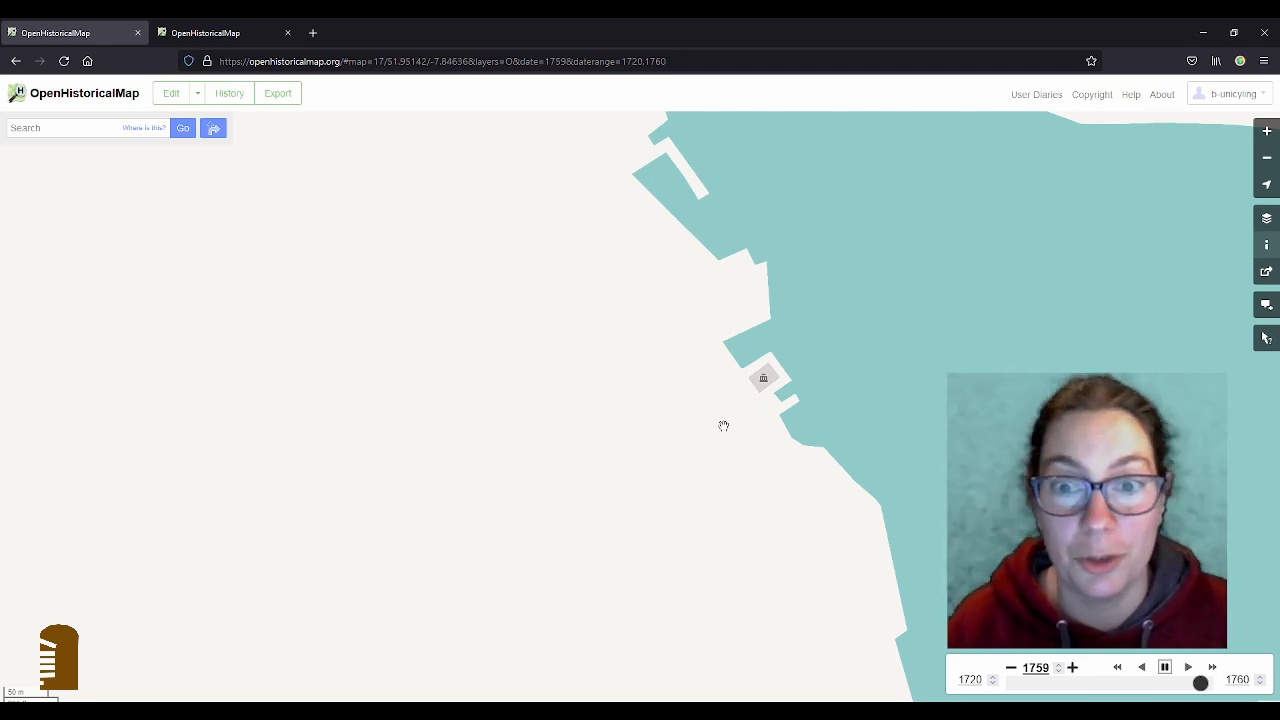
scroll(723, 426, "down", 1)
scroll(723, 426, "up", 1)
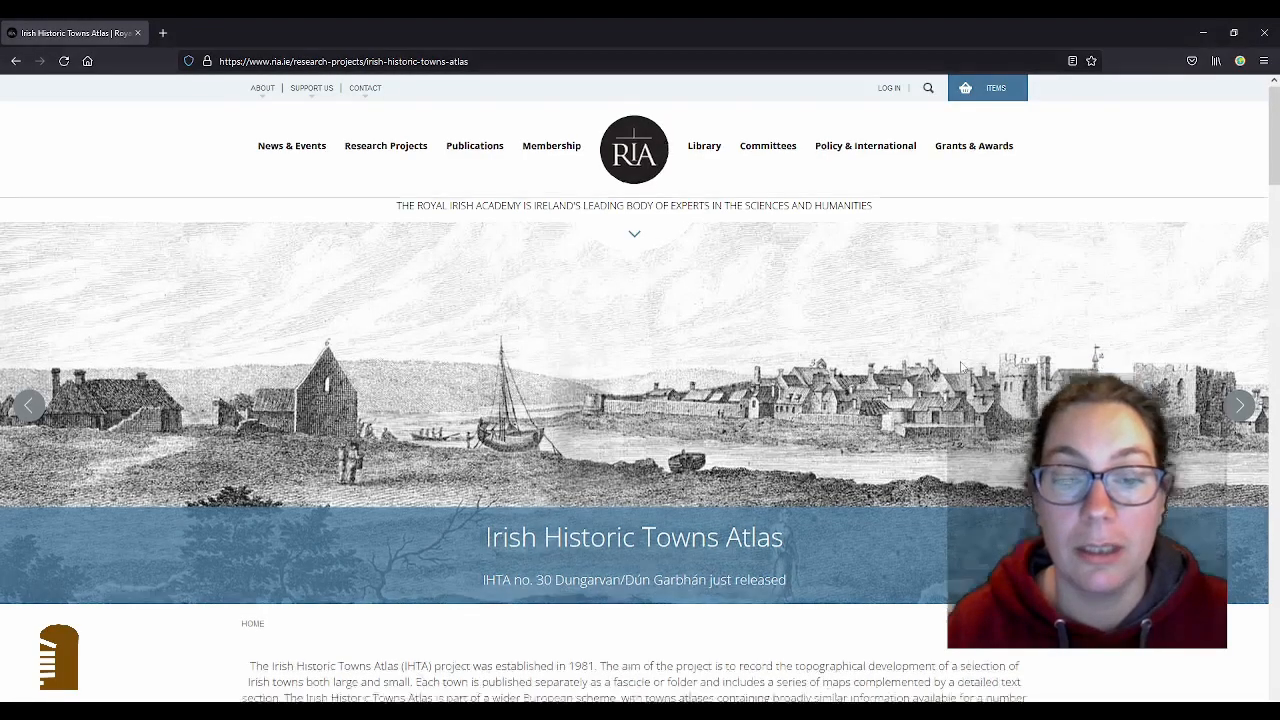
- Look through the Royal Irish Academy's Irish Historic Towns Atlas page, from its introduction to the publication and digital sections
scroll(962, 367, "down", 3)
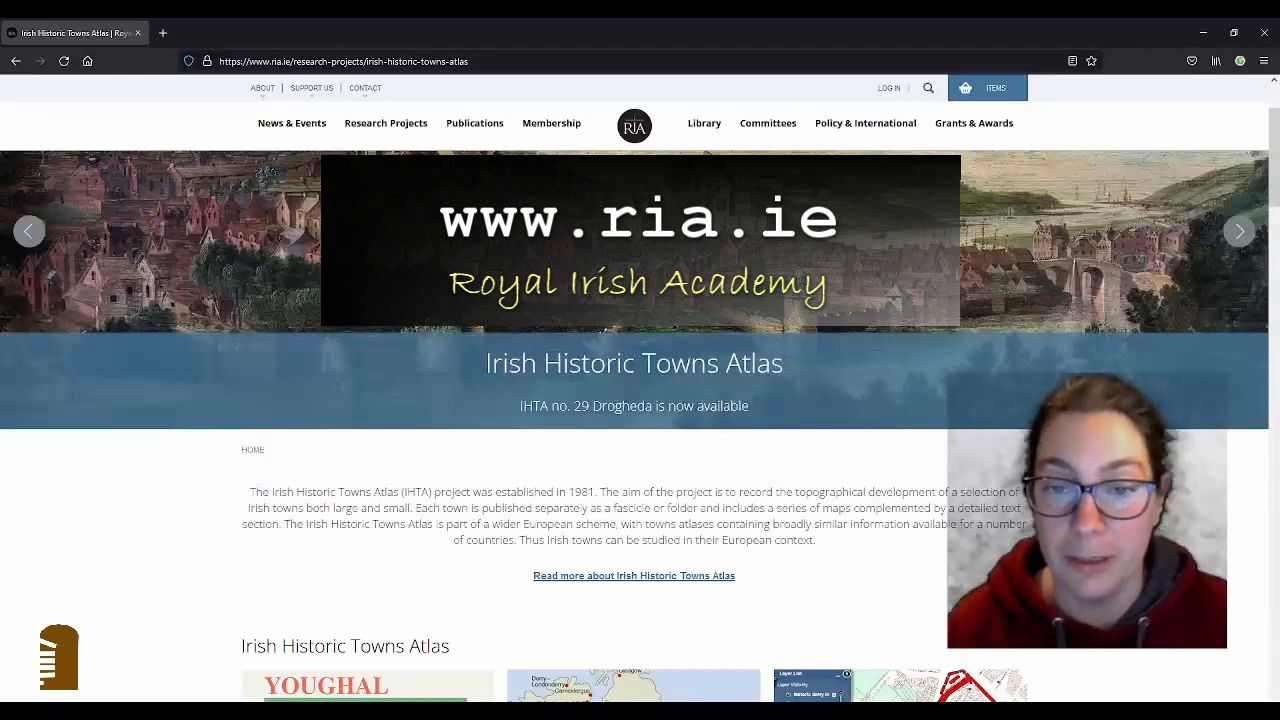
scroll(1180, 400, "down", 3)
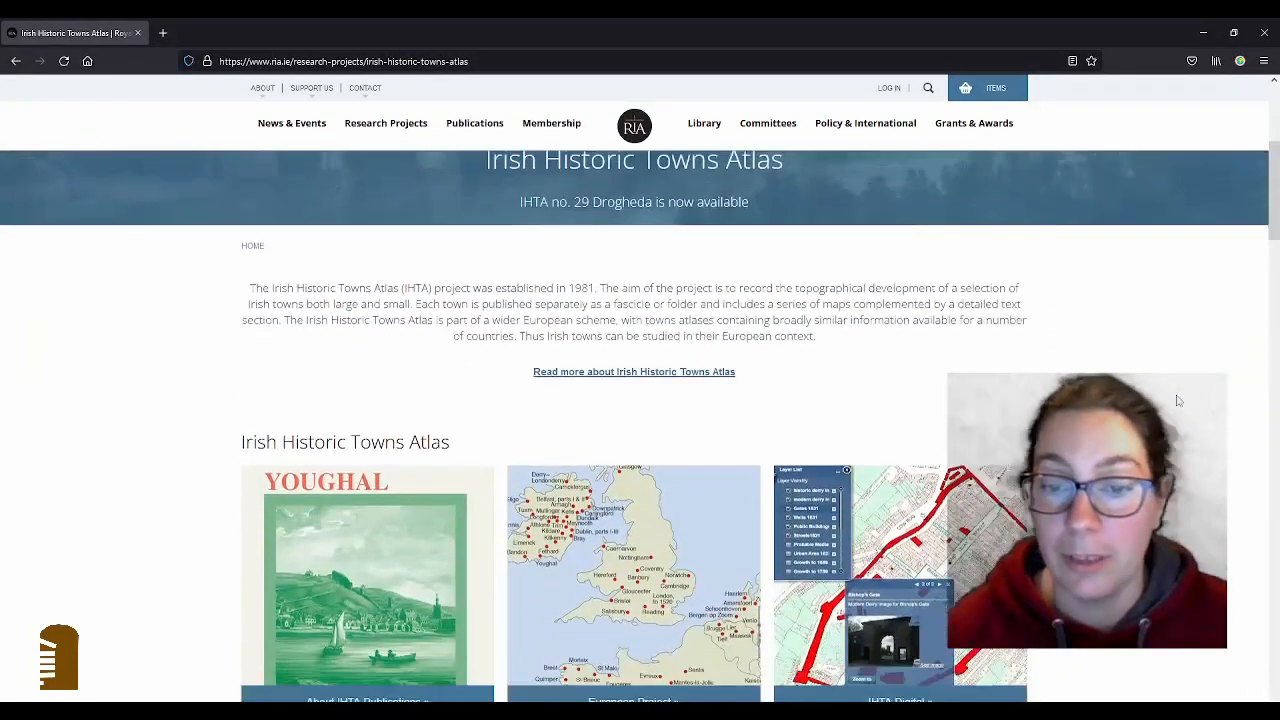
scroll(1180, 400, "down", 1)
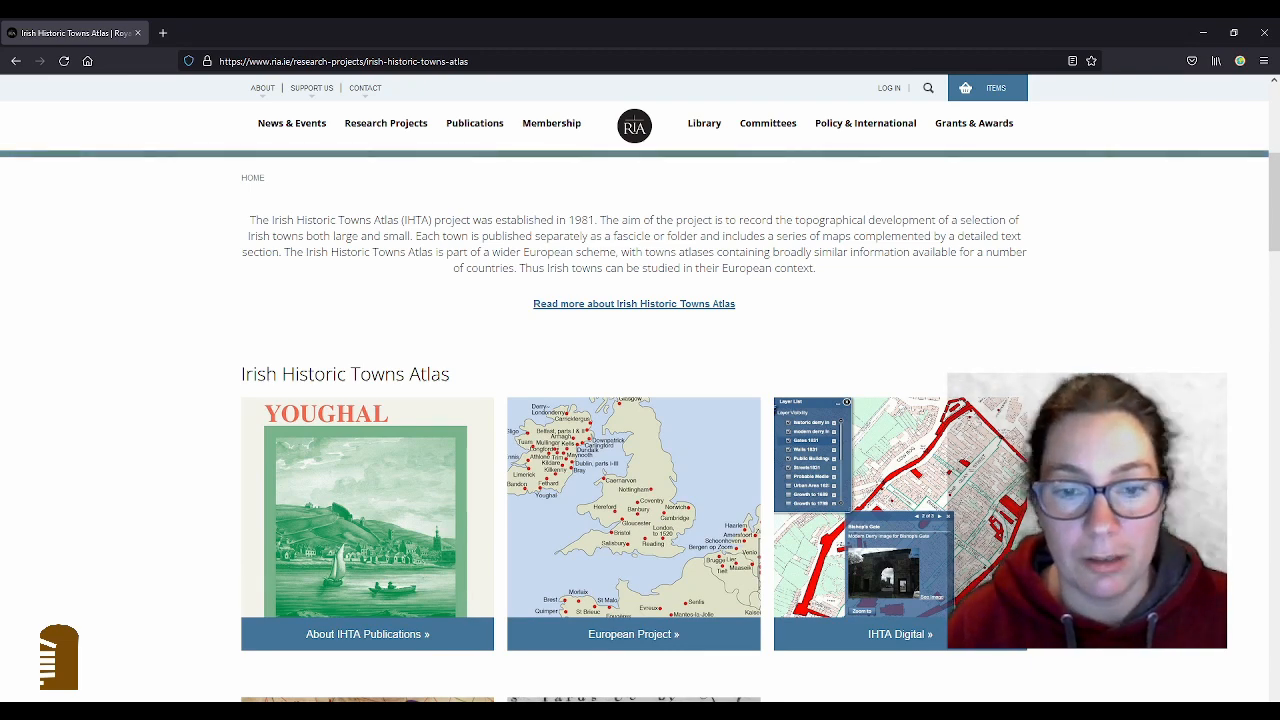
scroll(640, 427, "down", 2)
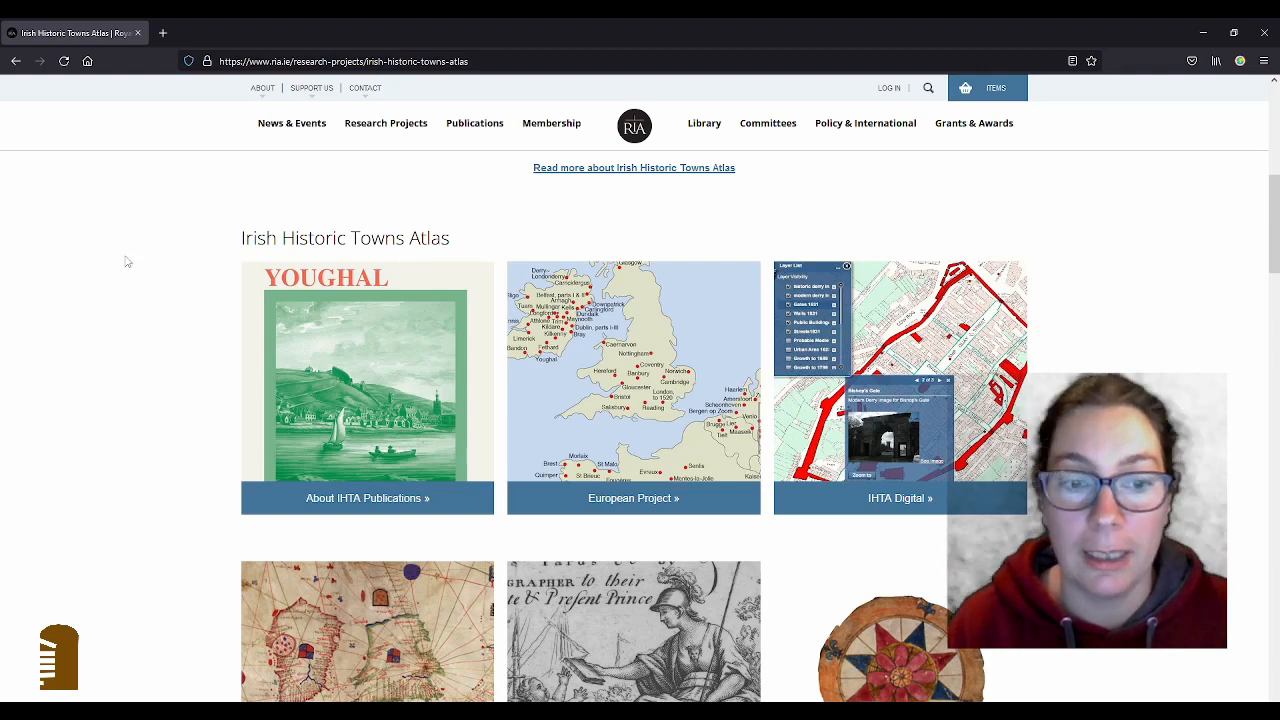
scroll(1187, 348, "down", 3)
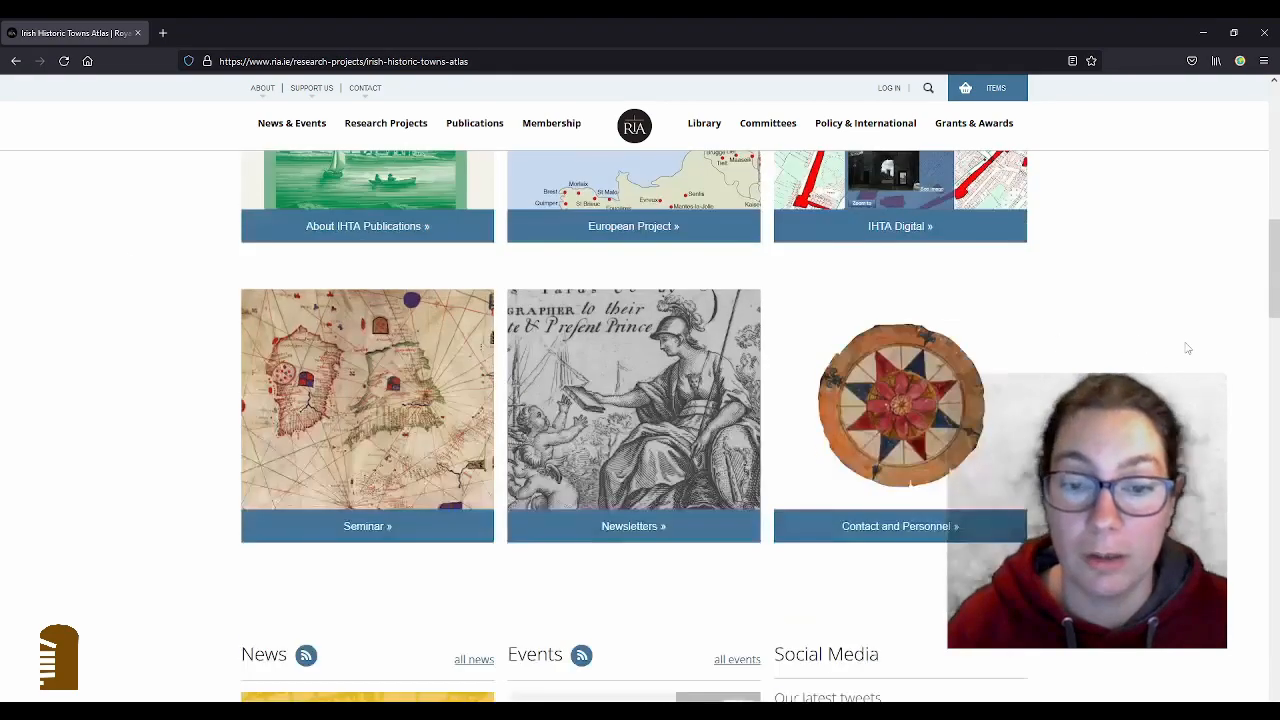
scroll(1187, 348, "down", 3)
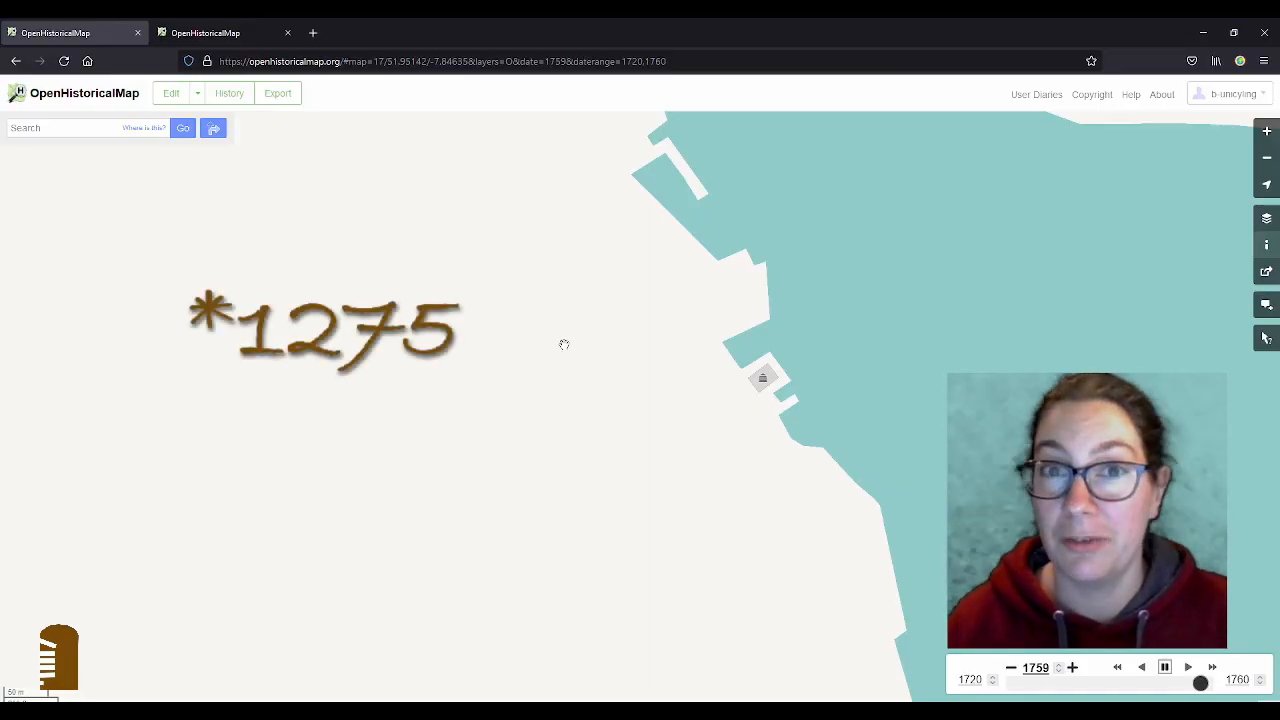
- Open the map for editing and locate the old town wall beside the Collegiate Church of Saint Mary
left_click(172, 94)
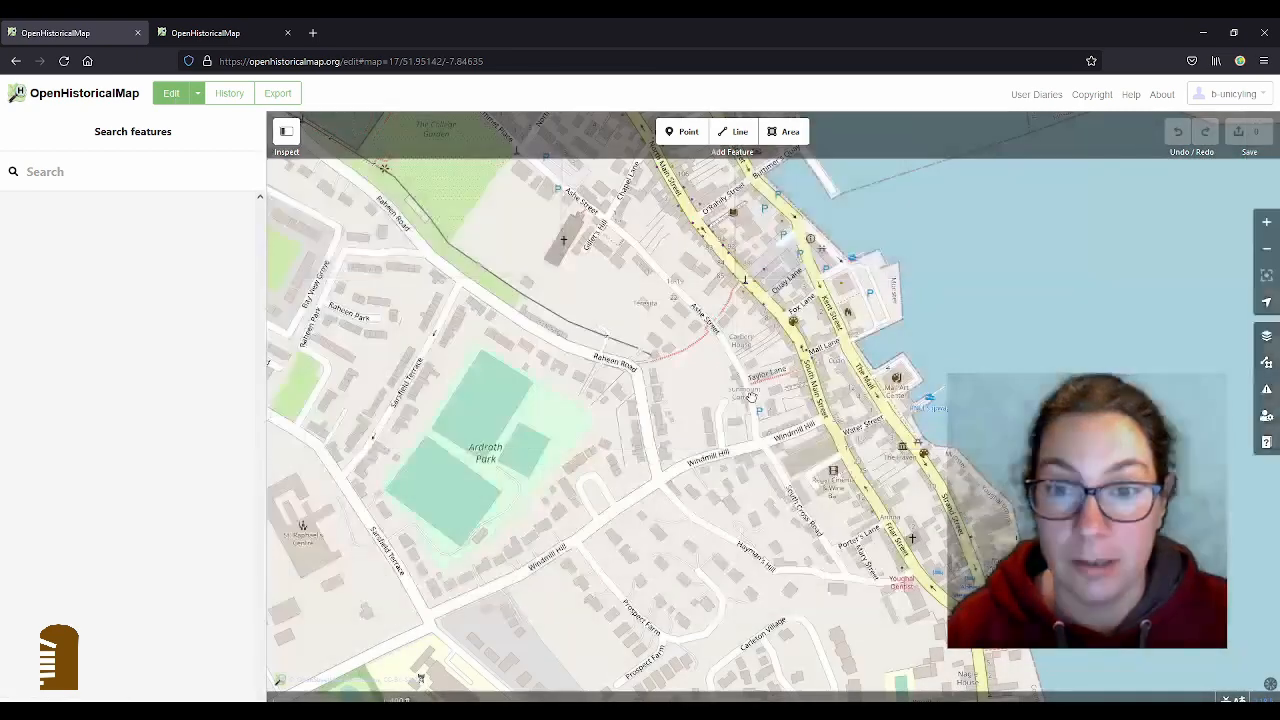
left_click_drag(689, 292, 881, 558)
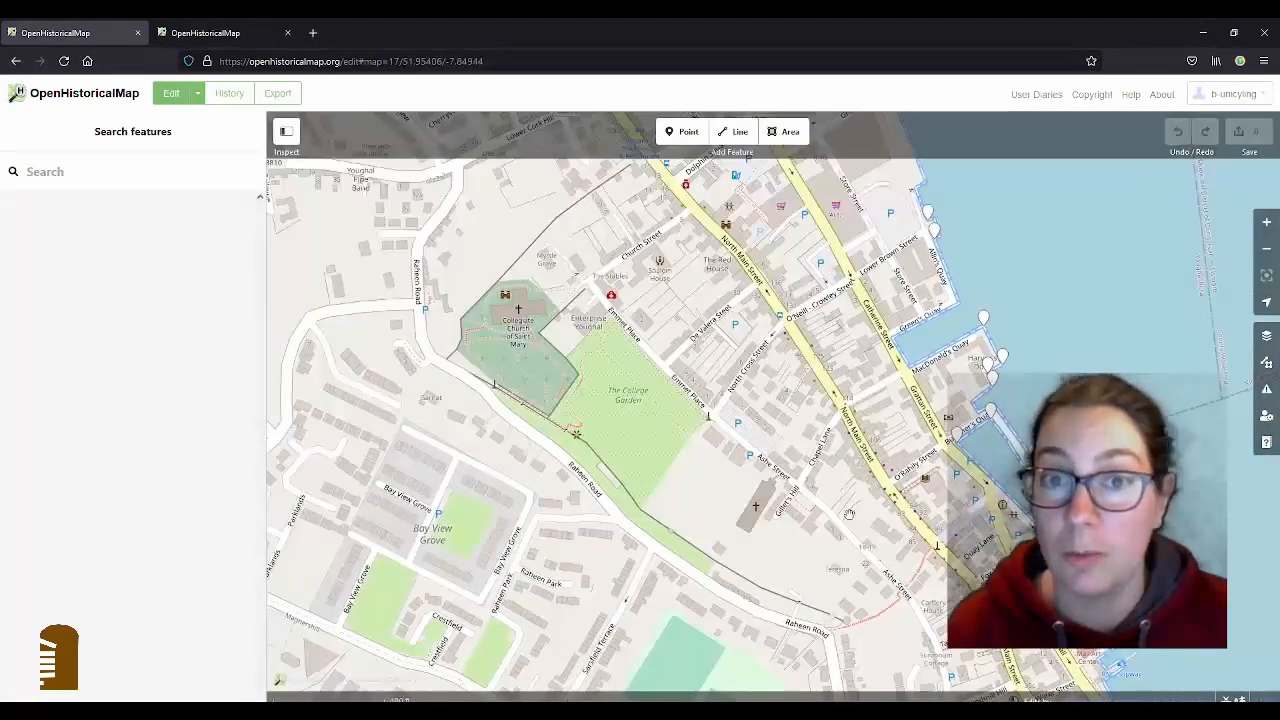
left_click_drag(742, 366, 741, 451)
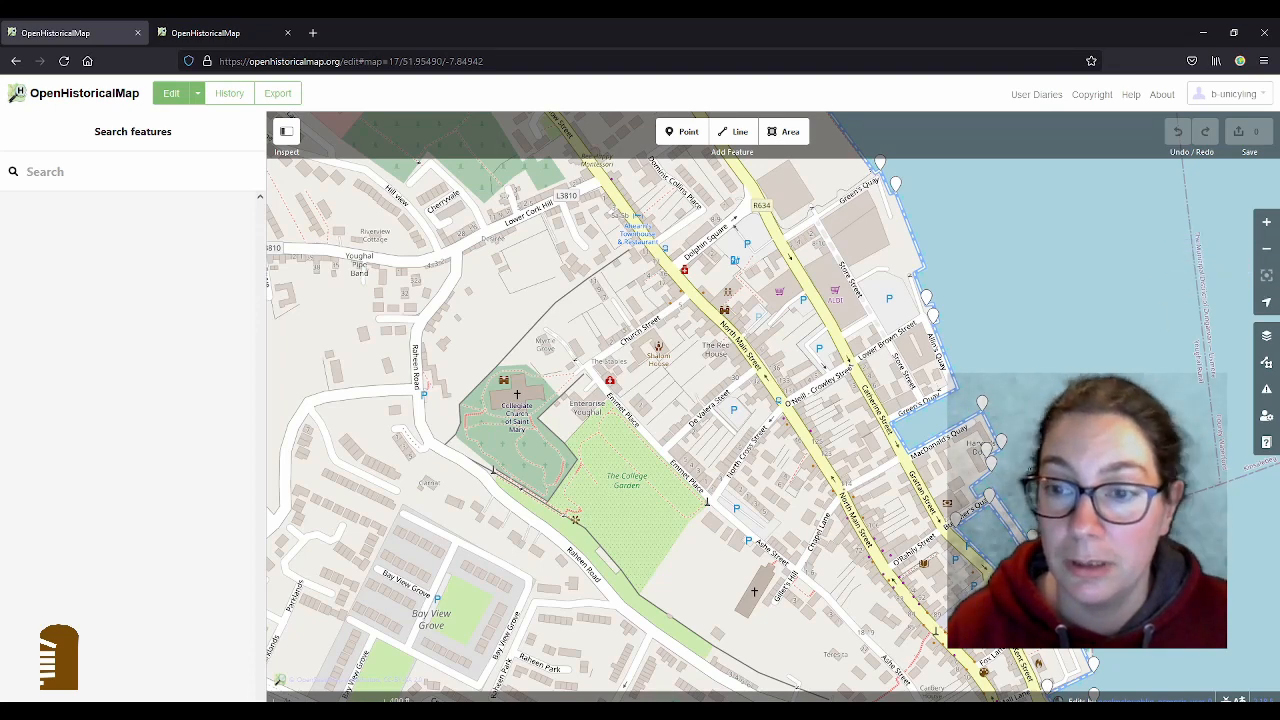
left_click_drag(707, 566, 658, 507)
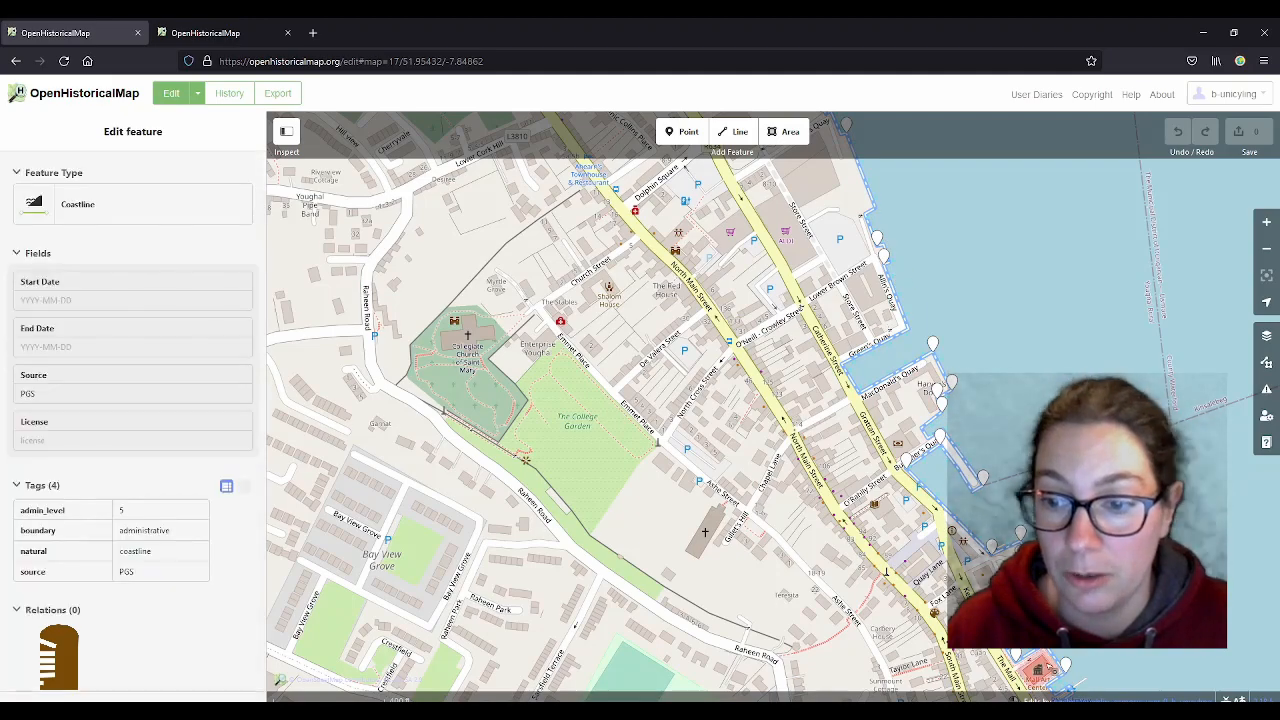
left_click(1039, 668)
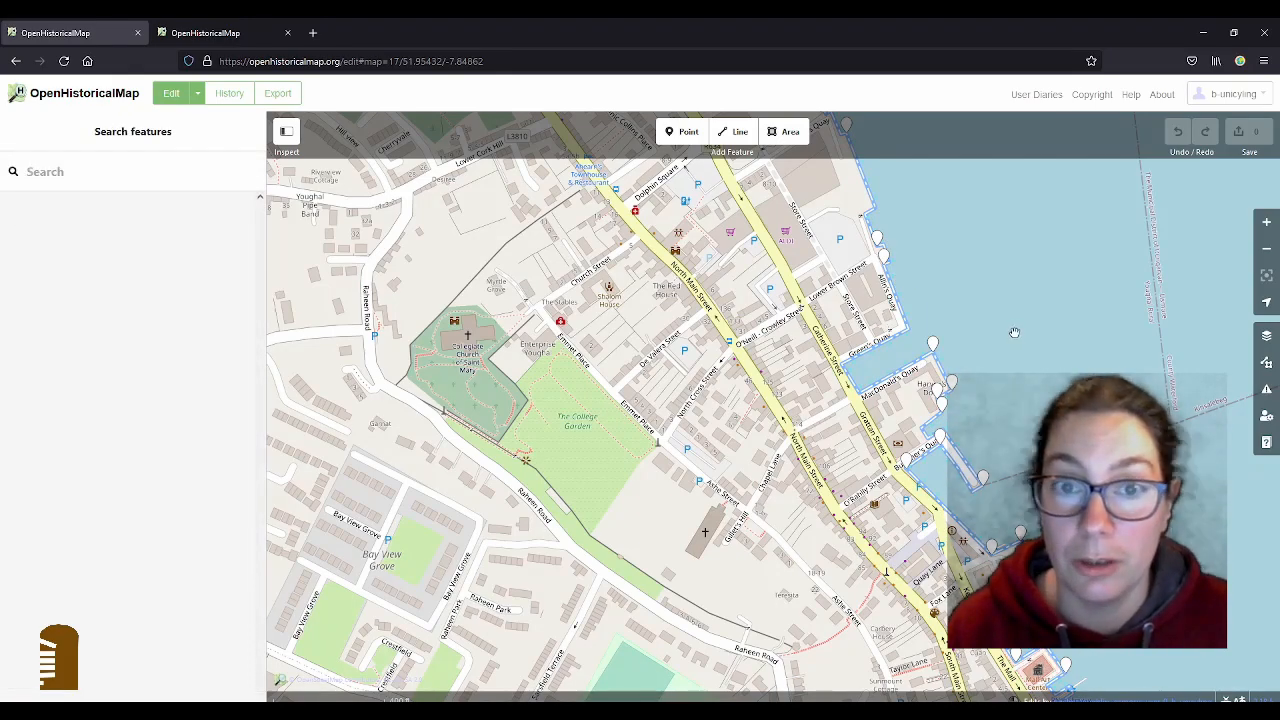
scroll(467, 223, "up", 4)
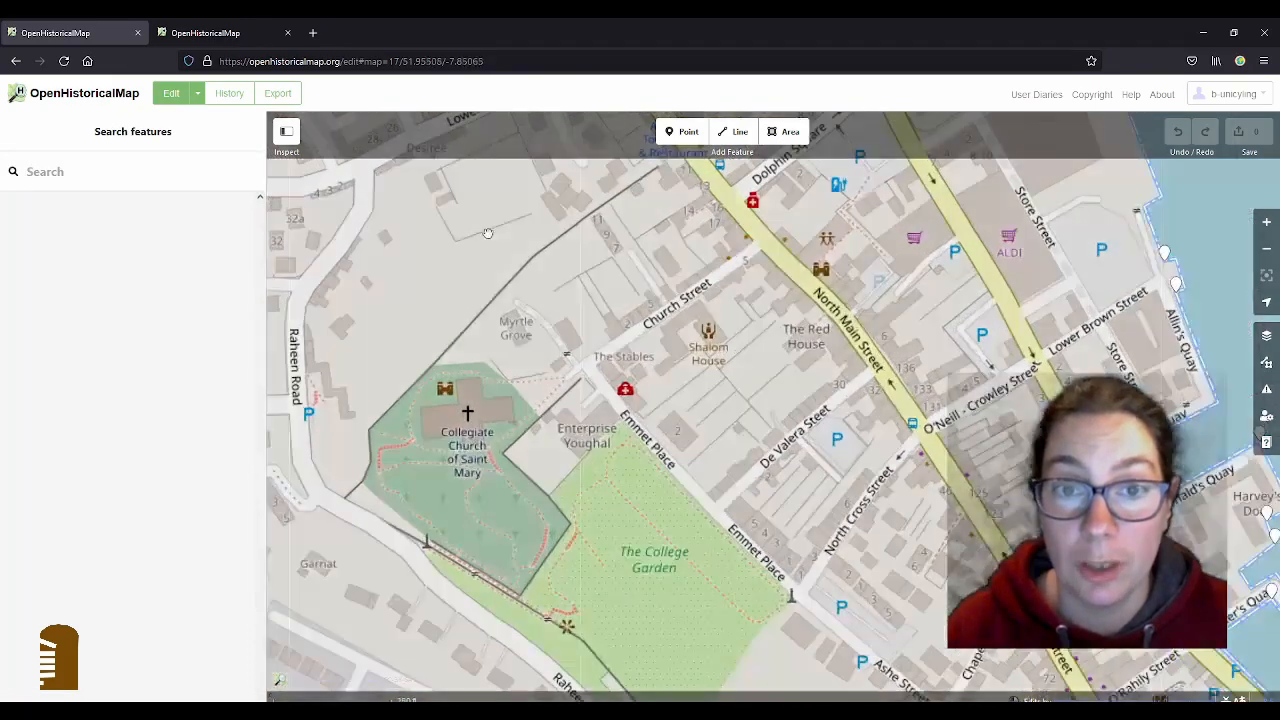
left_click_drag(486, 231, 610, 324)
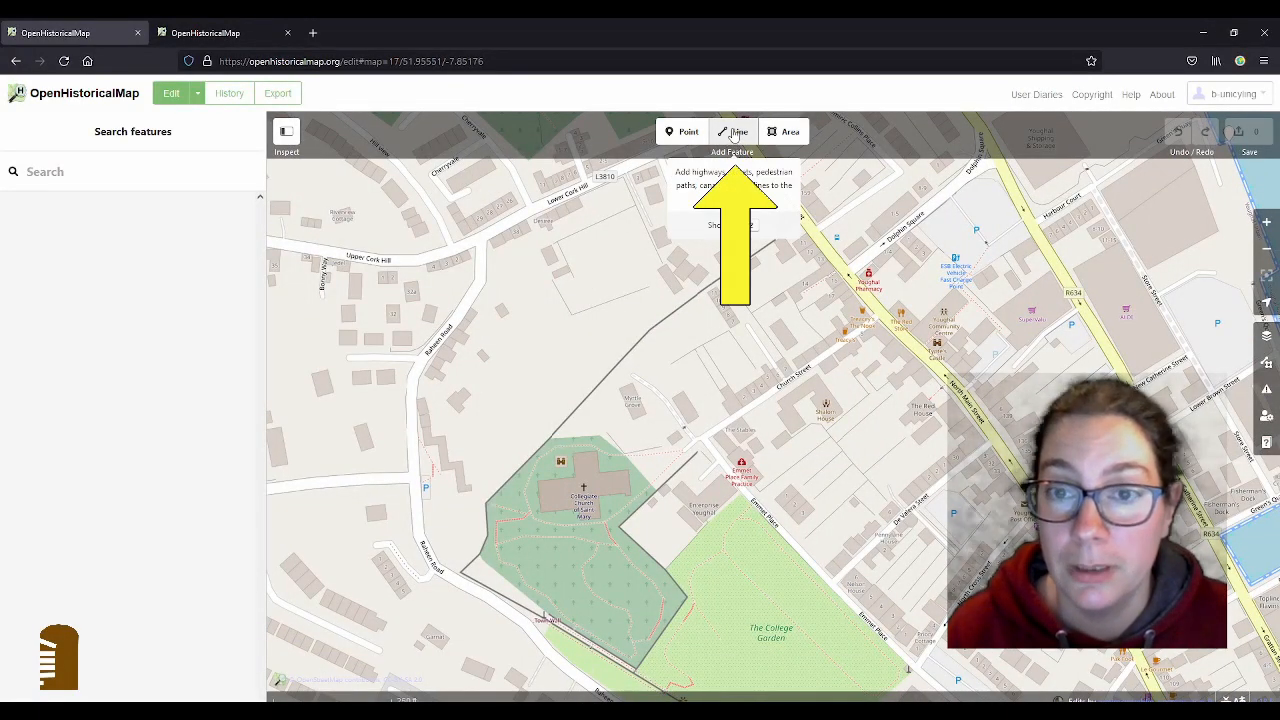
- Draw a line tracing the town wall from beside North Main Street southwest to the churchyard's western corner
left_click(735, 132)
scroll(776, 240, "up", 3)
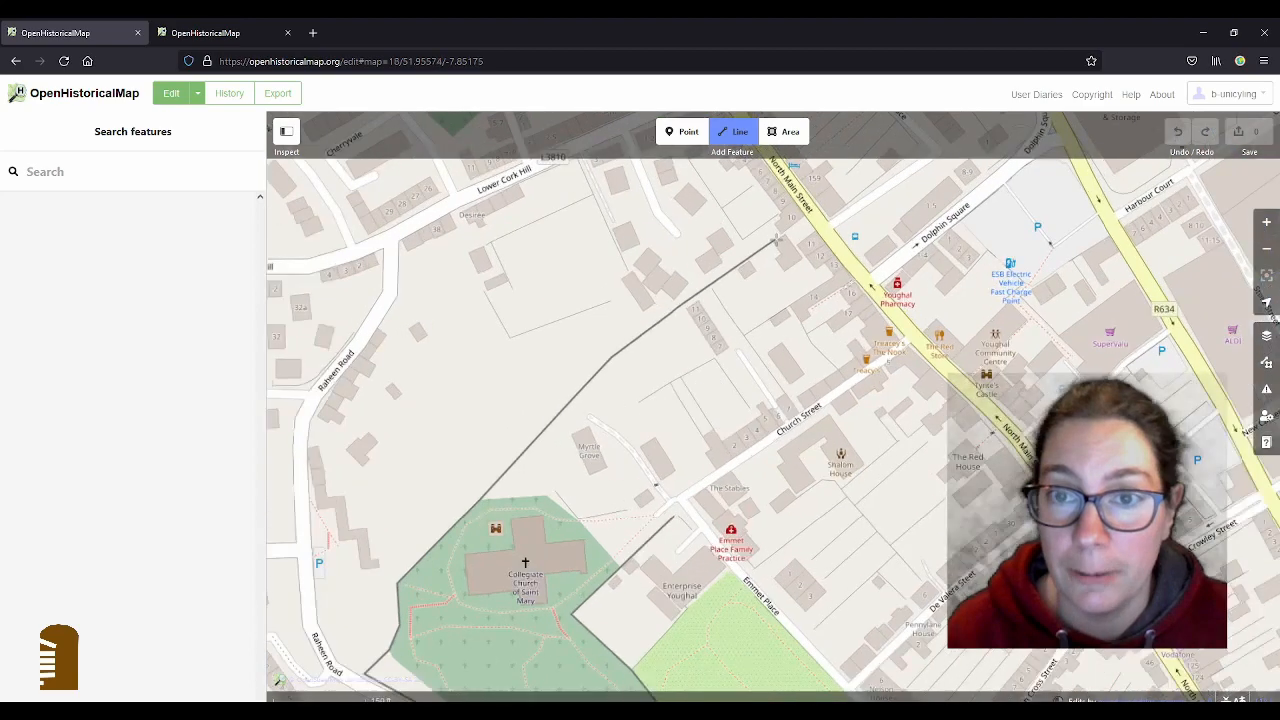
left_click(776, 240)
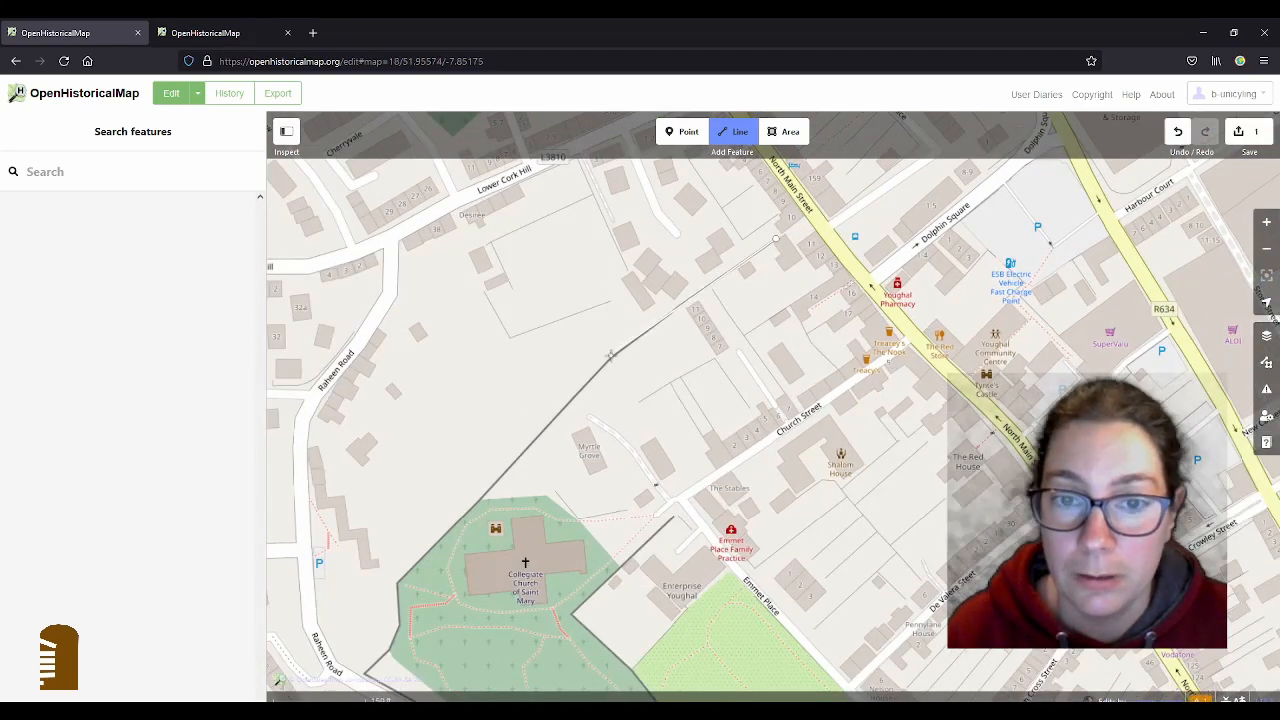
scroll(680, 302, "up", 3)
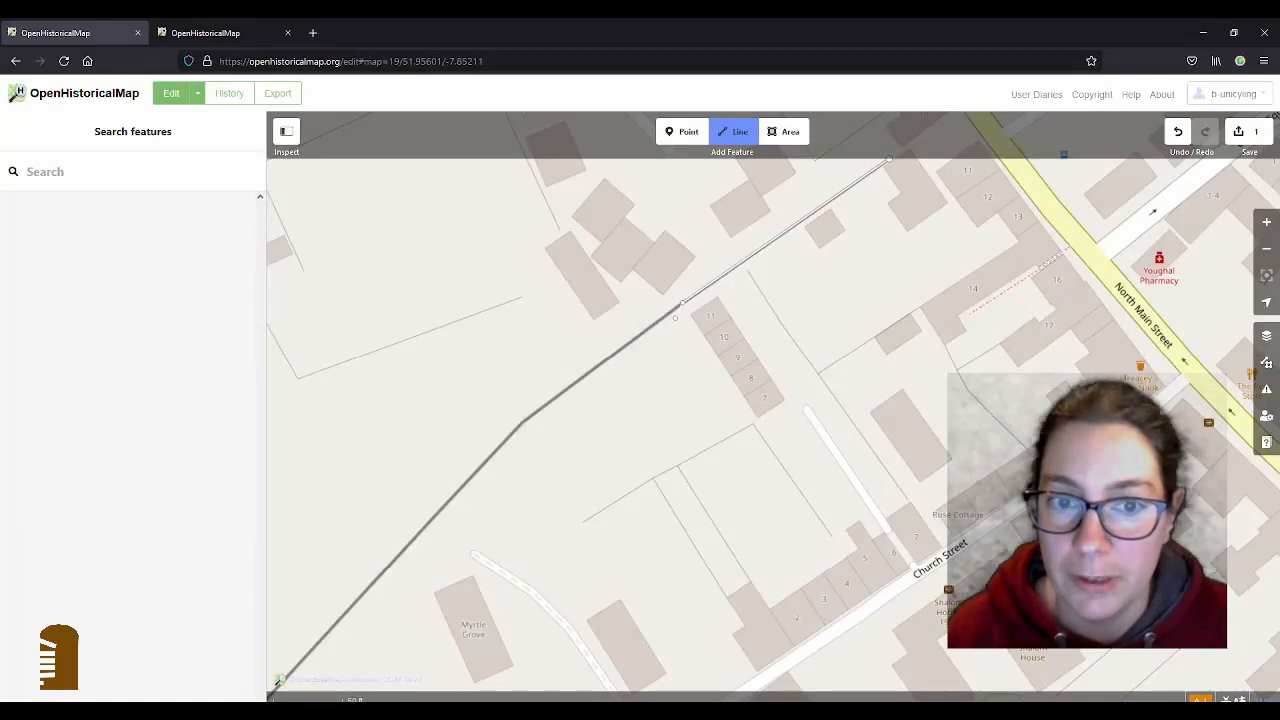
left_click(518, 424)
left_click_drag(495, 549, 783, 238)
left_click_drag(490, 538, 609, 297)
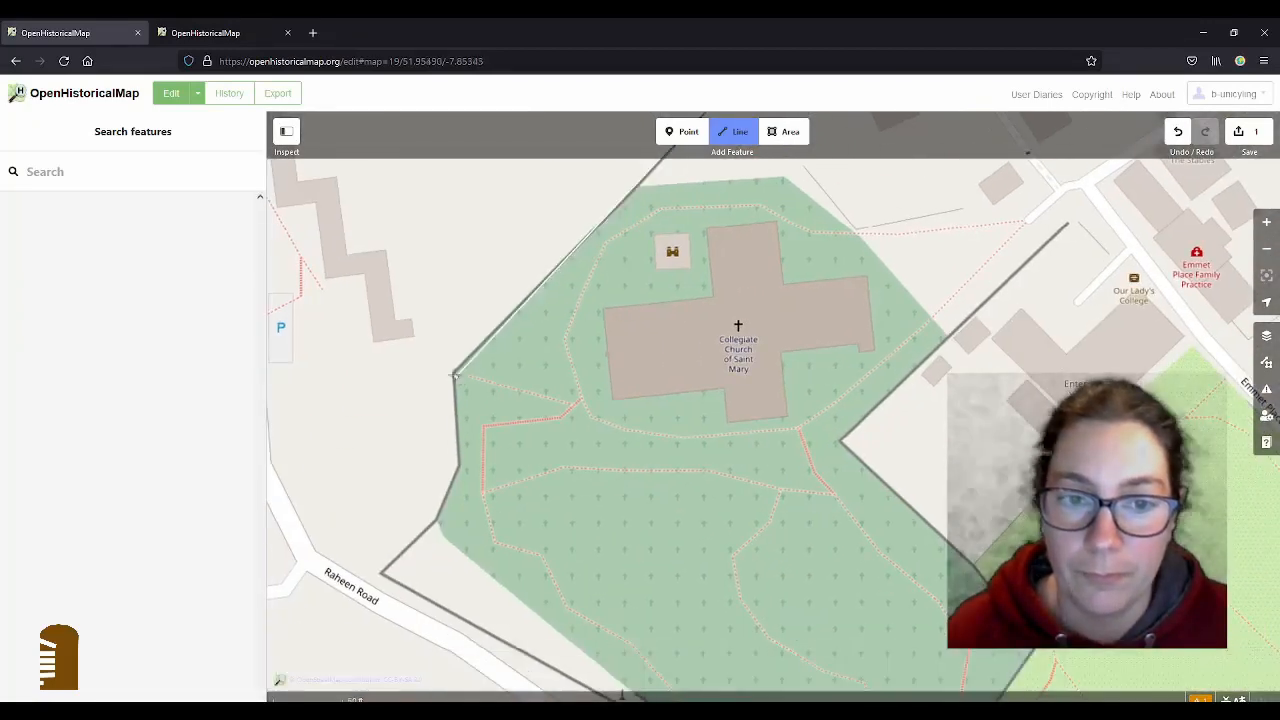
left_click_drag(680, 200, 638, 373)
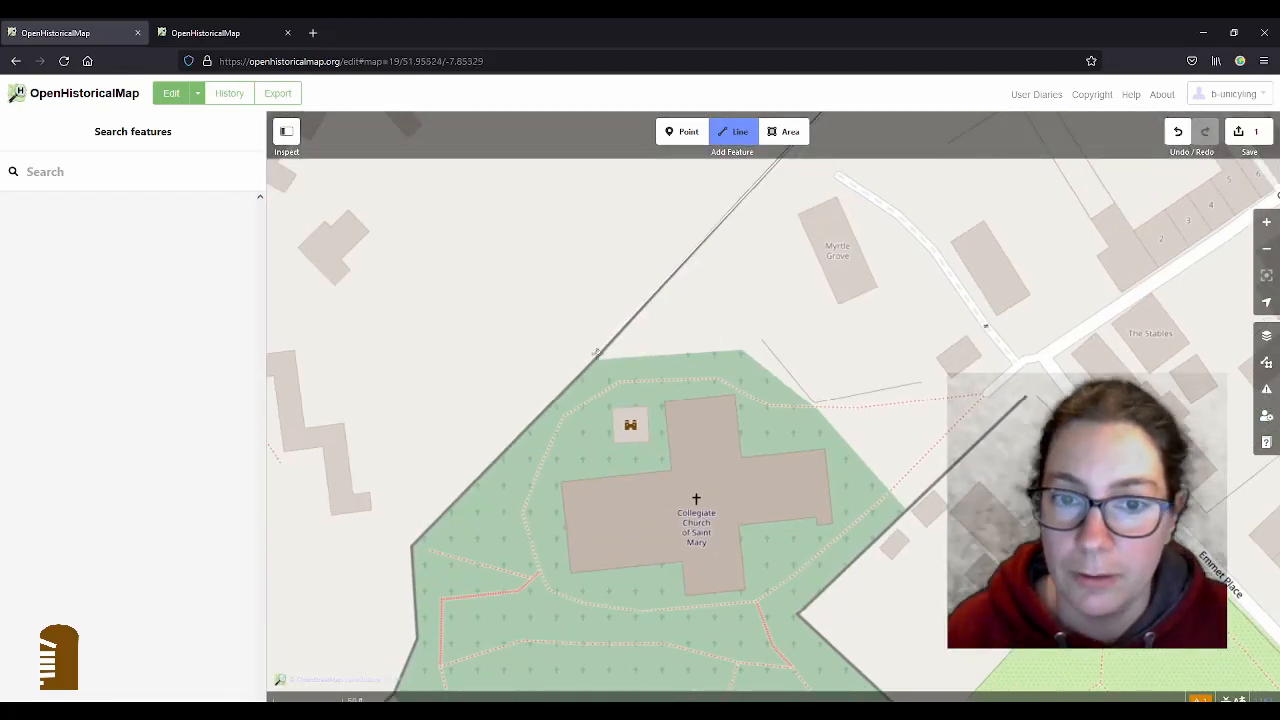
left_click(597, 356)
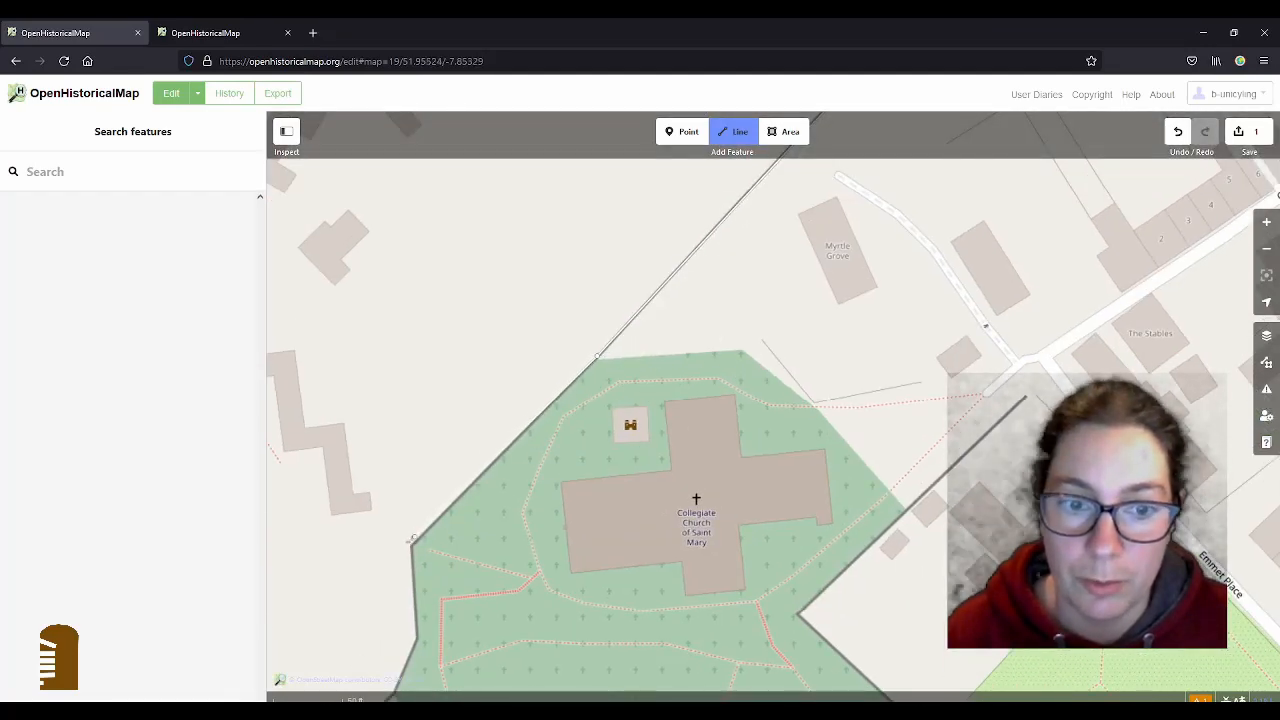
left_click(410, 547)
- Continue the wall line along the churchyard's western edge to the wall corner beside Raheen Road
left_click_drag(526, 545, 693, 185)
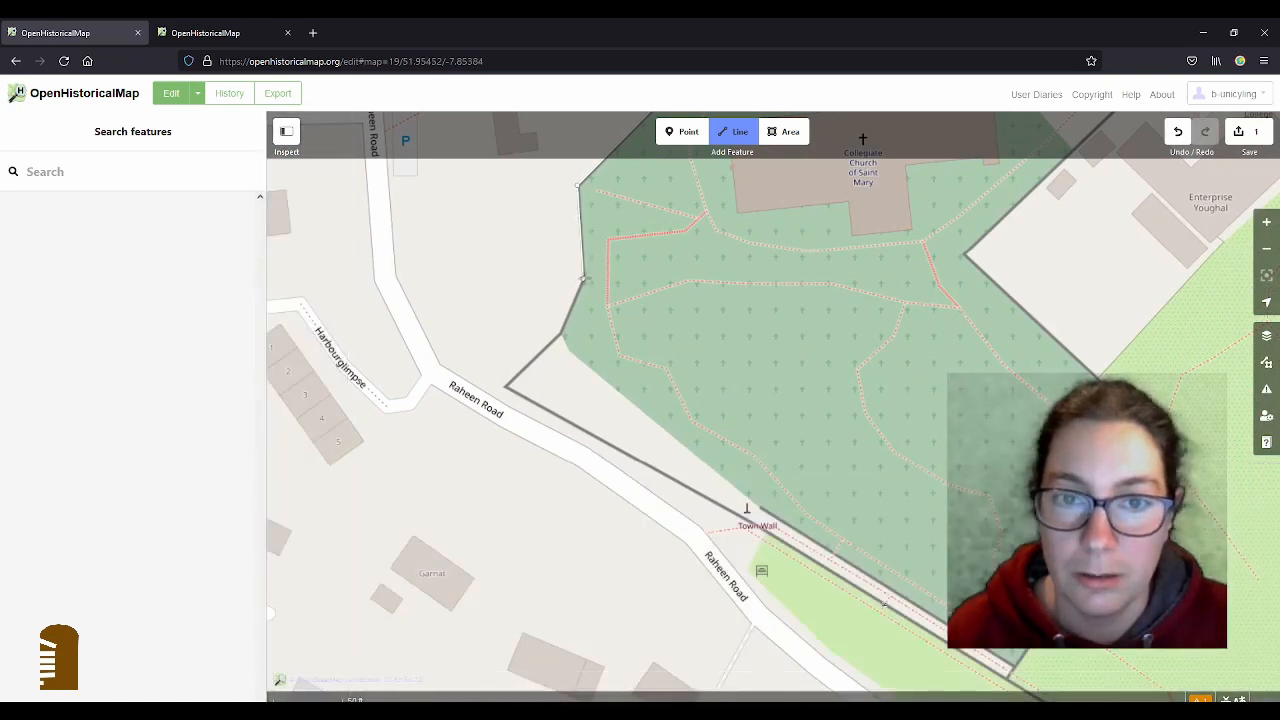
left_click(584, 277)
left_click(560, 335)
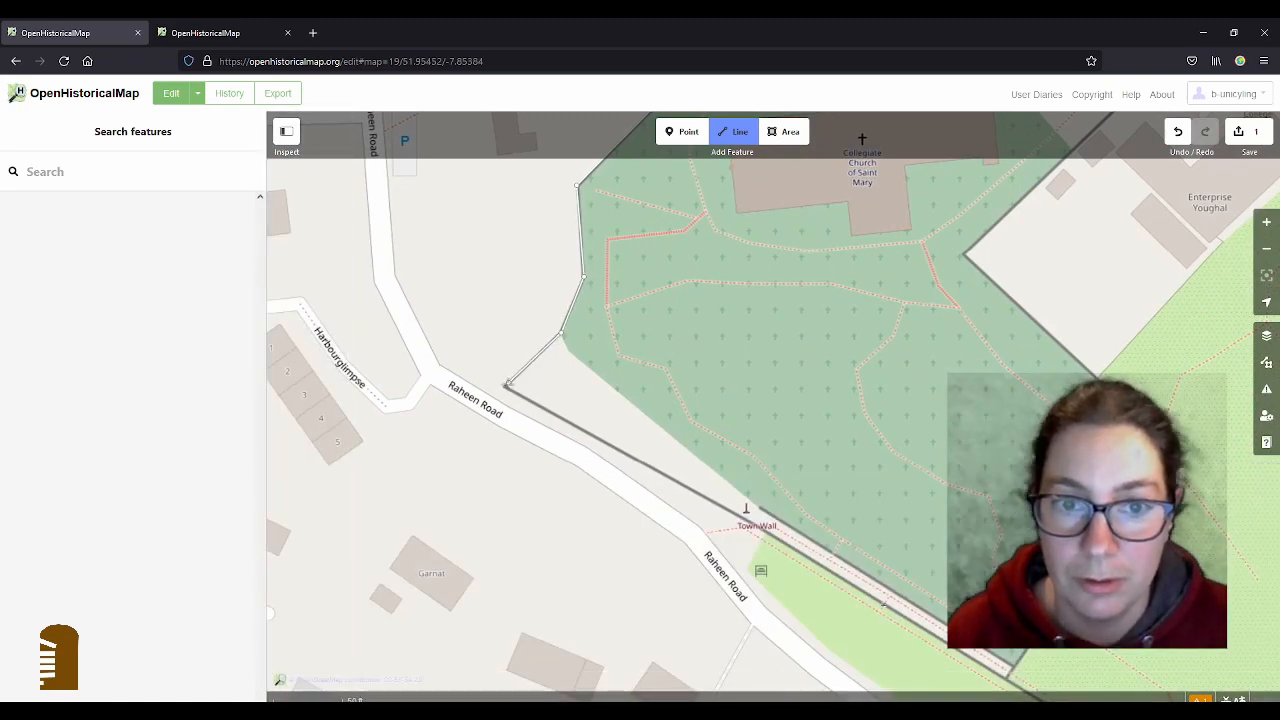
left_click(505, 388)
- Continue tracing the wall southeast past The College Garden and behind the houses along Raheen Road
left_click_drag(735, 540, 501, 246)
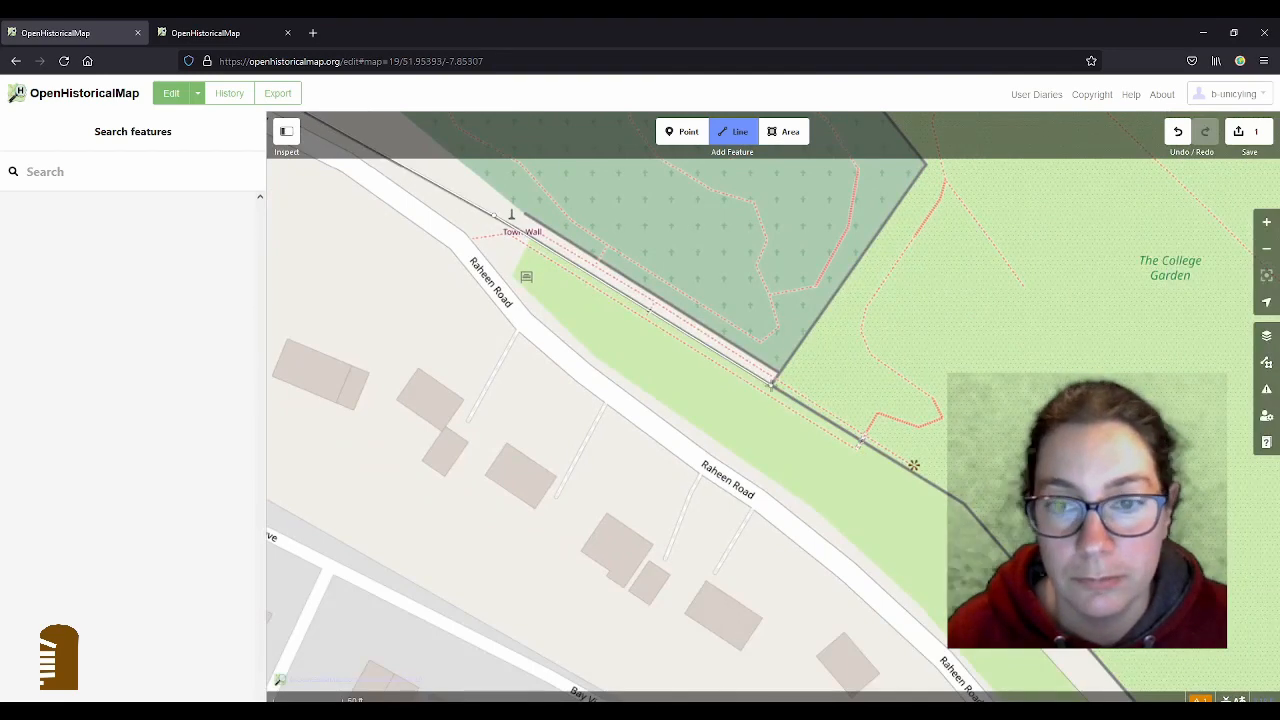
left_click_drag(913, 465, 476, 134)
left_click(674, 347)
left_click(752, 455)
left_click_drag(789, 441, 343, 72)
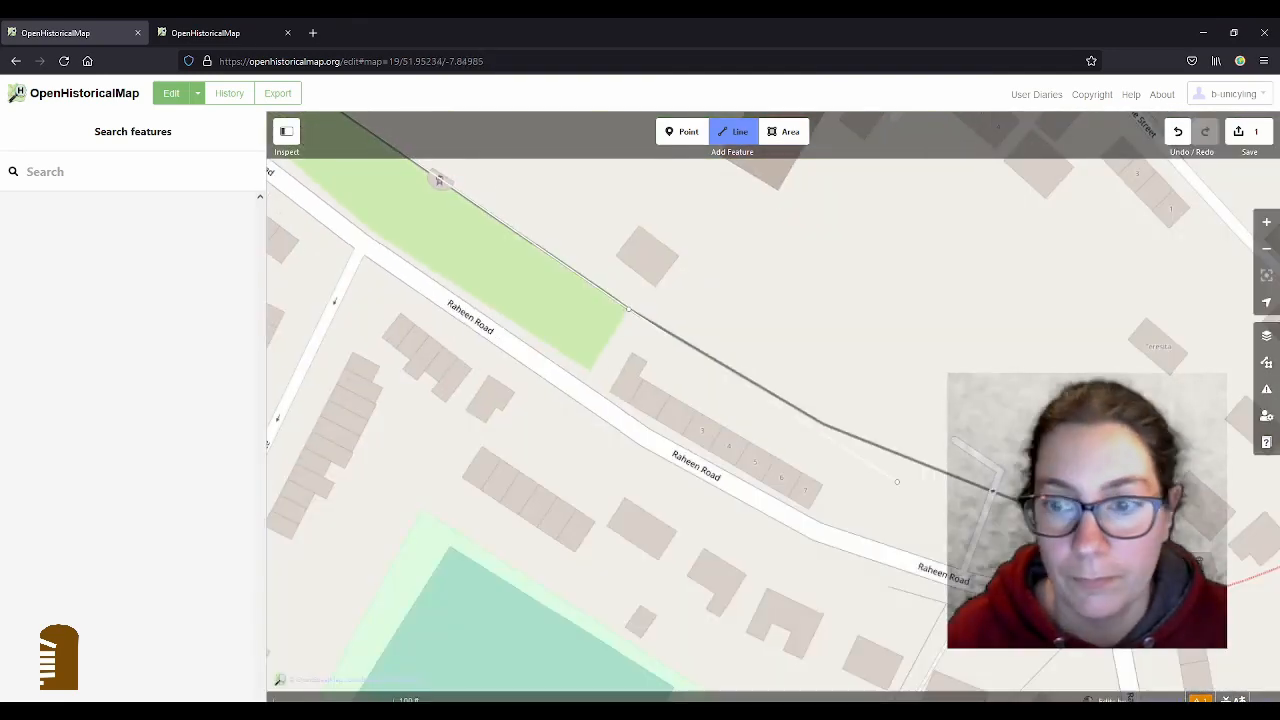
left_click(652, 323)
left_click(823, 426)
left_click(1122, 544)
- Extend the wall line to the small round structure beside Upper Gaol Steps and finish the line there
left_click_drag(1165, 557, 573, 297)
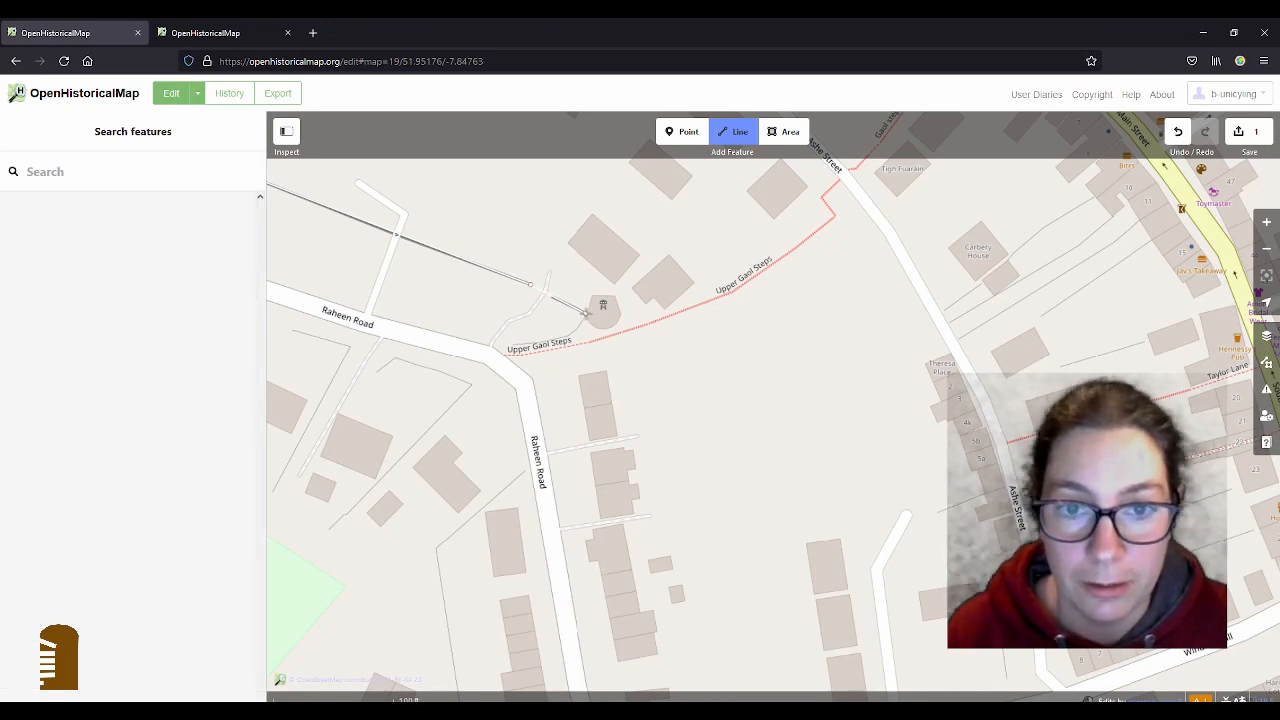
left_click_drag(651, 267, 716, 476)
scroll(716, 484, "down", 3)
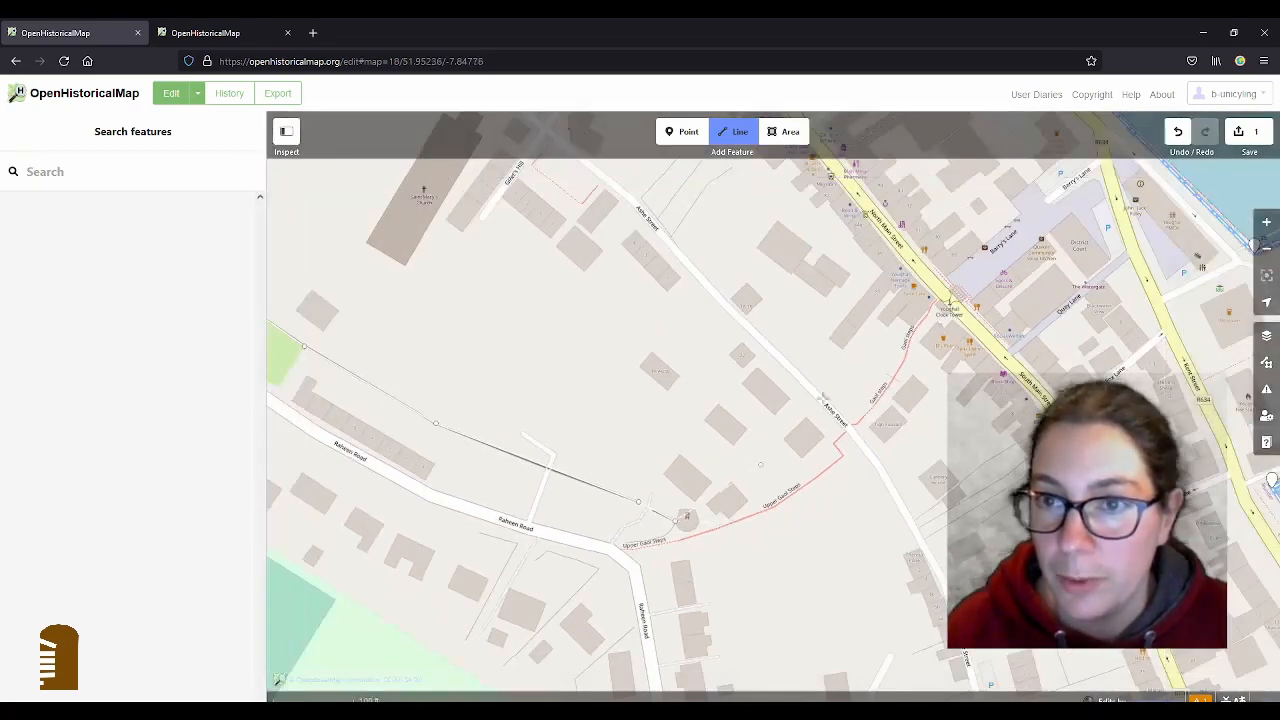
left_click_drag(718, 172, 771, 377)
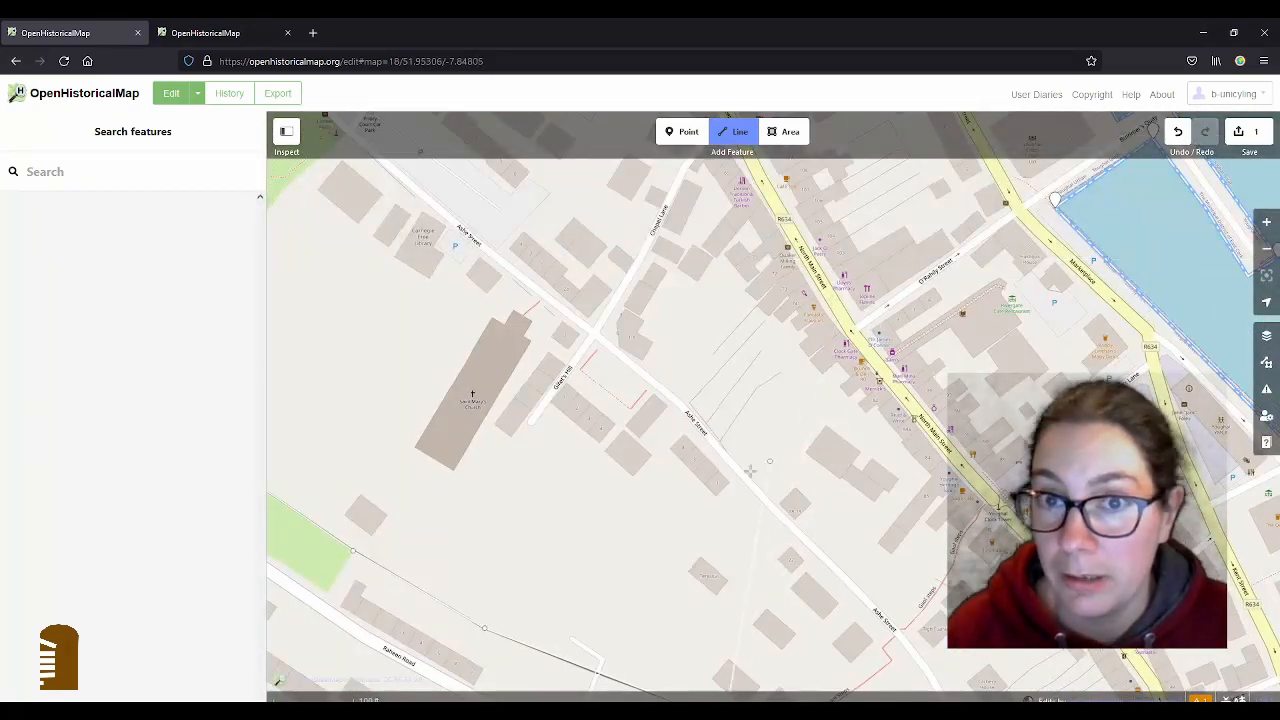
left_click_drag(719, 520, 720, 148)
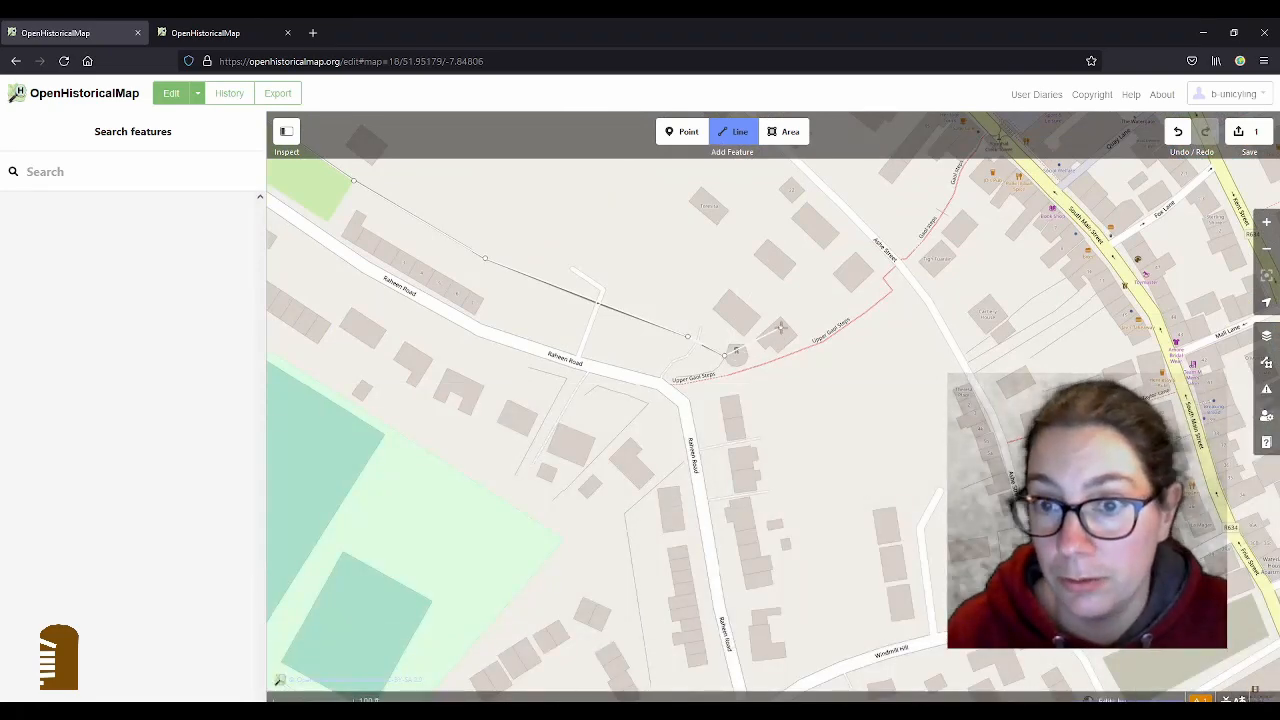
key("Return")
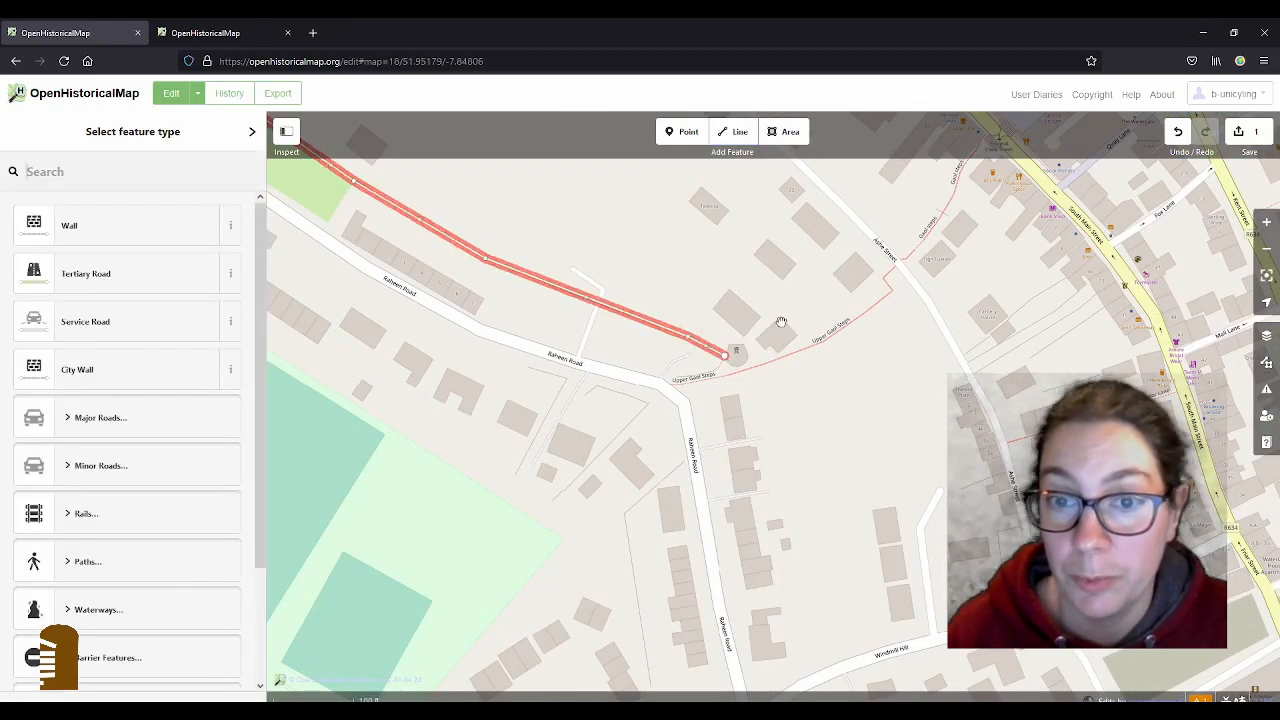
- Set the feature type of the traced line to City Wall
mouse_move(755, 254)
left_mouse_down()
mouse_move(861, 385)
mouse_move(859, 452)
left_mouse_up()
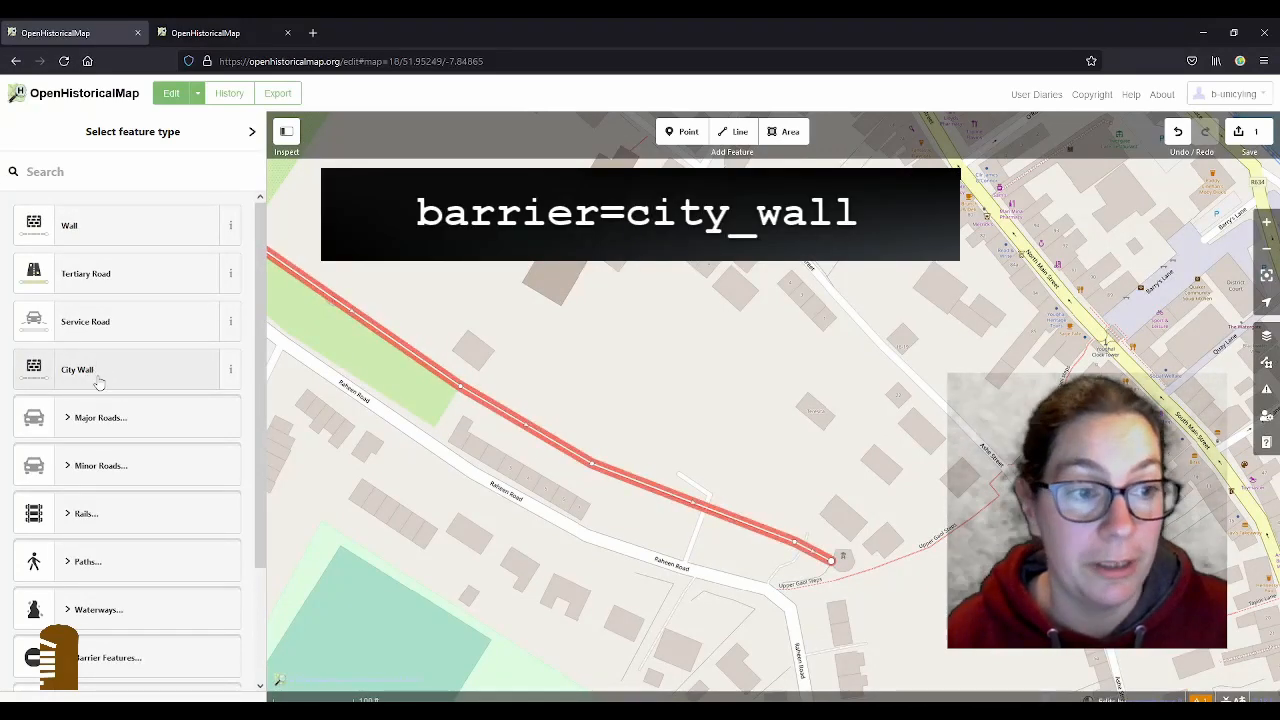
left_click(94, 370)
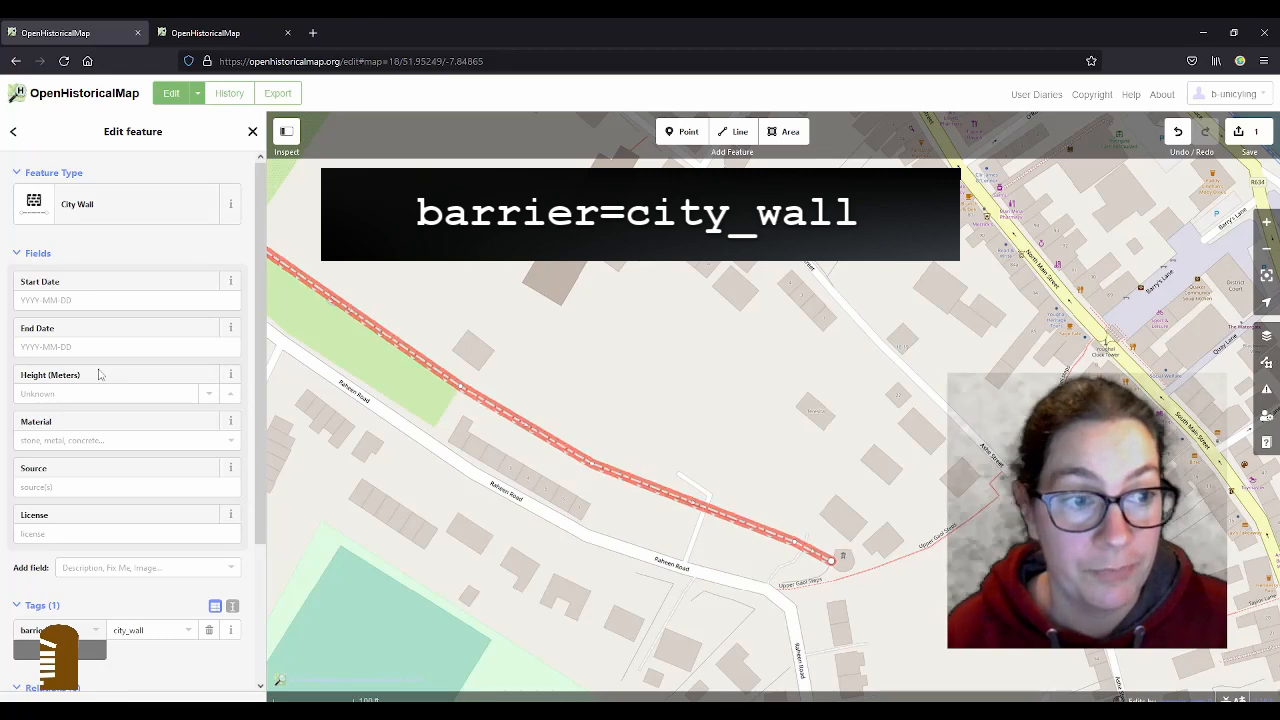
scroll(637, 491, "up", 2)
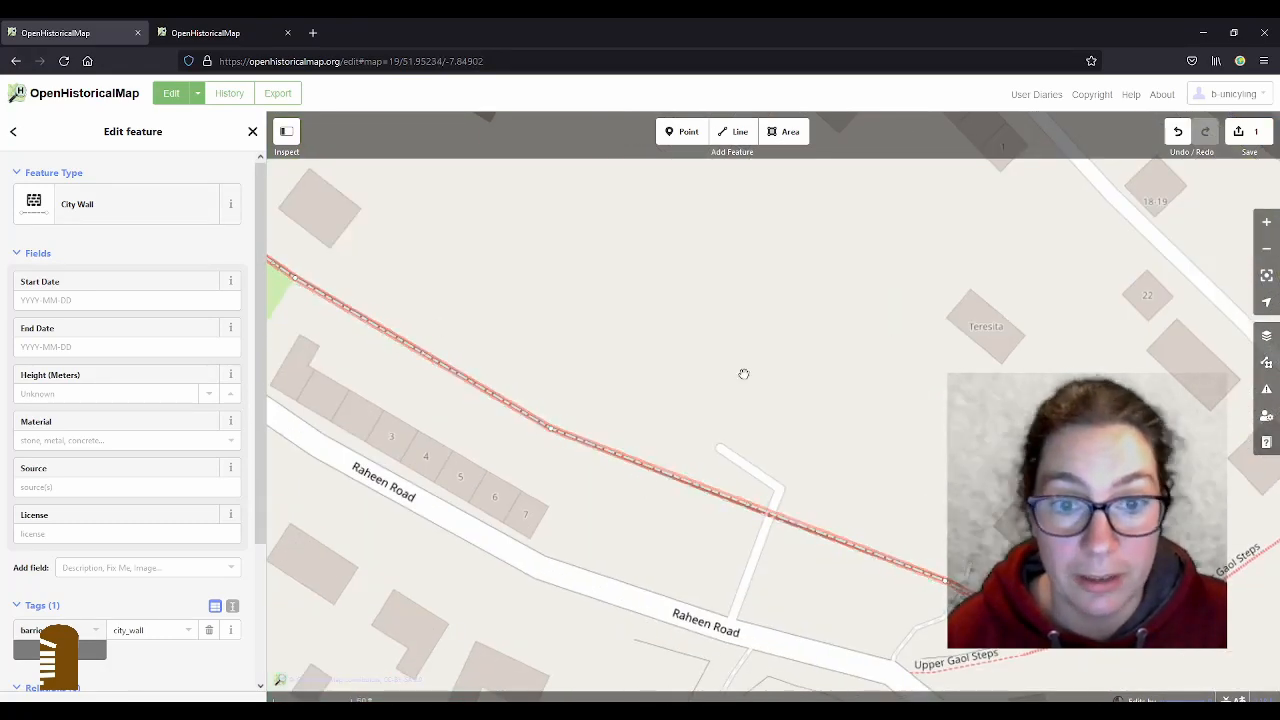
scroll(793, 465, "down", 2)
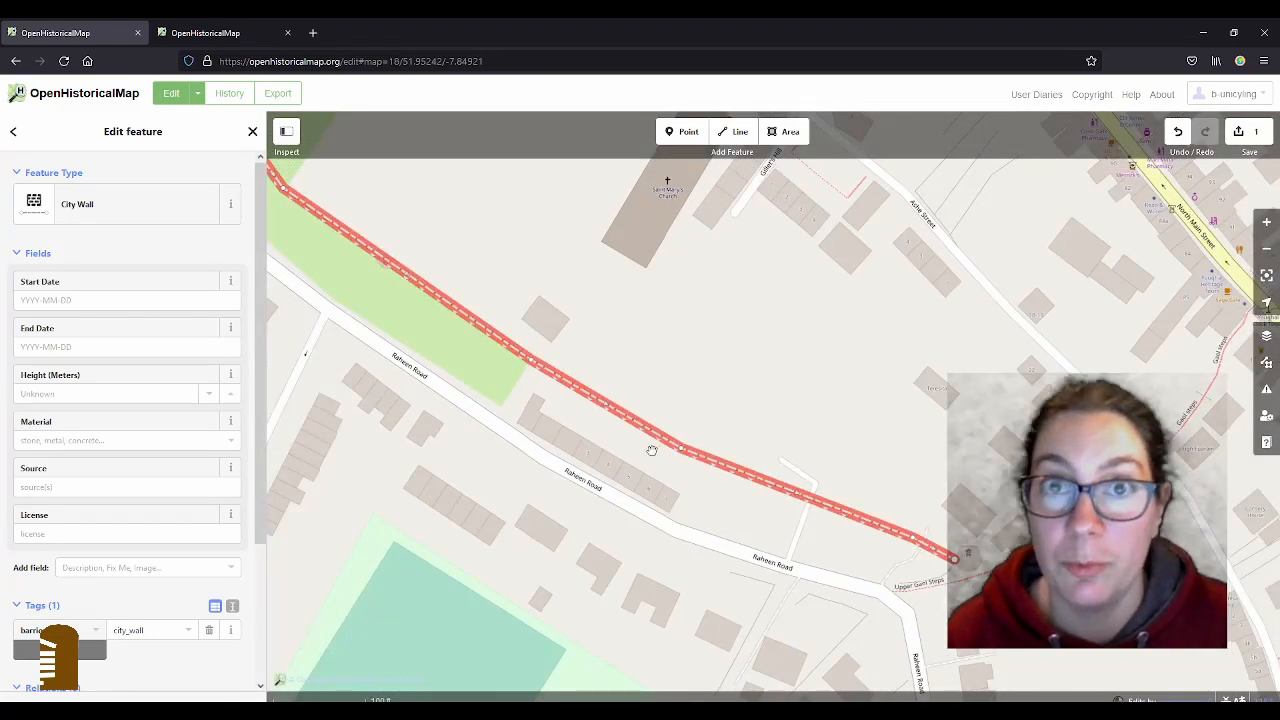
- Reverse the direction of the city wall line
right_click(727, 470)
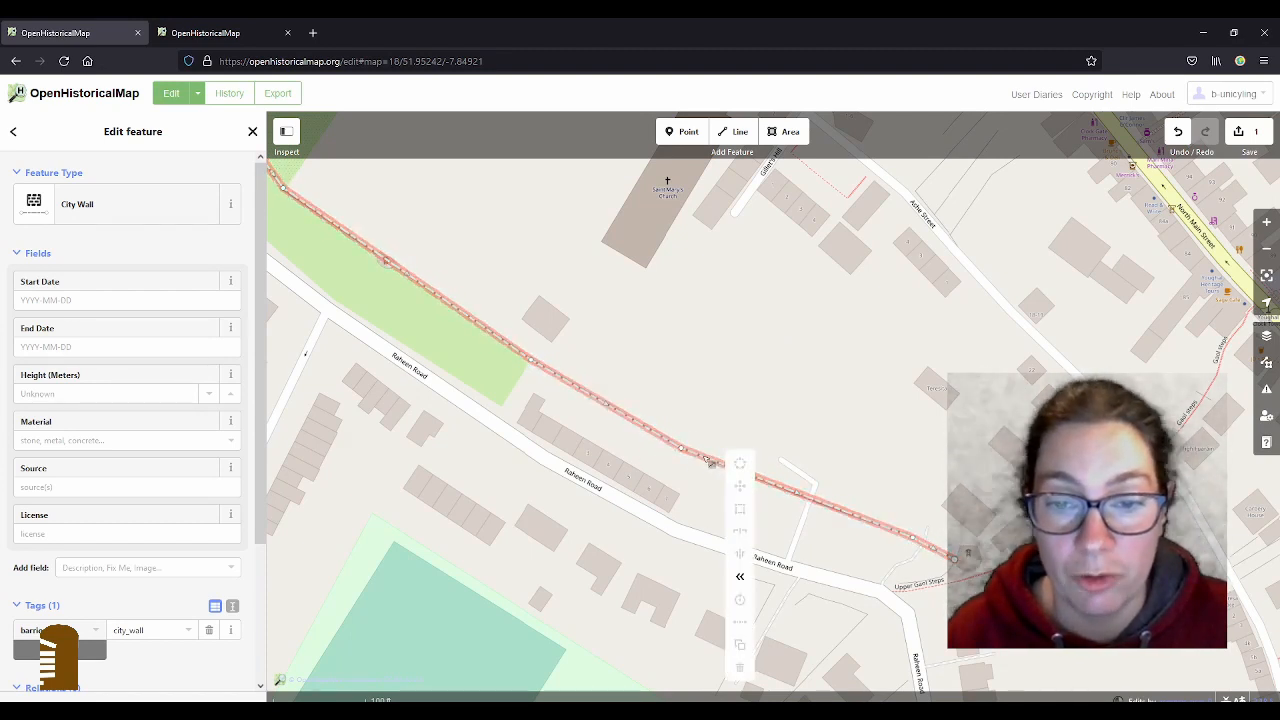
left_click(725, 579)
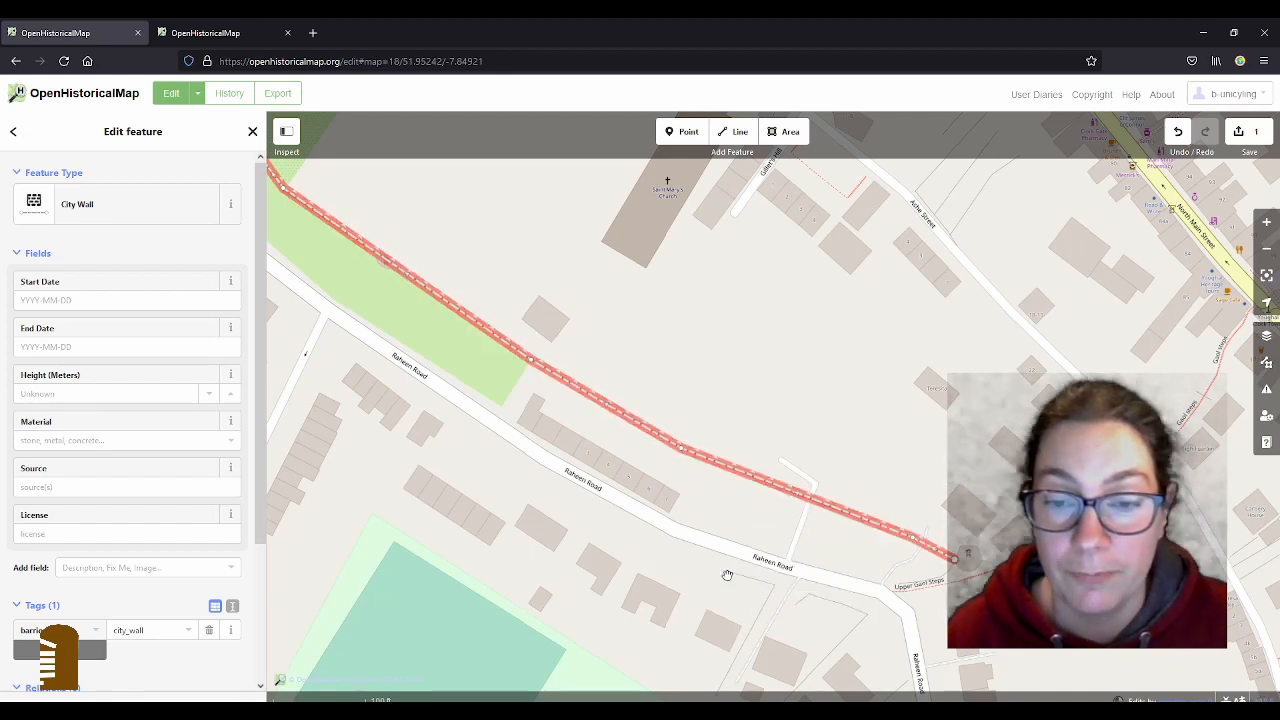
- Reverse the city wall line once more and set its start date to 1275
right_click(727, 470)
left_click(740, 578)
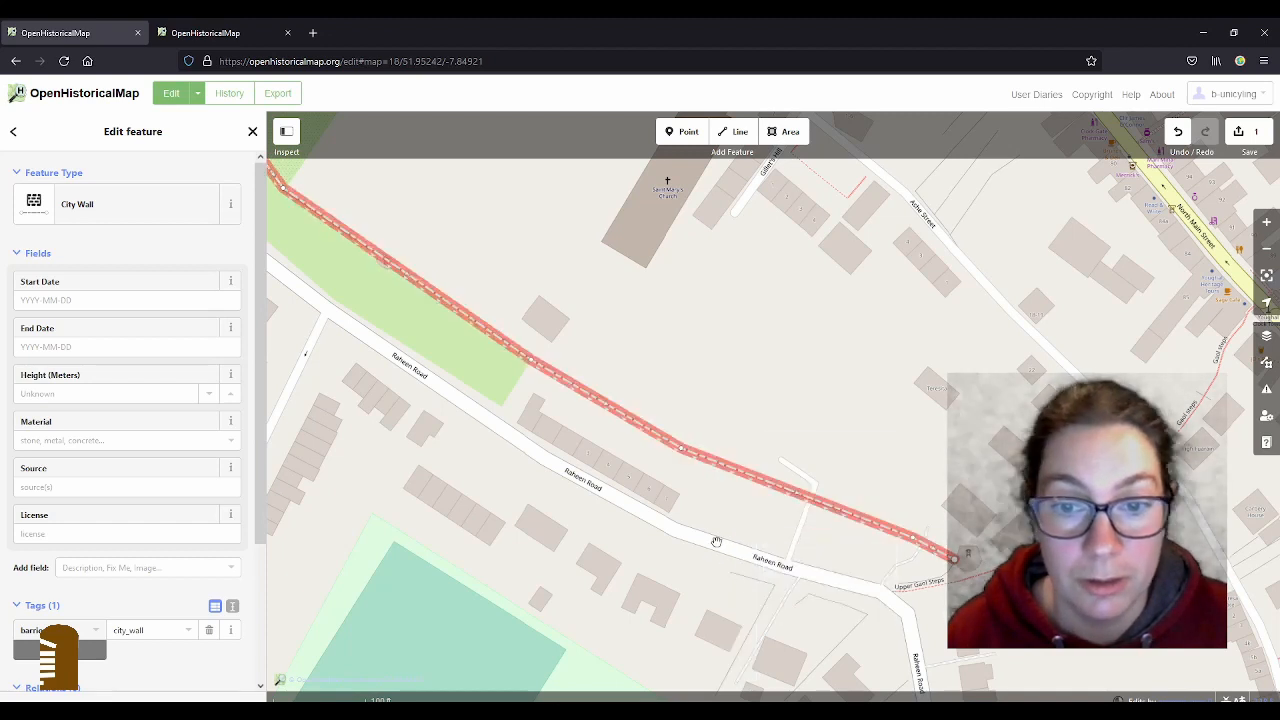
left_click(52, 297)
type("1275")
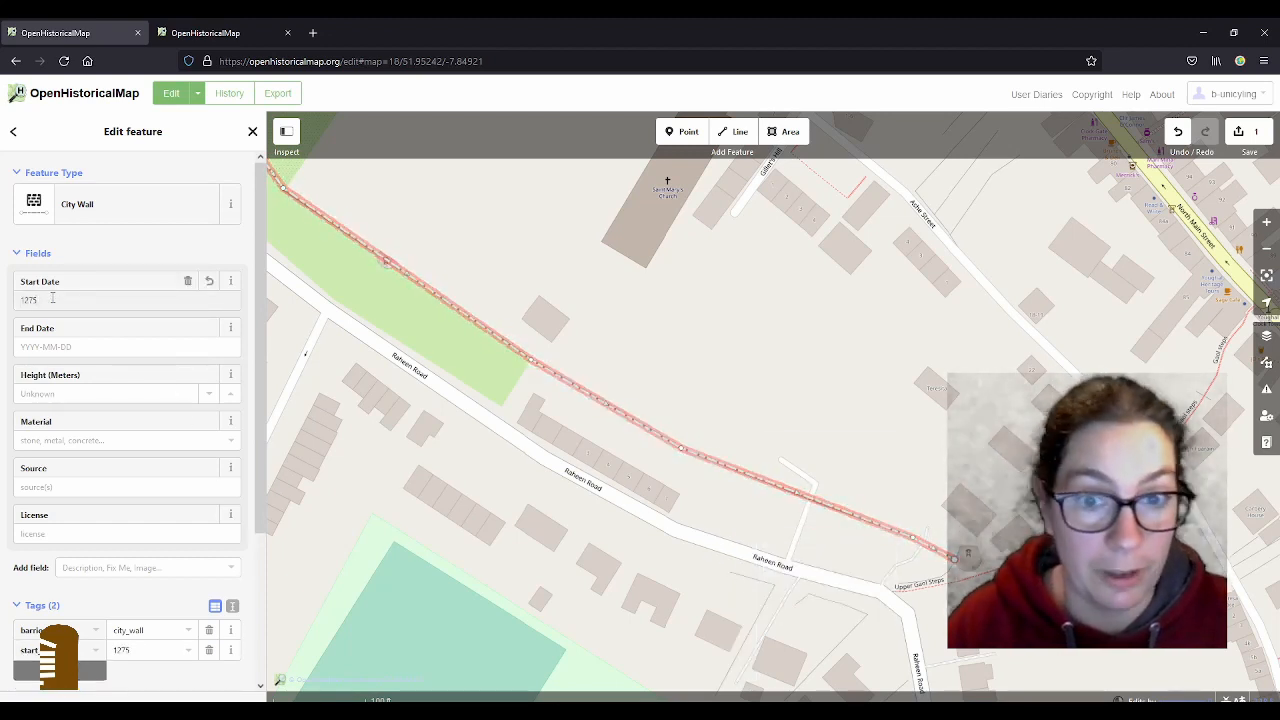
- Set the city wall's material to stone
scroll(632, 455, "down", 5)
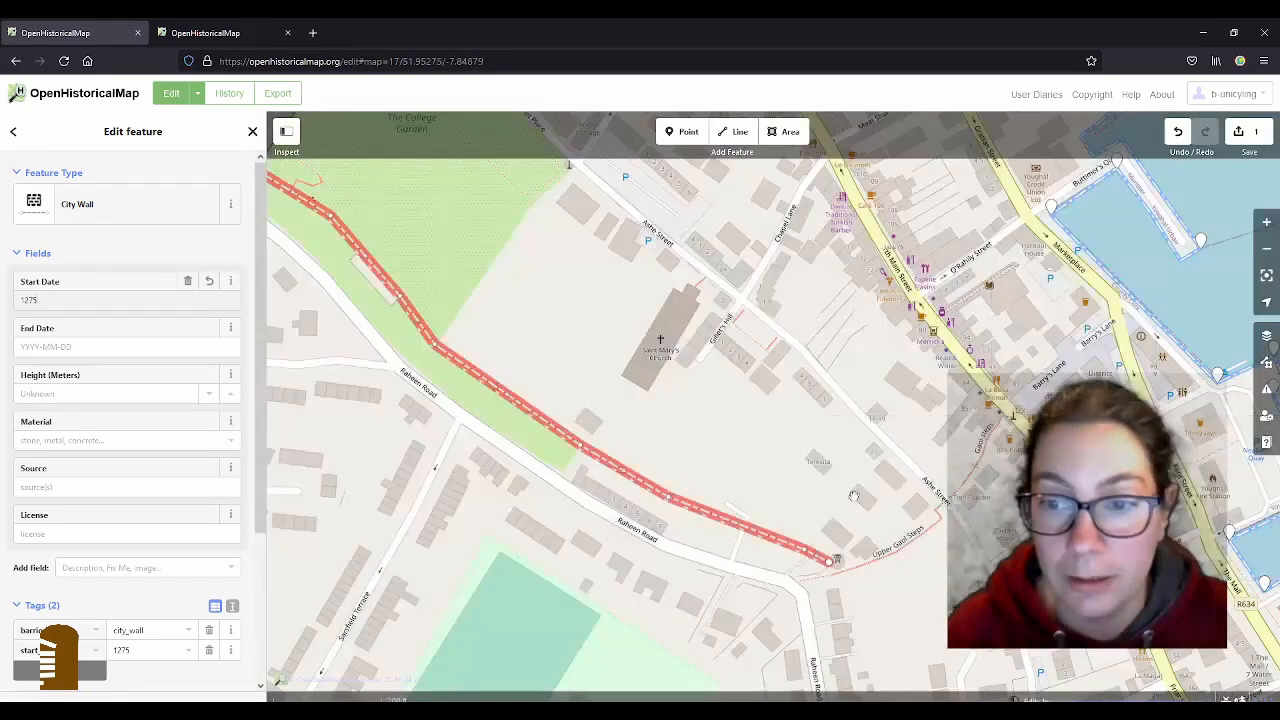
left_click_drag(853, 495, 646, 440)
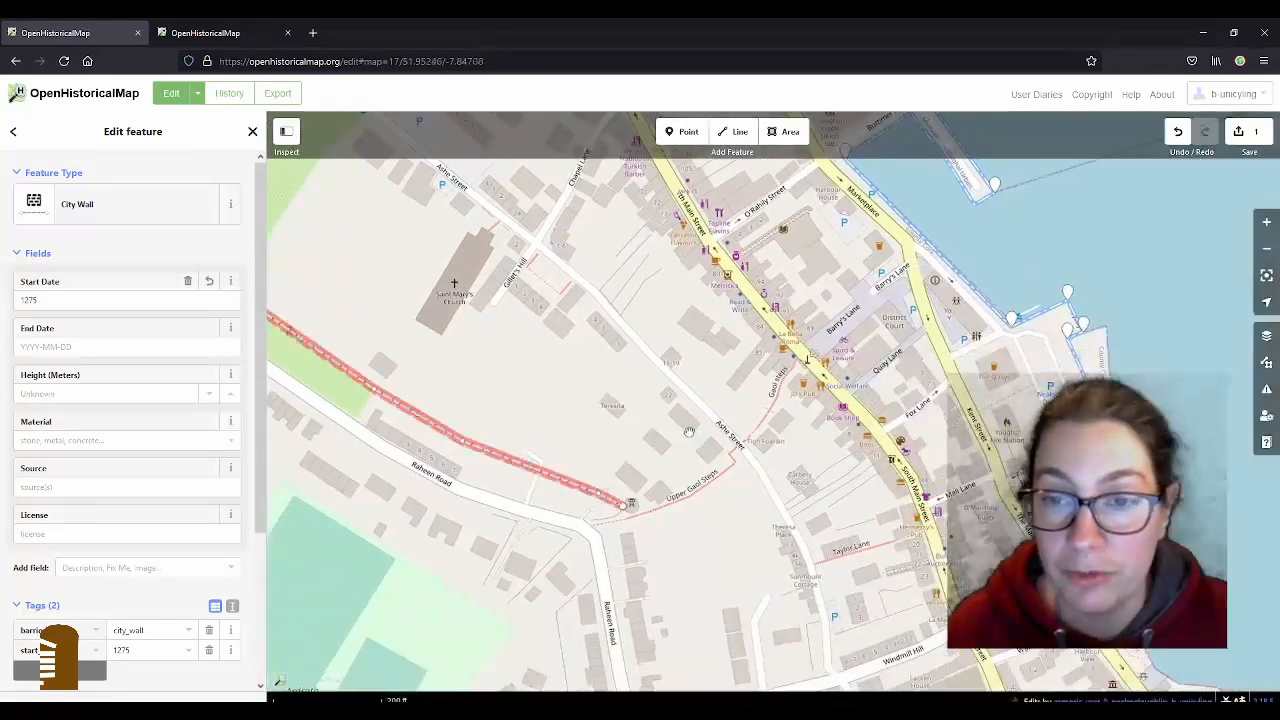
left_click_drag(632, 222, 864, 572)
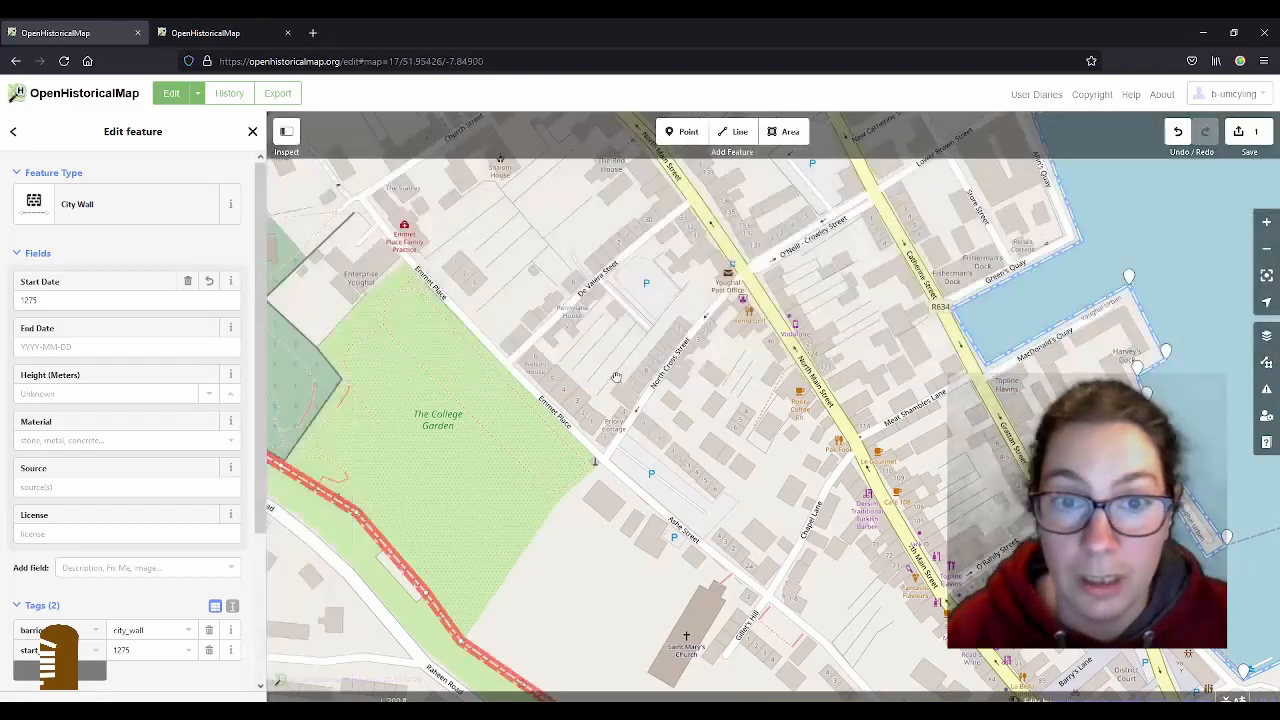
left_click_drag(588, 280, 968, 521)
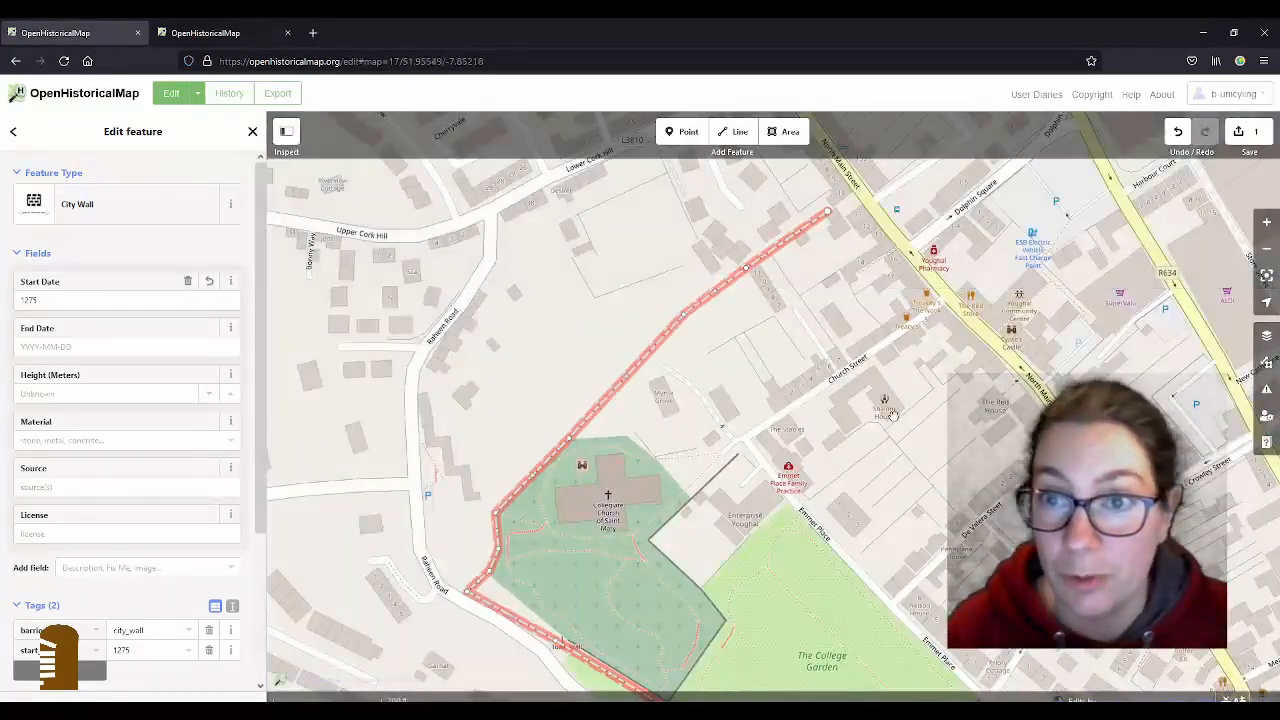
left_click_drag(978, 539, 835, 649)
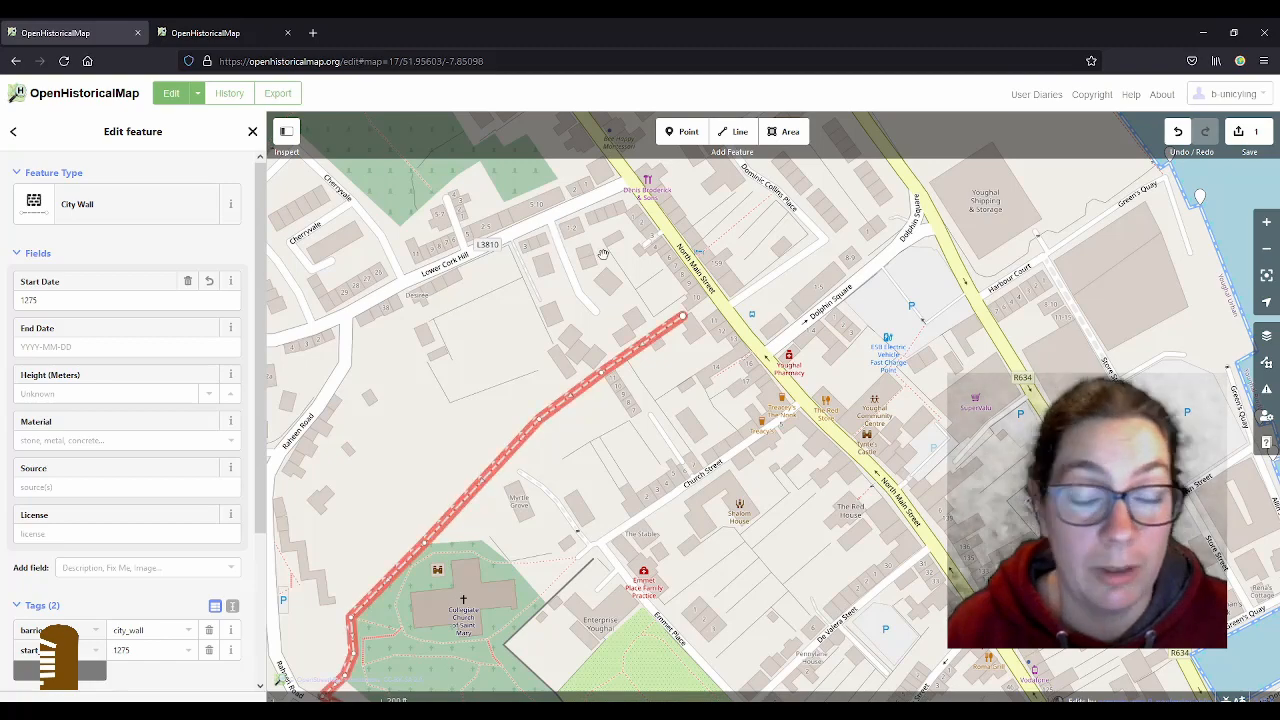
left_click_drag(837, 607, 657, 426)
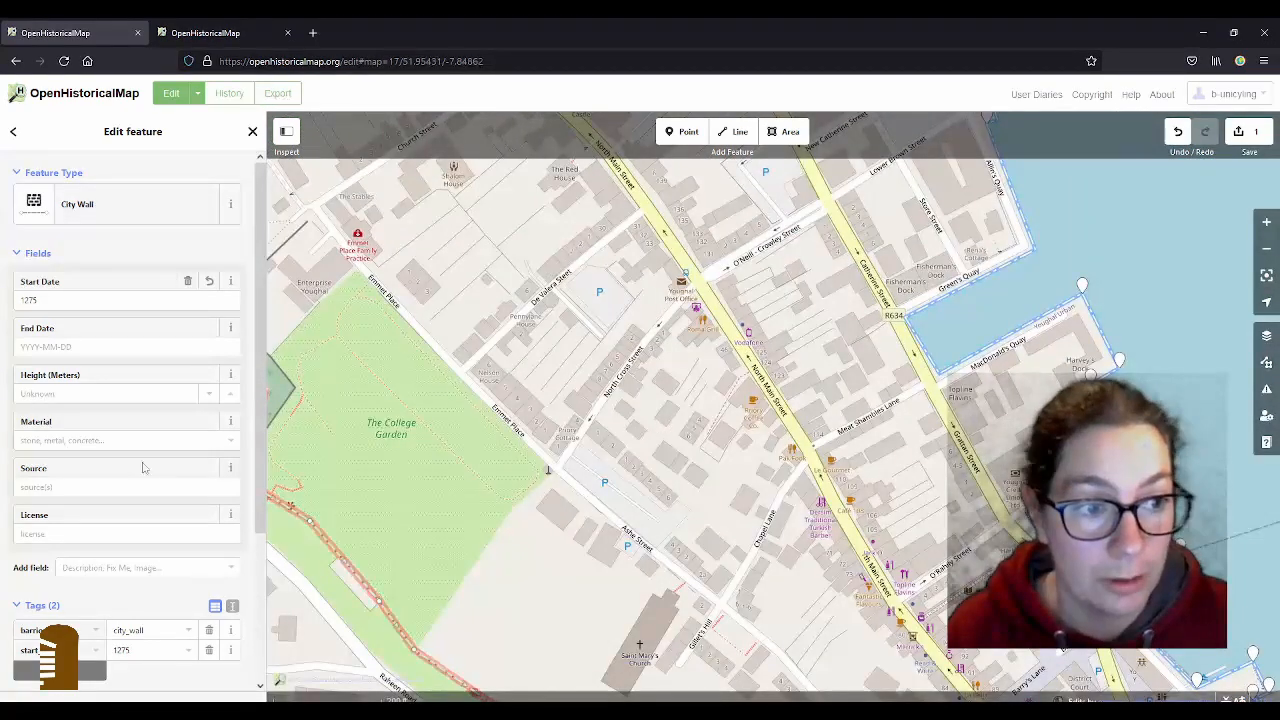
left_click(111, 442)
left_click(63, 460)
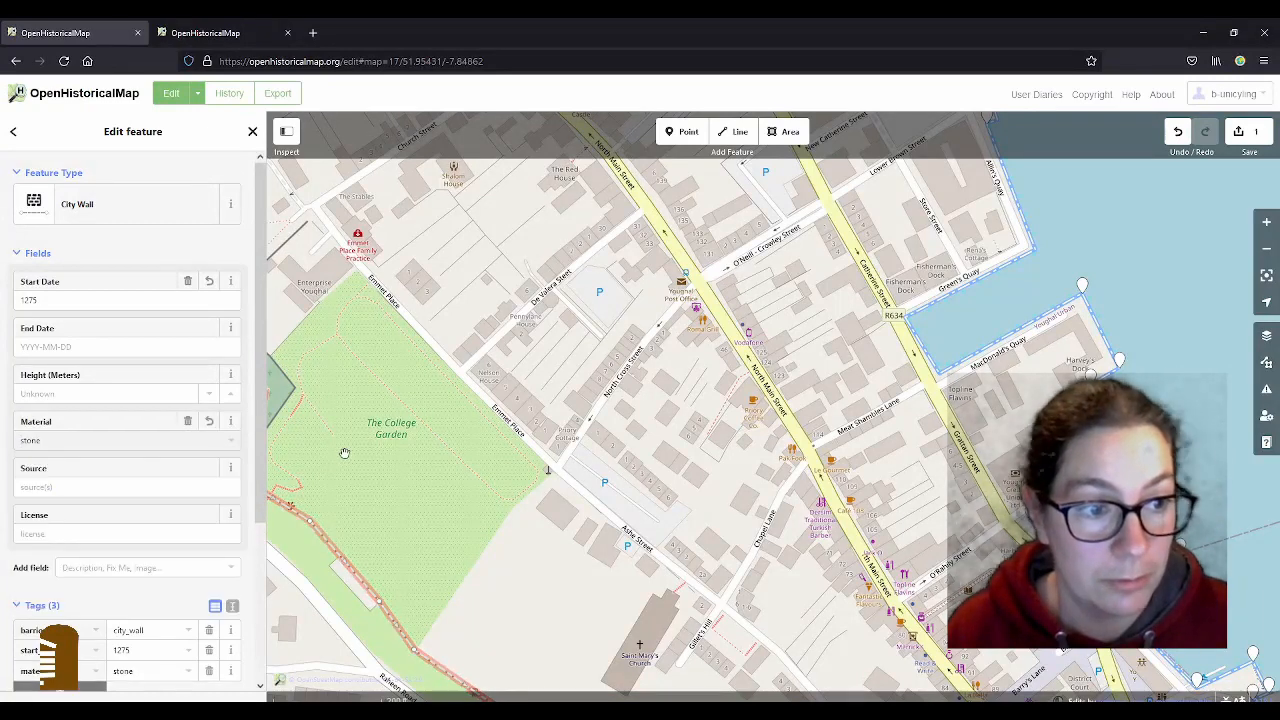
- Switch to the Youghal Wikipedia article, search it for "wall" and highlight the sentence about the first record of the walls
key("alt+Tab")
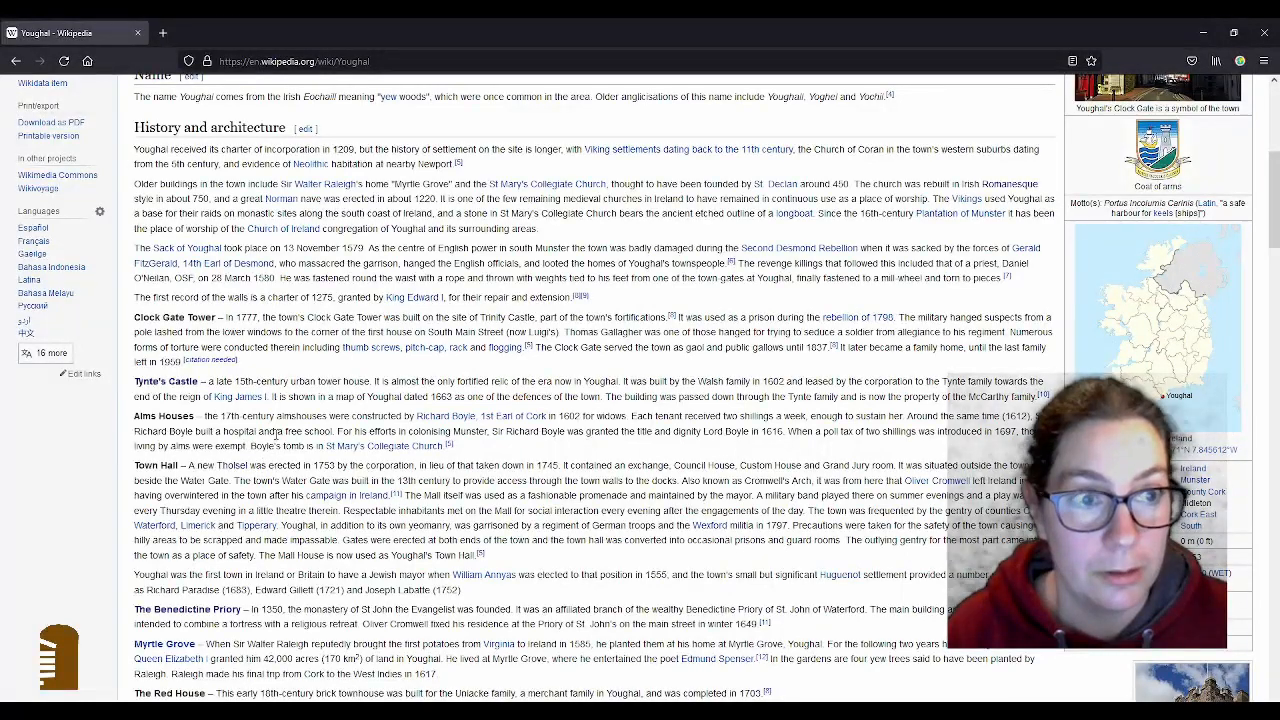
key("ctrl+f")
type("wall")
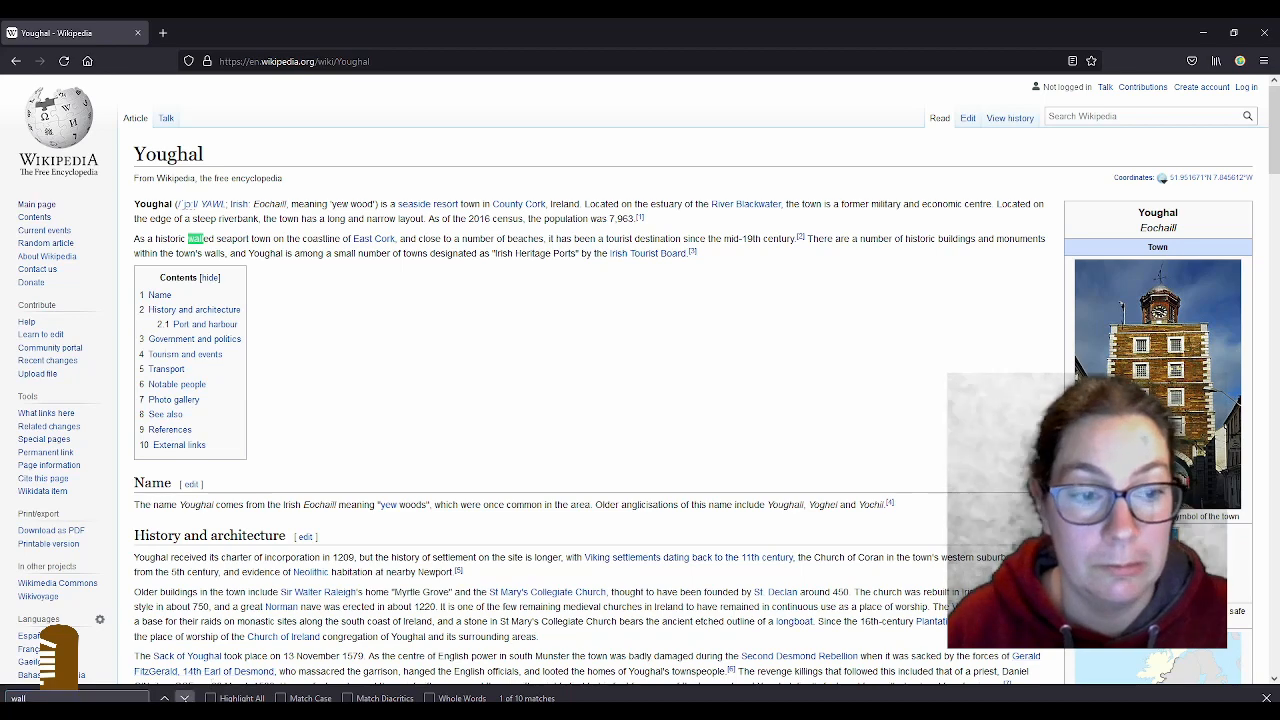
left_click(184, 698)
left_click(184, 698)
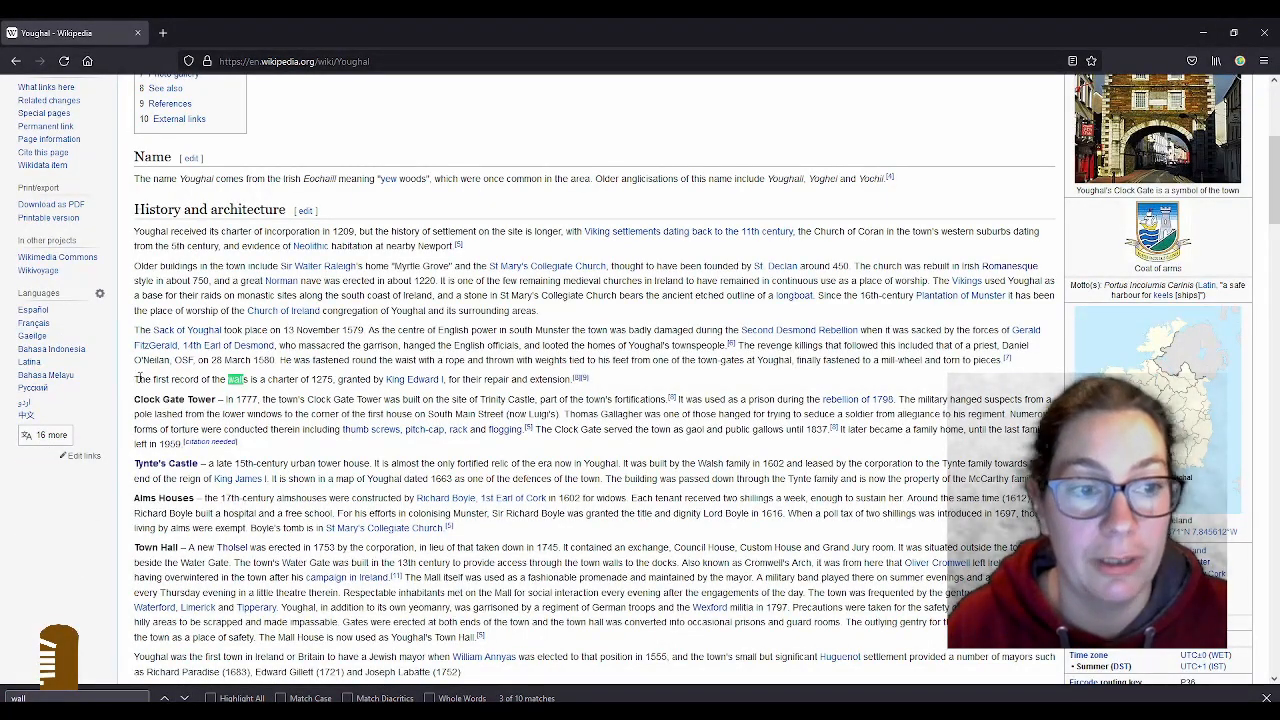
left_click_drag(139, 377, 633, 374)
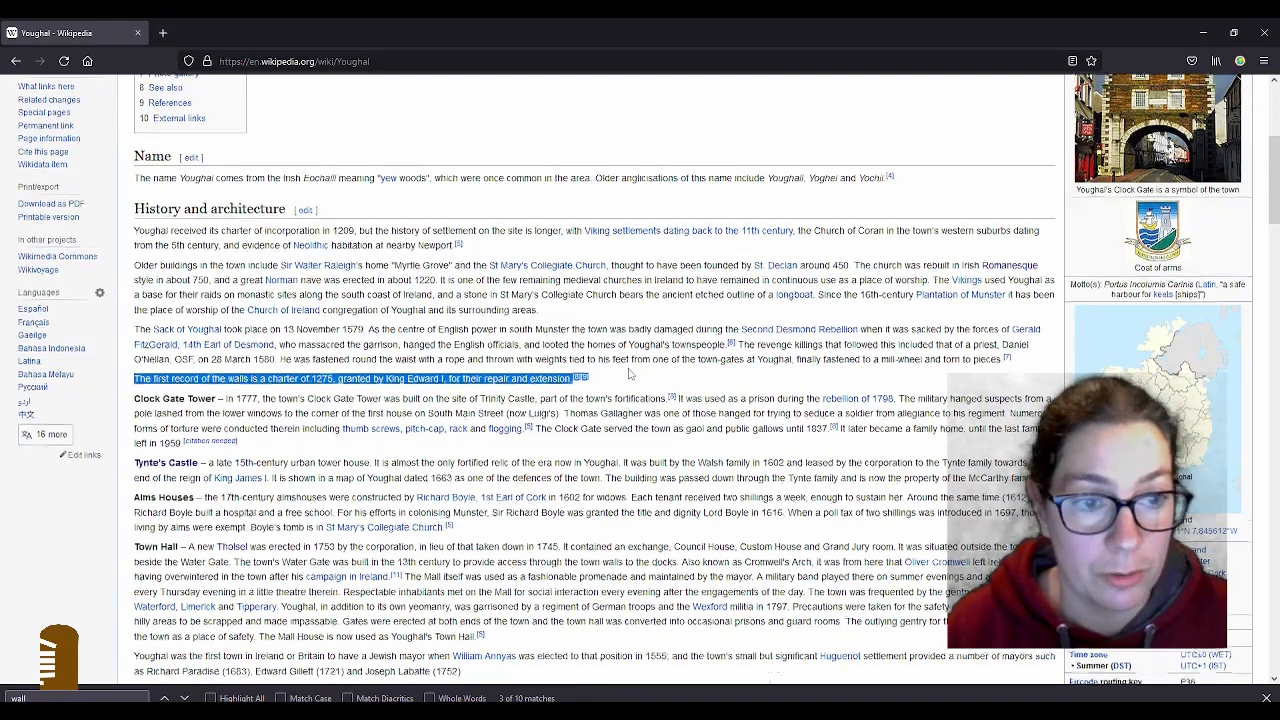
- Check the article's remaining mentions of "wall" and return to the OpenHistoricalMap editor
scroll(632, 380, "down", 1)
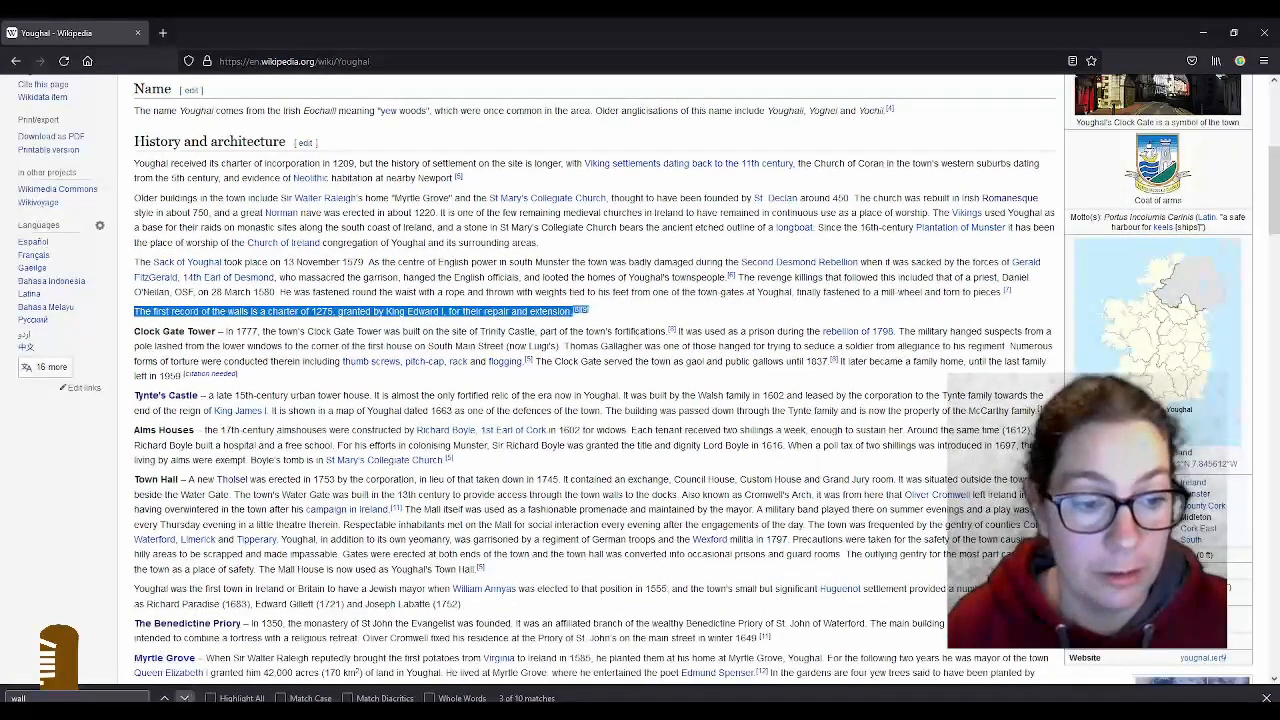
left_click(185, 698)
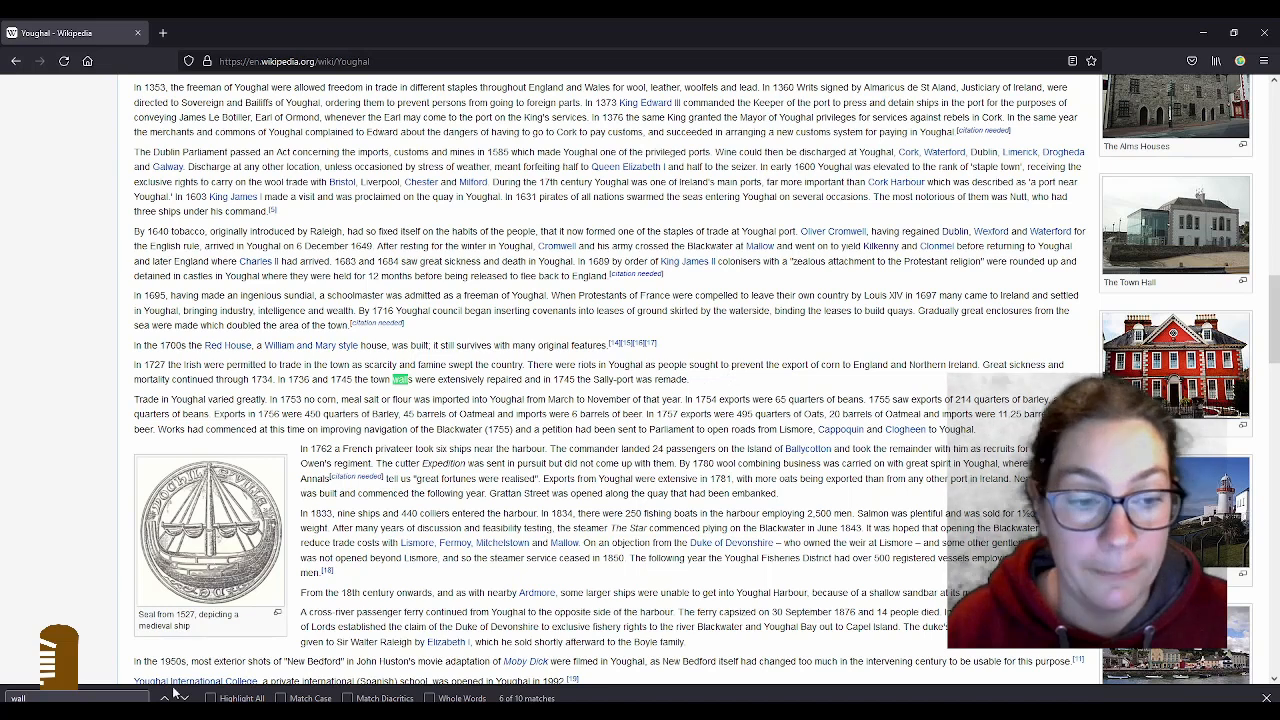
left_click(185, 698)
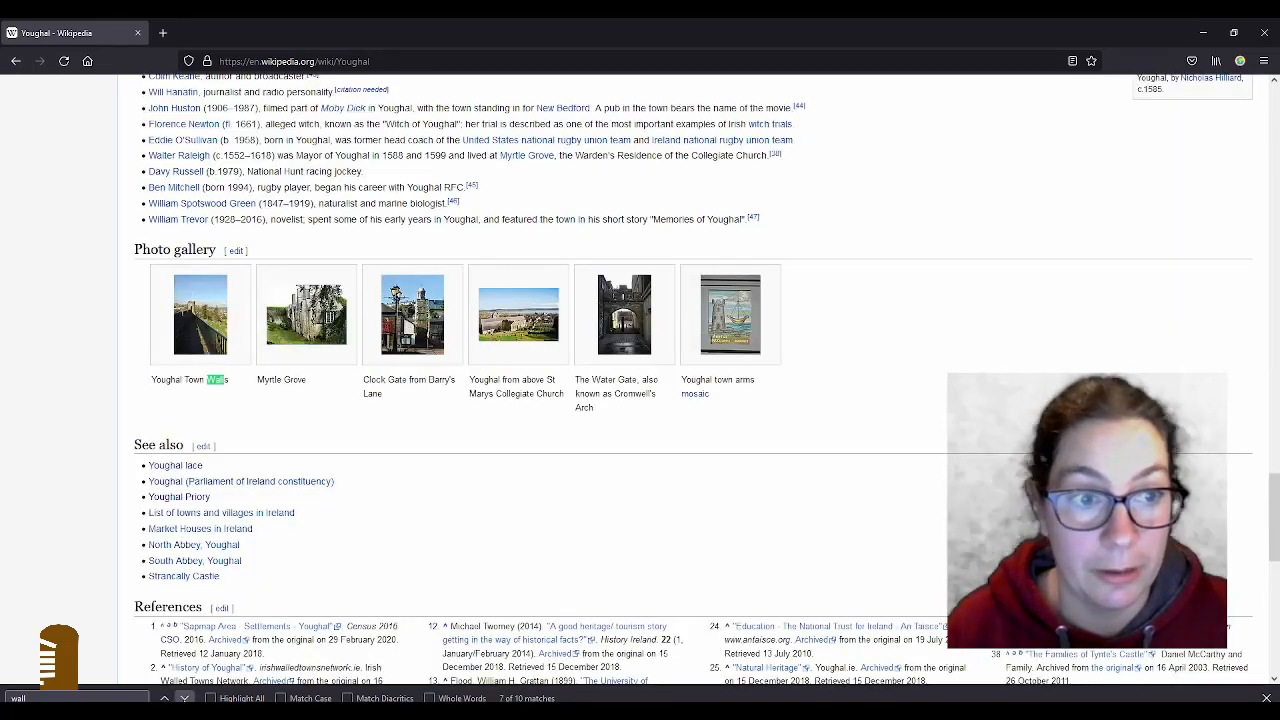
left_click(185, 698)
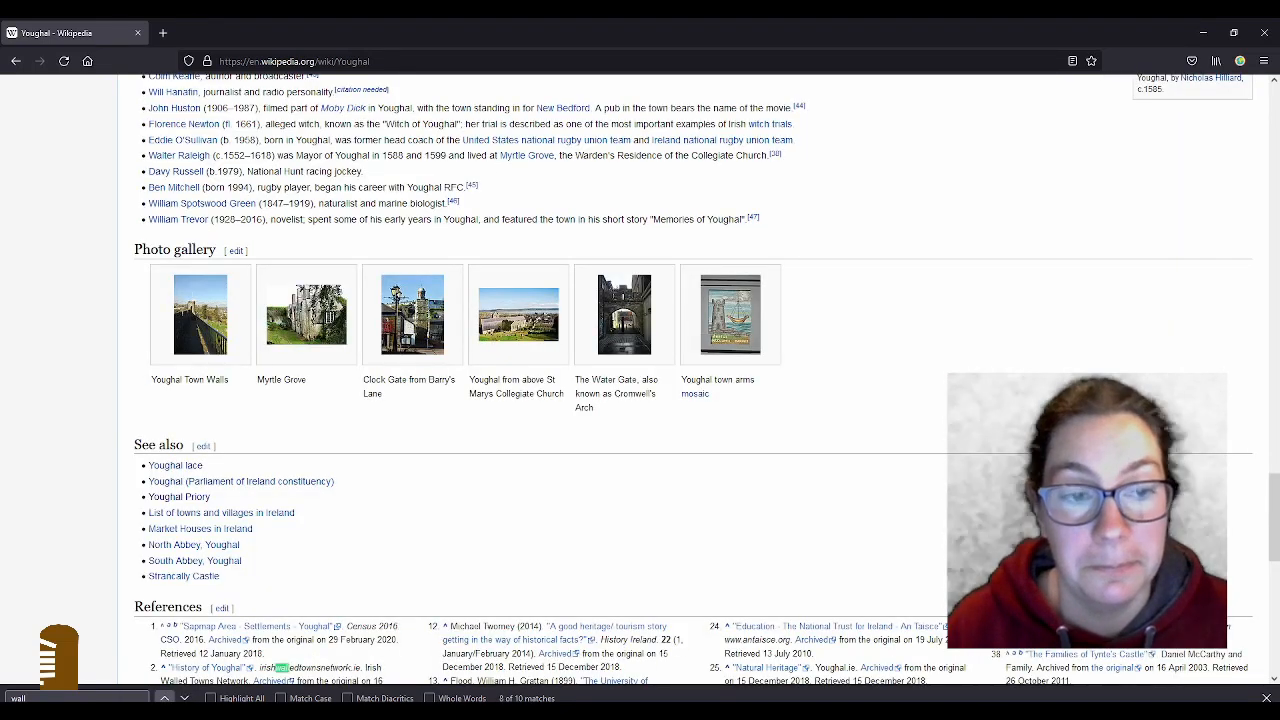
left_click(165, 698)
key("alt+Tab")
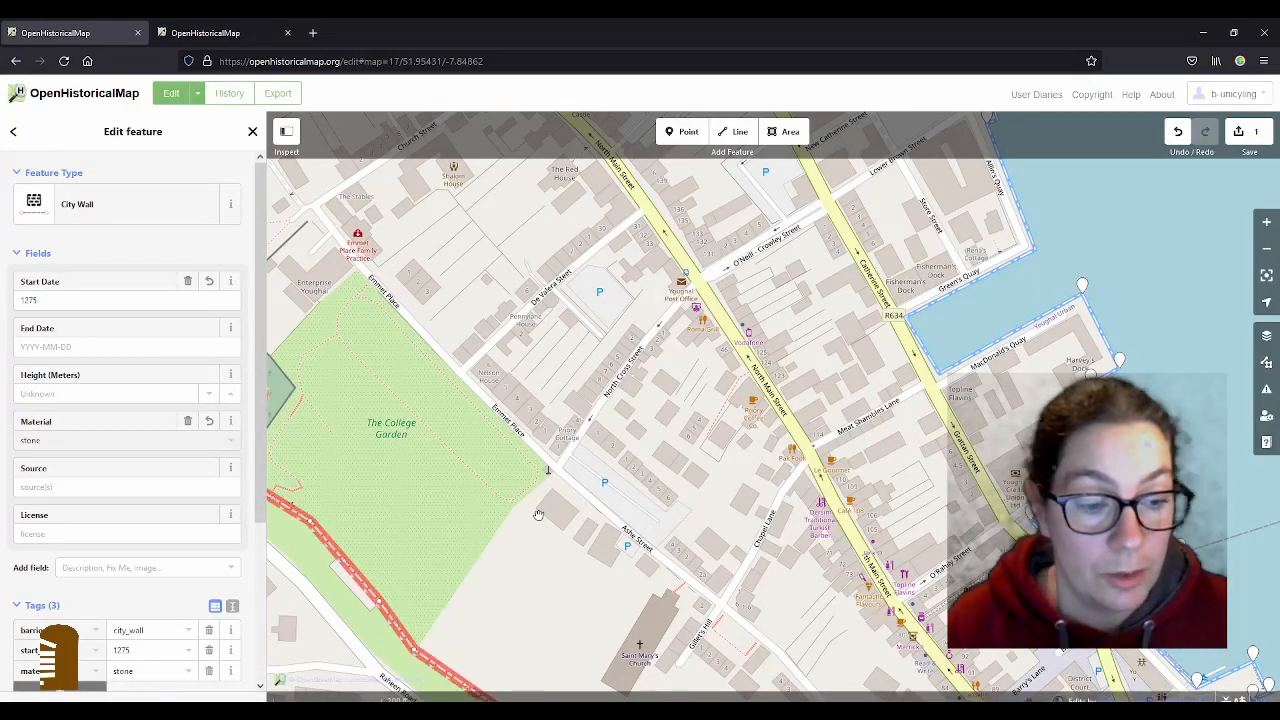
- Draw a four-cornered area over Youghal Clock Tower across Main Street and set its feature type to City Gate
left_click_drag(543, 549, 674, 443)
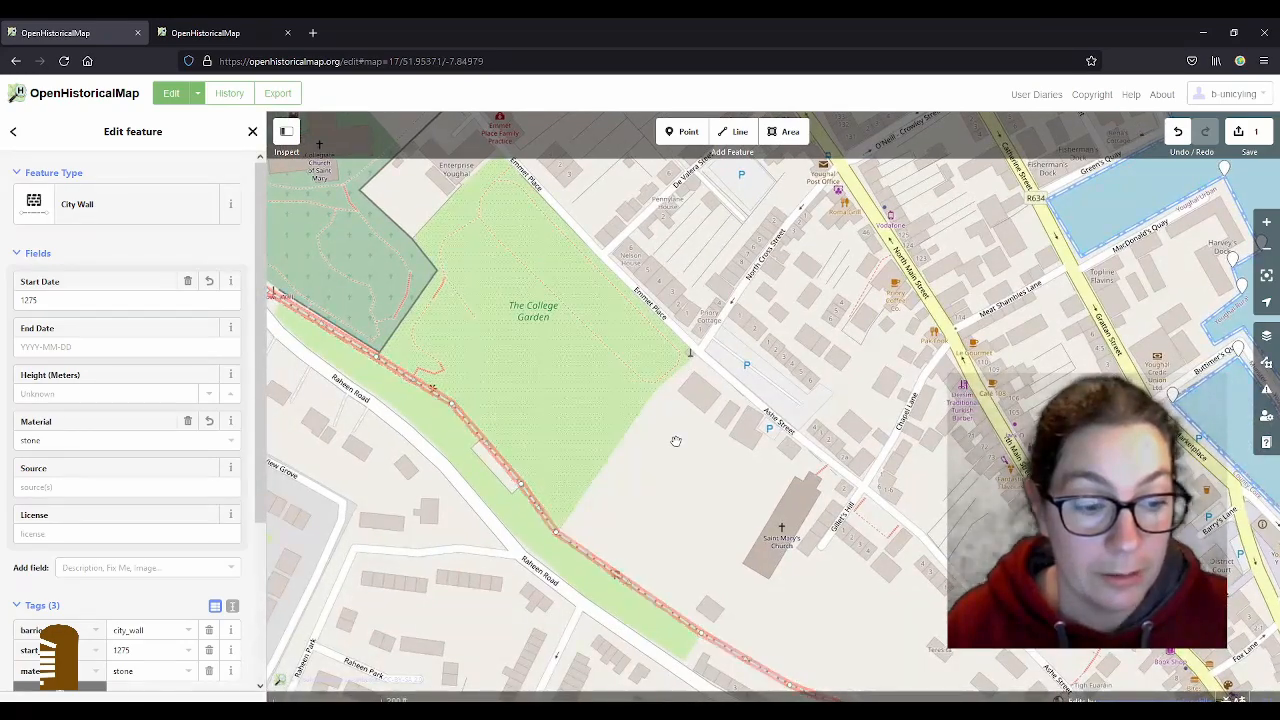
left_click_drag(676, 441, 657, 580)
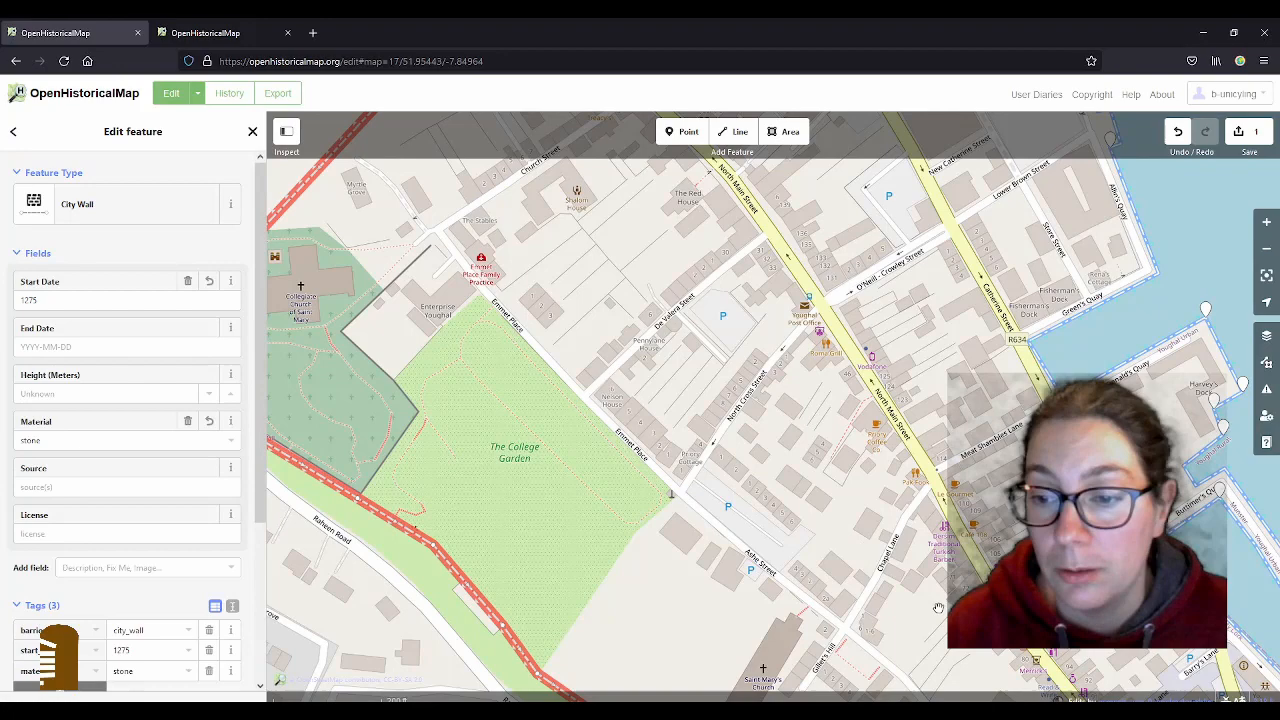
scroll(352, 395, "down", 2)
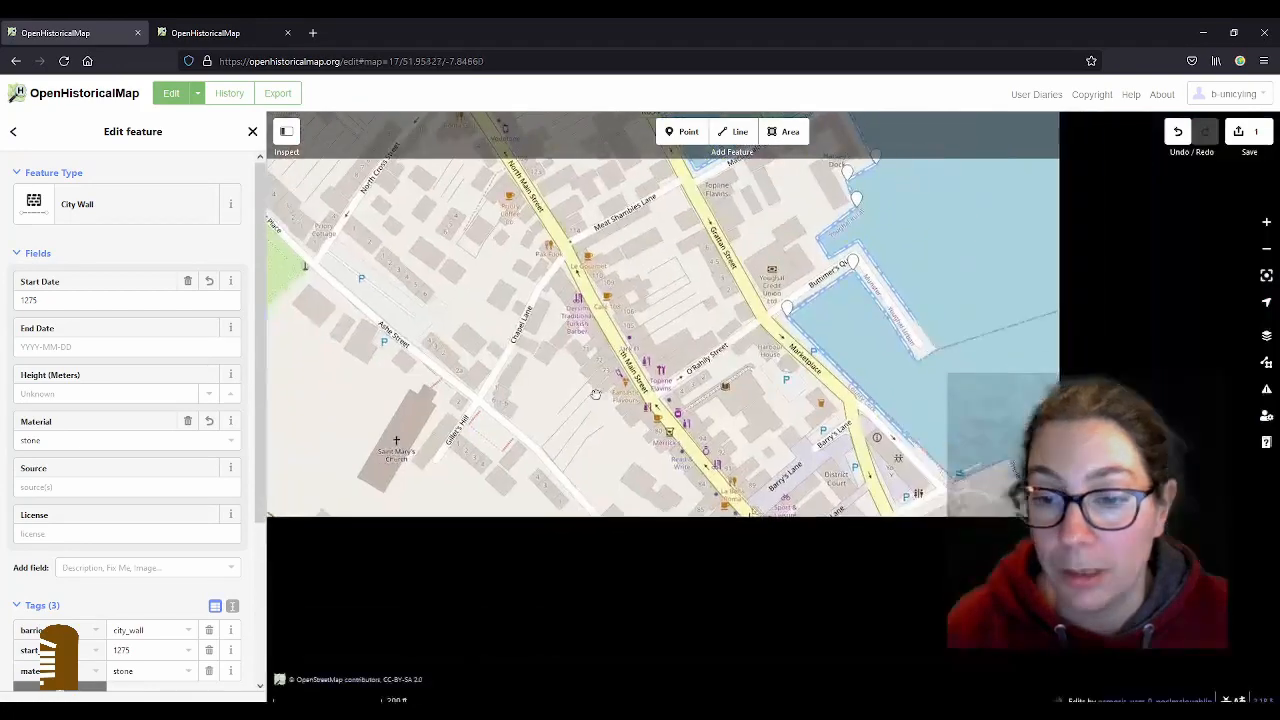
scroll(620, 398, "up", 5)
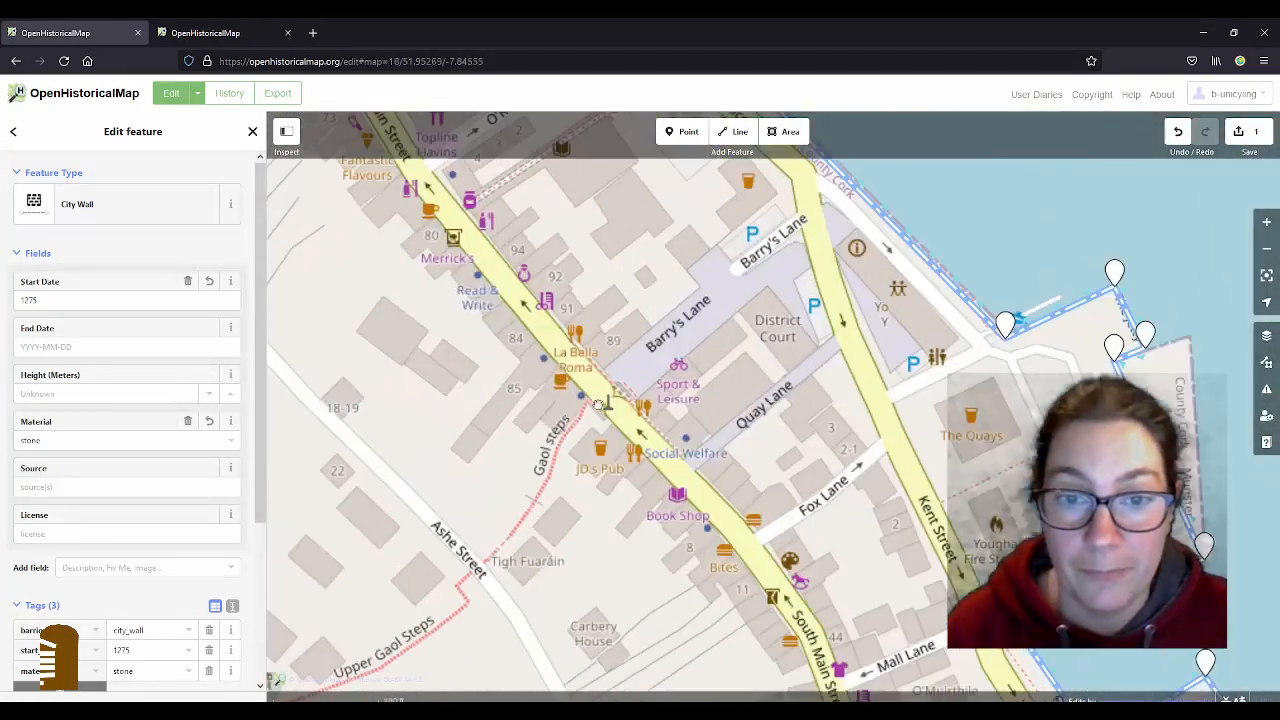
scroll(620, 398, "up", 2)
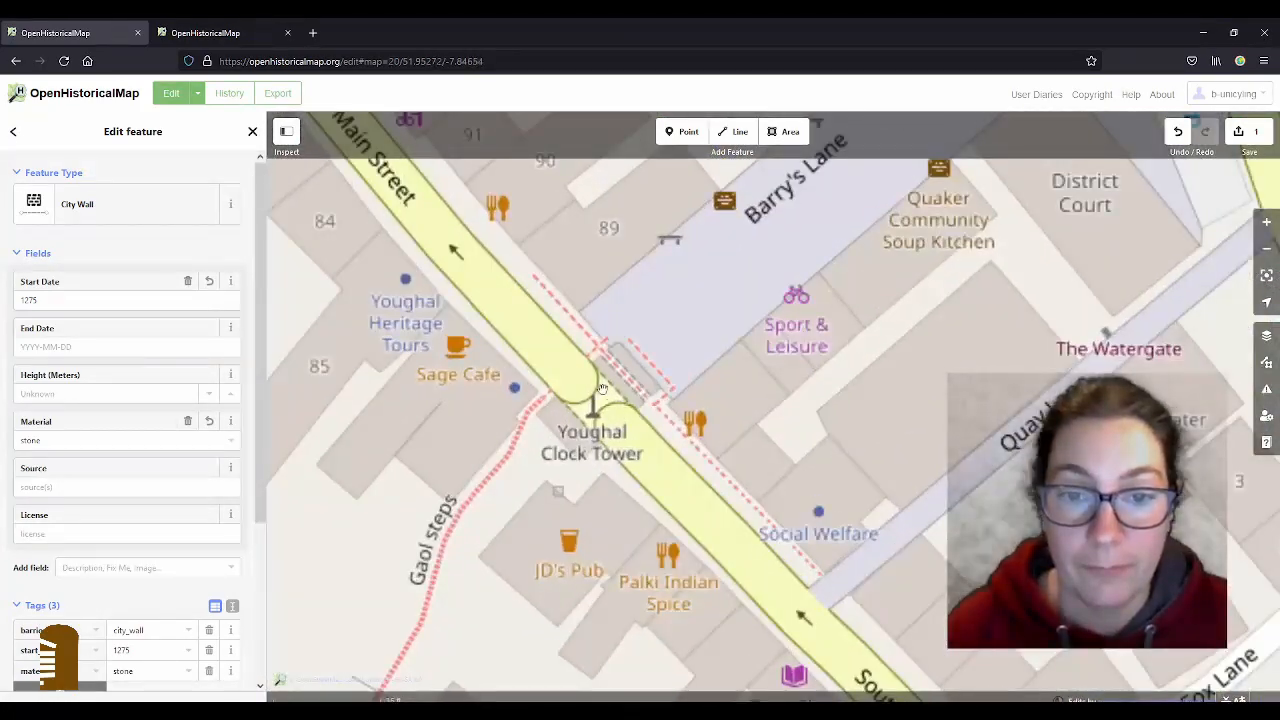
left_click(790, 133)
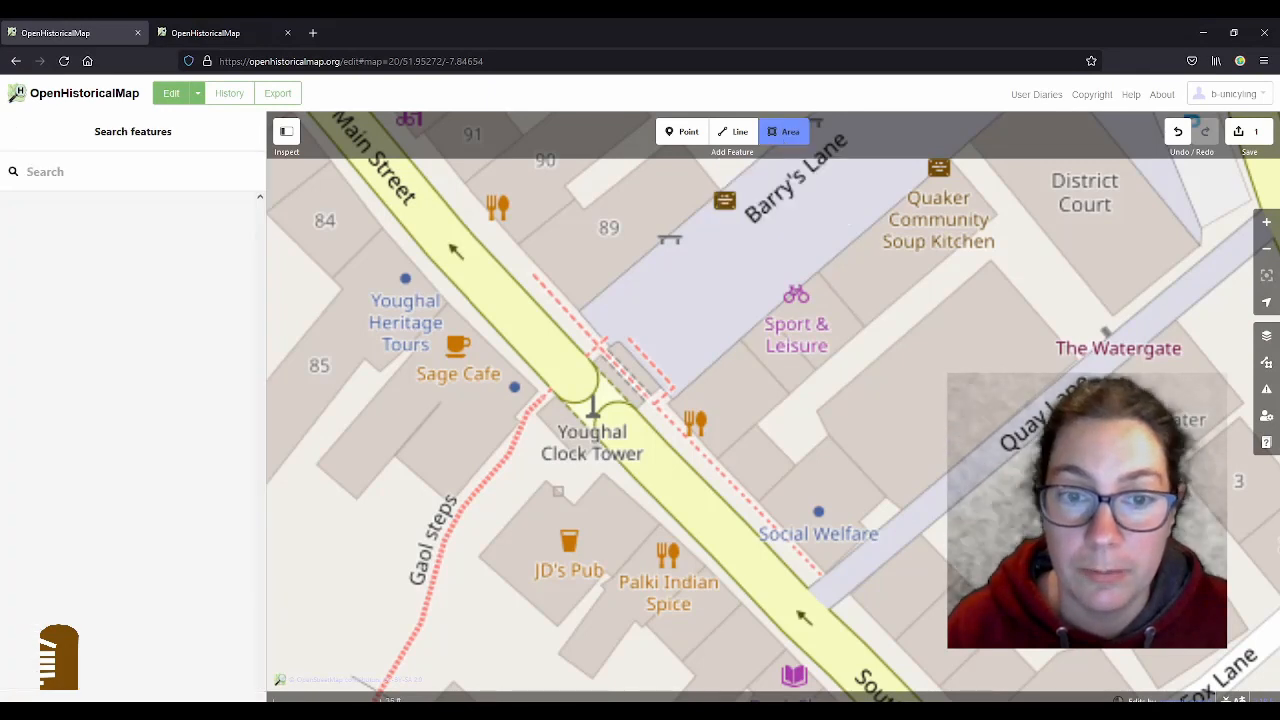
left_click(537, 413)
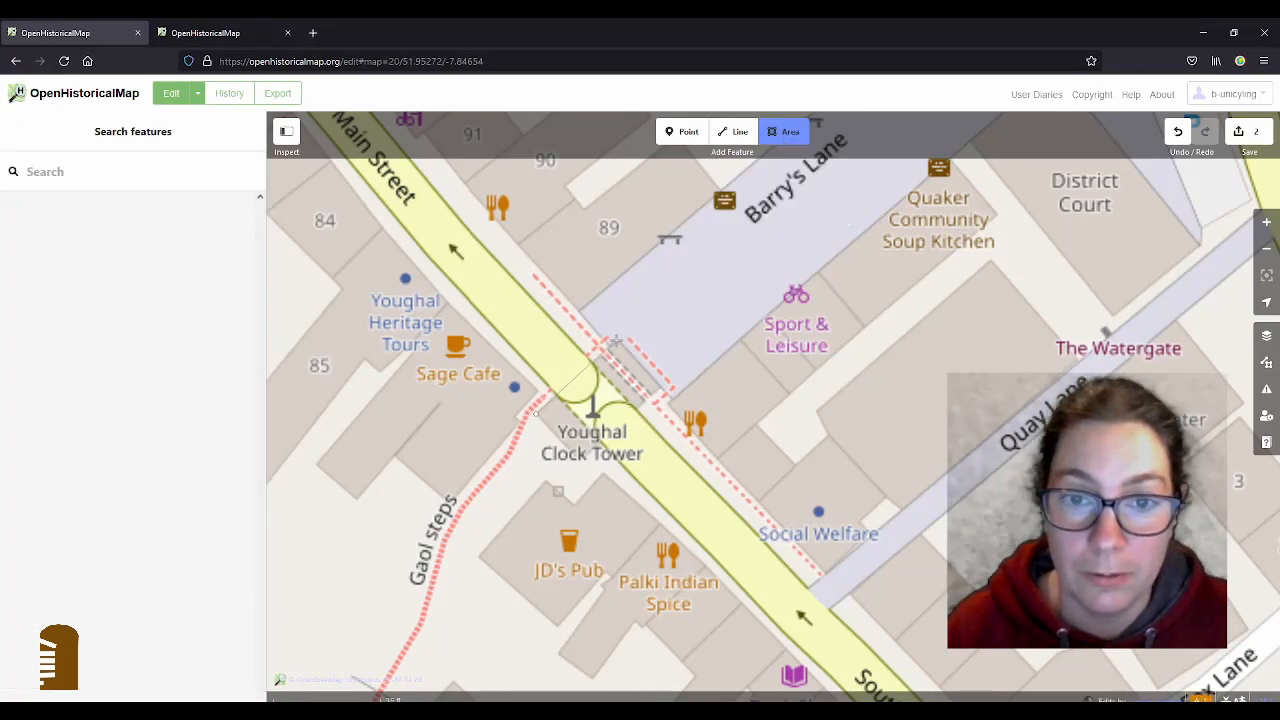
left_click(615, 341)
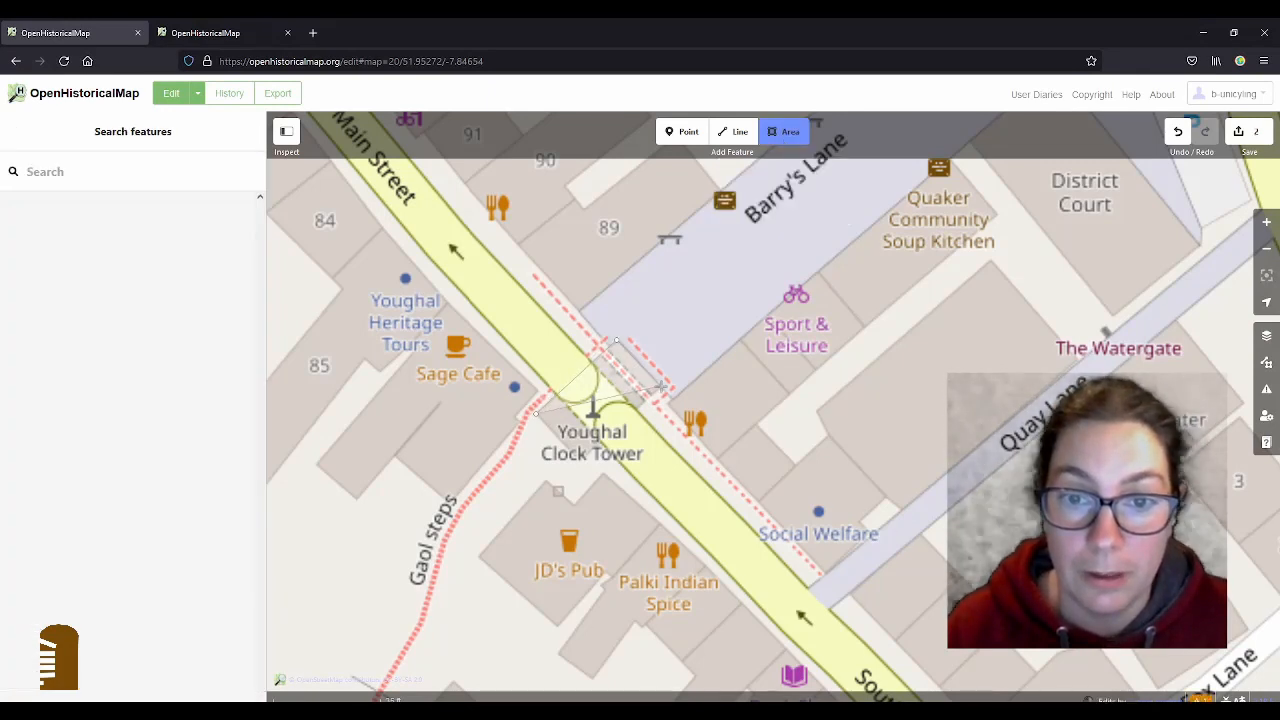
left_click(660, 387)
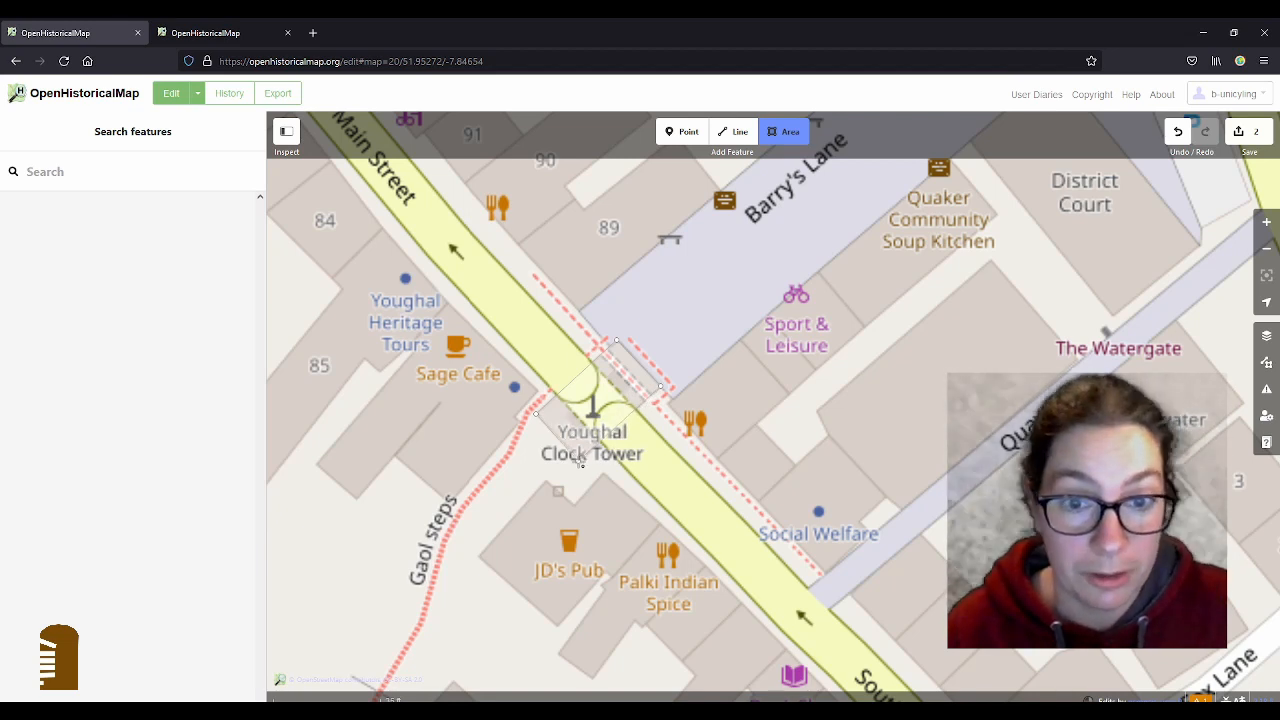
double_click(580, 462)
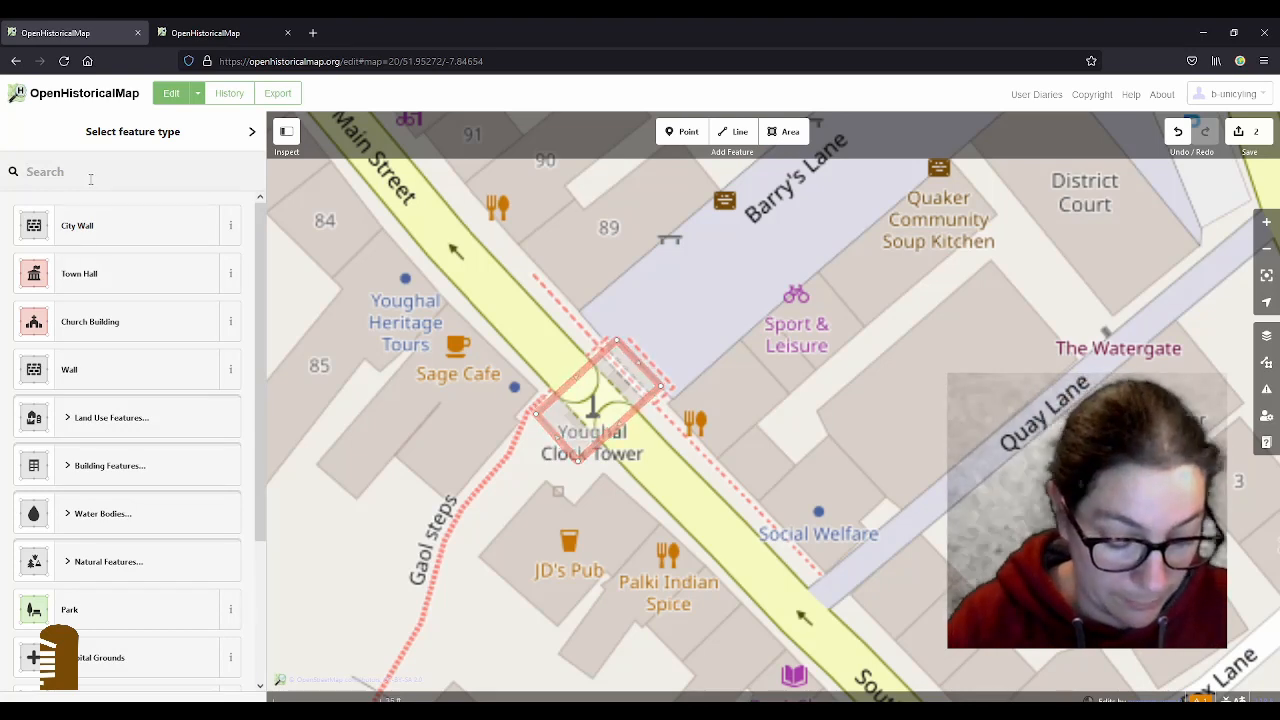
type("gate")
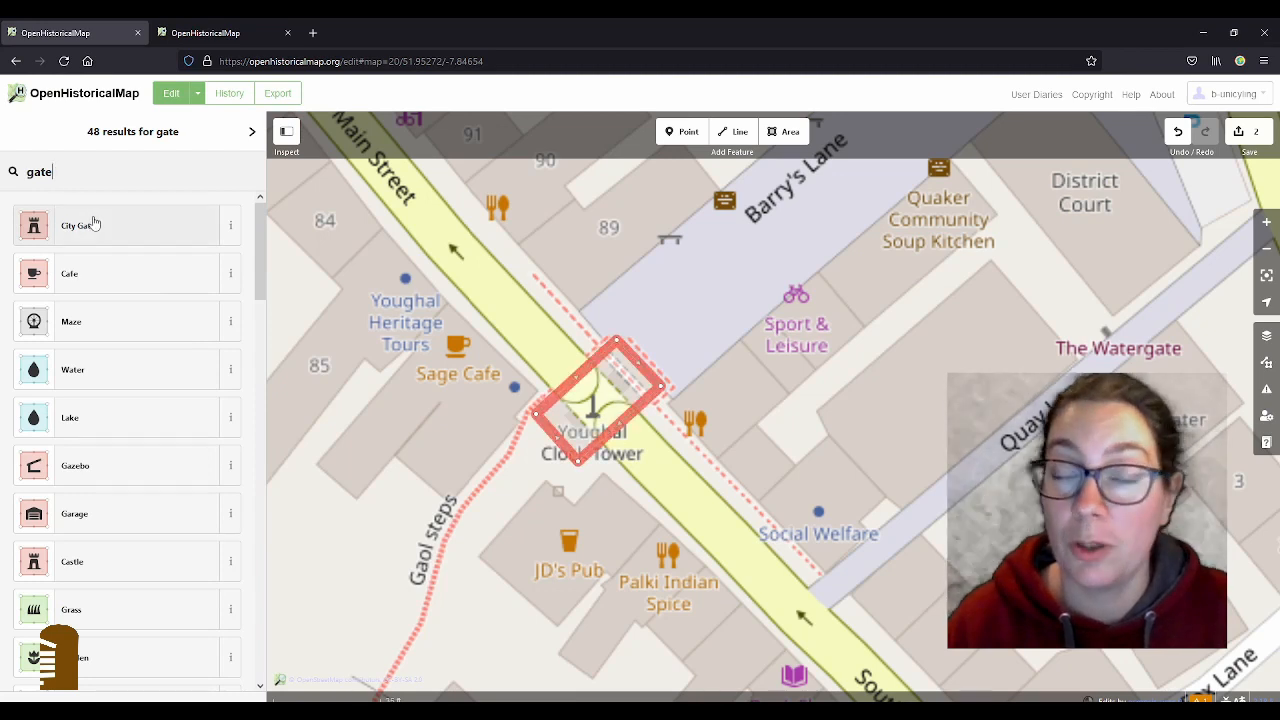
left_click(90, 227)
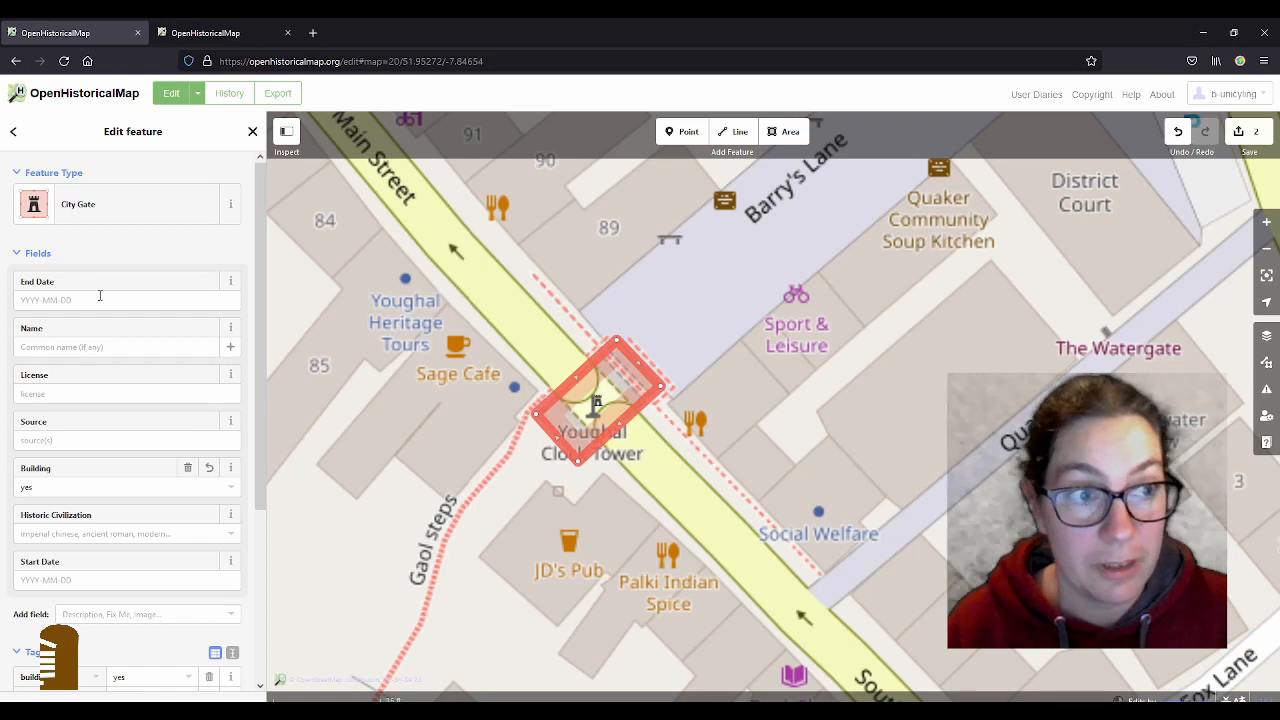
left_click(100, 299)
type("1777")
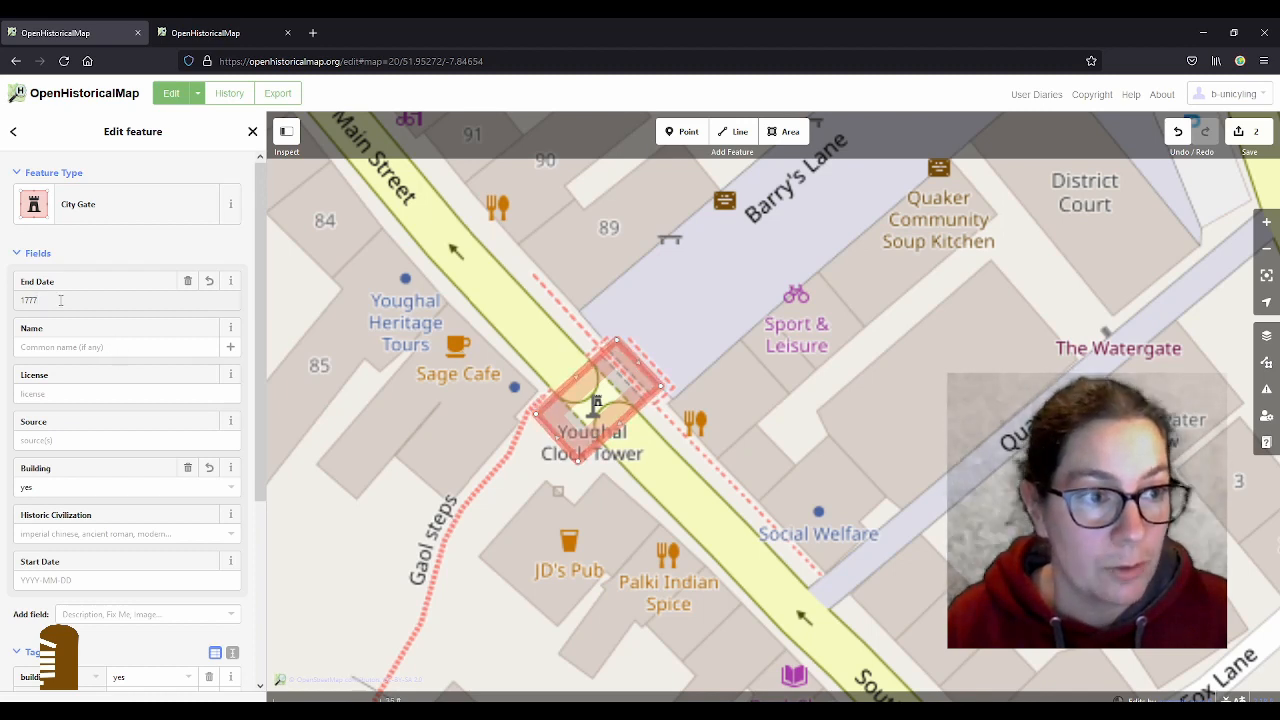
left_click_drag(59, 299, 4, 301)
key("BackSpace")
- Set the city gate's start date to 1777 and its source to Wikipedia
scroll(55, 516, "down", 1)
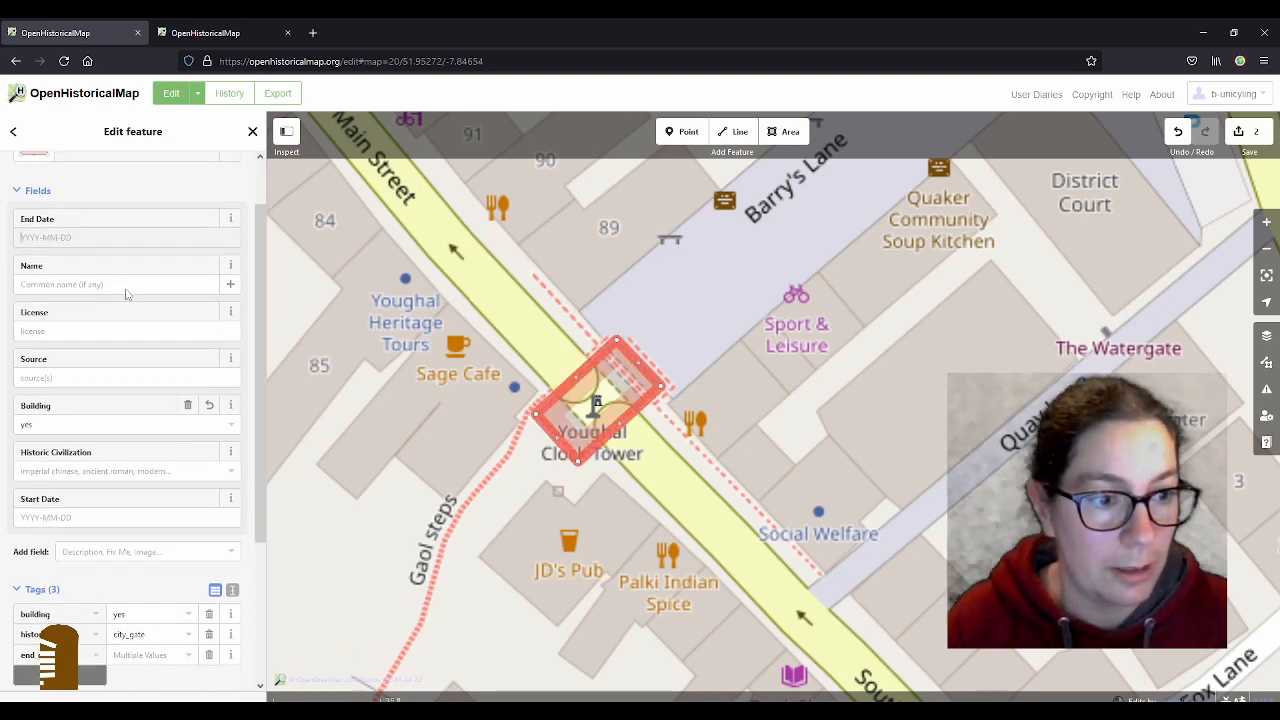
left_click(55, 516)
type("17")
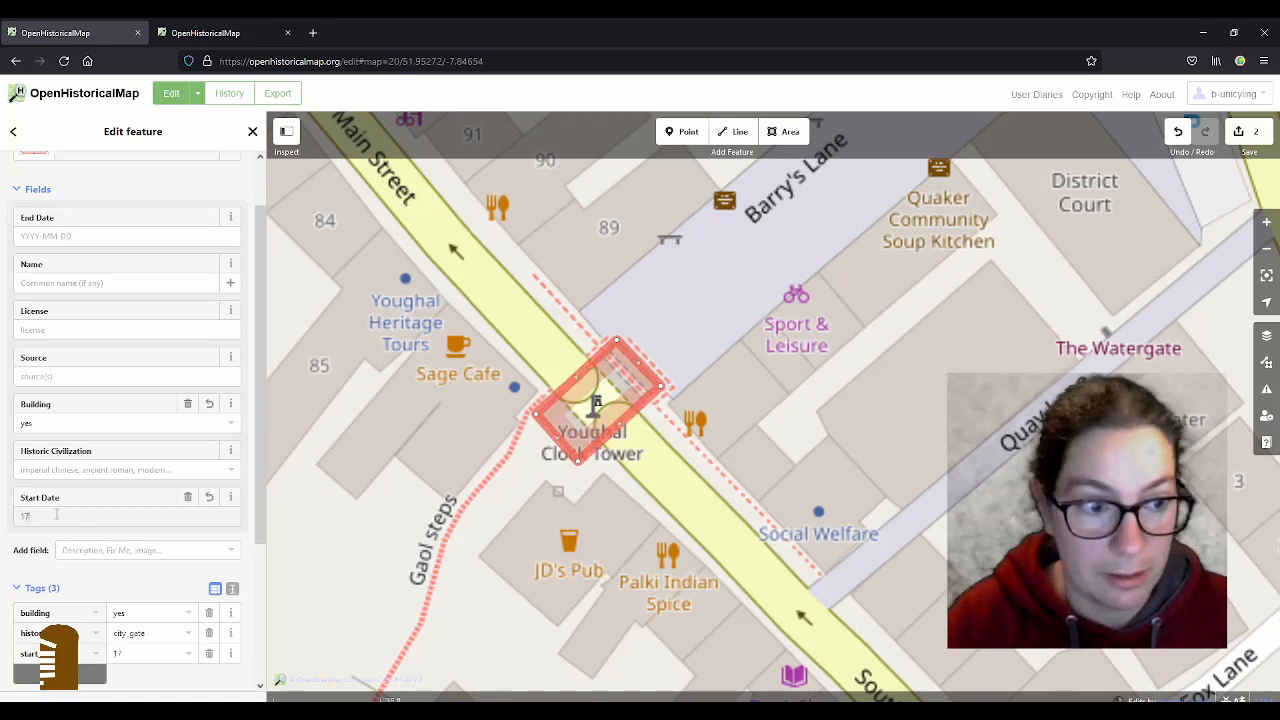
type("77")
left_click(69, 376)
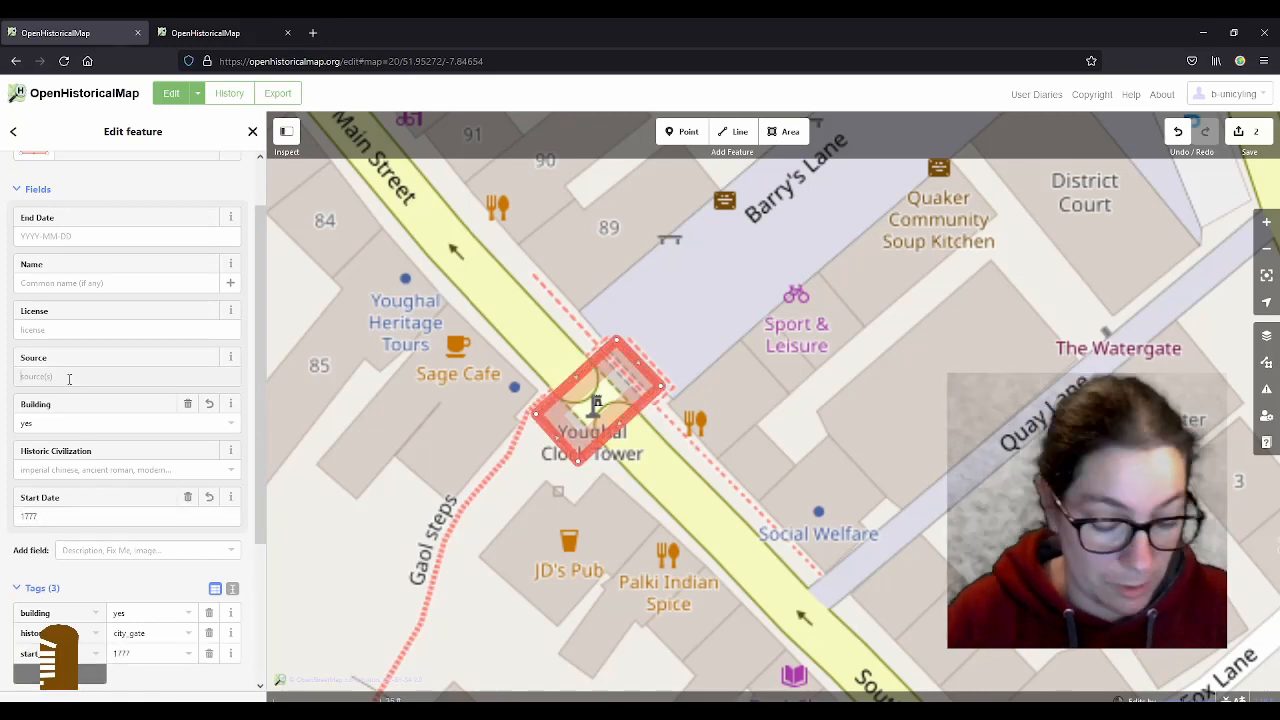
type("Wikipedia")
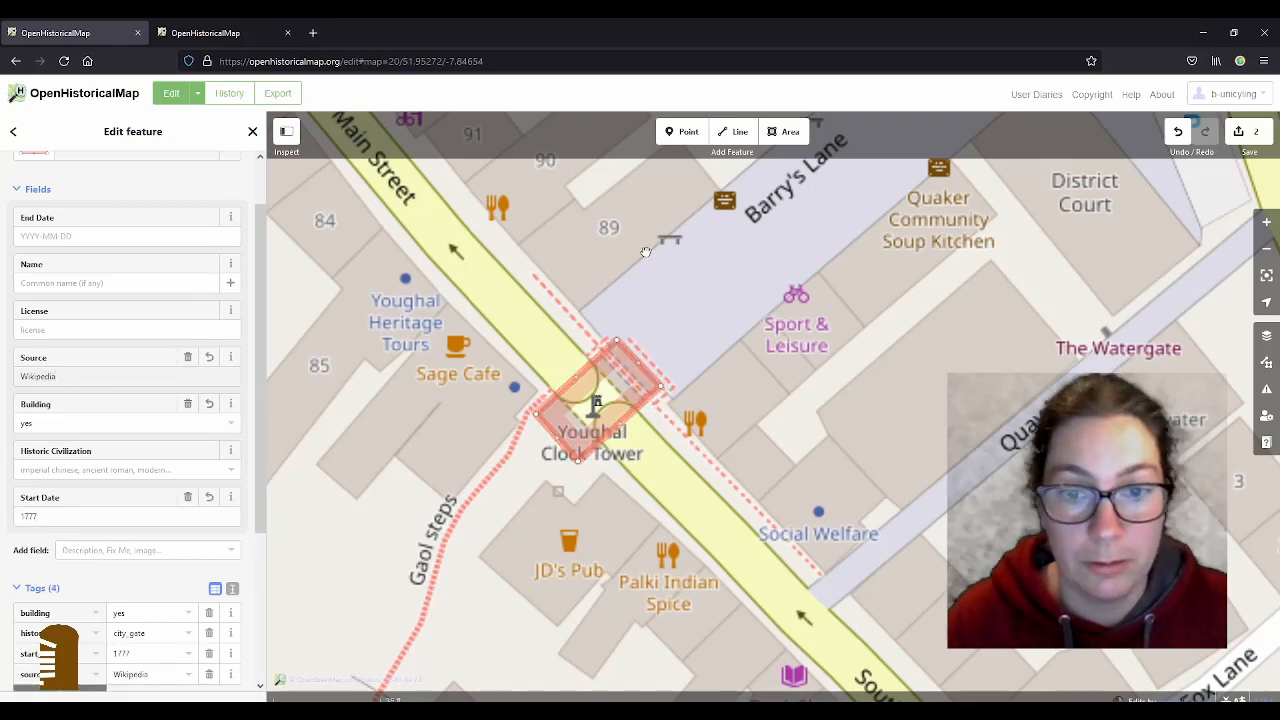
- Add a source tag with the value "OSM,Wikipedia" to the city wall line west of the Upper Gaol Steps
scroll(694, 288, "down", 5)
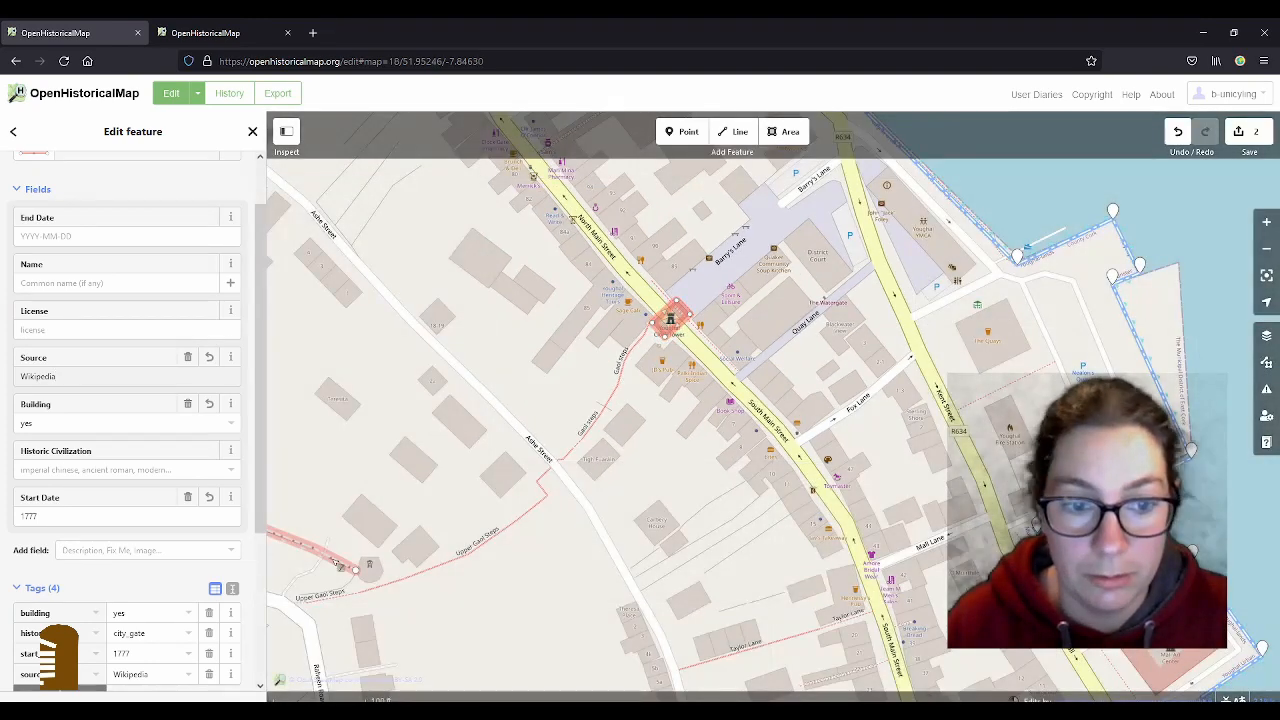
left_click(336, 563)
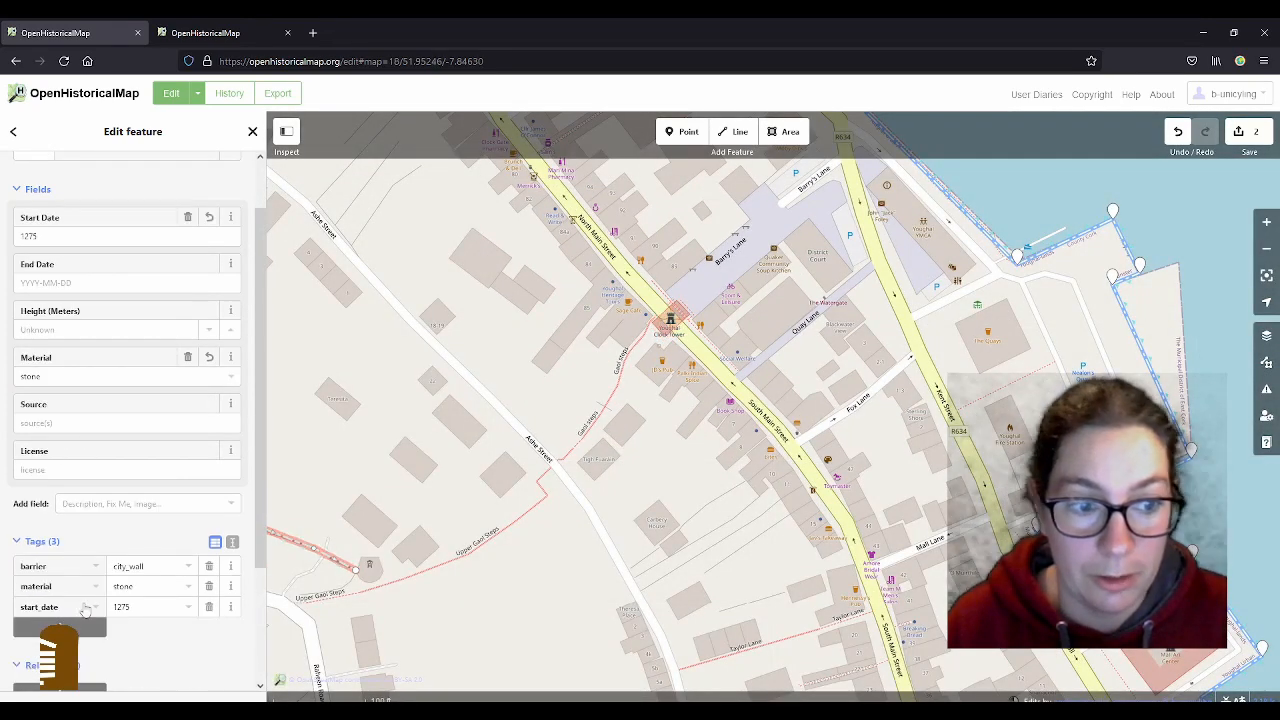
left_click(59, 627)
type("source")
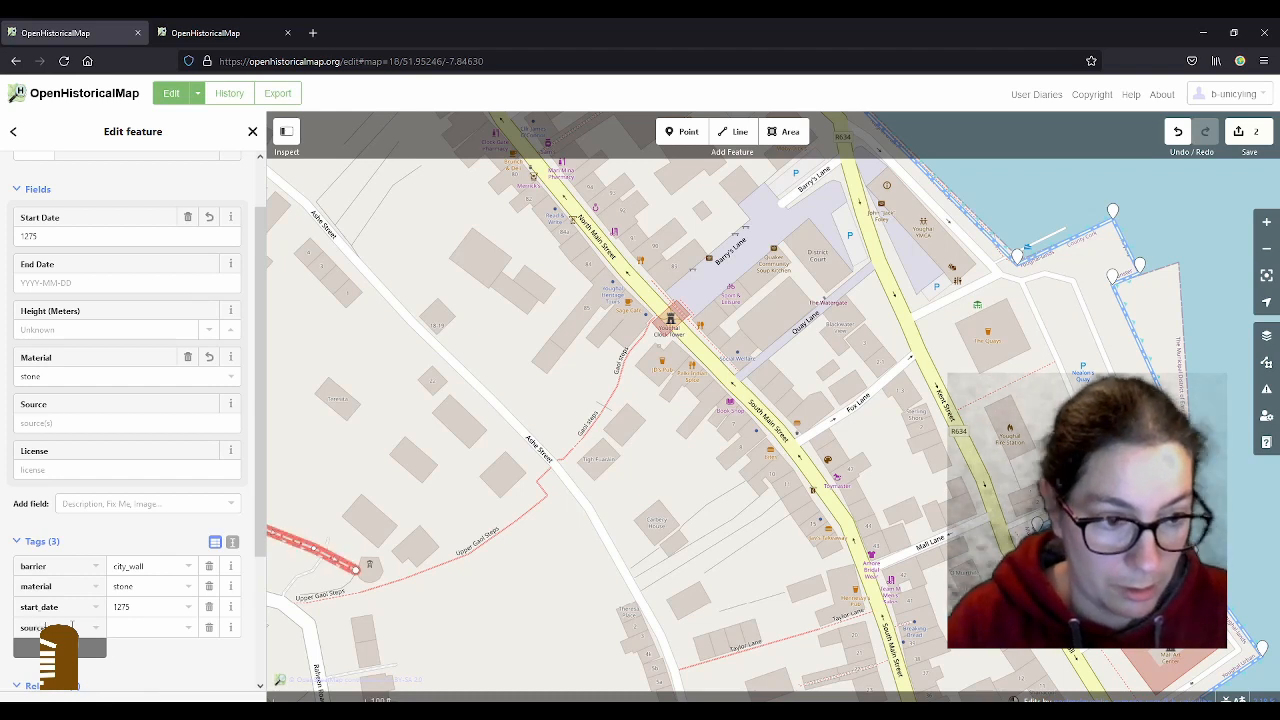
key("Tab")
type("OSM")
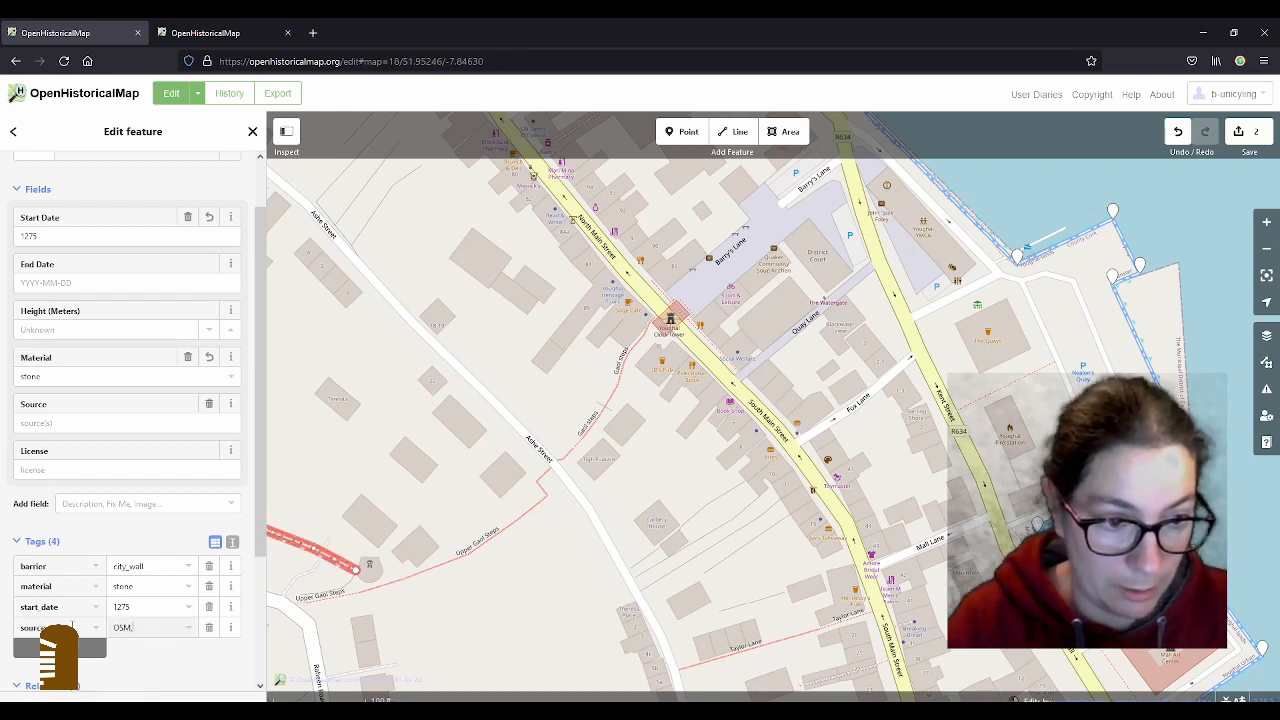
type(",Wikipedia")
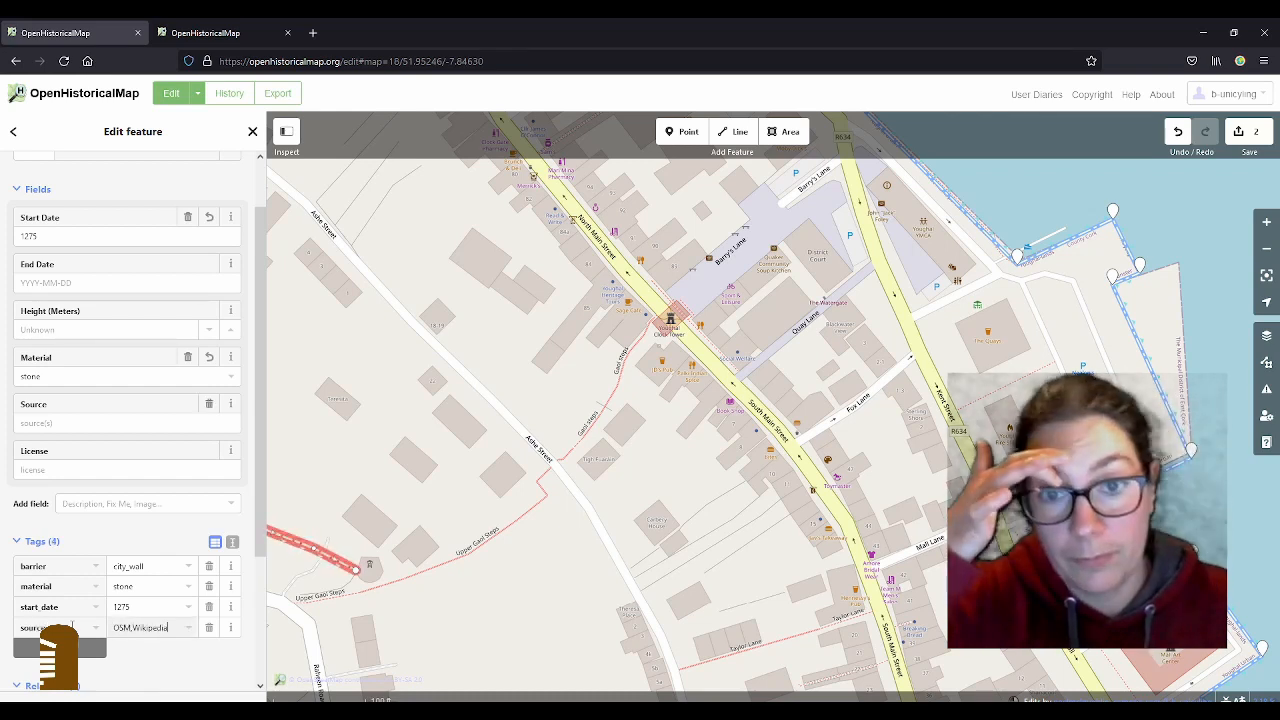
- Extend the source of the city gate area at Youghal Clock Tower to "Wikipedia,OSM"
left_click(676, 316)
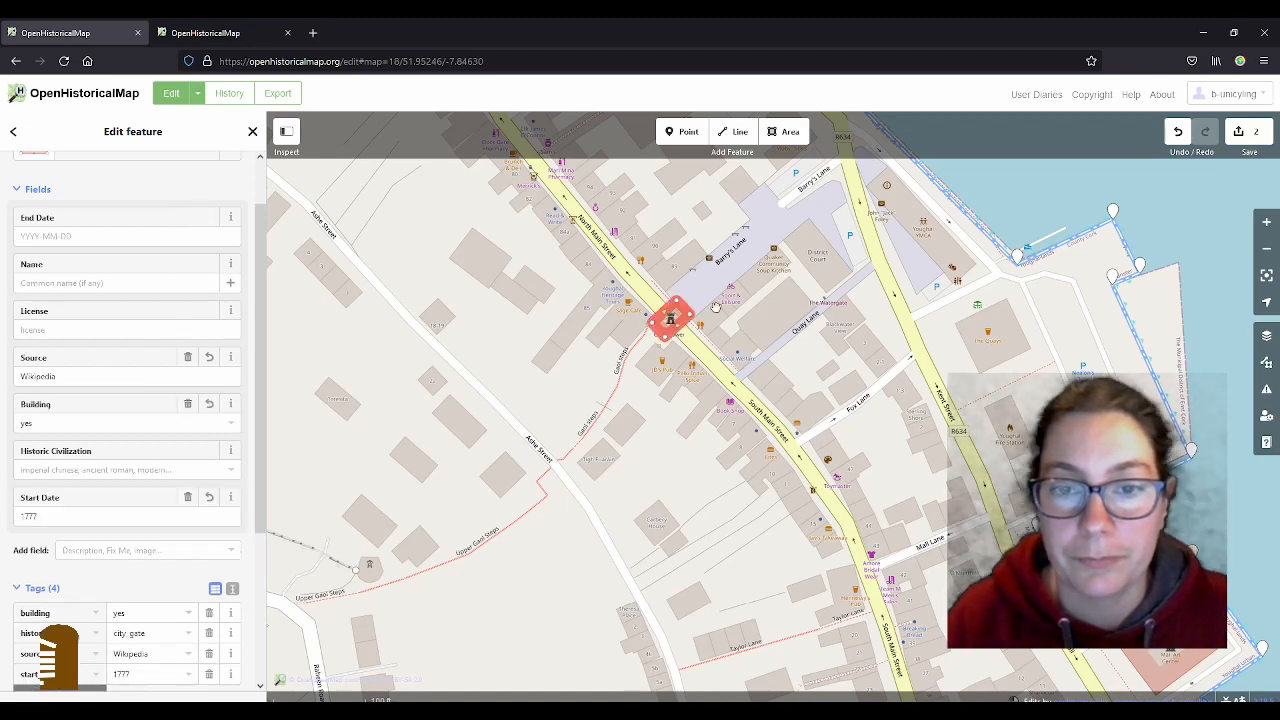
scroll(695, 315, "up", 3)
scroll(695, 315, "up", 3)
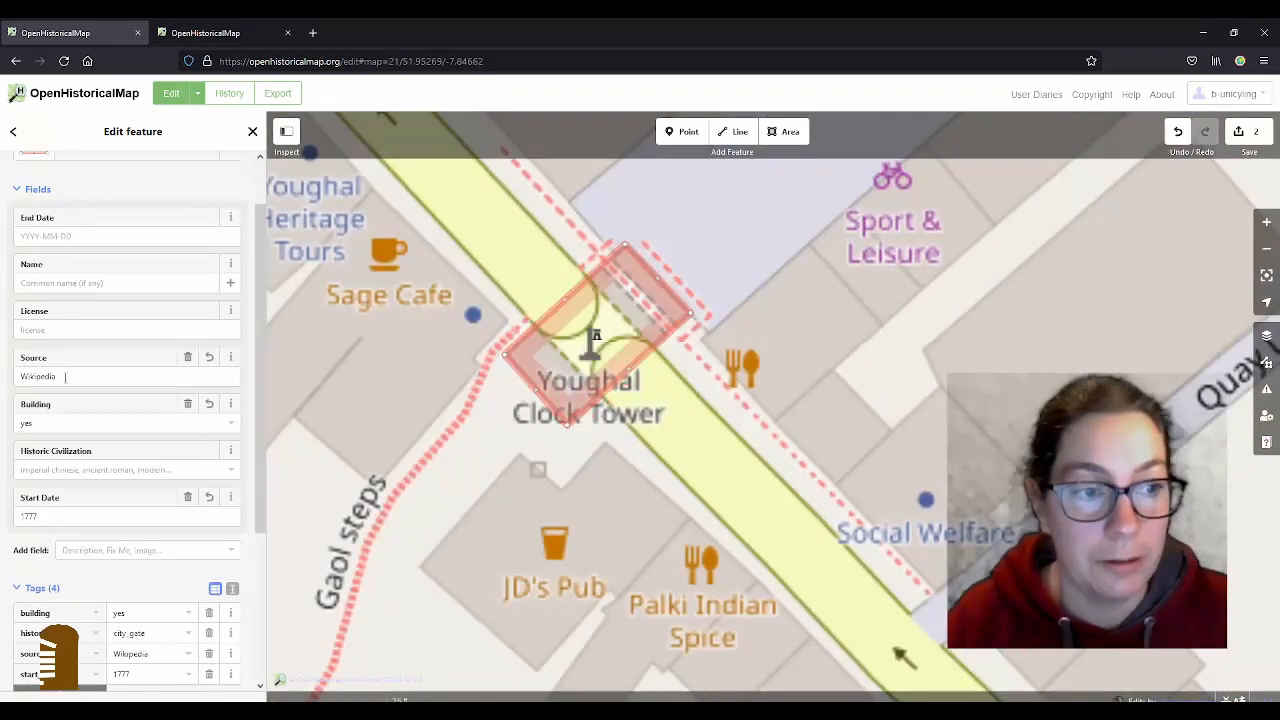
type(",OSM")
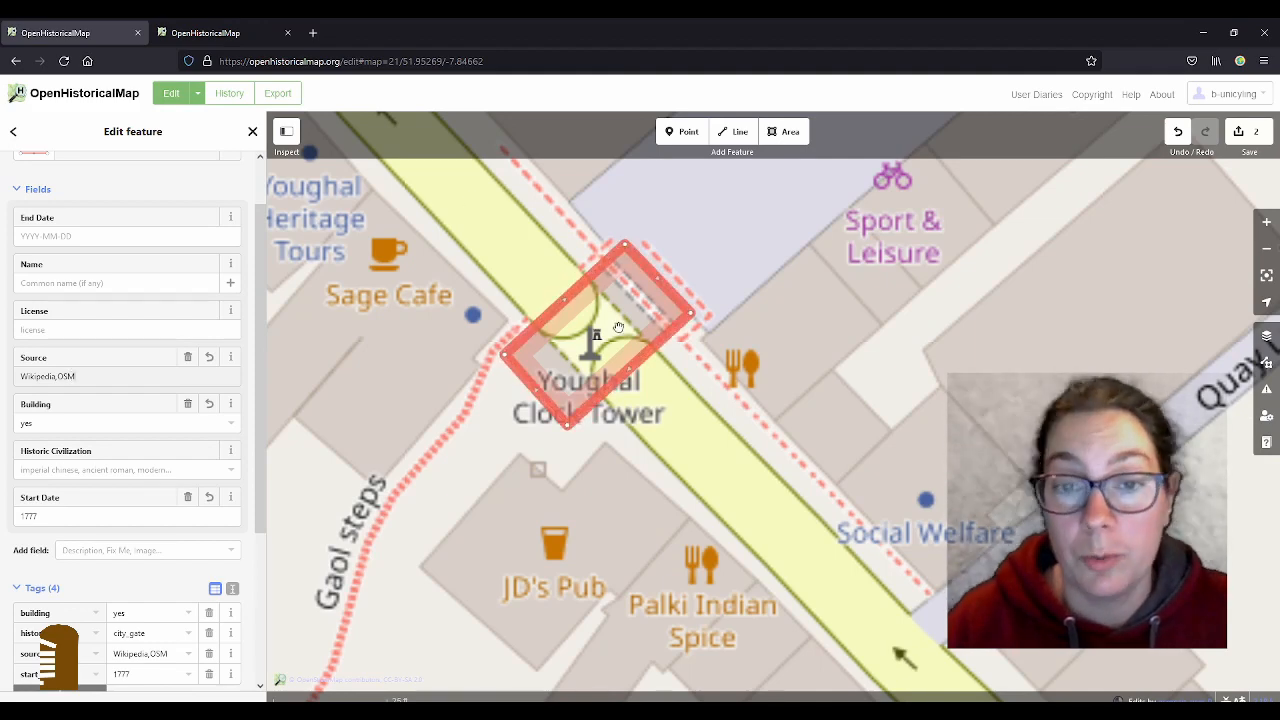
- Place a point inside the city gate area at Youghal Clock Tower and set its feature type to Prison Grounds
scroll(622, 343, "down", 2)
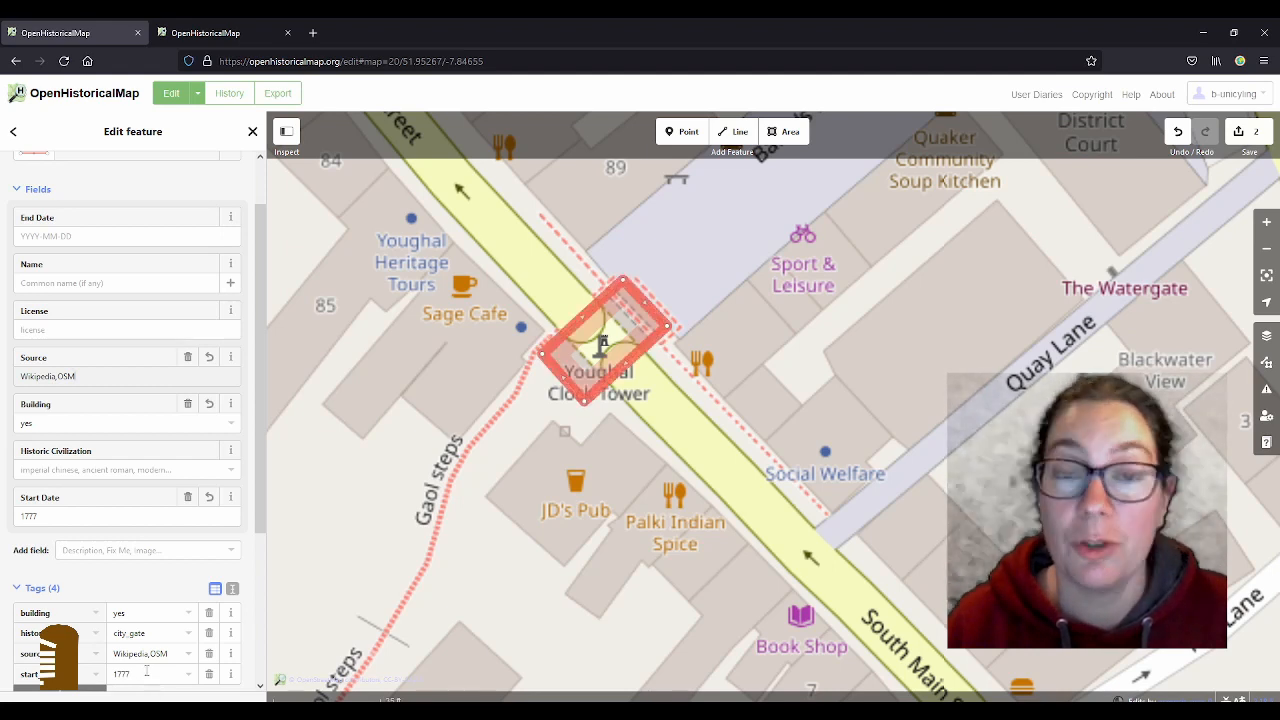
left_click(690, 132)
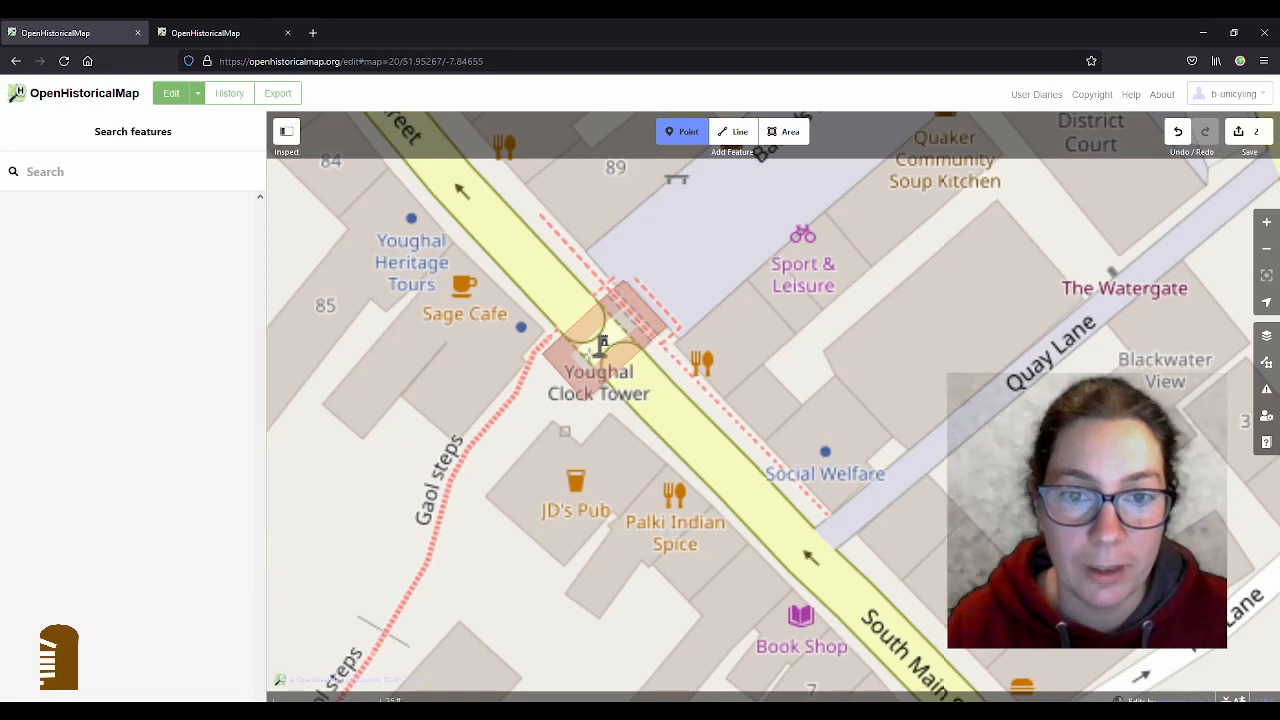
left_click(589, 355)
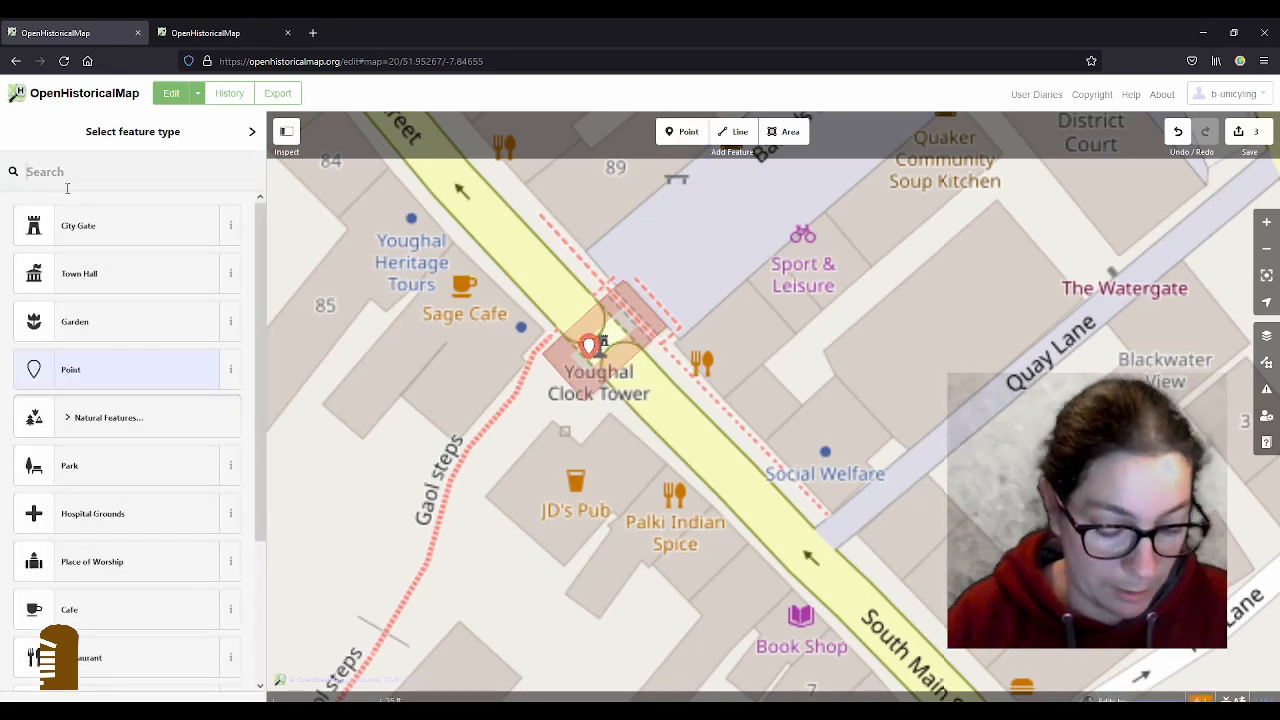
type("jail")
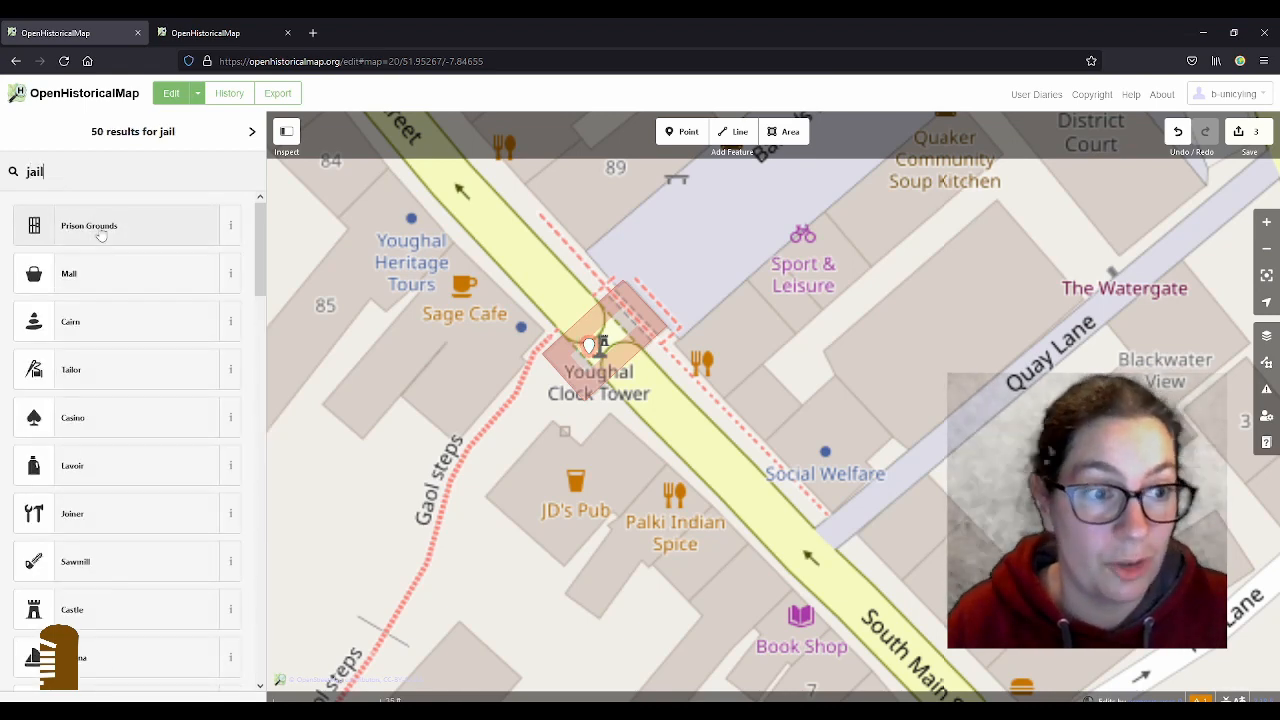
left_click(100, 226)
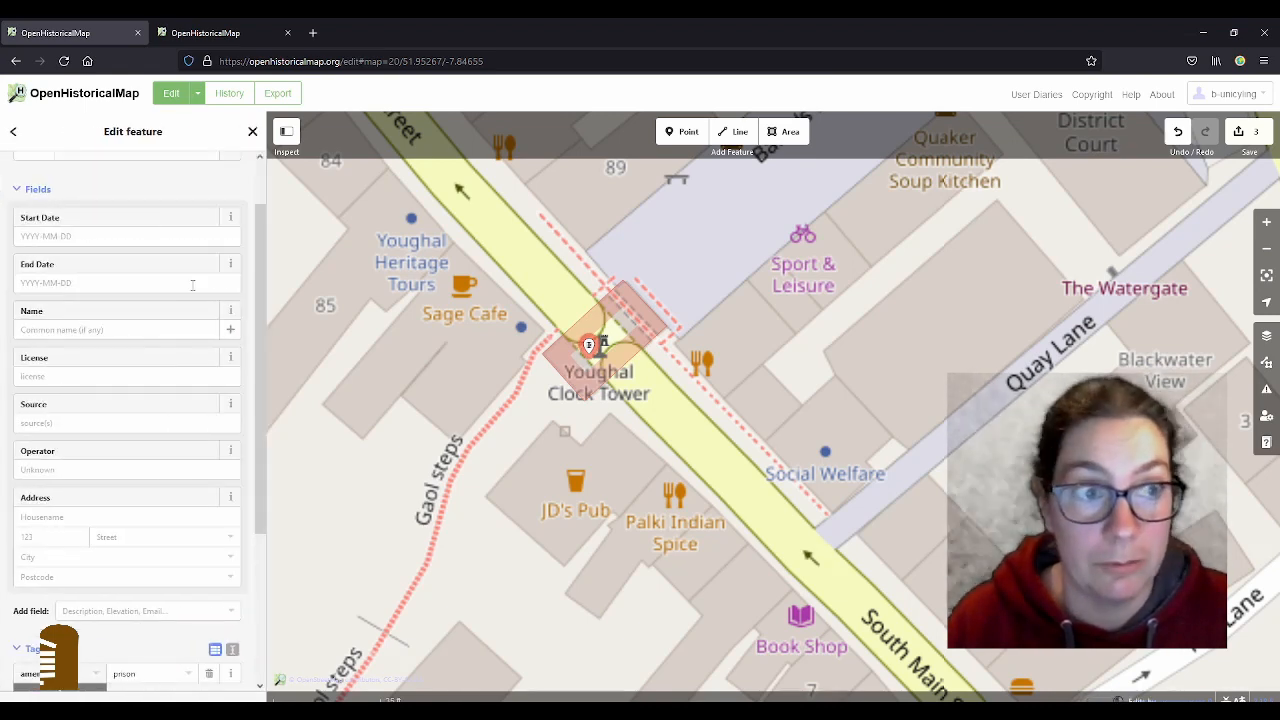
- Set the prison point's start date to 1777 and its end date to 1837
left_click(69, 235)
type("1")
type("777")
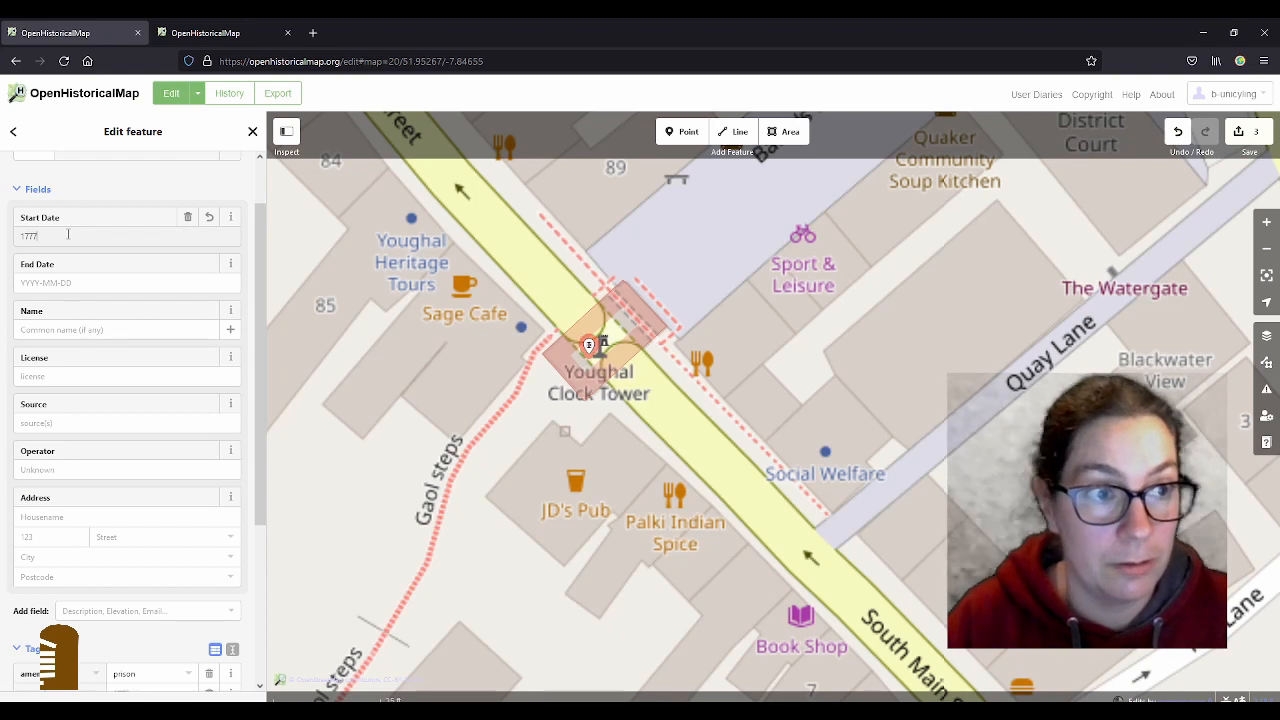
left_click(95, 283)
type("1837")
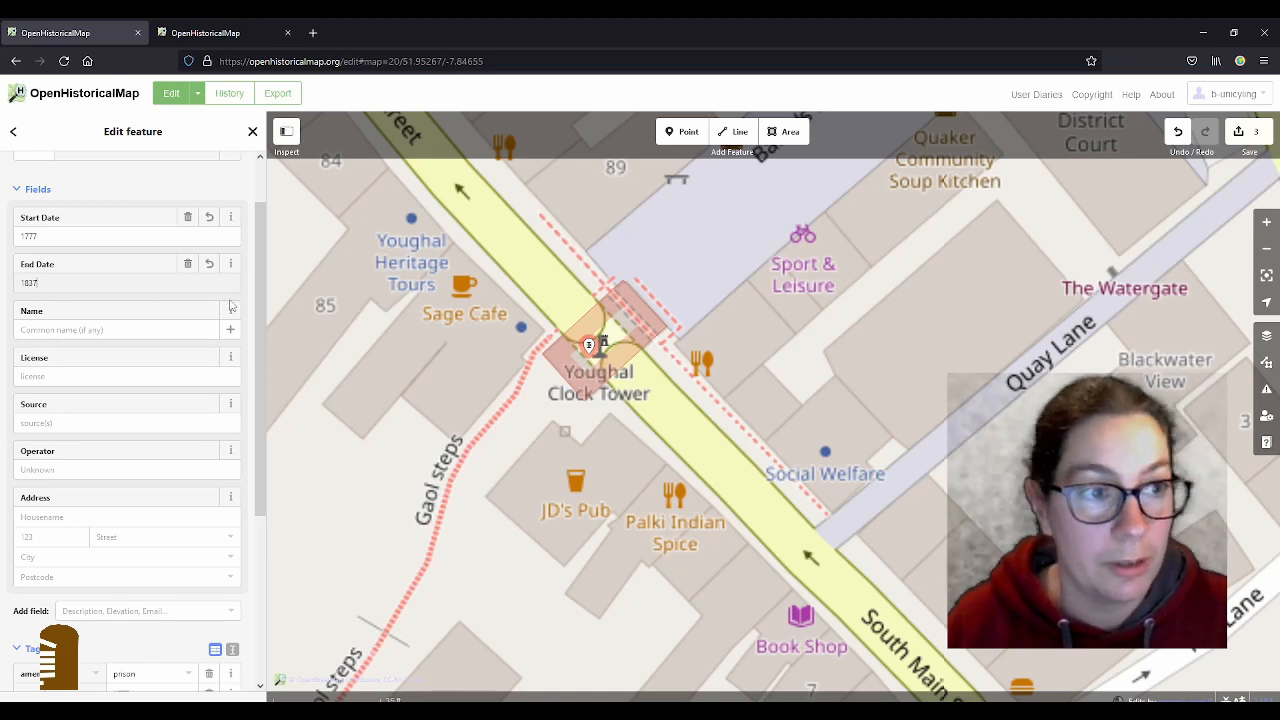
- Add the tag building:1837-1959 with the value "house" to the city gate area and deselect it
left_click(645, 347)
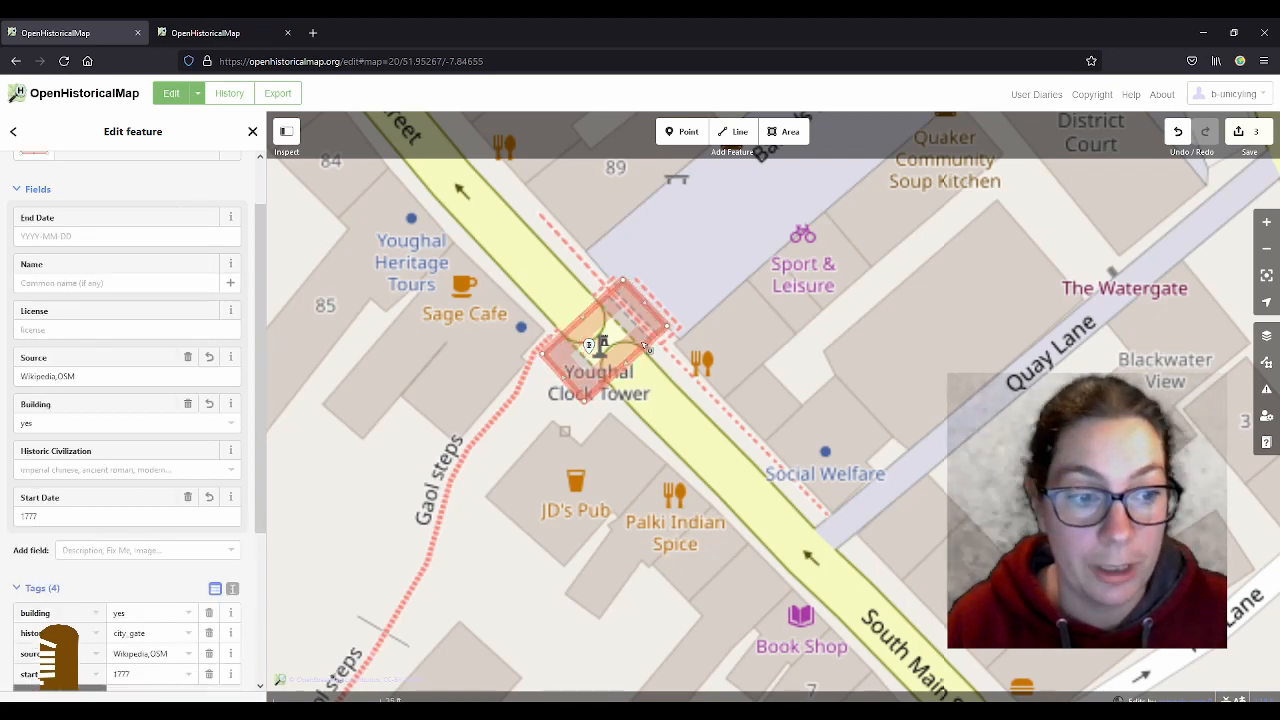
left_click(87, 612)
left_click(89, 566)
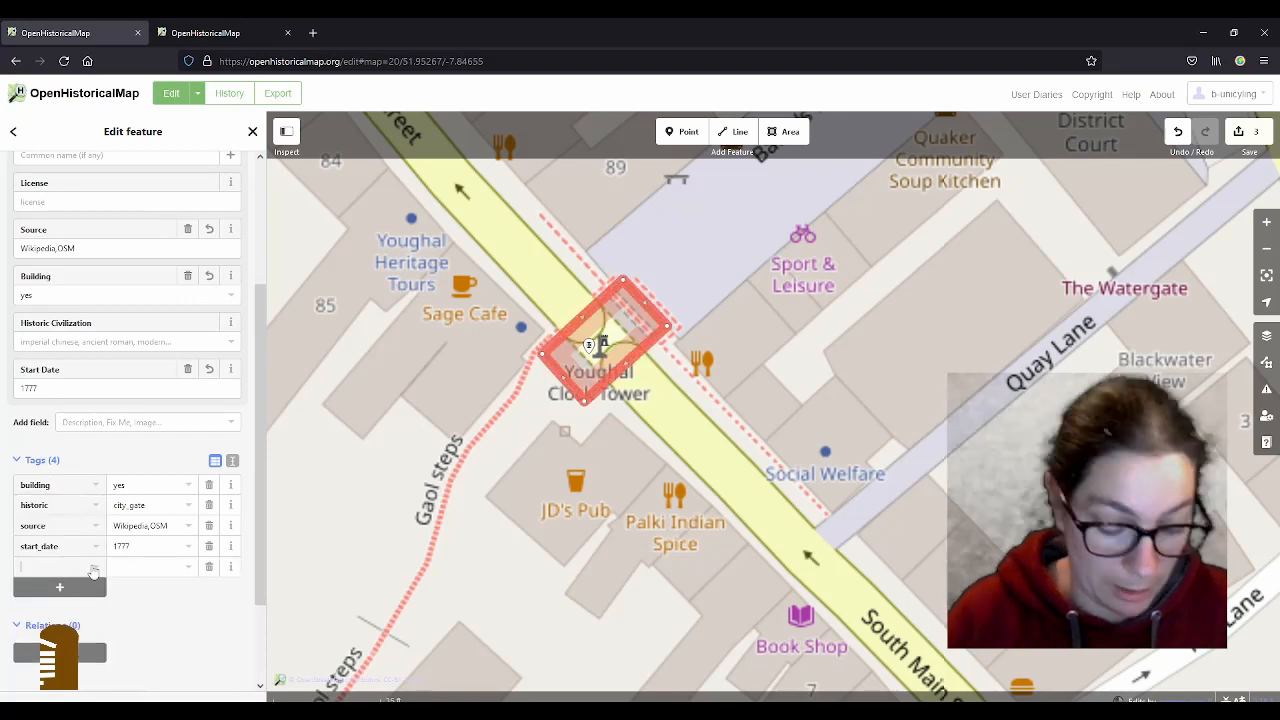
type("building")
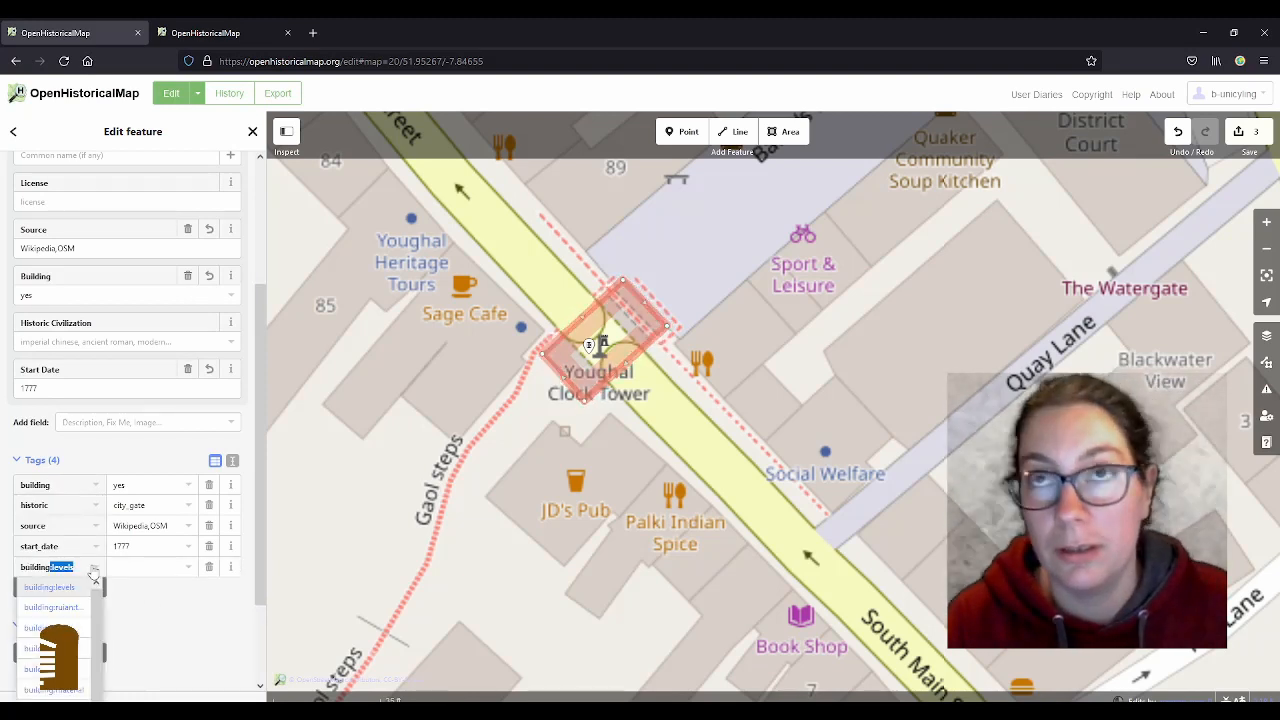
type(":")
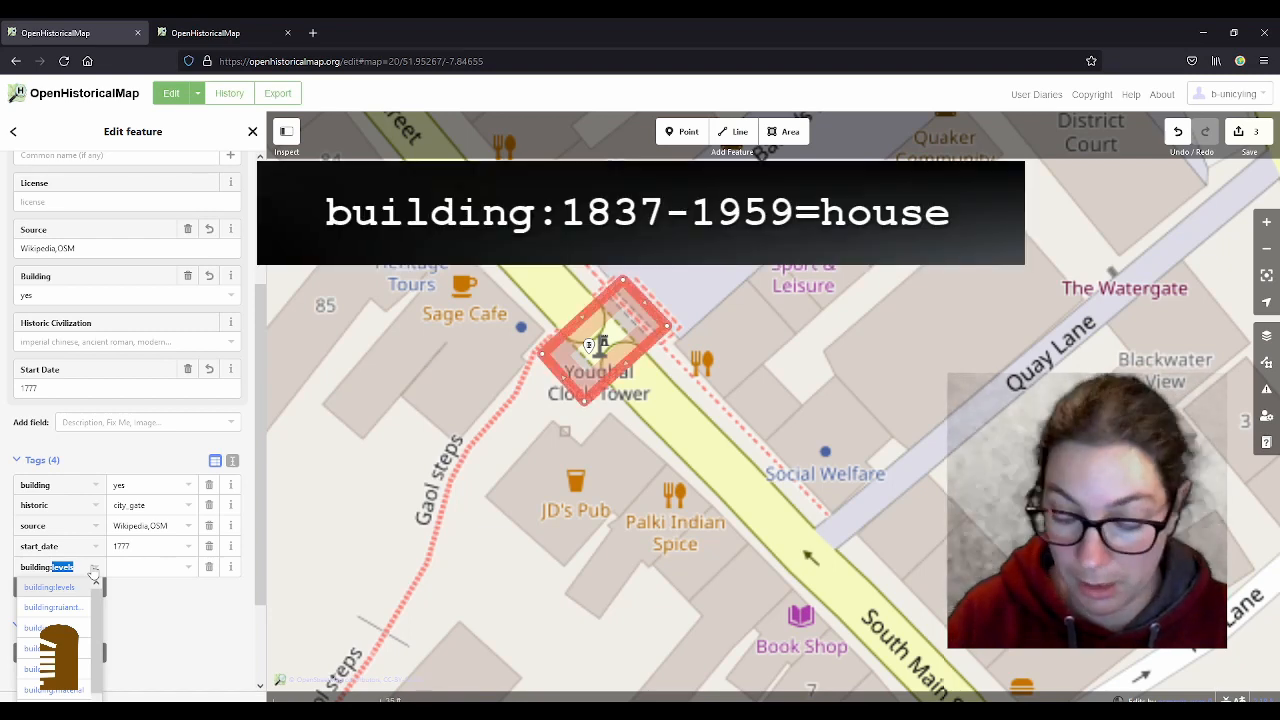
type("1837-")
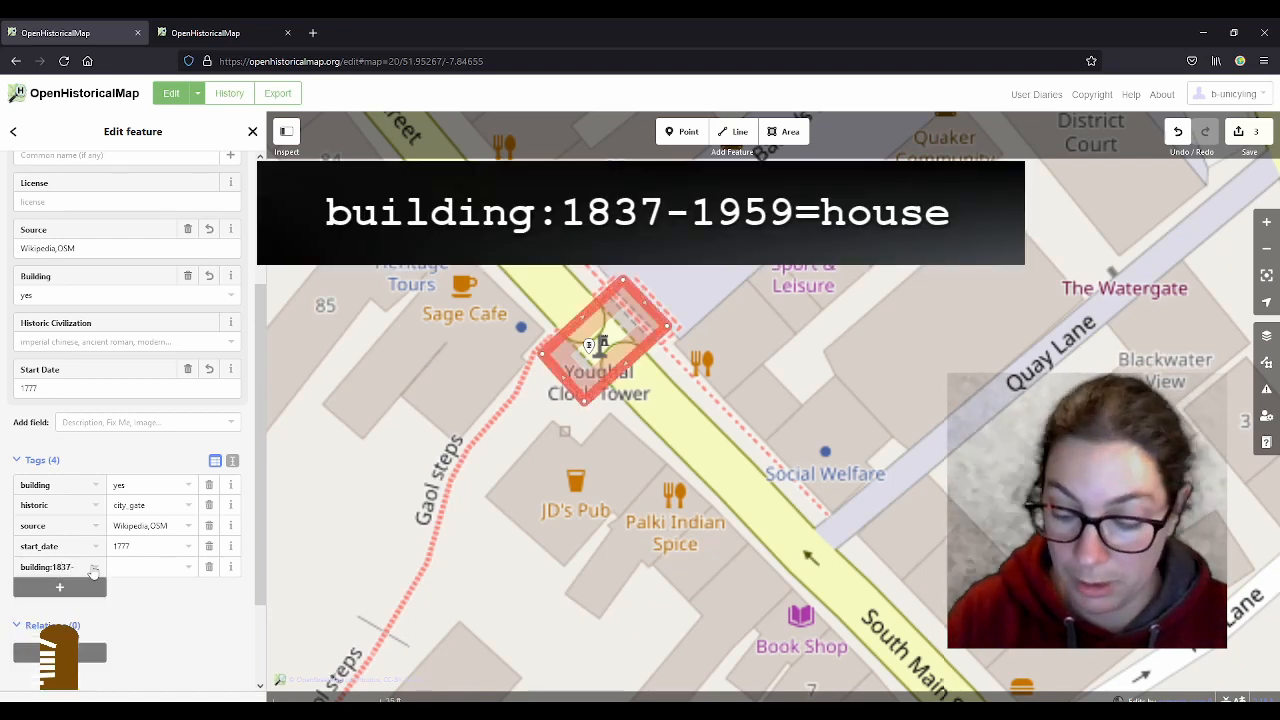
type("1959")
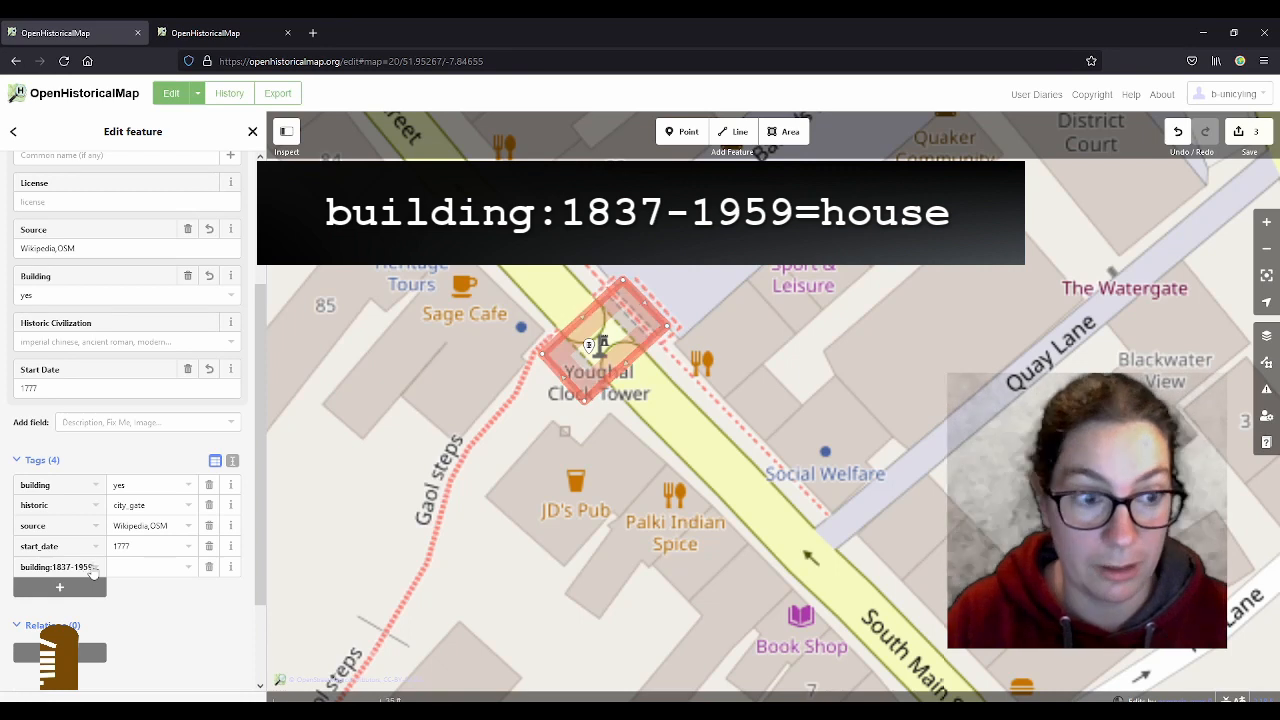
key("Tab")
type("house")
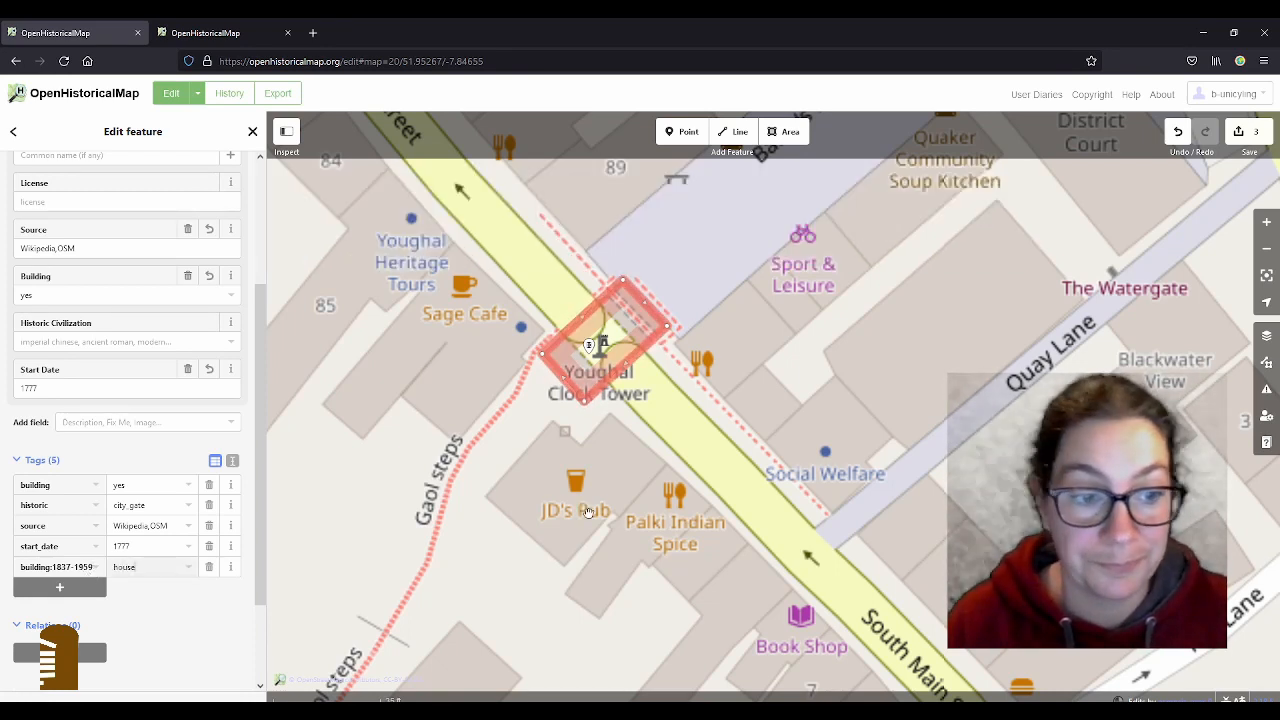
left_click(592, 512)
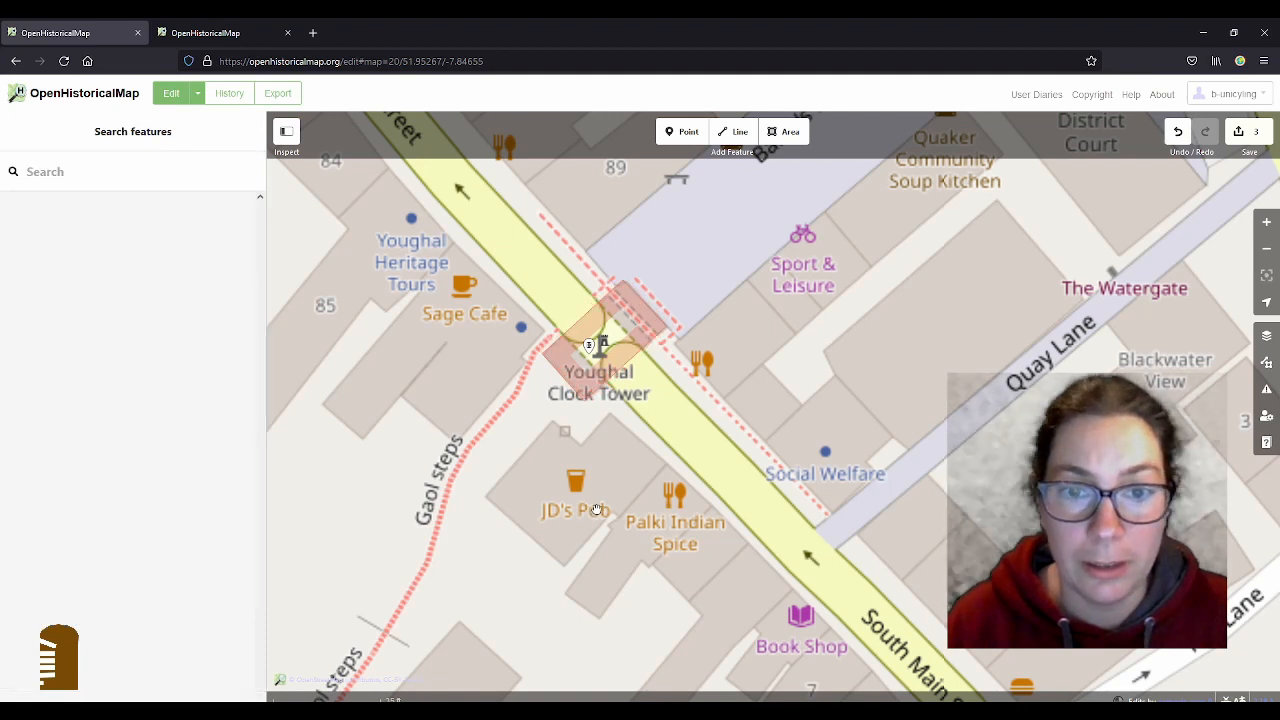
- Switch to the Youghal Wikipedia article, look through its entries on historic buildings and return to the OpenHistoricalMap editor
left_click(630, 363)
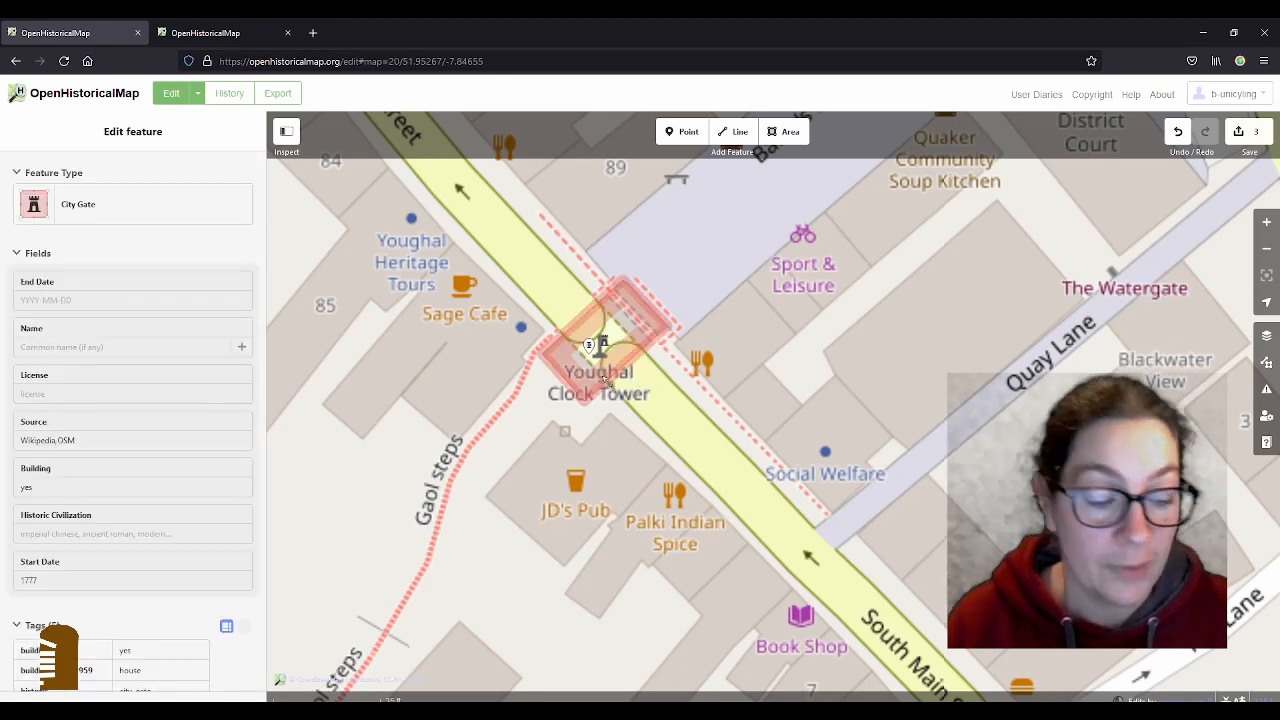
scroll(612, 364, "down", 1)
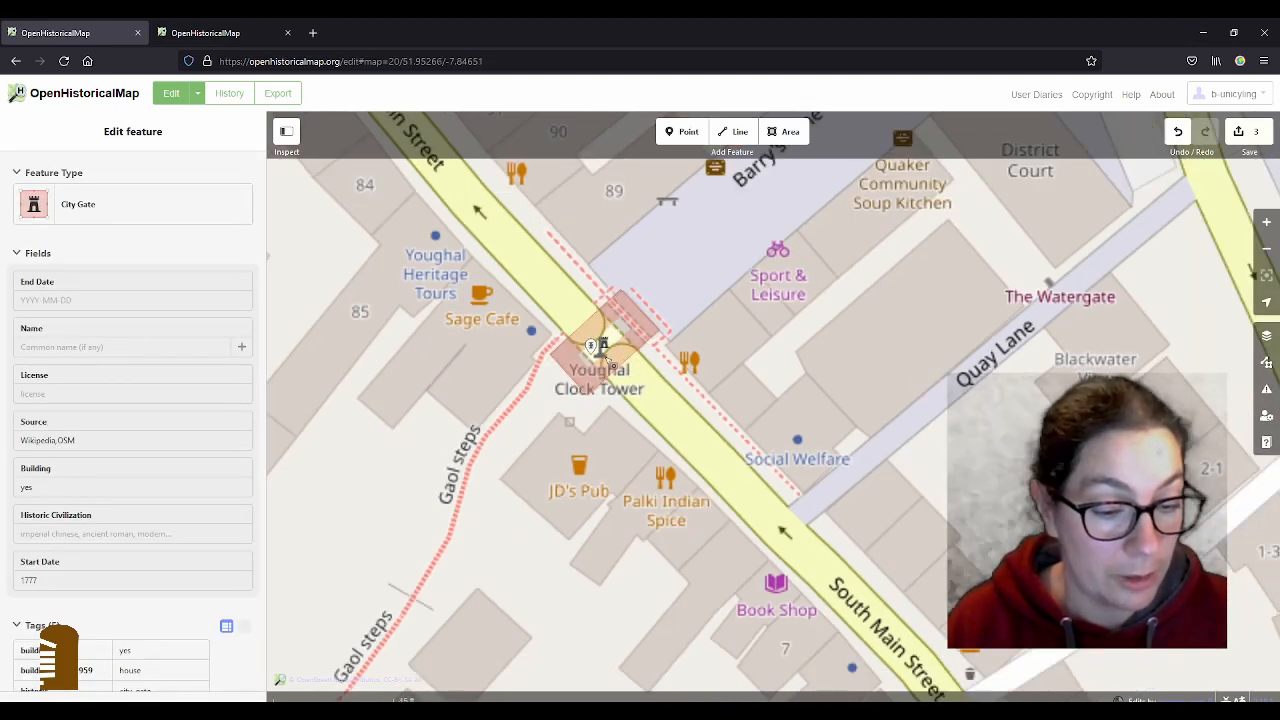
key("alt+Tab")
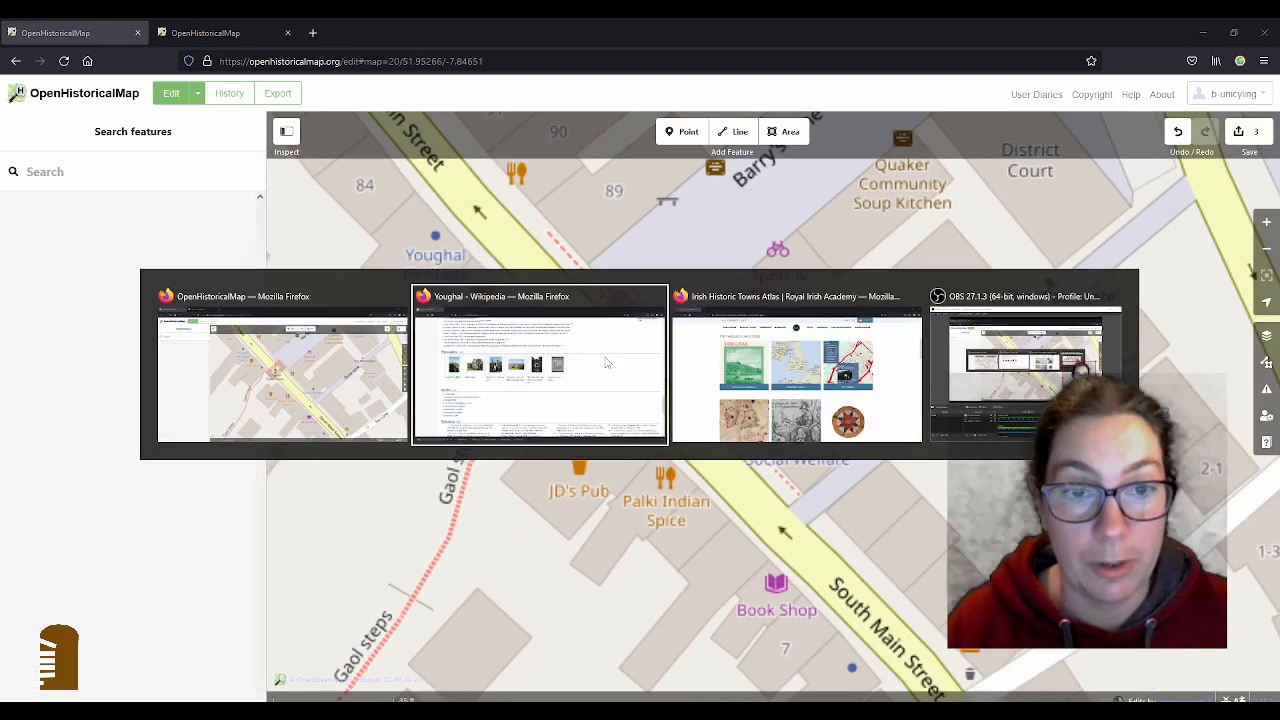
scroll(568, 400, "up", 10)
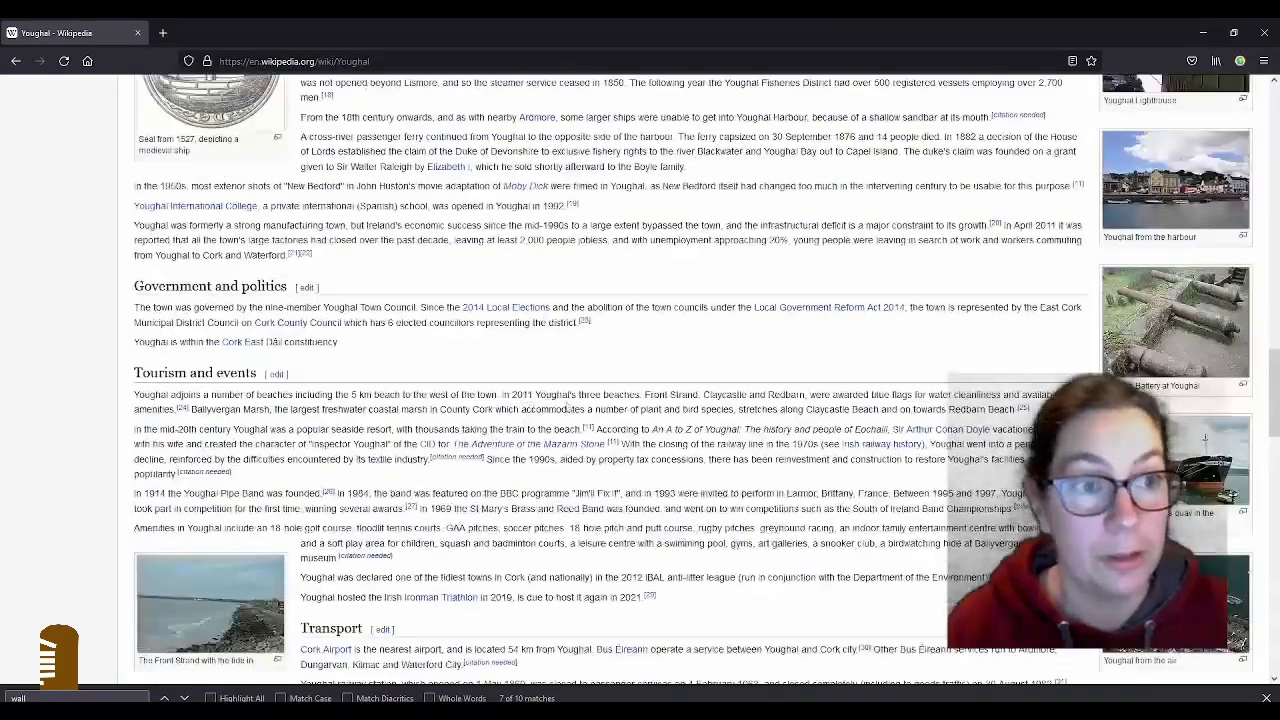
scroll(678, 407, "up", 15)
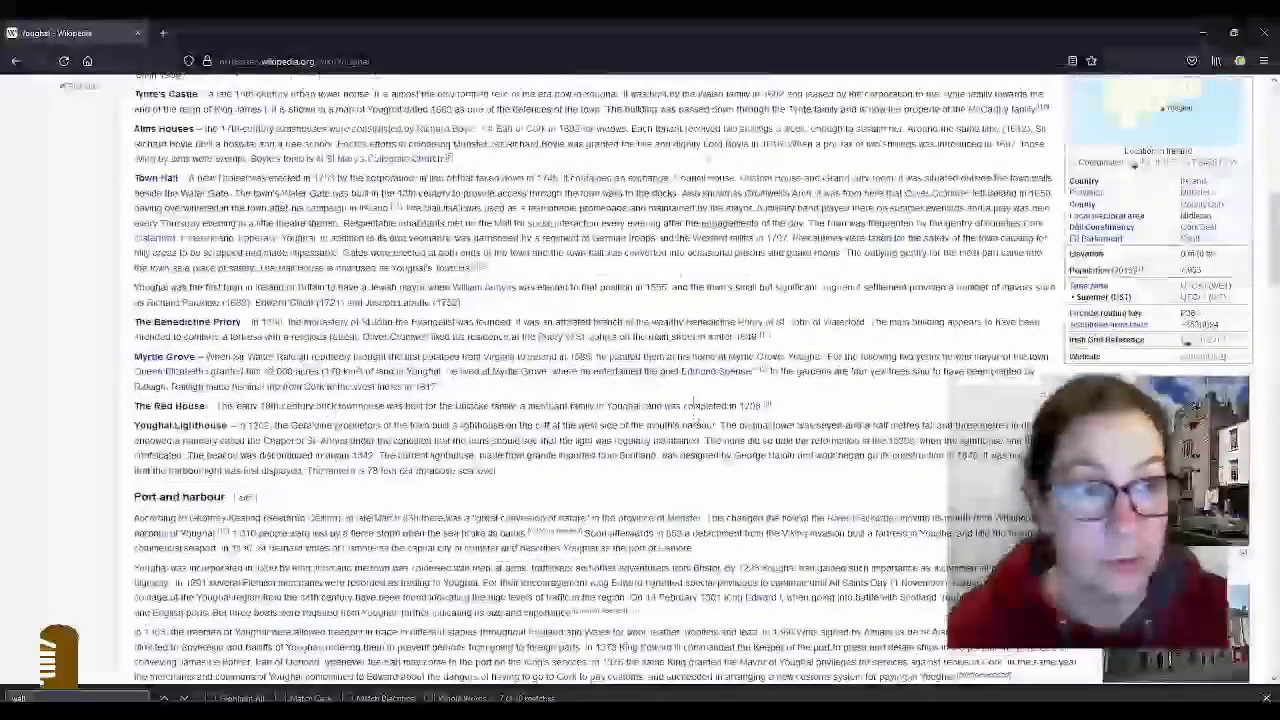
scroll(690, 403, "up", 3)
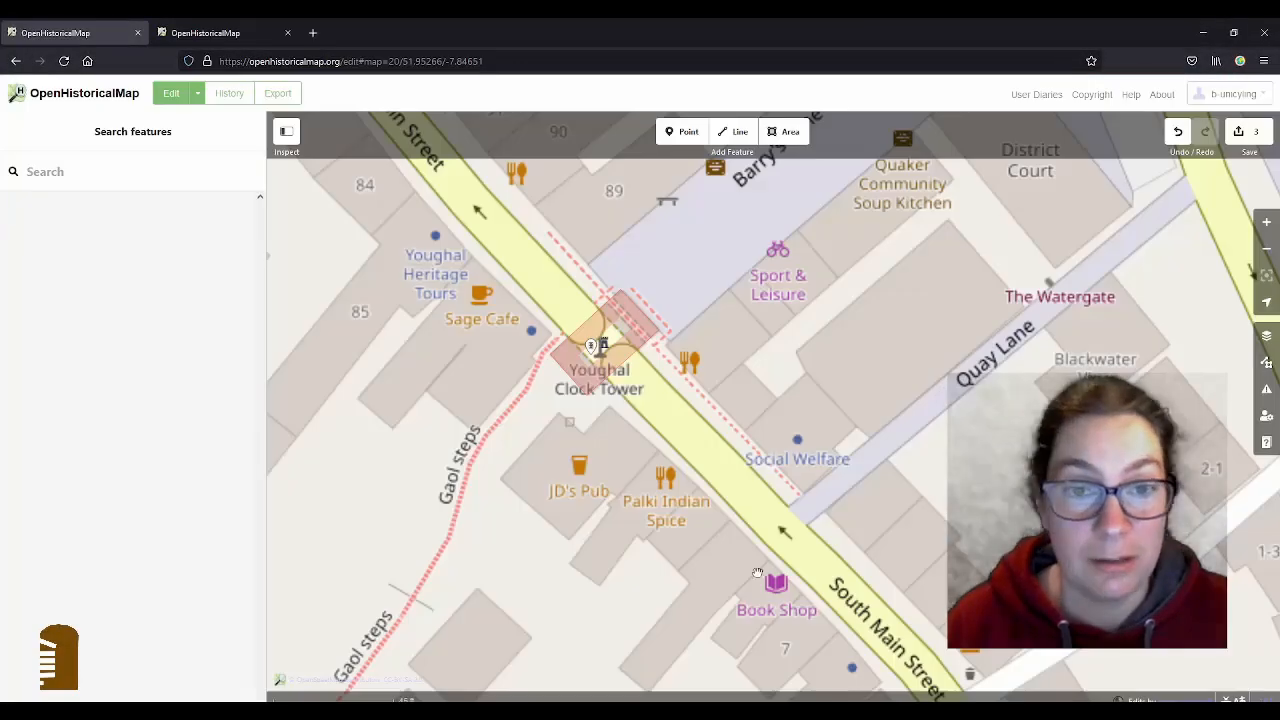
- Draw a four-cornered area over the Tynte's Castle footprint on North Main Street and set its feature type to Castle
scroll(757, 573, "down", 2)
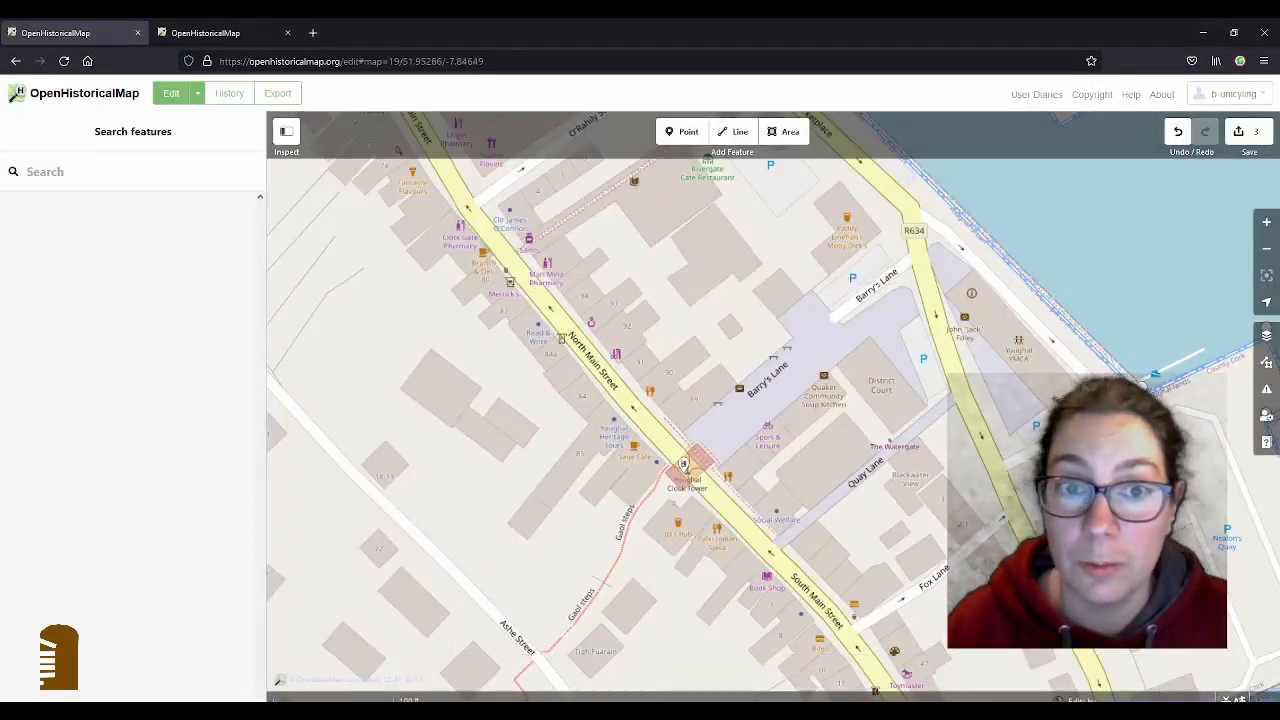
left_click_drag(624, 237, 757, 510)
scroll(674, 536, "down", 1)
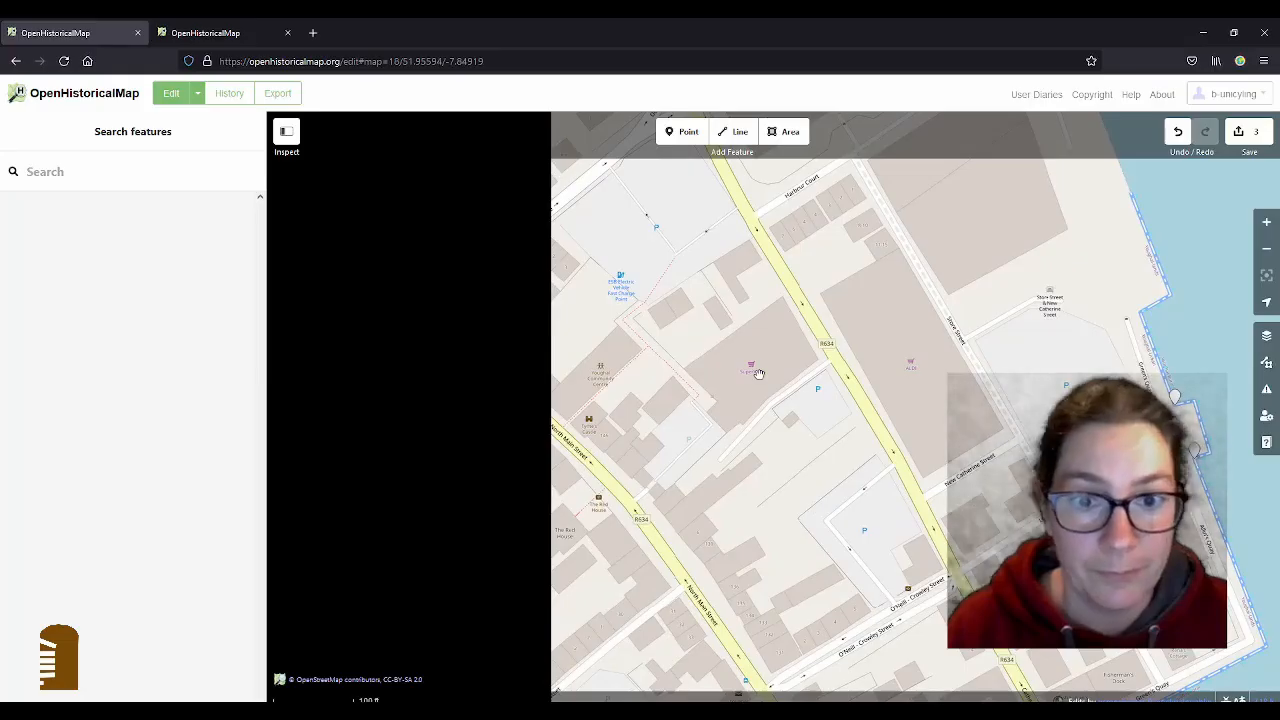
scroll(592, 424, "up", 5)
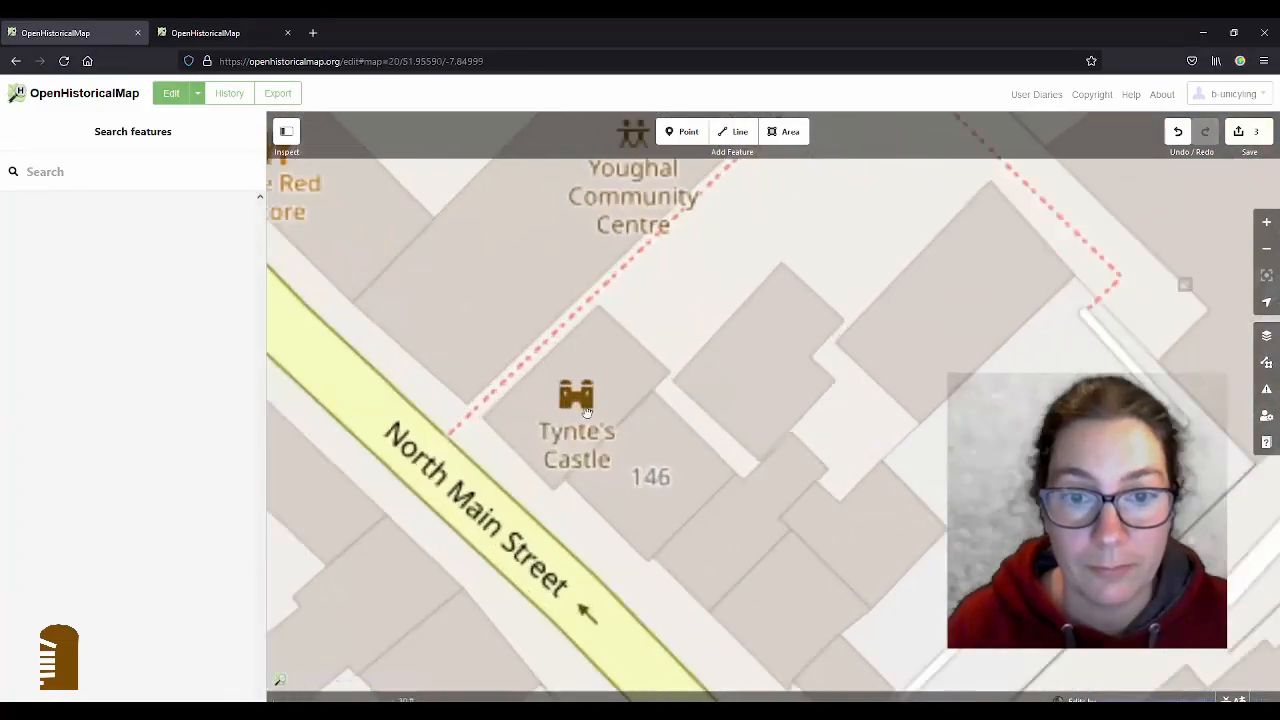
left_click(786, 133)
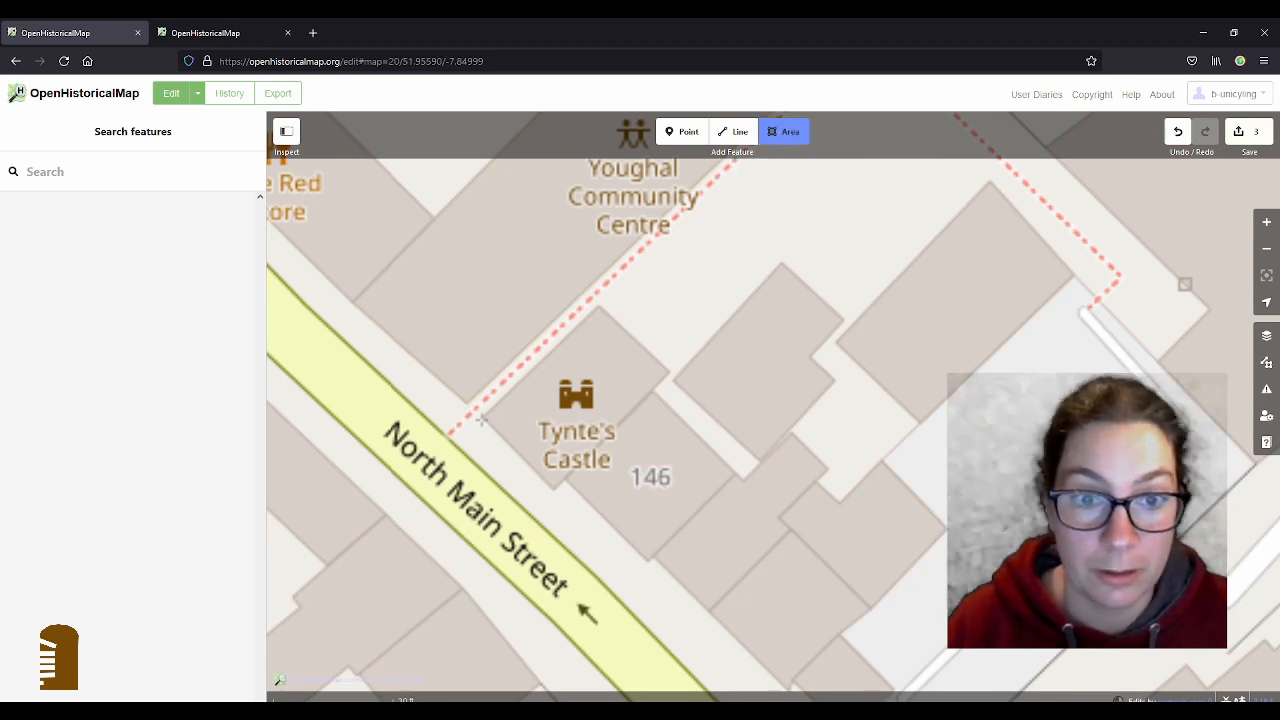
left_click(481, 418)
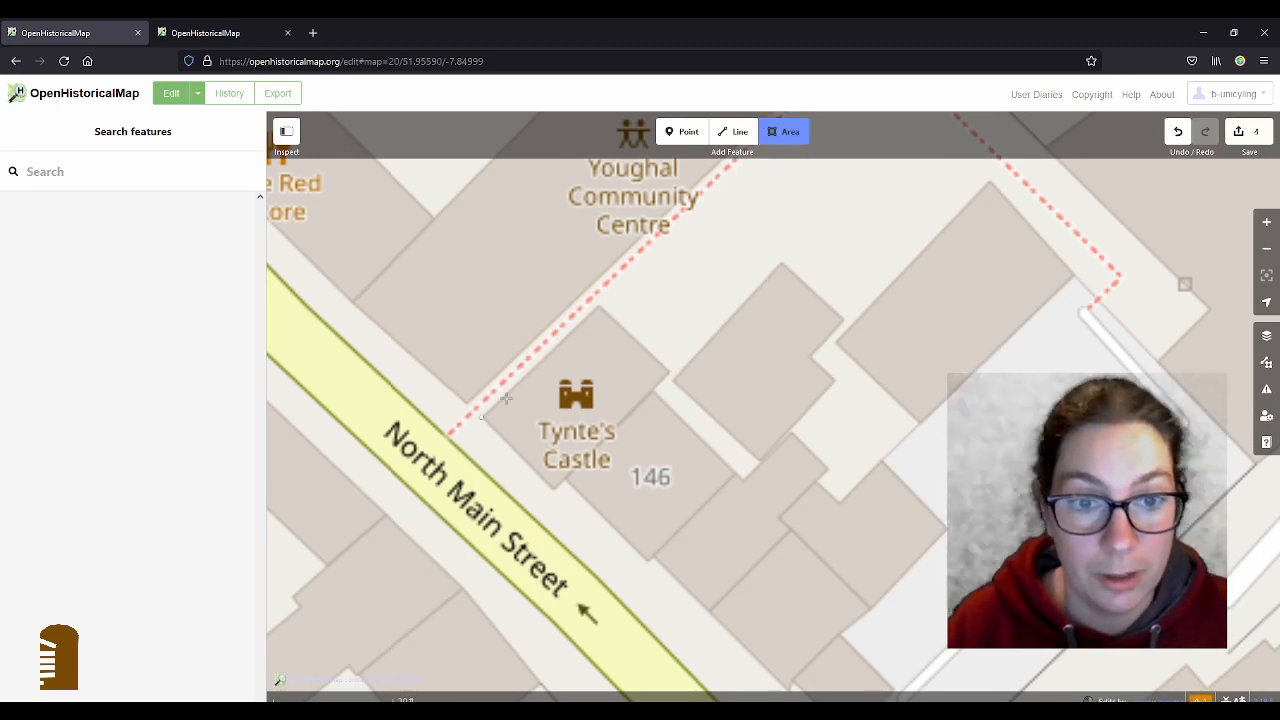
left_click(599, 306)
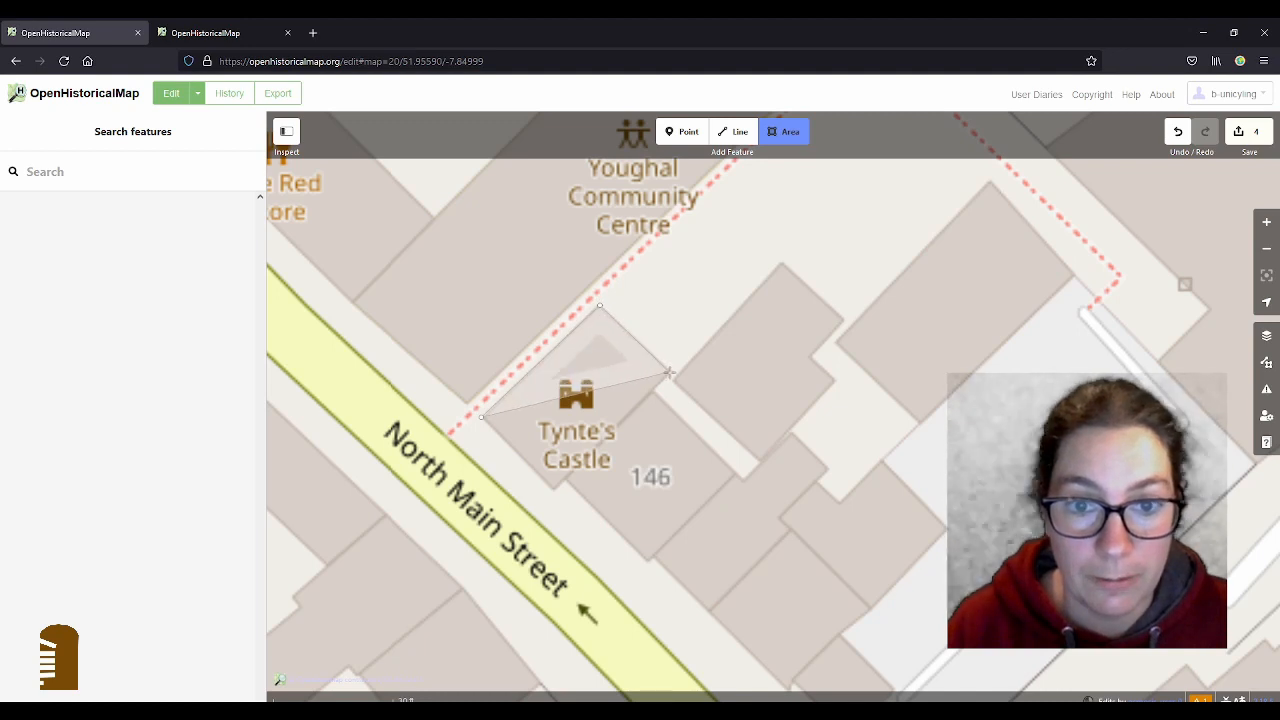
left_click(669, 373)
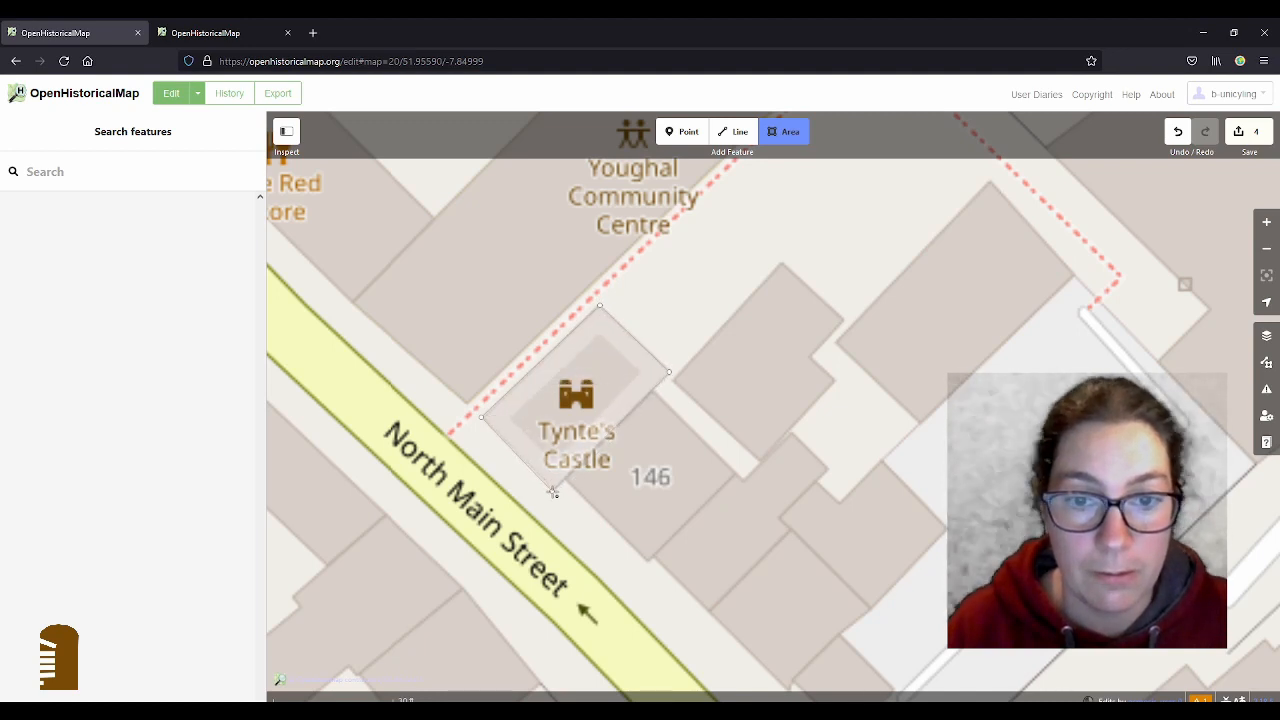
double_click(552, 492)
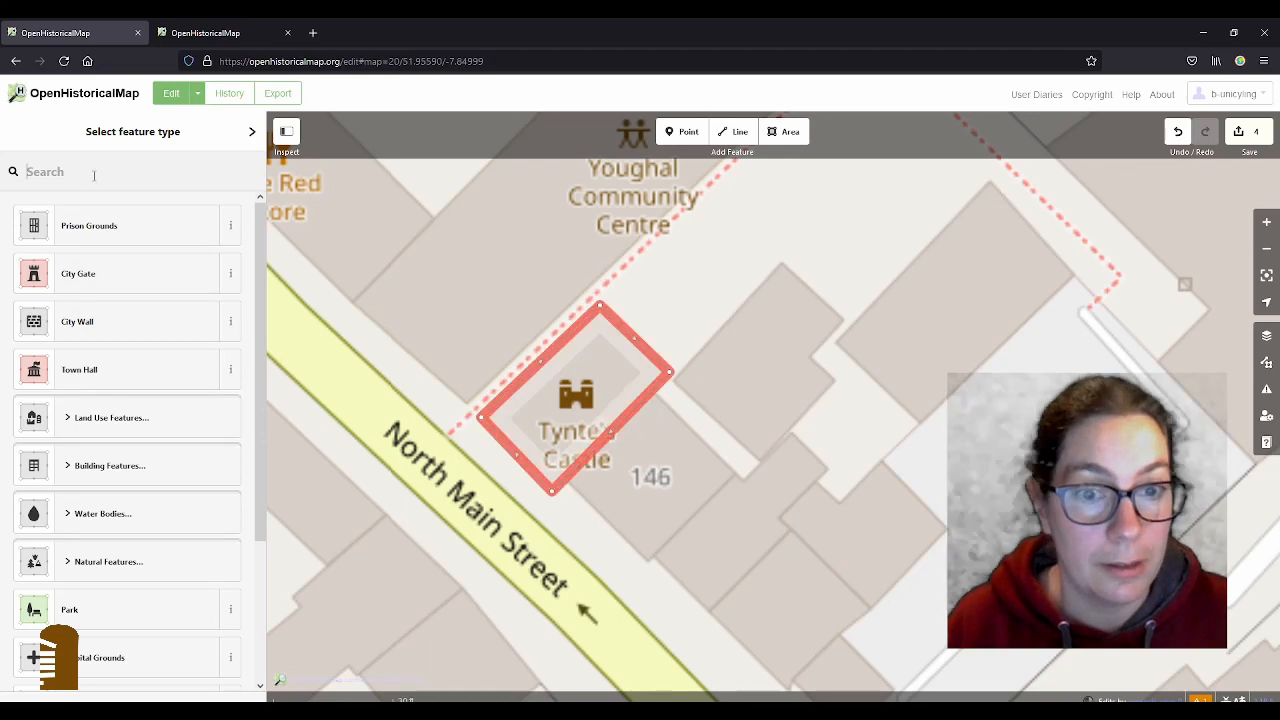
type("cast")
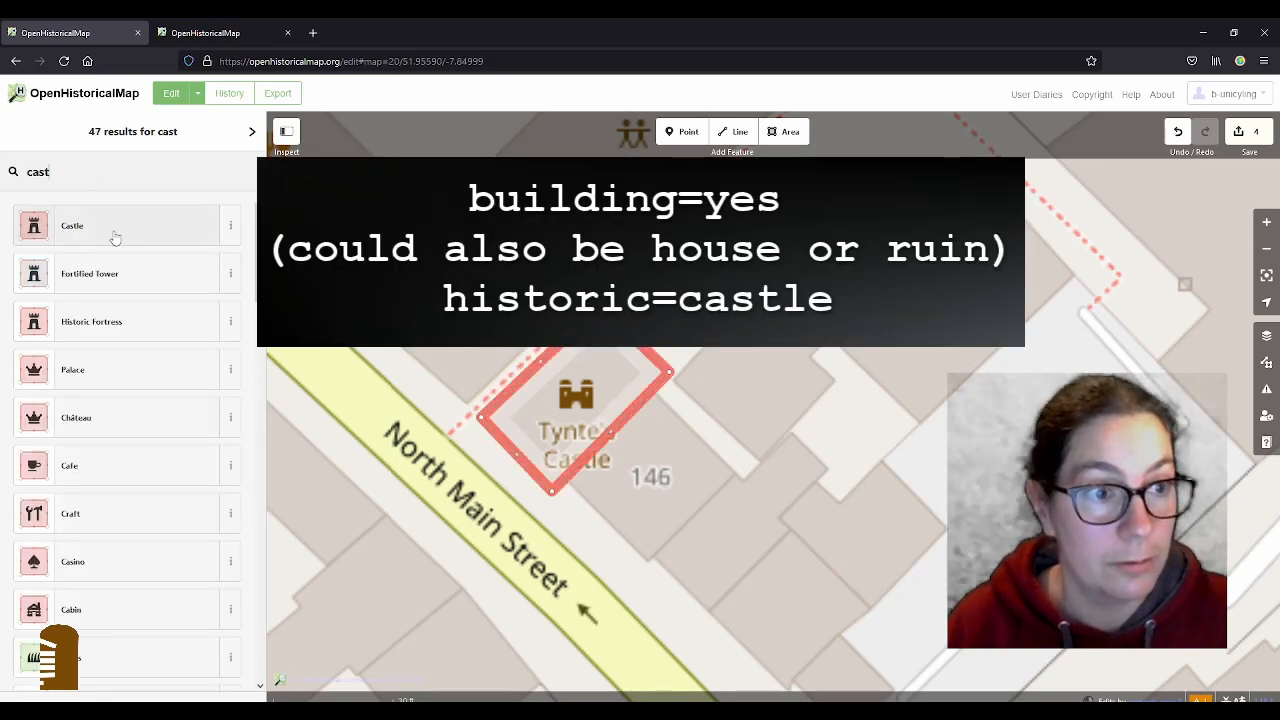
left_click(114, 233)
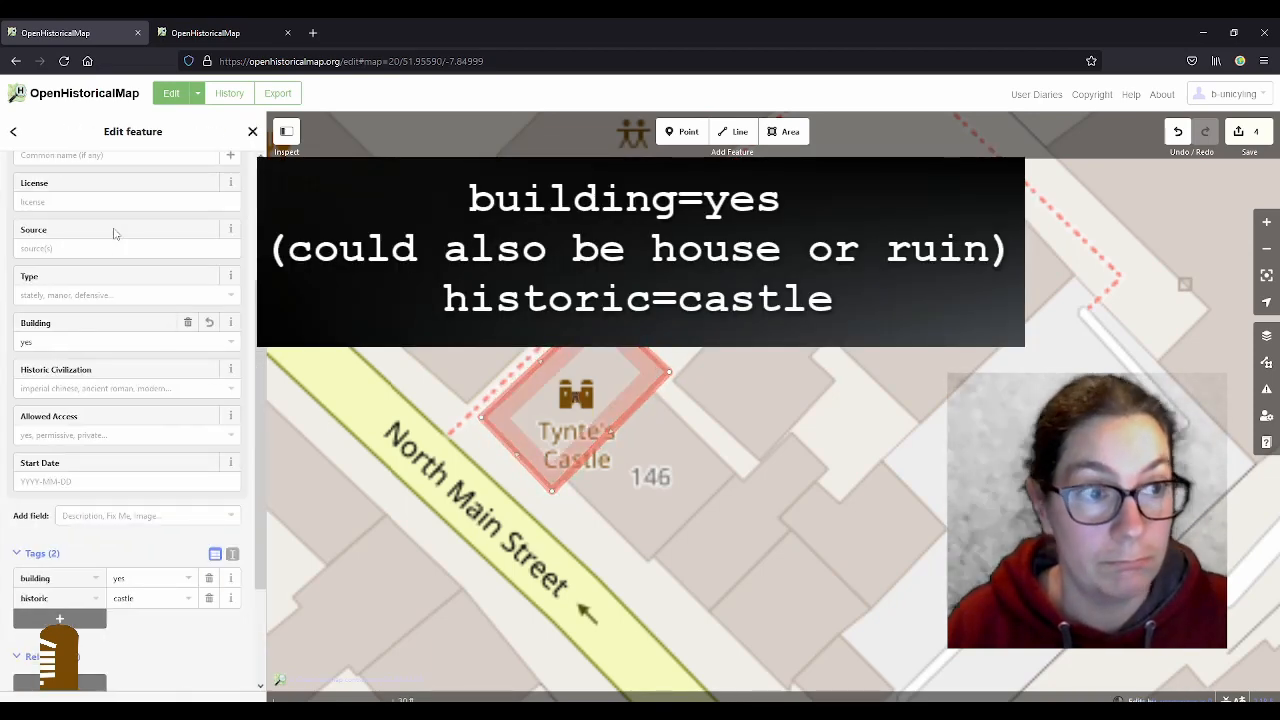
- Name the castle area "Tynte's Castle" and set its castle type to towerhouse
left_click(105, 157)
type("Tynte's")
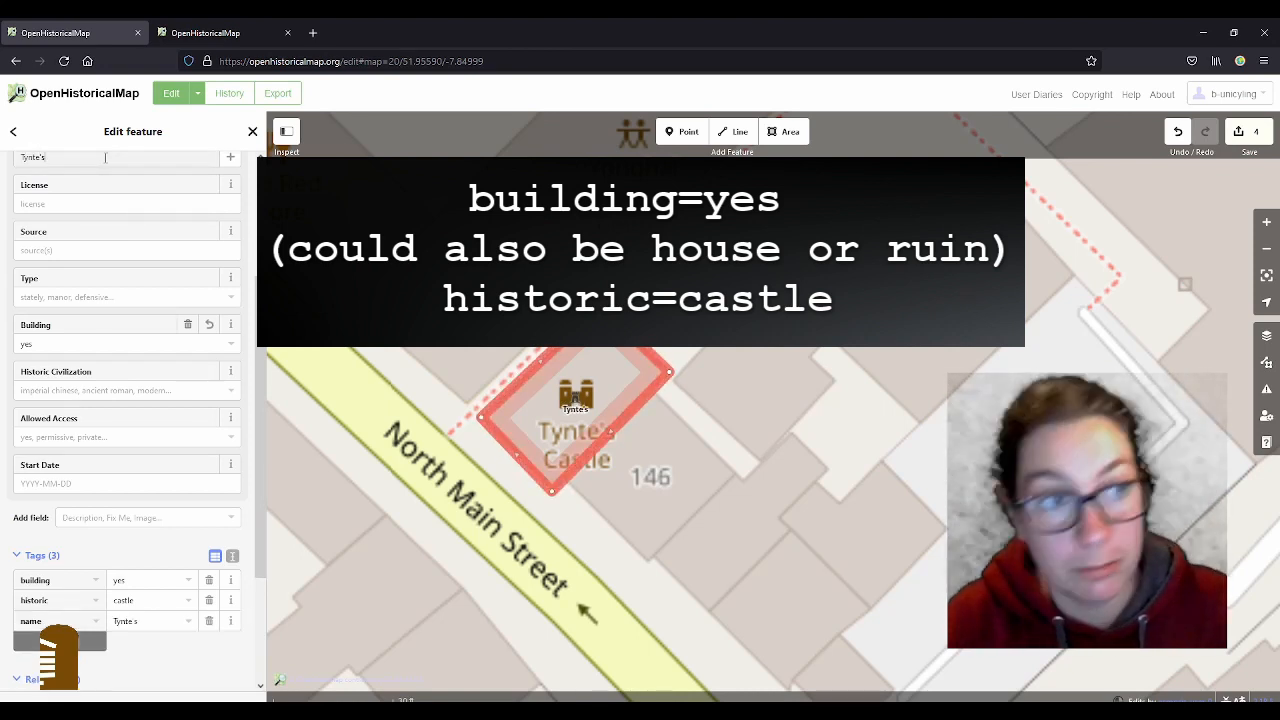
type(" Castle")
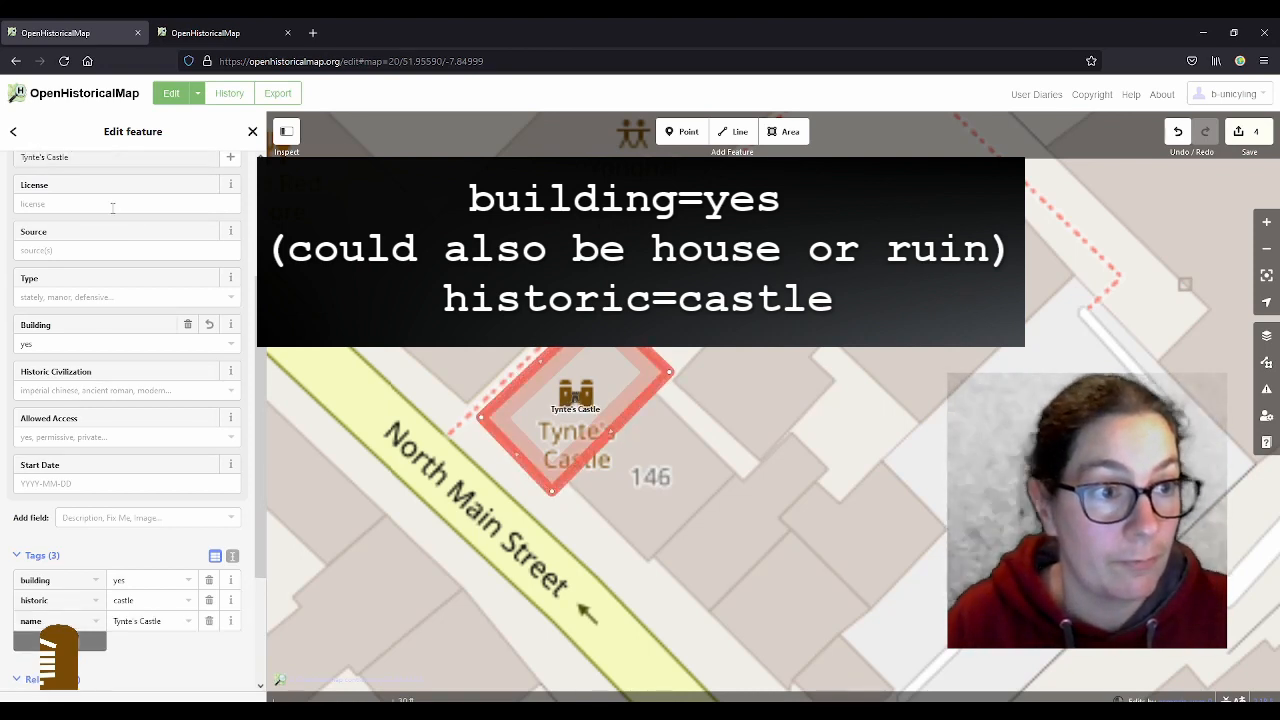
left_click(87, 298)
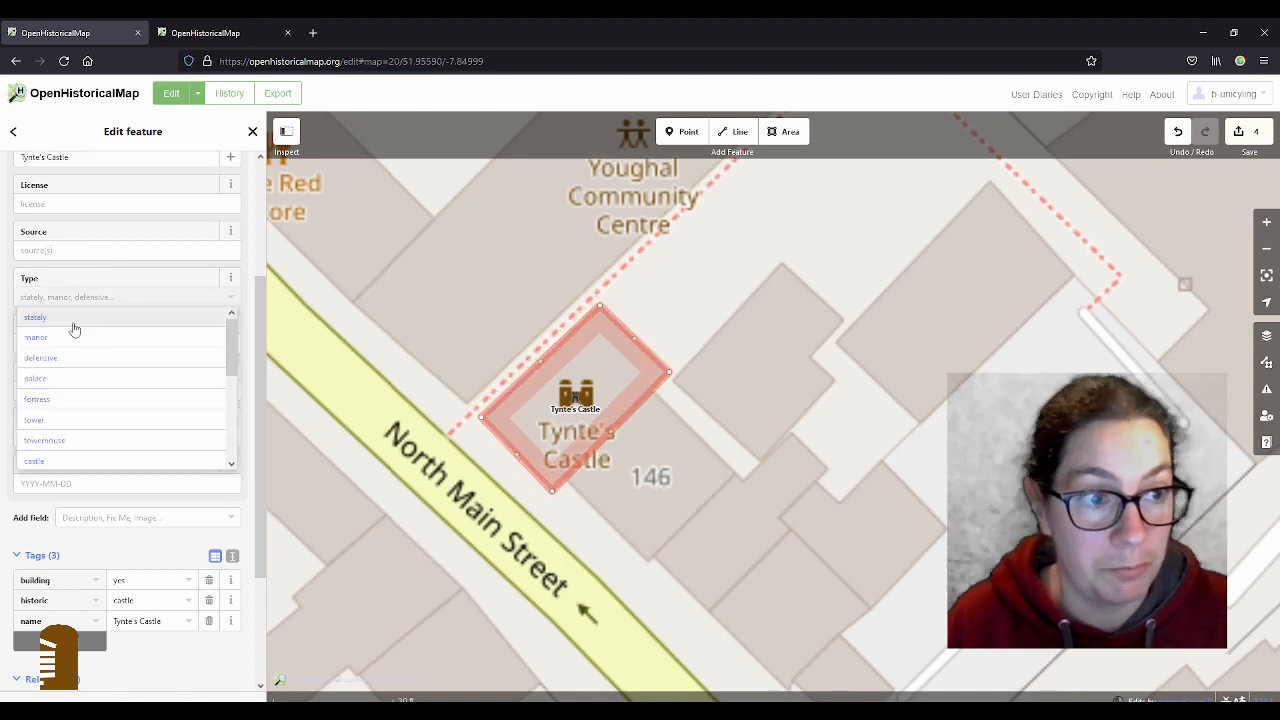
left_click(66, 441)
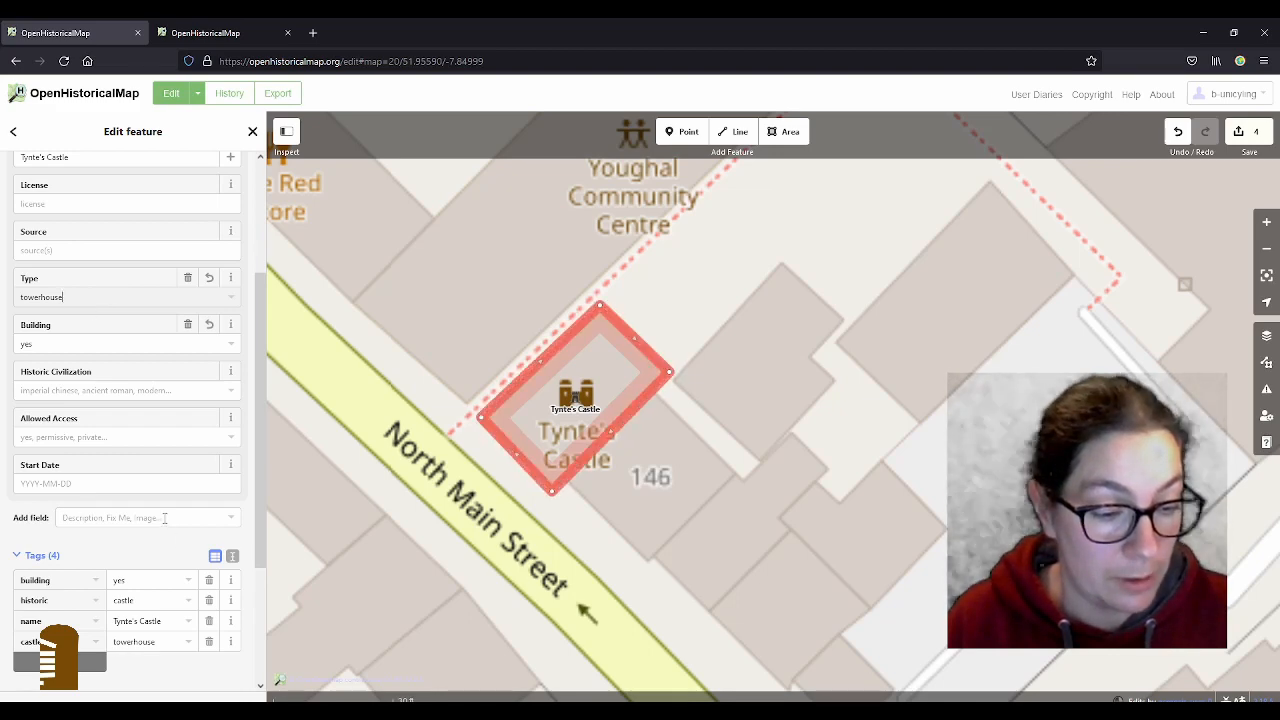
- Switch to the Youghal Wikipedia article, open the linked Tynte's Castle article in a new tab and copy its title
key("alt+Tab")
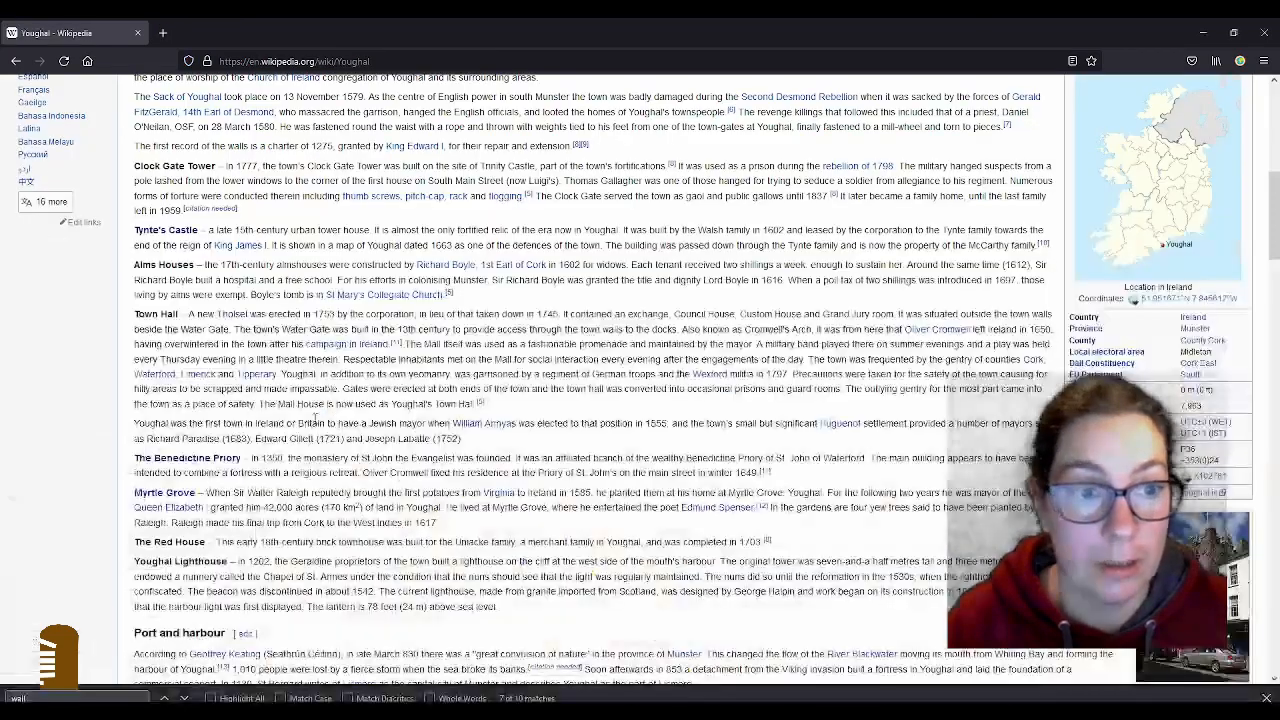
right_click(187, 234)
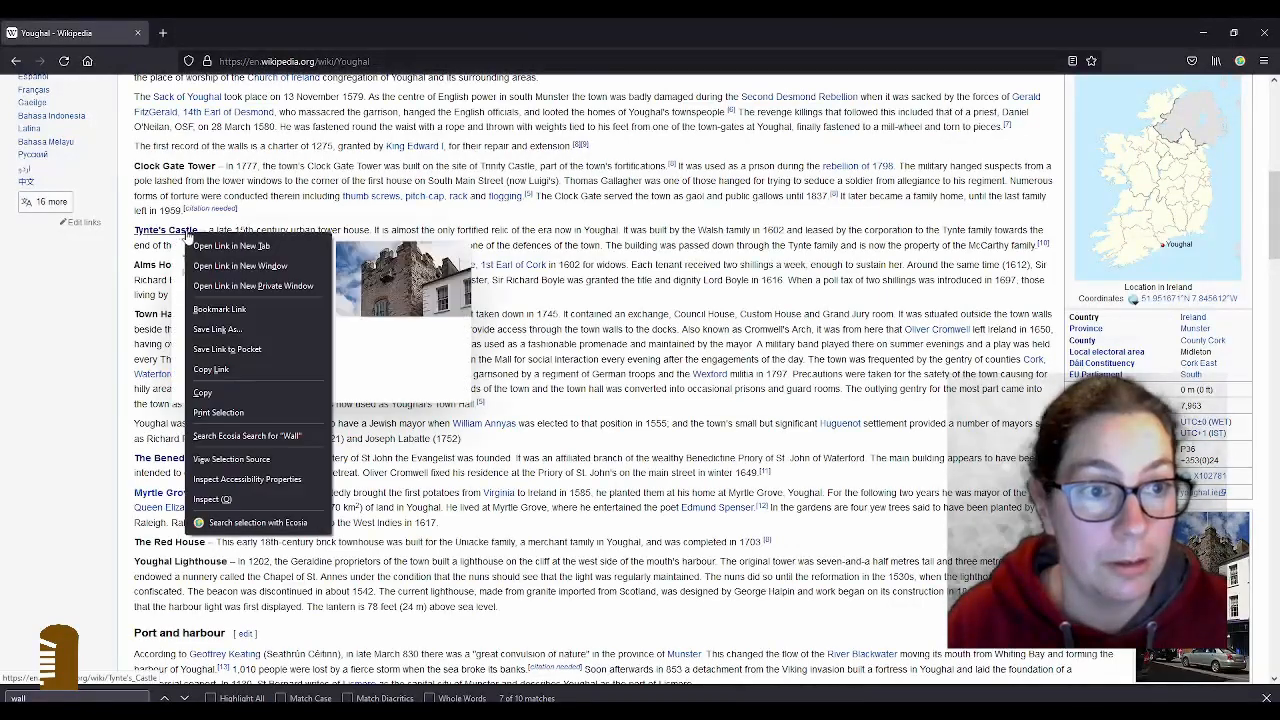
left_click(231, 245)
left_click(209, 34)
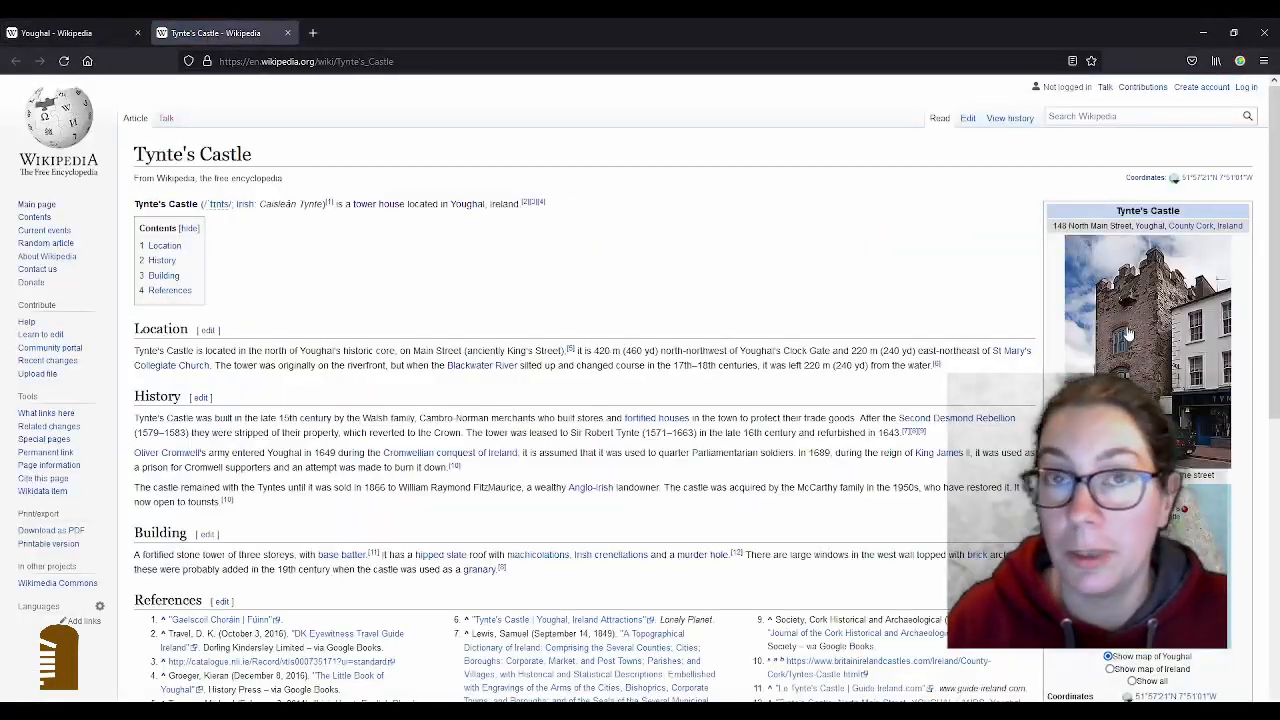
left_click_drag(136, 157, 262, 153)
key("ctrl+c")
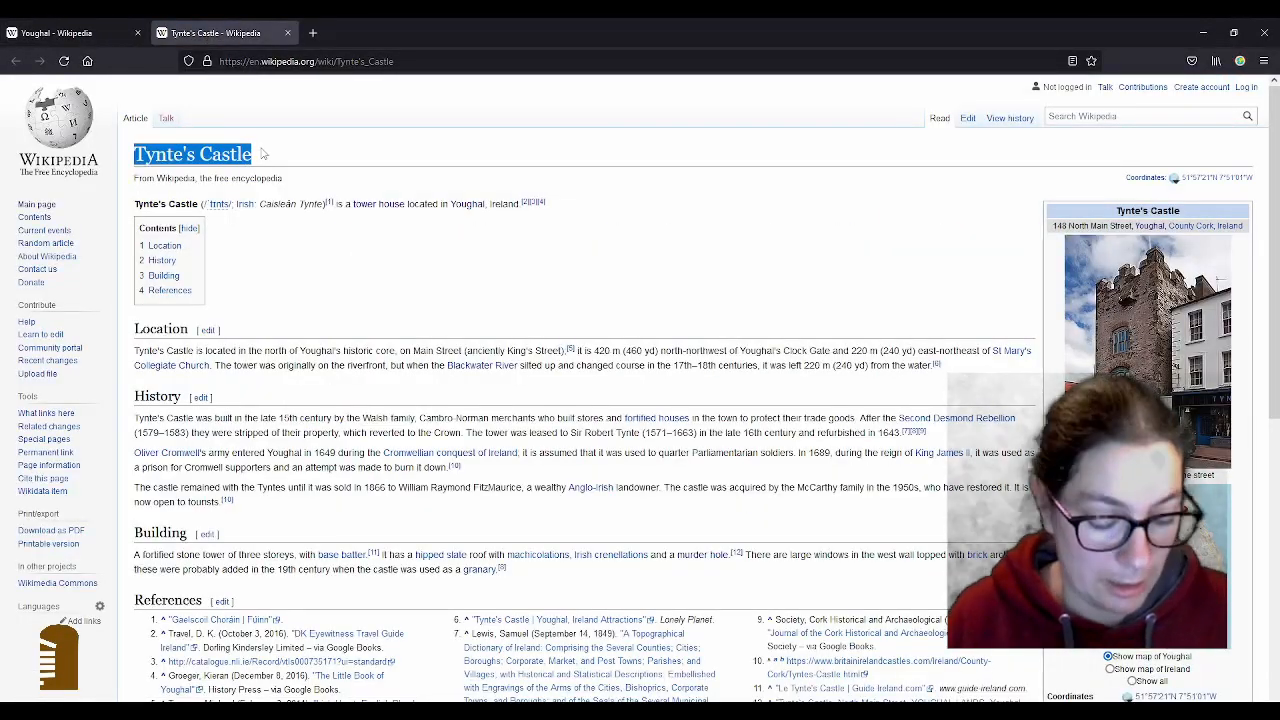
- Return to the OpenHistoricalMap editor and add a wikipedia tag to the castle with the value "en:Tynte's Castle"
key("alt+Tab")
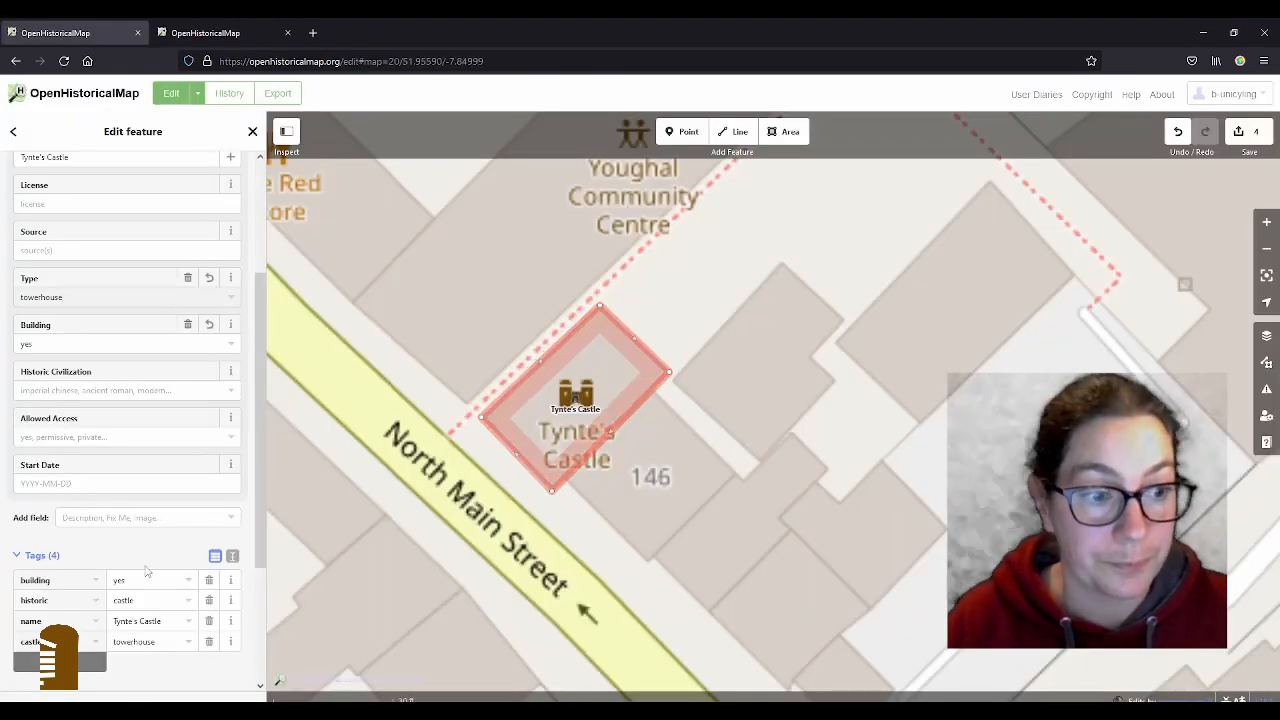
left_click(58, 662)
type("wikip")
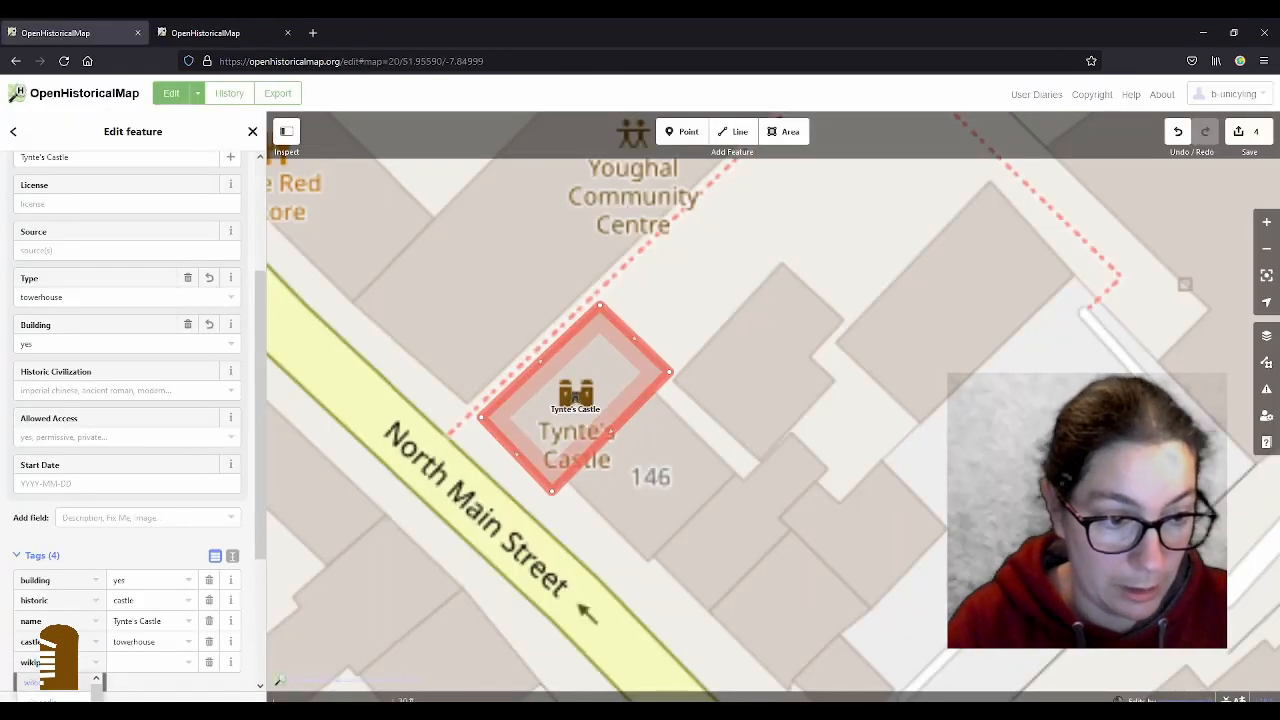
key("Tab")
key("ctrl+v")
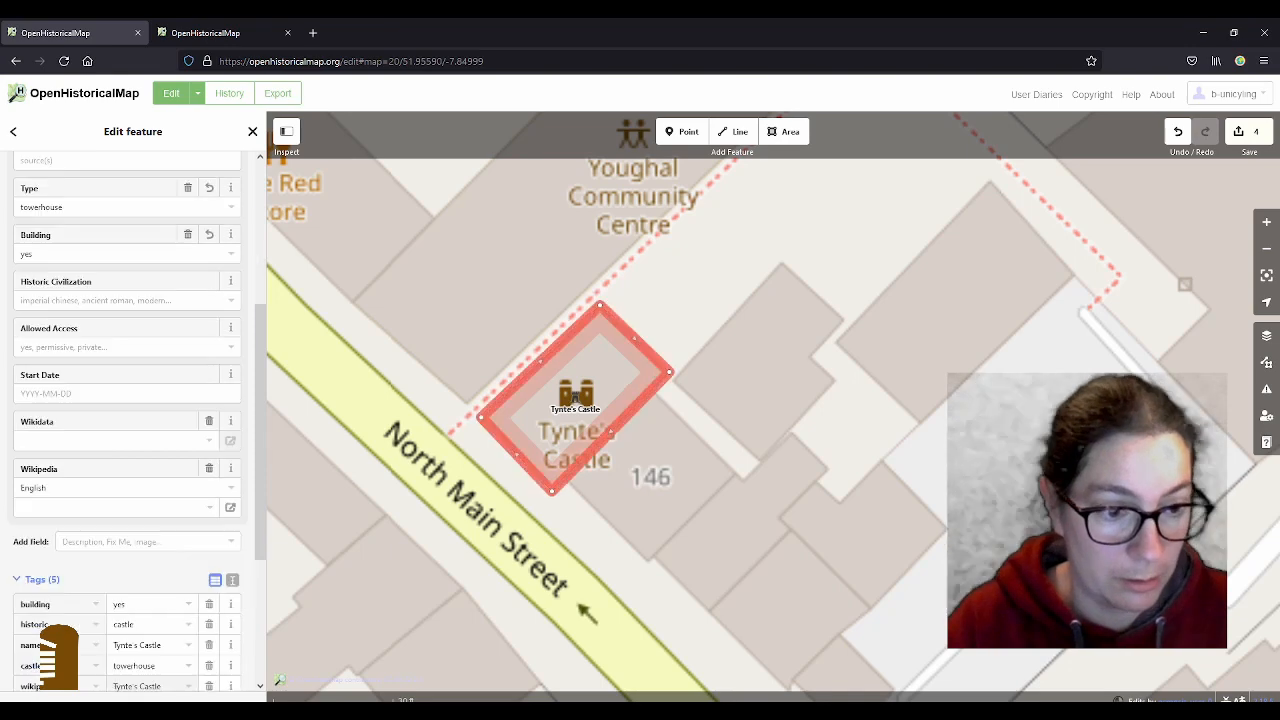
left_click(125, 686)
type("en:")
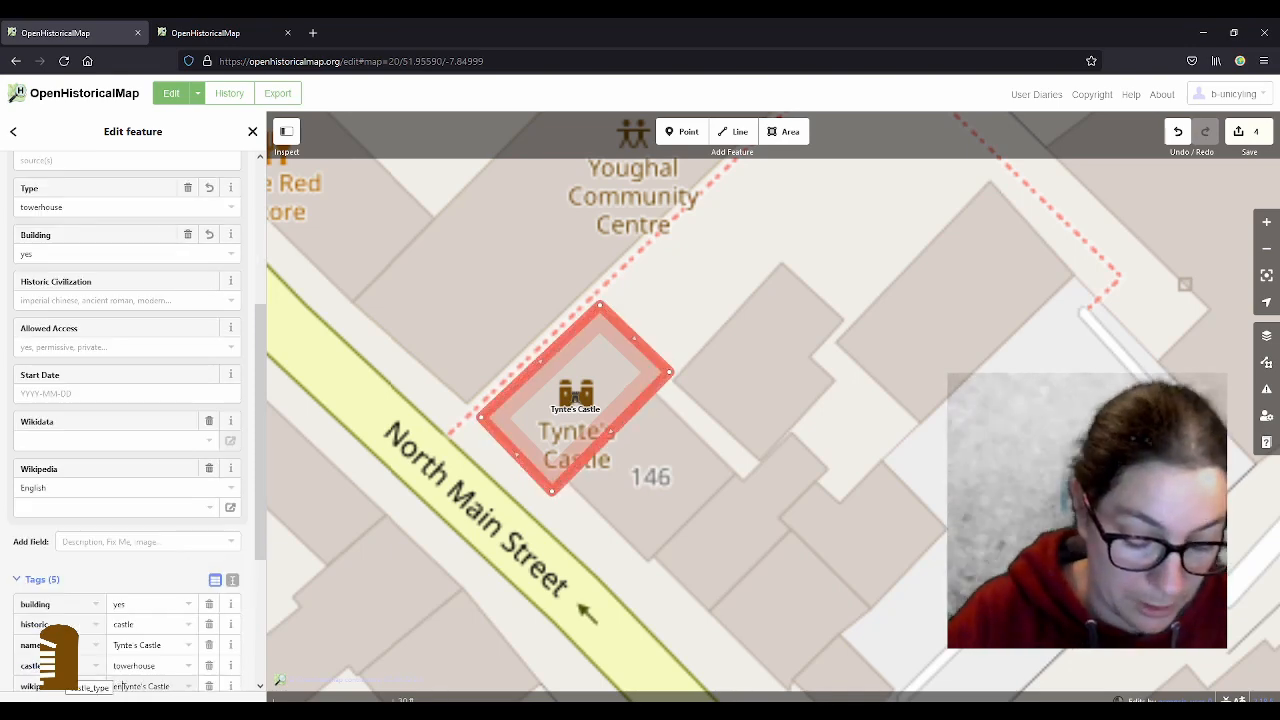
scroll(125, 600, "down", 1)
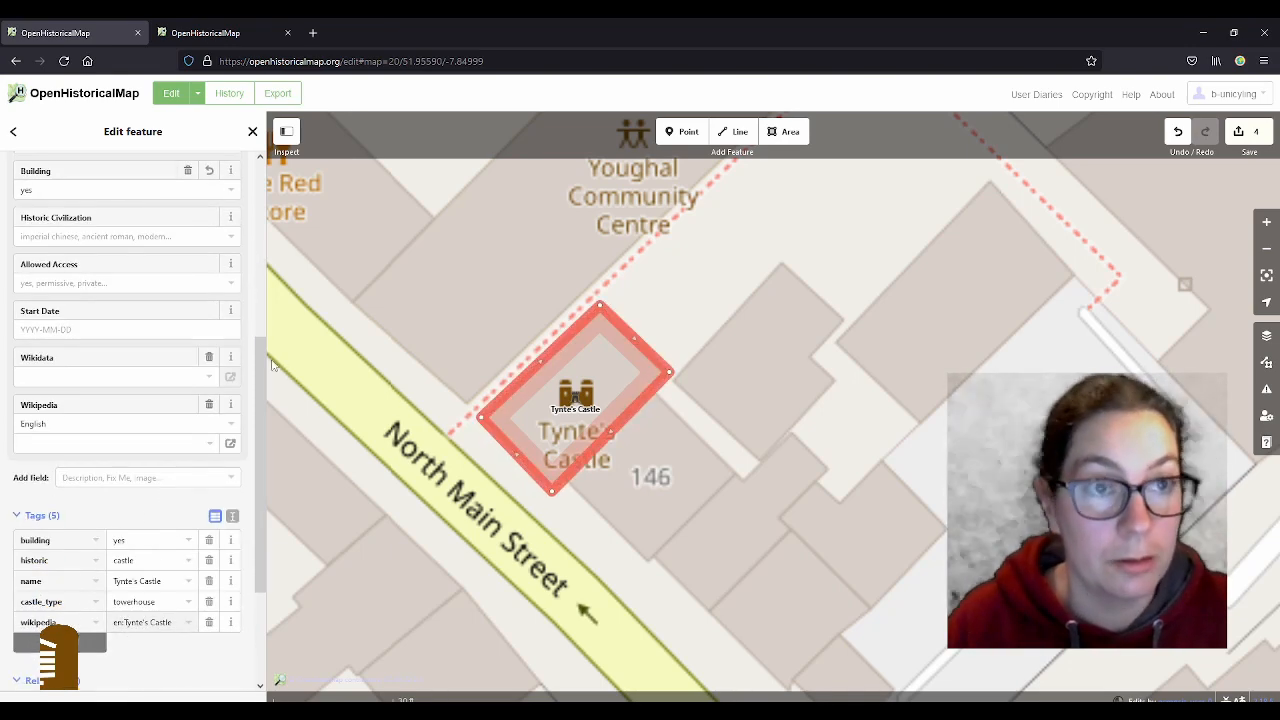
- Check the building date in the Tynte's Castle Wikipedia article and set the castle area's start date to 1480
left_click(226, 38)
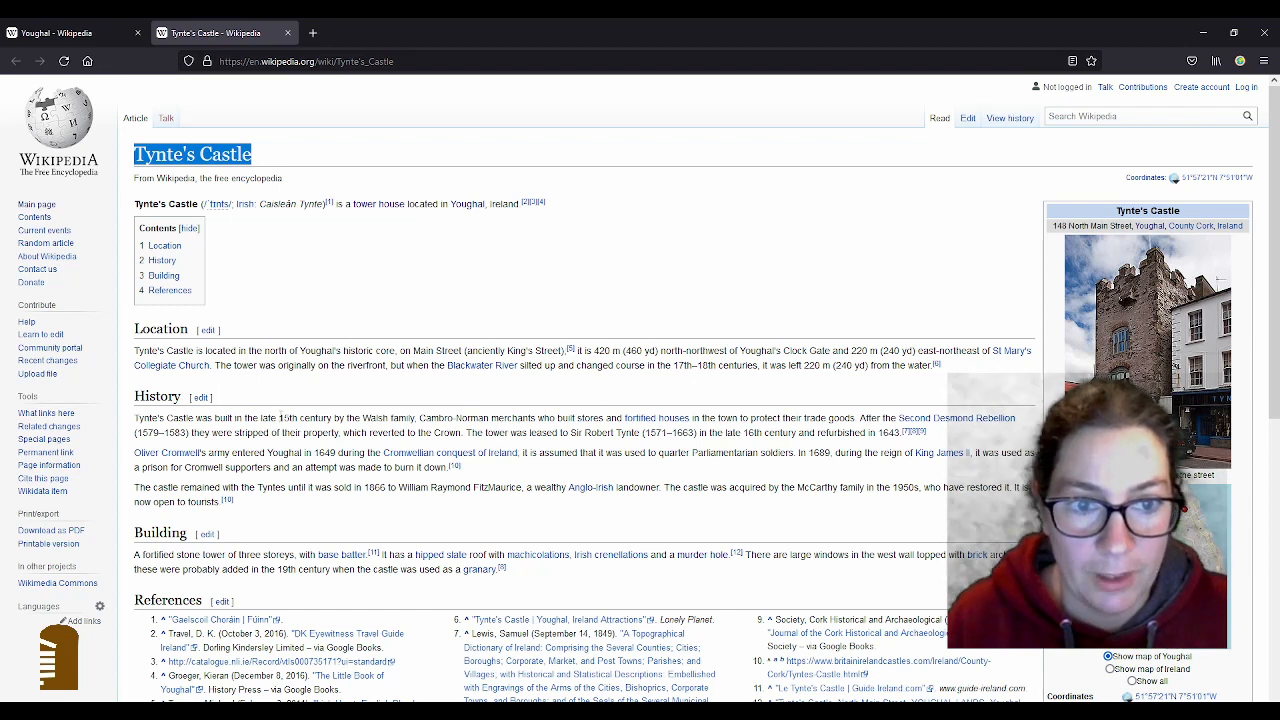
left_click_drag(279, 418, 296, 418)
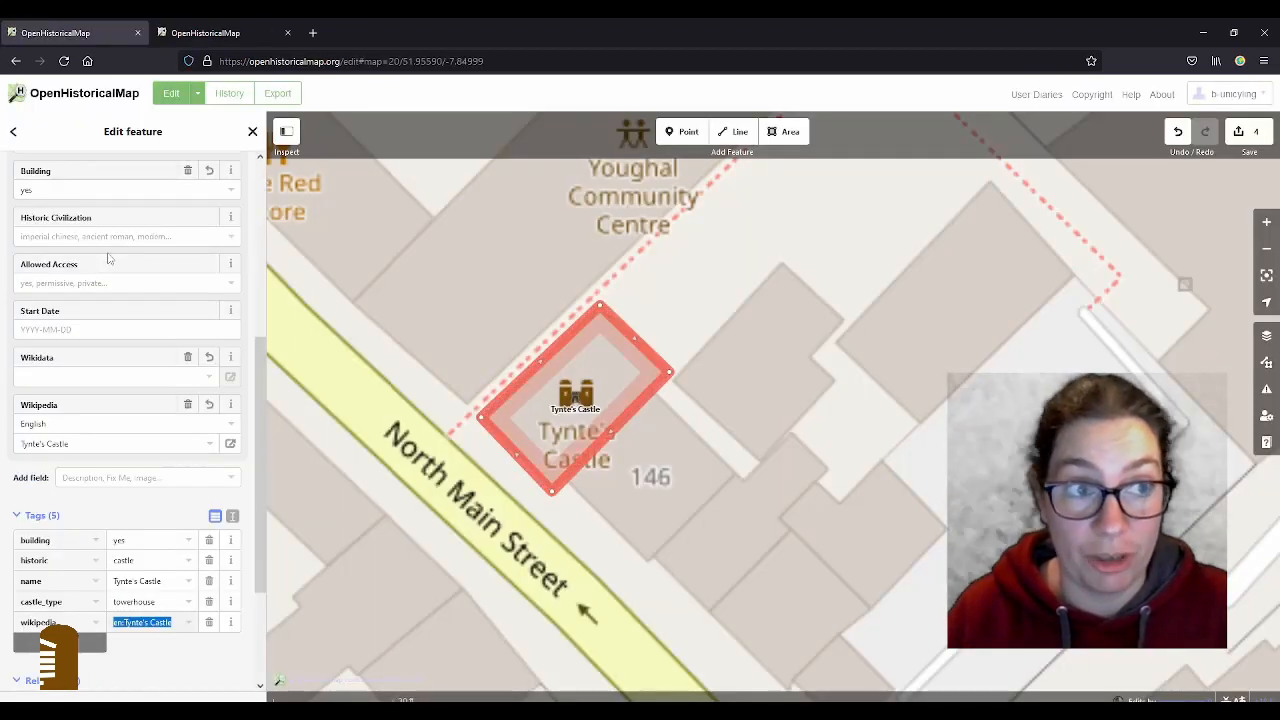
scroll(110, 385, "up", 5)
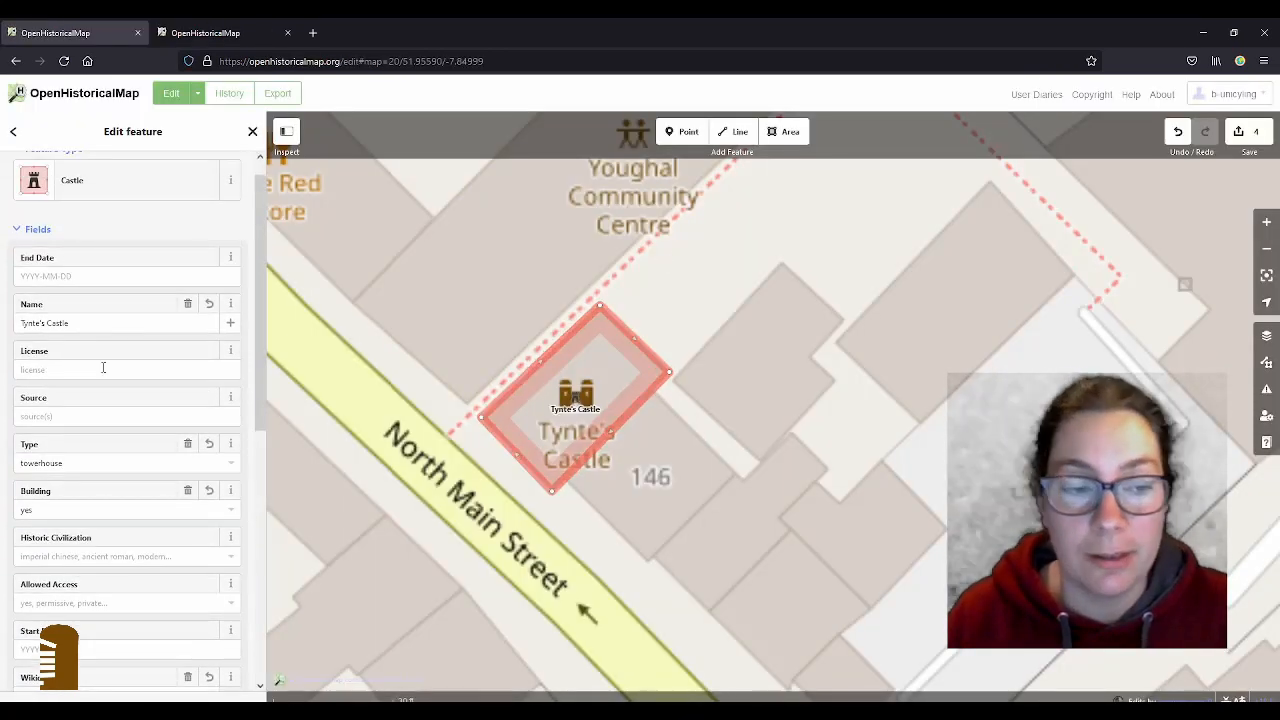
scroll(124, 415, "down", 1)
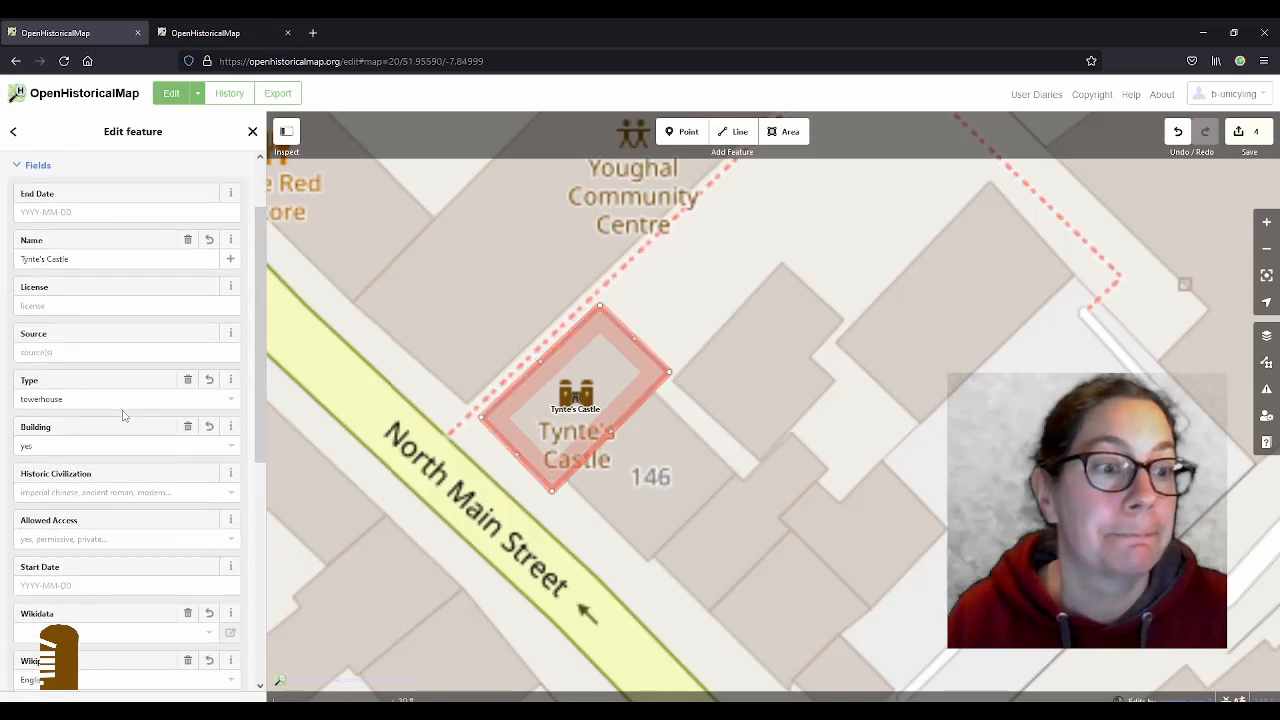
left_click(75, 585)
type("1")
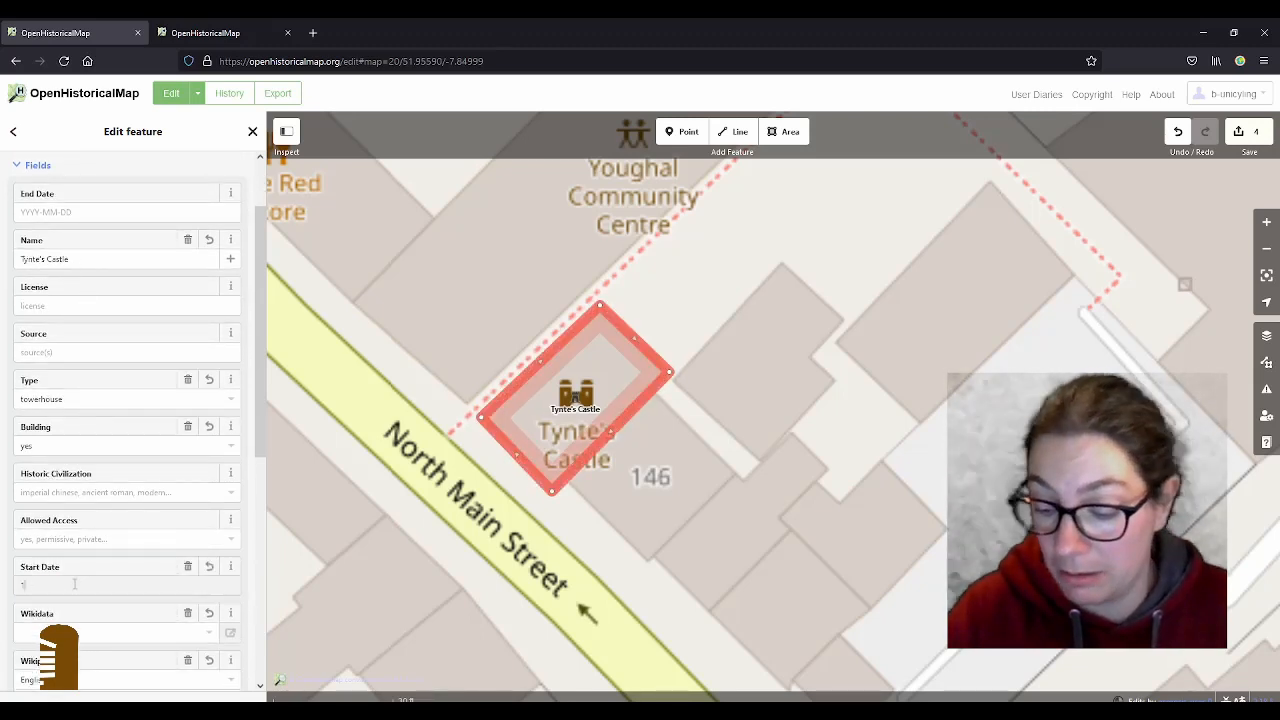
type("480")
- Add a description tag to the castle reading Dated to "late 15th century" and deselect the area
scroll(75, 585, "down", 5)
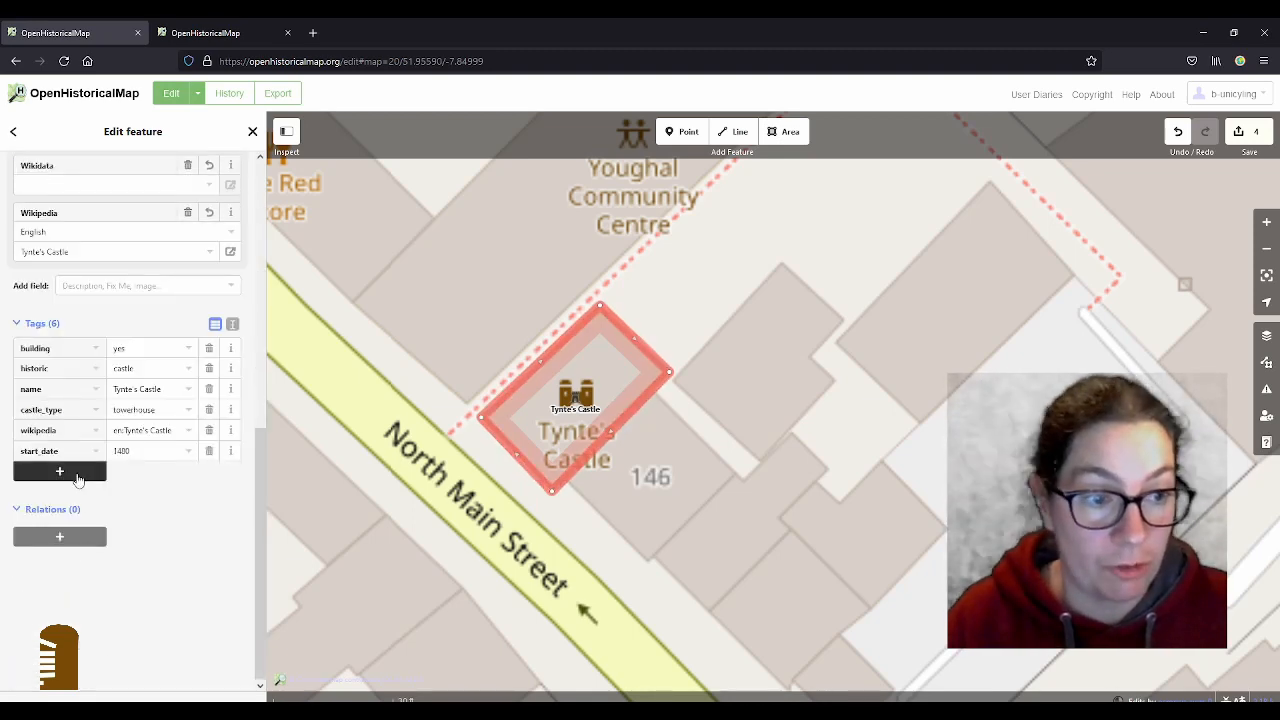
left_click(77, 471)
type("description")
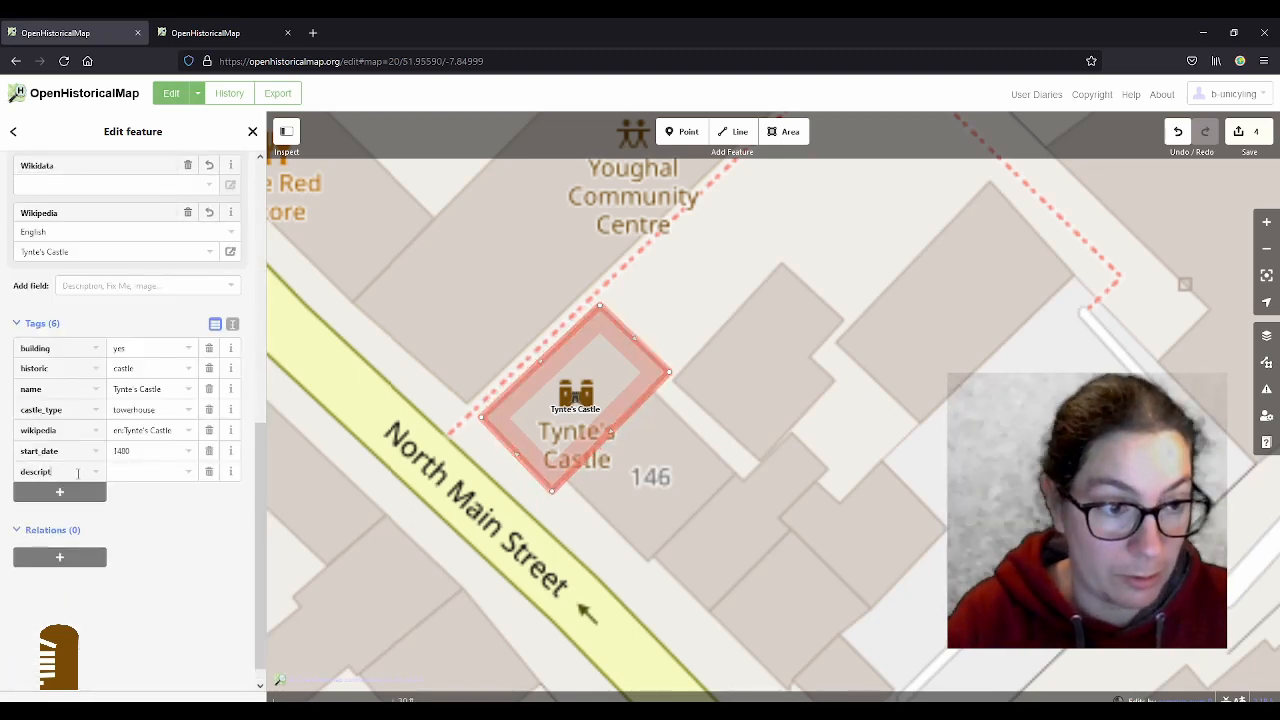
key("Tab")
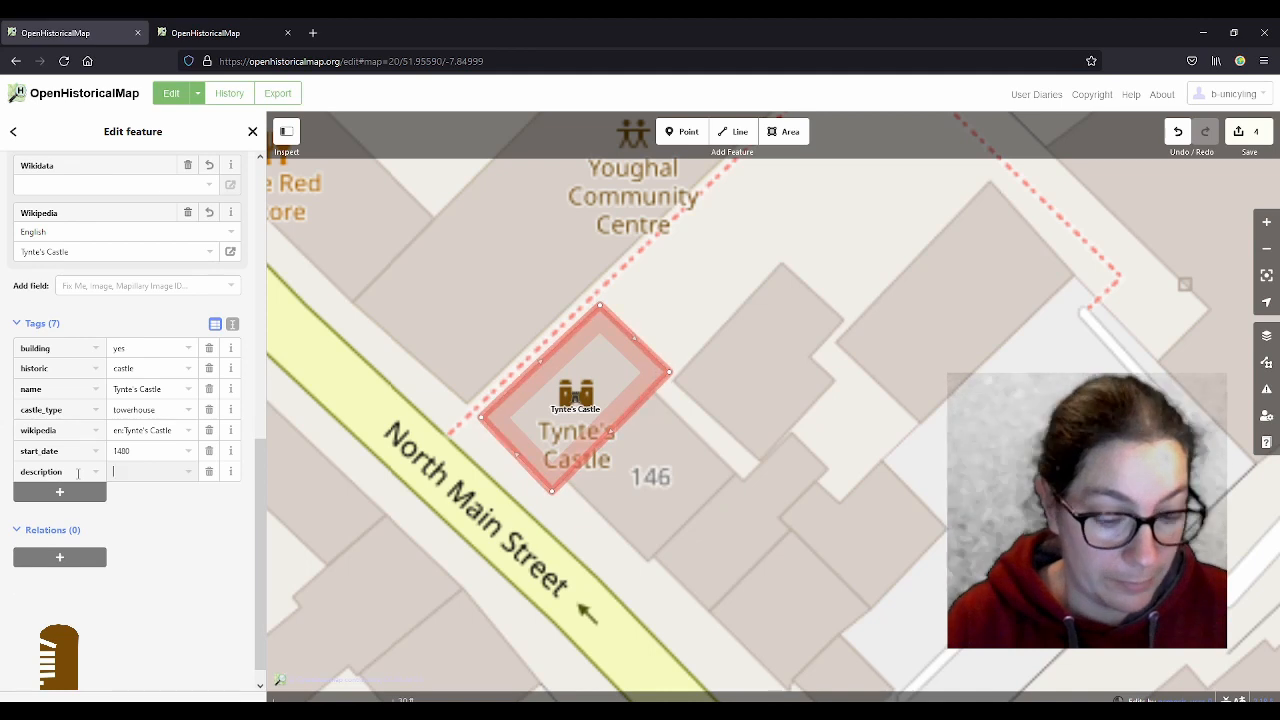
type("Dated to 'late")
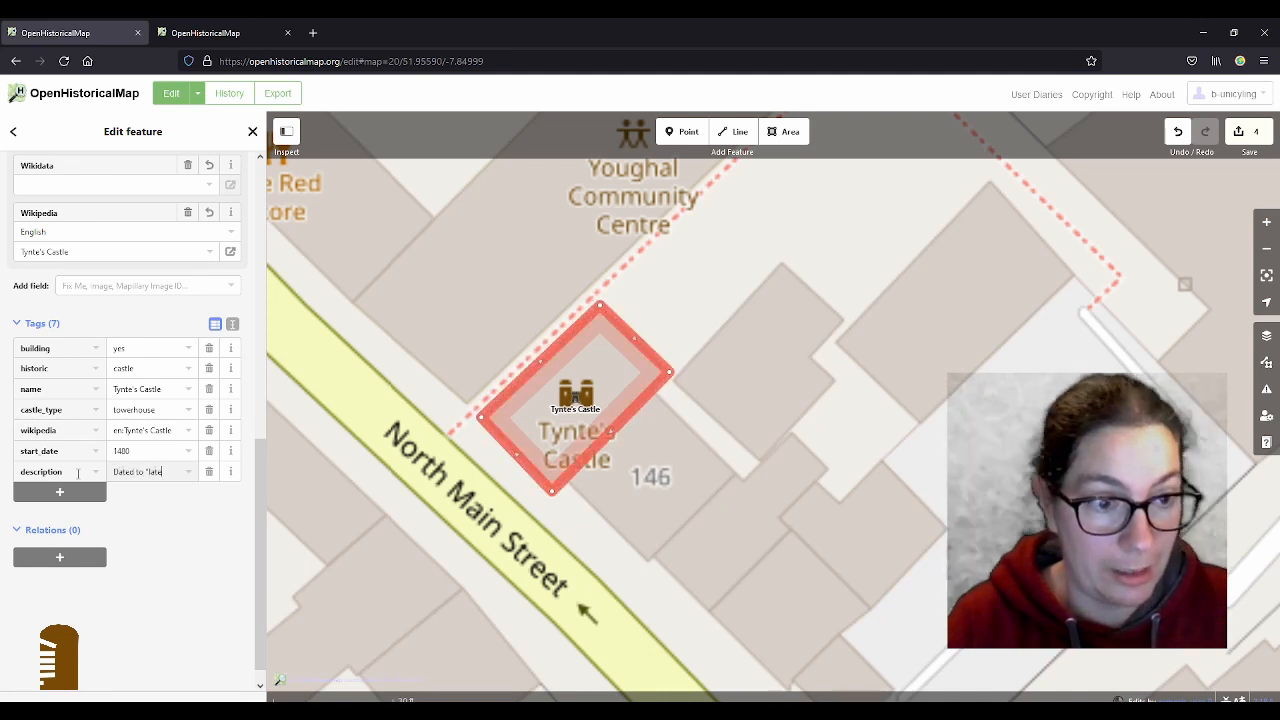
type(" 15th century',")
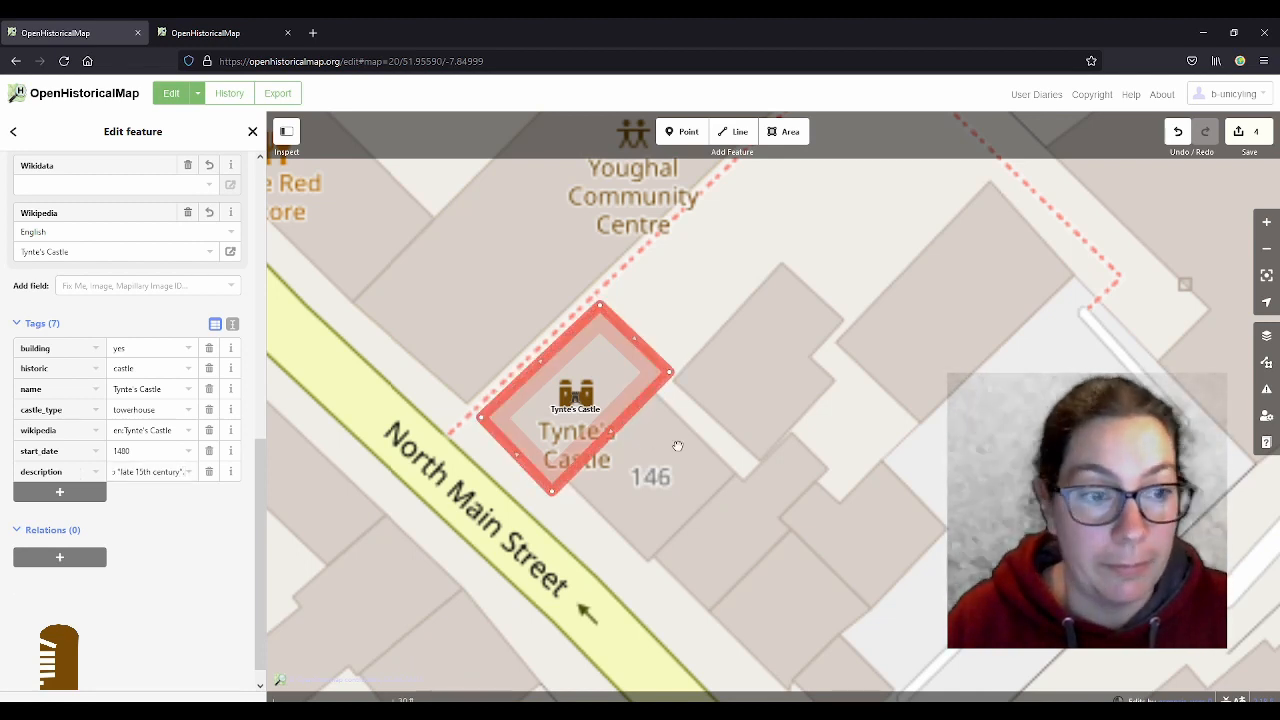
left_click(674, 443)
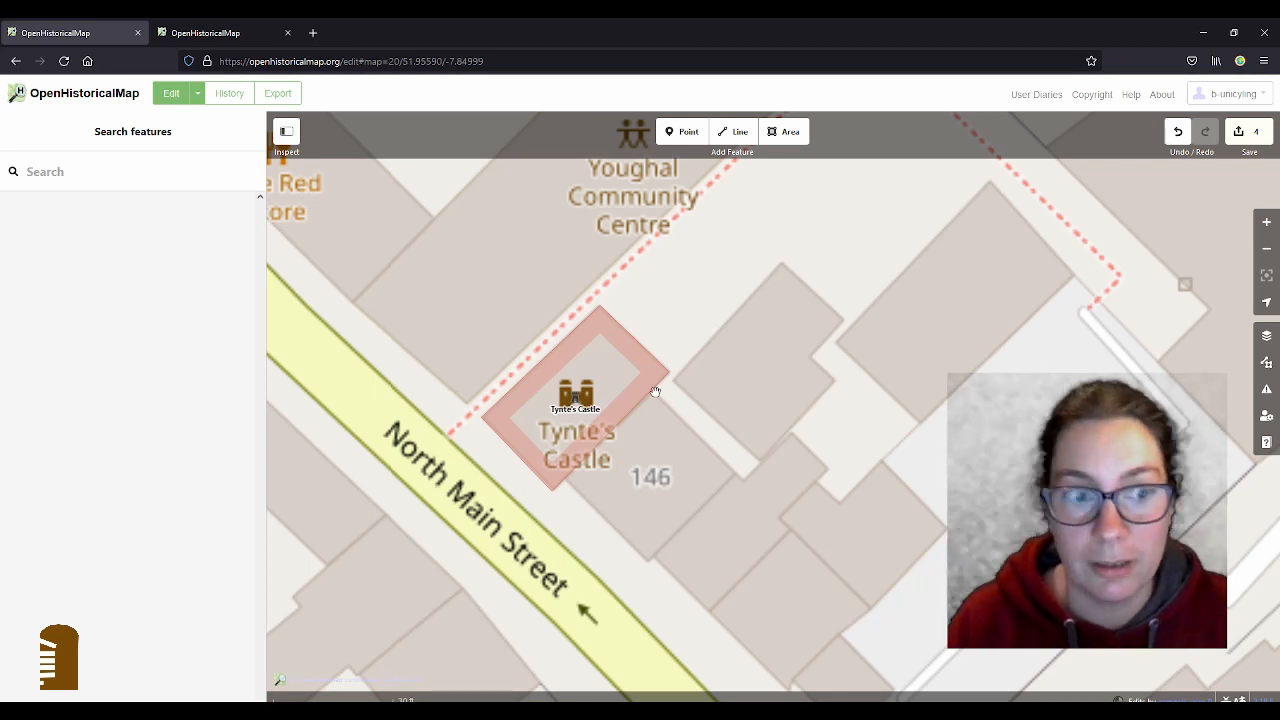
- Reselect the Tynte's Castle area to review its tags
left_click(655, 392)
left_click(655, 392)
left_click(667, 388)
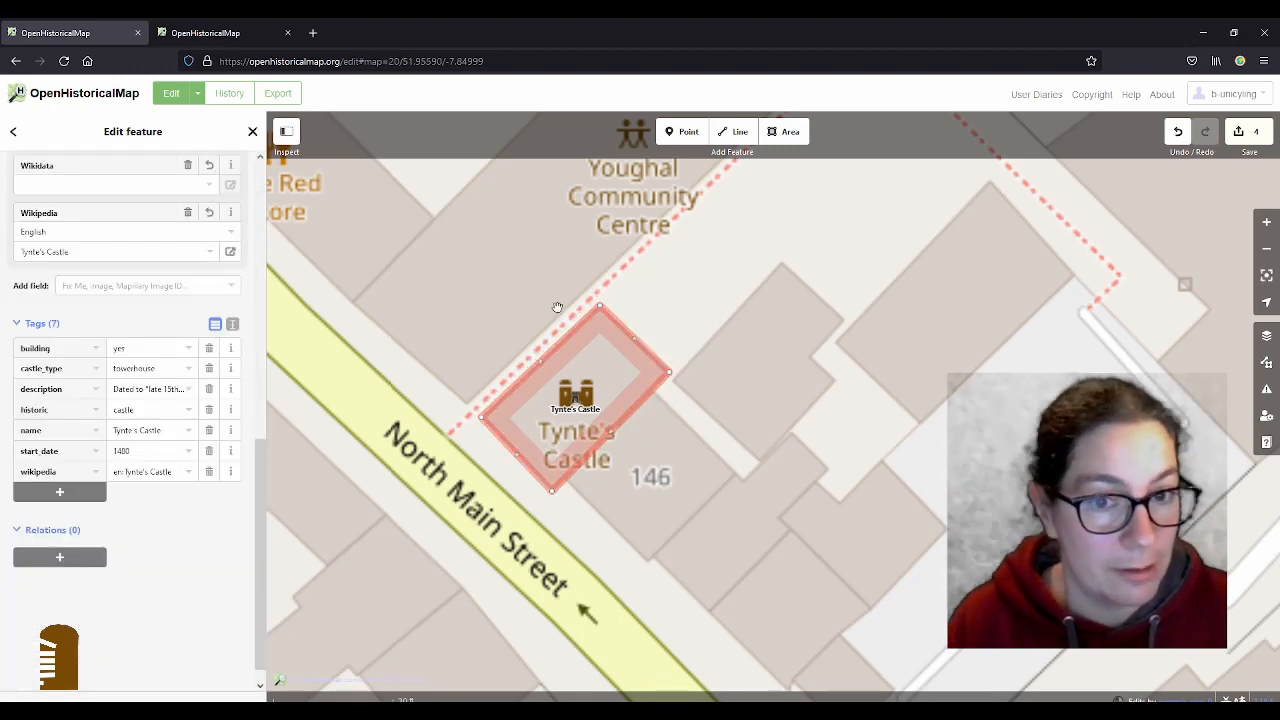
- Set the source of the Tynte's Castle area to "Wikipedia, OSM"
scroll(152, 497, "up", 3)
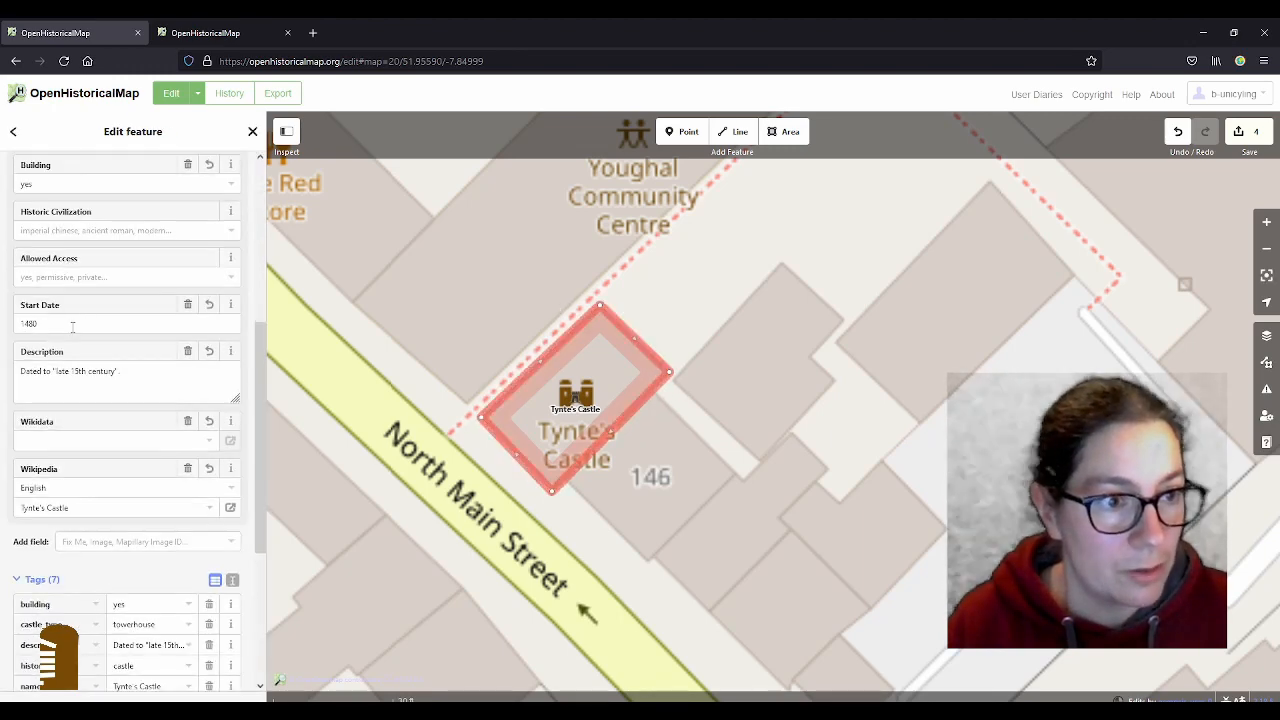
scroll(68, 264, "up", 2)
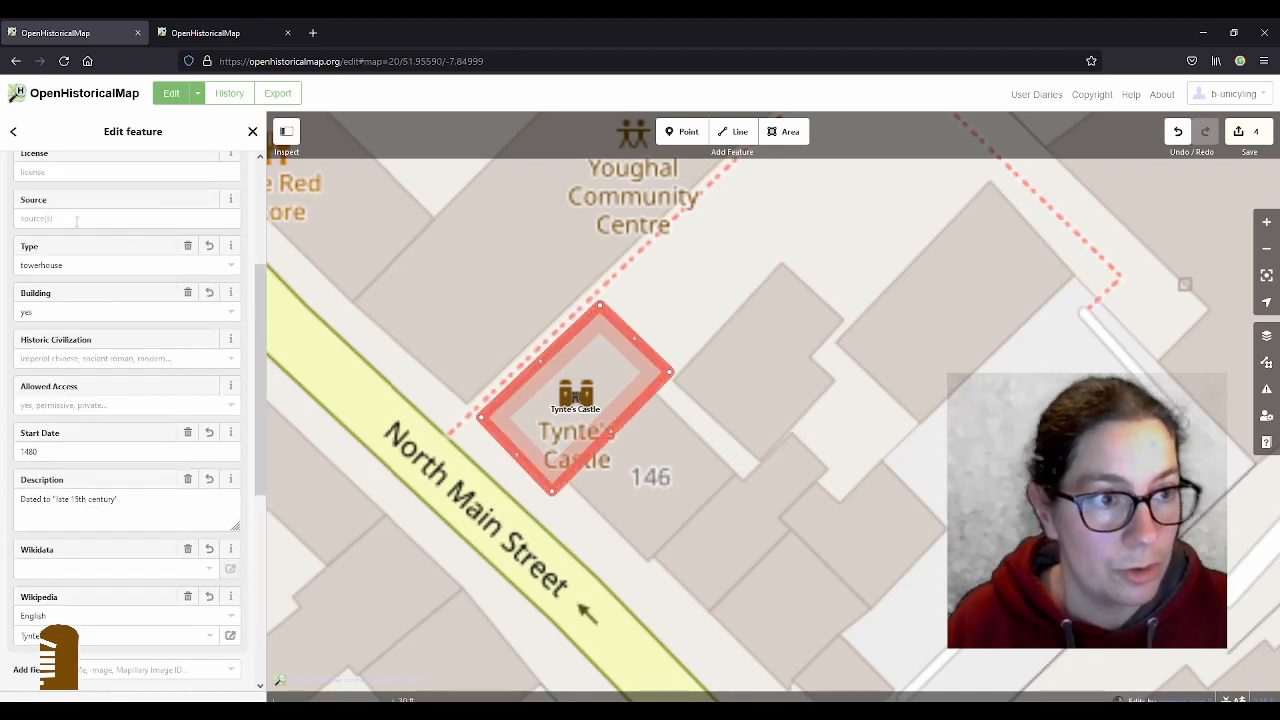
left_click(76, 220)
type("Wikipedia, OSM")
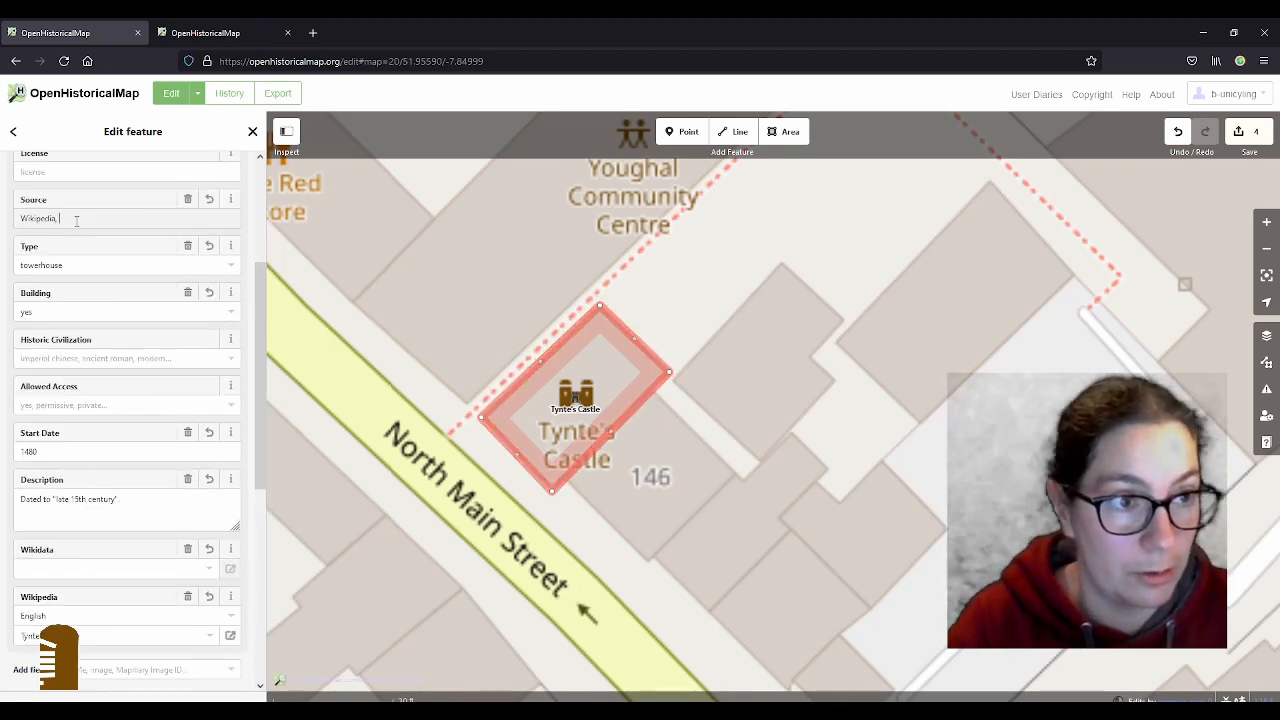
- Set the castle's historic civilization to medieval, leave allowed access empty and deselect the area
left_click(120, 358)
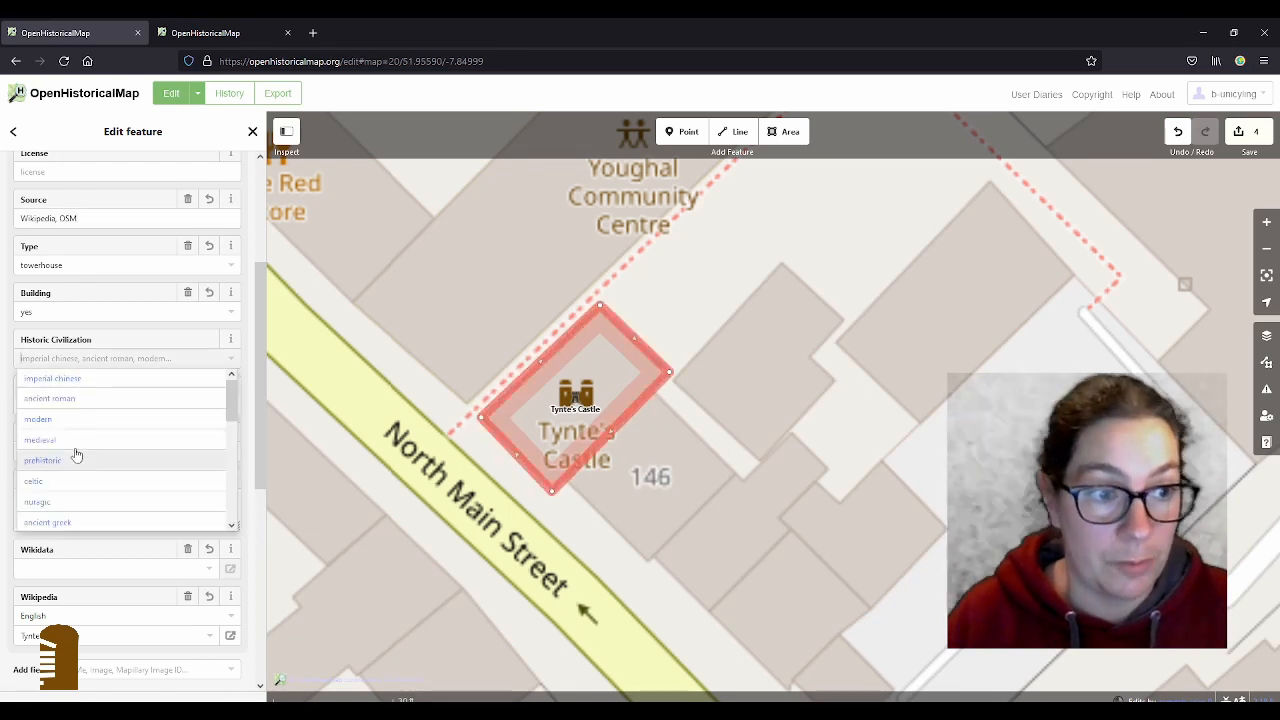
left_click(77, 443)
left_click(153, 388)
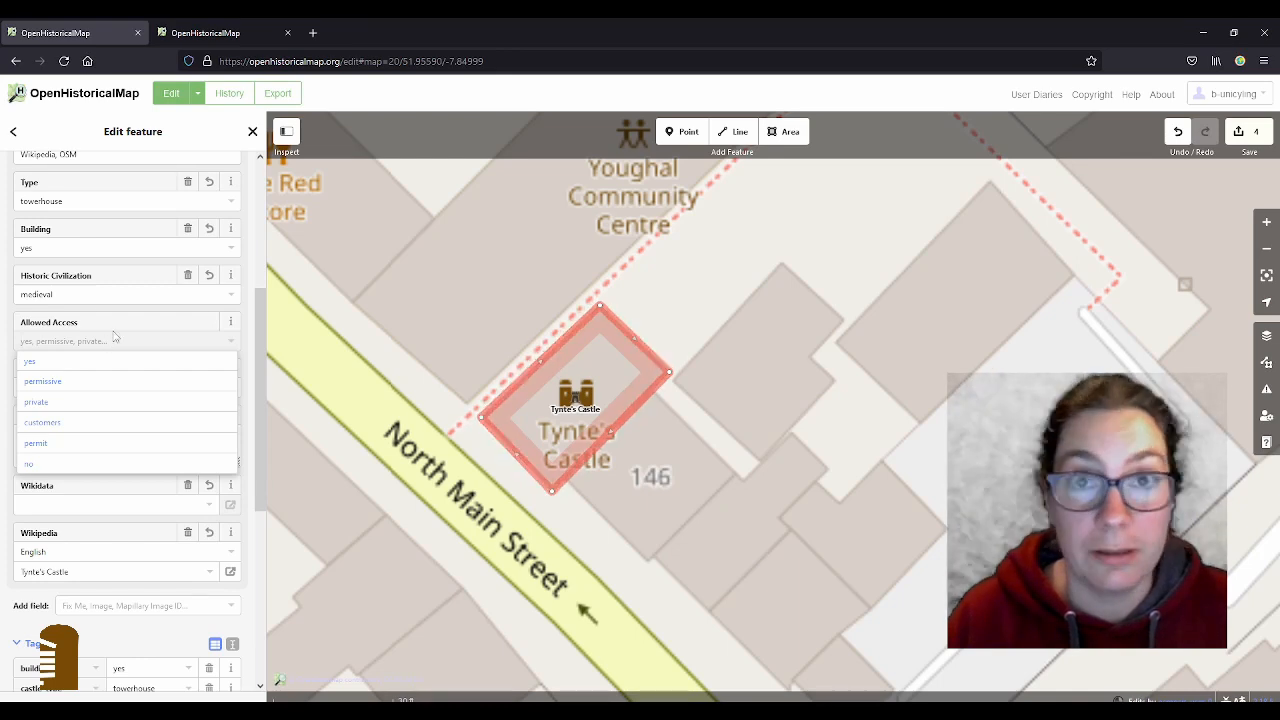
left_click(8, 345)
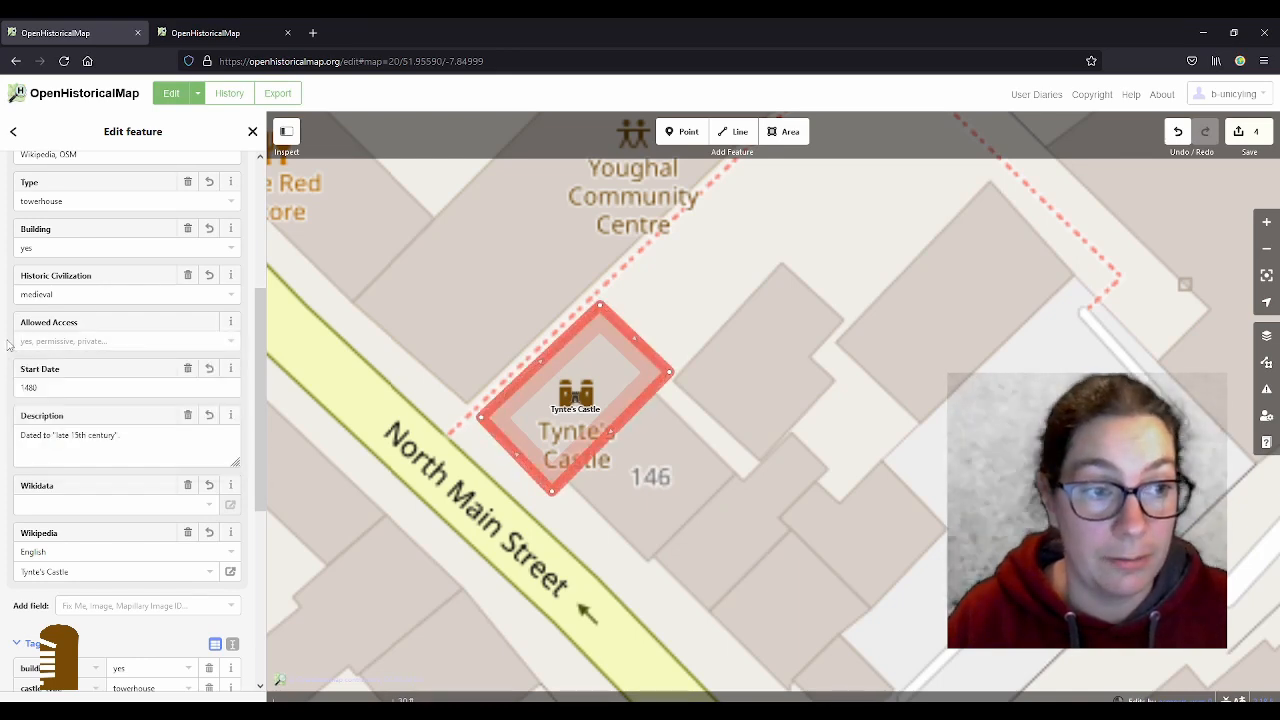
left_click(541, 273)
- Trace the L-shaped building at the corner of North Main Street and Church Street as a closed area
scroll(532, 380, "down", 4)
scroll(525, 368, "down", 2)
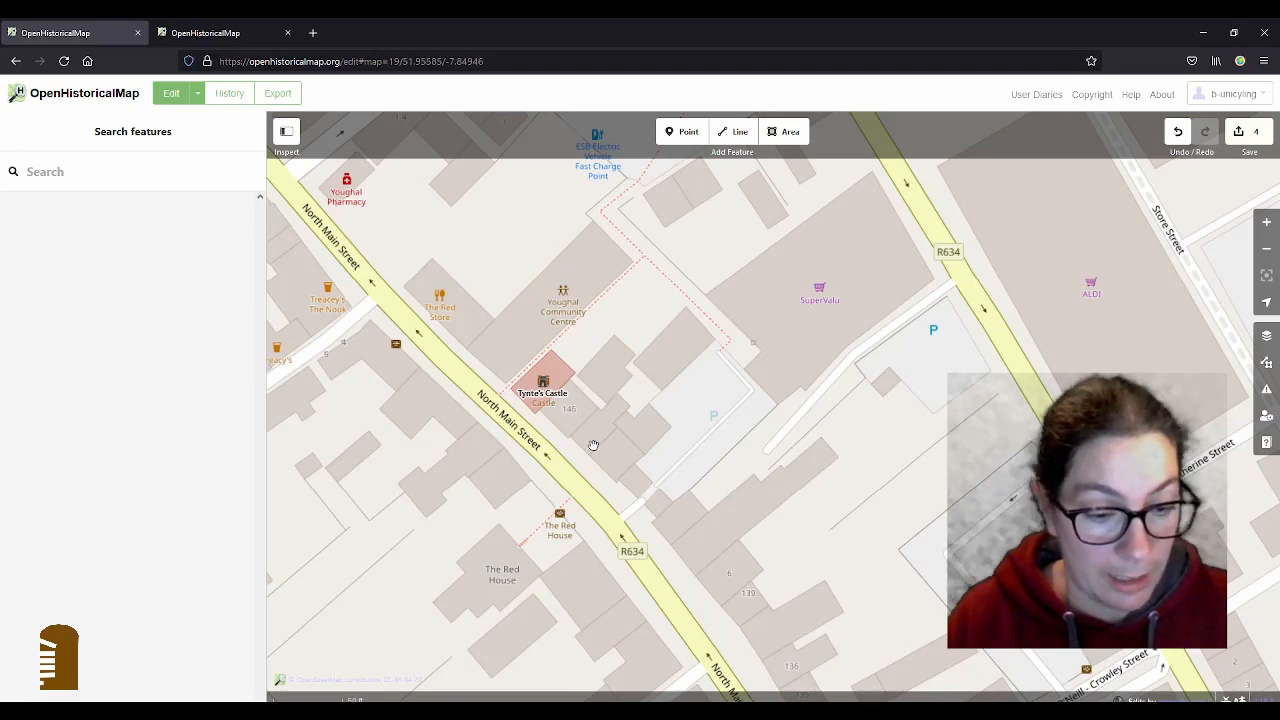
left_click_drag(431, 282, 866, 540)
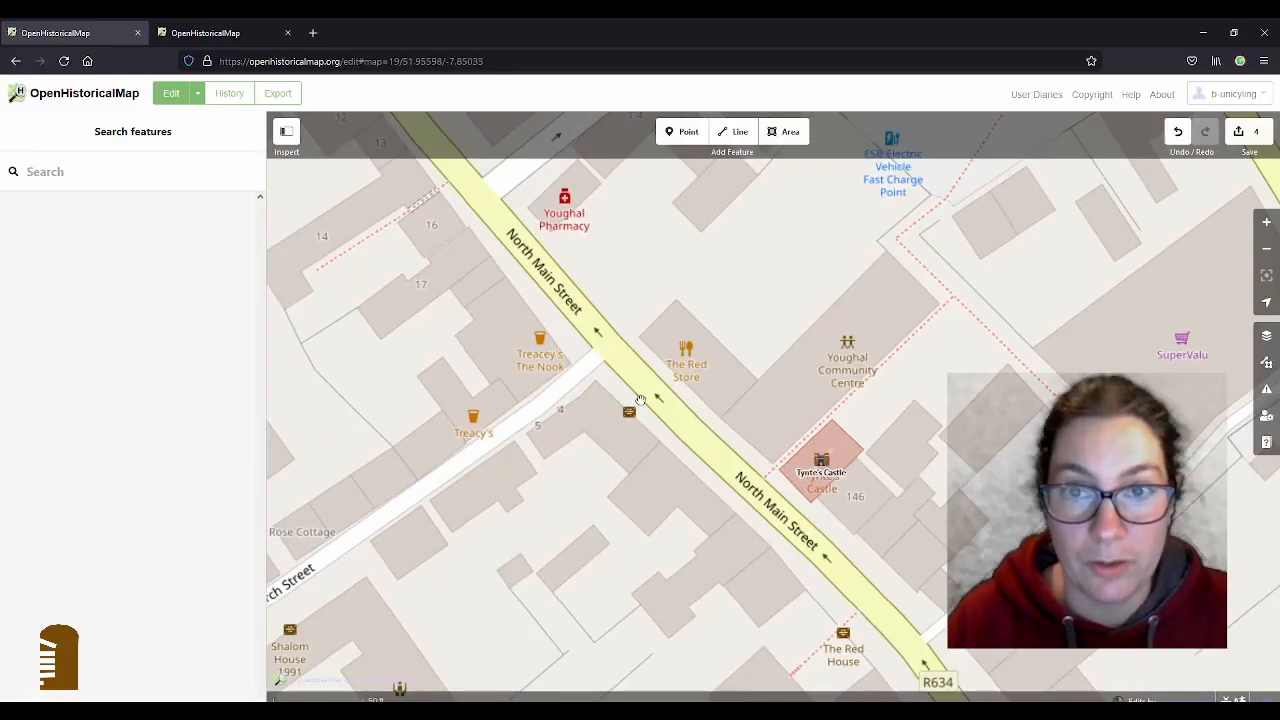
left_click(790, 132)
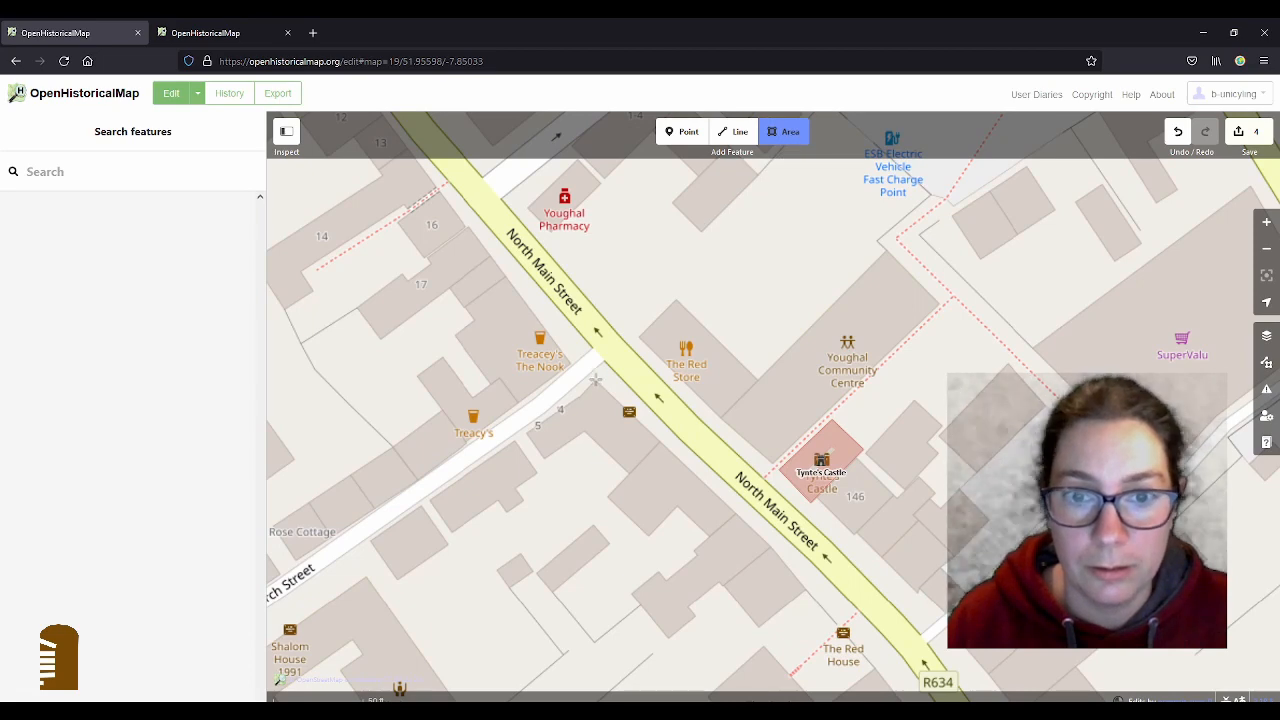
scroll(657, 441, "up", 5)
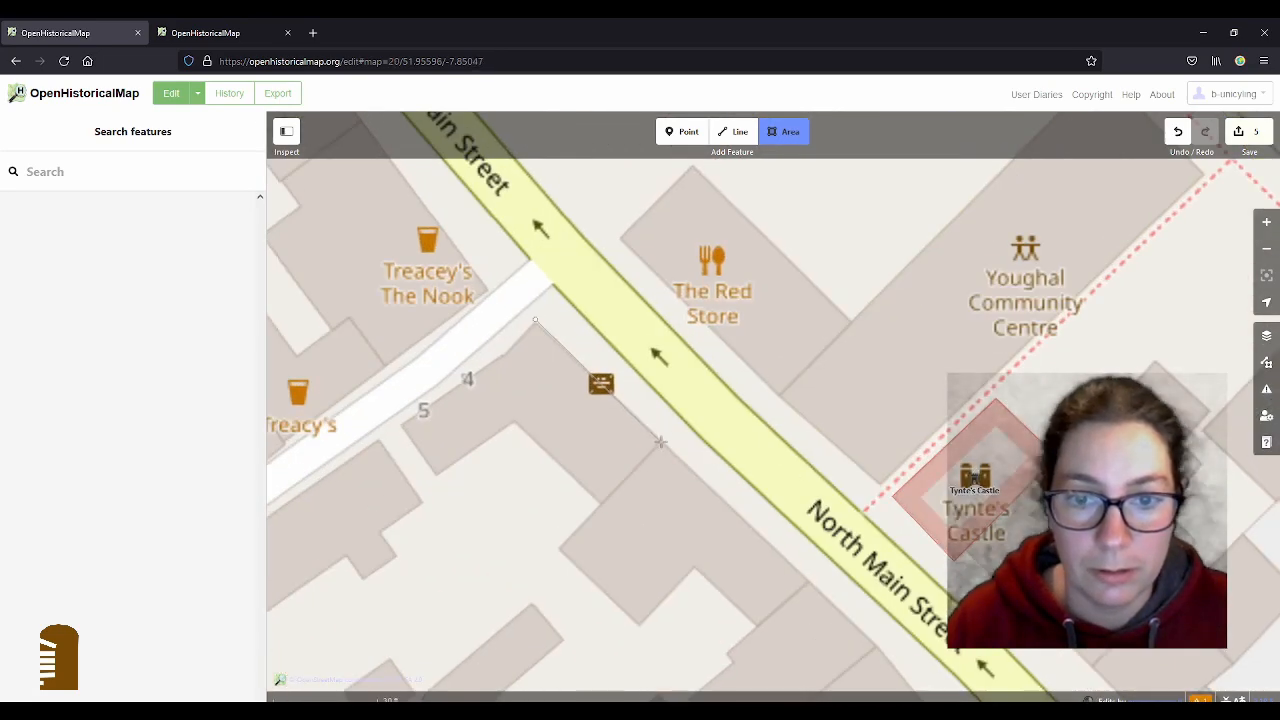
left_click(660, 441)
left_click(602, 506)
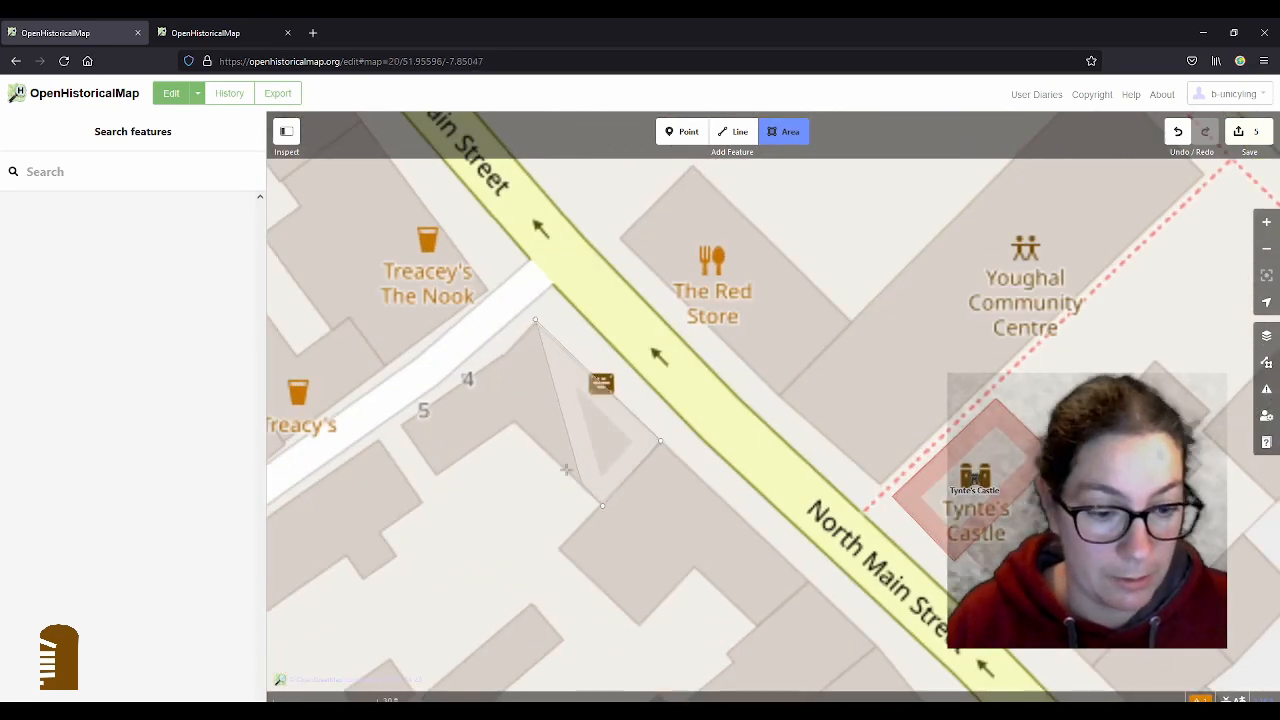
left_click(512, 422)
left_click(437, 474)
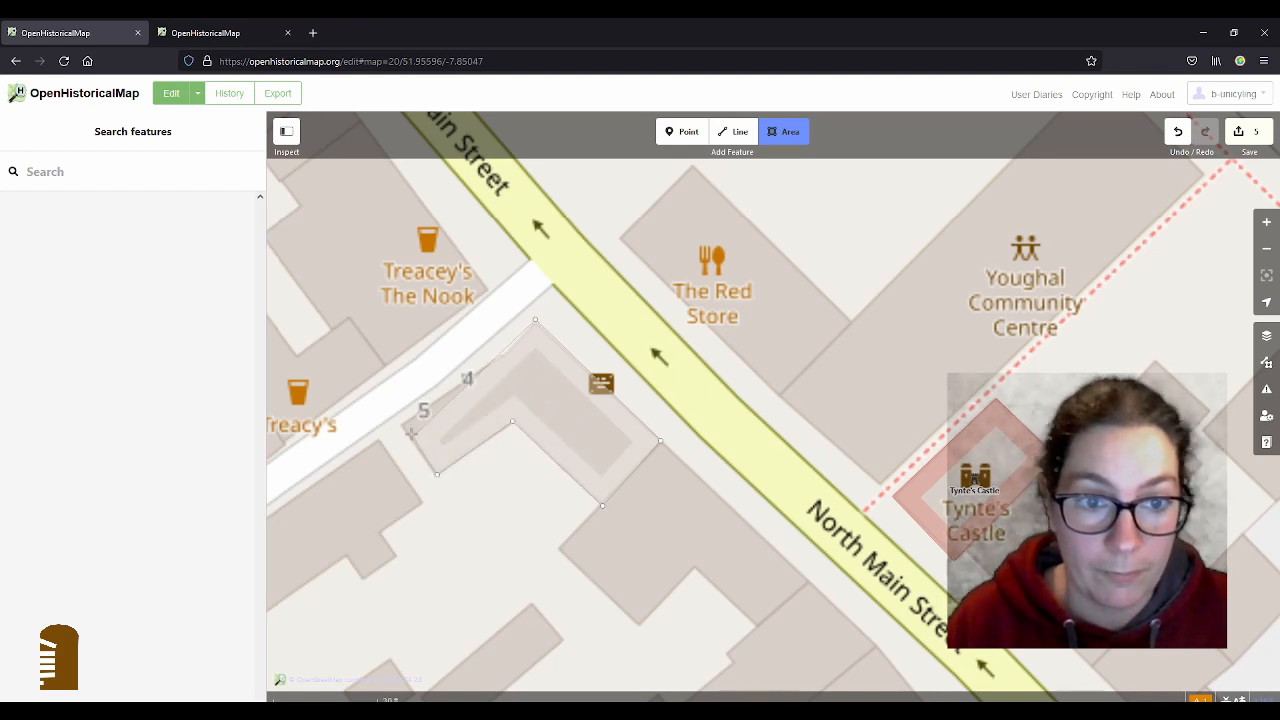
left_click(400, 424)
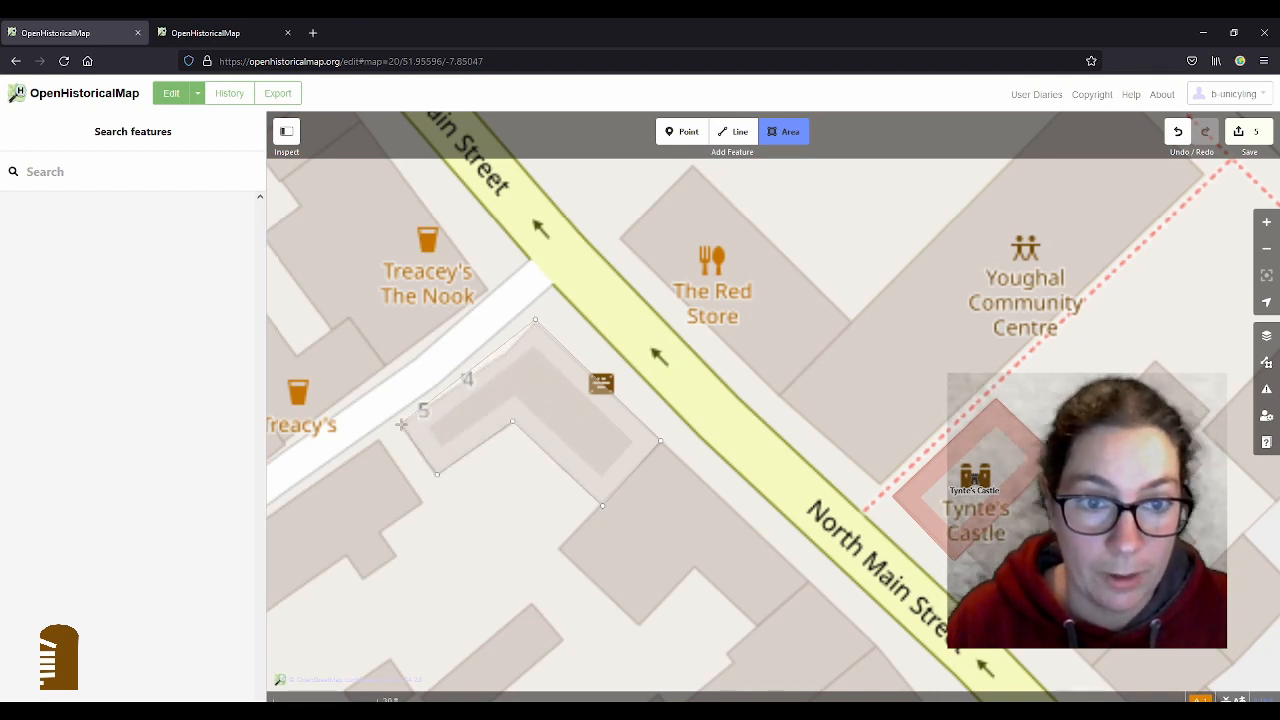
left_click(505, 356)
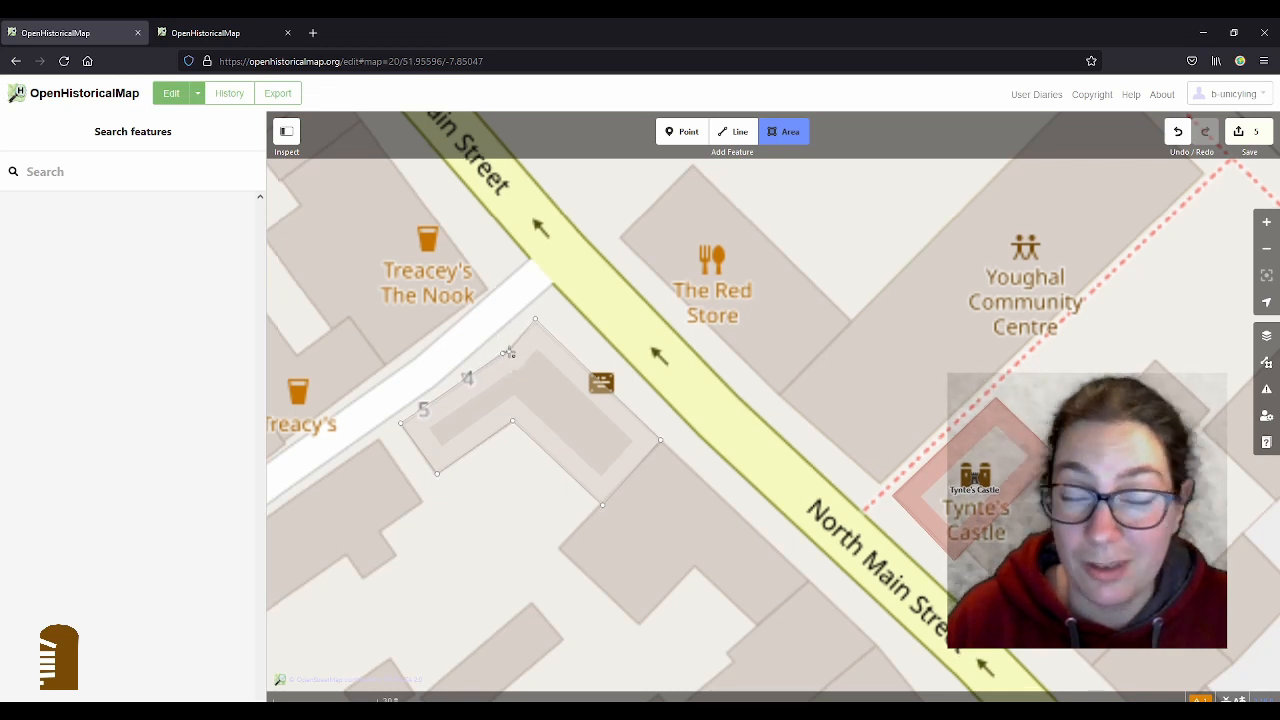
left_click(510, 357)
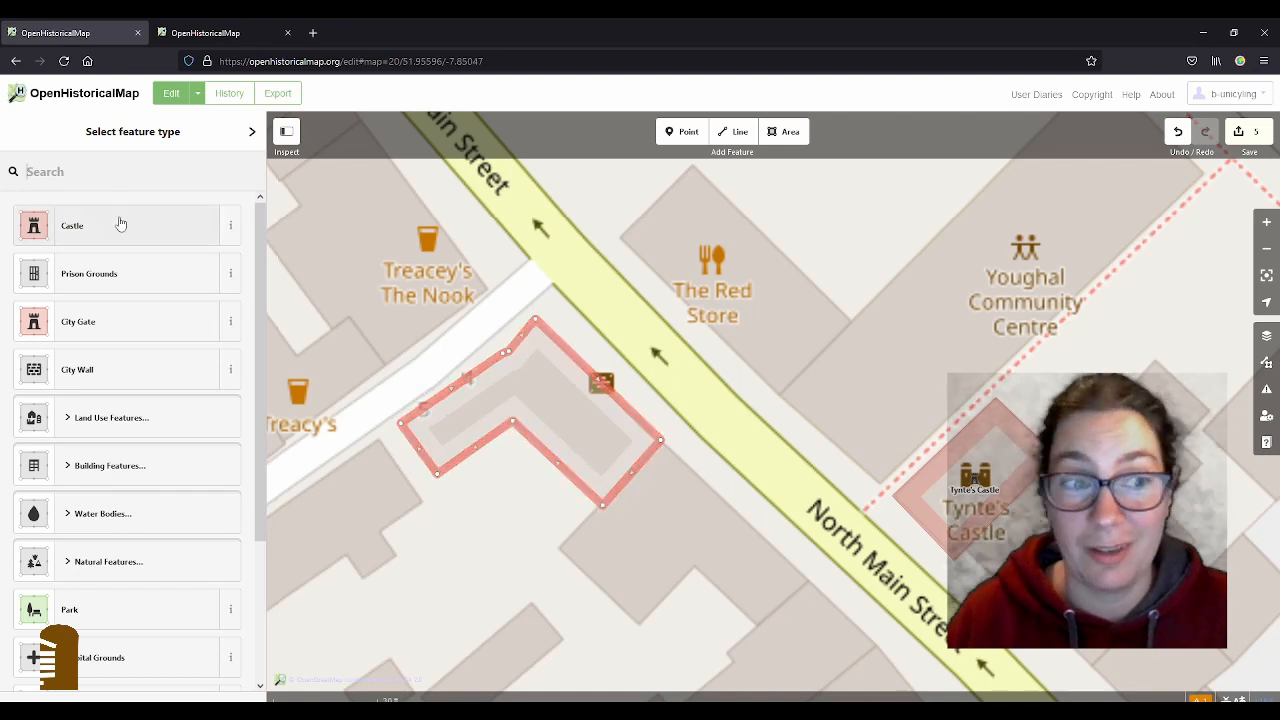
- Classify the traced L-shaped area as an Apartment Building and set its start date to 1602
left_click(124, 462)
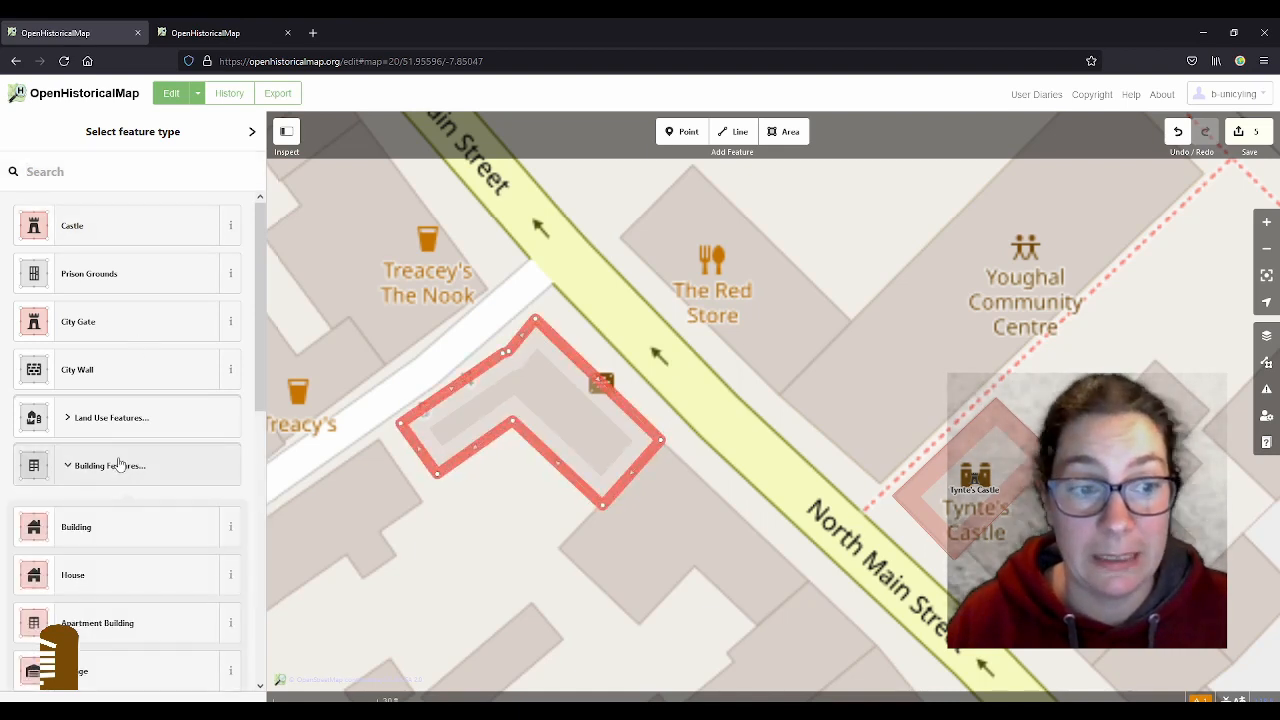
left_click(115, 626)
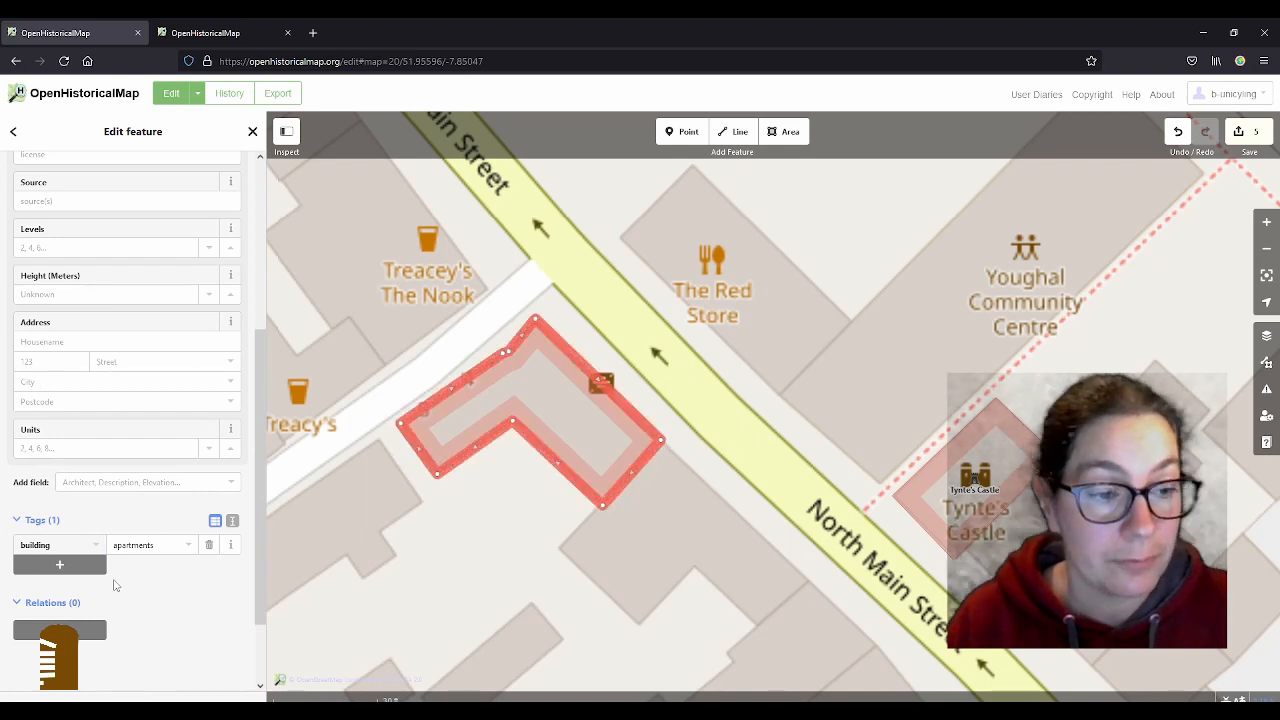
scroll(72, 272, "up", 3)
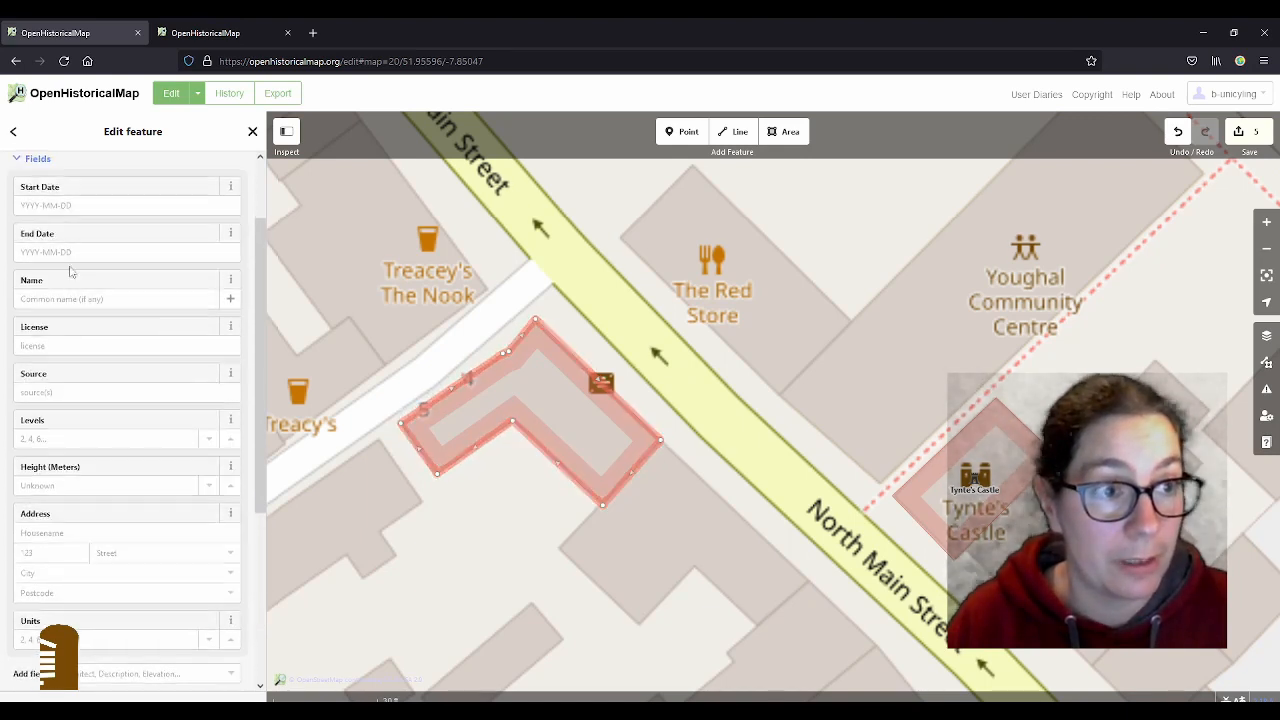
left_click(69, 202)
type("1602")
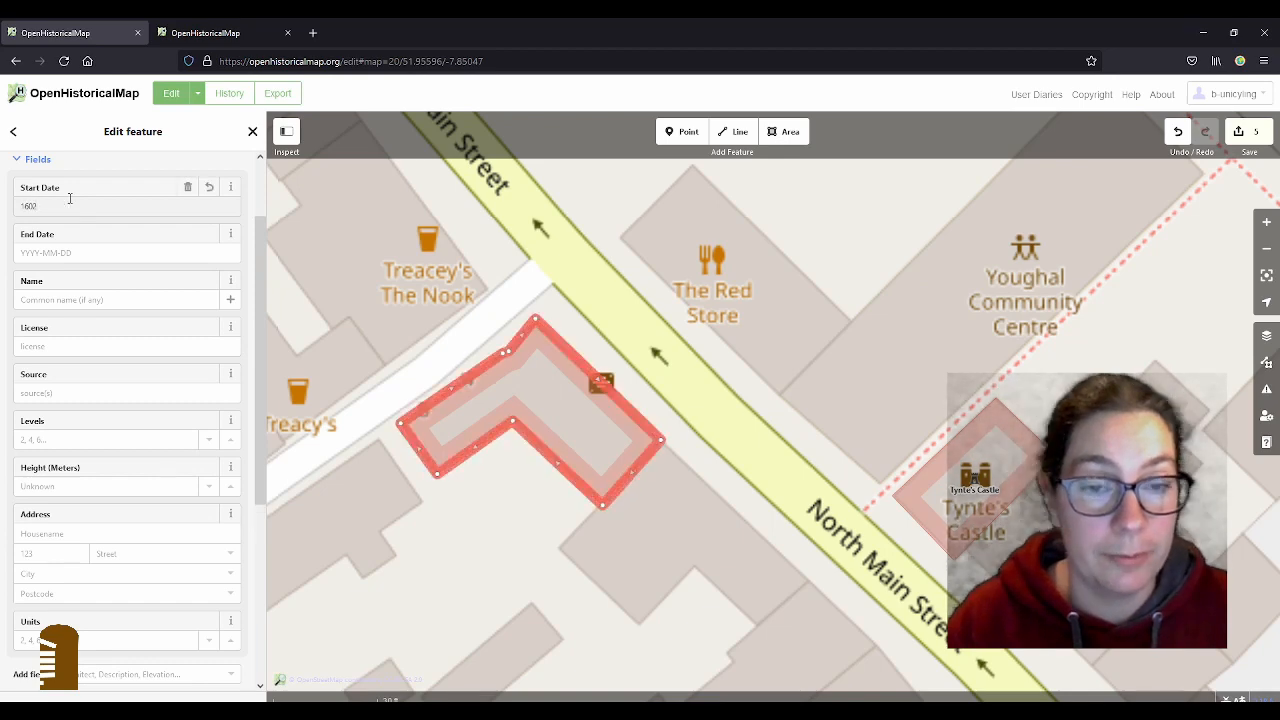
- Check the construction date of the Alms Houses in the Youghal Wikipedia article
key("alt+Tab")
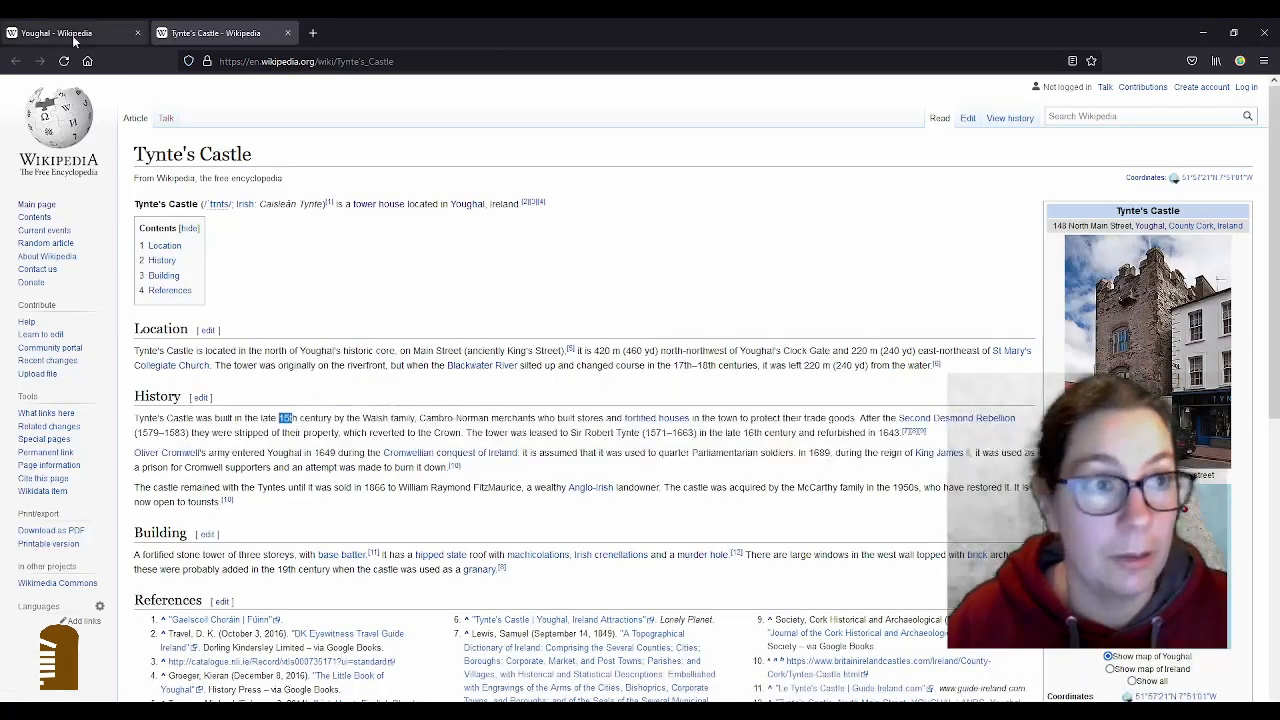
left_click(82, 30)
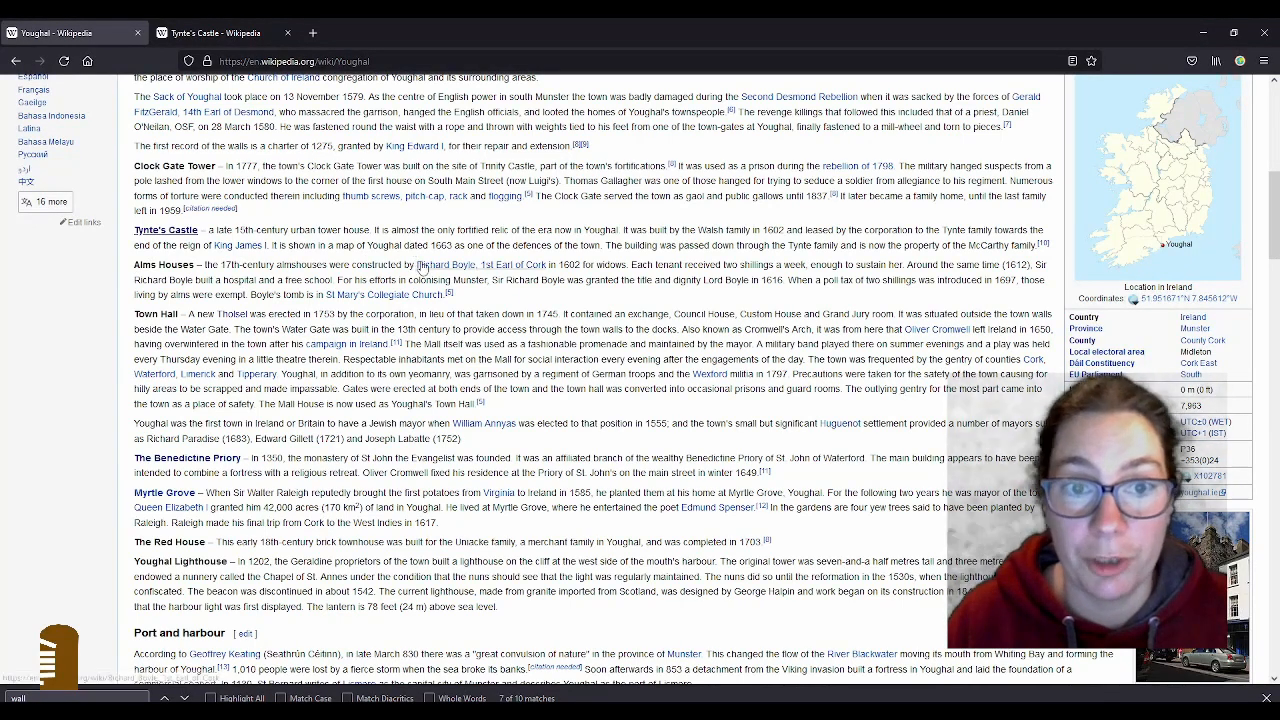
mouse_move(520, 270)
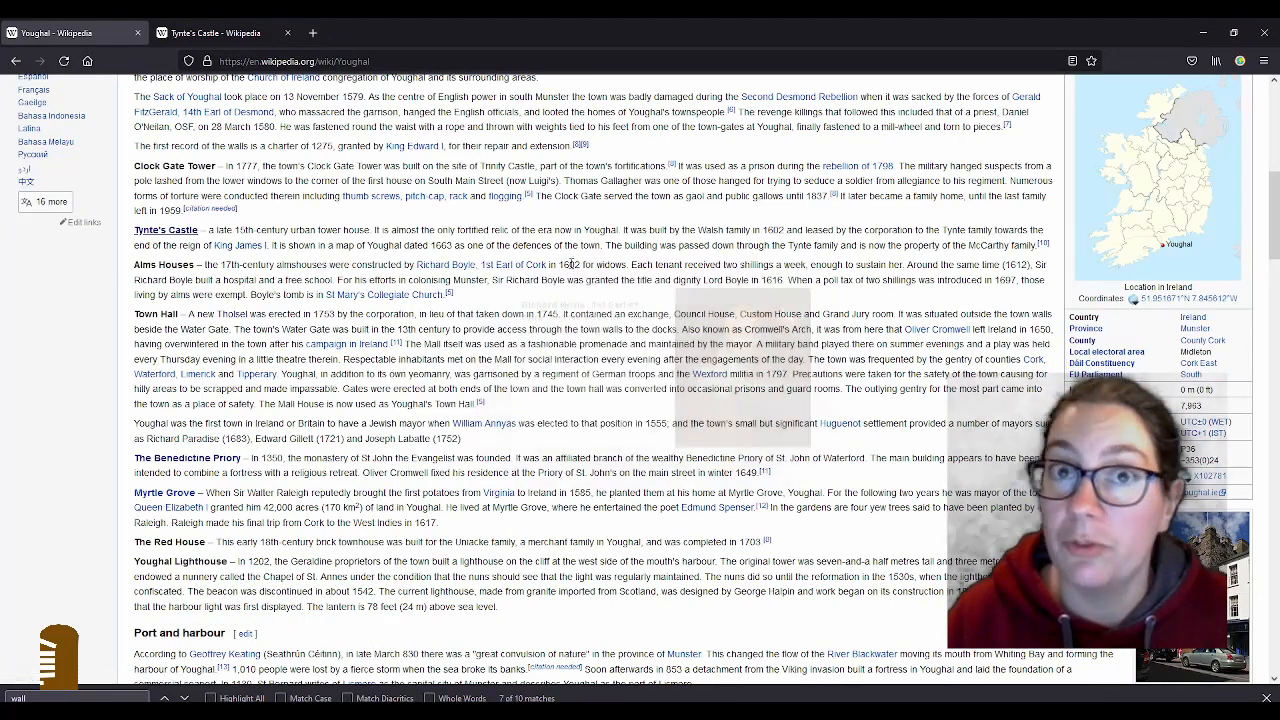
left_click_drag(569, 265, 580, 265)
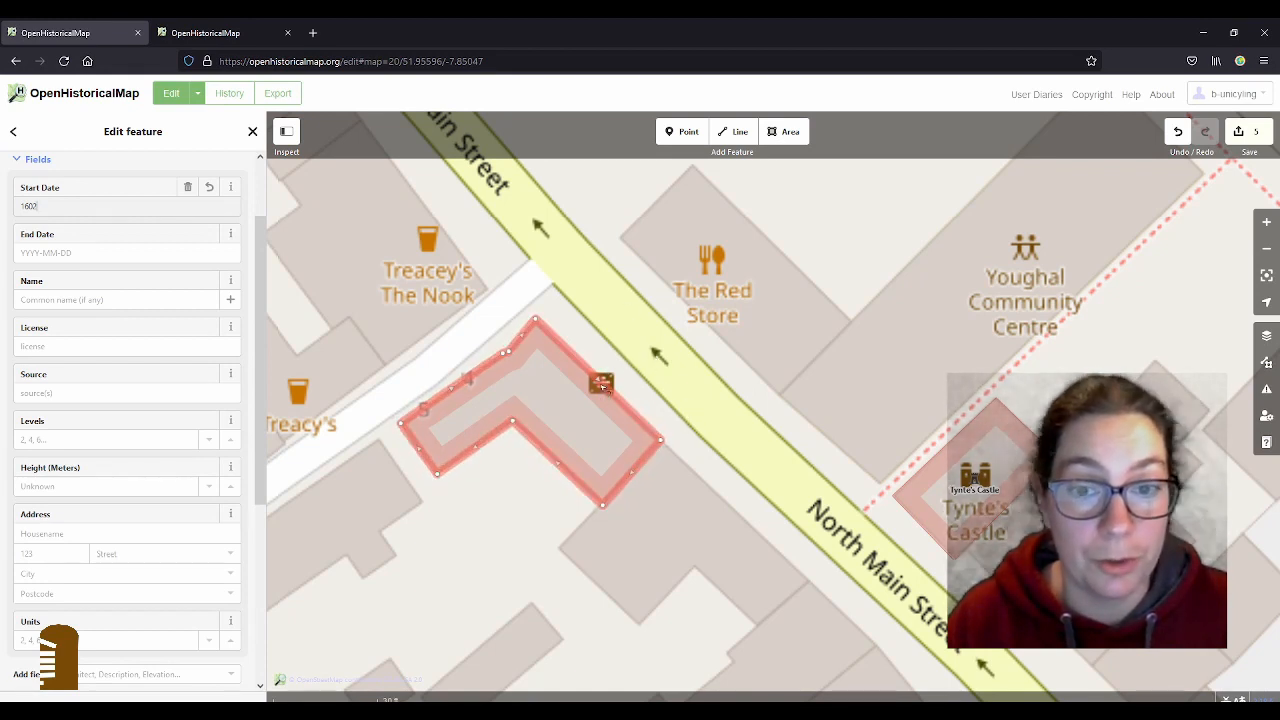
- Open openstreetmap.org in the second OpenHistoricalMap browser tab, replacing the page there
left_click(221, 35)
left_click(265, 62)
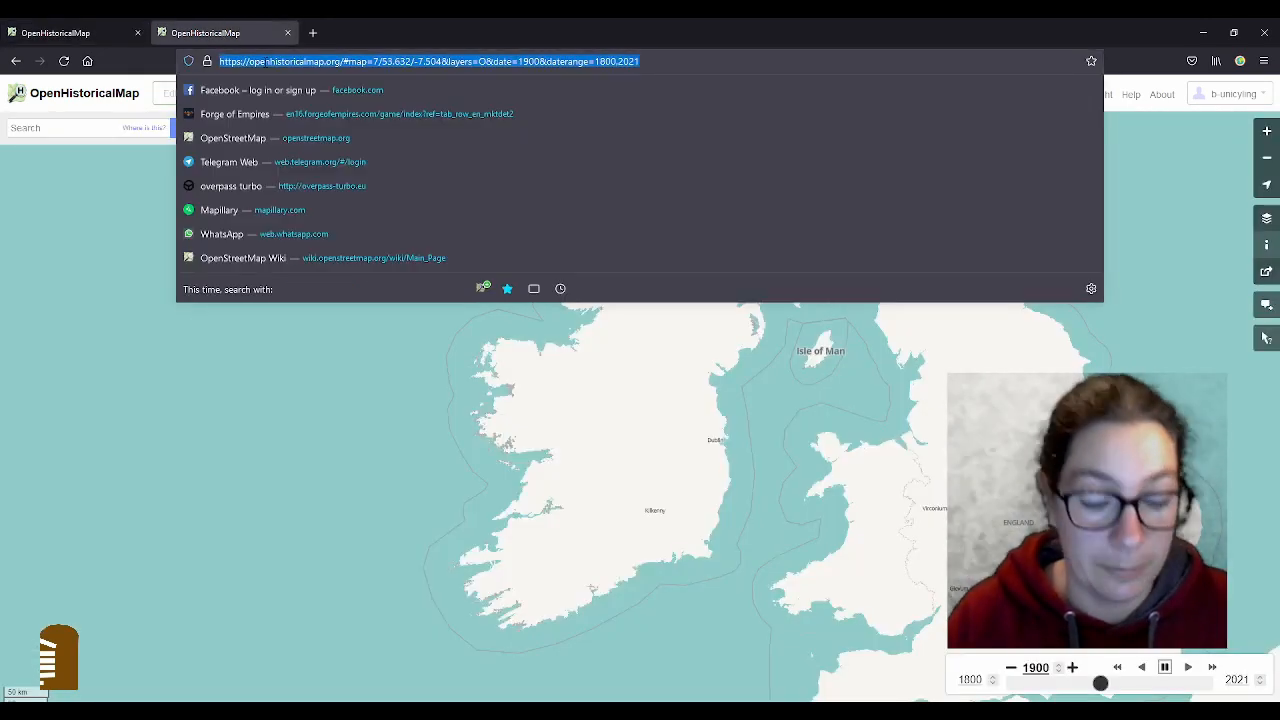
type("opem")
key("BackSpace")
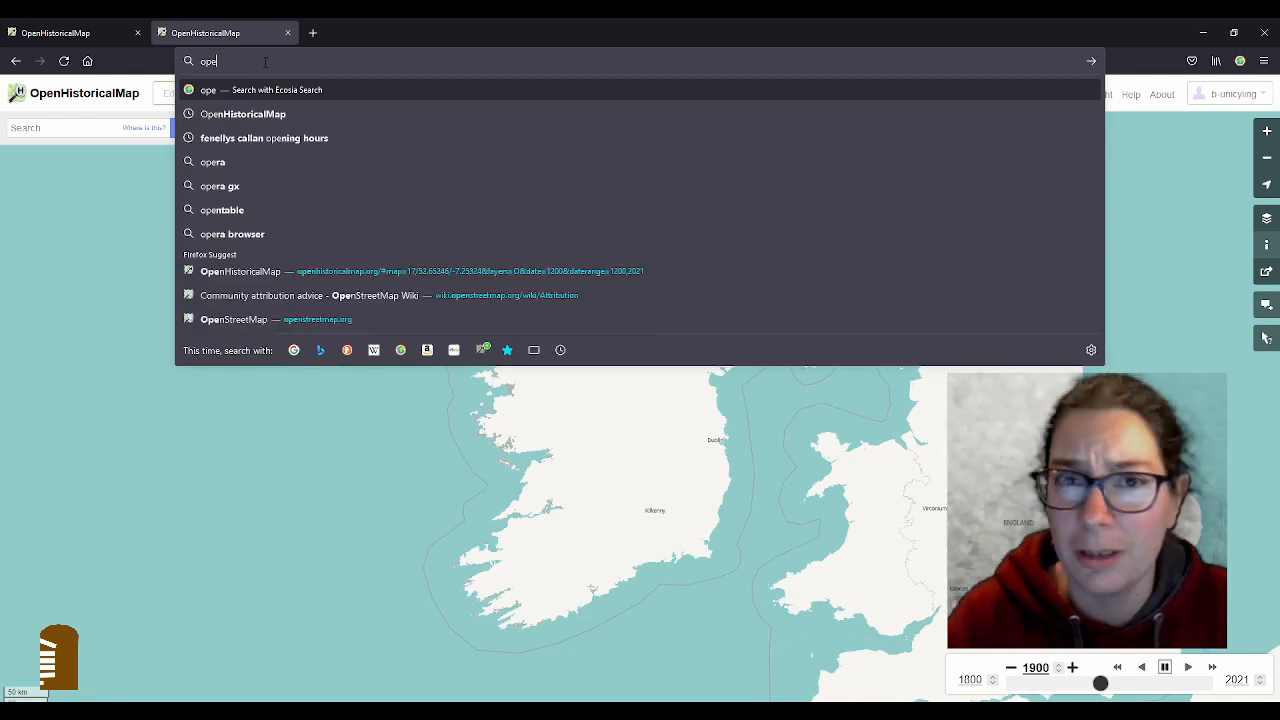
type("nstreetmap.org/")
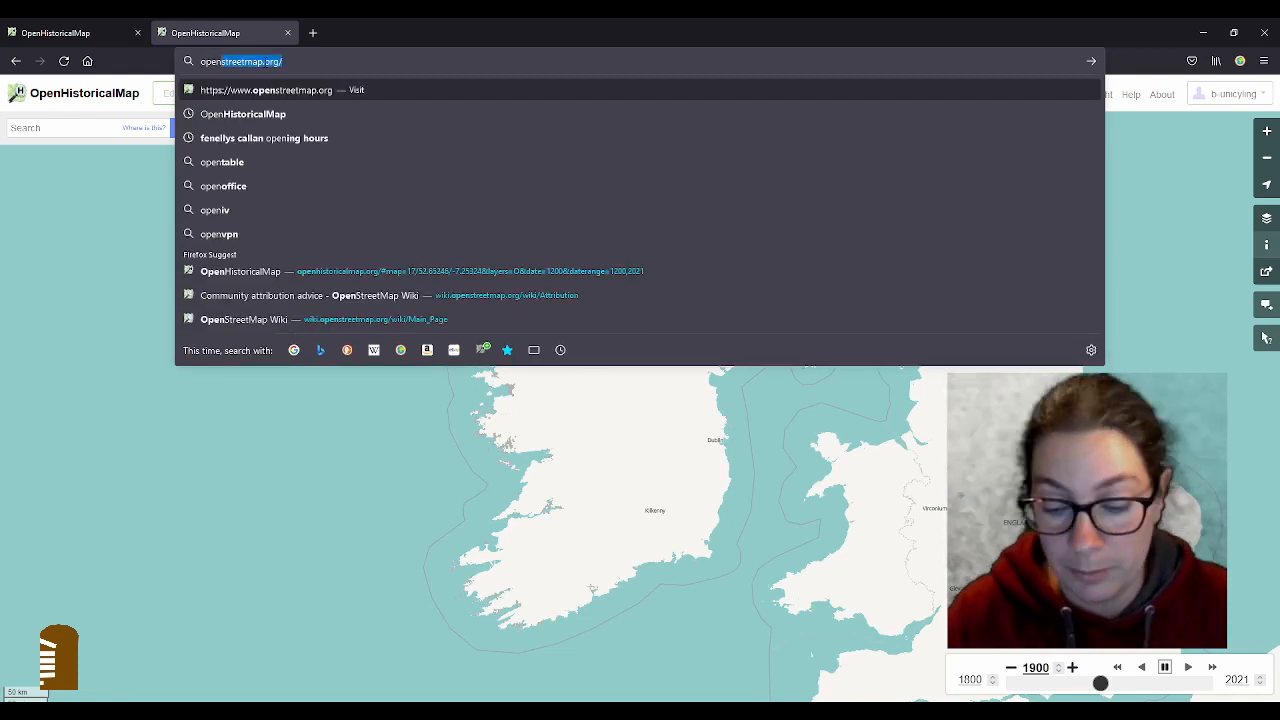
key("Return")
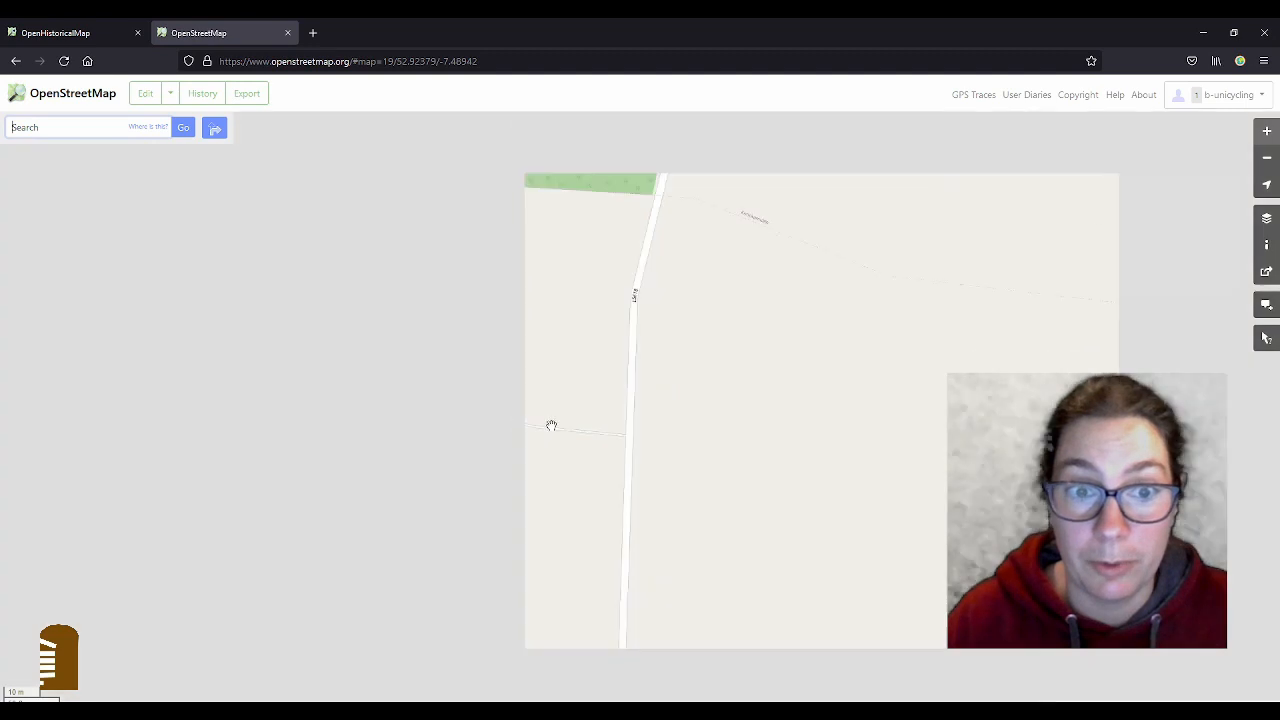
- Search OpenStreetMap for Youghal
scroll(551, 425, "down", 3)
left_click(108, 131)
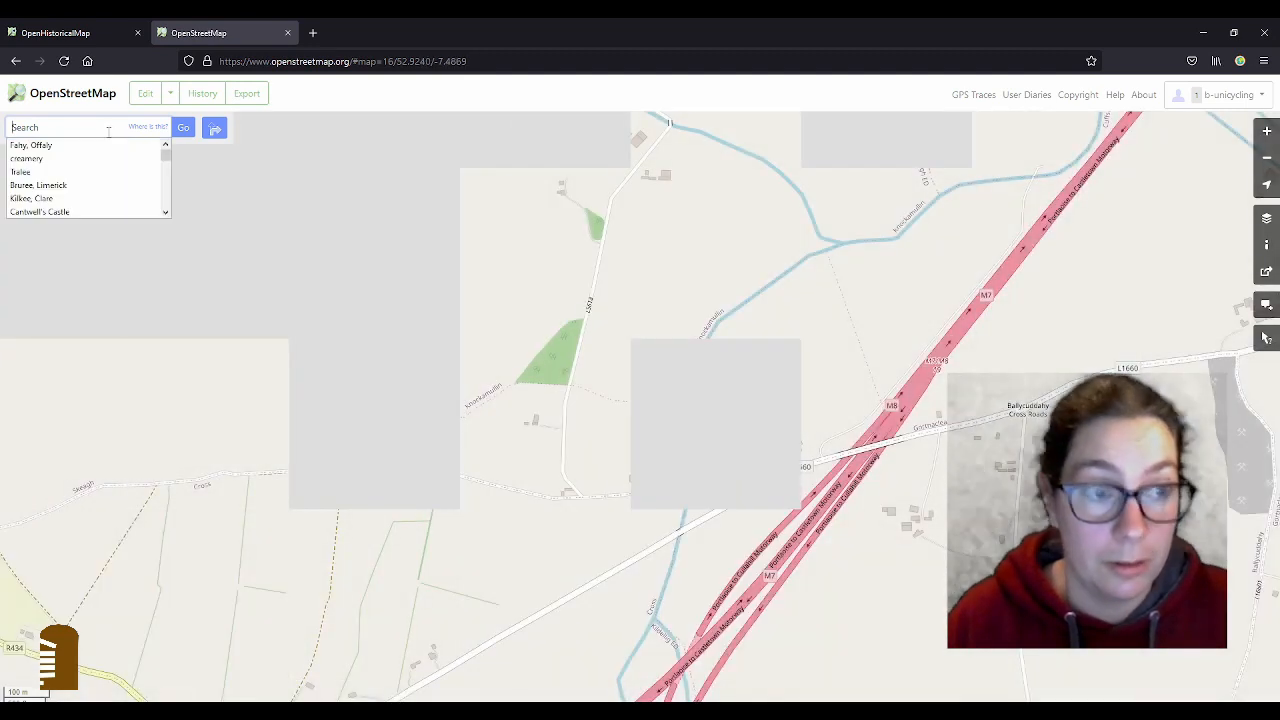
type("Y")
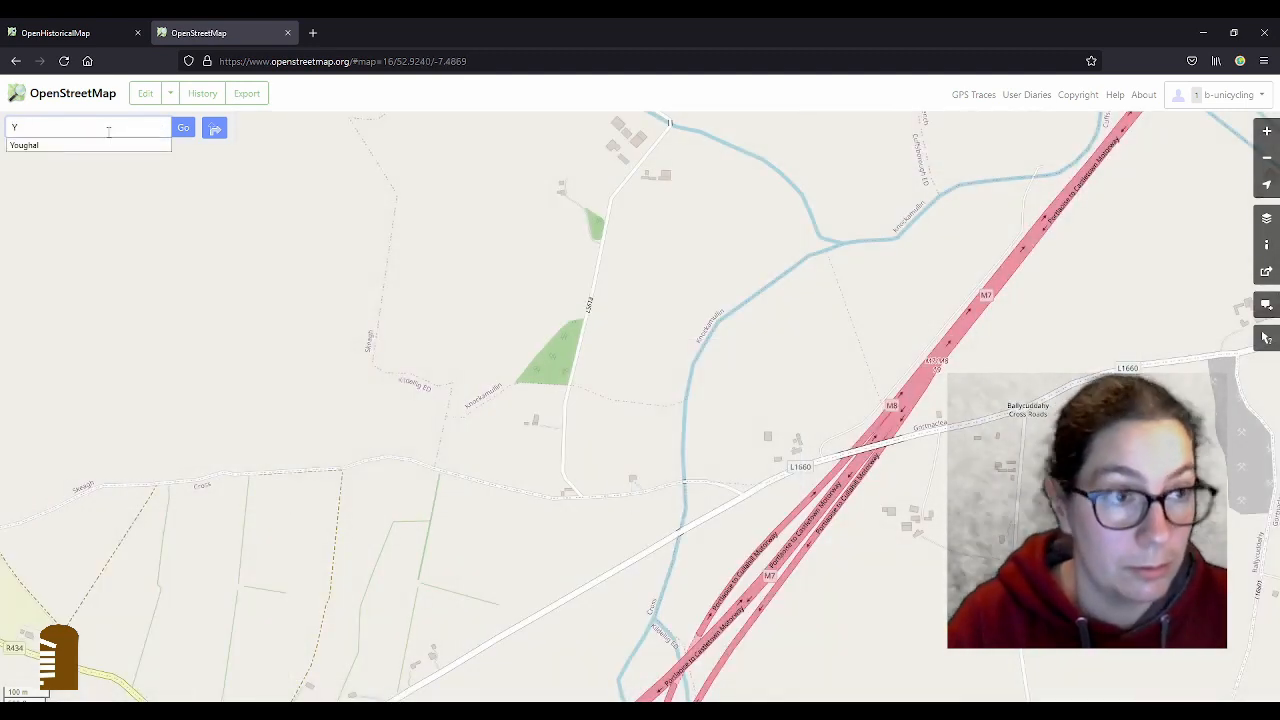
type("oughal")
key("Return")
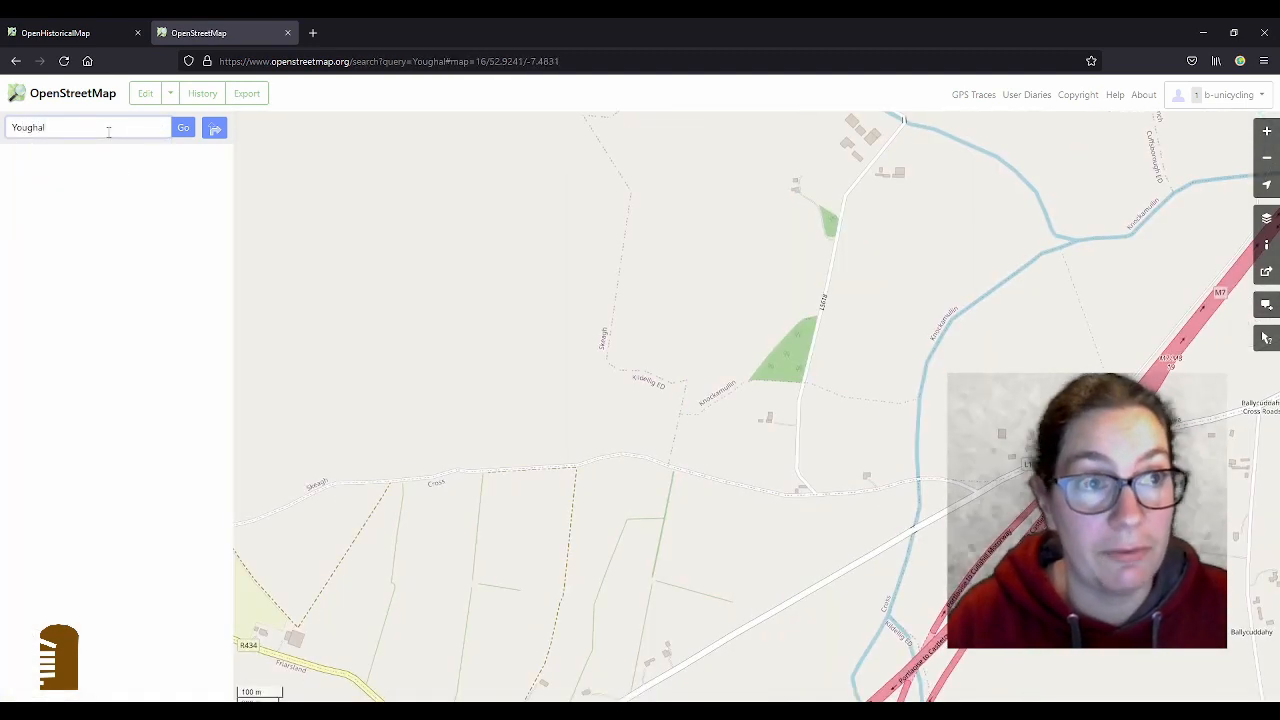
- Locate the almshouses' corner at North Main Street and Church Street on the OpenStreetMap map of Youghal
left_click(55, 33)
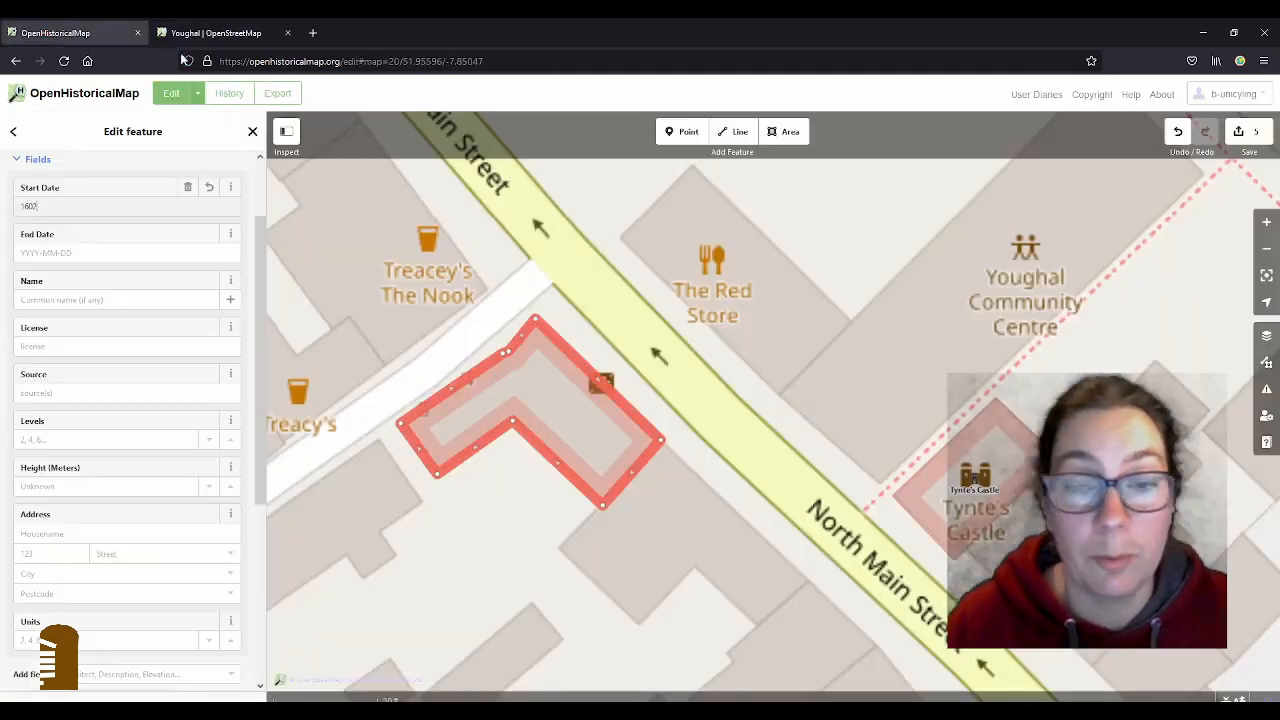
left_click(243, 37)
scroll(768, 378, "up", 3)
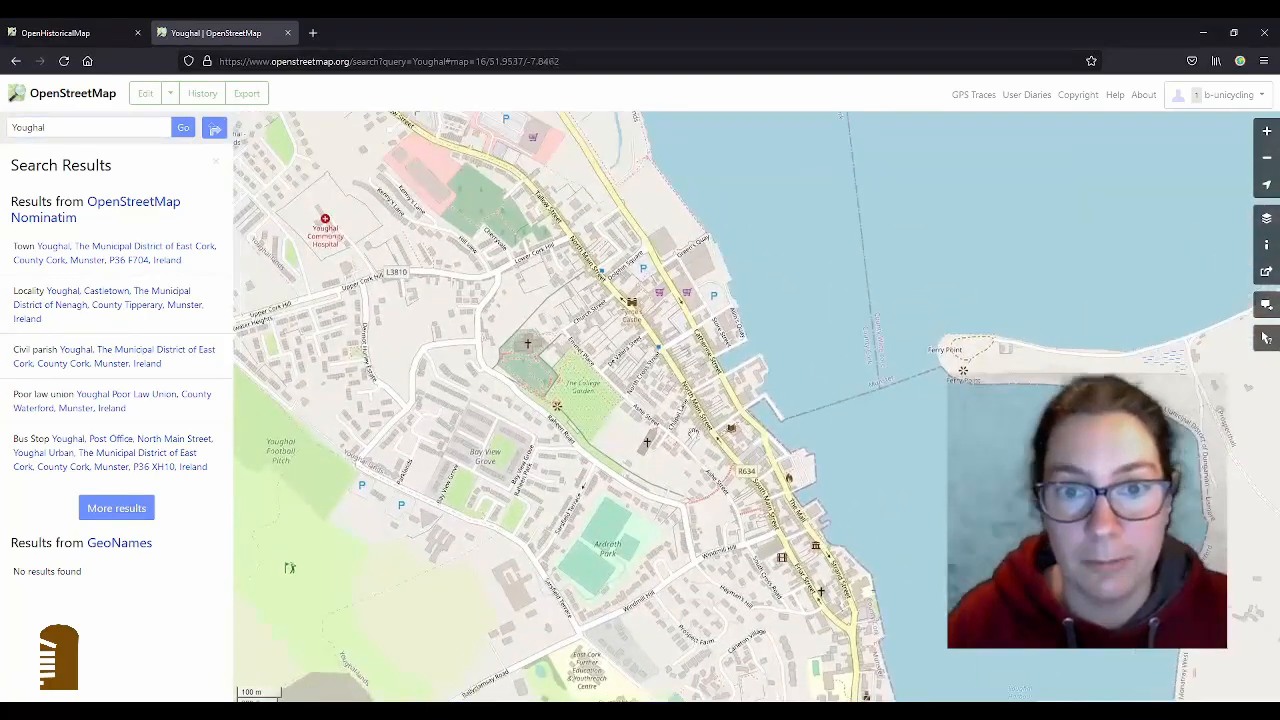
scroll(590, 250, "up", 2)
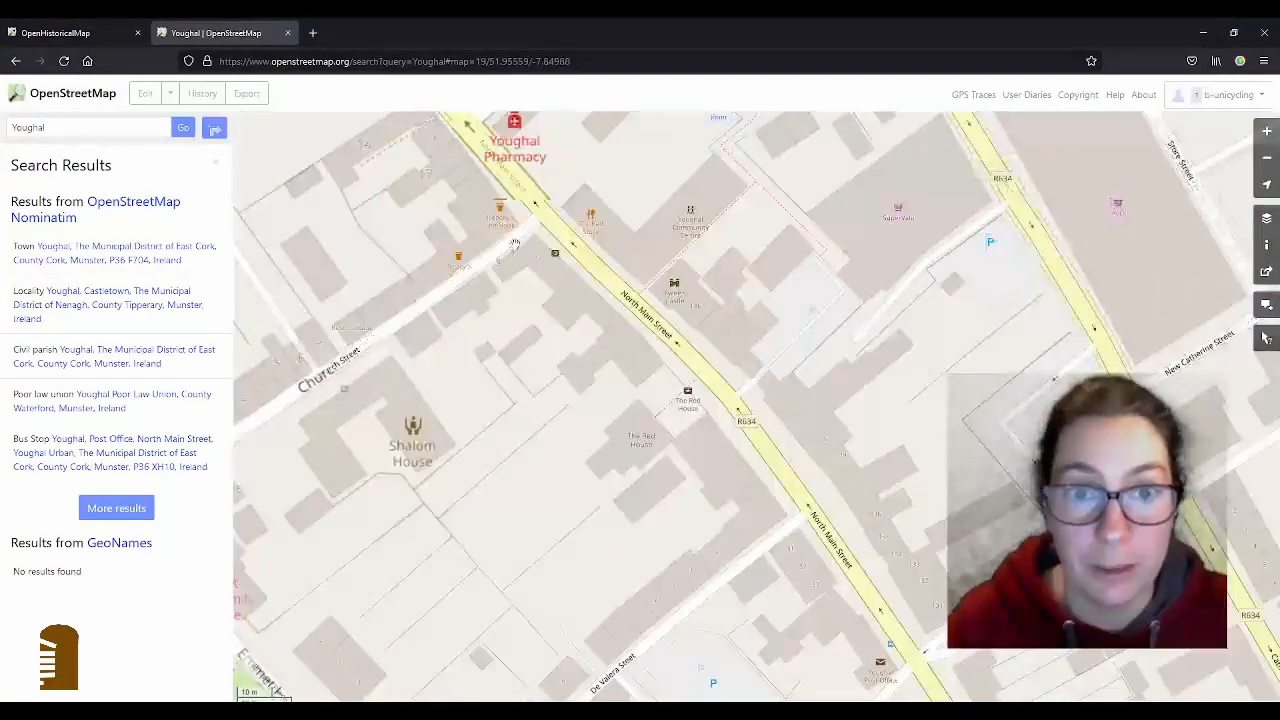
left_click_drag(508, 212, 551, 269)
left_click(215, 165)
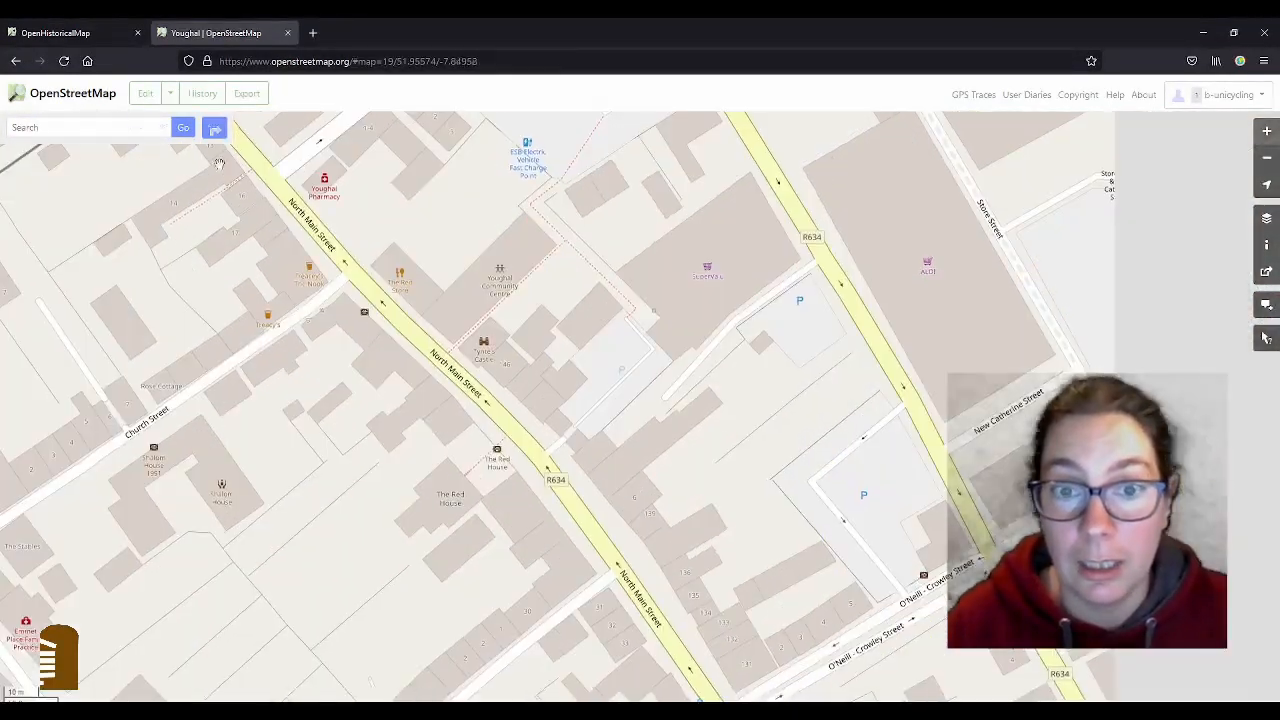
left_click_drag(318, 337, 580, 371)
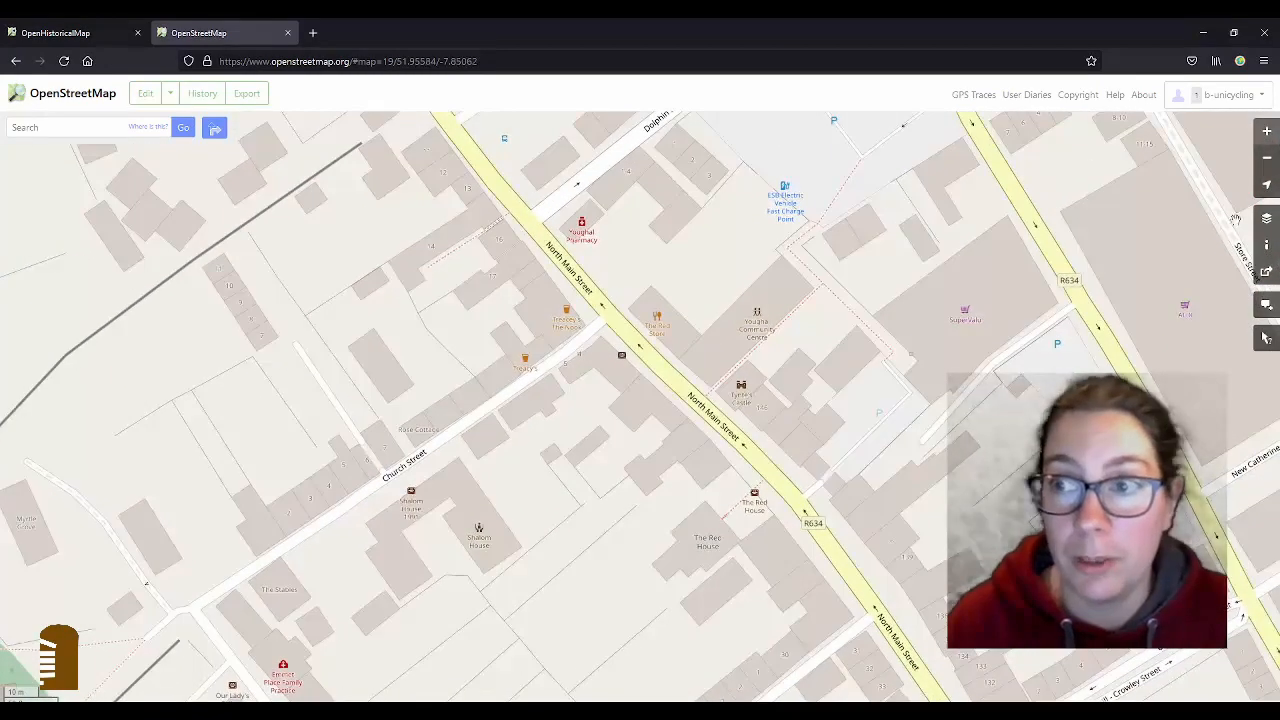
- Show the map data overlay and inspect the tags of the memorial plaque node on North Main Street at the Church Street corner
left_click(1267, 220)
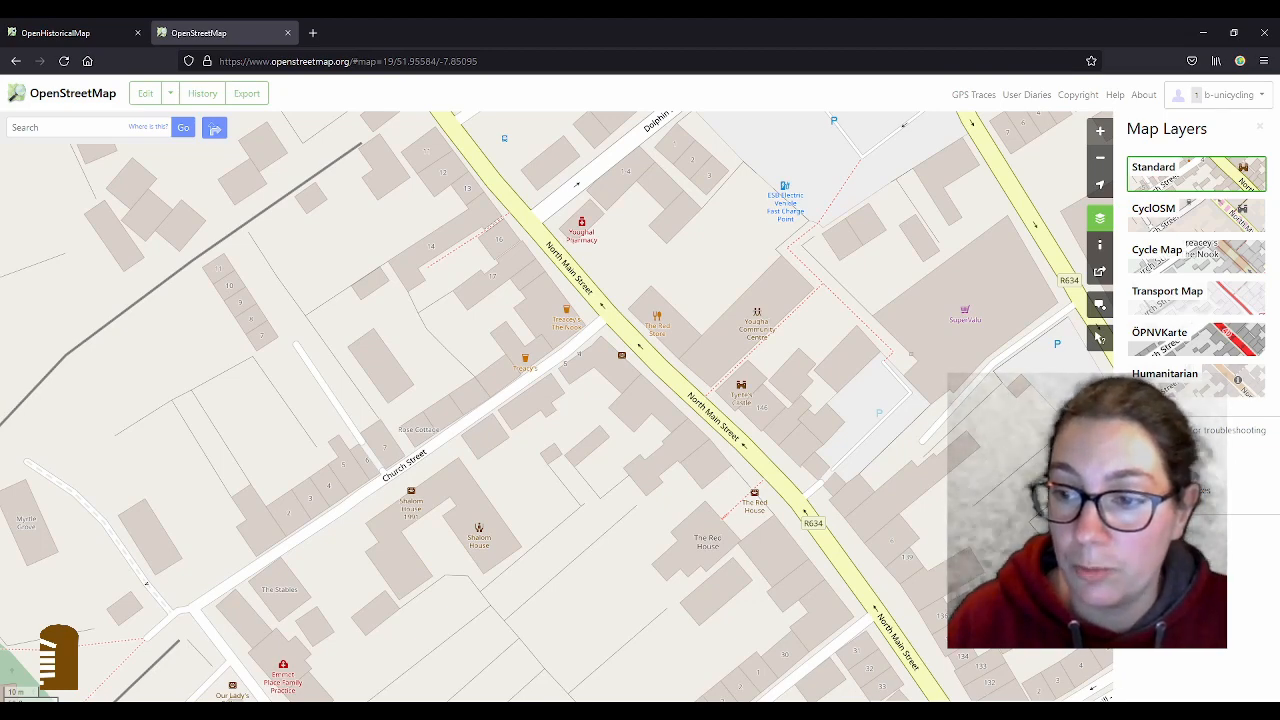
left_click(1137, 470)
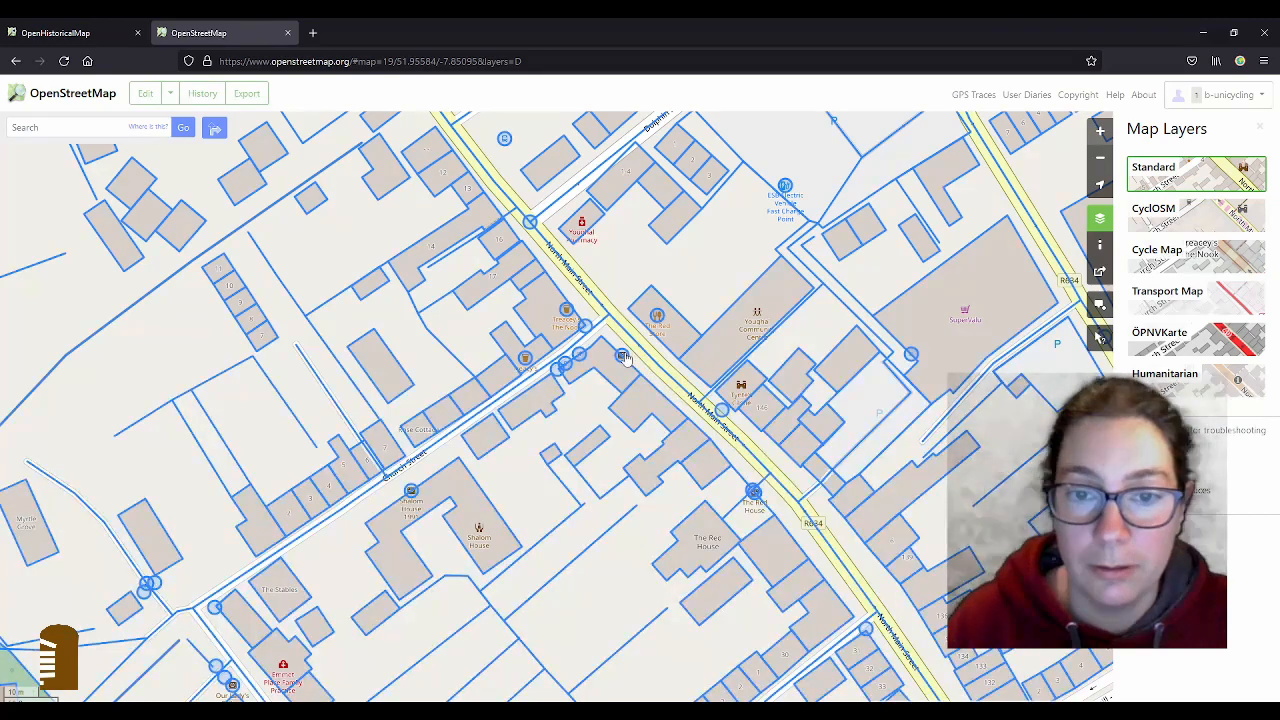
left_click(622, 357)
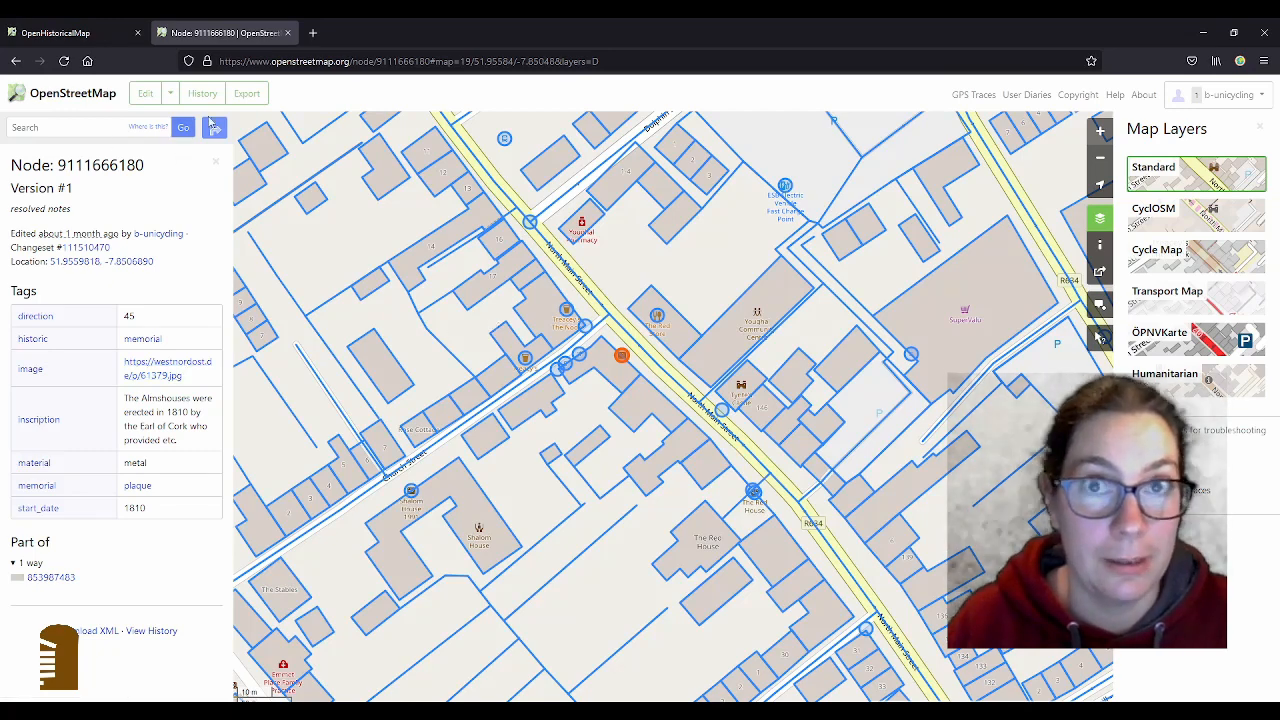
- Back in OpenHistoricalMap, add a note tag to the L-shaped apartment building reading "Built in 1810 according to plaque."
left_click(57, 35)
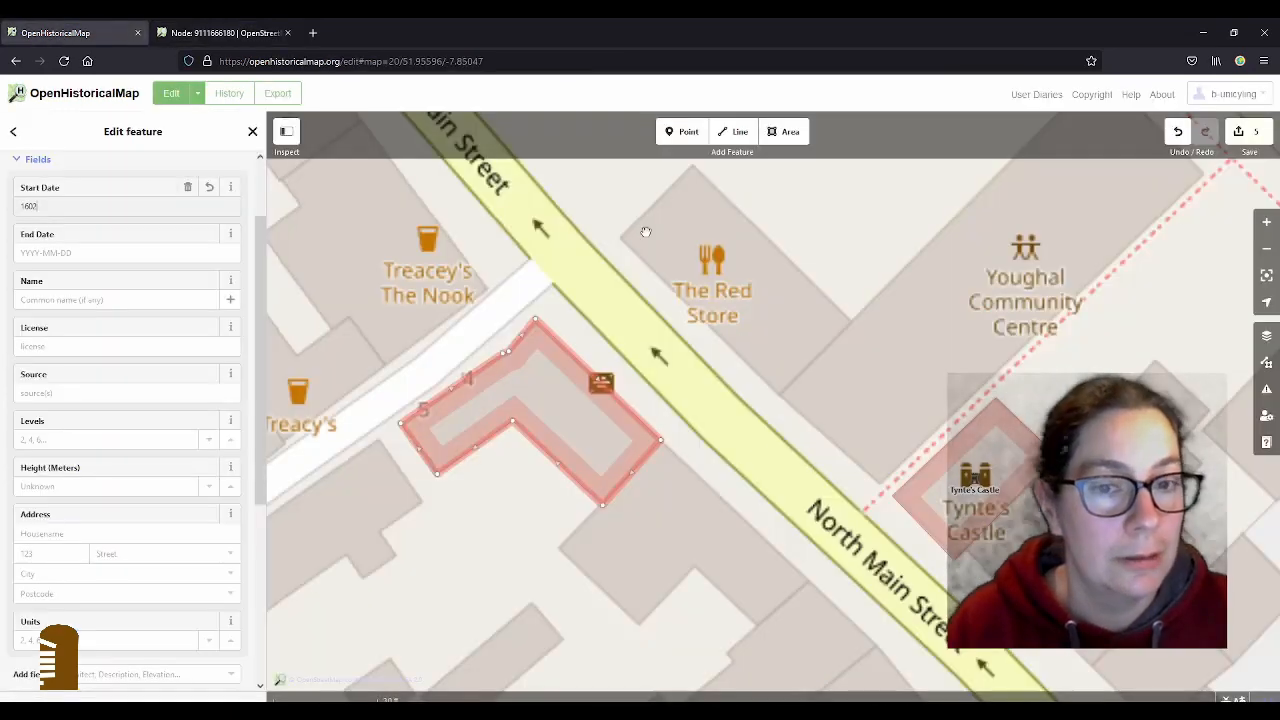
left_click(595, 571)
scroll(580, 520, "down", 5)
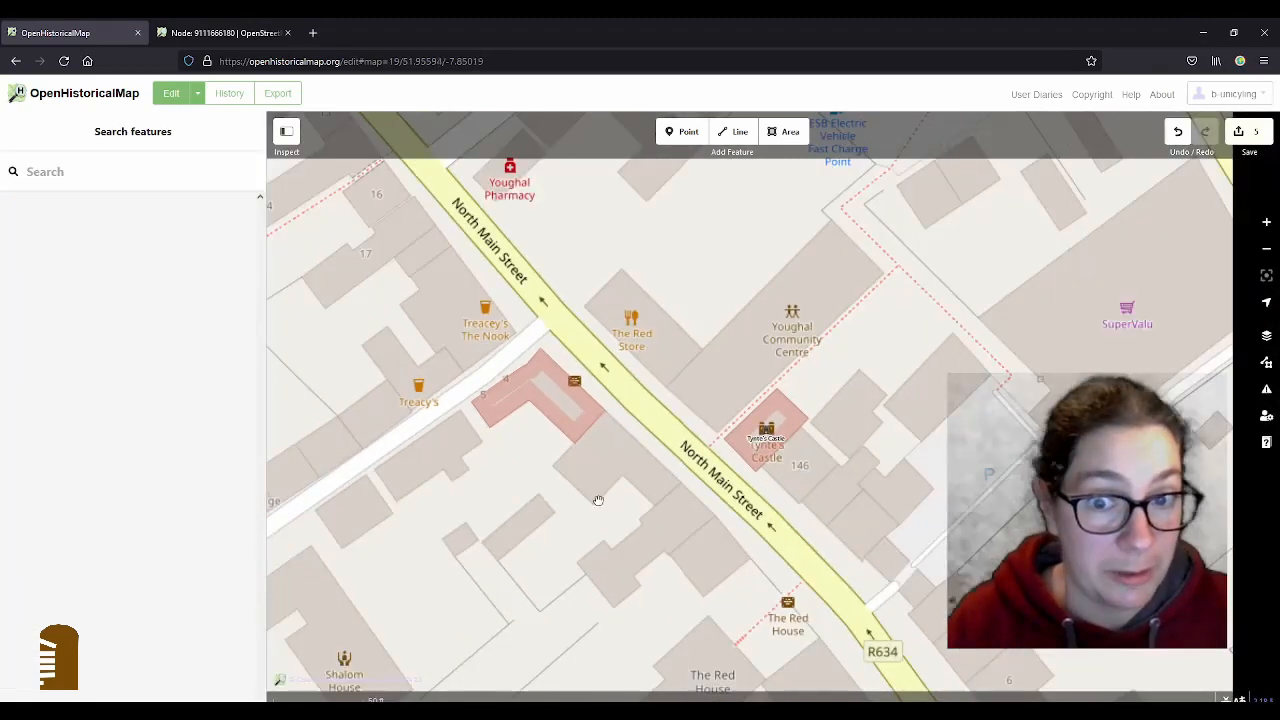
scroll(598, 500, "down", 3)
left_click(556, 432)
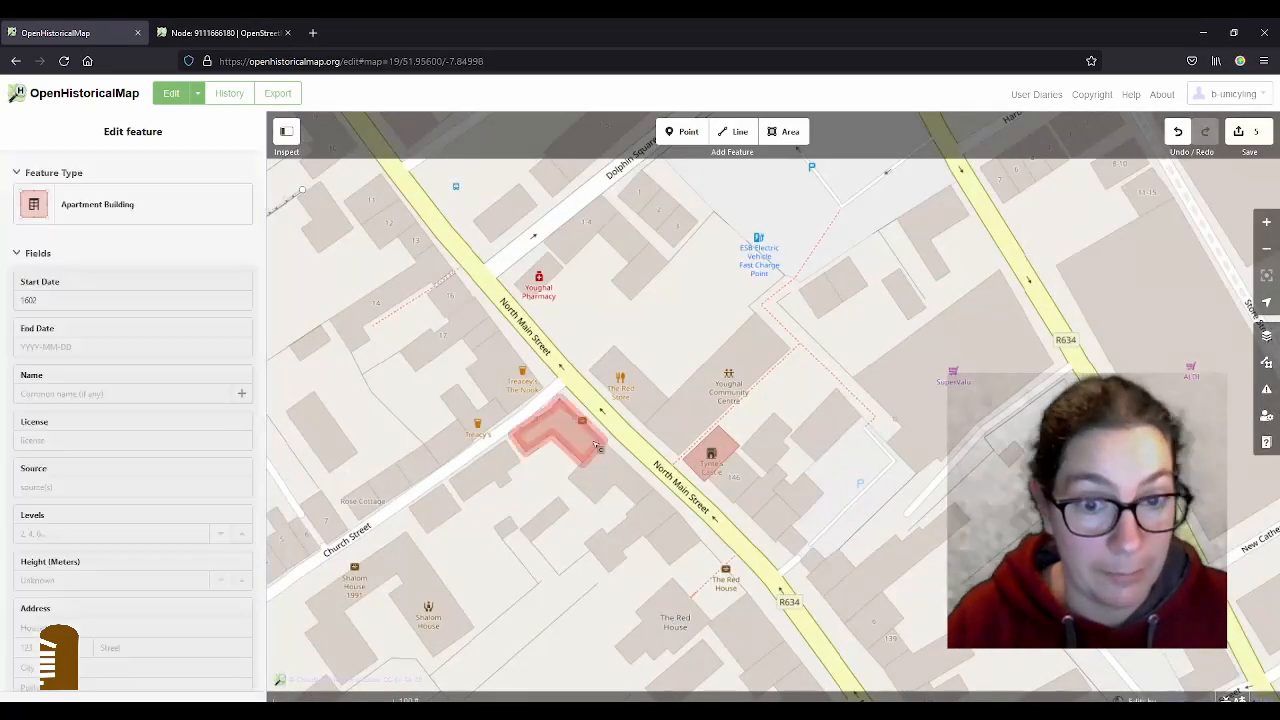
scroll(100, 500, "down", 5)
left_click(85, 525)
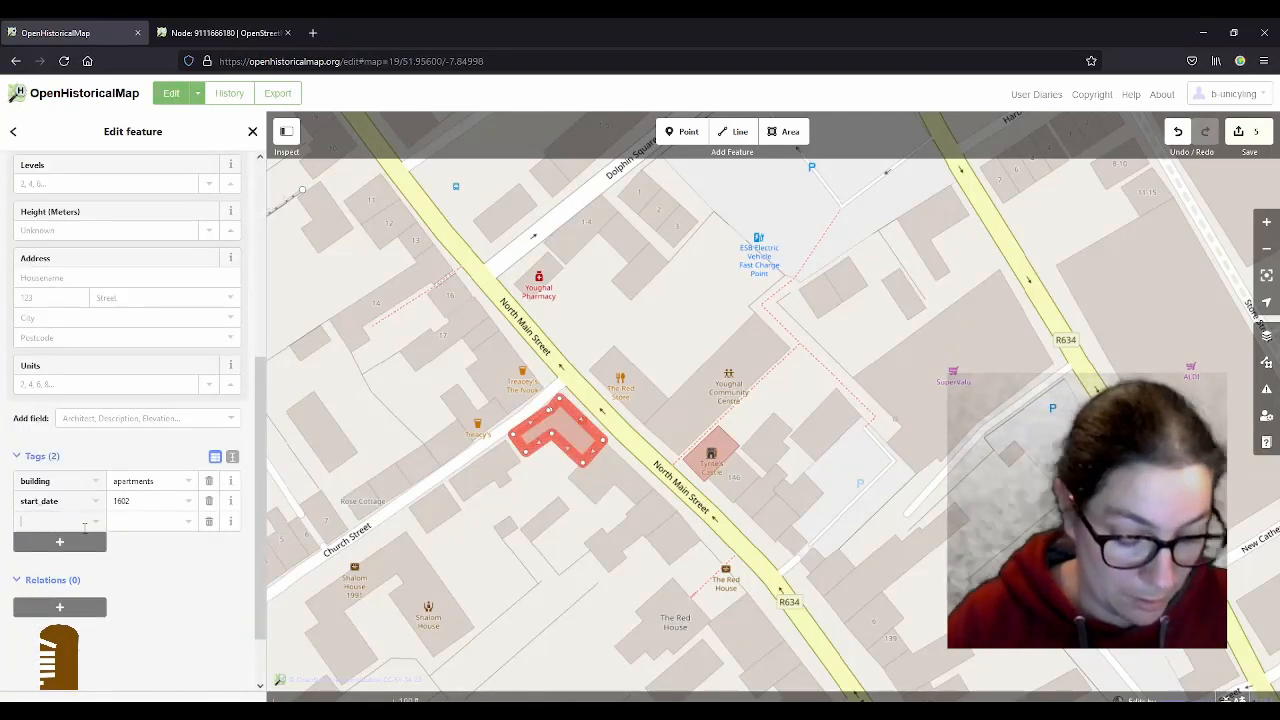
type("note")
key("Tab")
type("Bui")
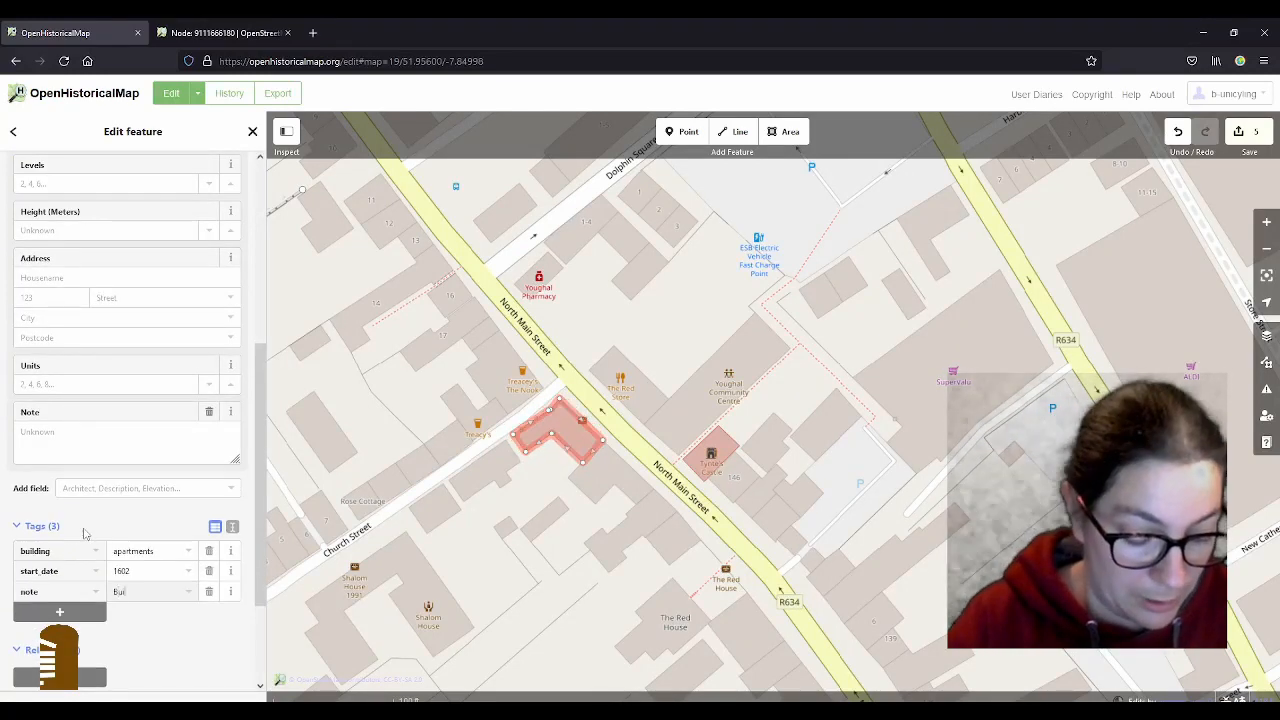
type("lt in 1810")
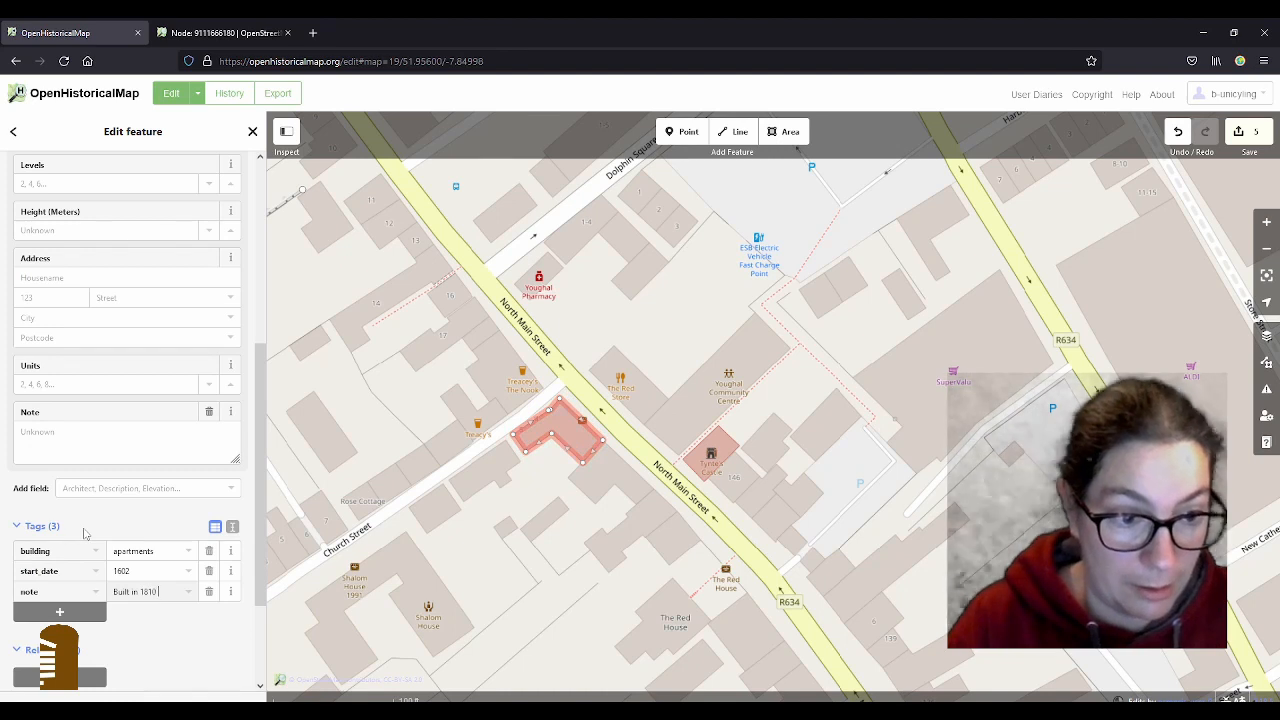
type(" according to pla")
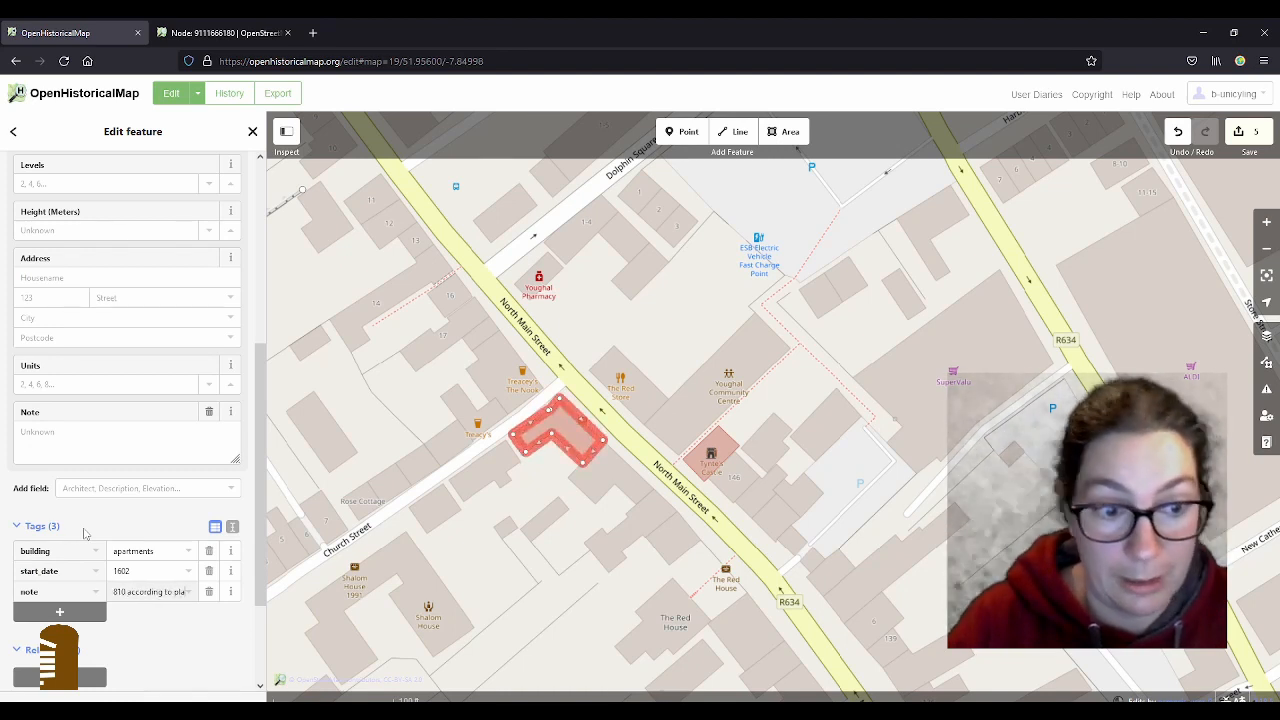
type("que,")
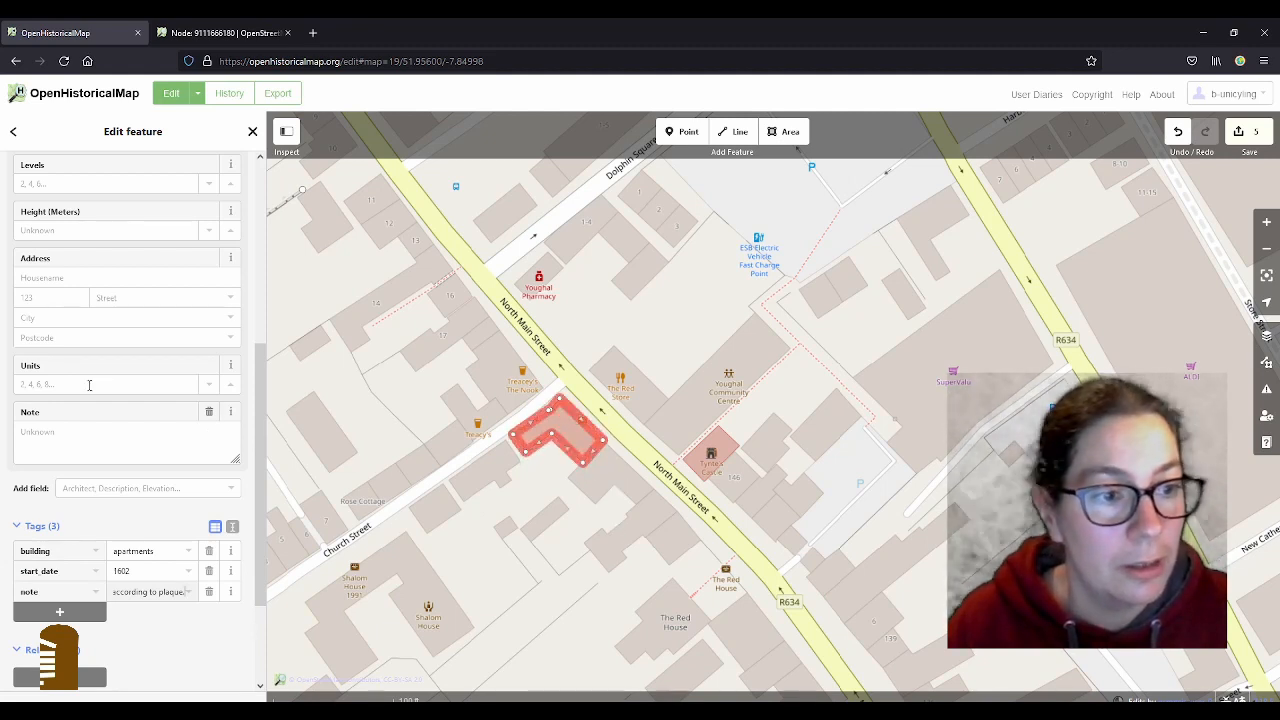
- Set the L-shaped building's address city to Youghal and its name to Almshouses
left_click(88, 321)
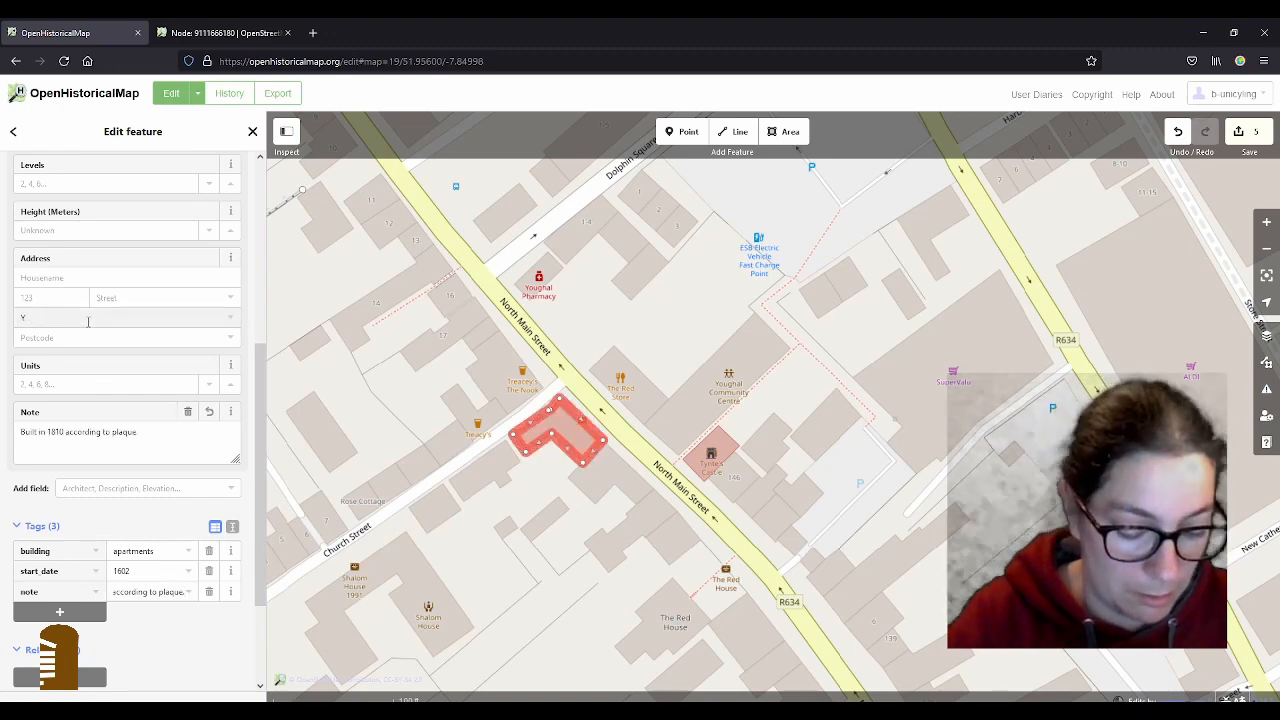
left_click(388, 336)
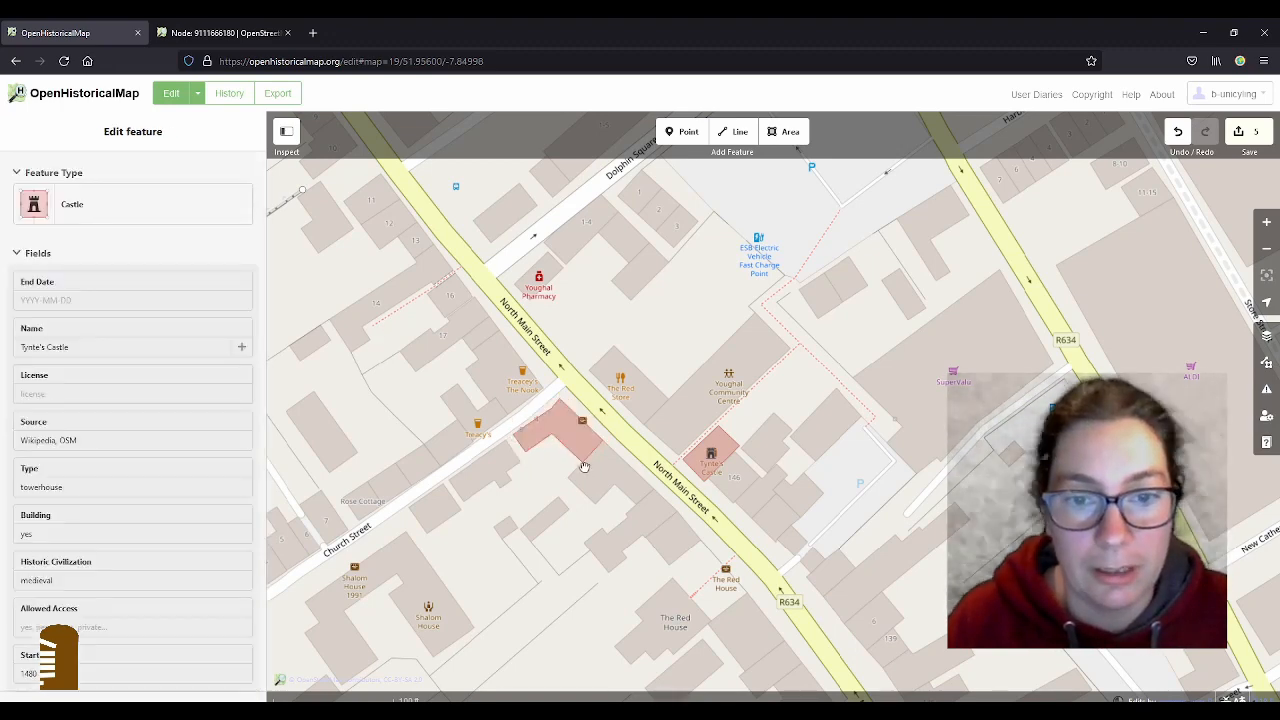
left_click(592, 444)
scroll(125, 278, "up", 5)
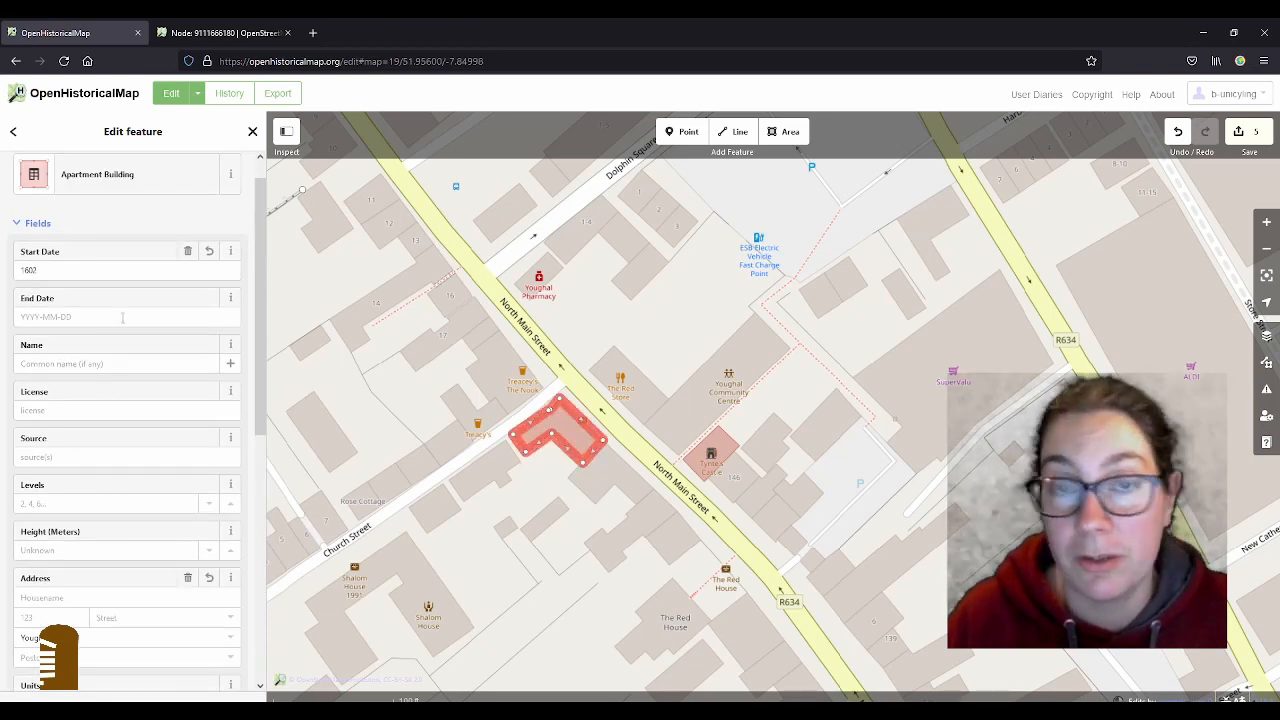
left_click(120, 363)
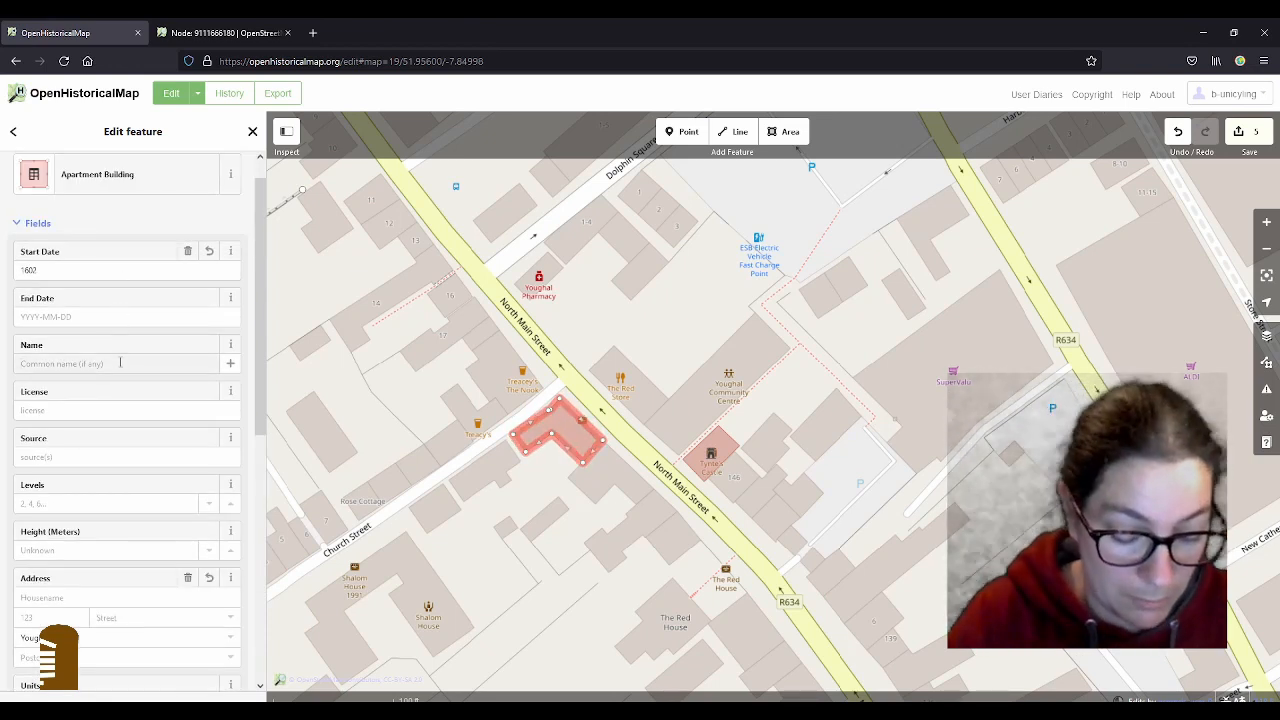
type("Almshouses")
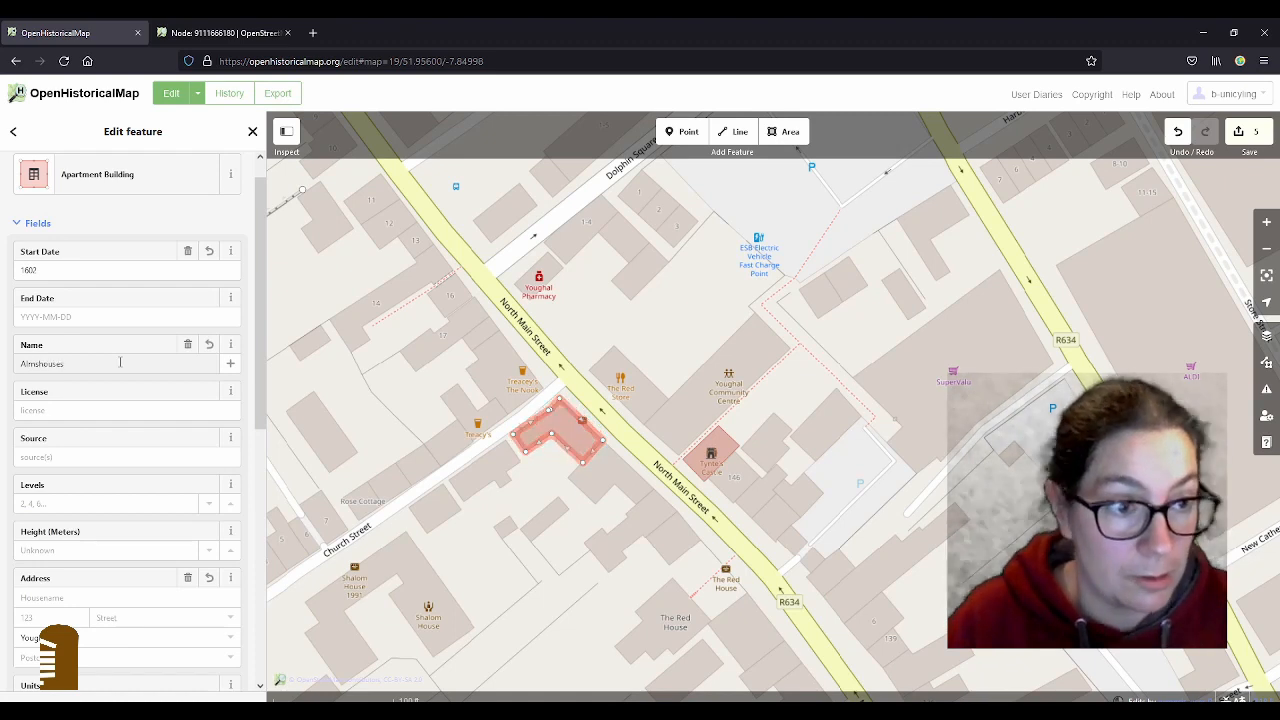
- Enter "Wikipedia;plaque" as the source of the Almshouses building
scroll(135, 410, "down", 1)
left_click(84, 395)
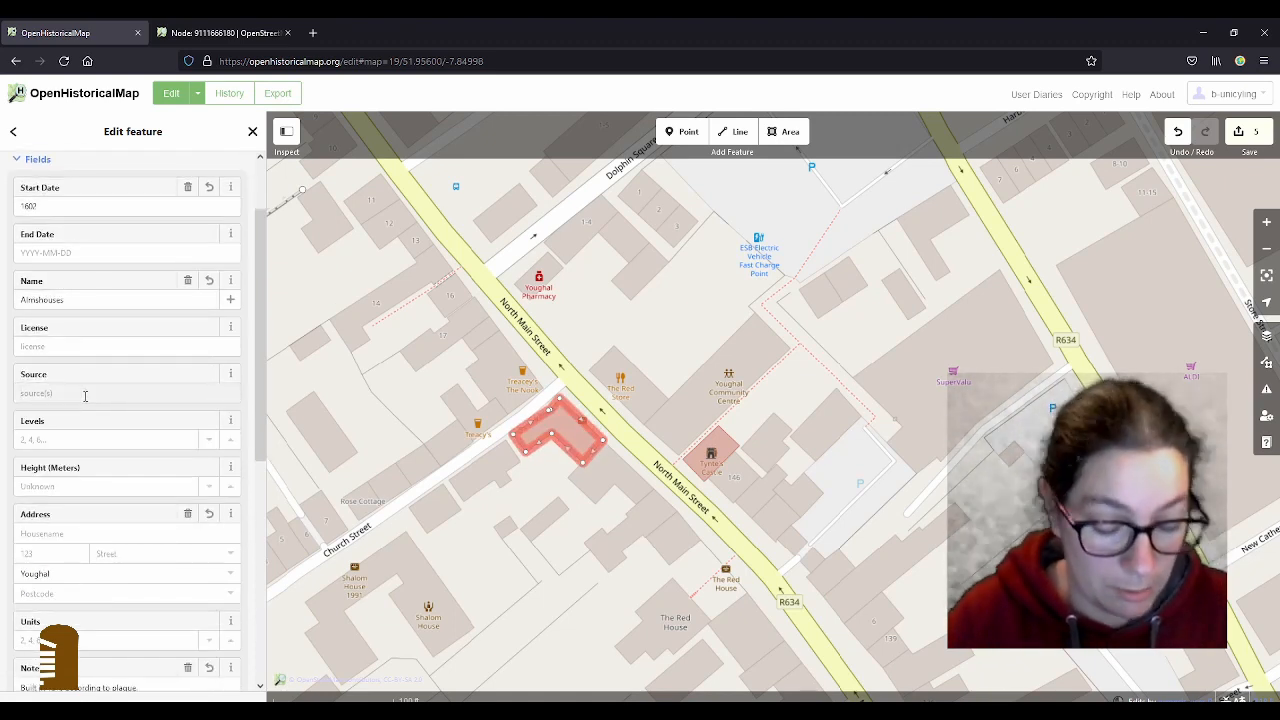
type("Wikipedia;plaque")
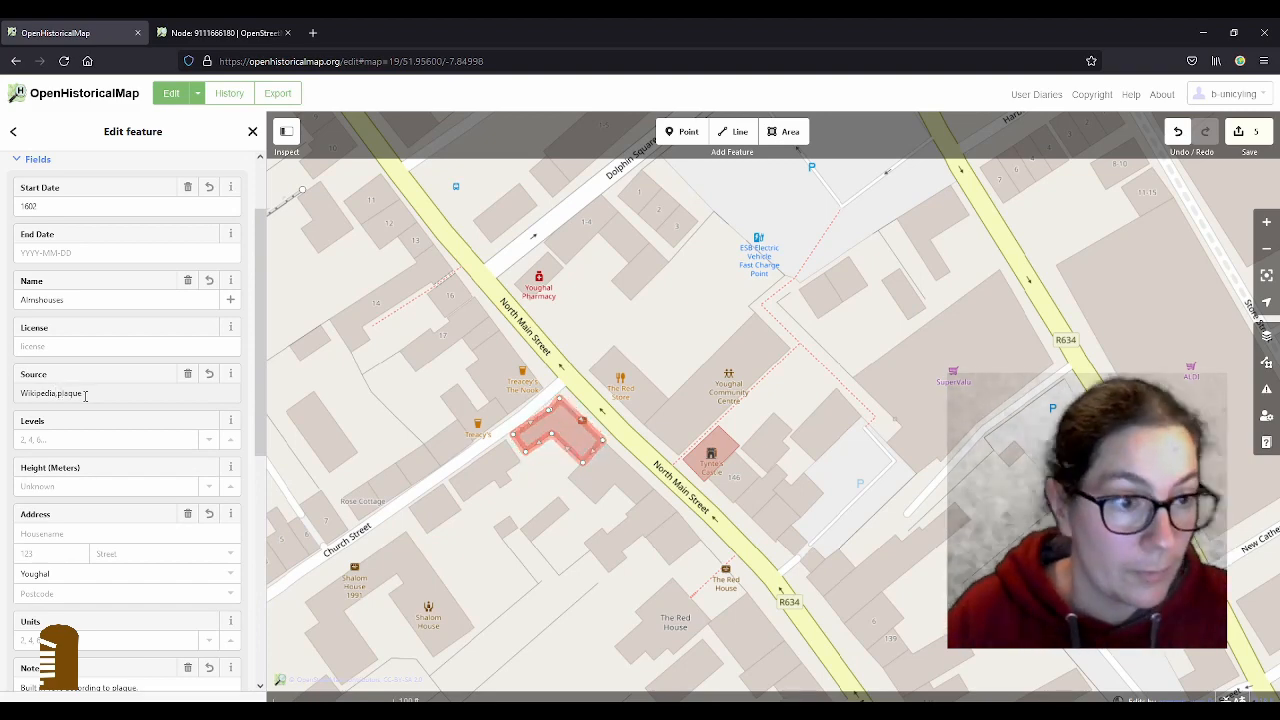
- Set the number of units in the Almshouses building to 5
scroll(128, 413, "down", 5)
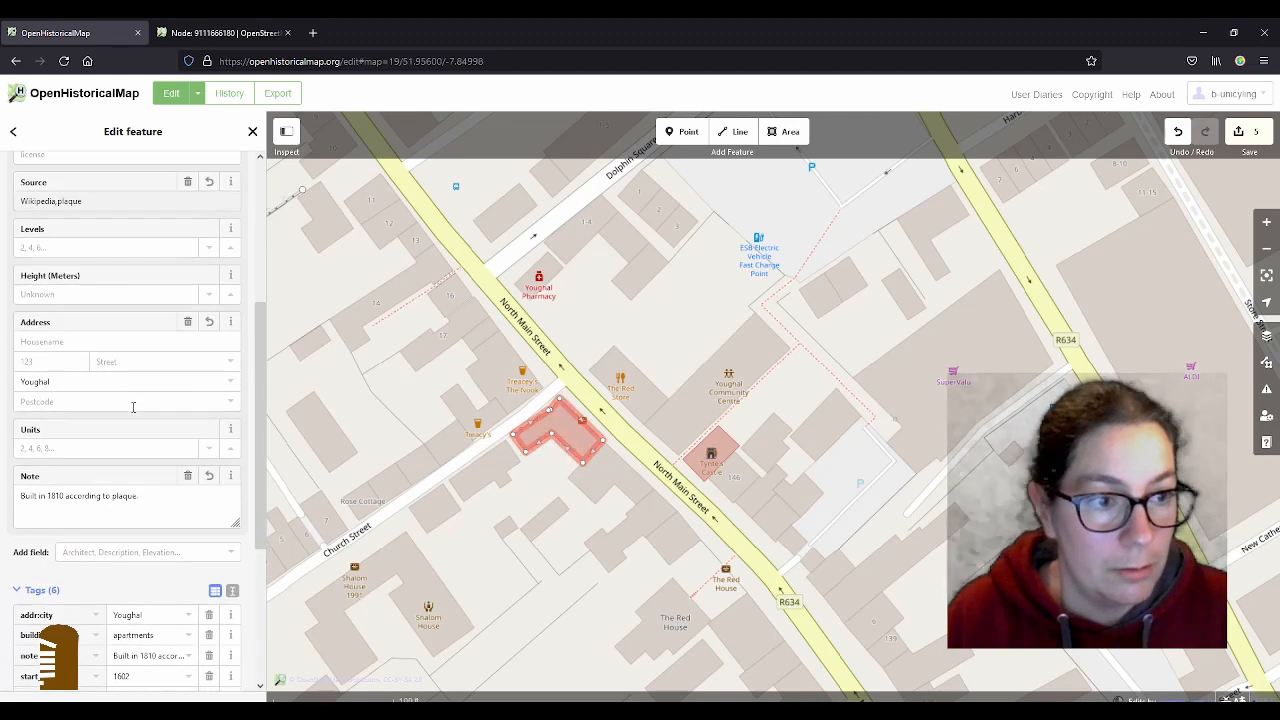
left_click(81, 321)
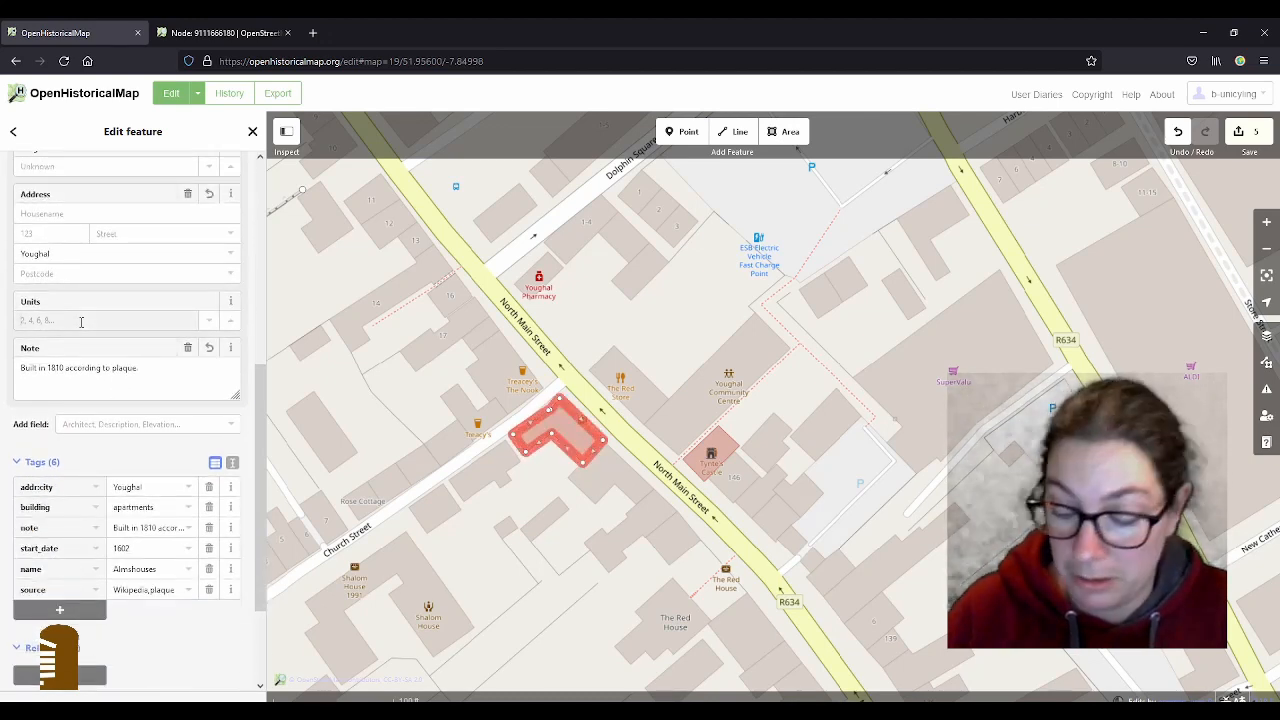
type("5")
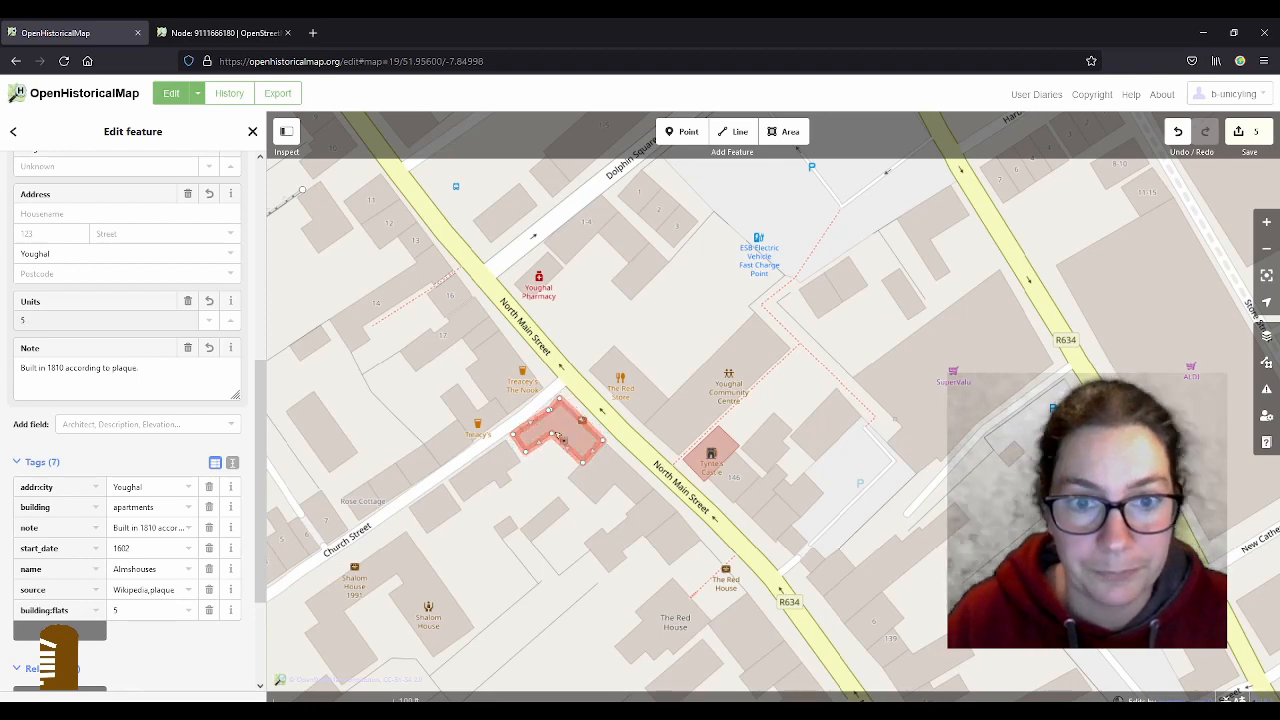
scroll(558, 436, "up", 5)
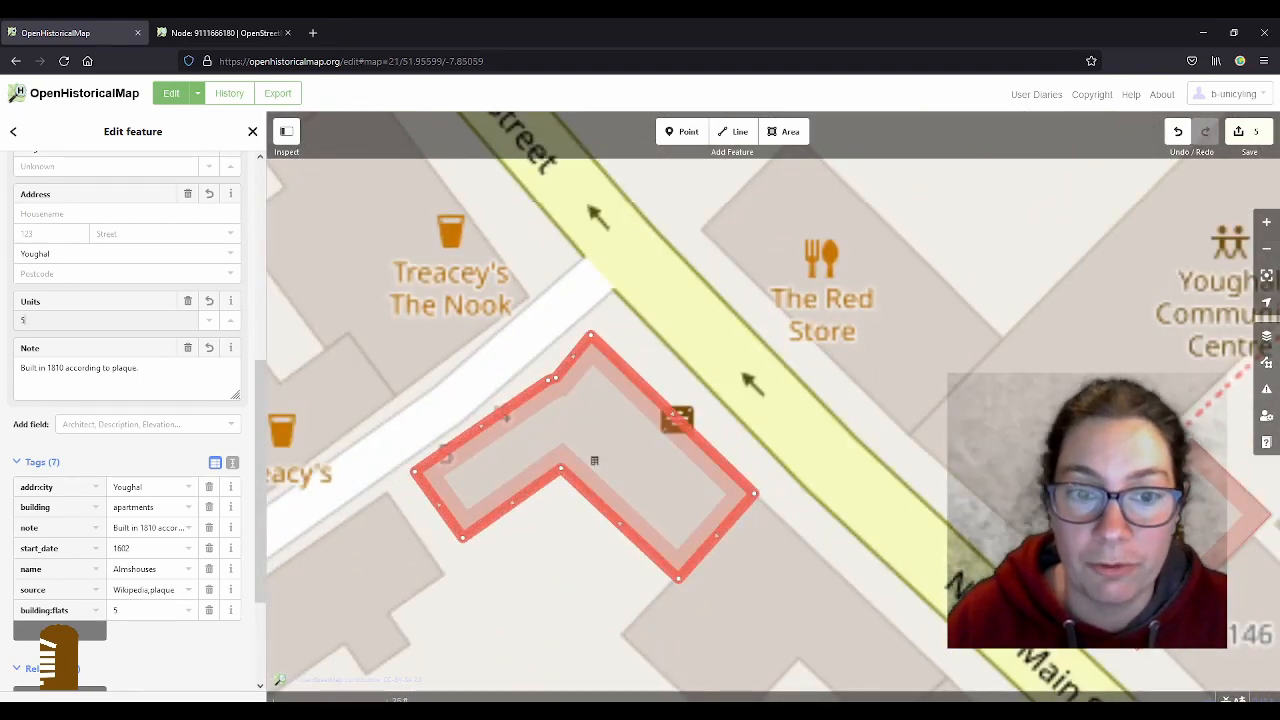
left_click(563, 571)
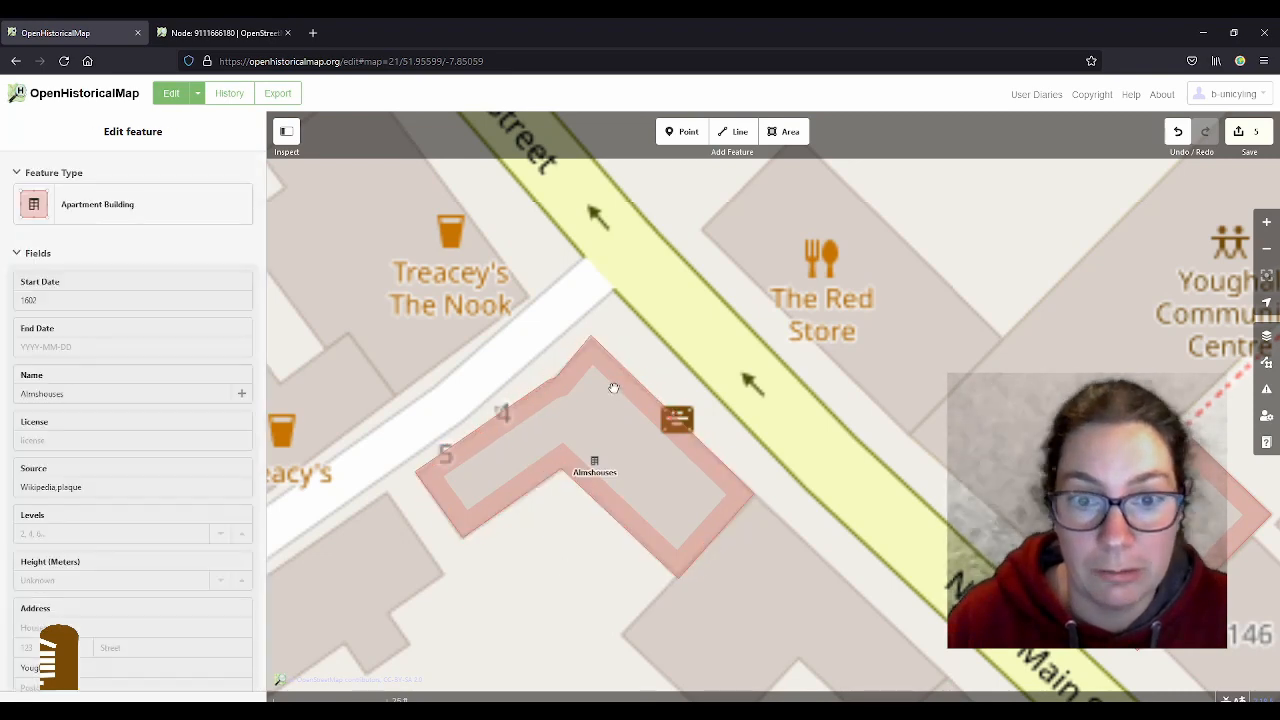
- Trace the full stepped outline of The Red House, set back from North Main Street, as a closed area
scroll(614, 388, "down", 7)
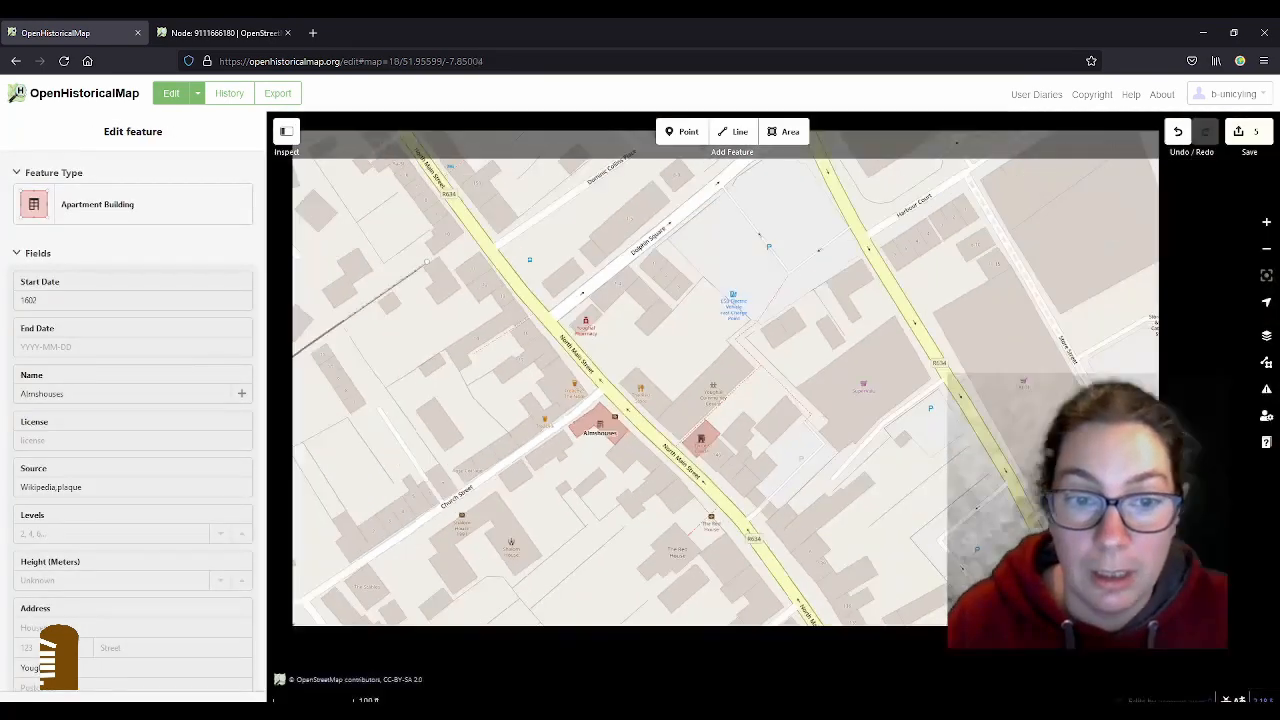
left_click_drag(640, 612, 632, 576)
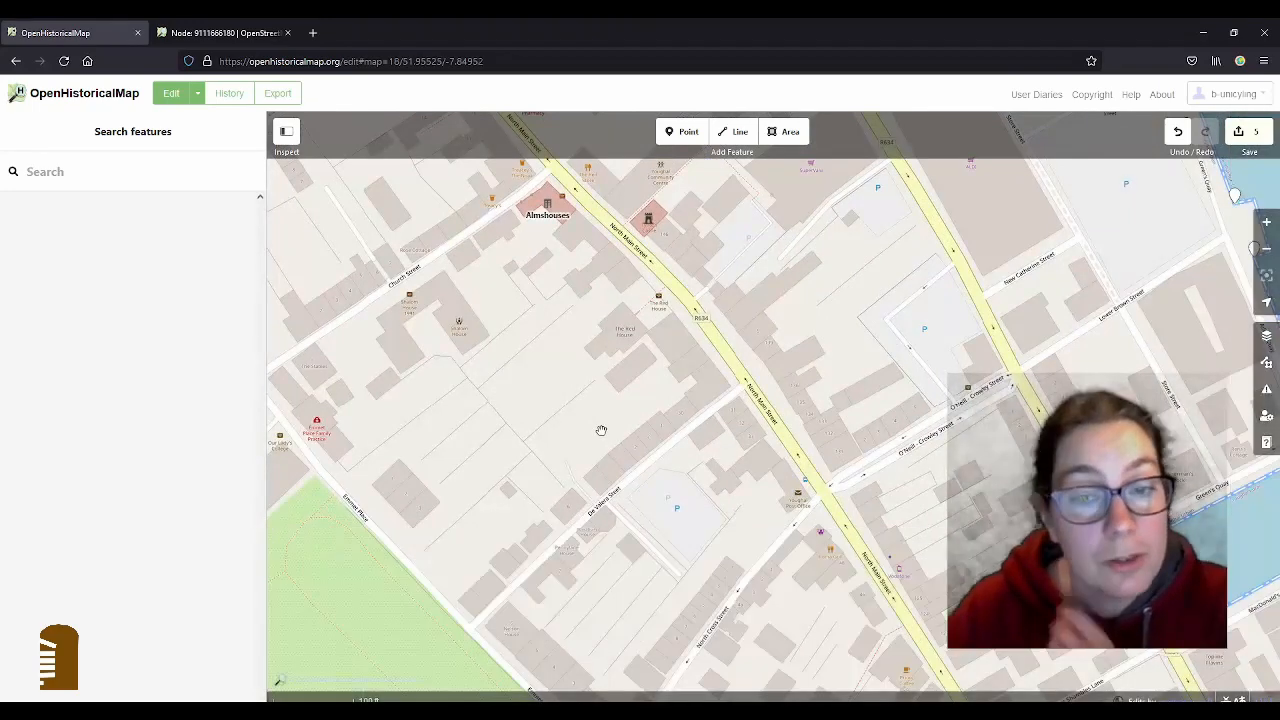
left_click_drag(922, 454, 522, 249)
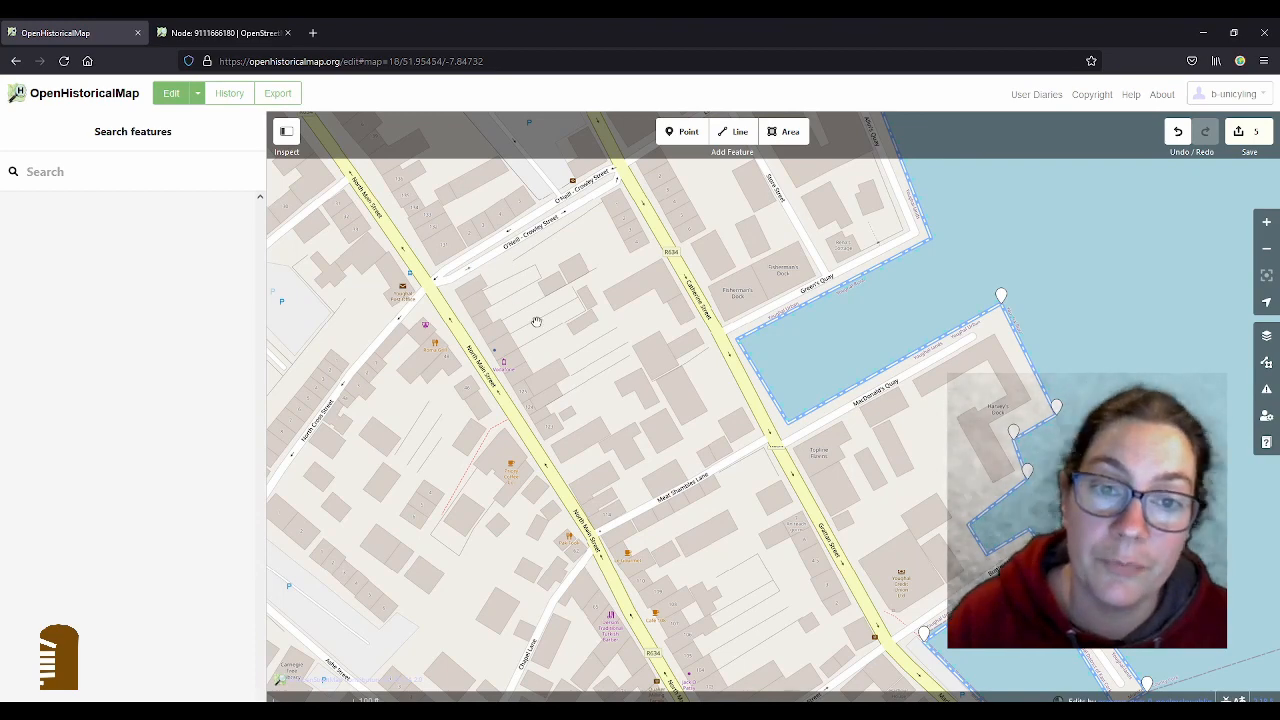
left_click_drag(536, 296, 708, 552)
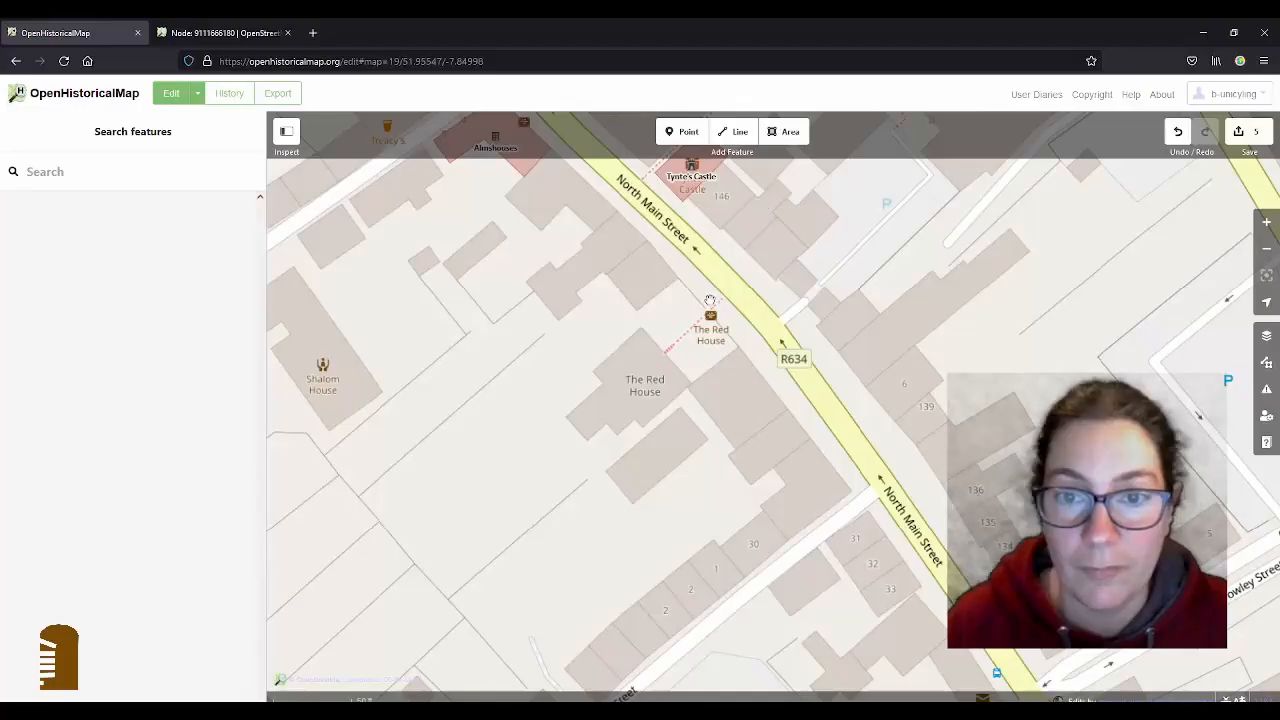
left_click(781, 138)
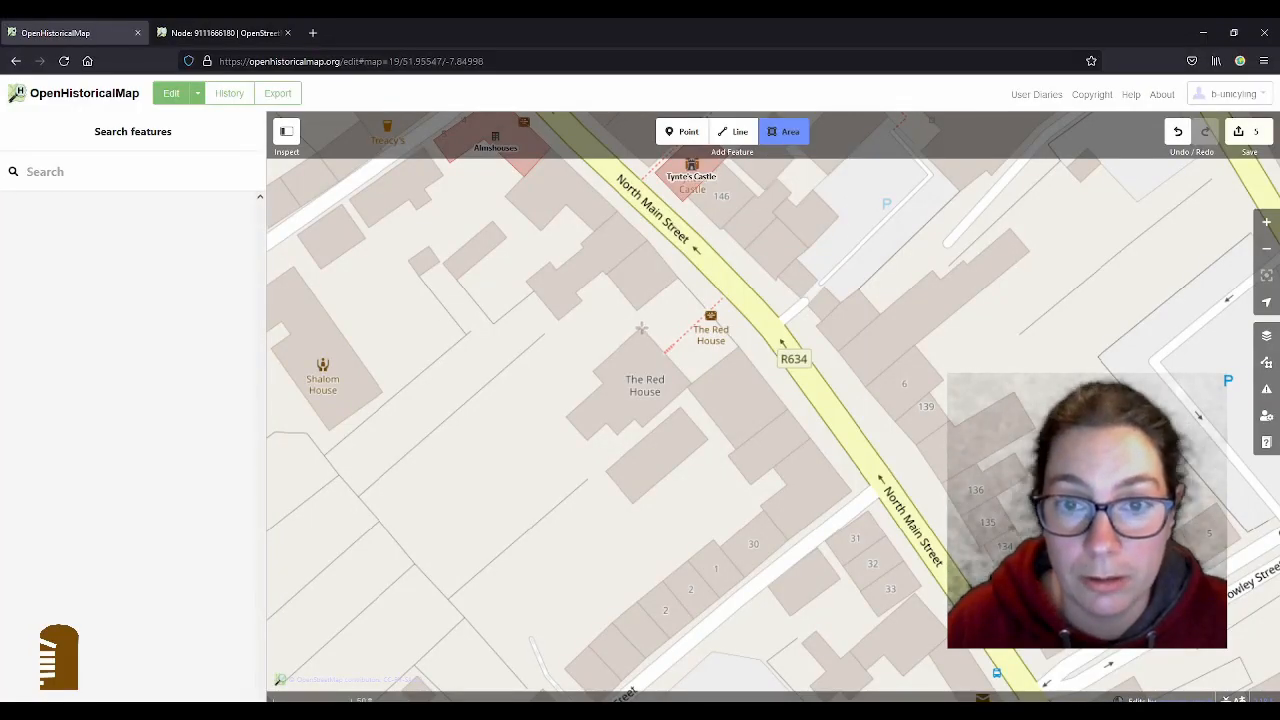
left_click(641, 328)
scroll(641, 328, "up", 2)
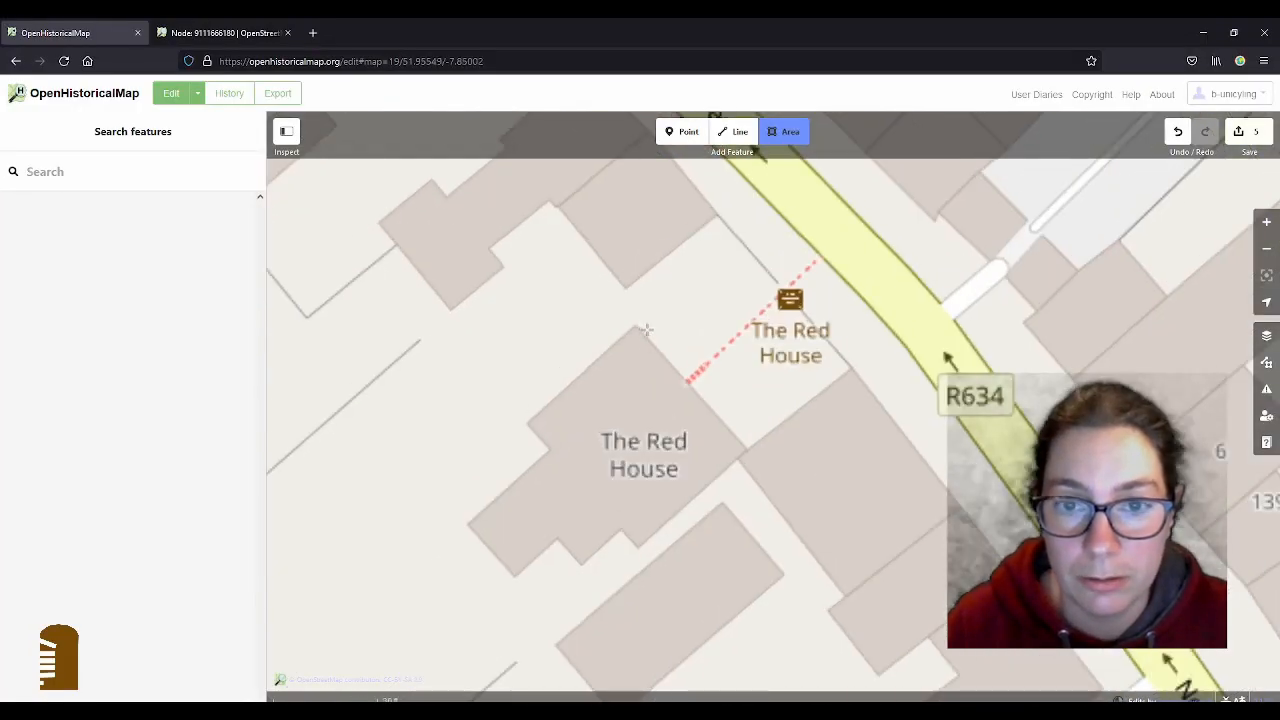
left_click(747, 449)
left_click(638, 546)
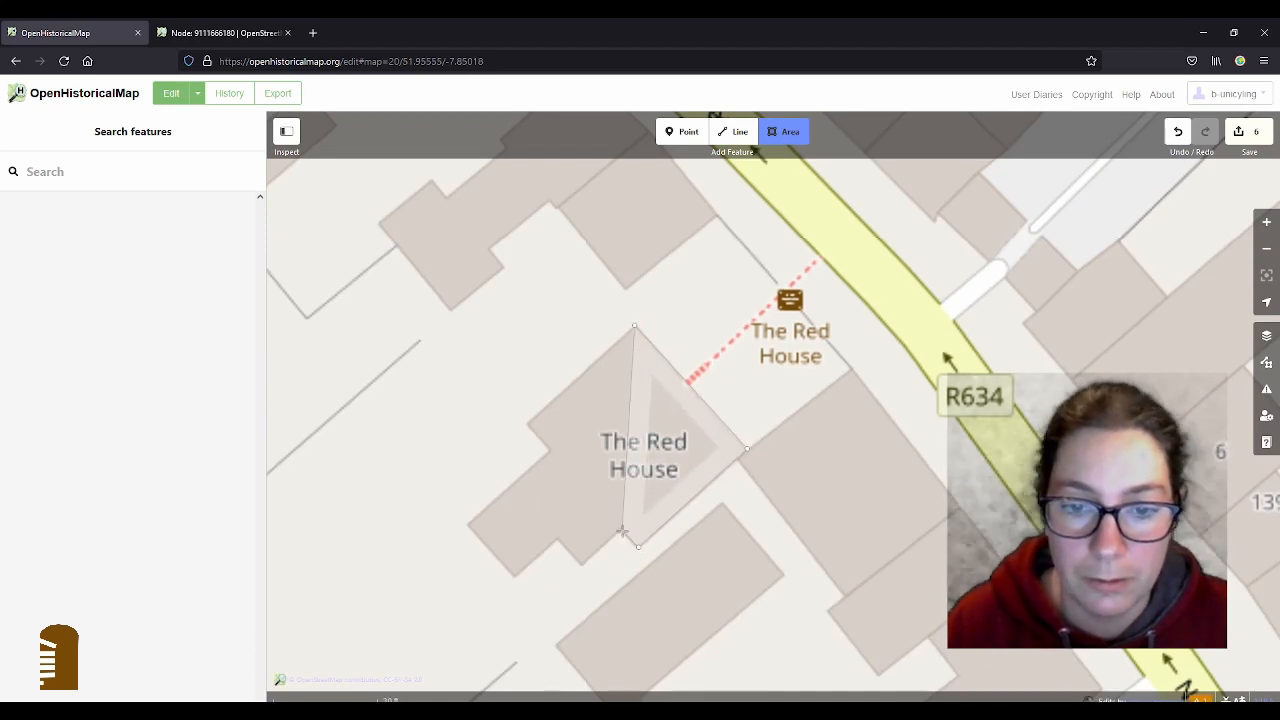
left_click(621, 530)
left_click(582, 563)
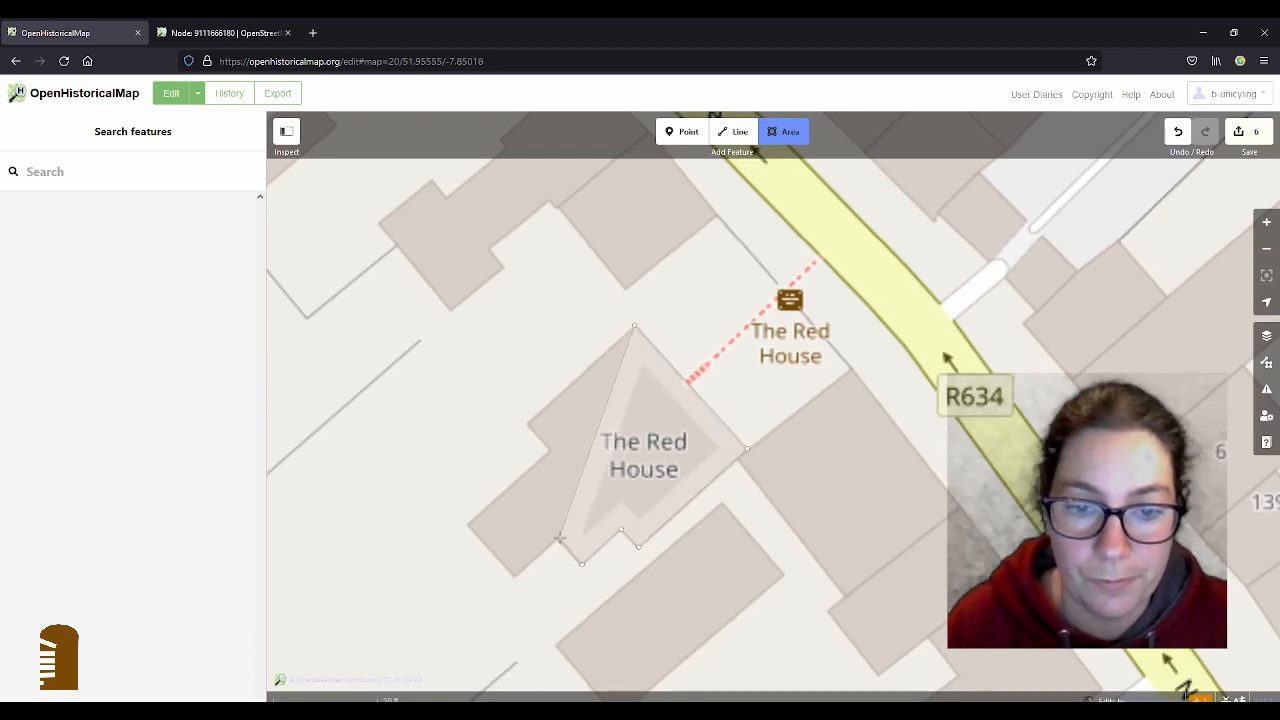
left_click(559, 538)
left_click(513, 577)
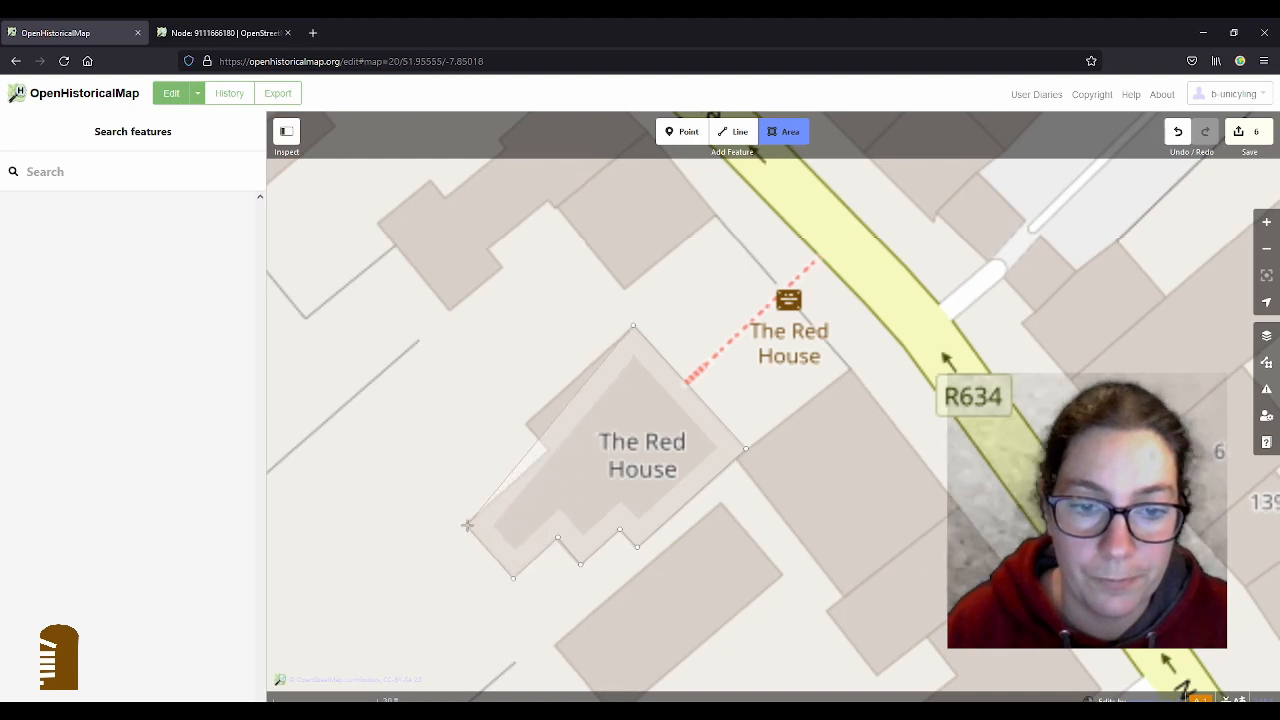
double_click(467, 525)
left_click(549, 451)
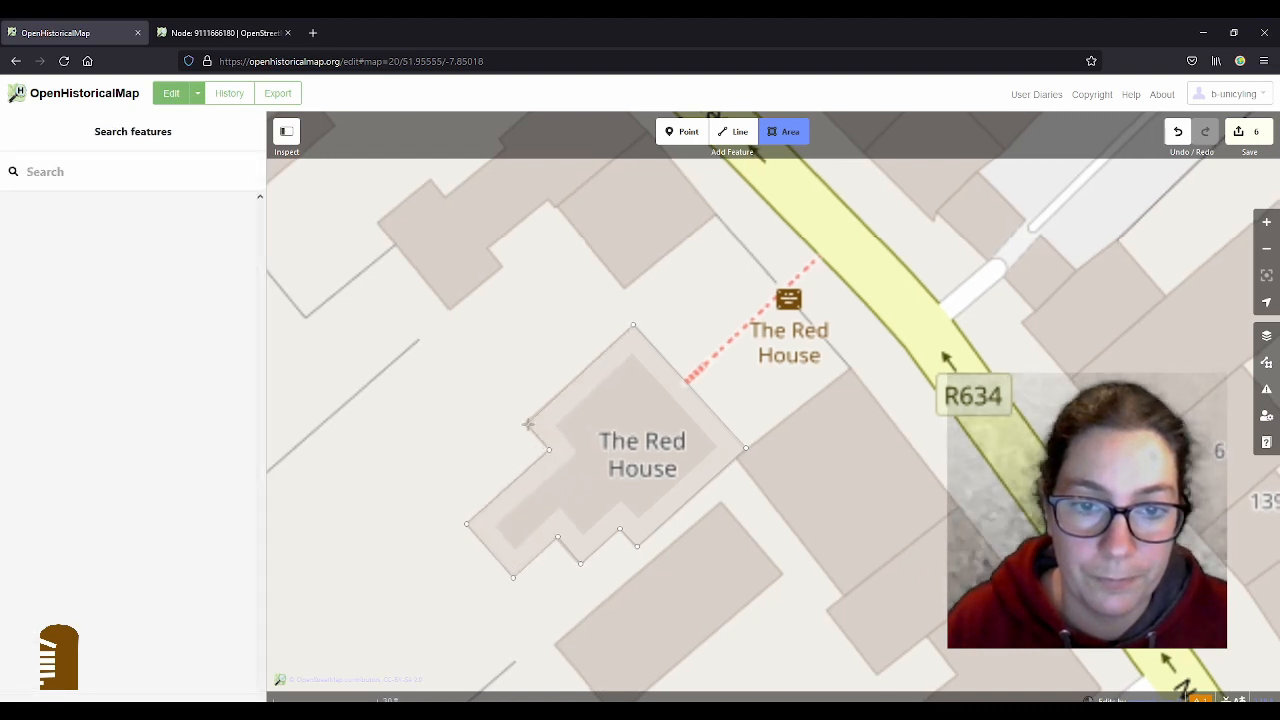
double_click(526, 424)
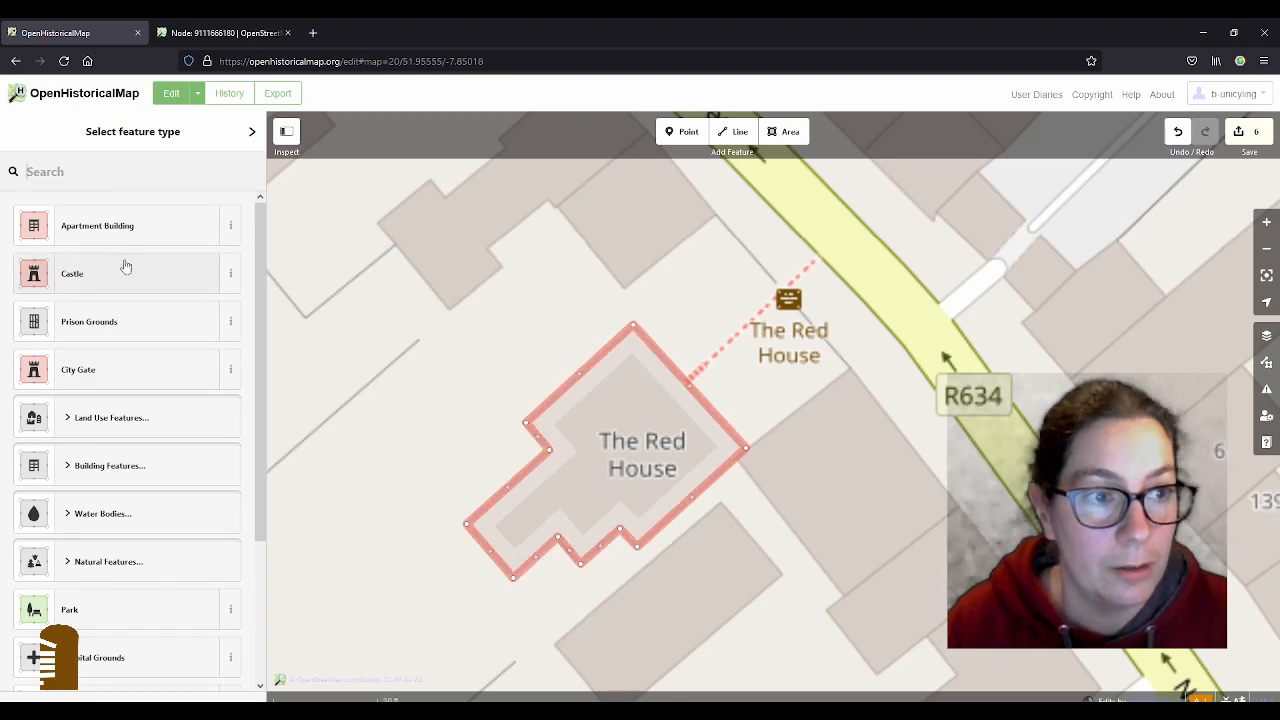
- Classify the traced area as a House from the building features
left_click(112, 466)
left_click(89, 575)
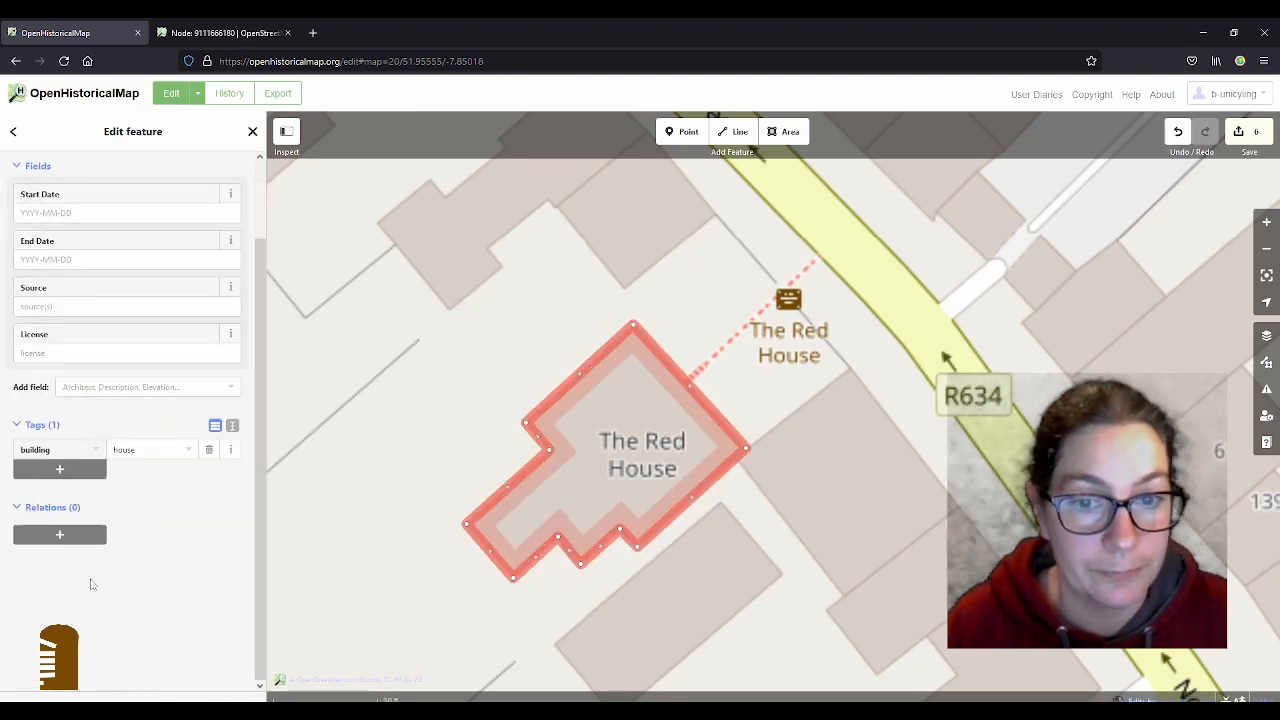
scroll(74, 343, "up", 2)
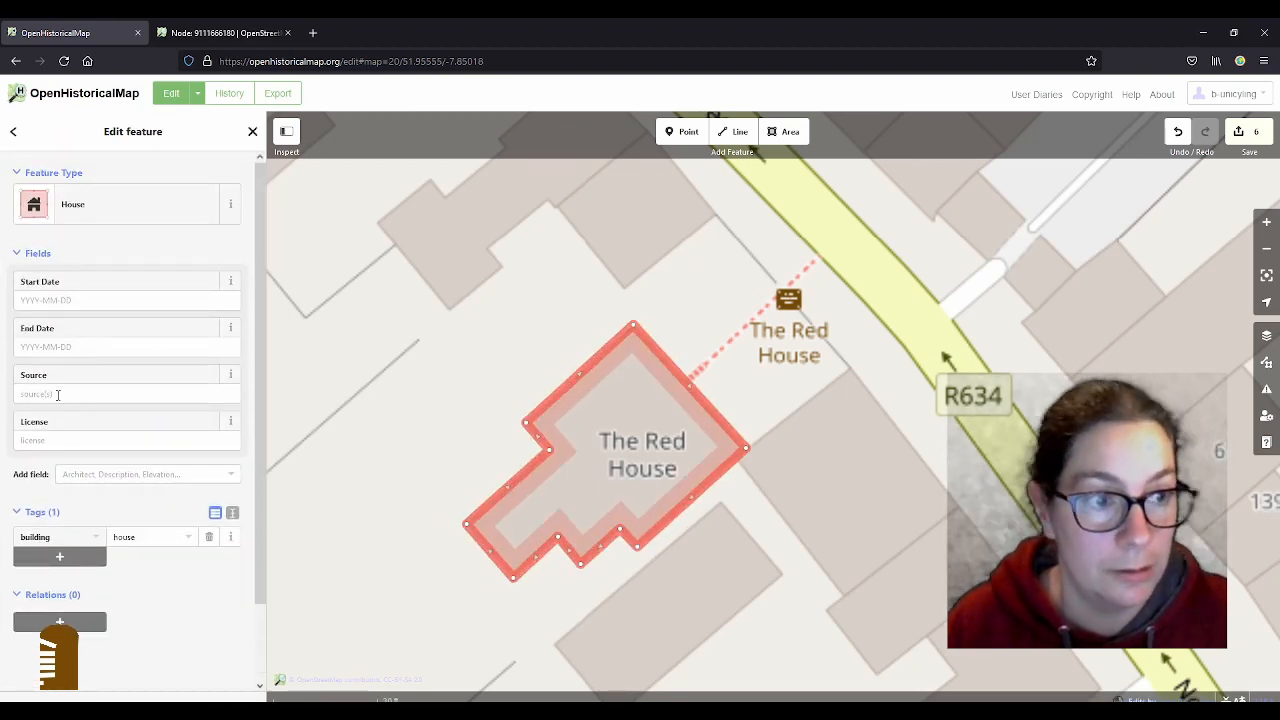
- Add a name tag to the house area with the value "The Red House"
left_click(84, 554)
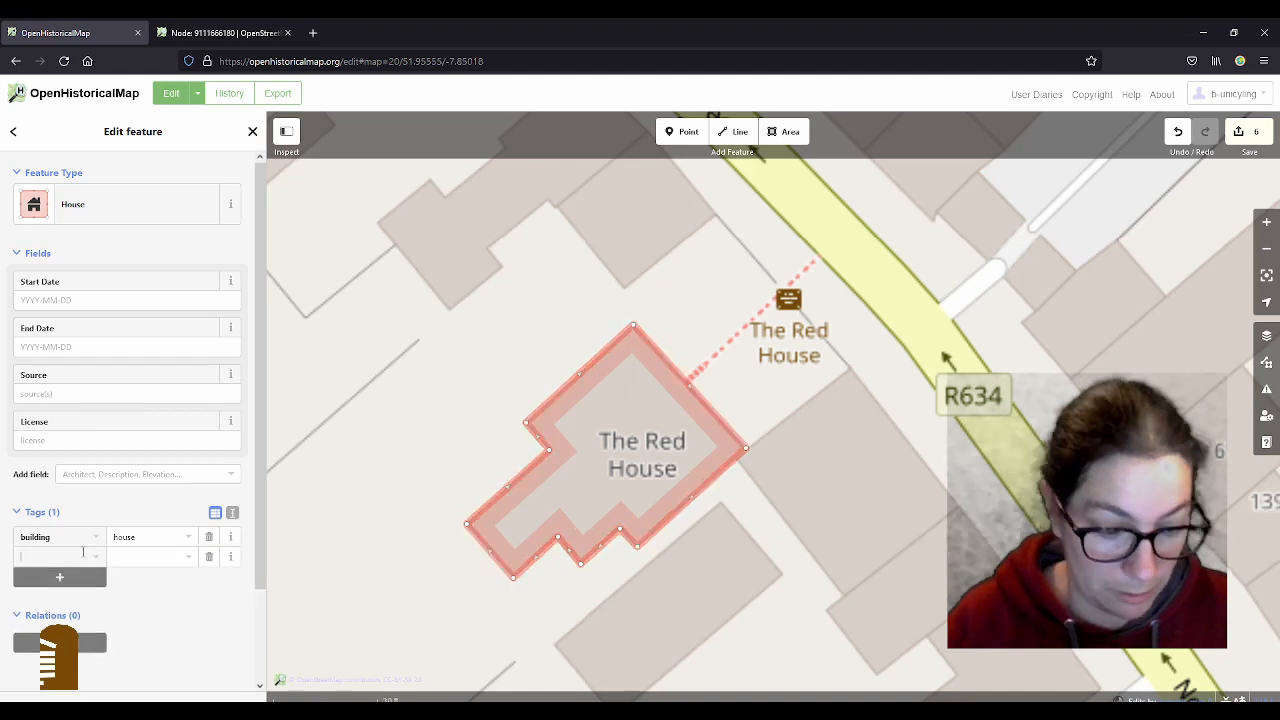
type("name")
key("Tab")
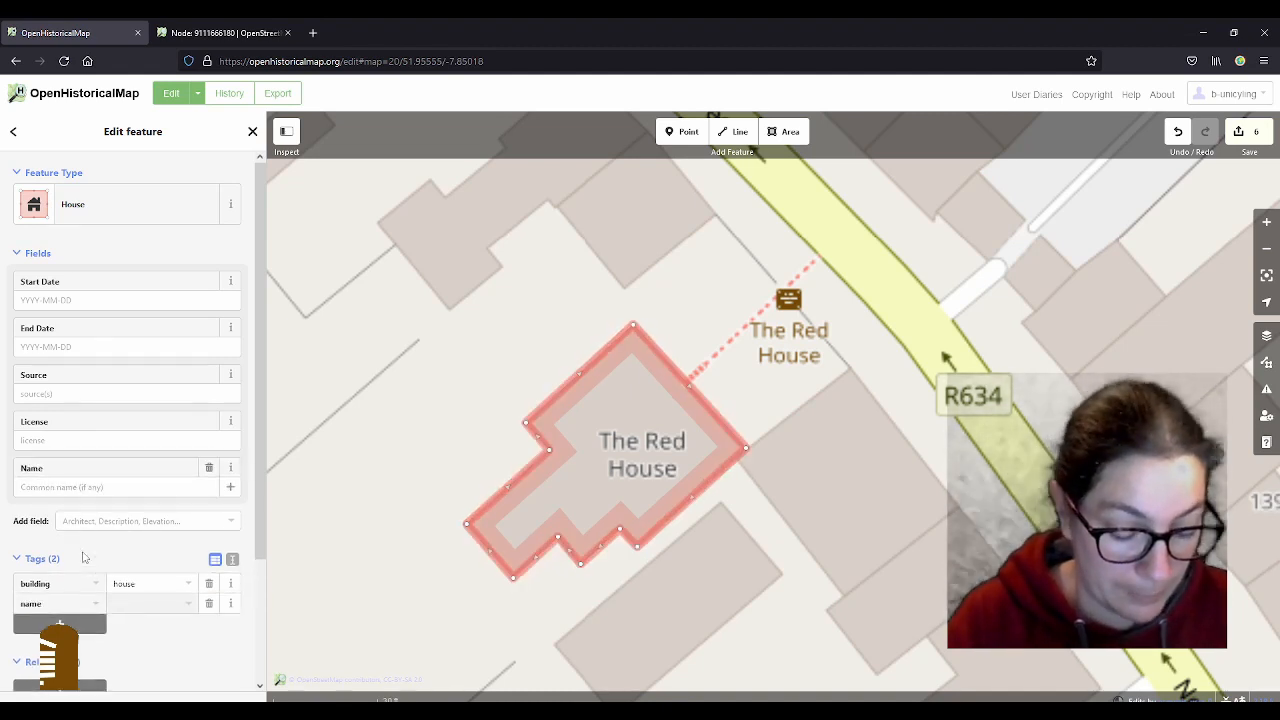
type("The")
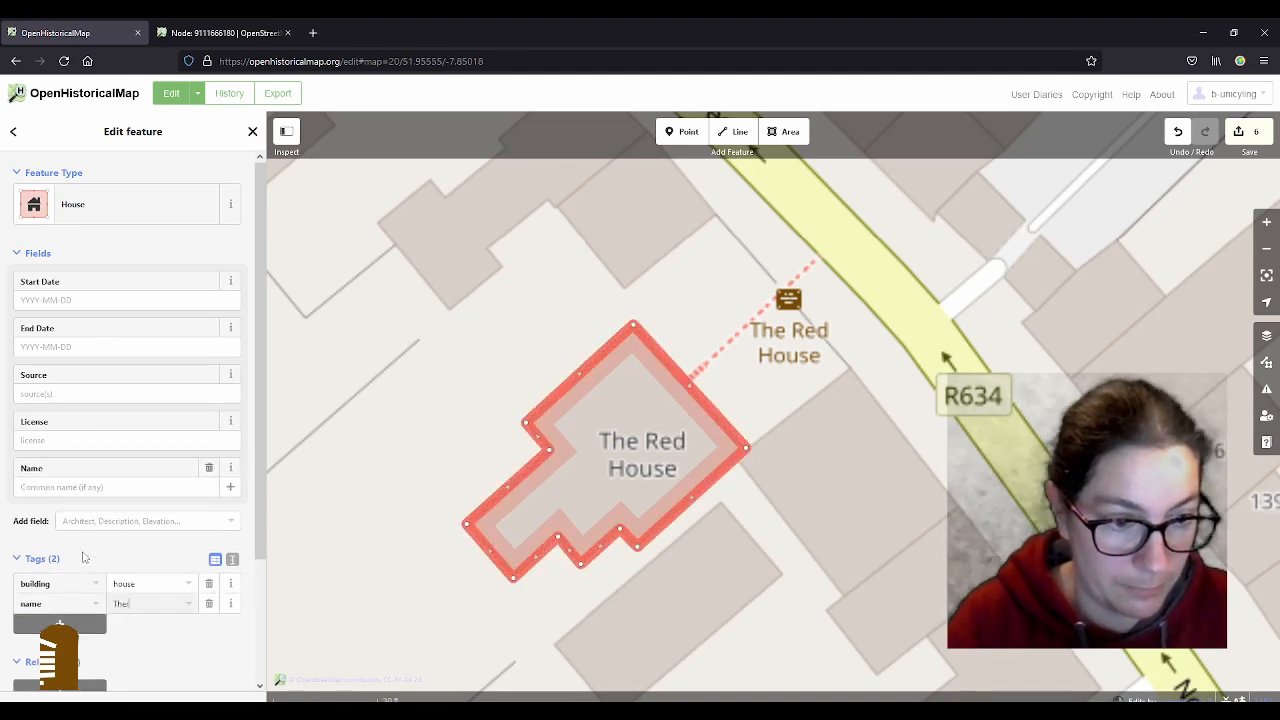
type(" Red")
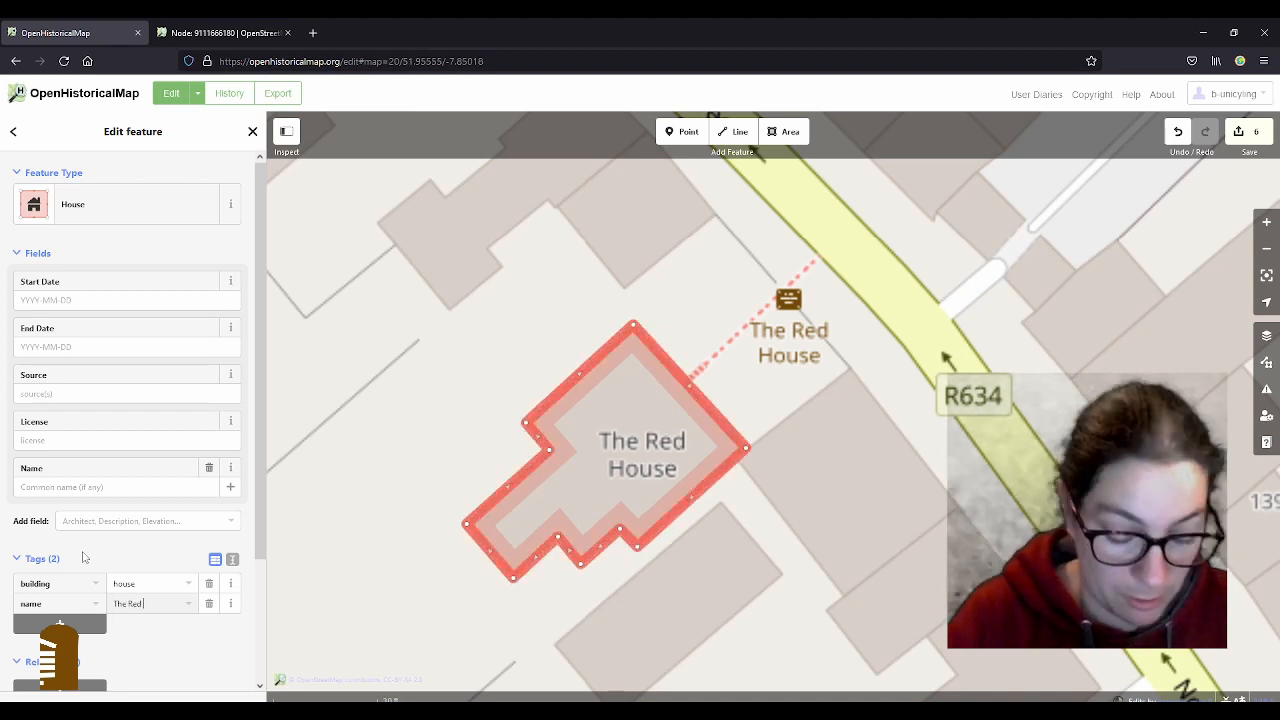
type(" House")
left_click(433, 347)
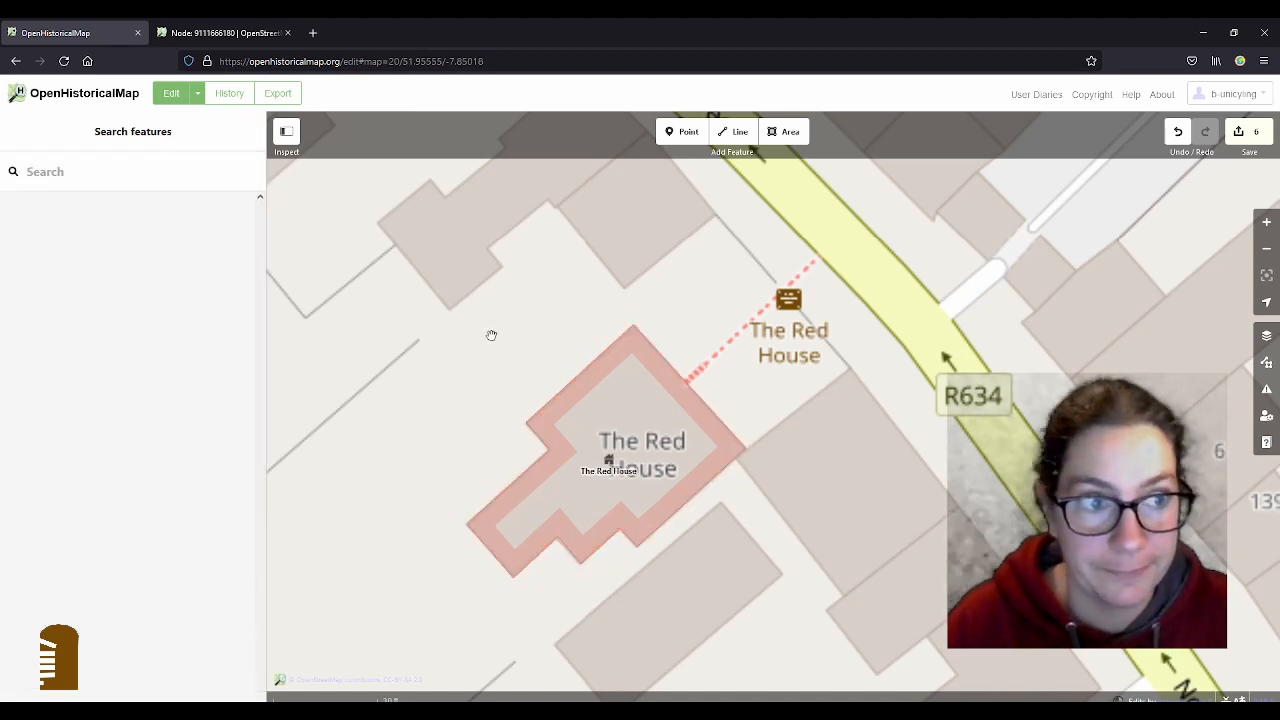
- Look up The Red House in the Youghal Wikipedia article, and set its start date to 1703 and source to Wikipedia
left_click(605, 437)
key("alt+Tab")
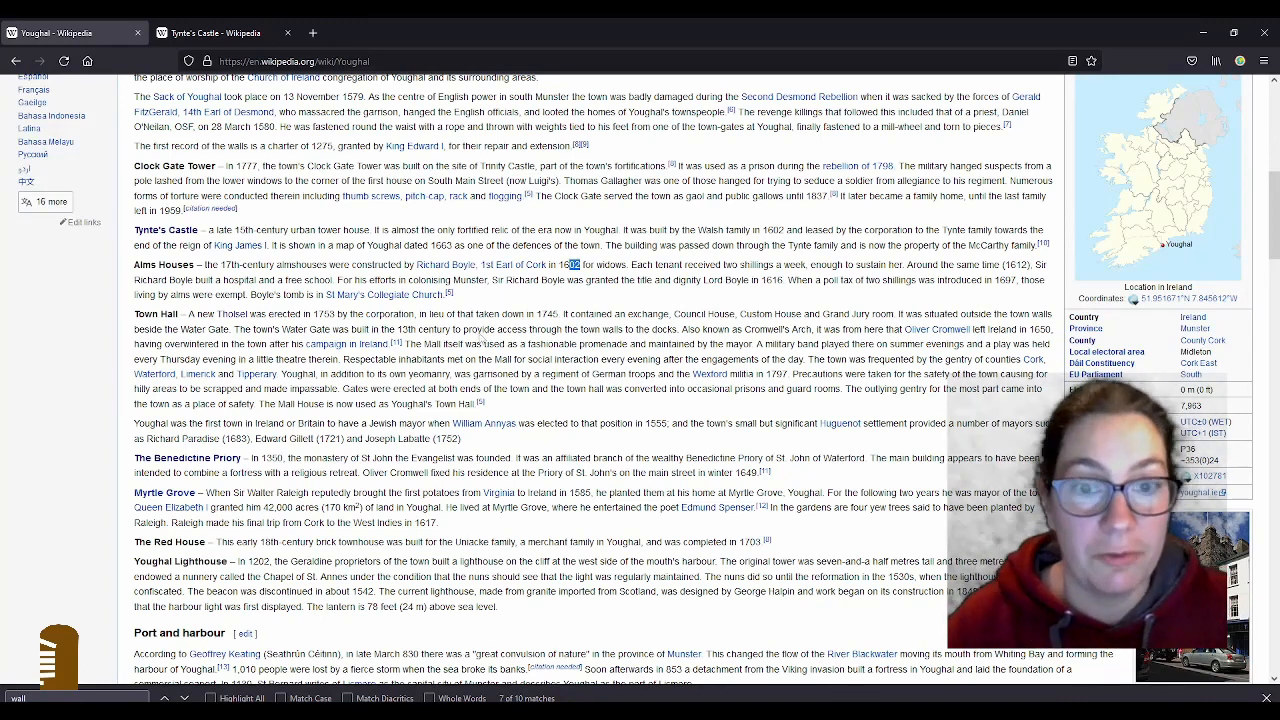
key("alt+Tab")
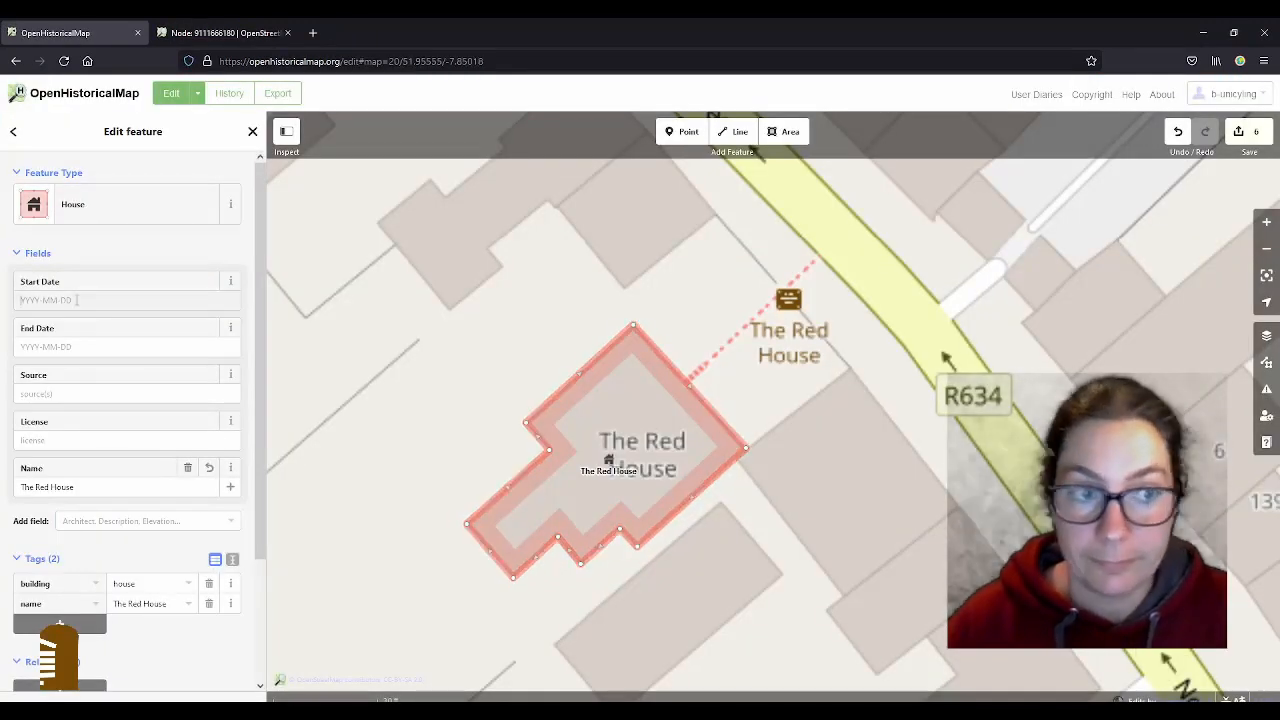
left_click(76, 299)
type("1703")
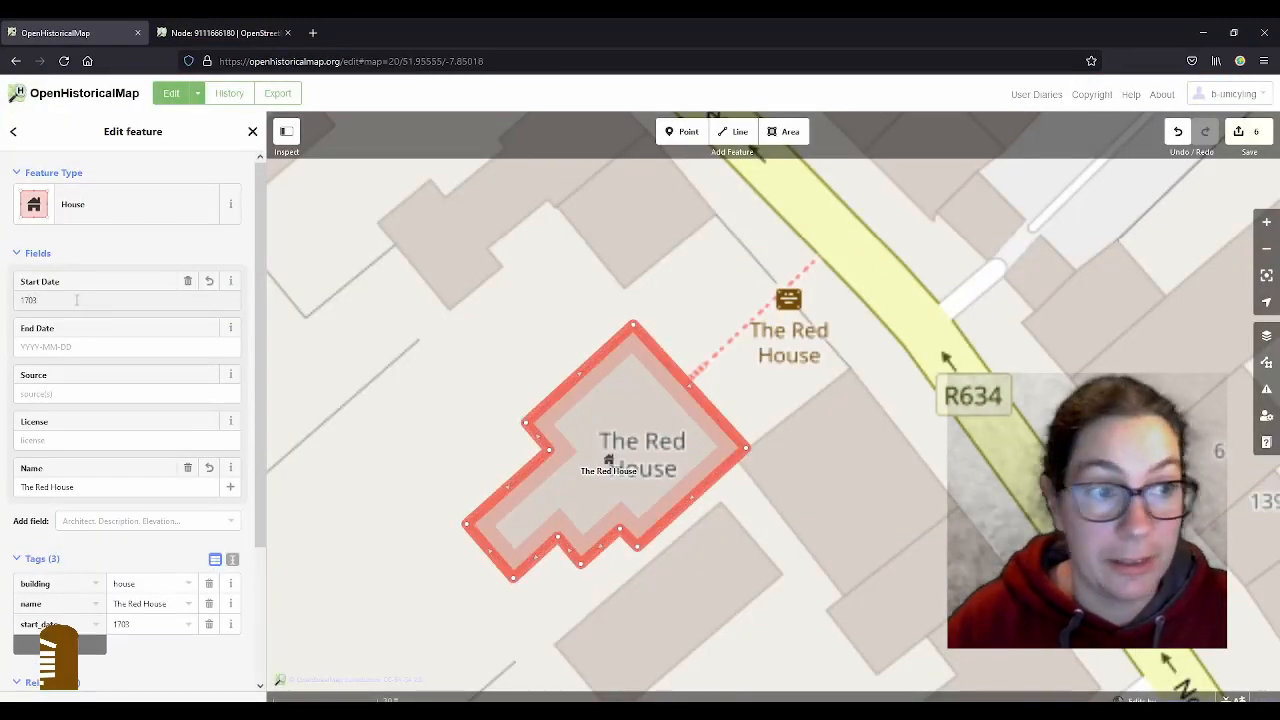
left_click(74, 393)
type("Wi")
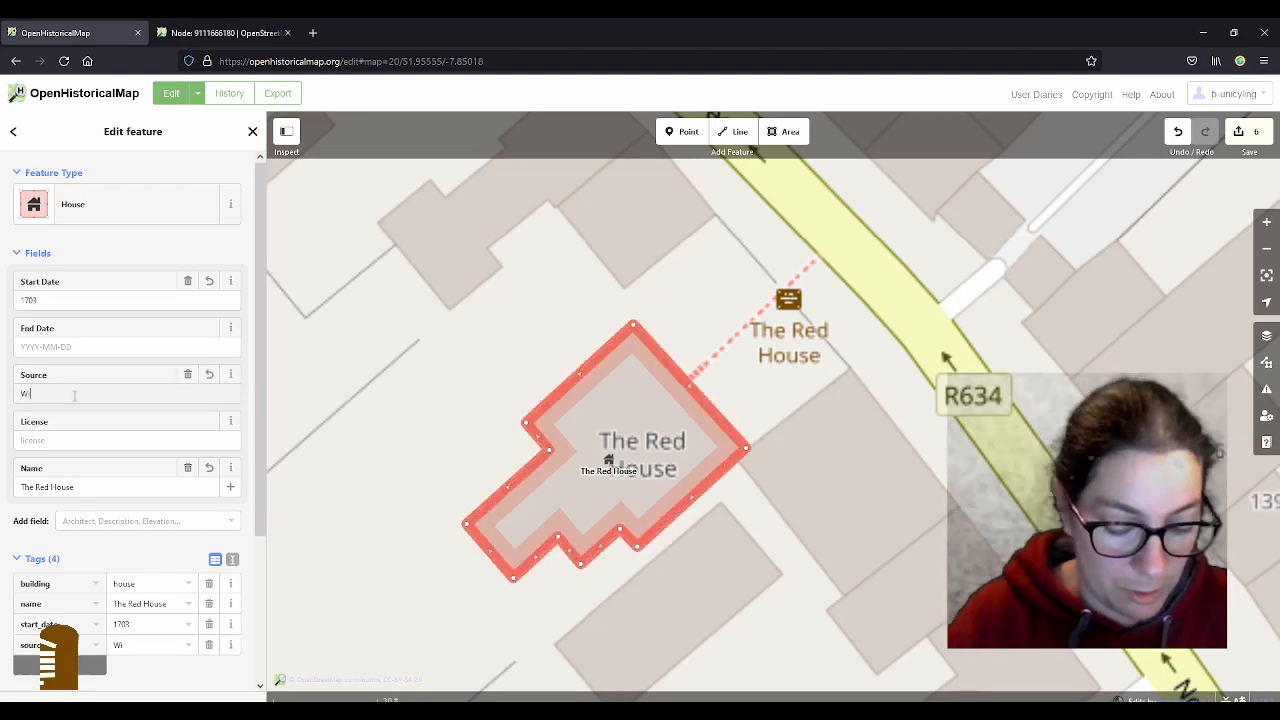
type("kipedia")
- Recheck the Wikipedia article and inspect The Red House's gate and plaque tags on OpenStreetMap, returning to the house's tags in OpenHistoricalMap
key("alt+Tab")
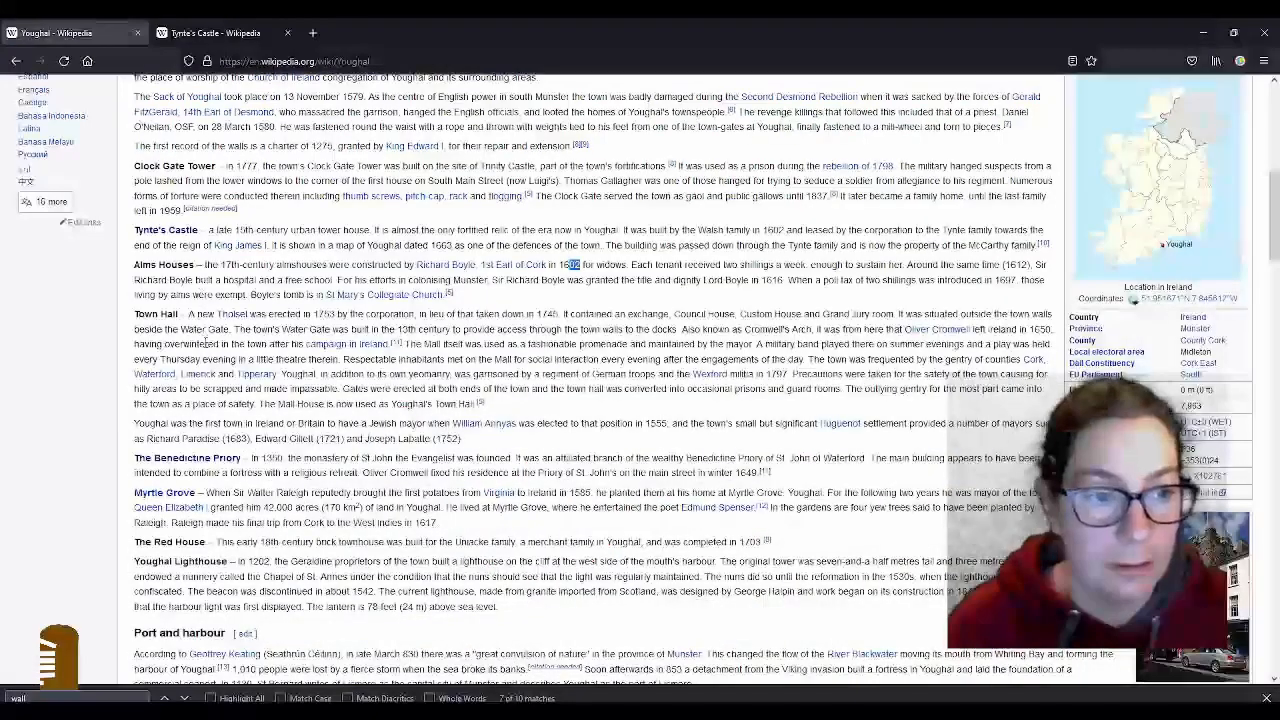
key("alt+Tab")
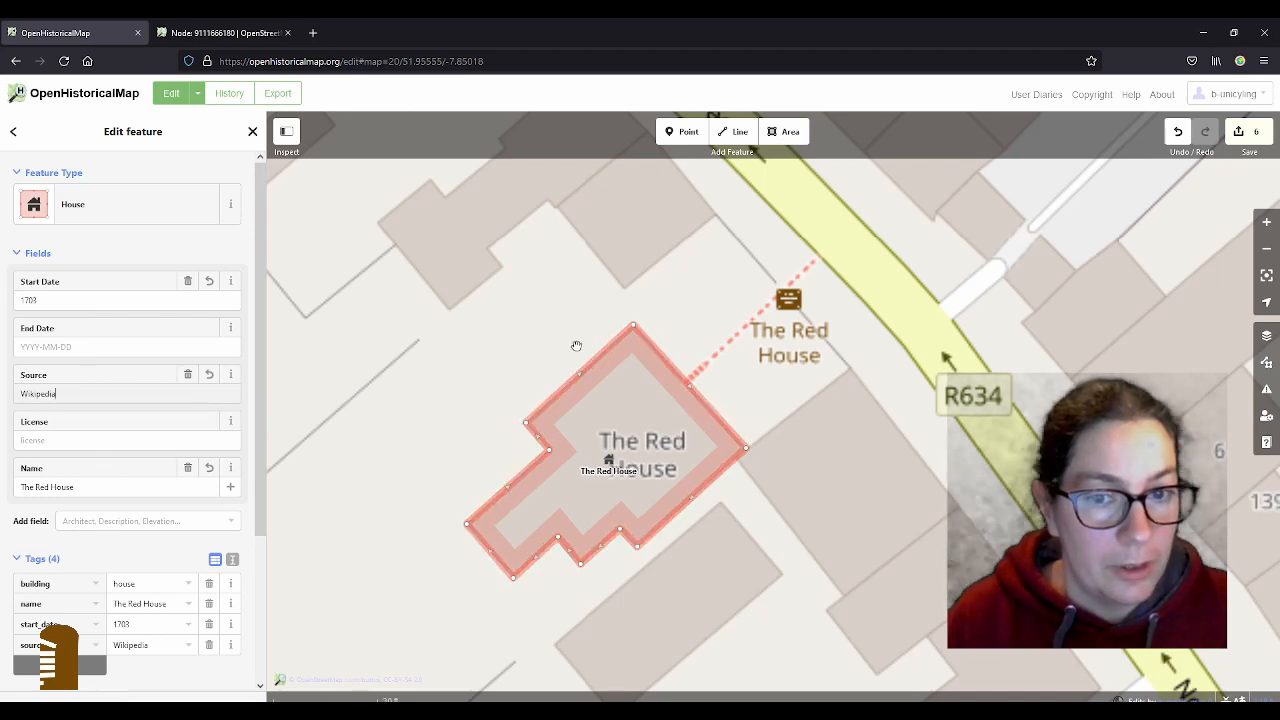
key("alt+Tab")
key("alt+Tab")
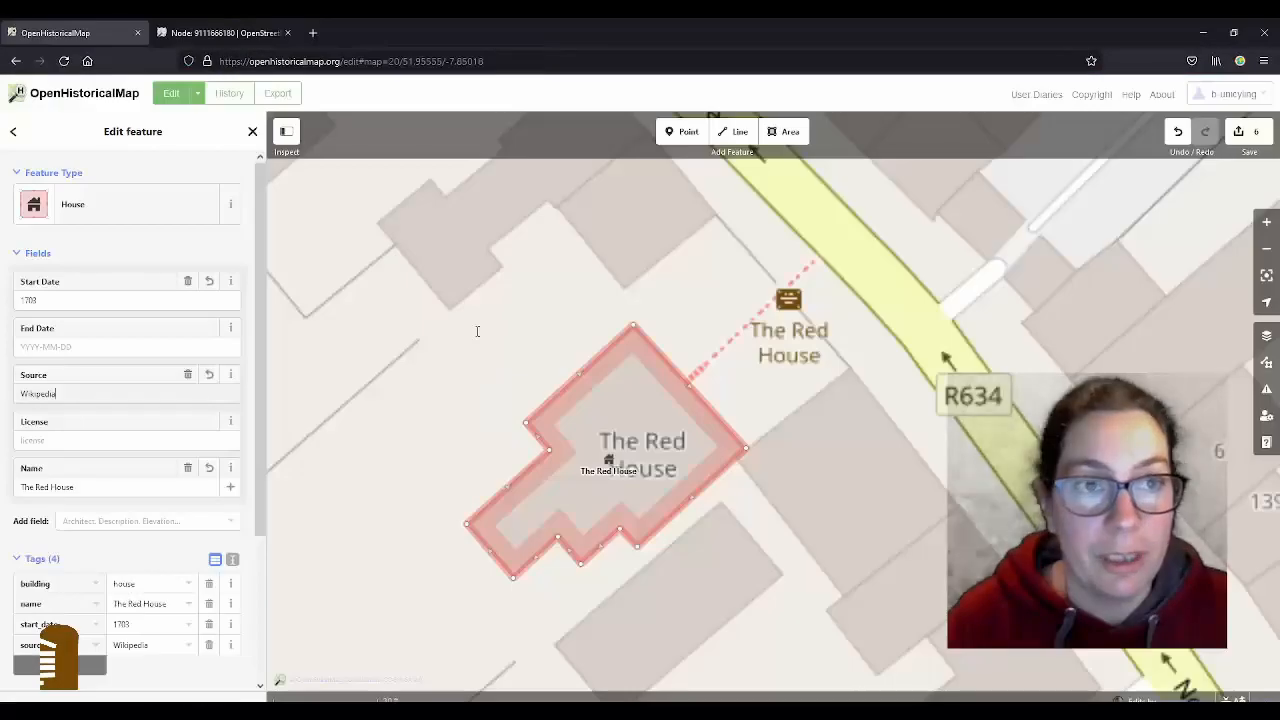
left_click(224, 33)
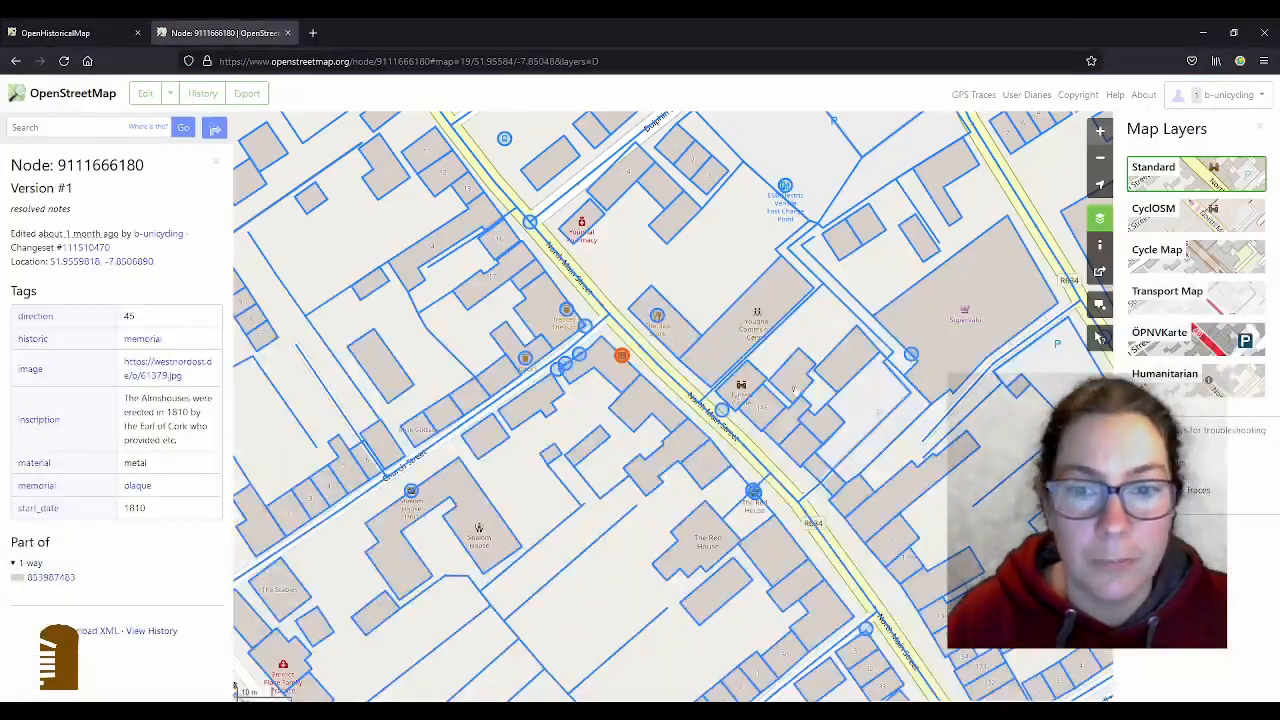
left_click(753, 492)
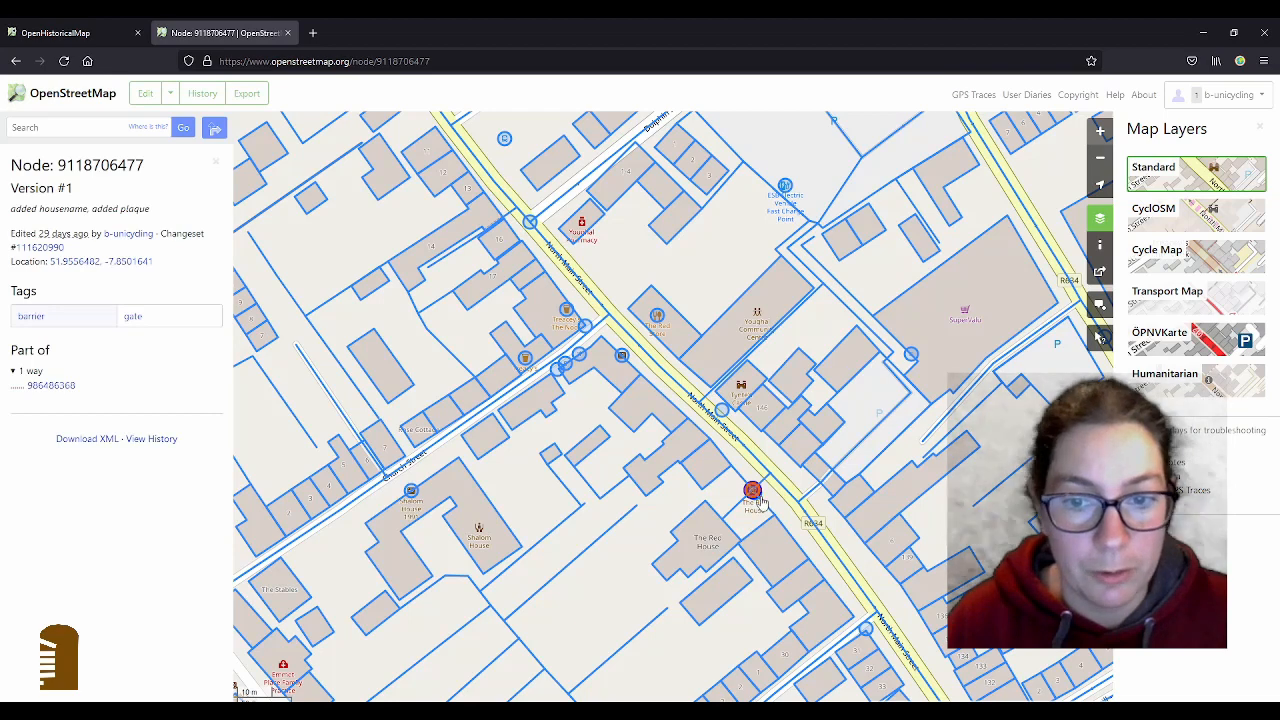
left_click(757, 495)
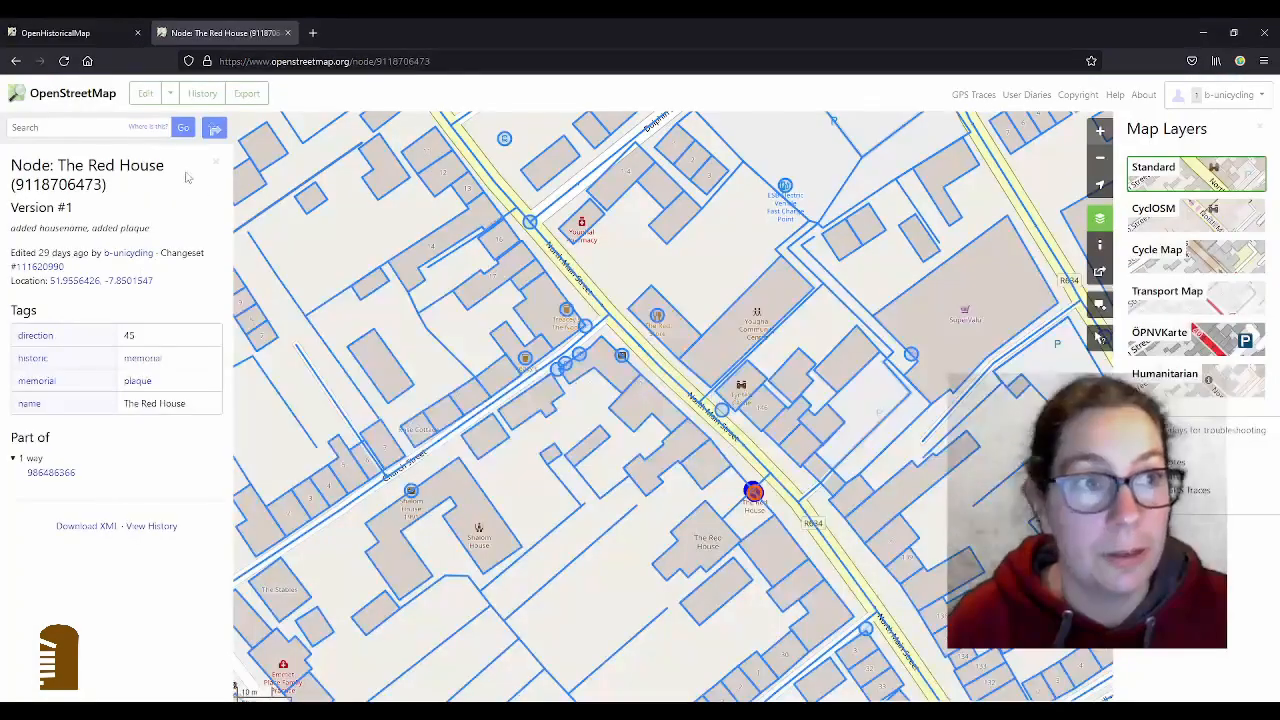
left_click(70, 33)
scroll(94, 600, "down", 2)
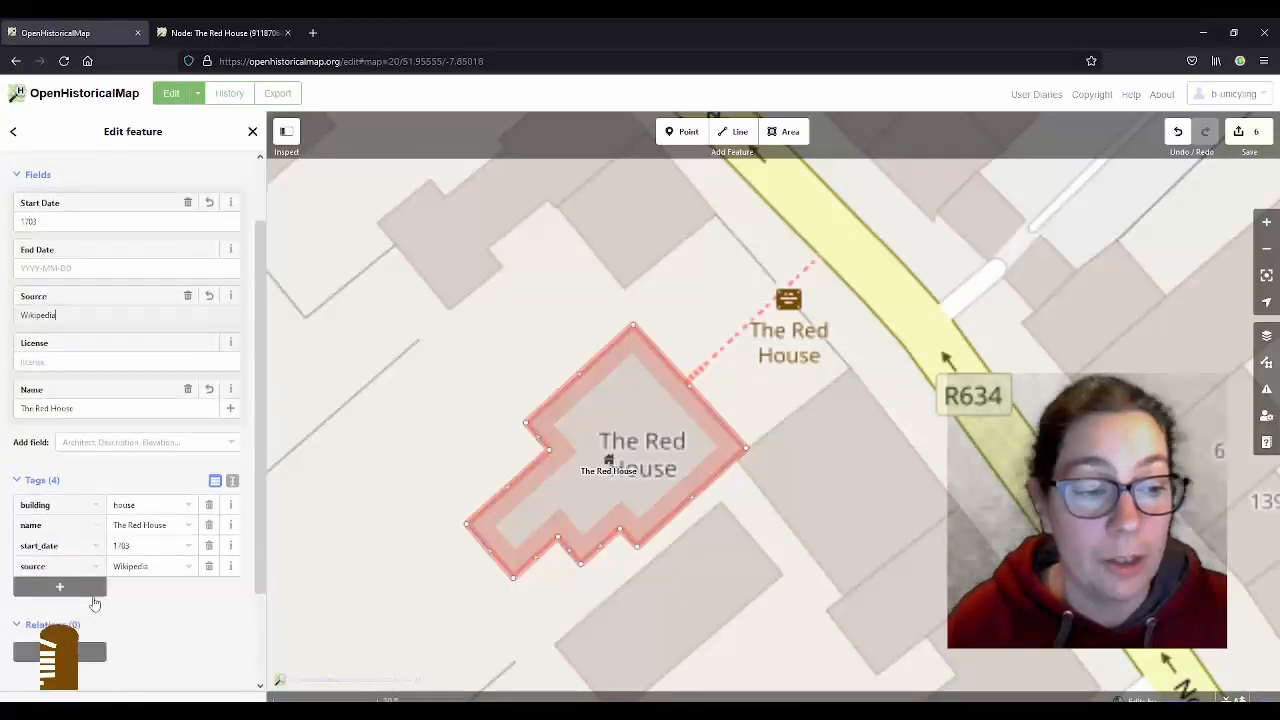
- Follow the coast south from the town centre to locate Youghal Lighthouse beside O'Briens Place
scroll(94, 603, "down", 1)
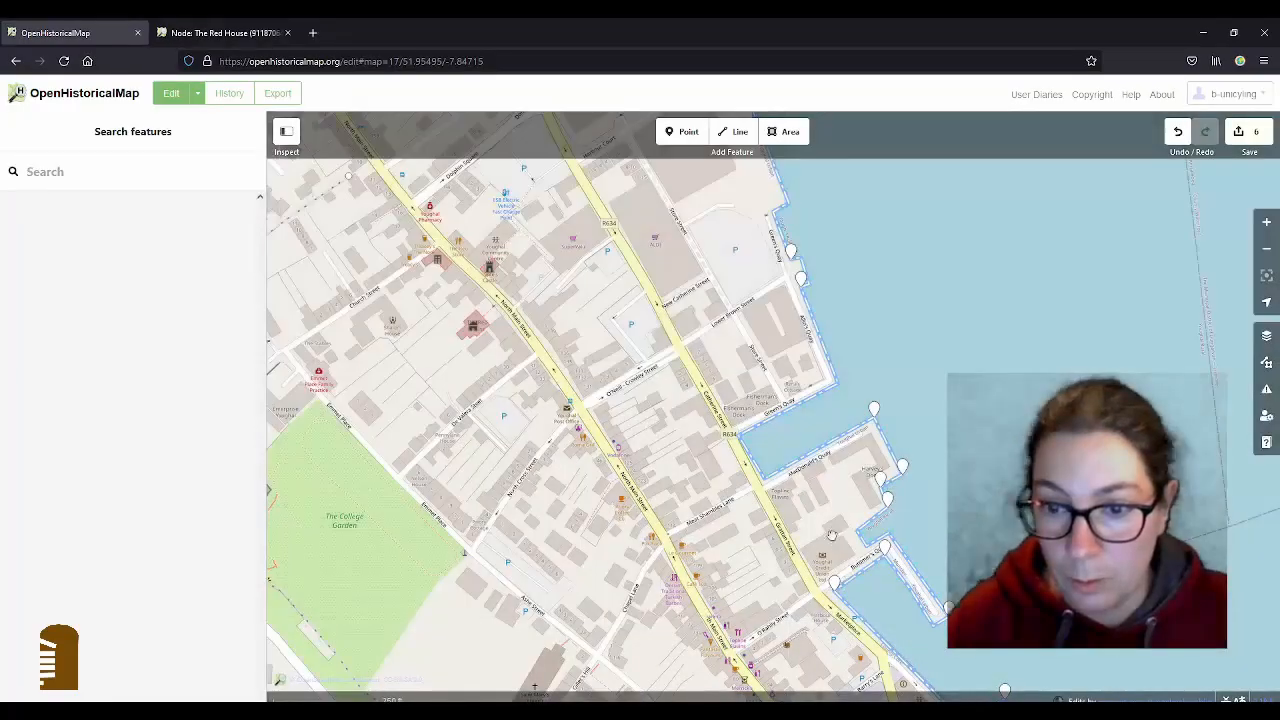
left_click_drag(832, 536, 594, 224)
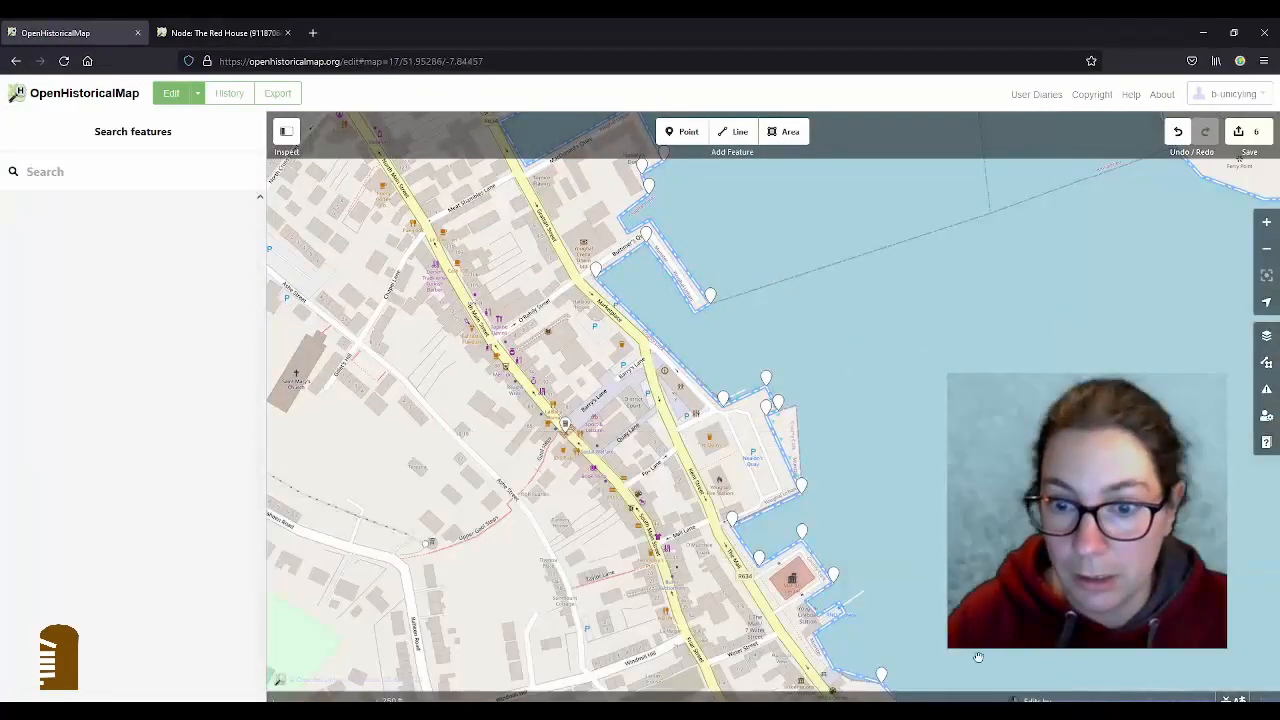
left_click_drag(969, 648, 564, 132)
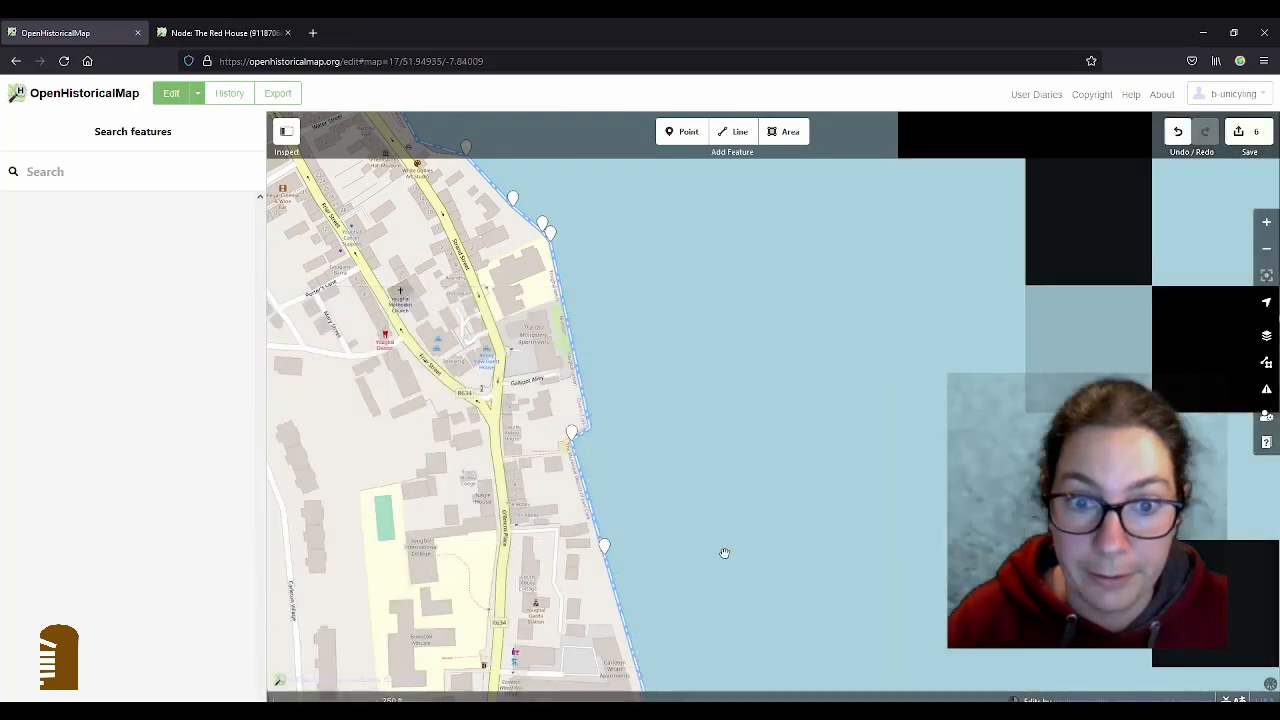
left_click_drag(722, 552, 684, 140)
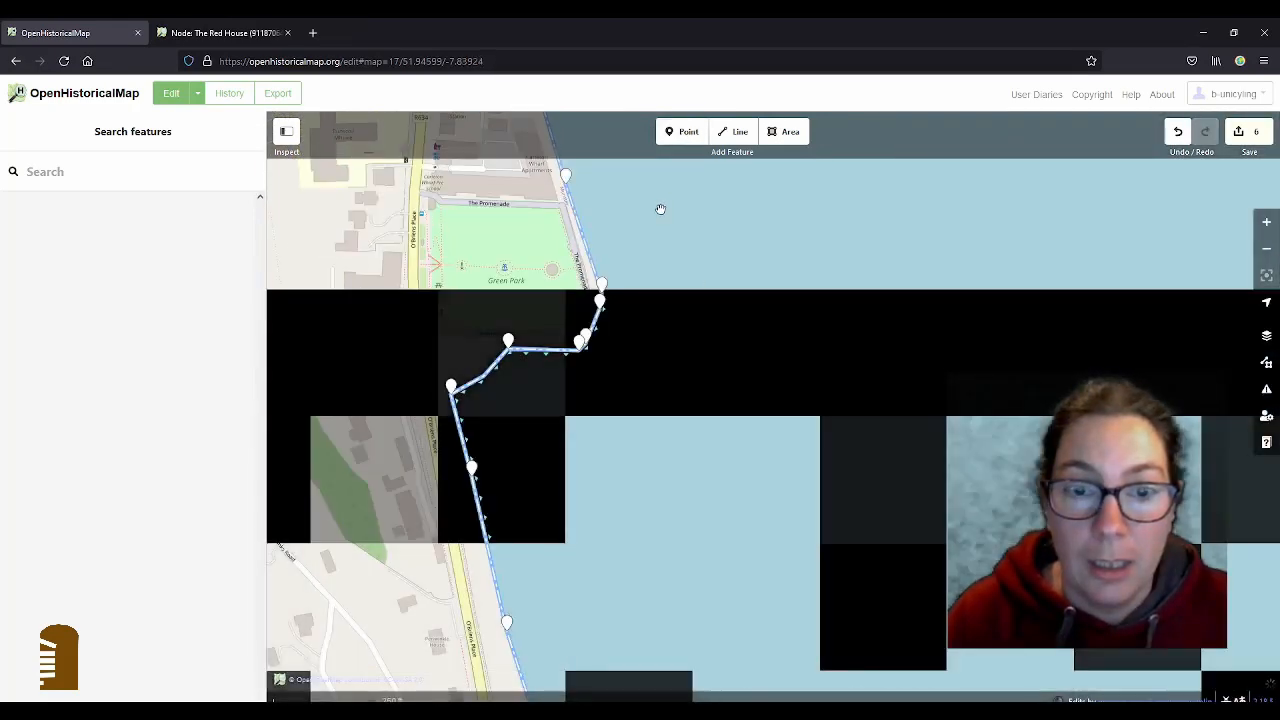
left_click_drag(629, 606, 559, 457)
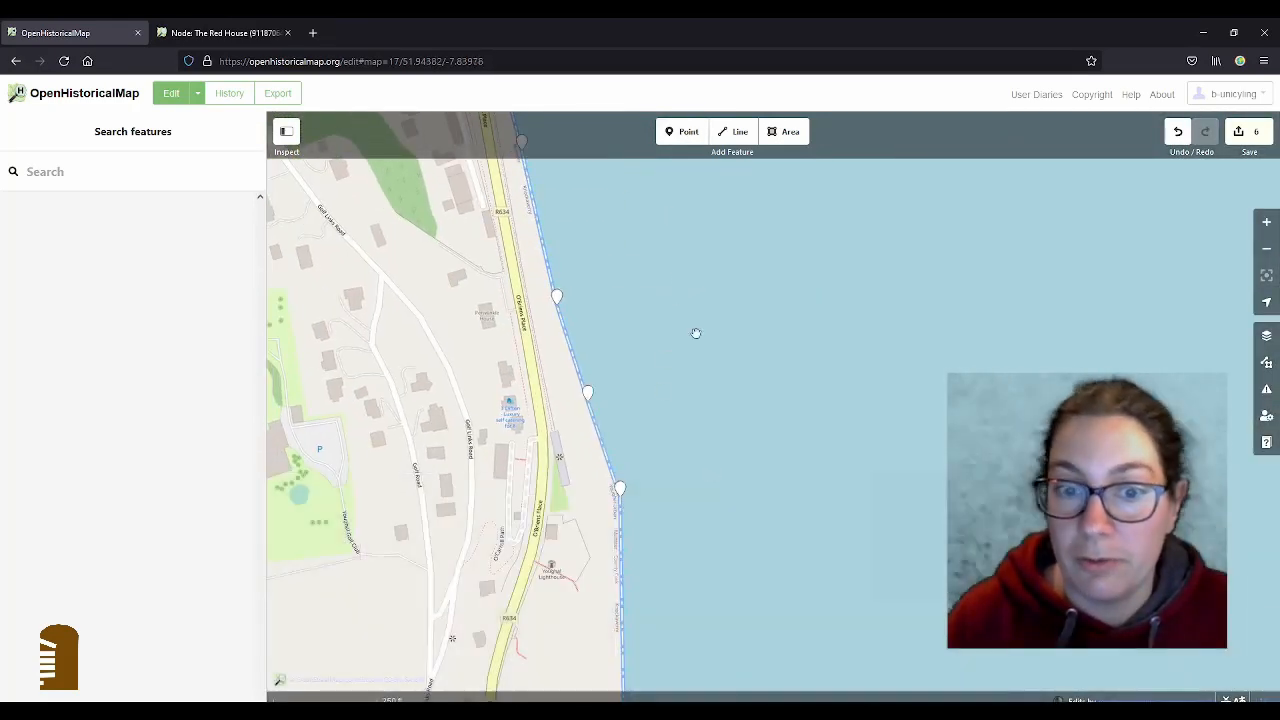
left_click_drag(694, 619, 697, 214)
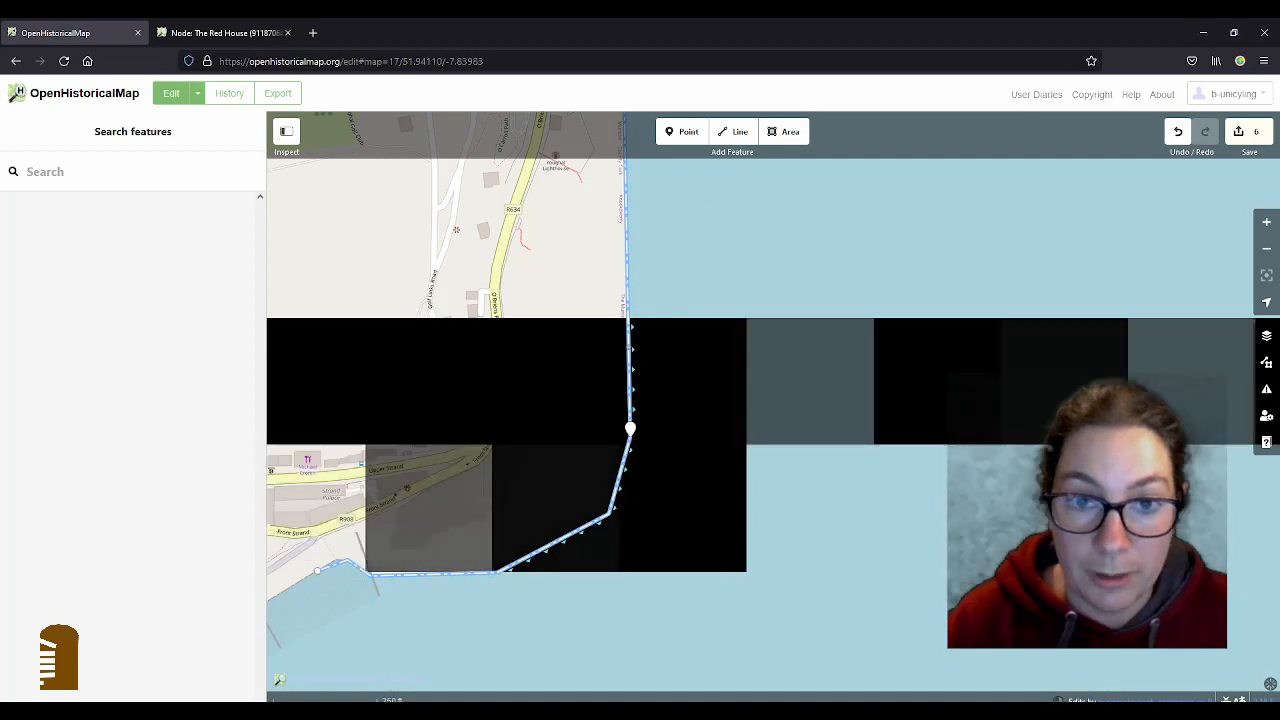
left_click_drag(483, 362, 600, 680)
scroll(678, 482, "up", 5)
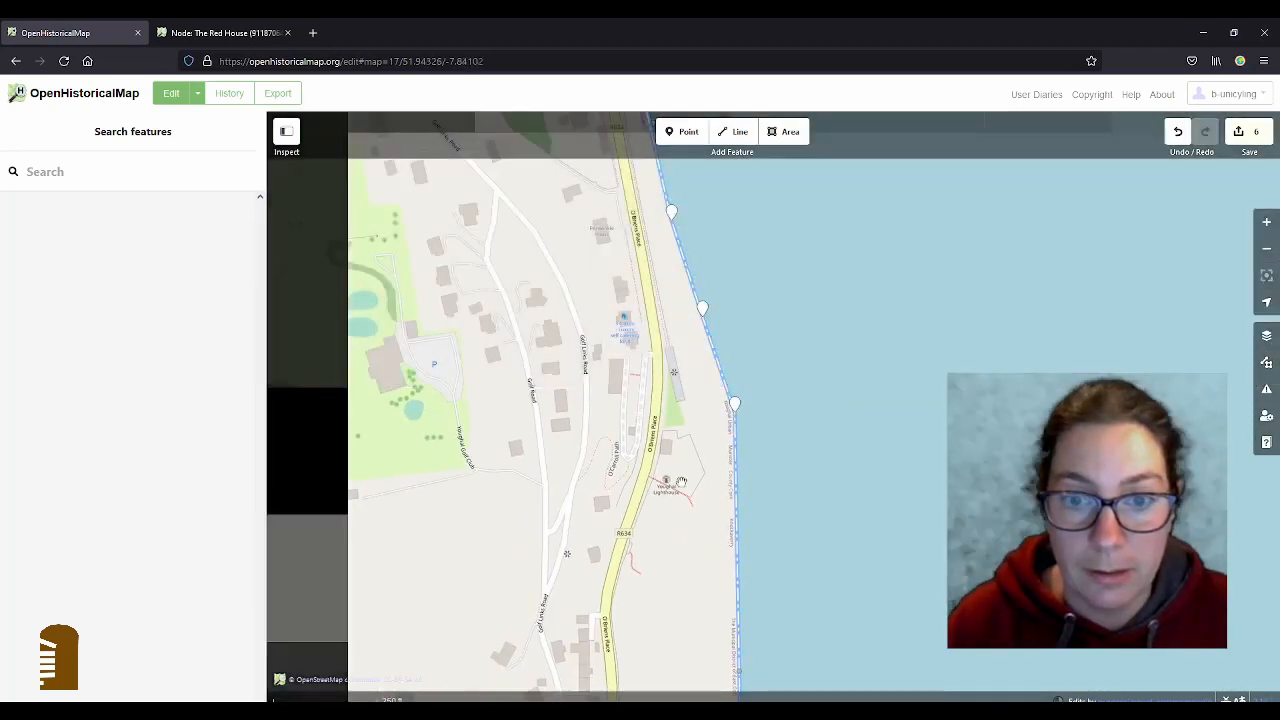
- Trace the round footprint of Youghal Lighthouse on the background map as a closed area
scroll(678, 482, "up", 5)
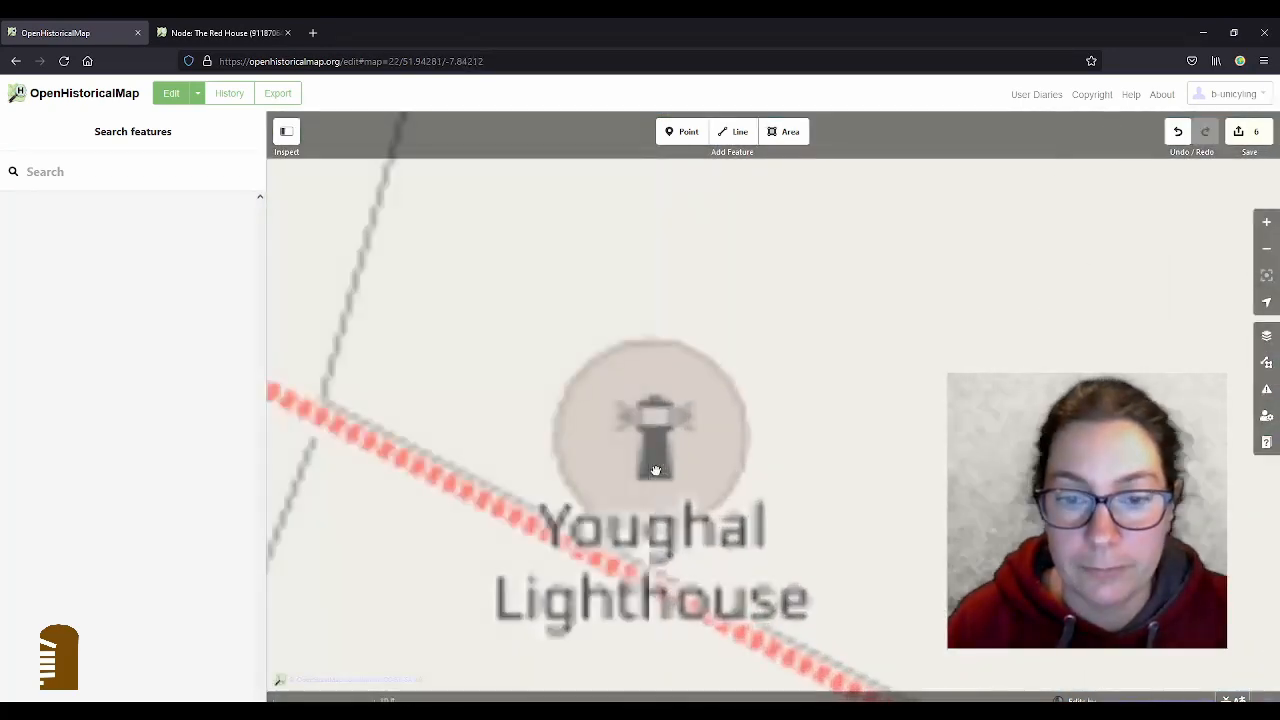
key("3")
left_click(683, 344)
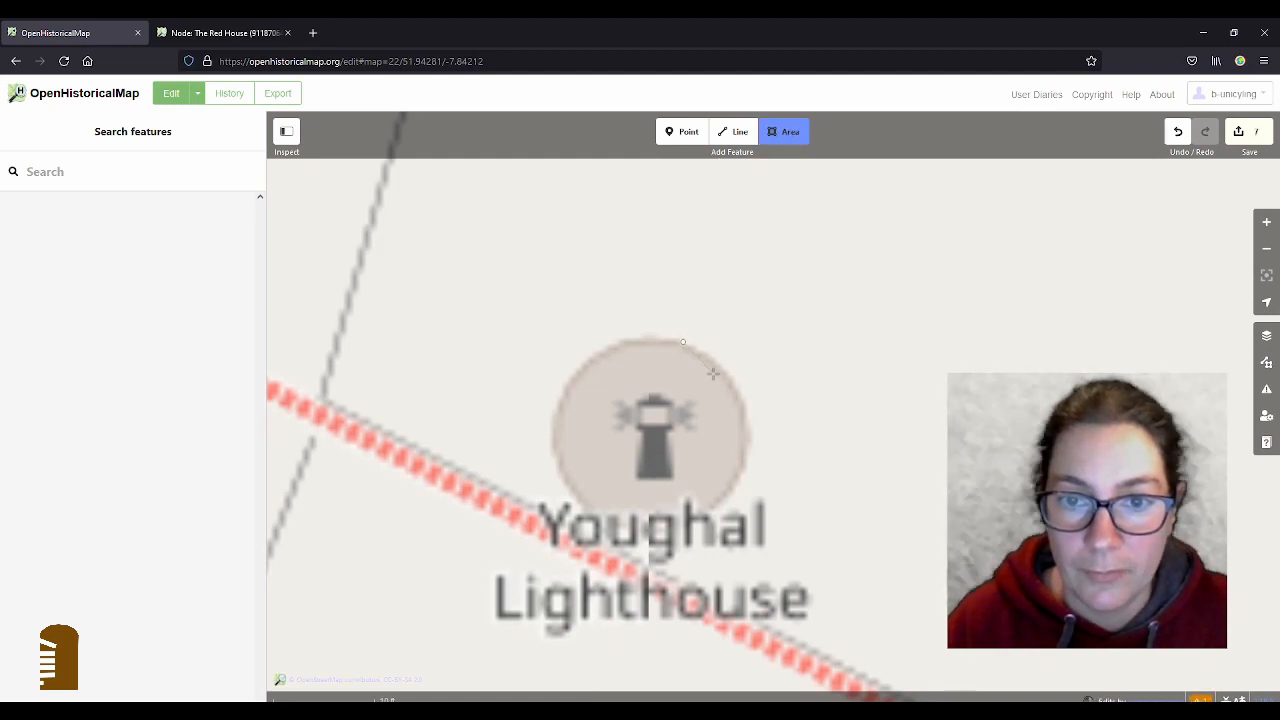
left_click(719, 364)
left_click(740, 400)
left_click(748, 436)
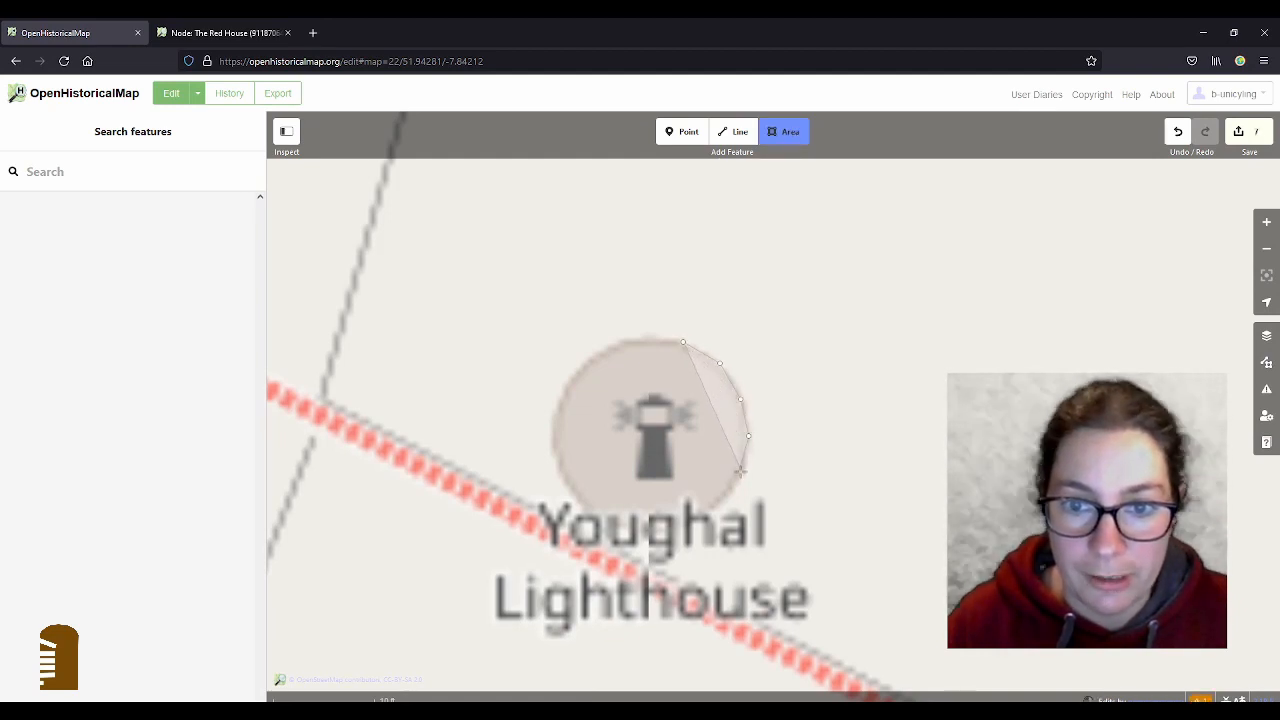
left_click(740, 477)
left_click(713, 507)
left_click(673, 535)
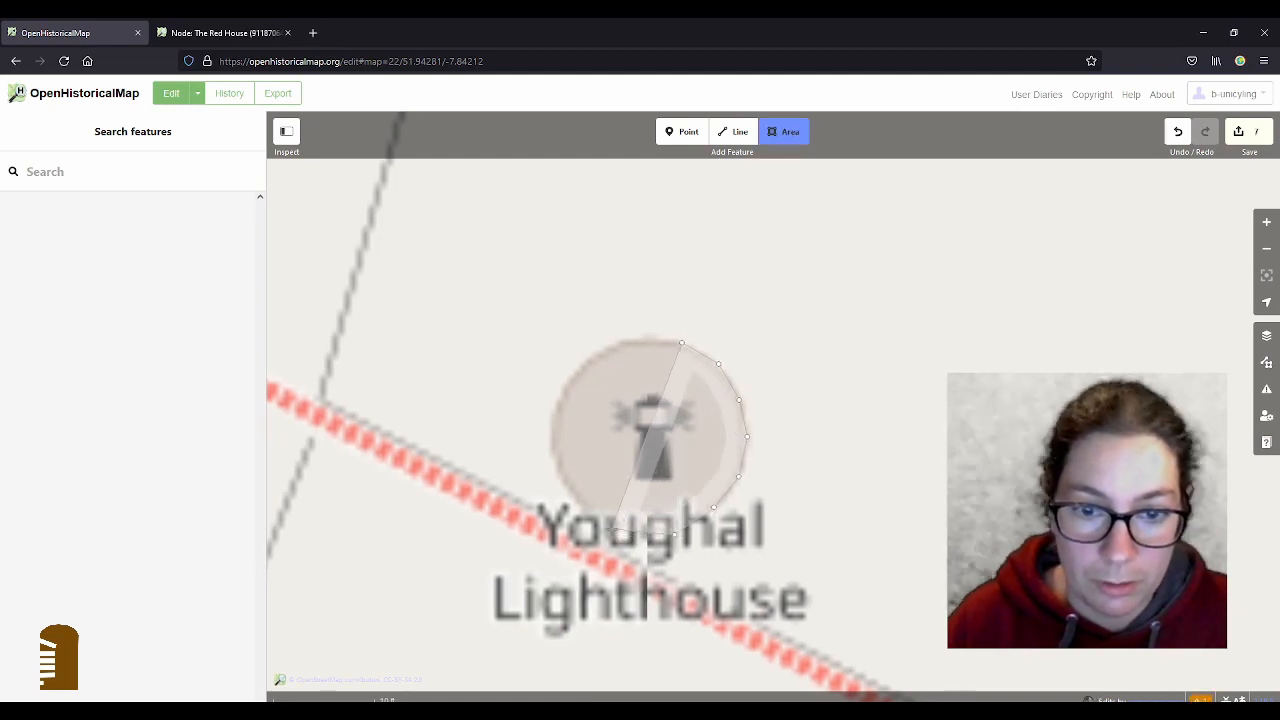
left_click(610, 529)
left_click(571, 497)
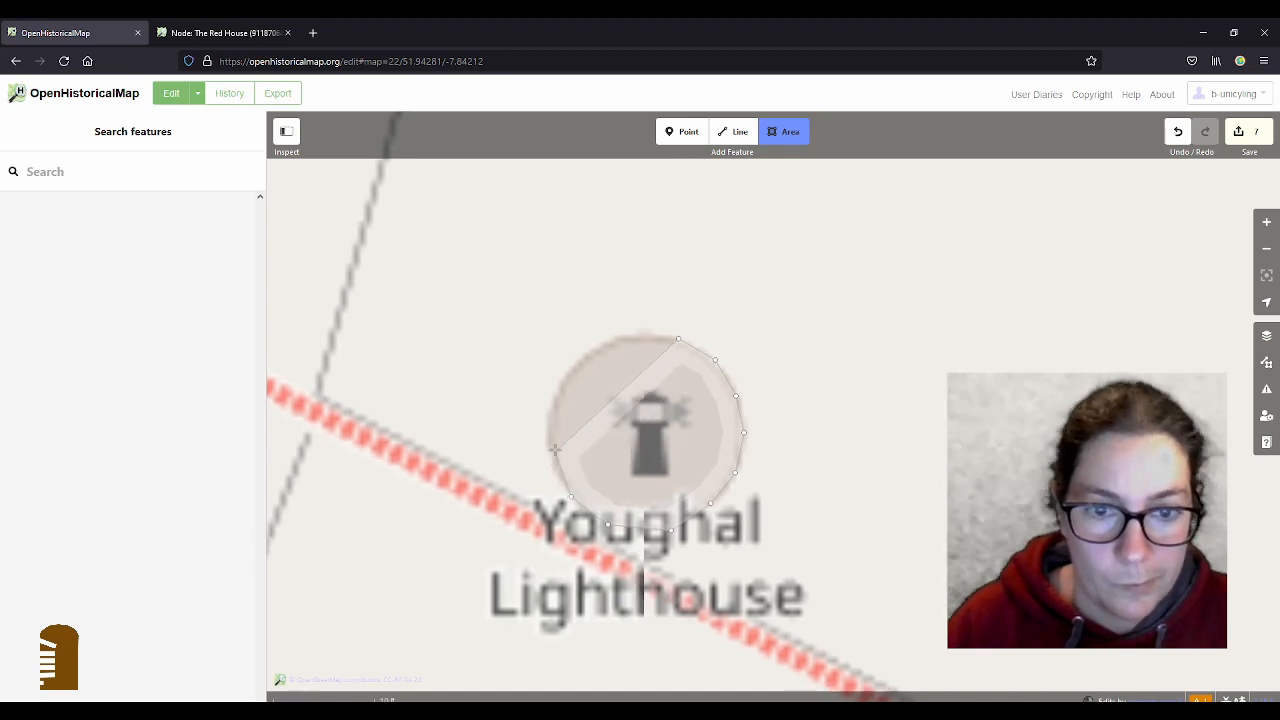
left_click(550, 441)
left_click(553, 395)
left_click(575, 363)
left_click(608, 338)
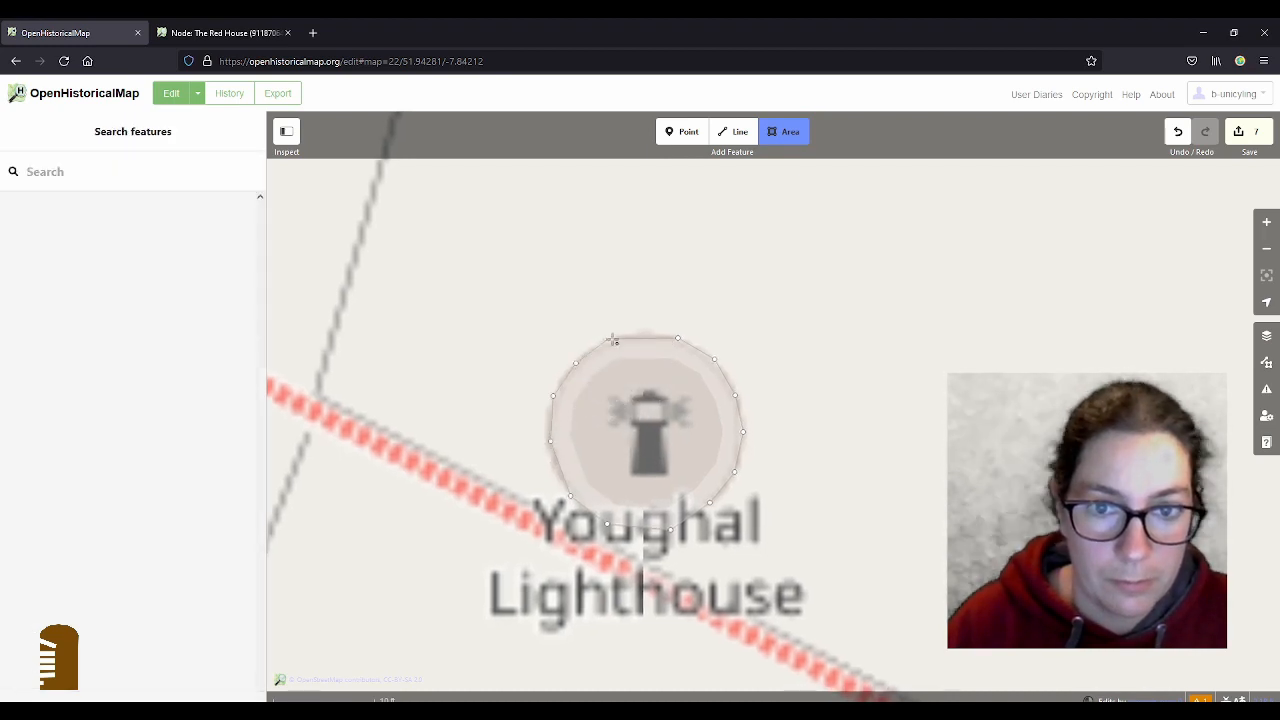
left_click(644, 341)
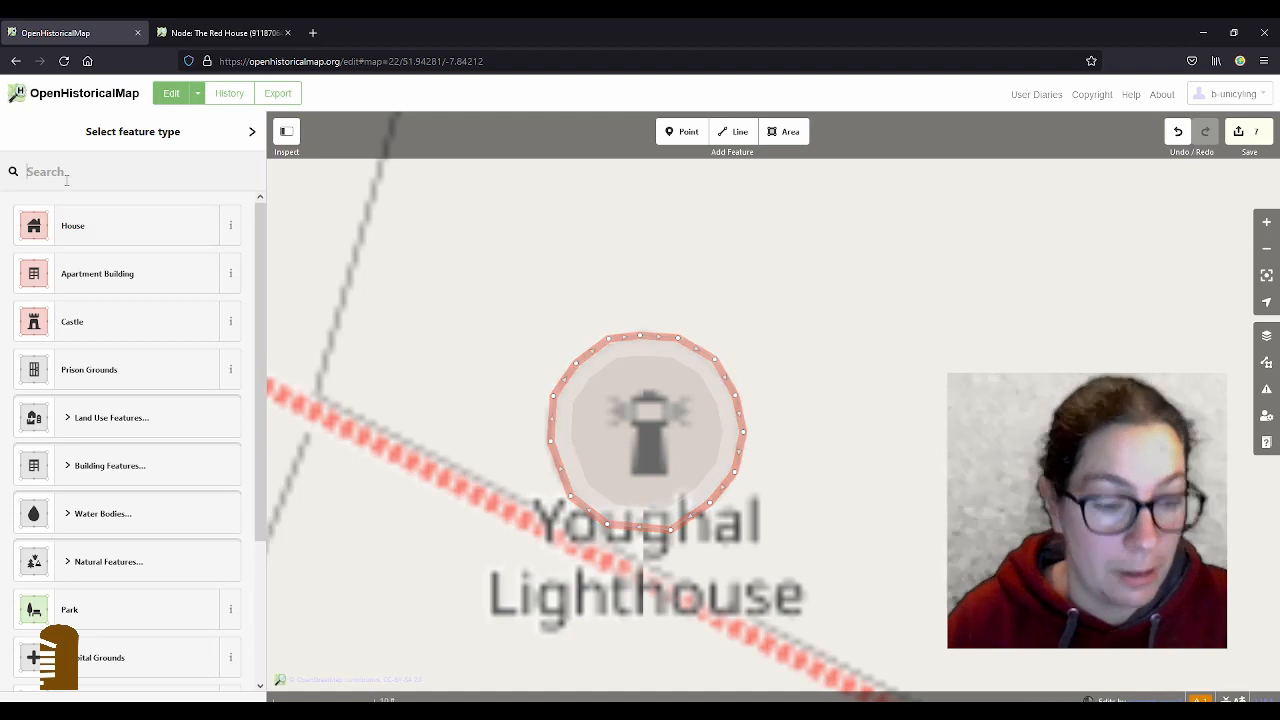
- Set the new area's feature type to Lighthouse and make its outline circular
type("light")
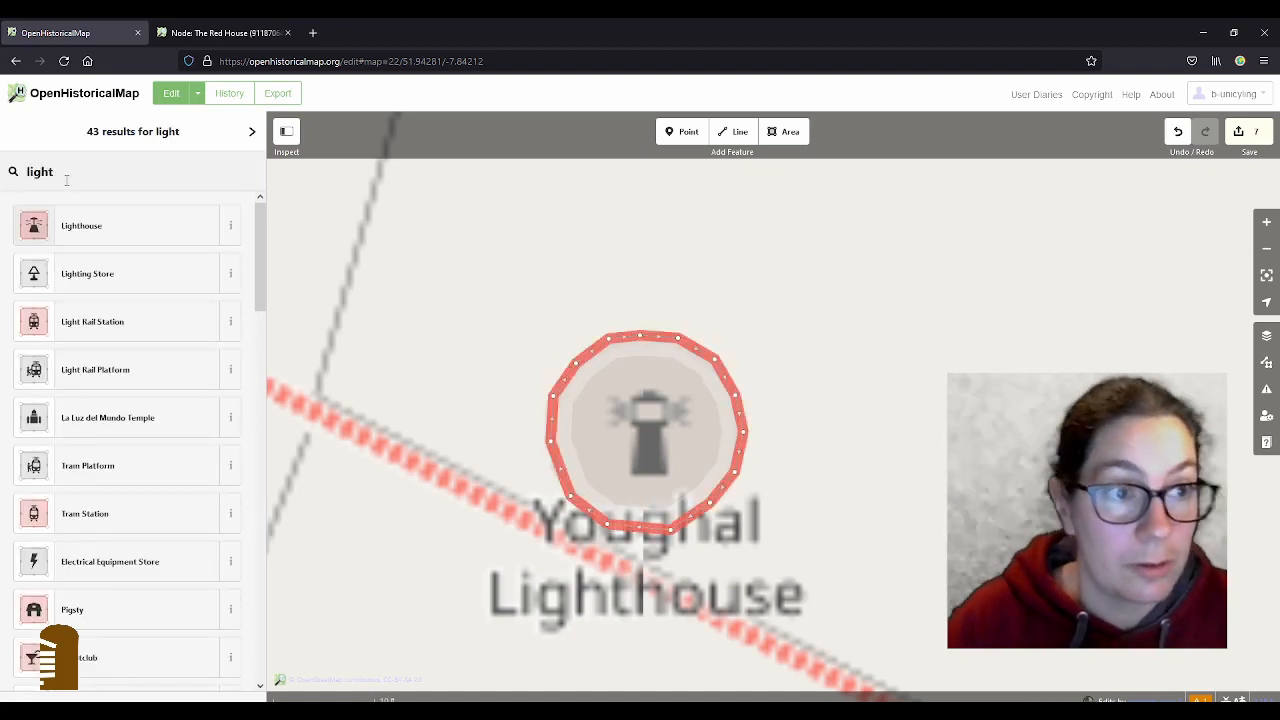
left_click(104, 222)
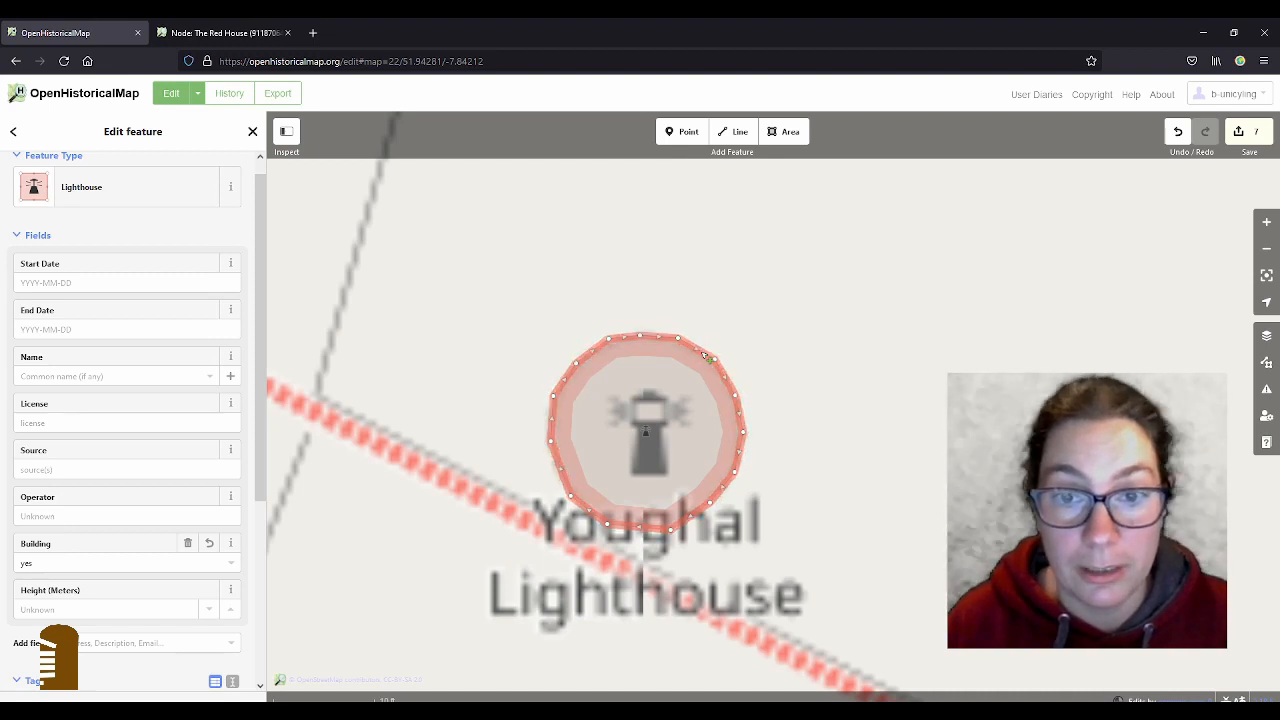
key("o")
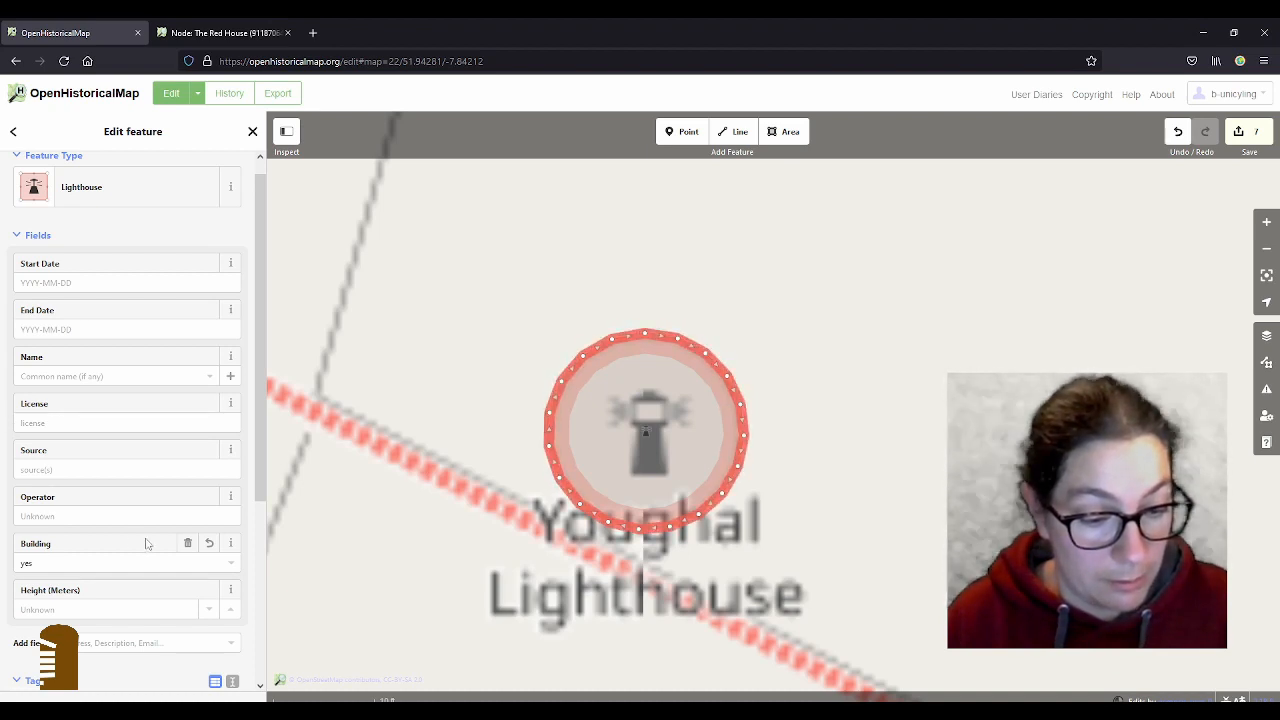
- Set the lighthouse's start date to 1848
left_click(51, 283)
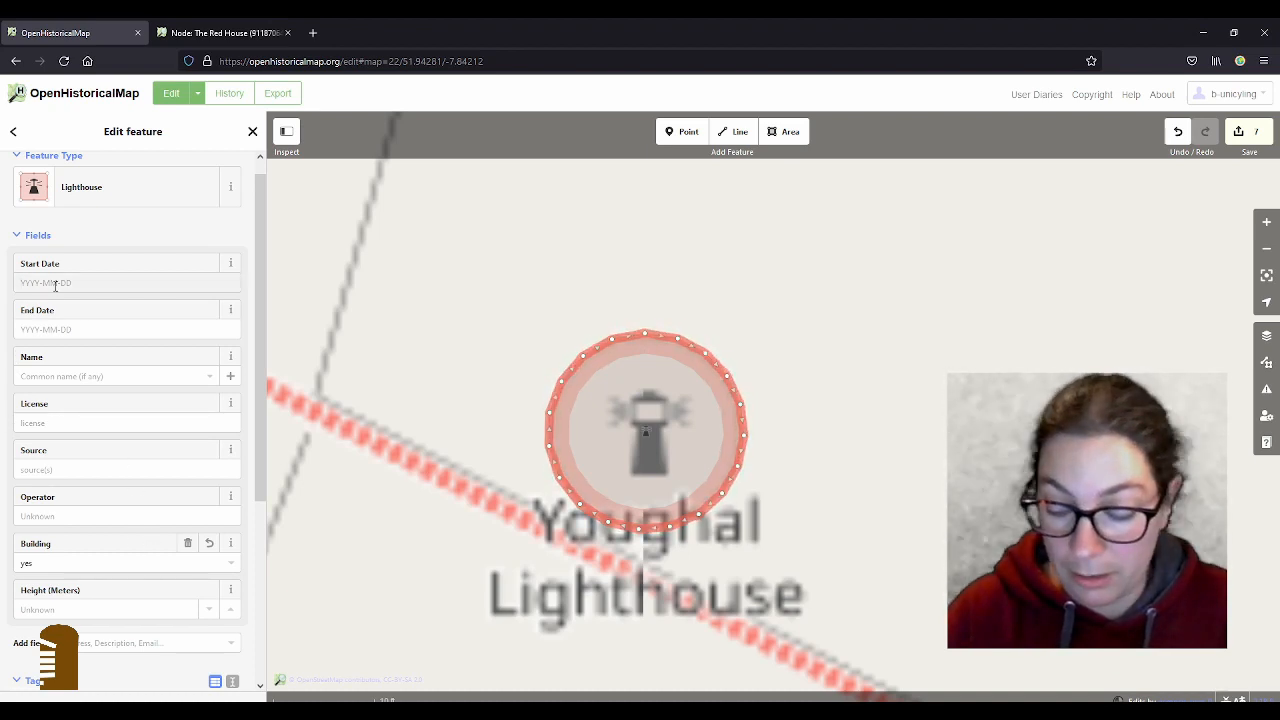
type("1848")
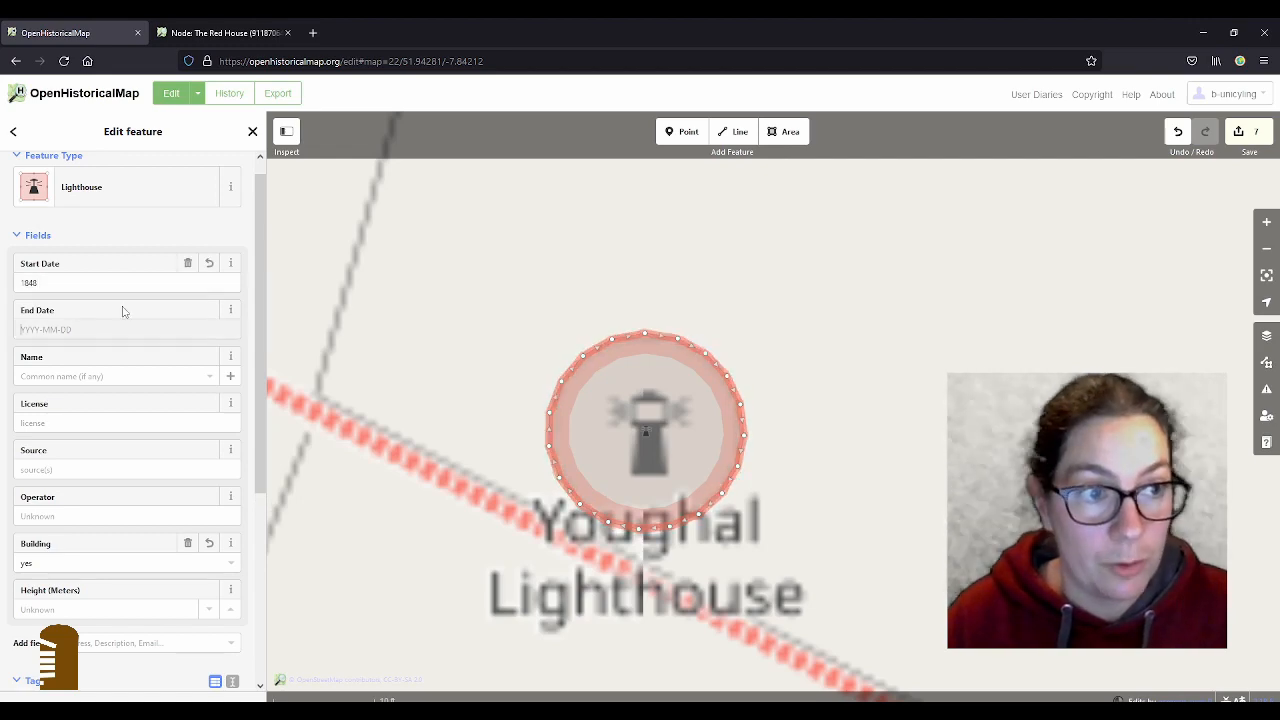
- Add an architect tag to the lighthouse with the value George Halpin, copied from the Youghal Wikipedia article
key("alt+Tab")
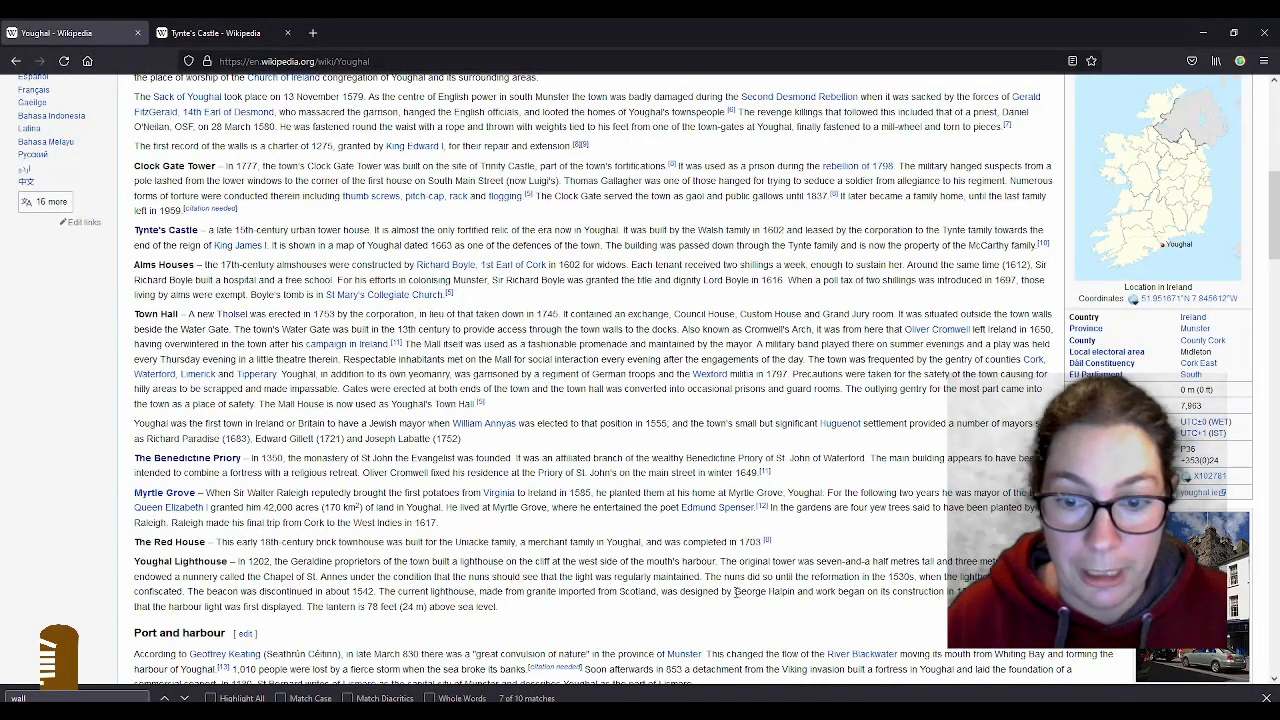
left_click_drag(735, 592, 796, 592)
key("ctrl+c")
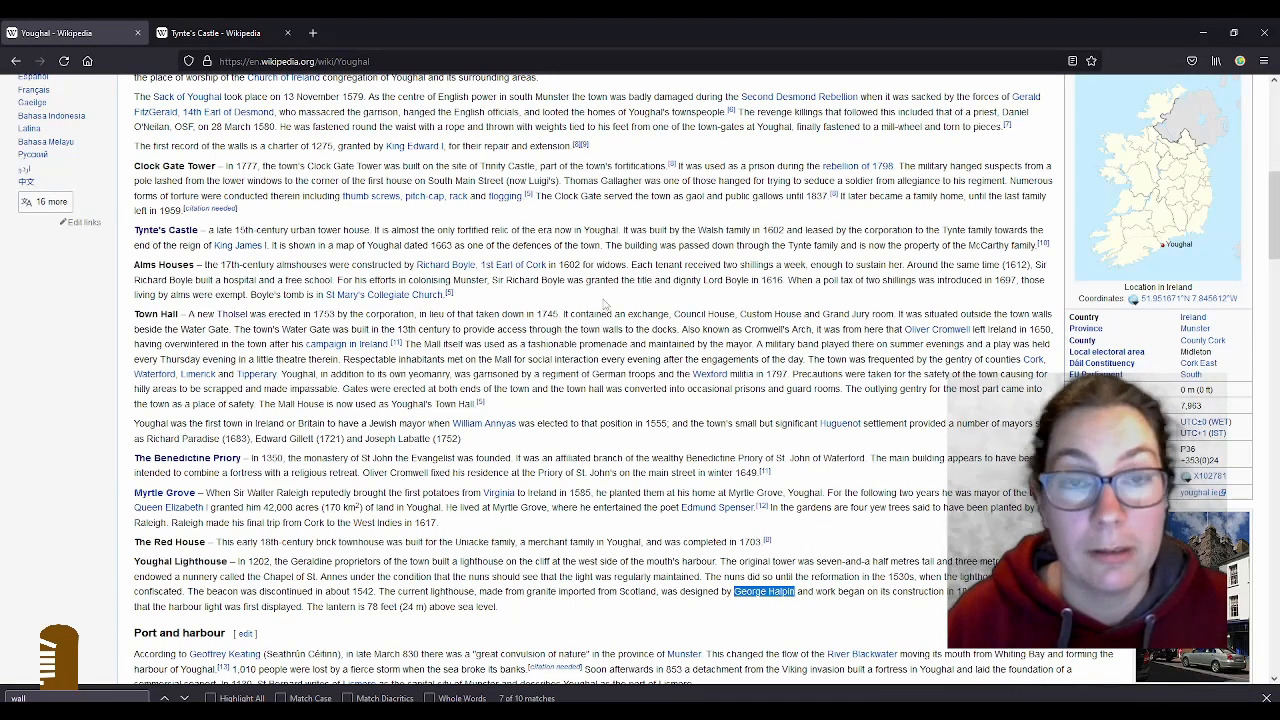
key("alt+Tab")
scroll(117, 463, "down", 3)
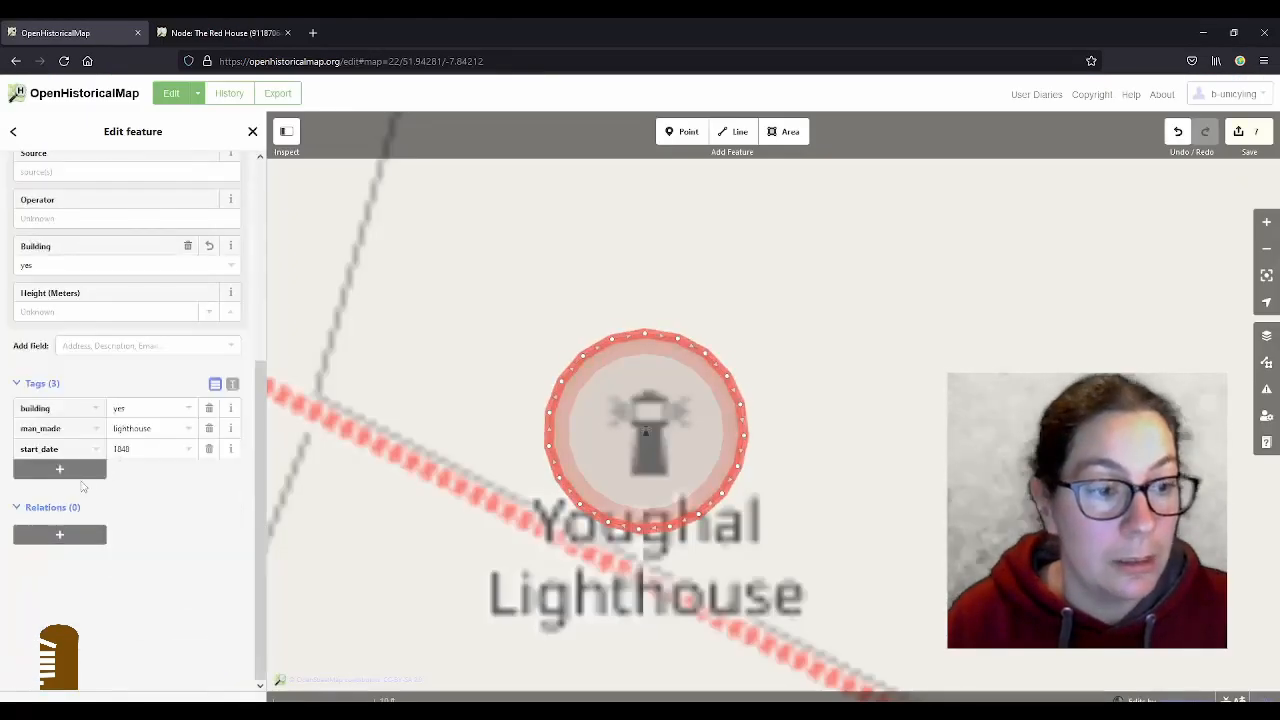
left_click(82, 470)
type("architect")
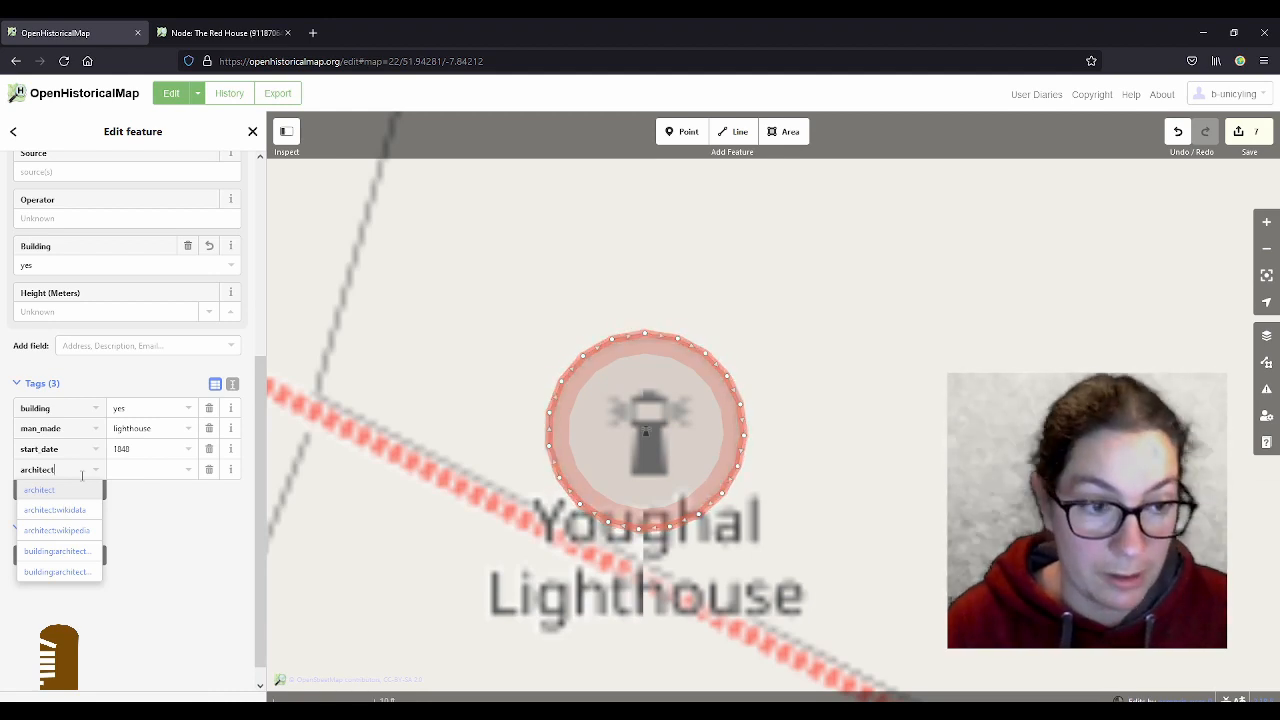
key("Tab")
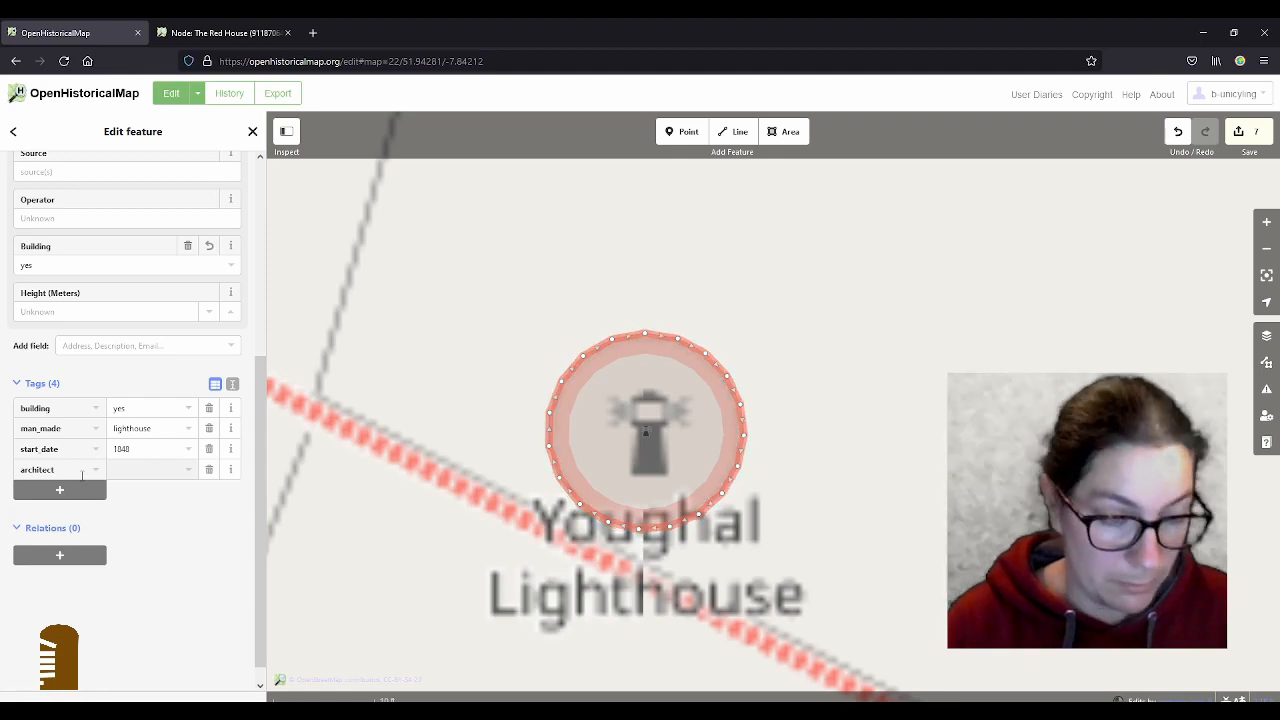
key("ctrl+v")
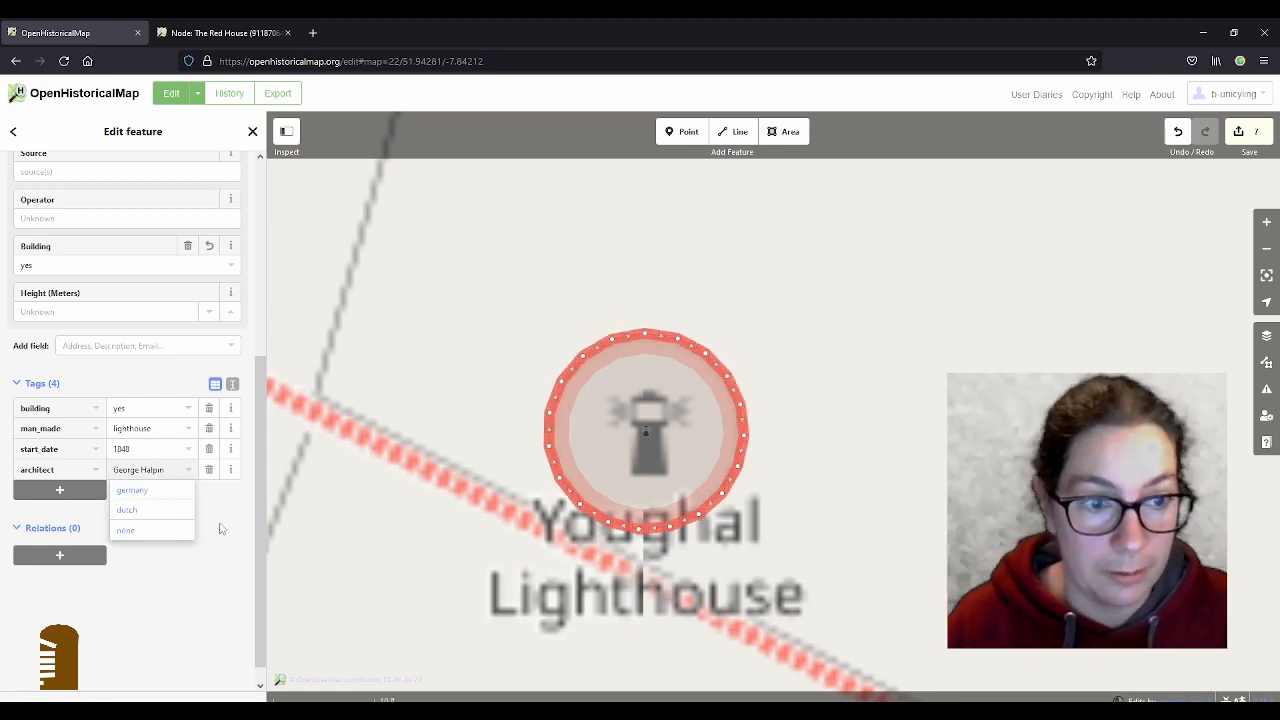
left_click(223, 526)
- Find the George Halpin article on Wikipedia and select its title
key("alt+Tab")
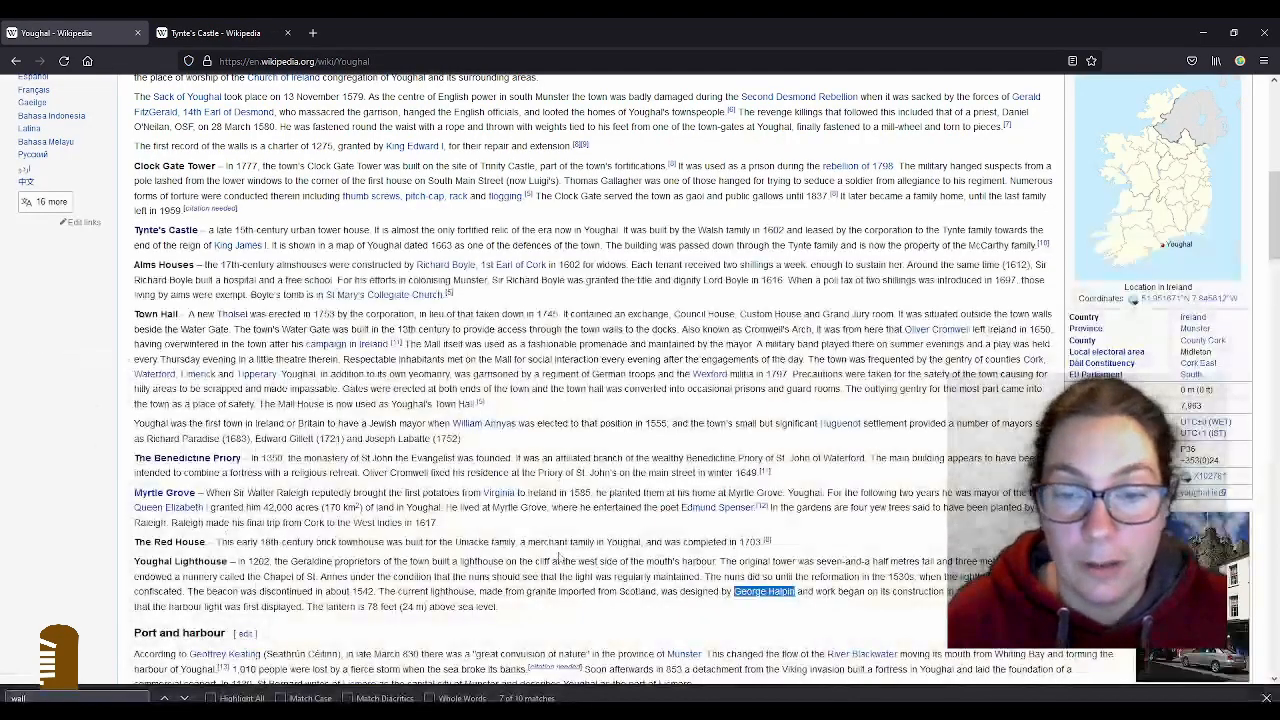
key("Home")
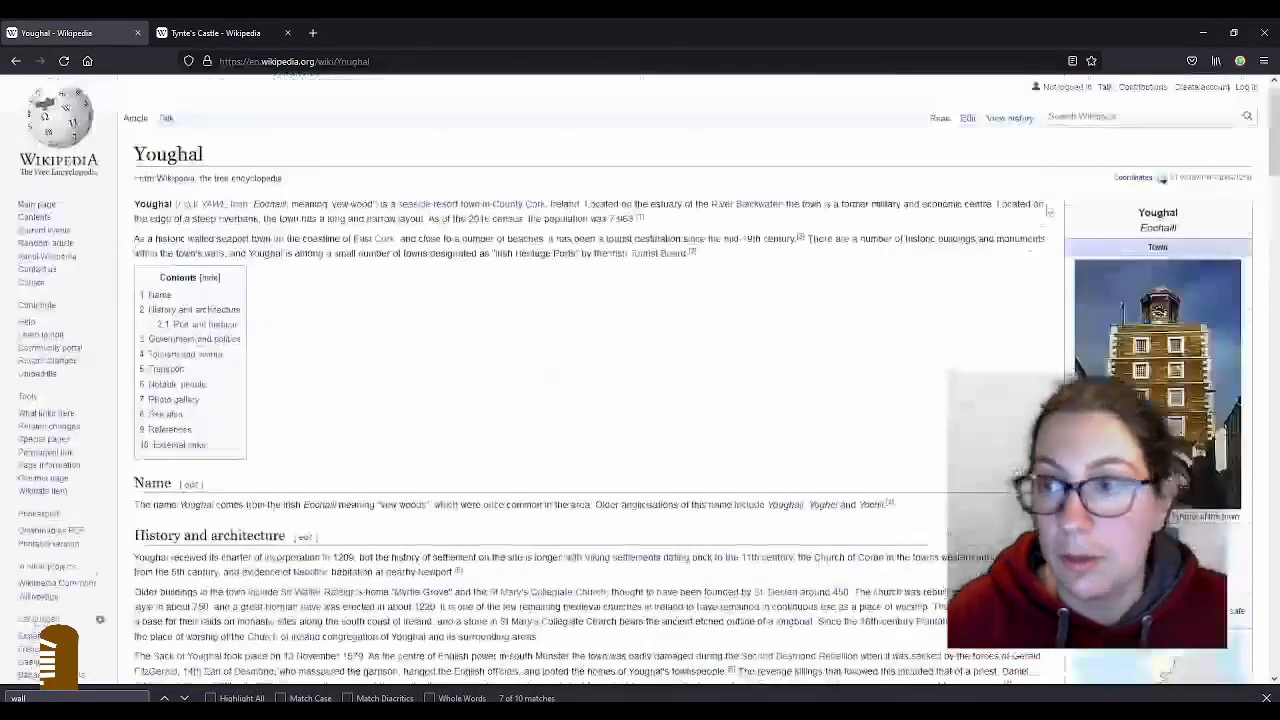
left_click(1065, 117)
key("ctrl+v")
left_click(1075, 132)
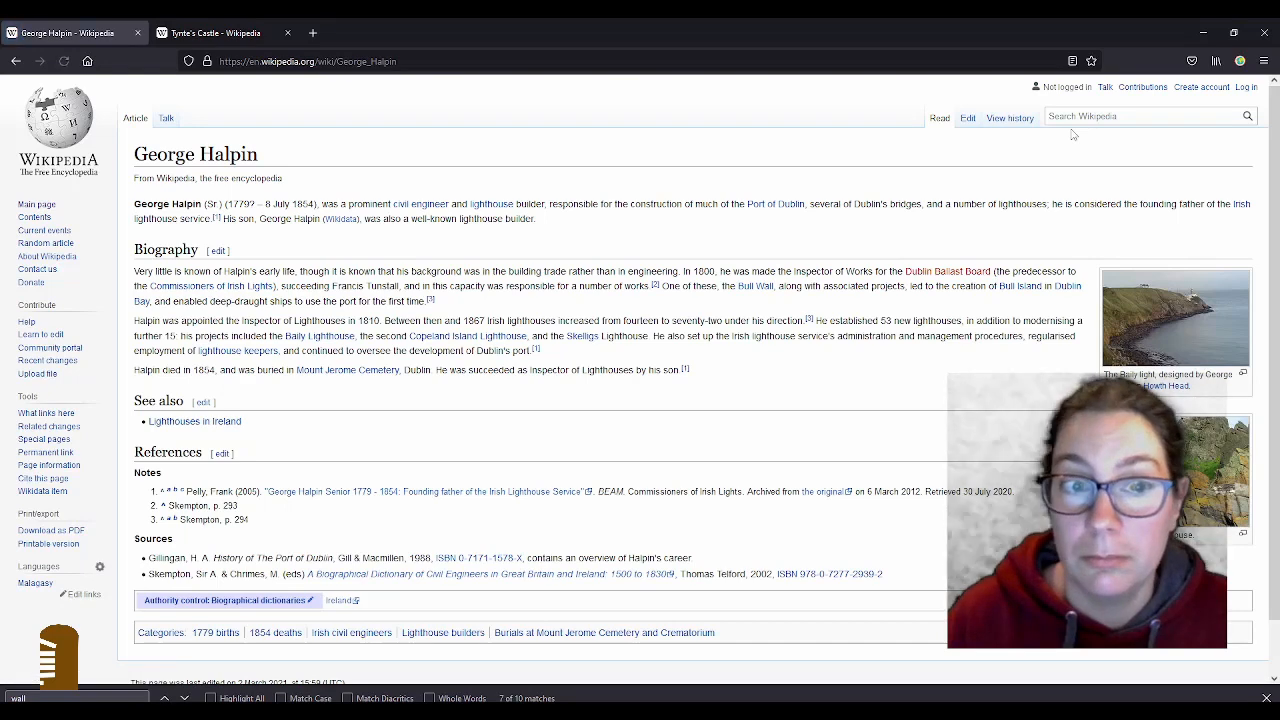
left_click_drag(136, 152, 268, 154)
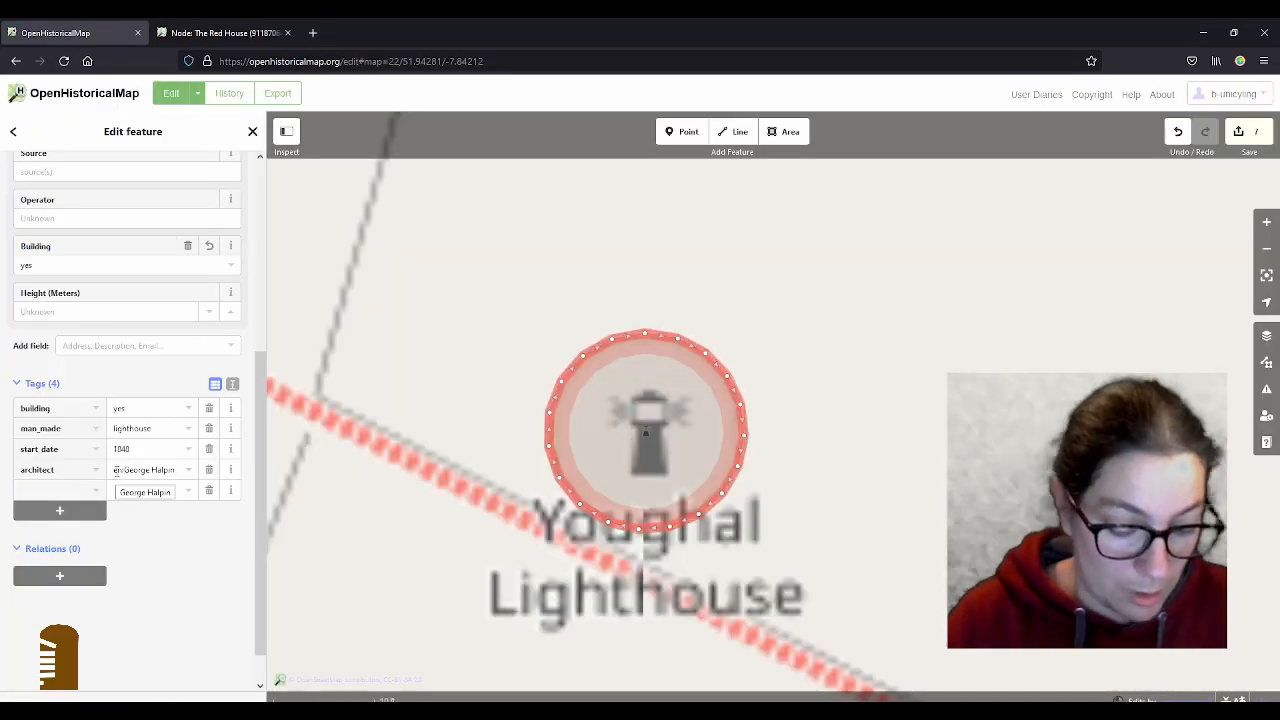
- Add an architect:wikipedia tag to the lighthouse in OpenHistoricalMap with the value en:George Halpin
type("arc")
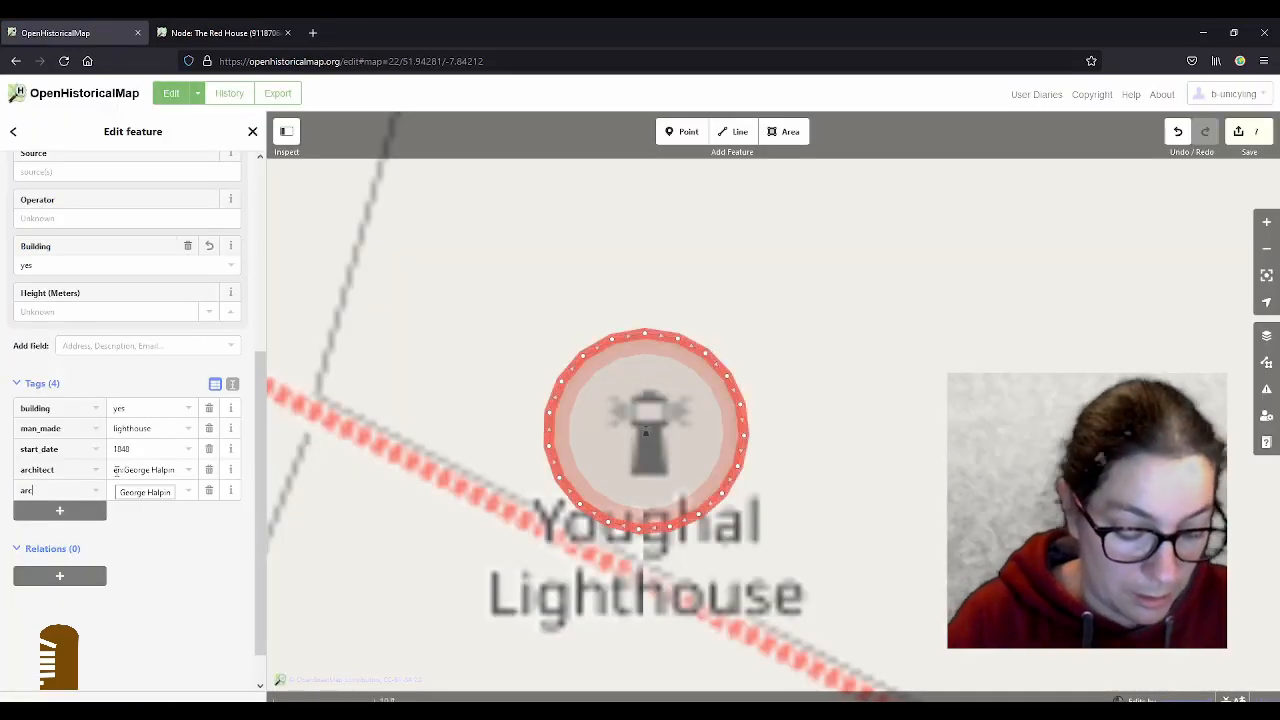
type("hitect:wikipedia")
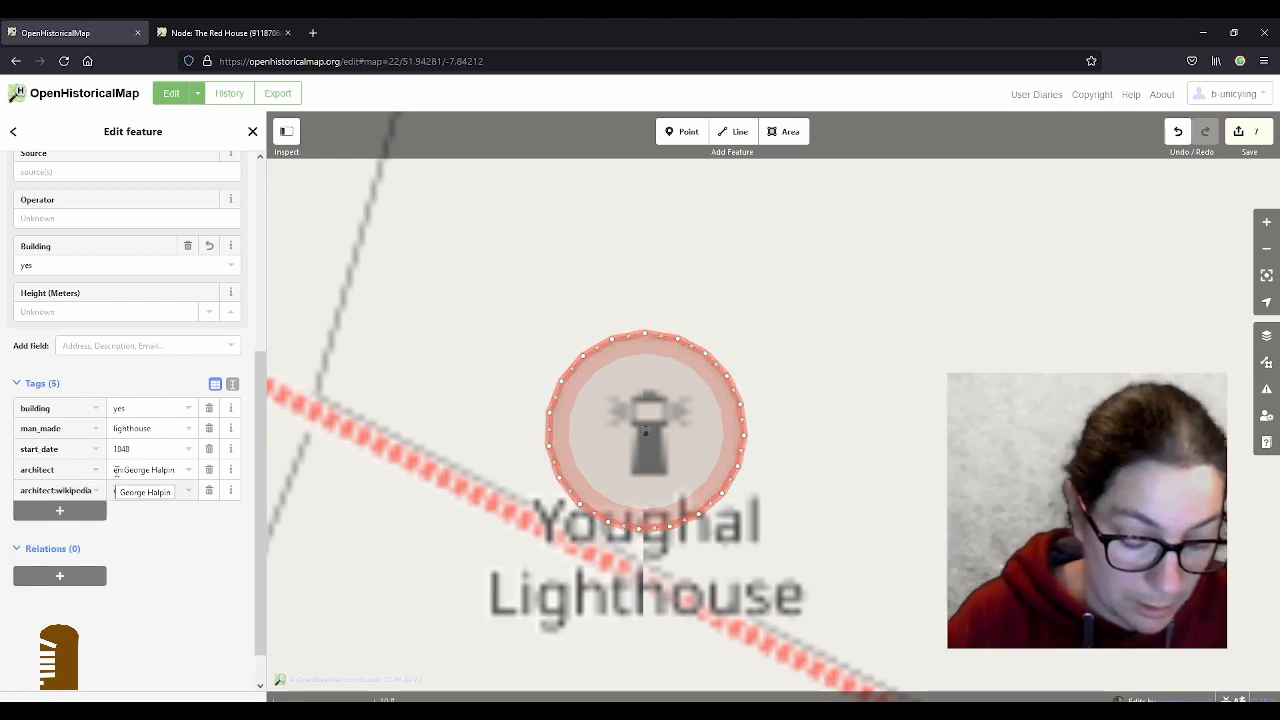
type("en:")
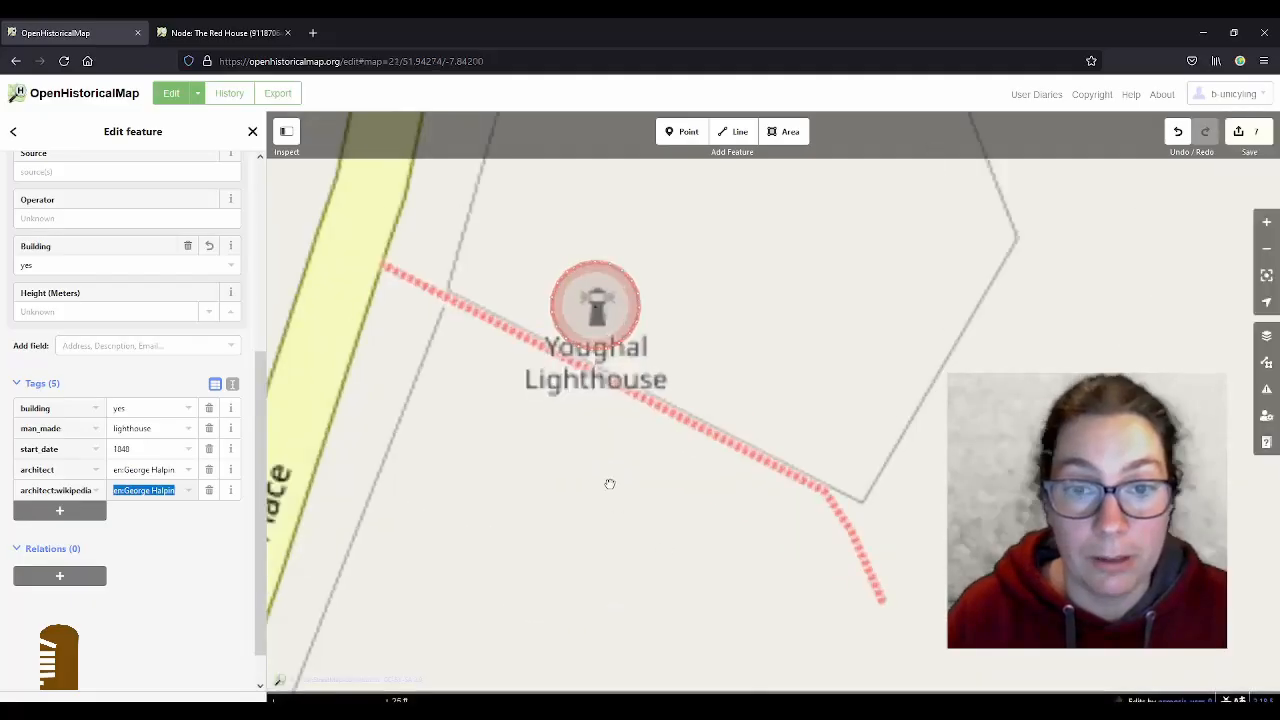
- Deselect the lighthouse and draw a line along Grattan Street from the Meat Shambles Lane junction to the O'Rahily Street junction
scroll(750, 521, "down", 3)
scroll(752, 482, "down", 3)
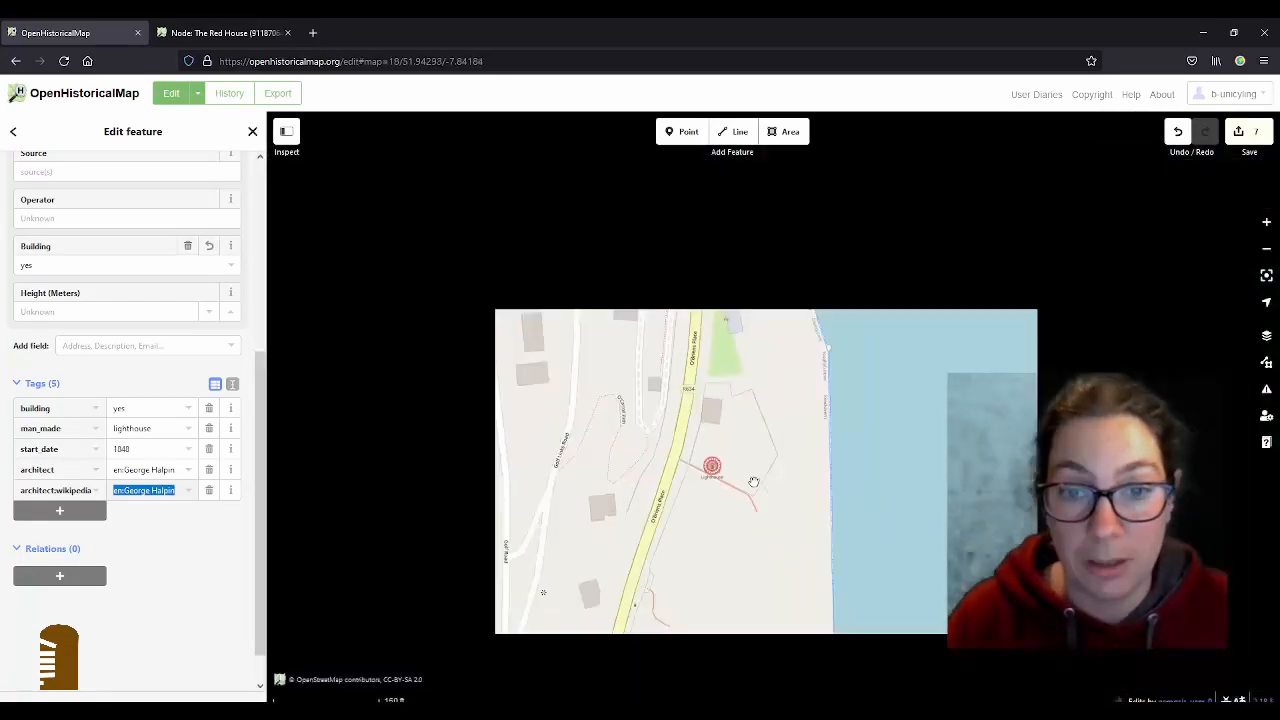
left_click(772, 463)
left_click_drag(660, 208, 728, 661)
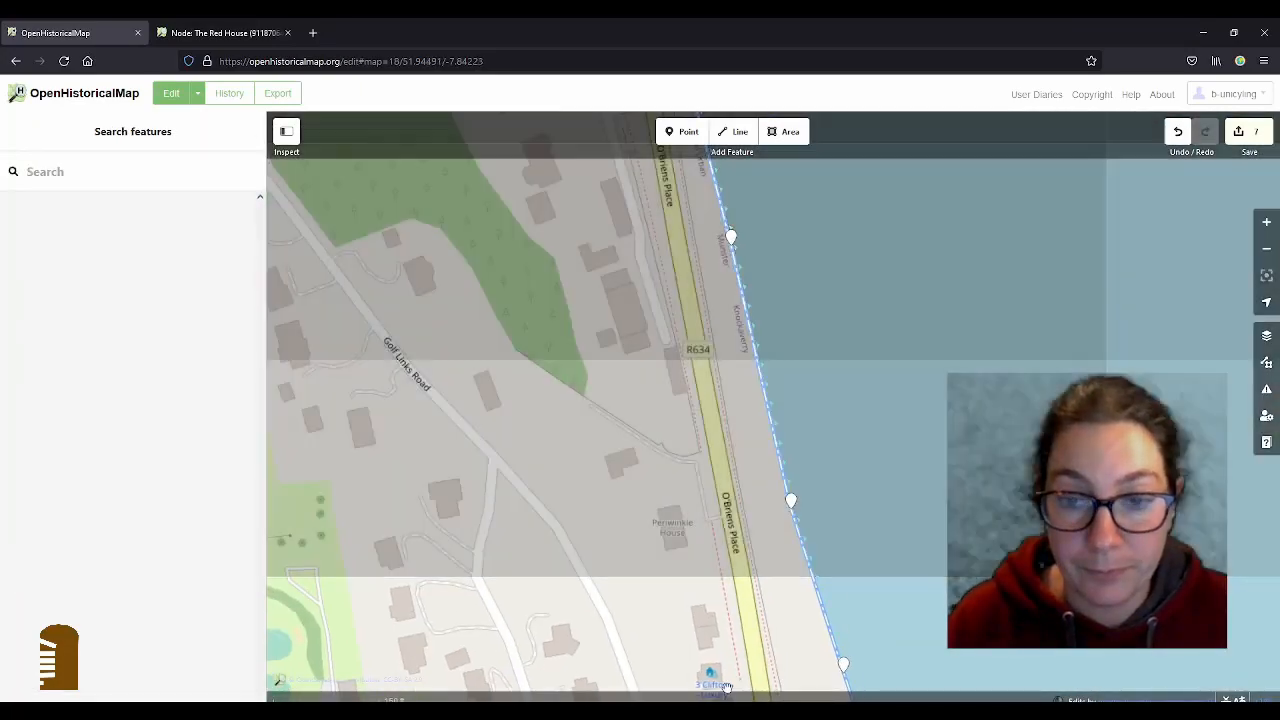
left_click_drag(616, 234, 684, 708)
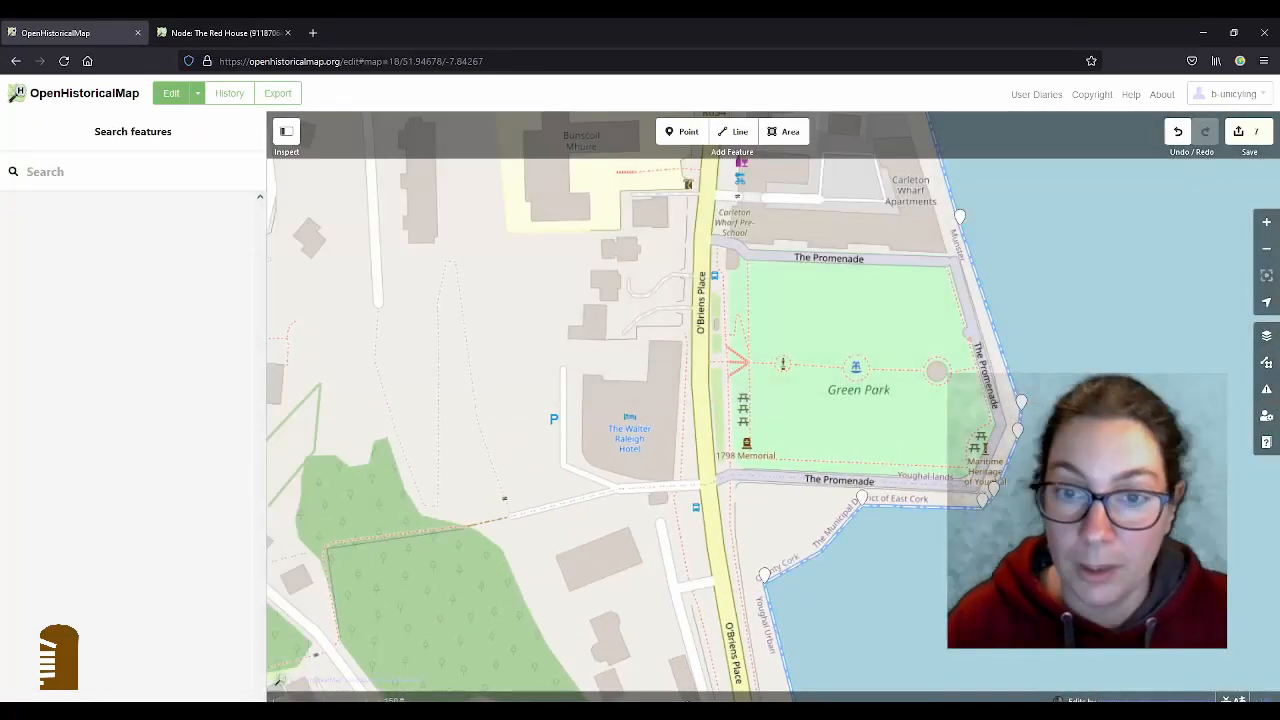
left_click_drag(651, 240, 658, 682)
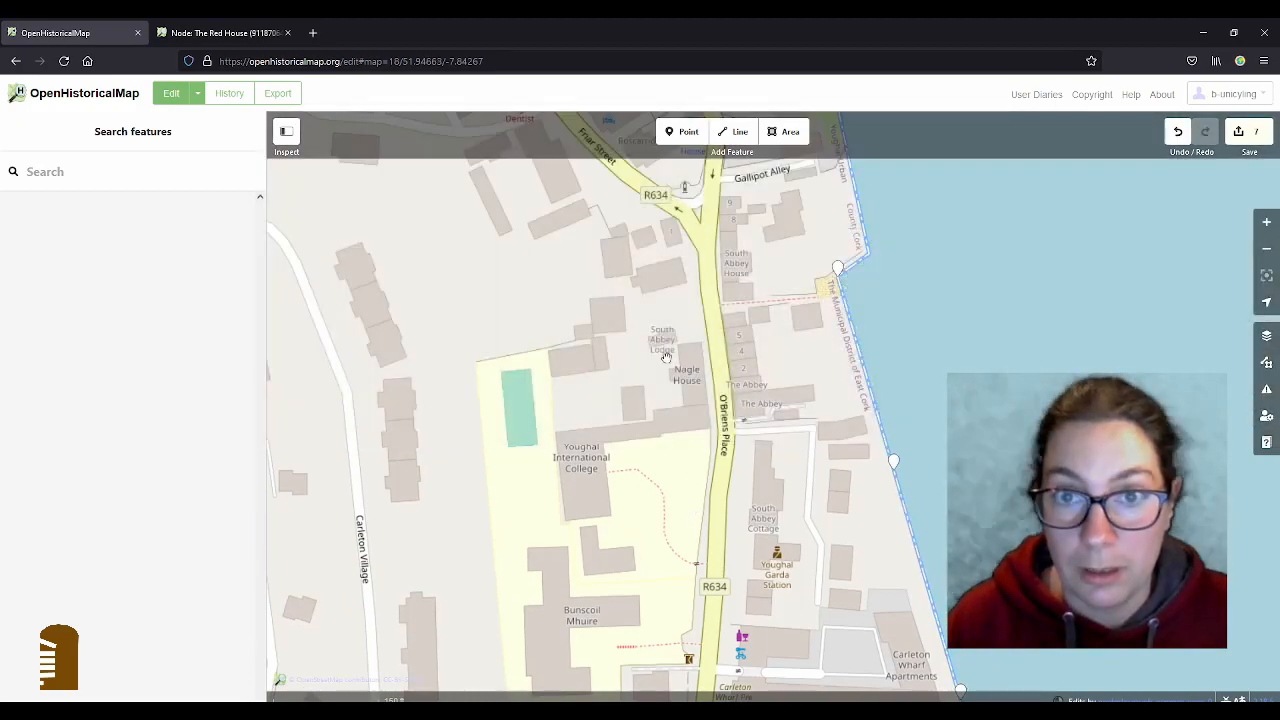
left_click_drag(662, 248, 738, 650)
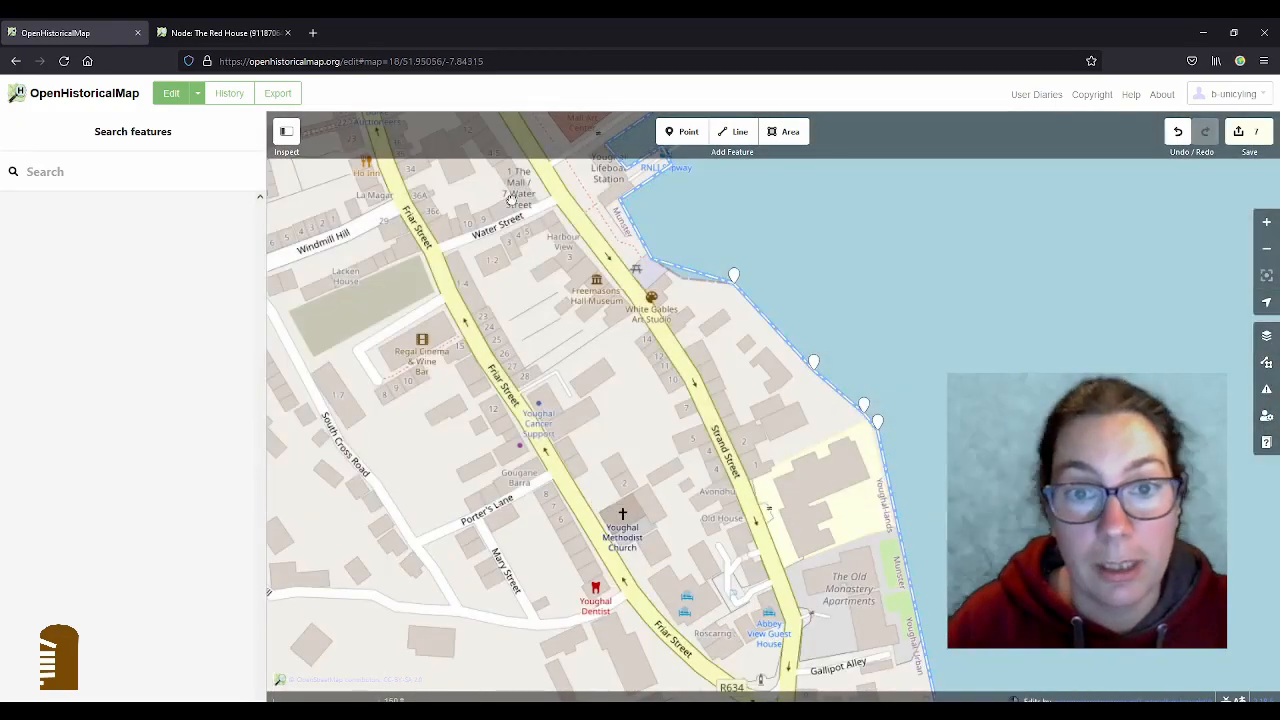
left_click_drag(512, 200, 778, 680)
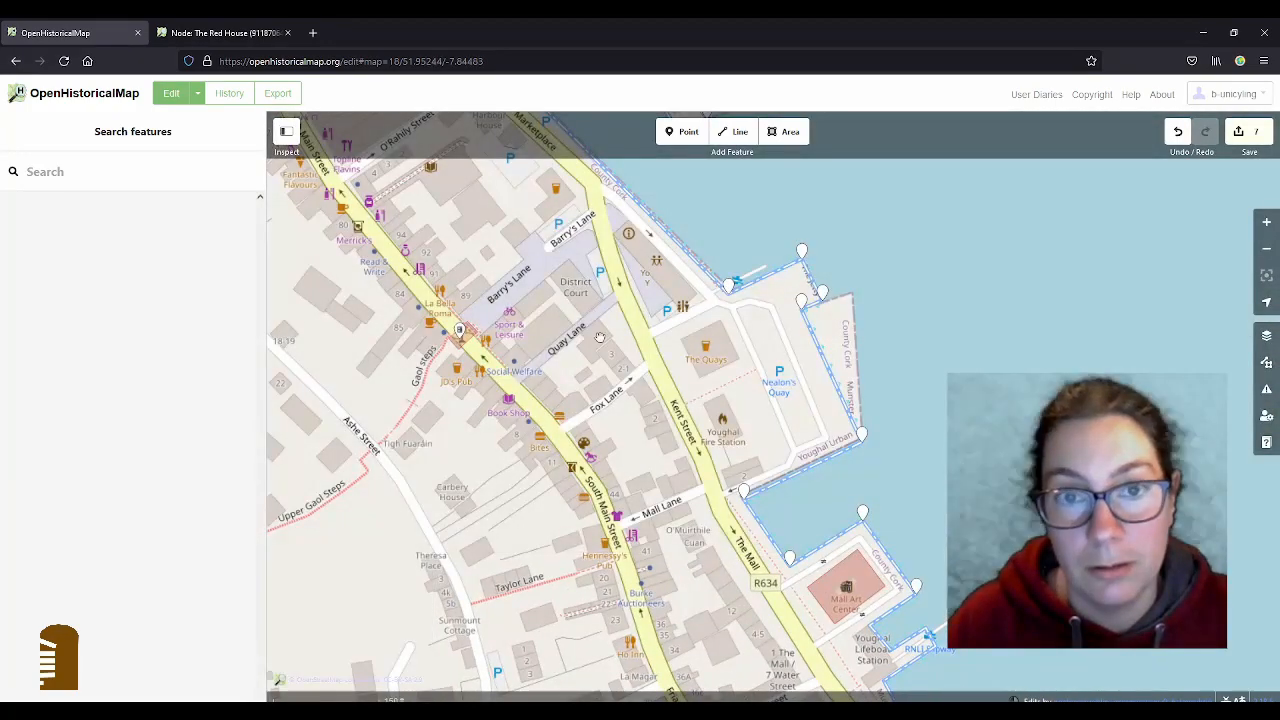
left_click_drag(513, 244, 790, 700)
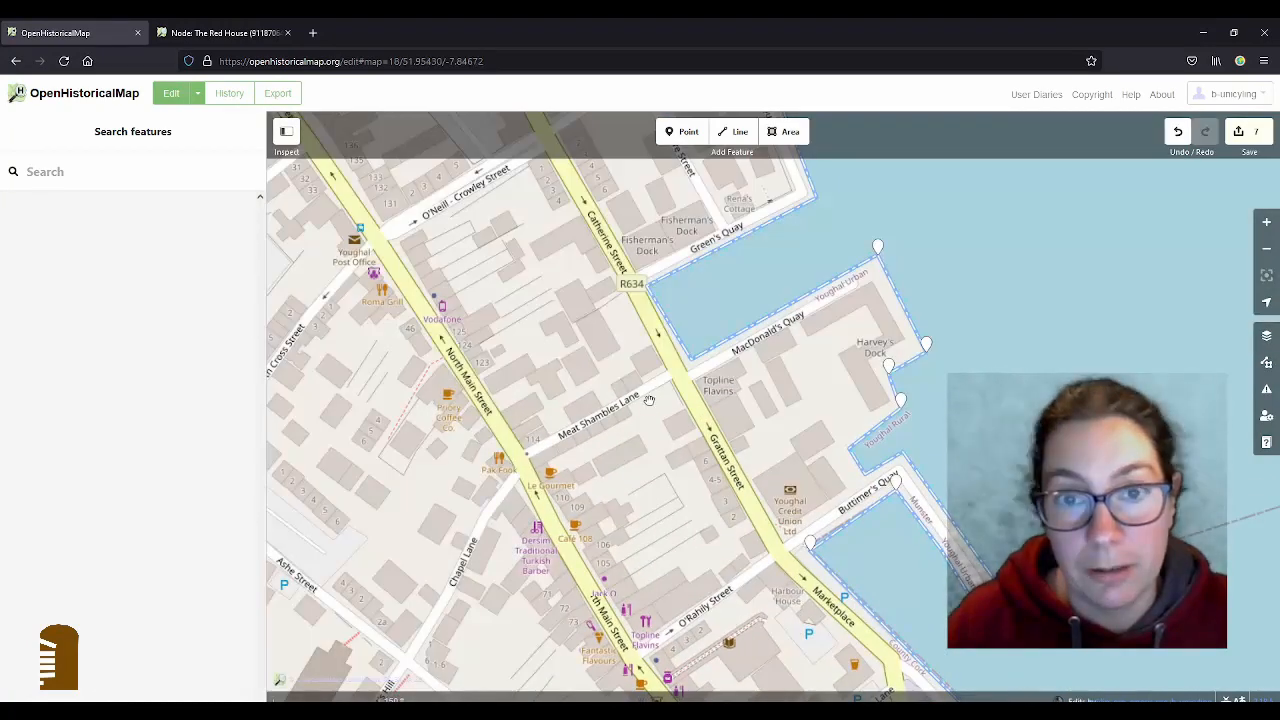
left_click_drag(648, 400, 613, 452)
left_click(736, 144)
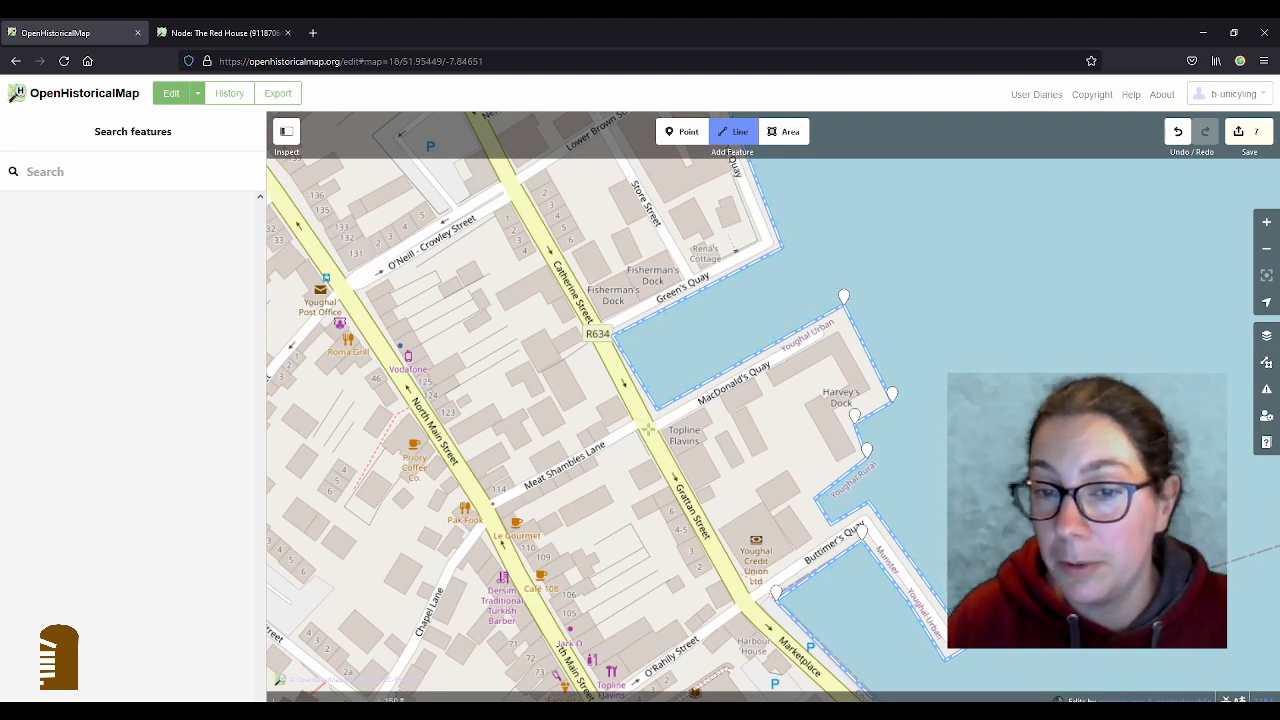
left_click(648, 428)
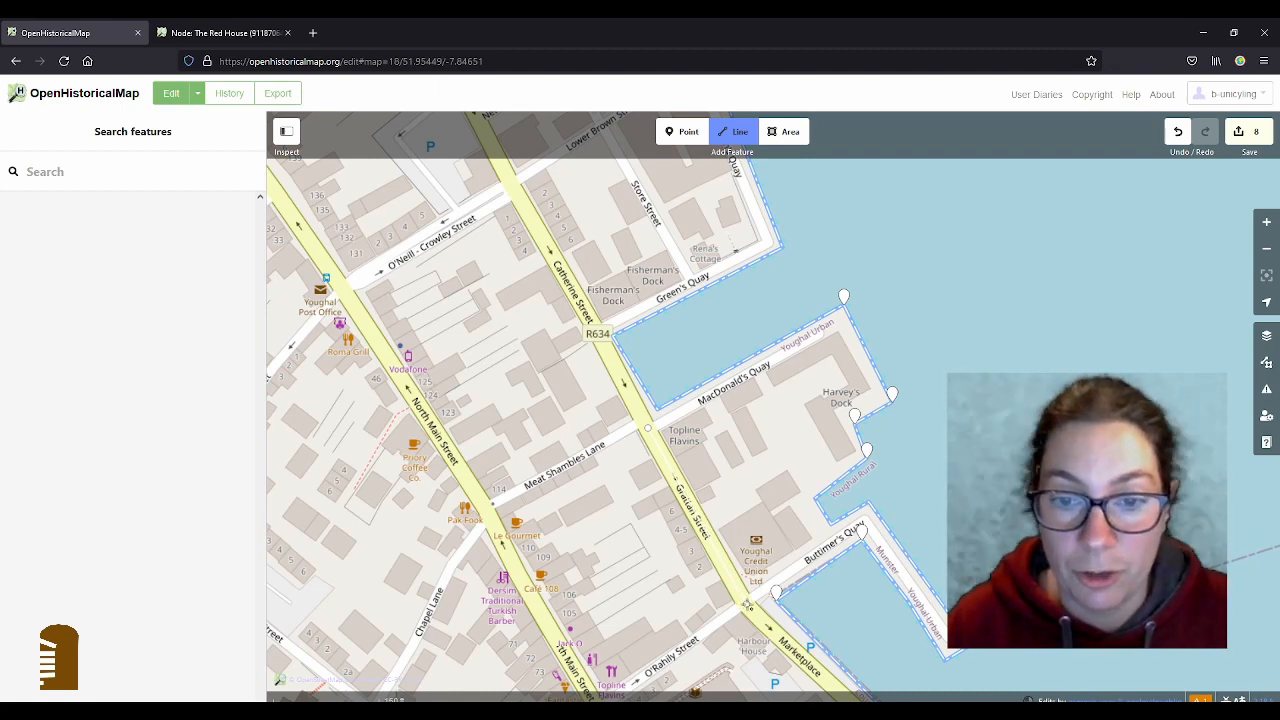
double_click(745, 604)
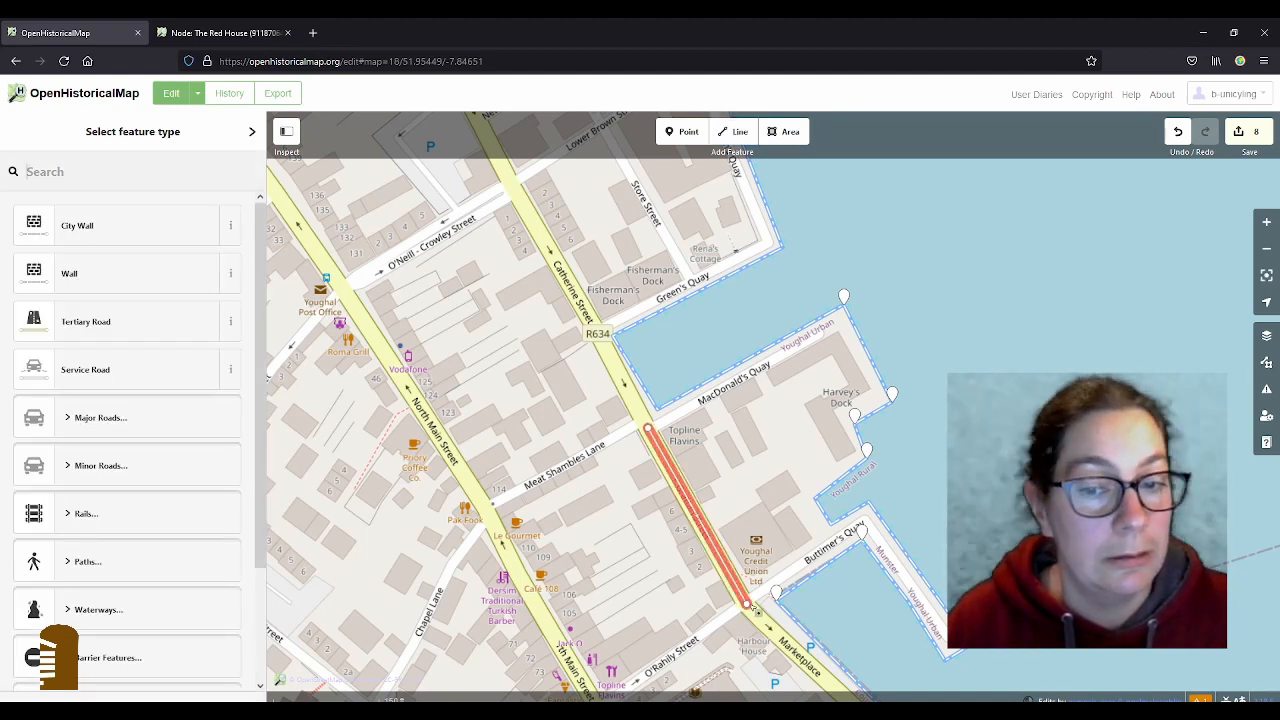
- Set the feature type of the new line along Grattan Street to Tertiary Road
left_click(122, 326)
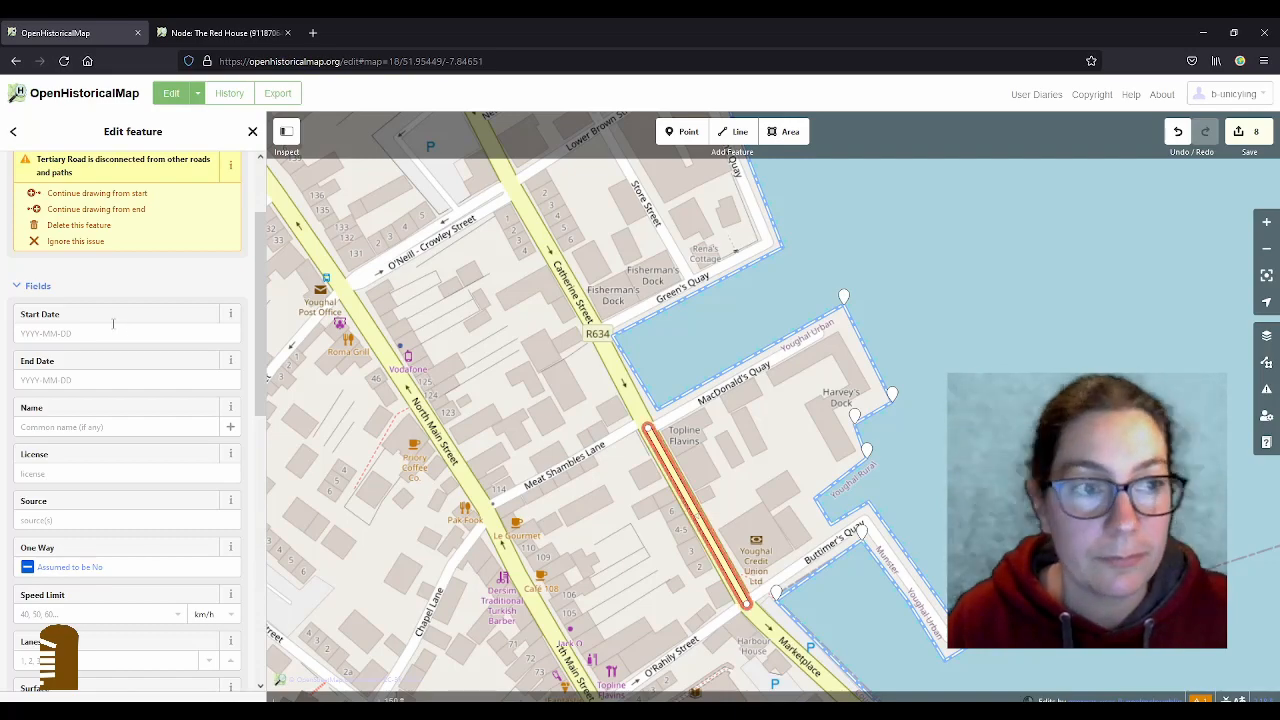
- Switch to OpenStreetMap and open the details of the memorial plaque at the Grattan Street and O'Rahily Street junction
left_click(222, 33)
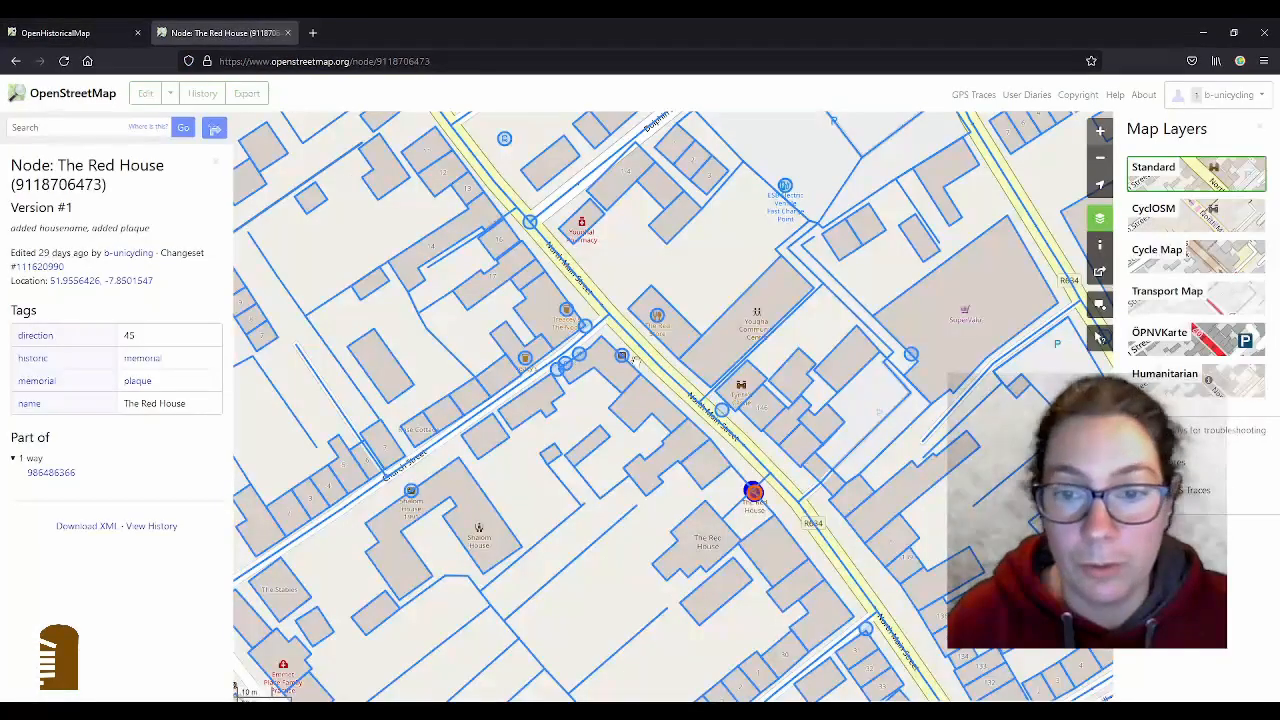
left_click_drag(902, 146, 702, 546)
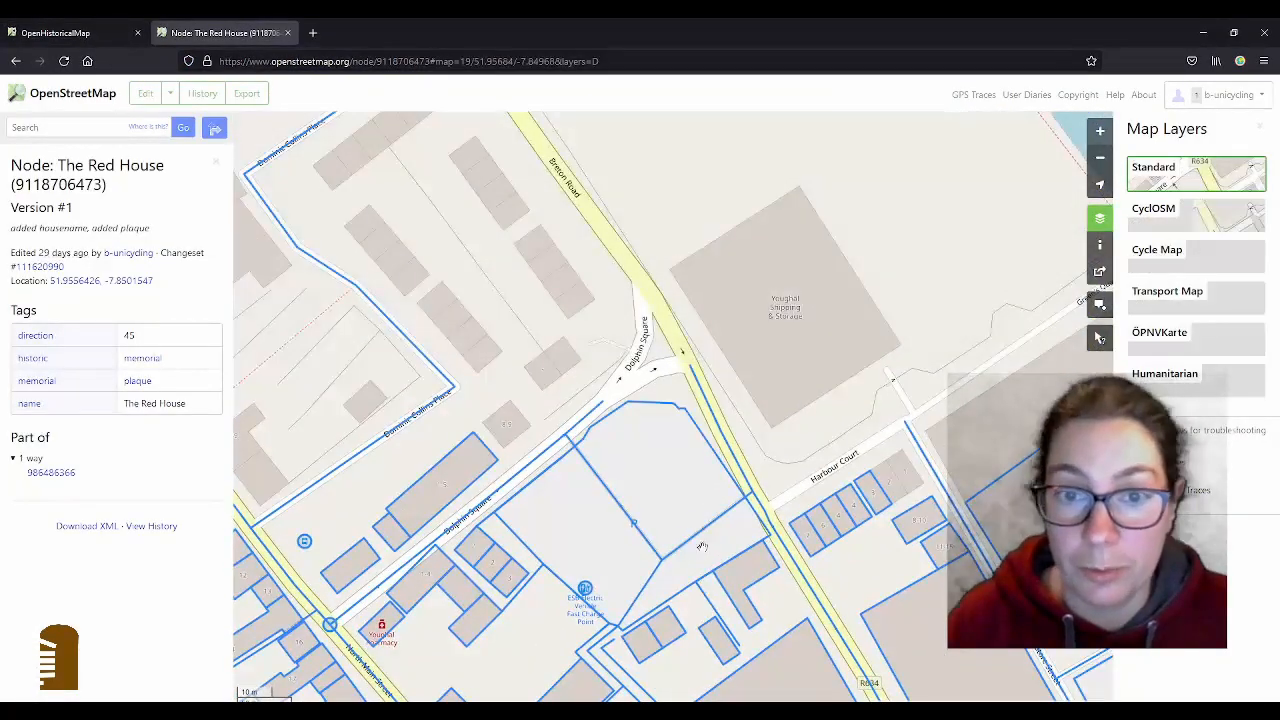
left_click_drag(933, 660, 581, 204)
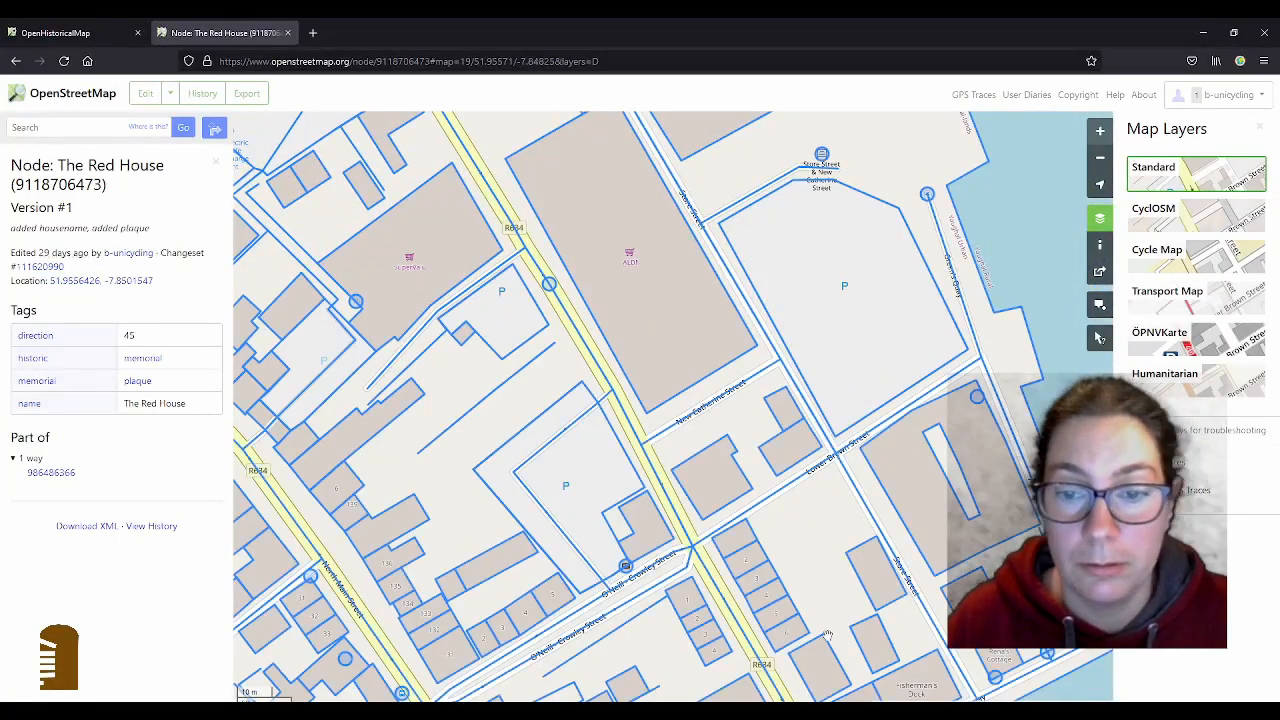
left_click_drag(809, 553, 587, 206)
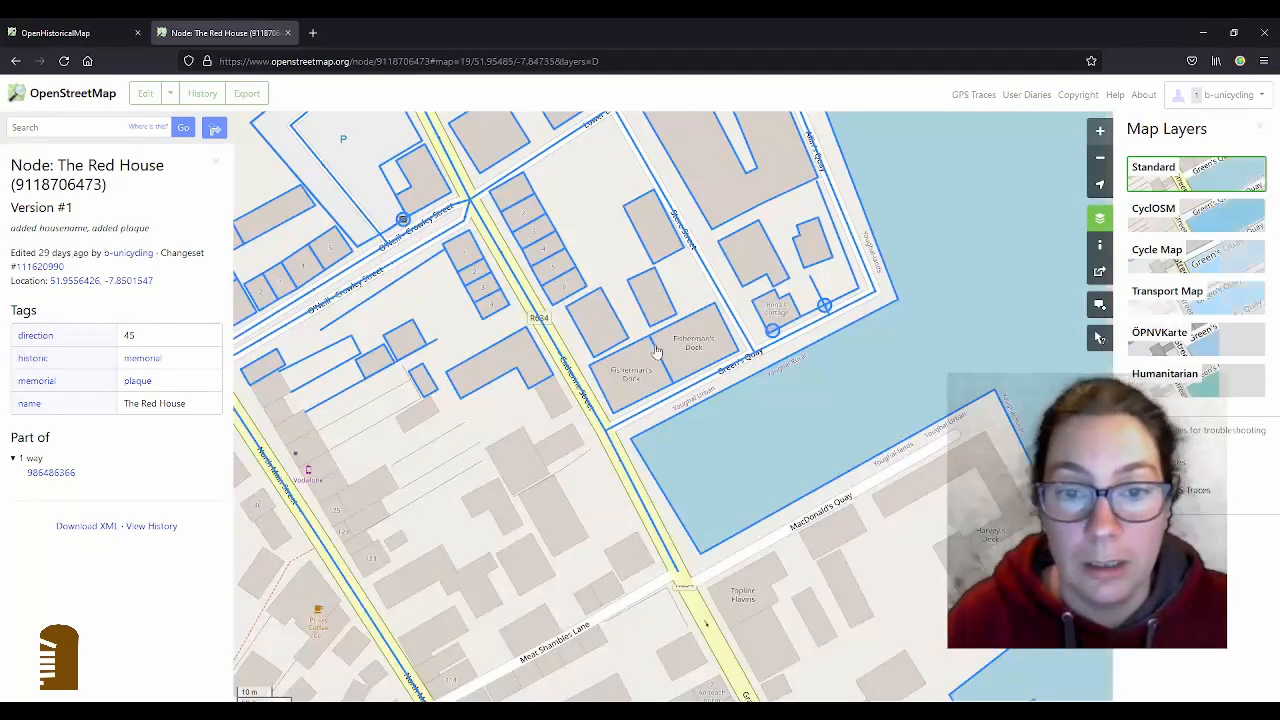
left_click_drag(831, 625, 791, 425)
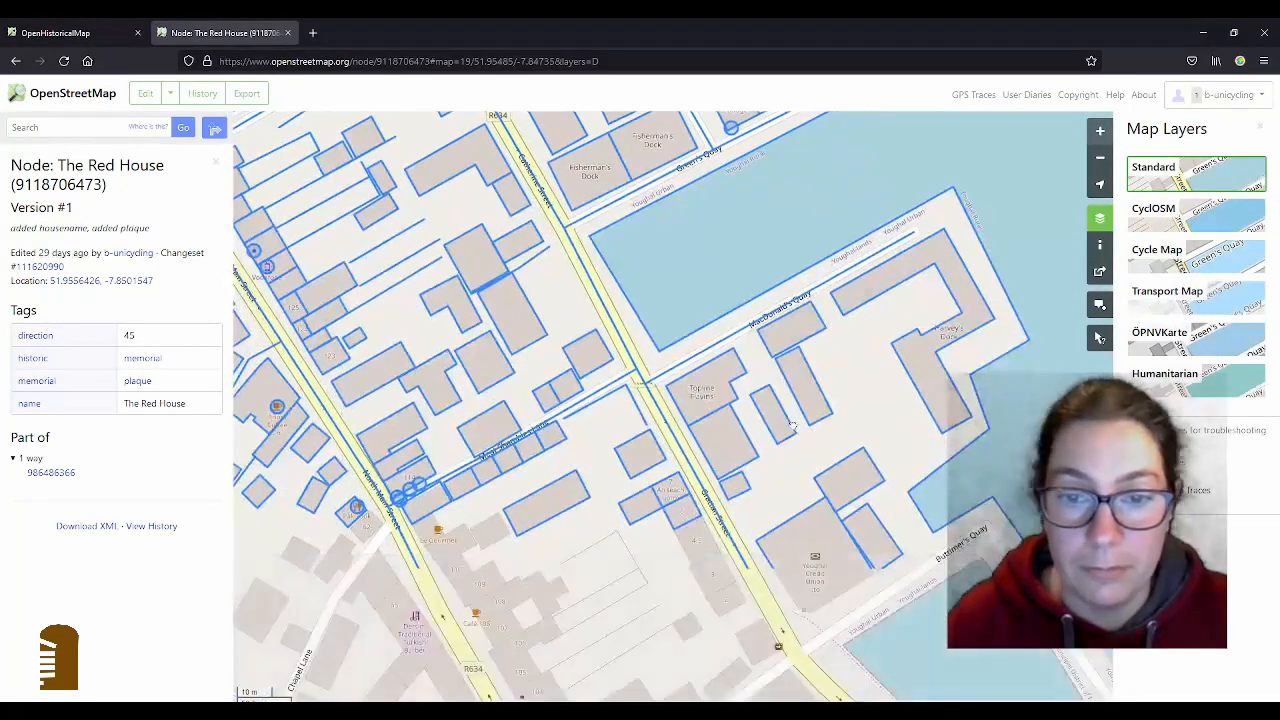
left_click_drag(779, 649, 657, 445)
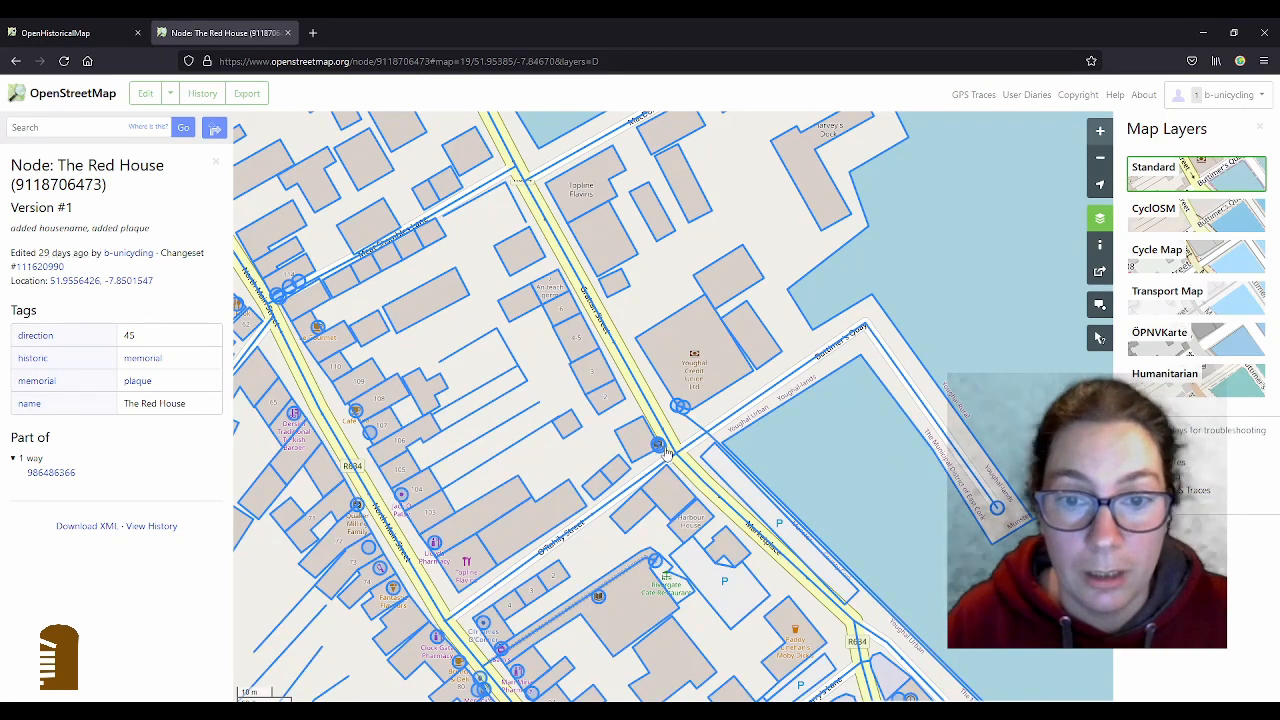
left_click(659, 446)
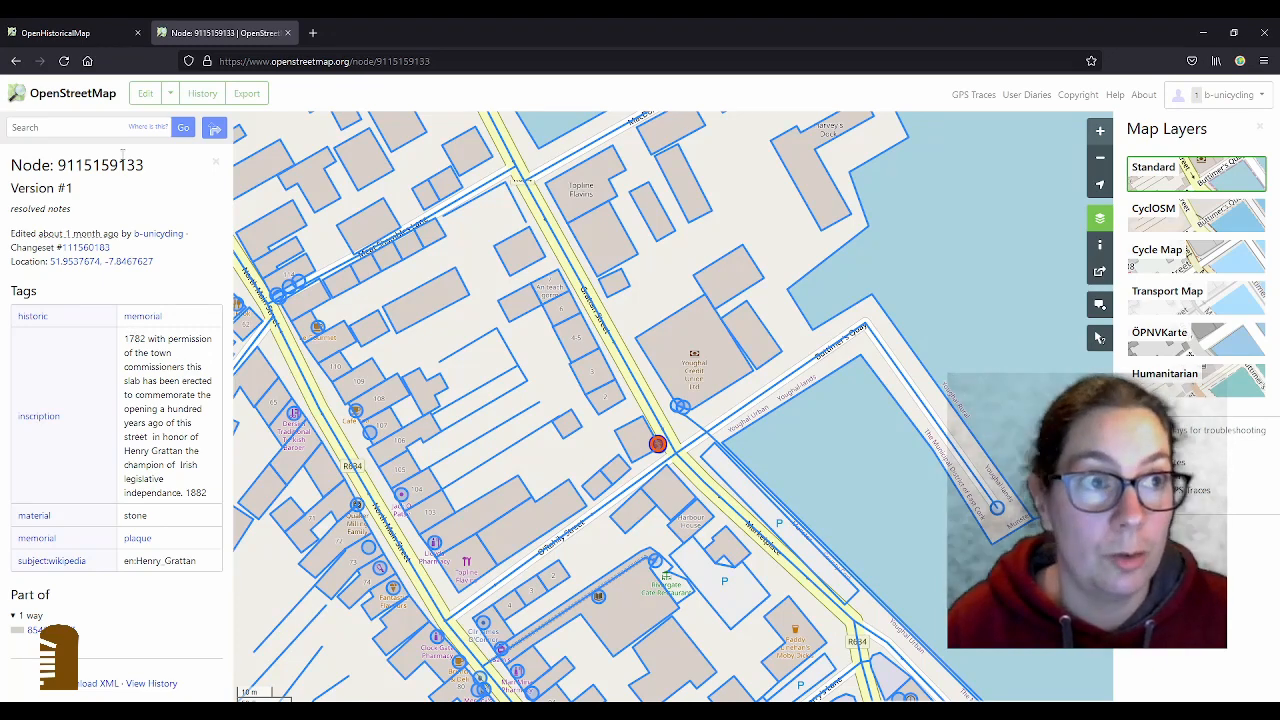
- Return to OpenHistoricalMap and give the tertiary road the start date 1782 and the name Grattan Street
left_click(82, 37)
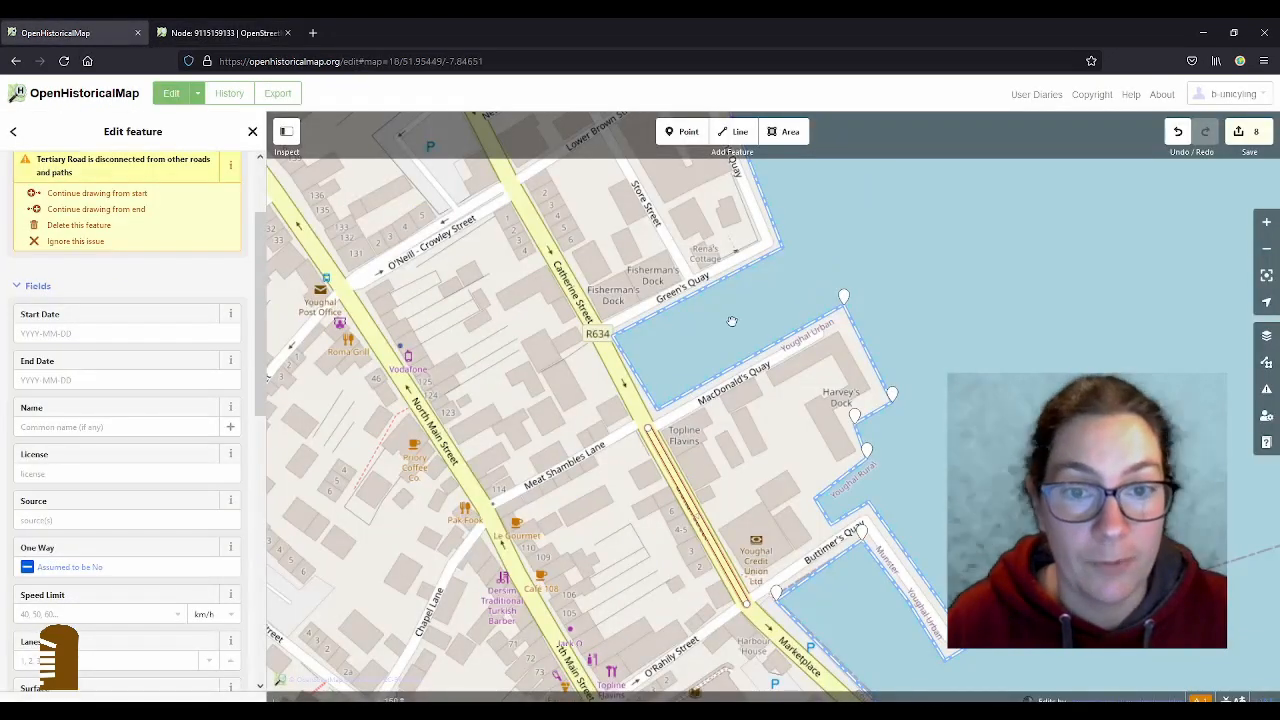
left_click(49, 334)
type("1782")
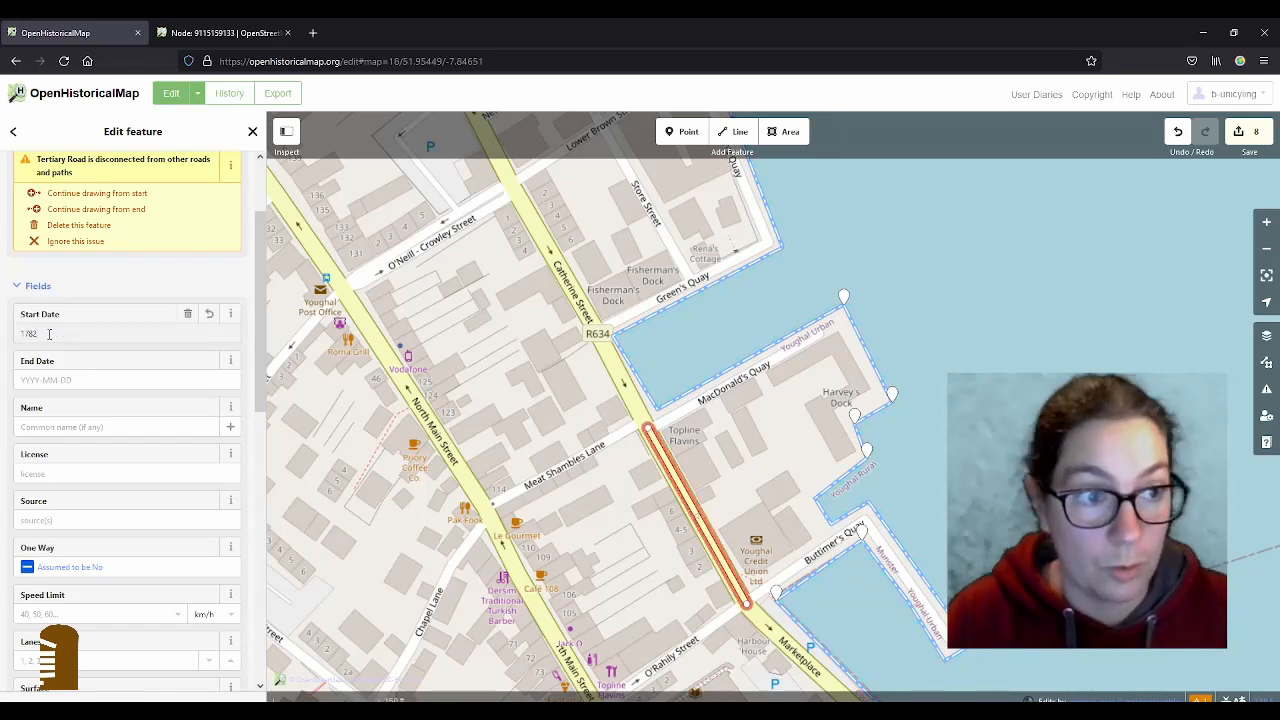
scroll(103, 429, "down", 3)
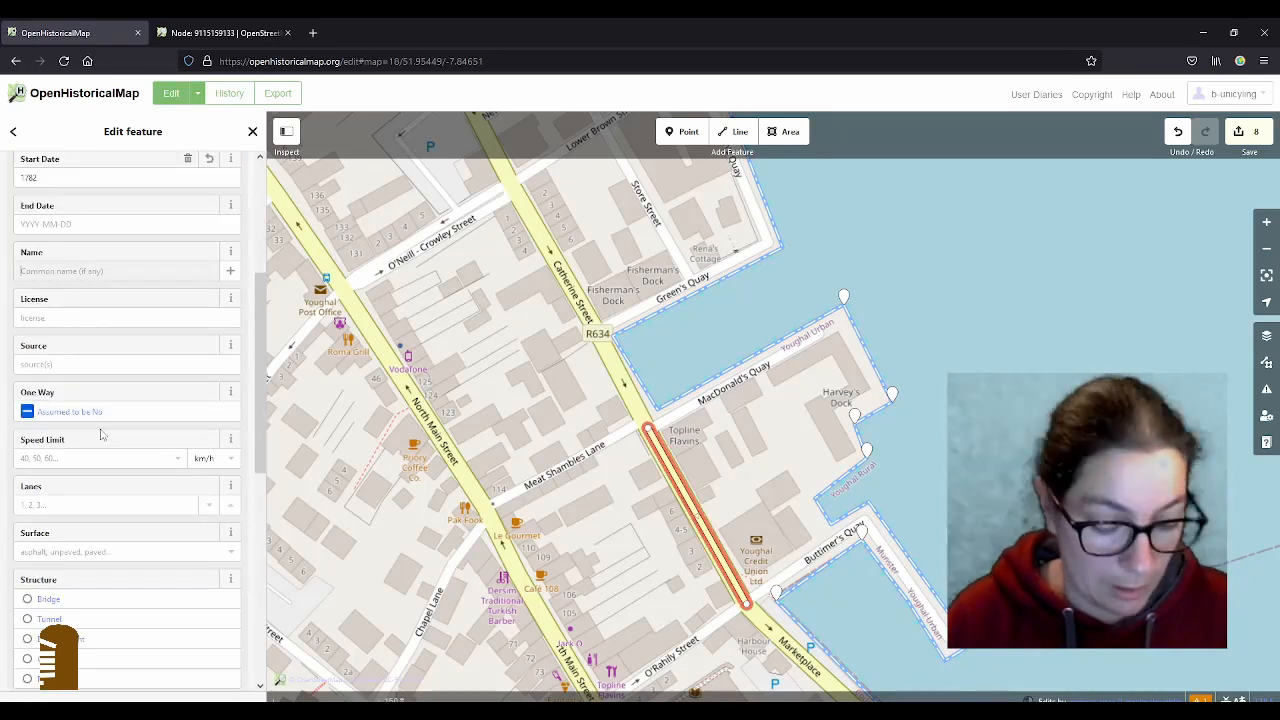
scroll(101, 434, "up", 1)
left_click(109, 340)
type("G")
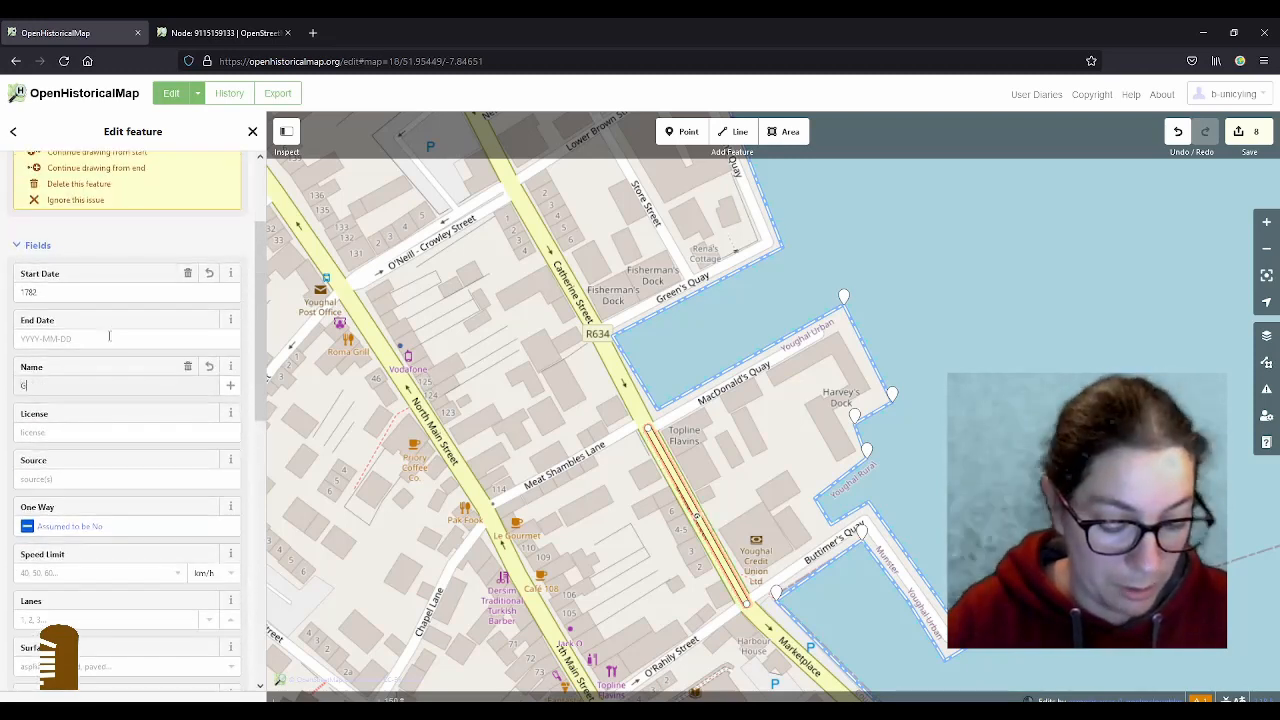
type("rattan Street")
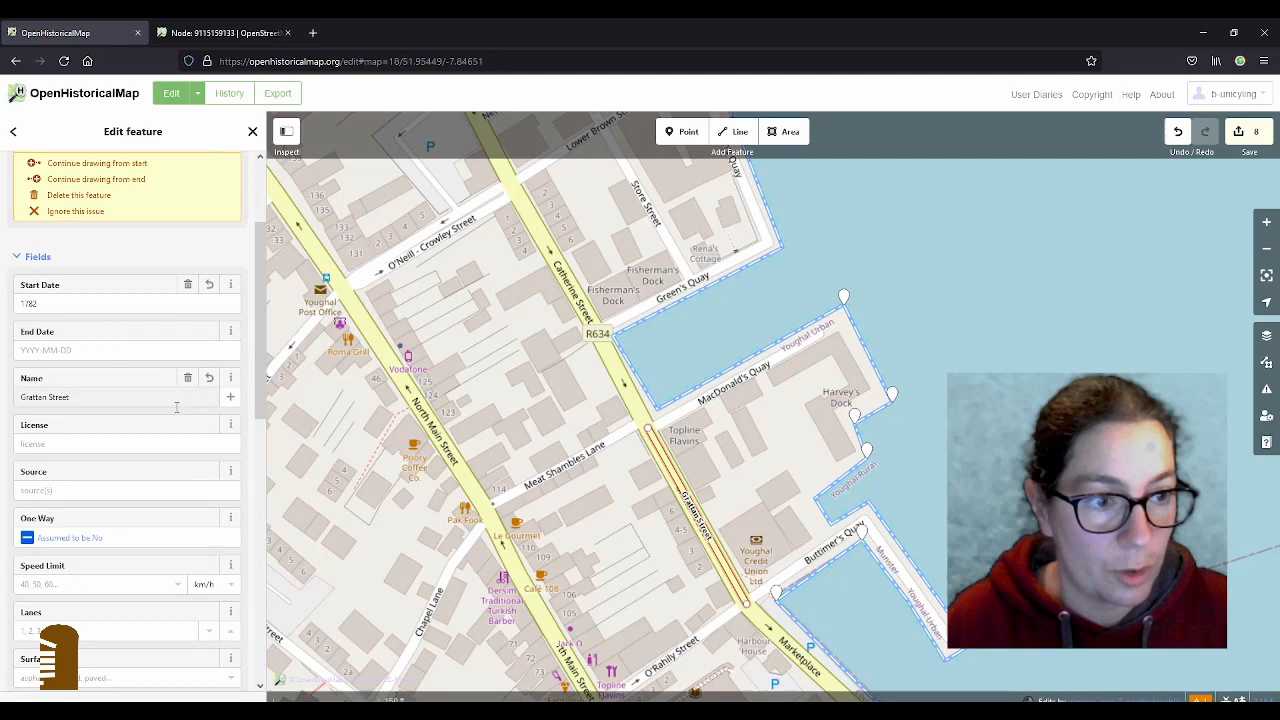
- Enter plaque as the source of the Grattan Street road
scroll(95, 400, "down", 1)
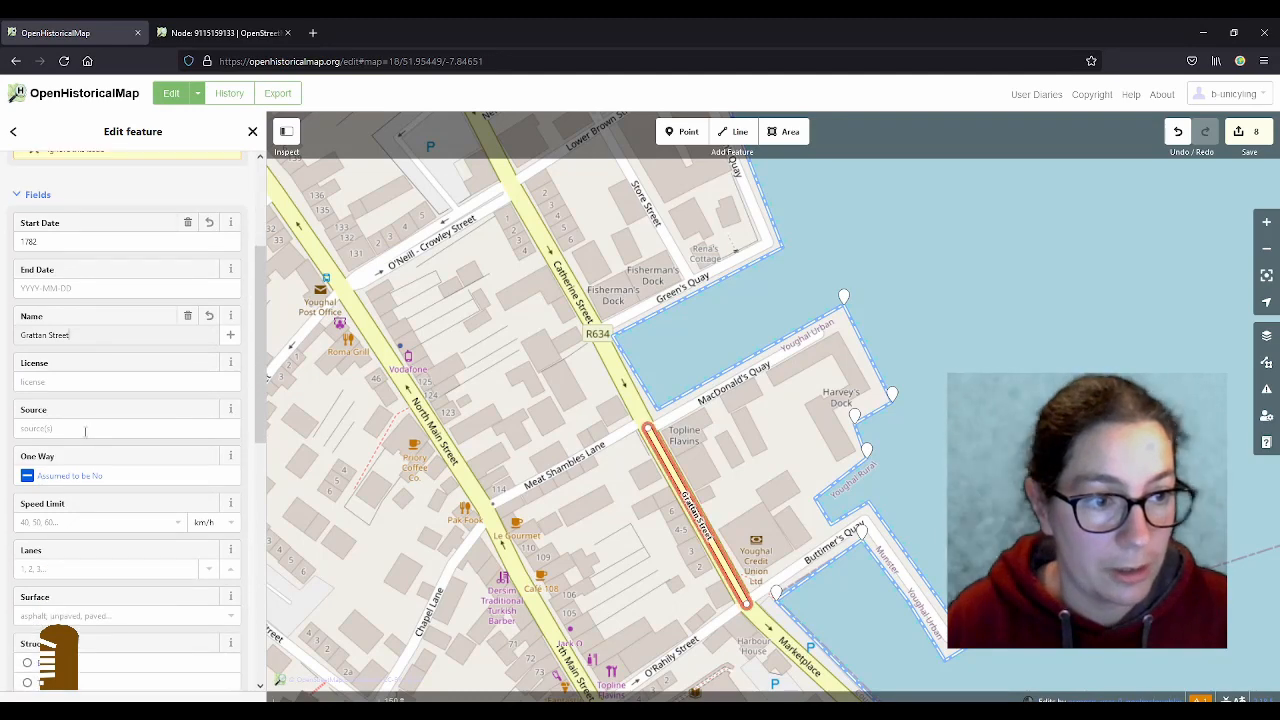
left_click(84, 431)
type("pla")
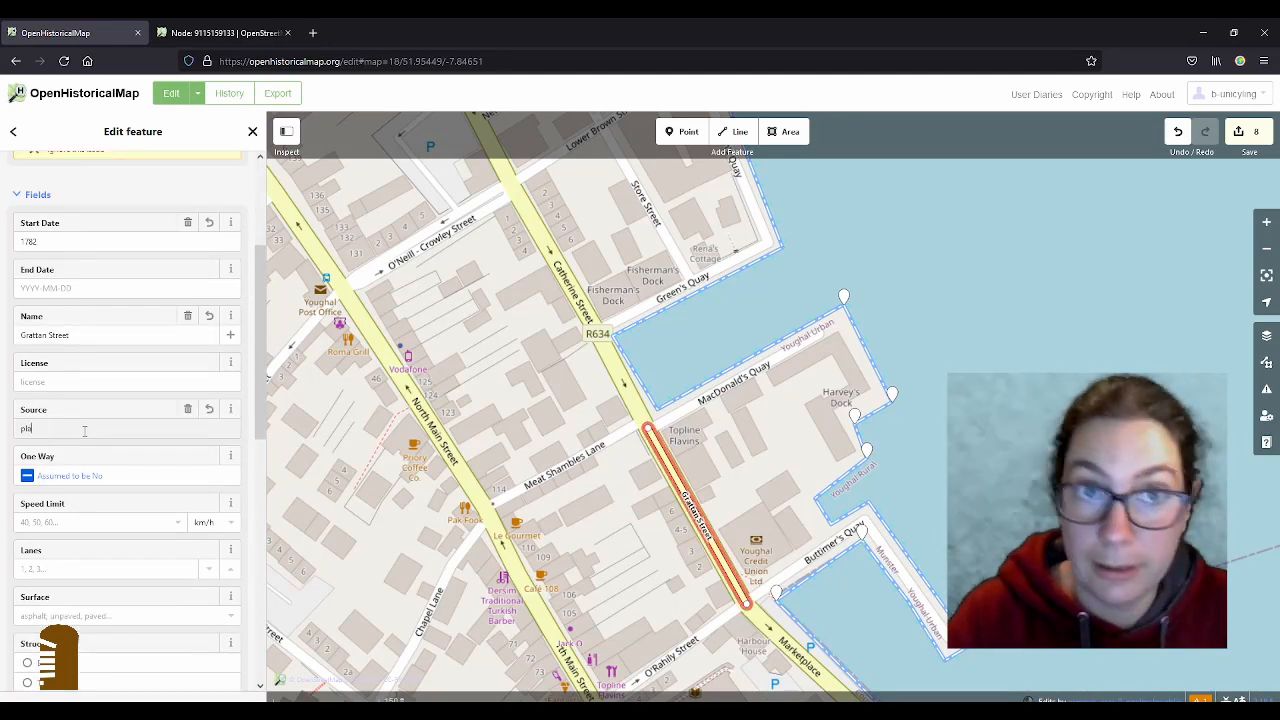
type("que")
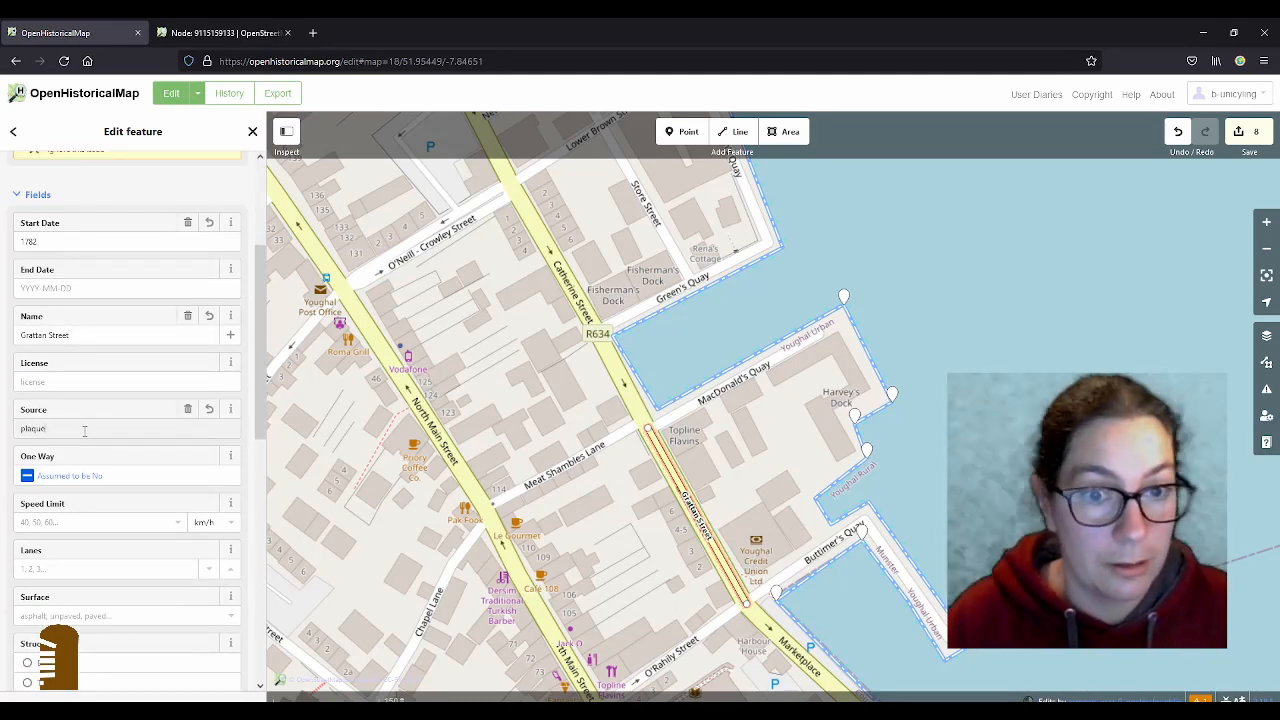
scroll(165, 503, "down", 10)
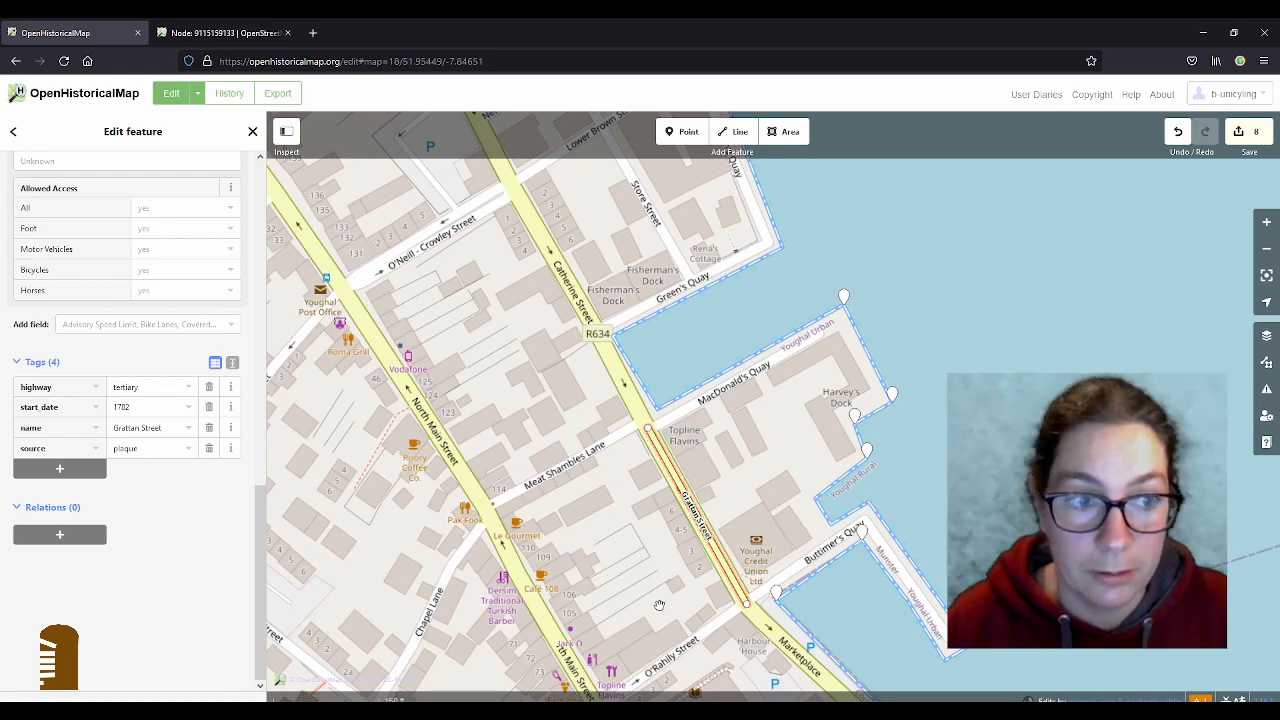
- Draw a four-cornered area inside the eastern arm of the Collegiate Church of Saint Mary
left_click_drag(684, 612, 594, 398)
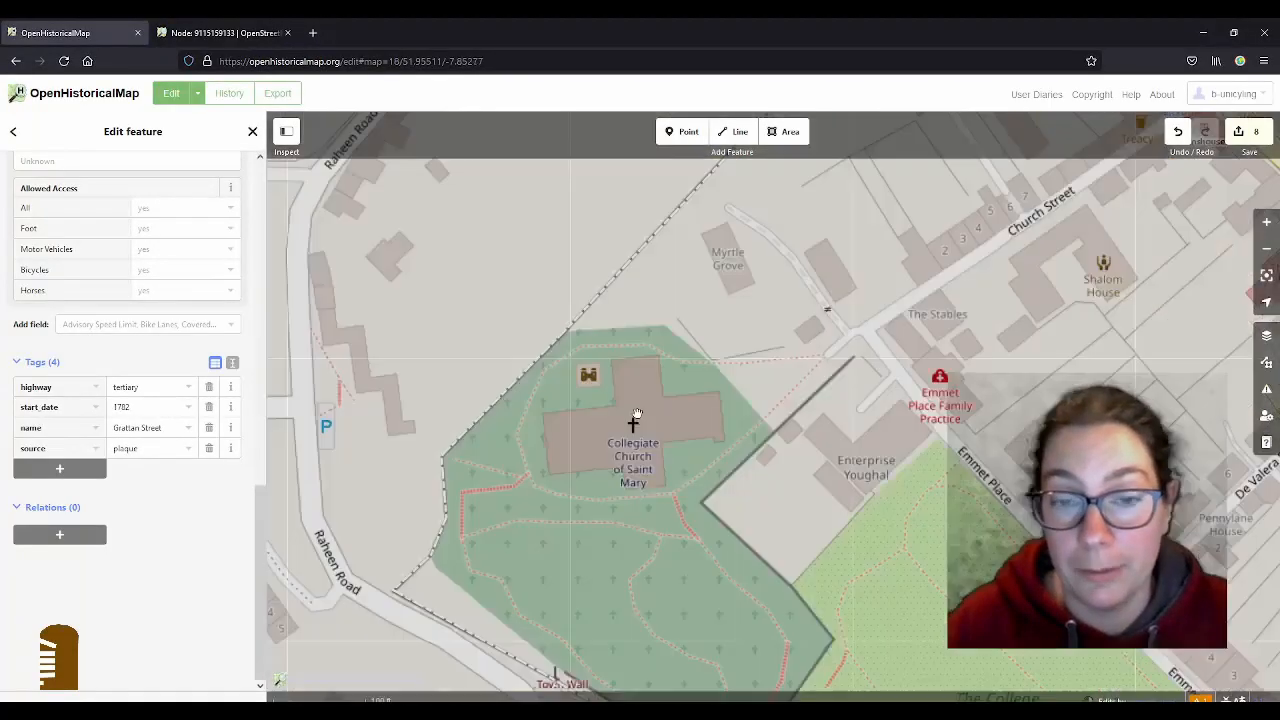
scroll(637, 413, "up", 3)
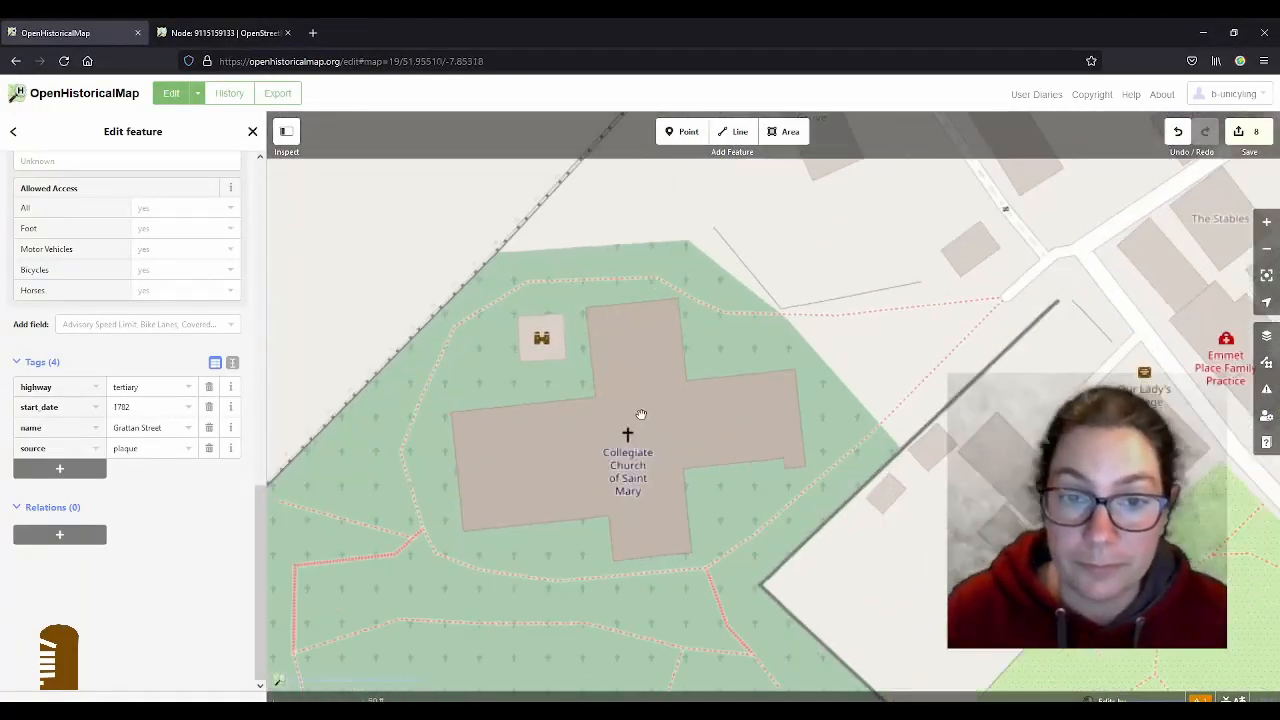
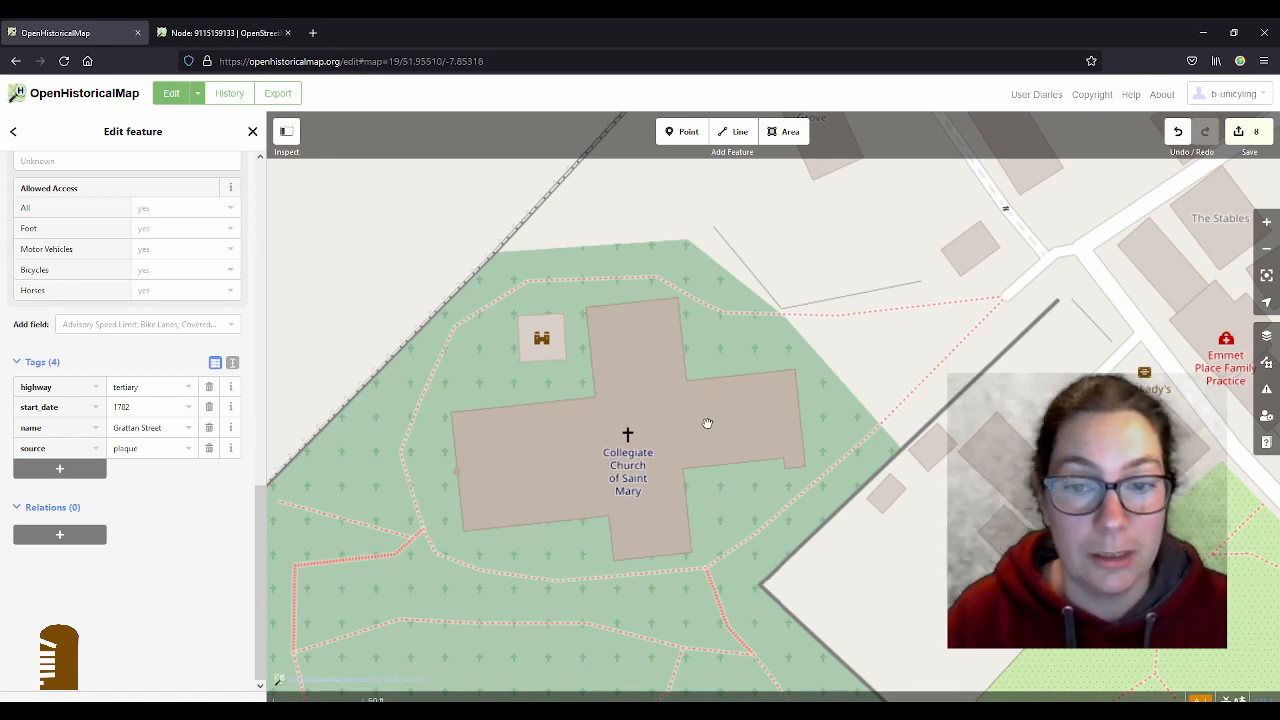
left_click(786, 131)
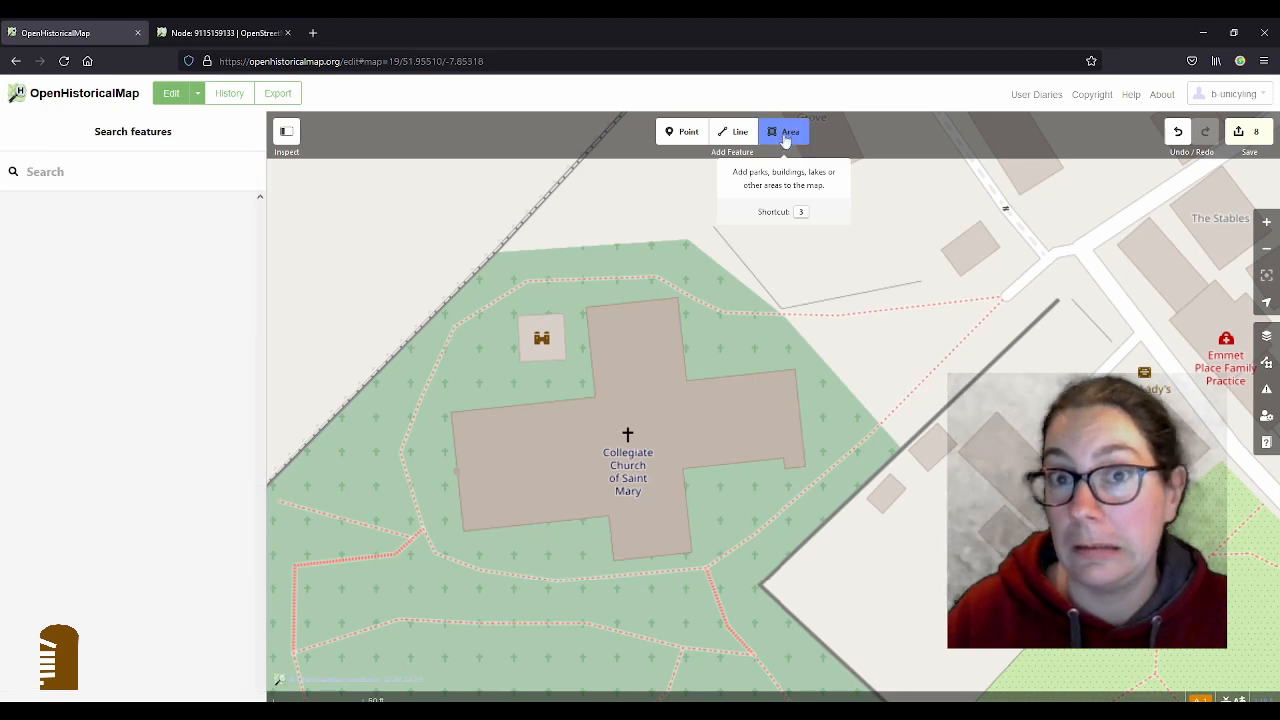
left_click(674, 398)
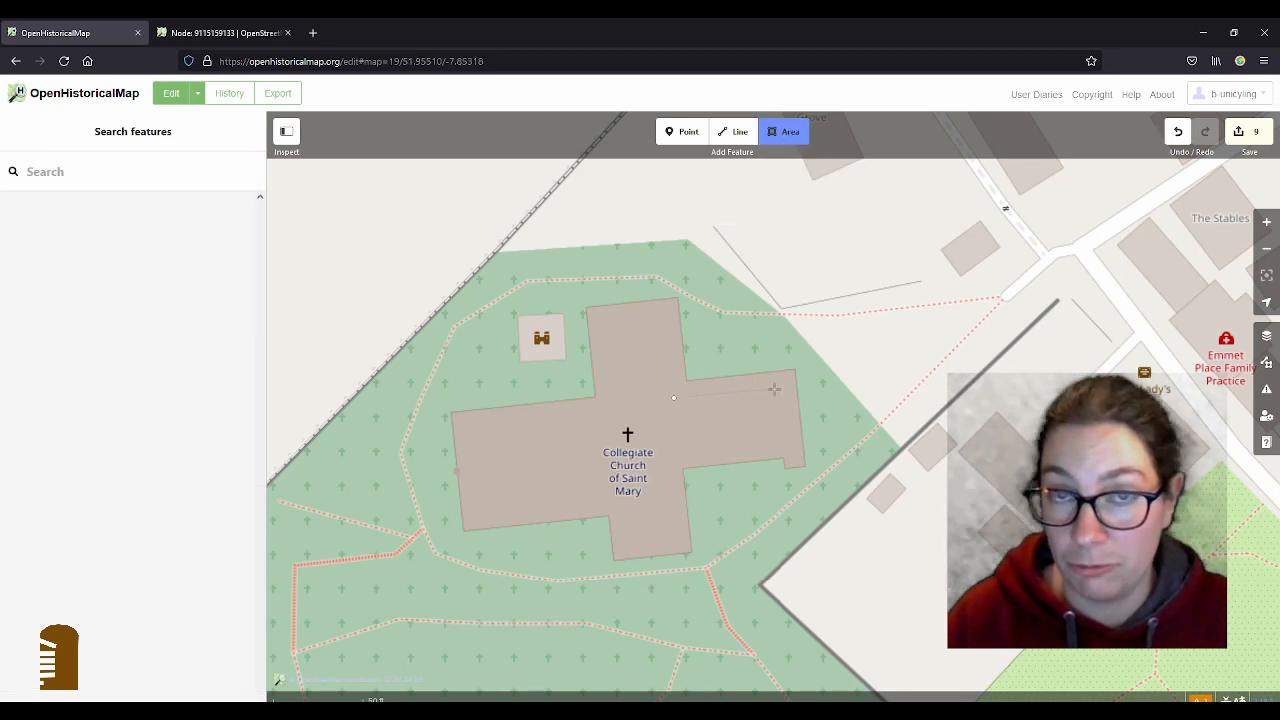
left_click(774, 389)
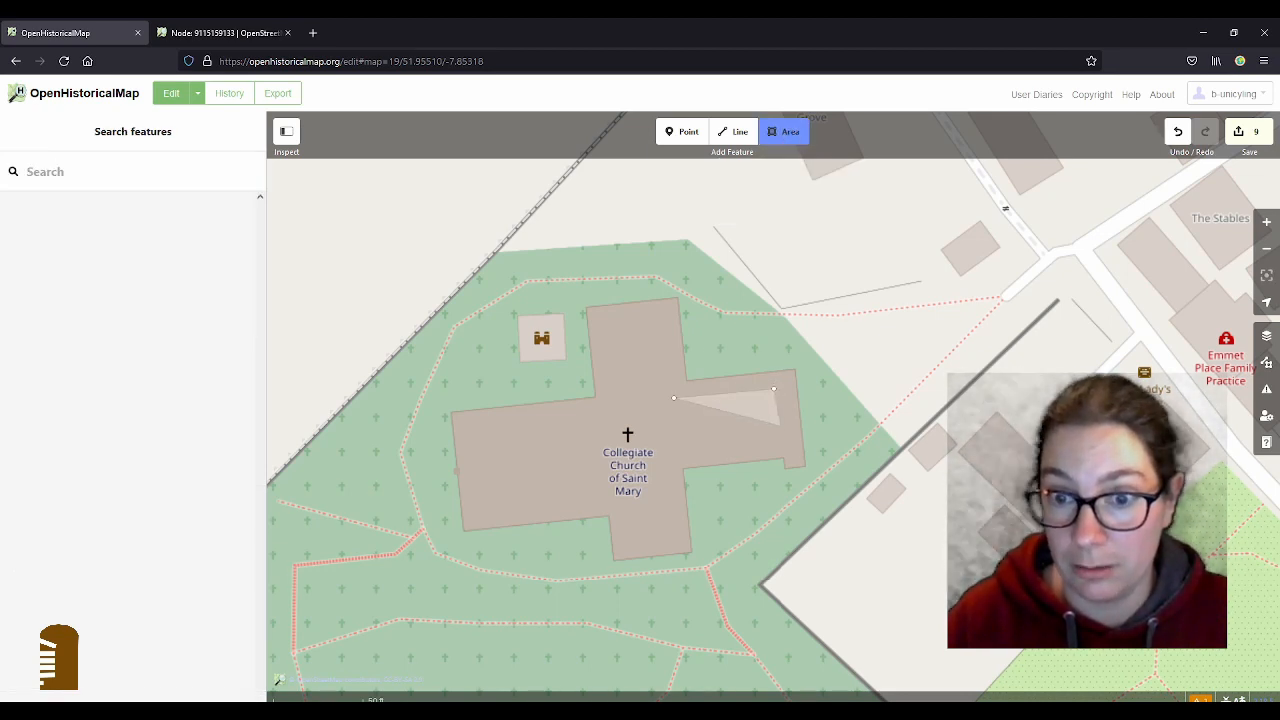
double_click(779, 439)
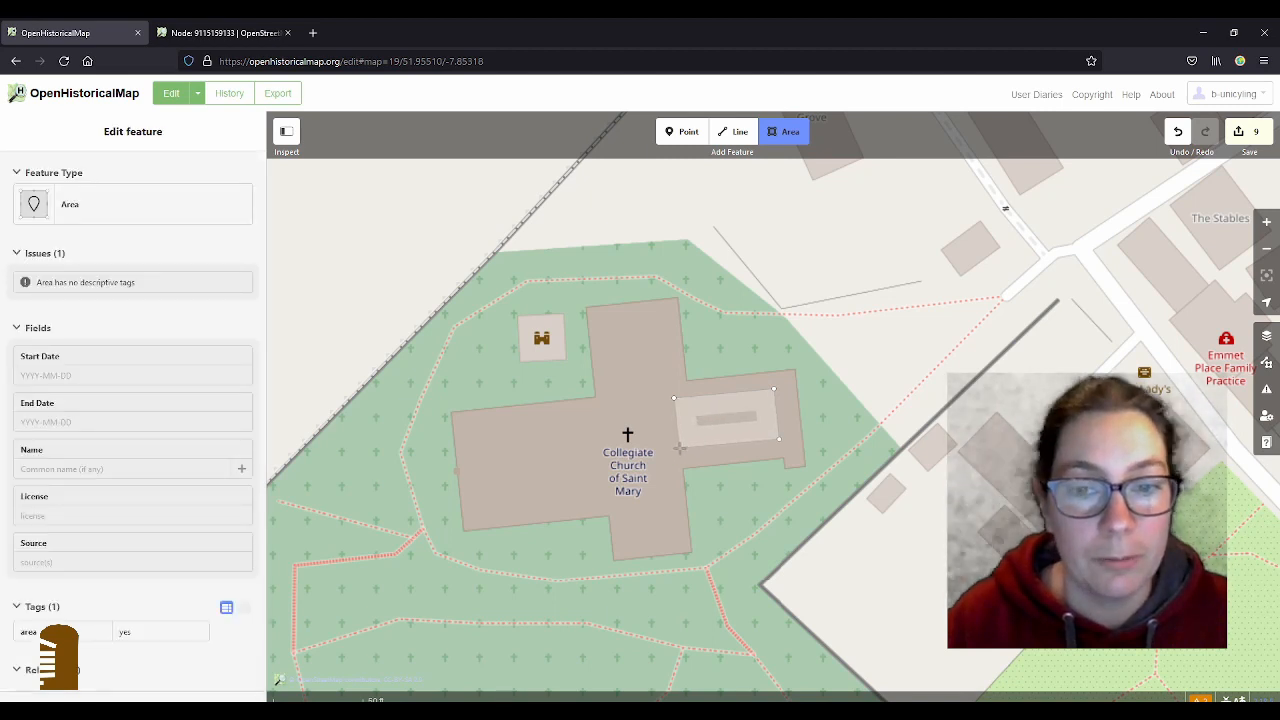
double_click(680, 450)
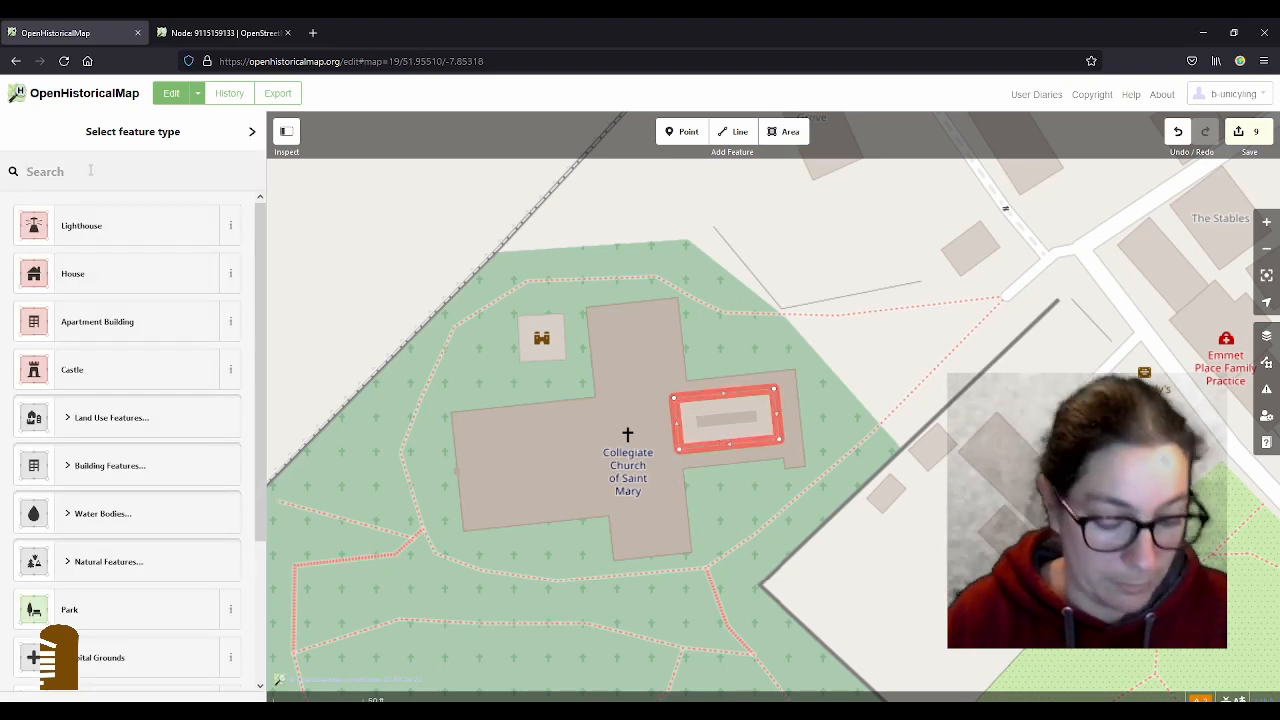
- Set the new area's feature type to Christian Church and change its building tag to church
type("church")
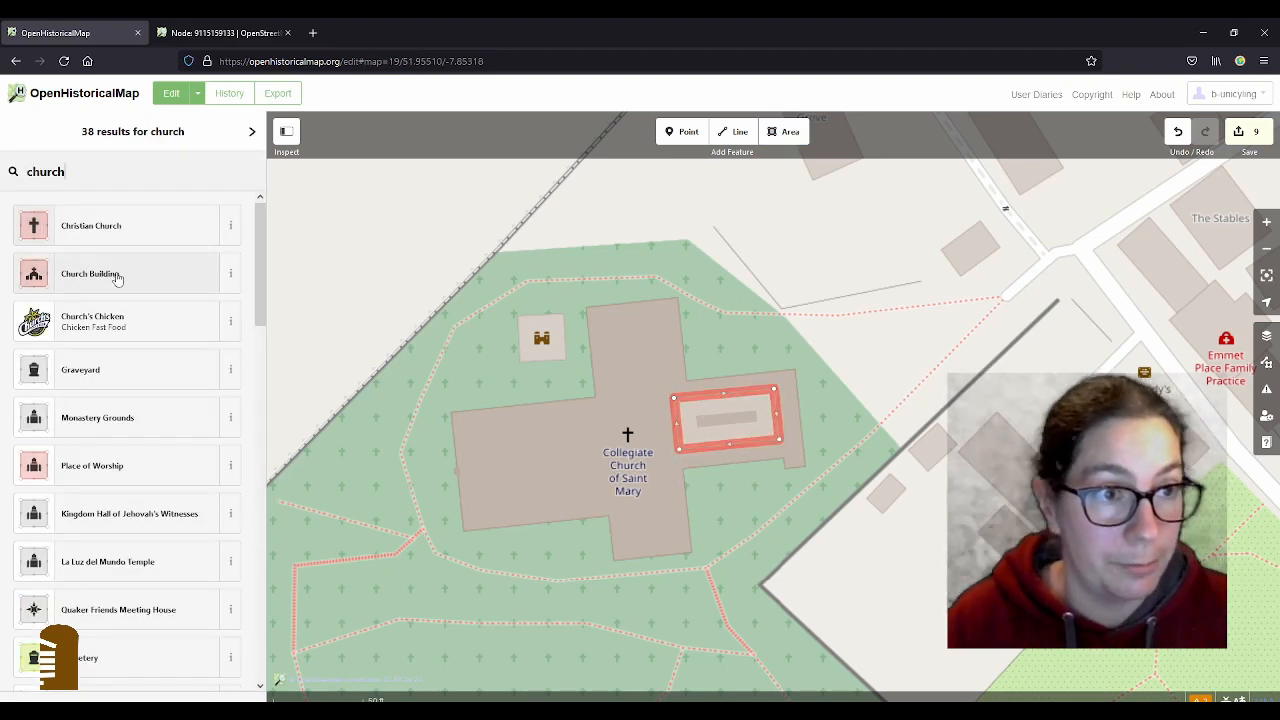
left_click(120, 223)
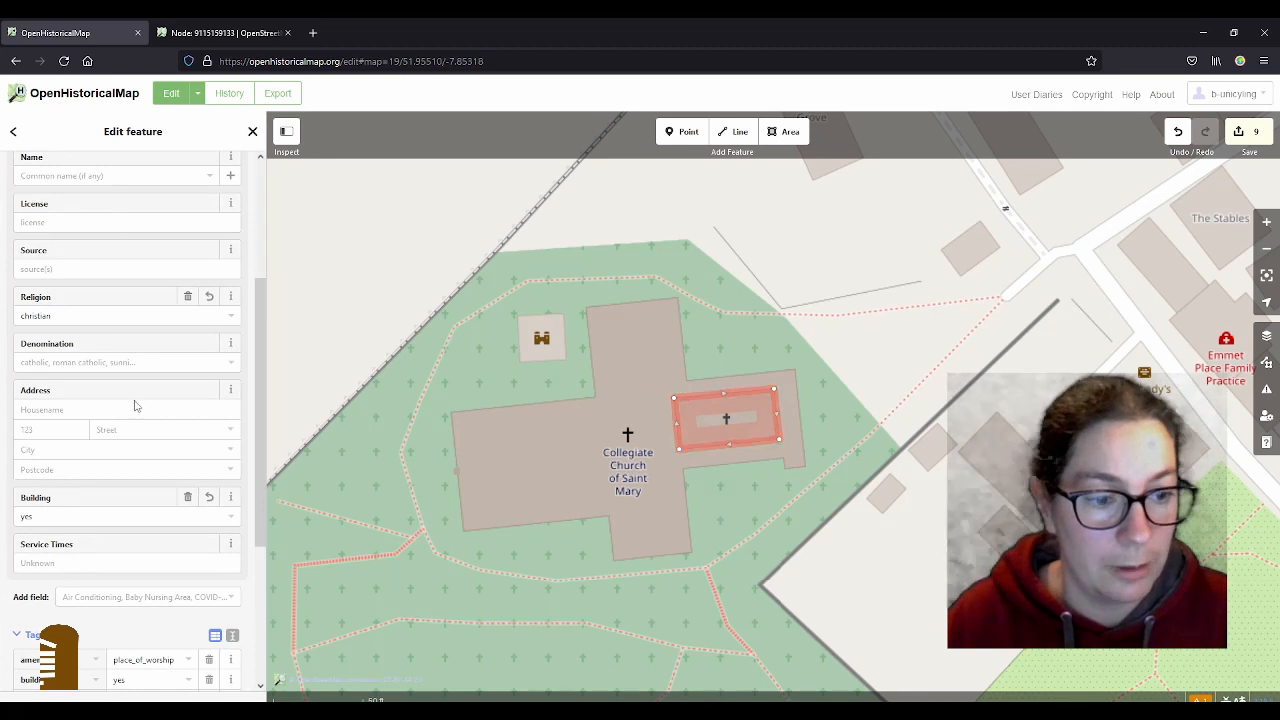
scroll(140, 410, "down", 4)
double_click(130, 488)
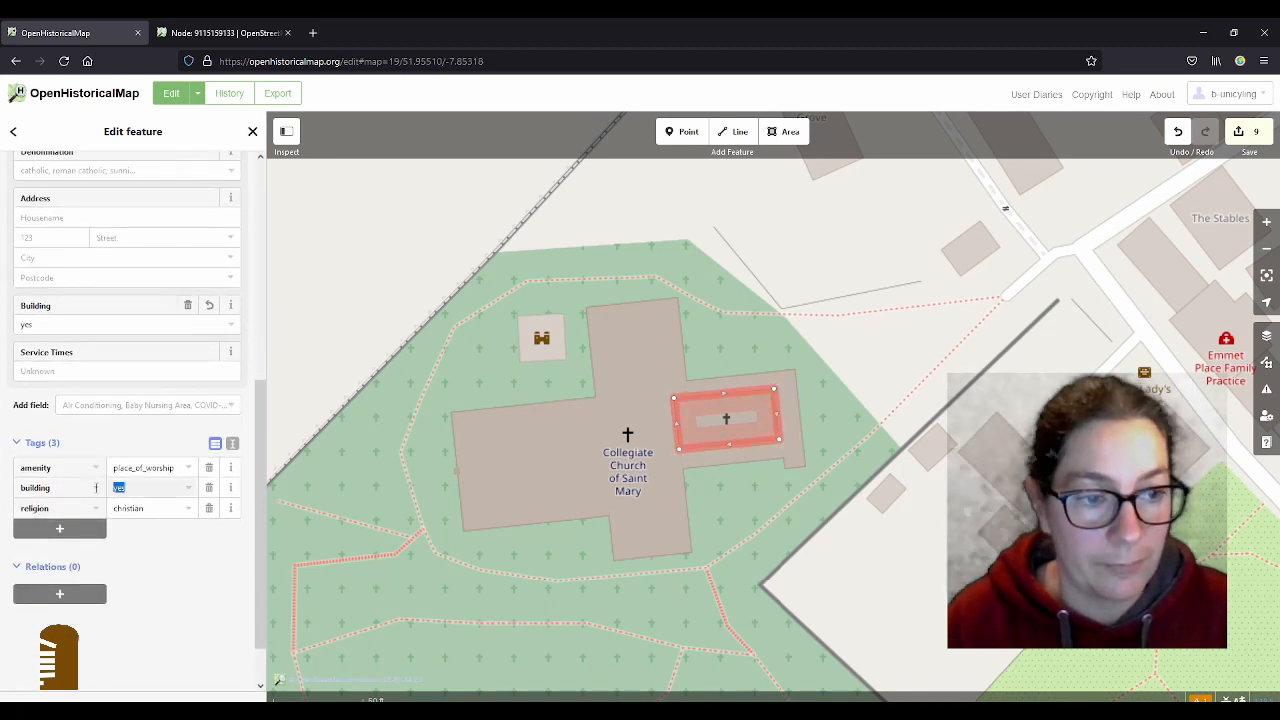
type("church")
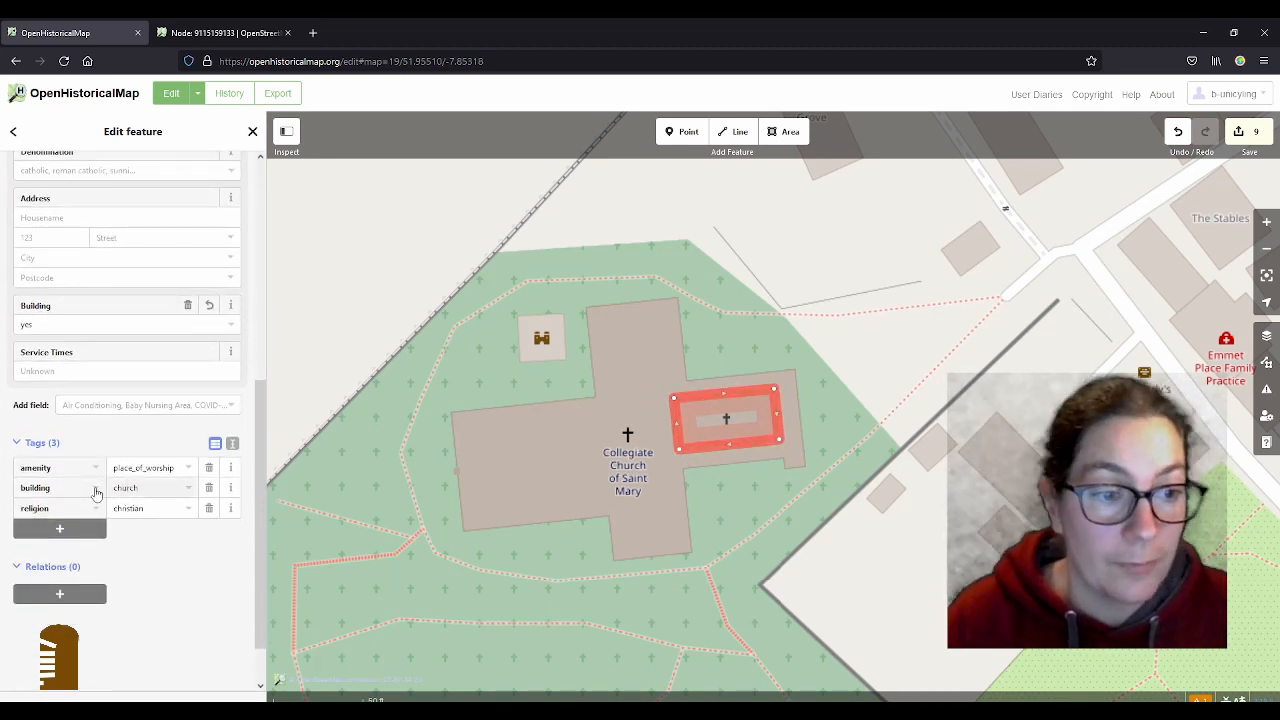
- Add a name tag to the church area with the value Saint Declan's Church
left_click(78, 528)
type("name")
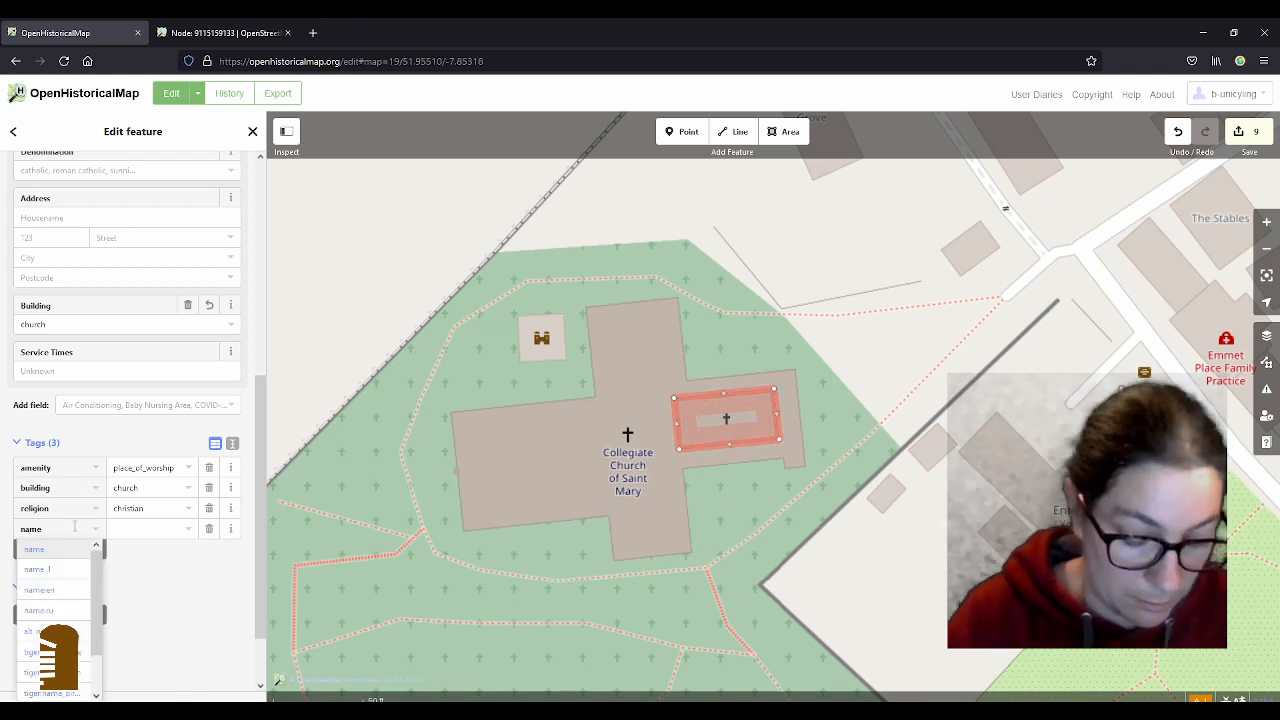
key("Tab")
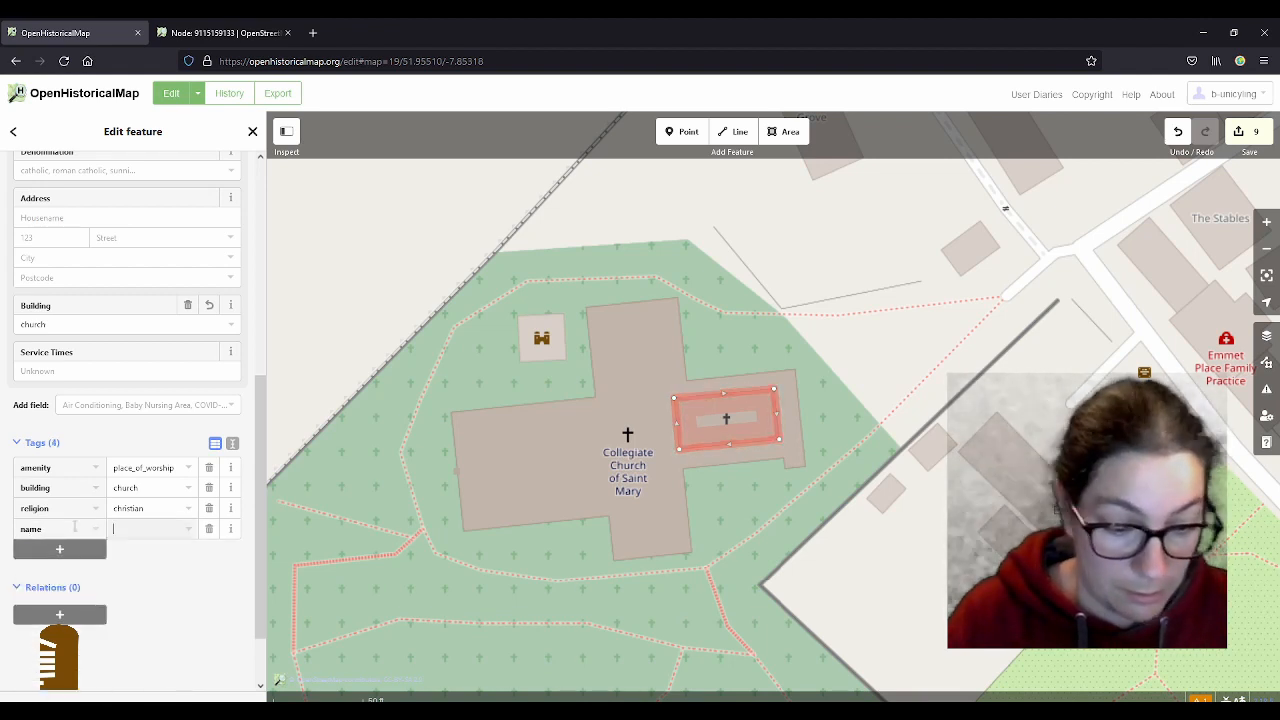
type("Saint")
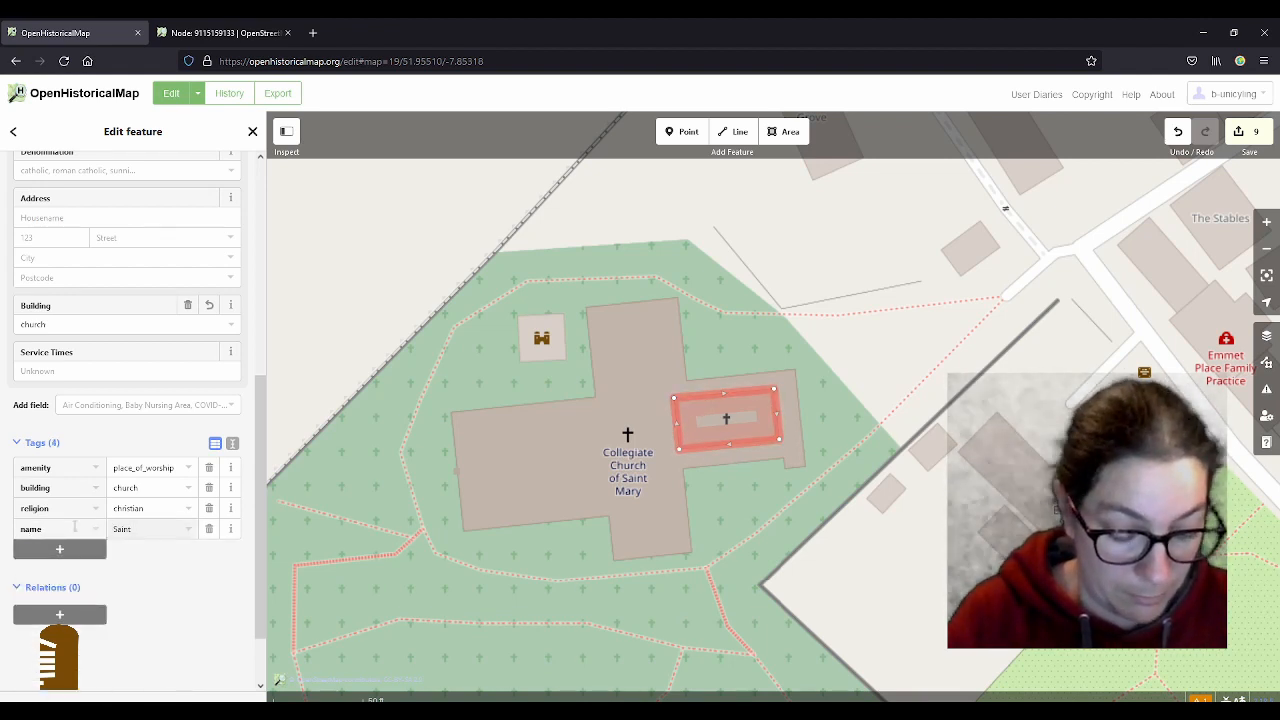
type(" Declan's Church")
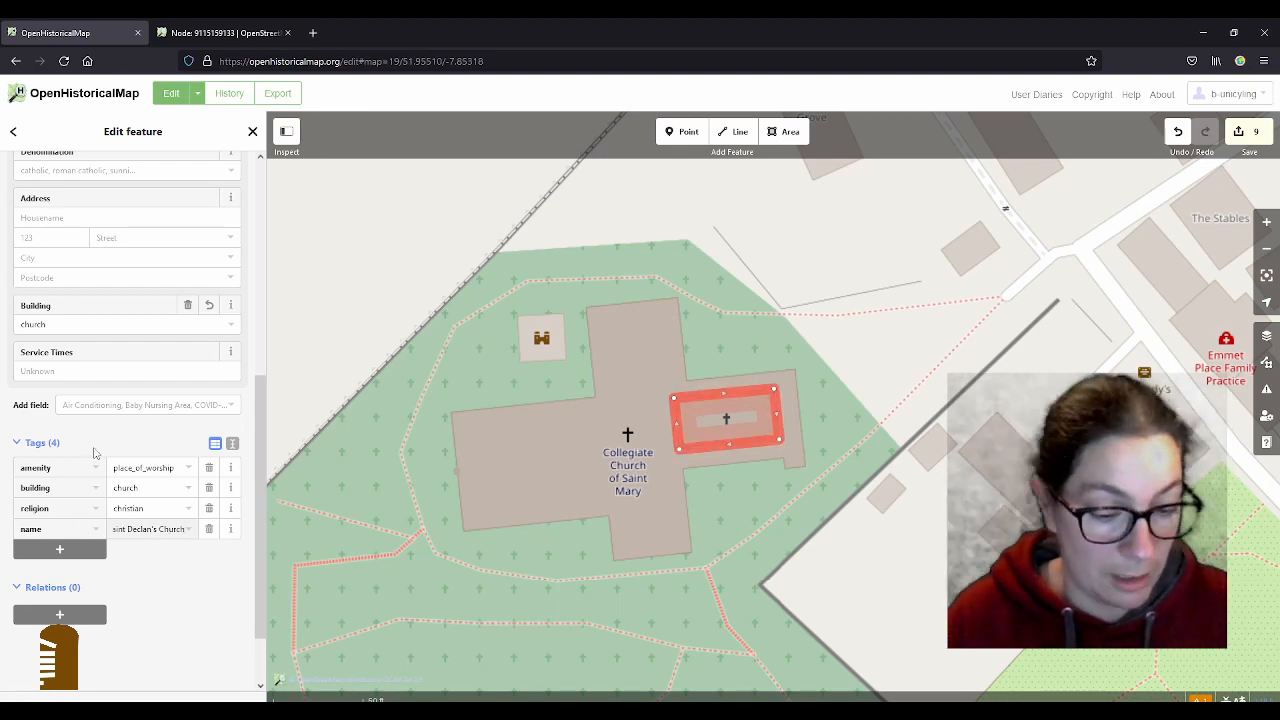
- Set the start date of the Saint Declan's Church area to the year 450
scroll(94, 453, "up", 5)
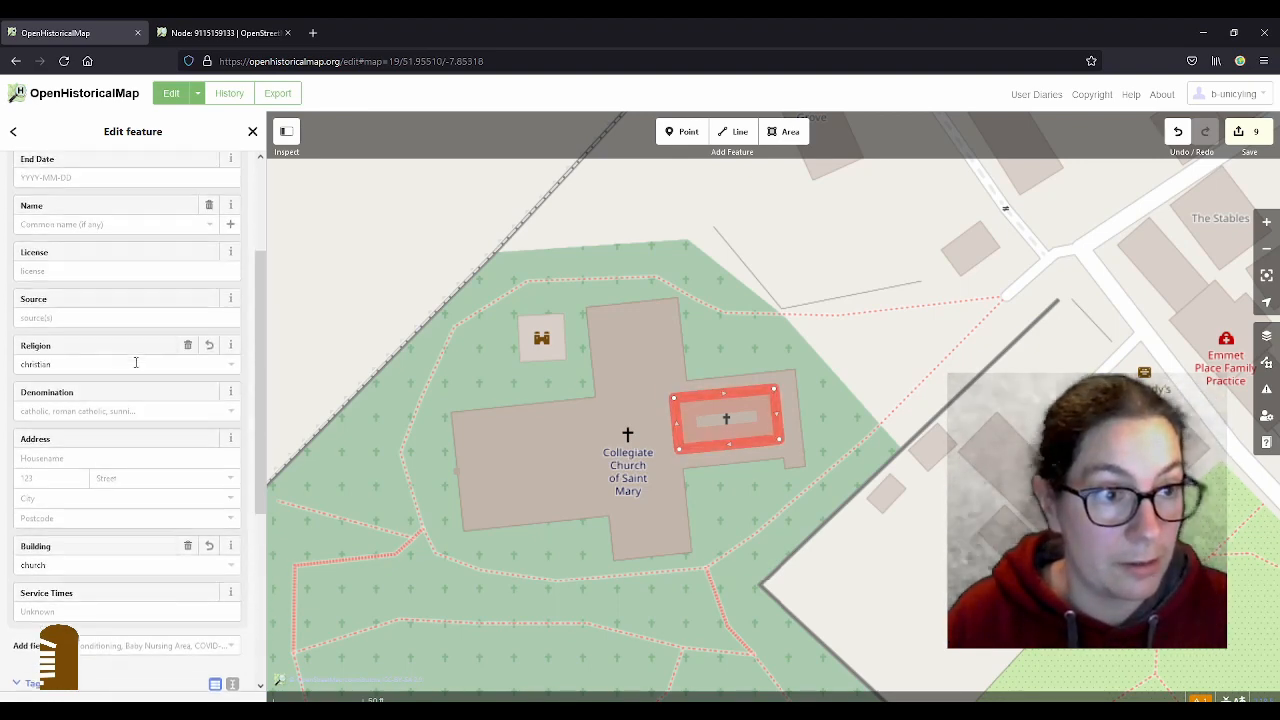
left_click(61, 266)
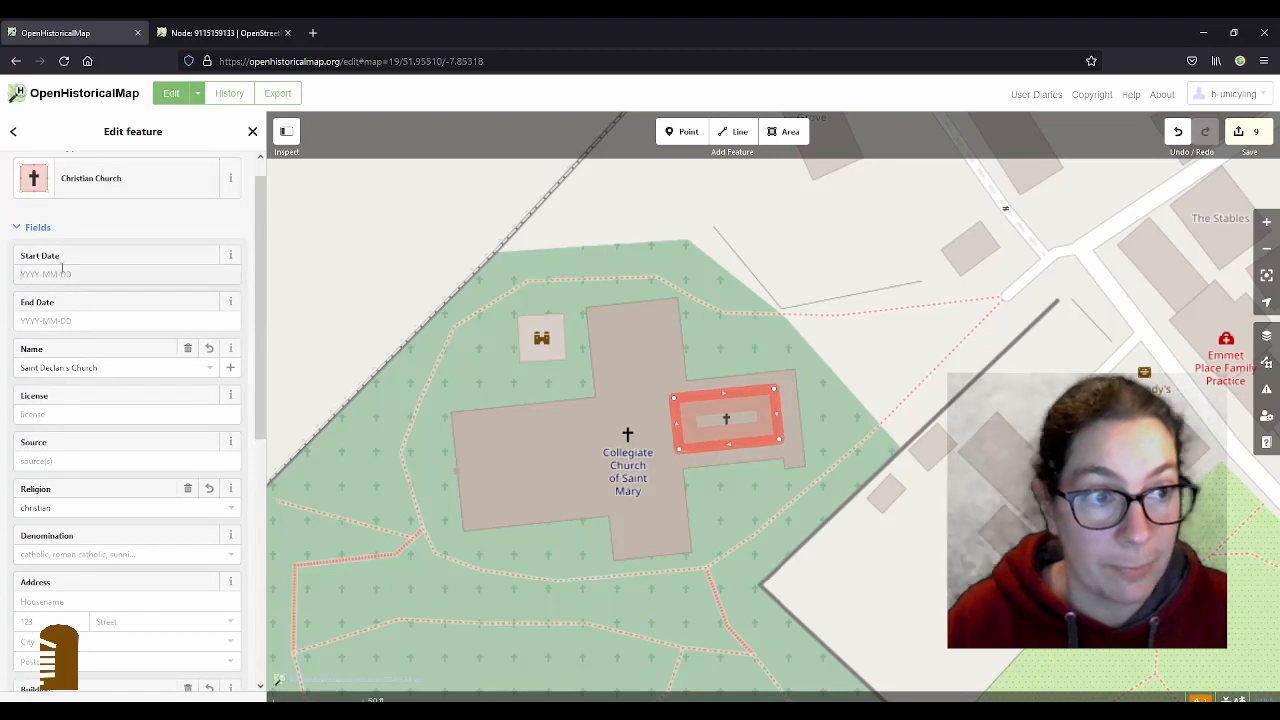
type("450")
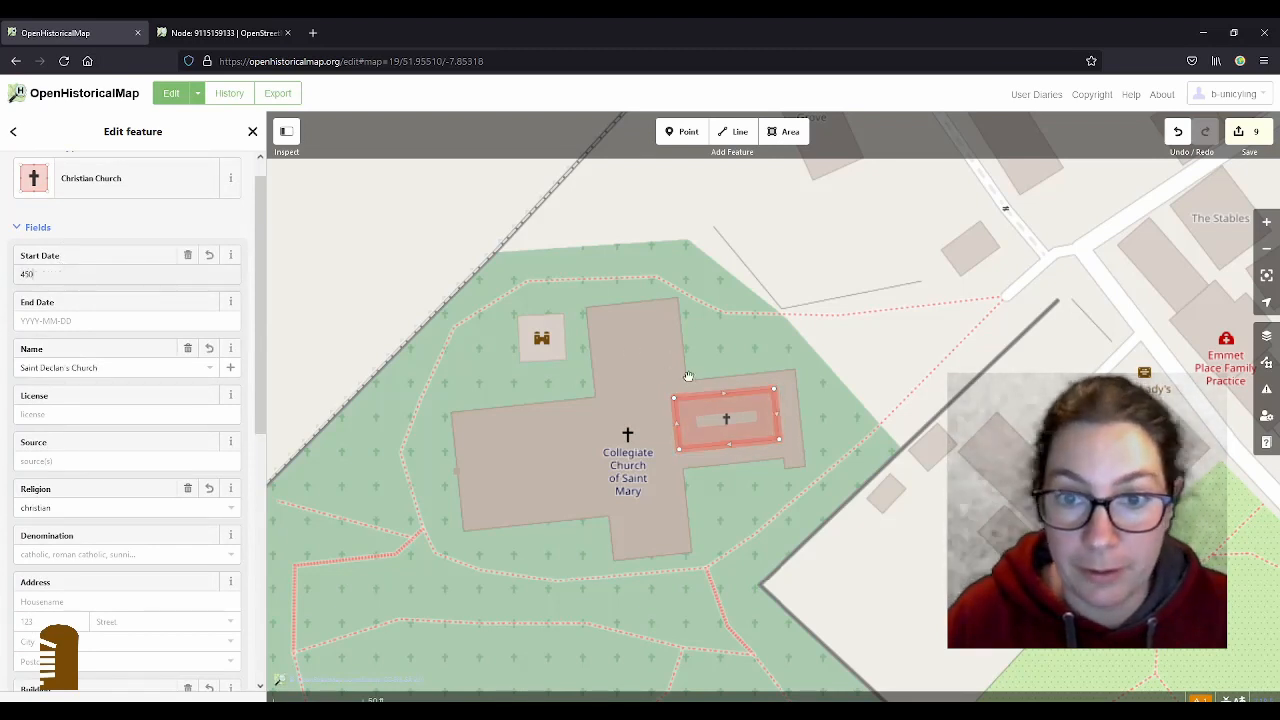
left_click(750, 398)
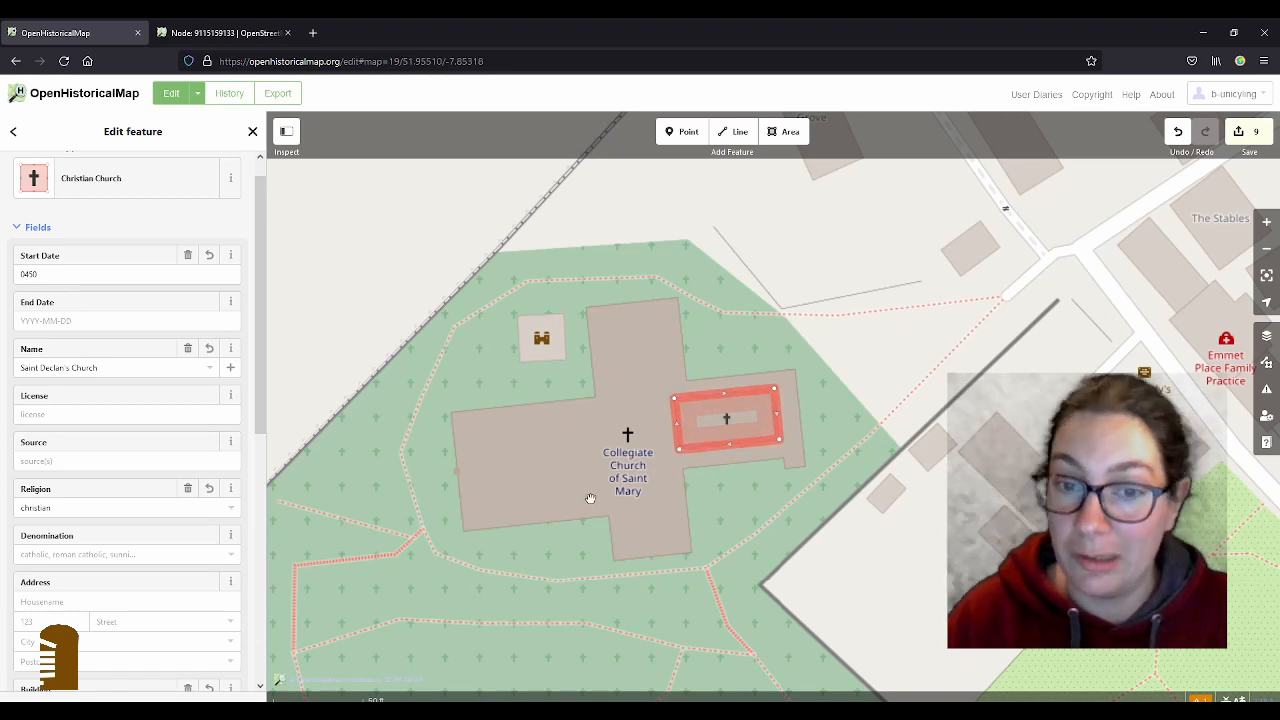
left_click_drag(725, 533, 617, 472)
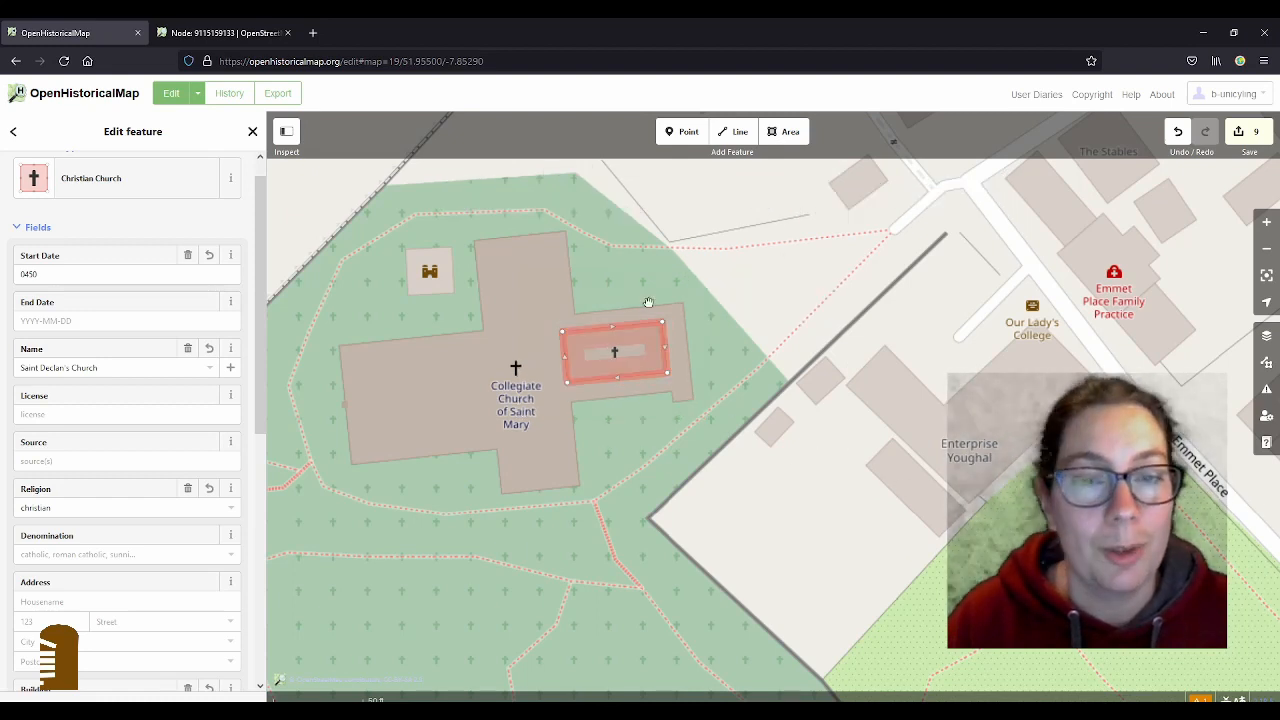
- Add a description tag to the church area with the value "estimated alignment and size"
scroll(185, 495, "down", 5)
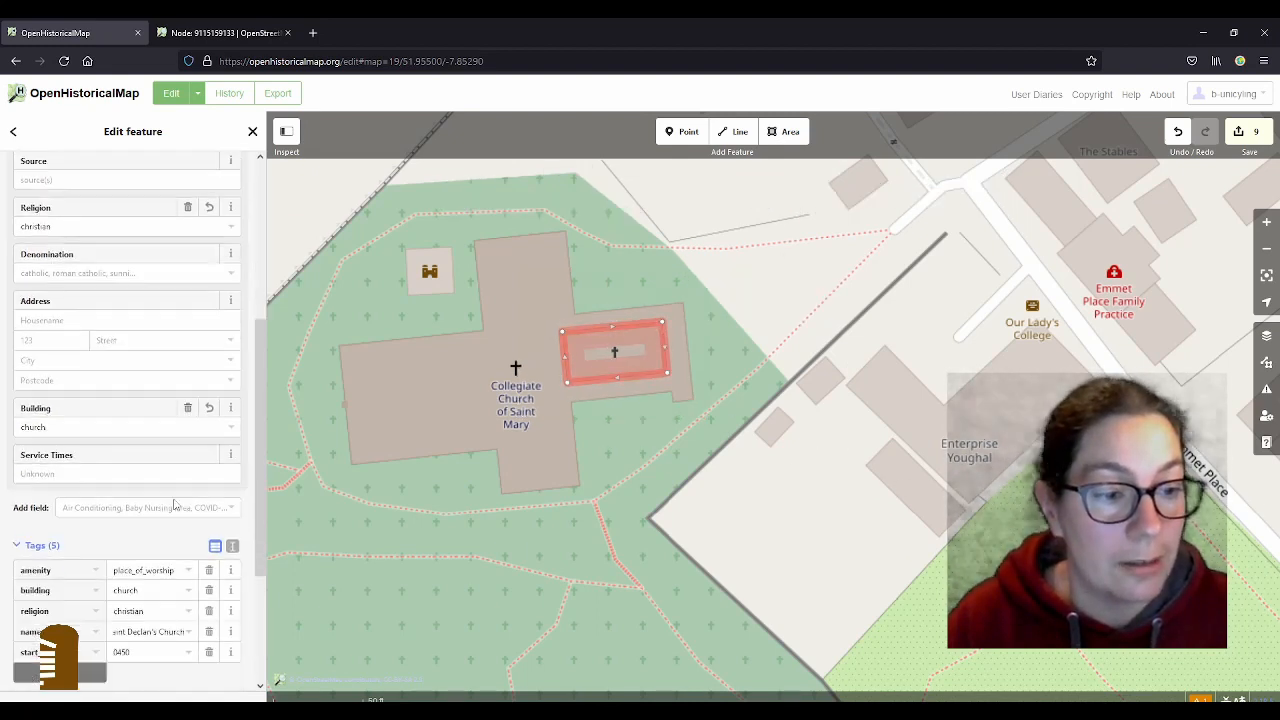
left_click(87, 474)
type("dews")
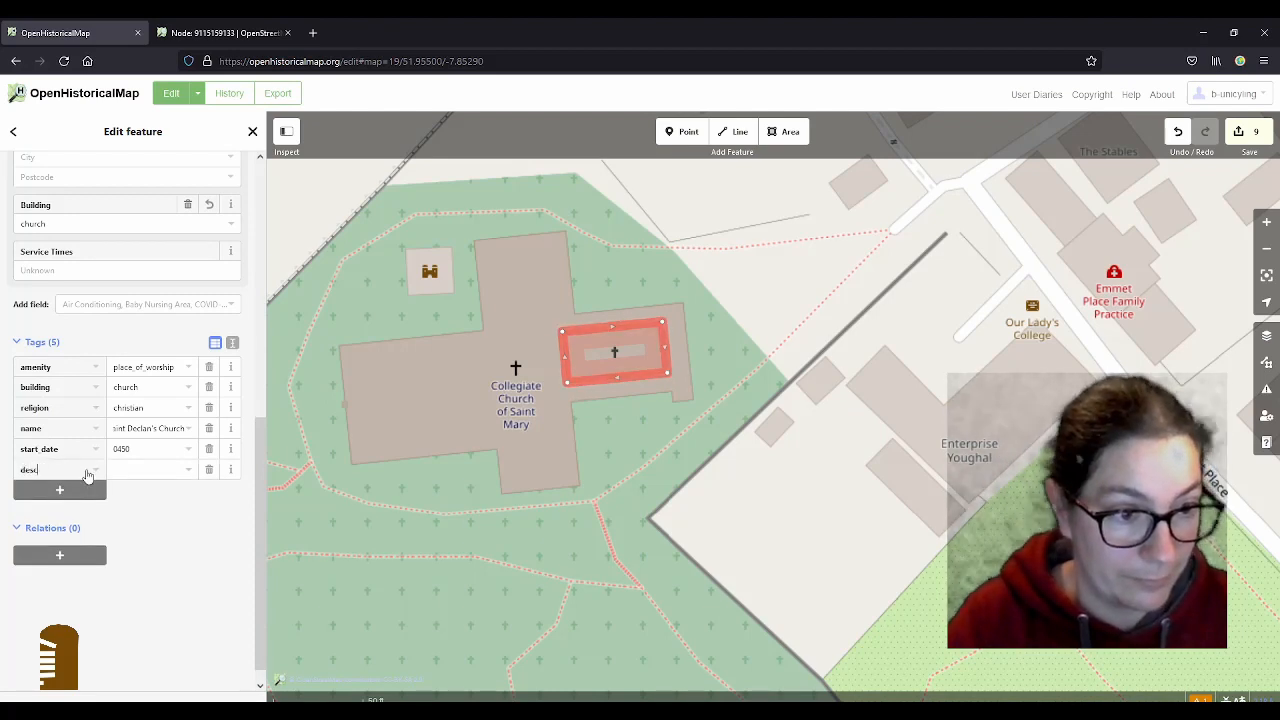
key("Tab")
type("e")
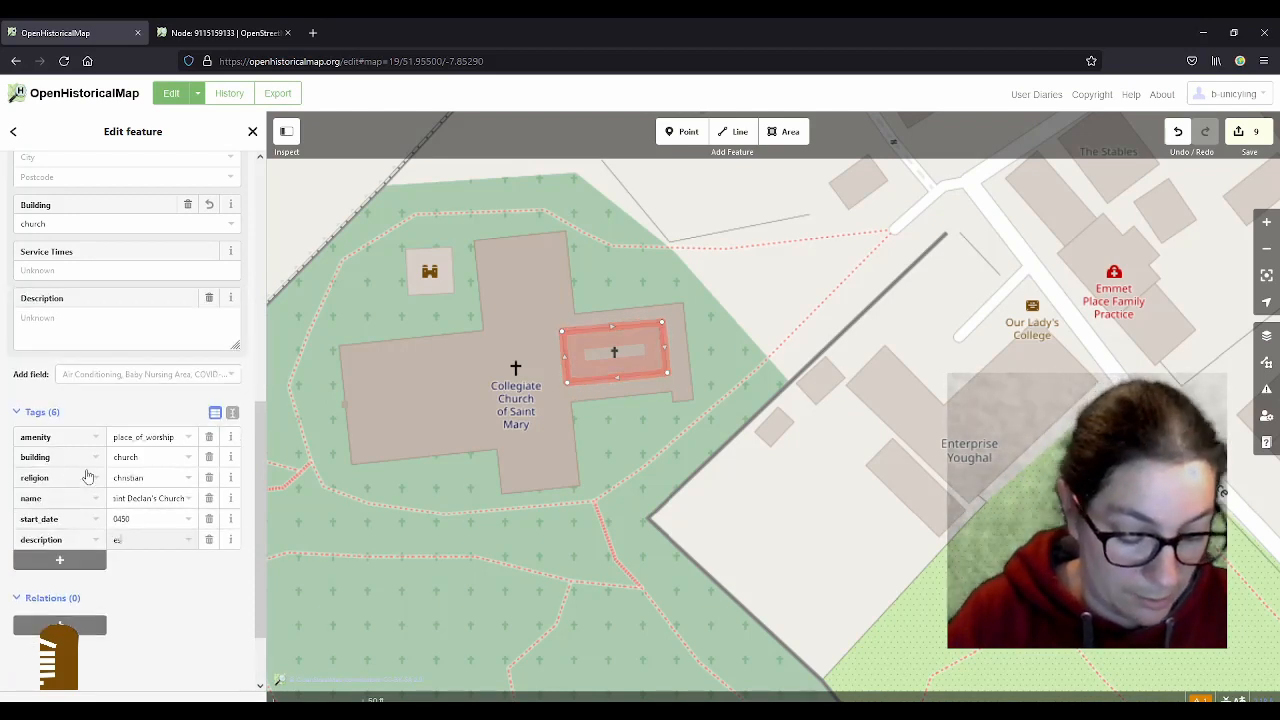
type("stim")
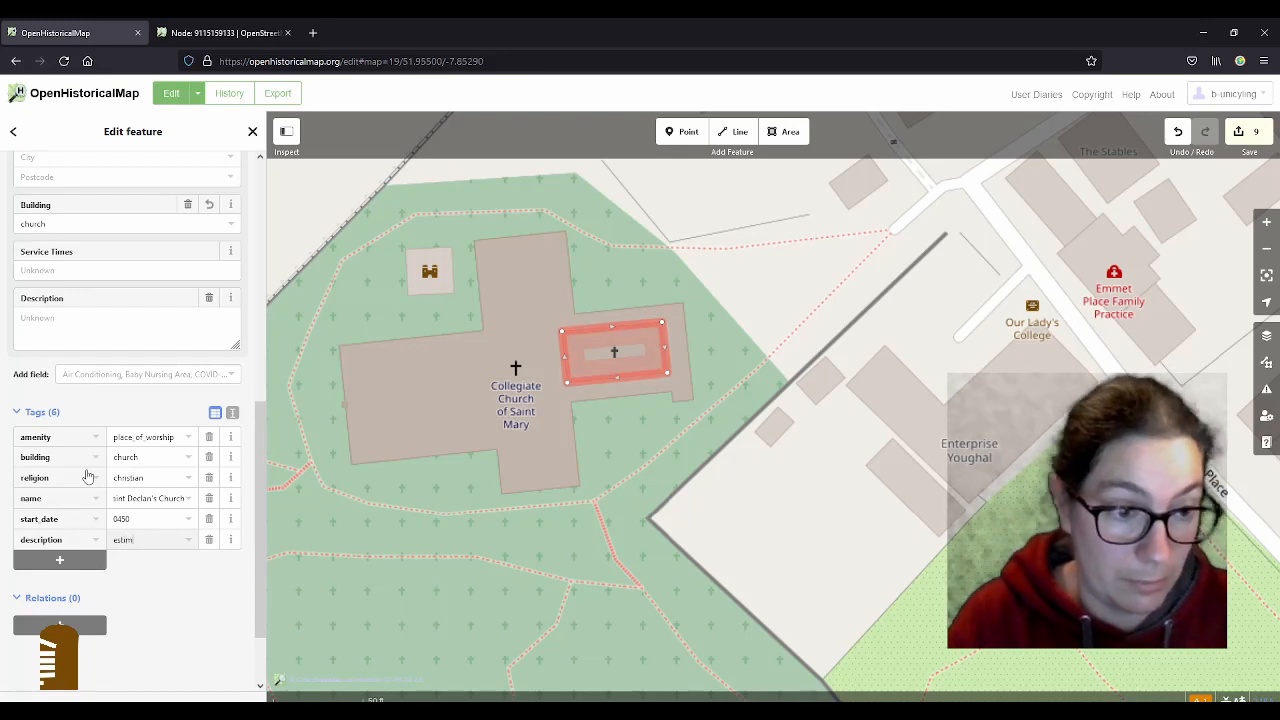
type("ated al")
type("ign")
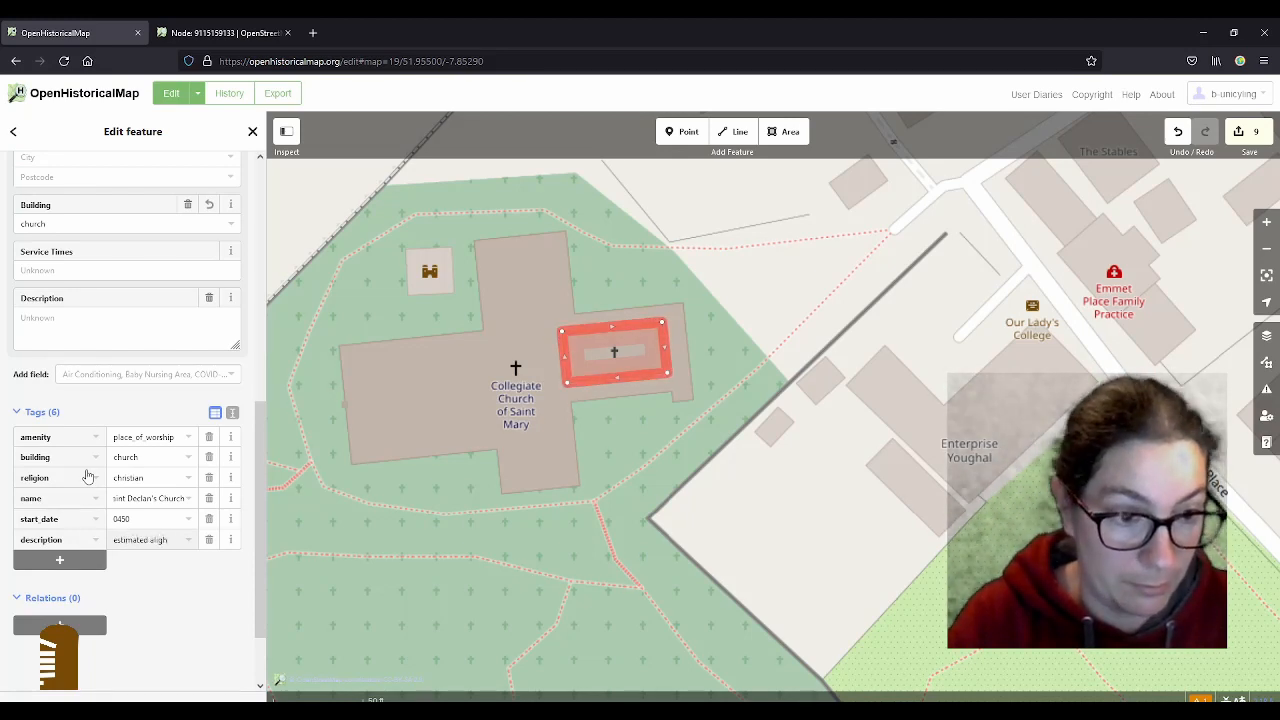
type("ment and s")
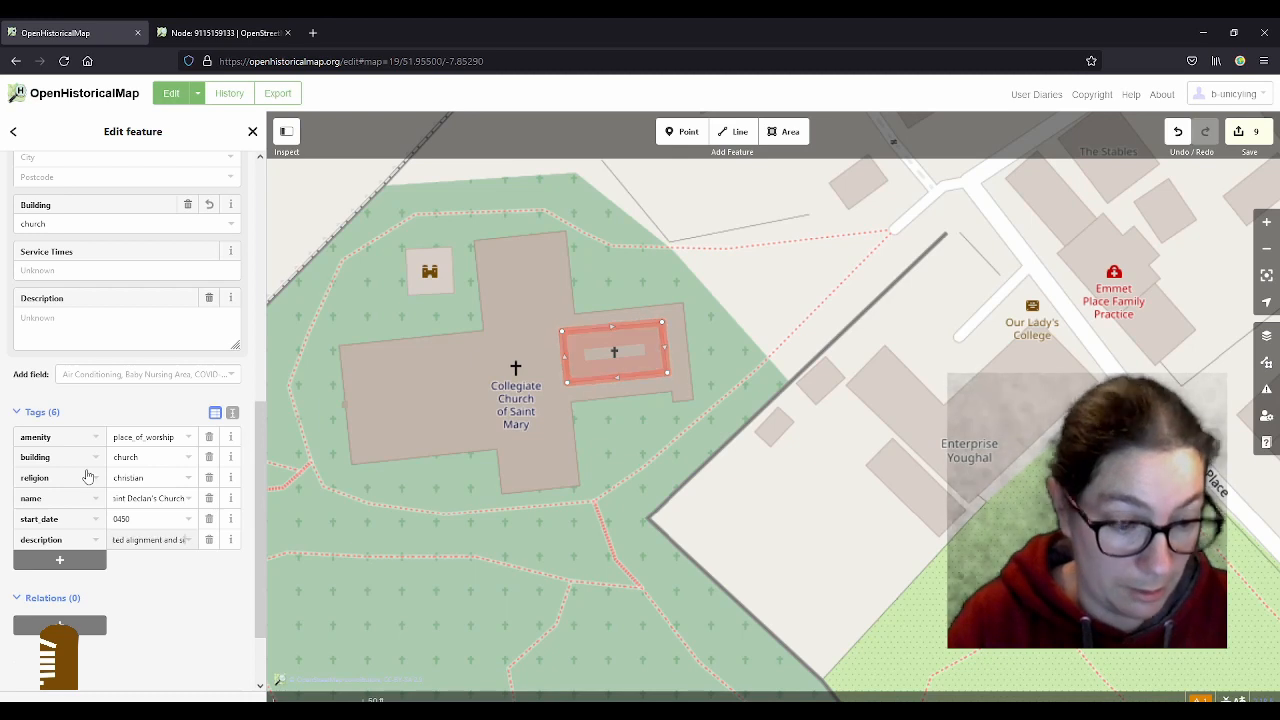
type("ize")
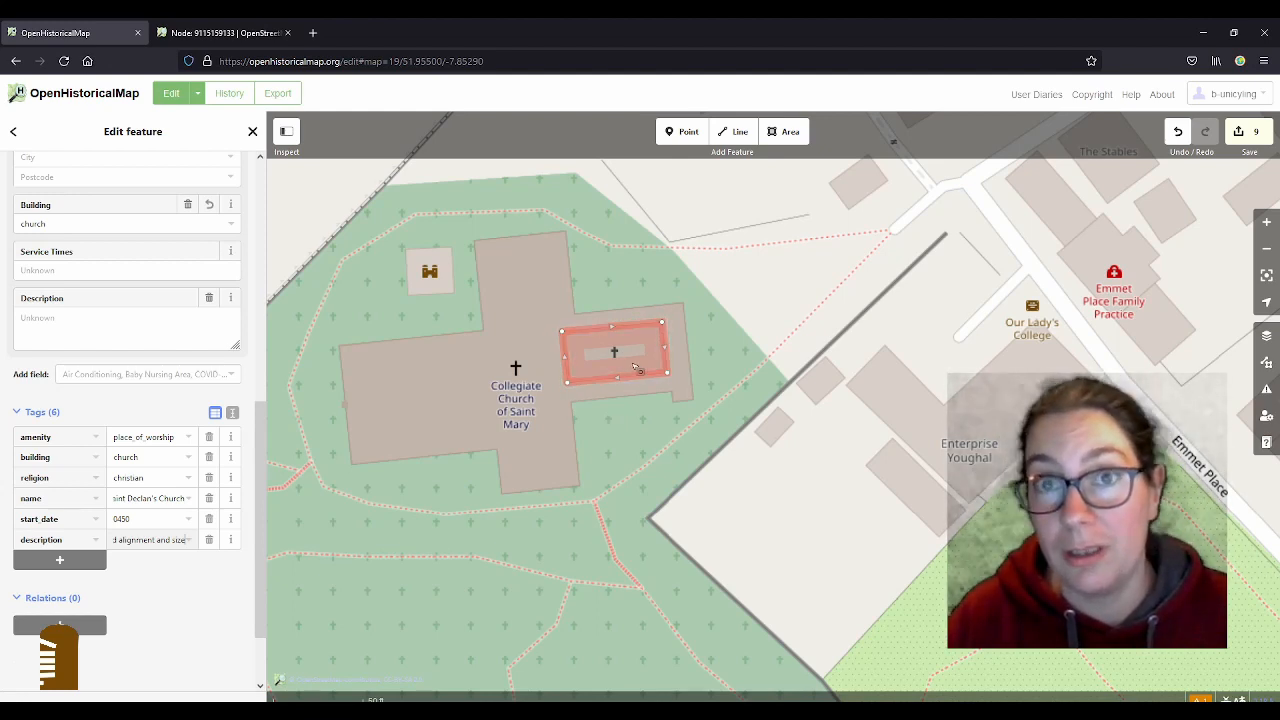
- Set the end date of the Saint Declan's Church area to the year 750
scroll(86, 271, "up", 10)
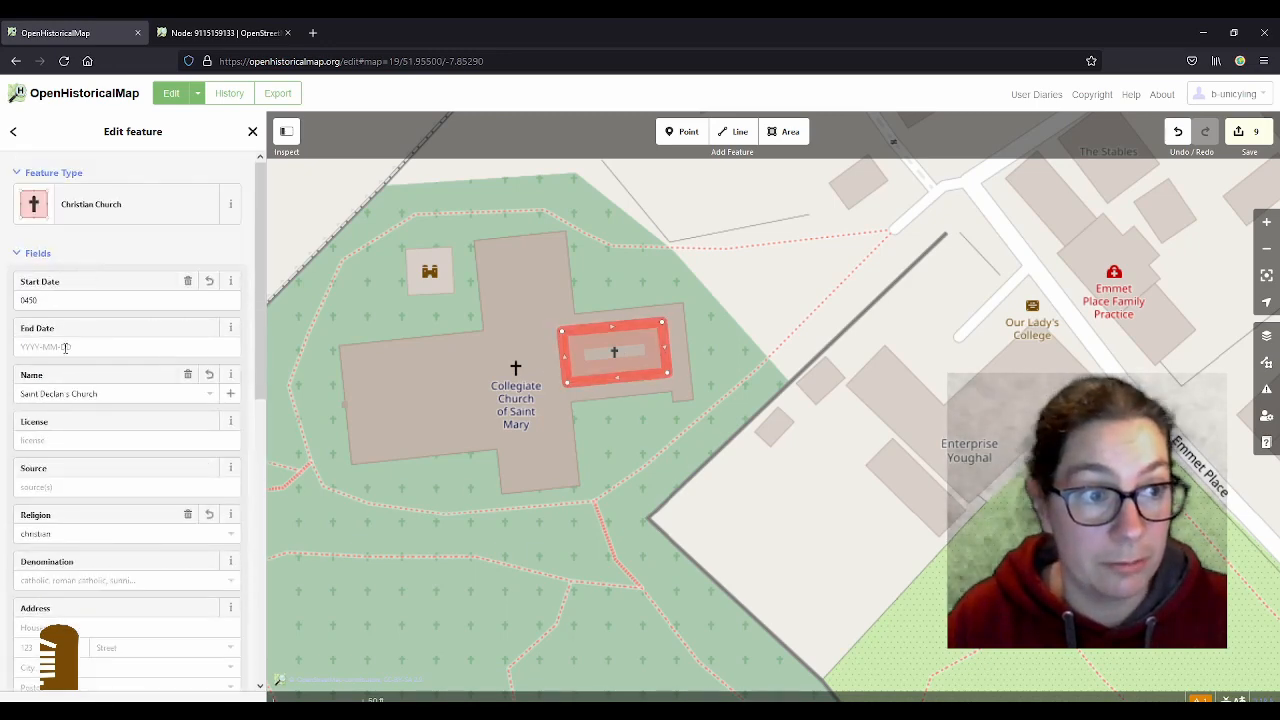
left_click(63, 346)
type("750")
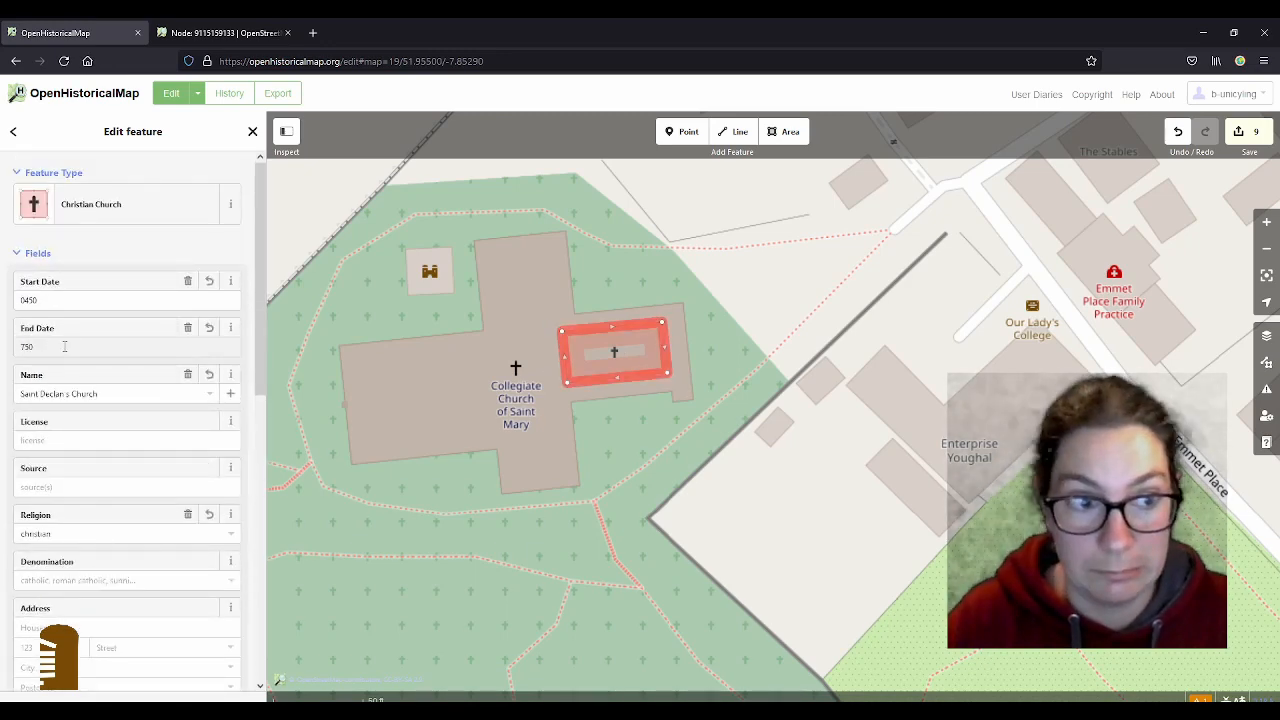
left_click(626, 420)
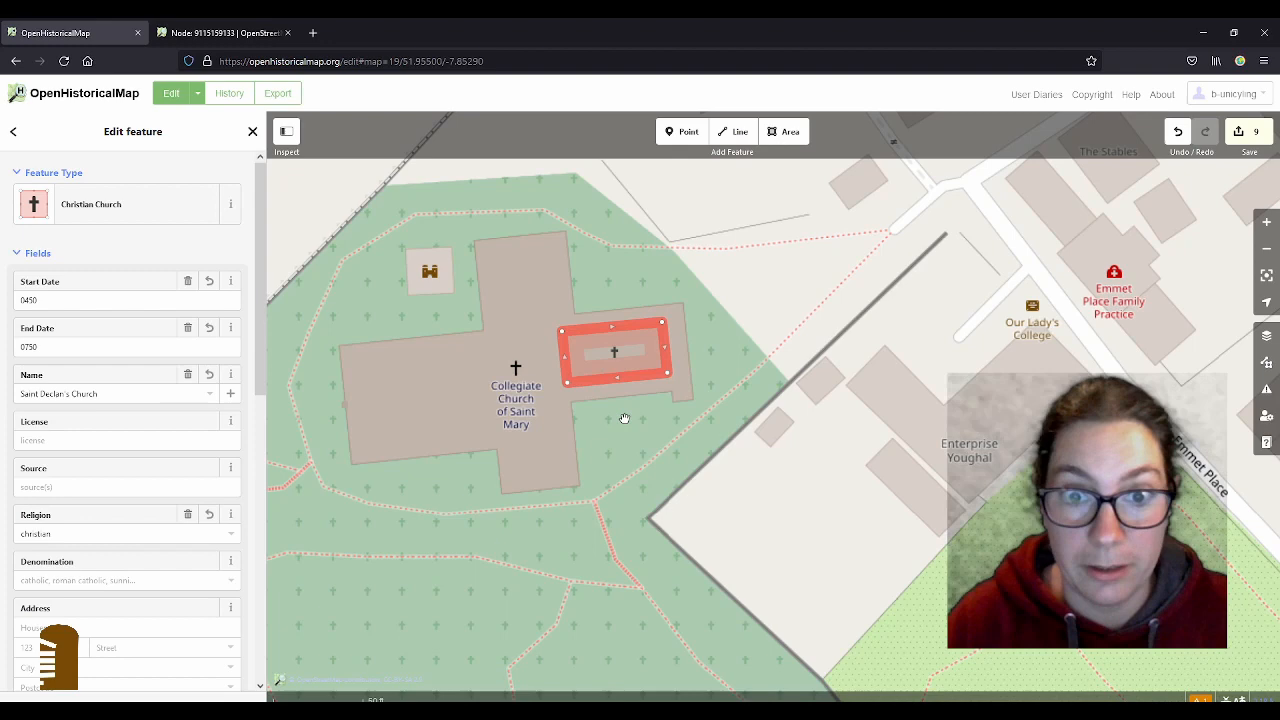
- Draw a slightly larger four-cornered area around Saint Declan's Church, inside the eastern arm of the Collegiate Church
left_click(786, 134)
scroll(553, 326, "up", 2)
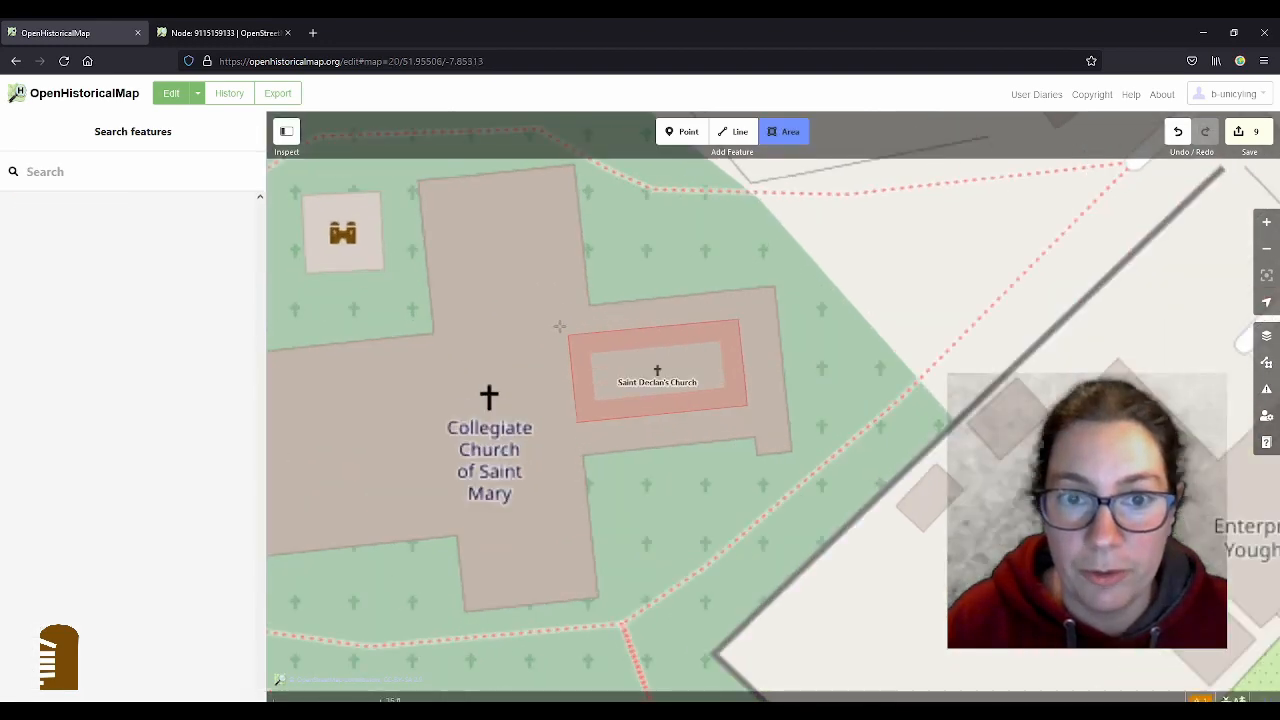
left_click(745, 310)
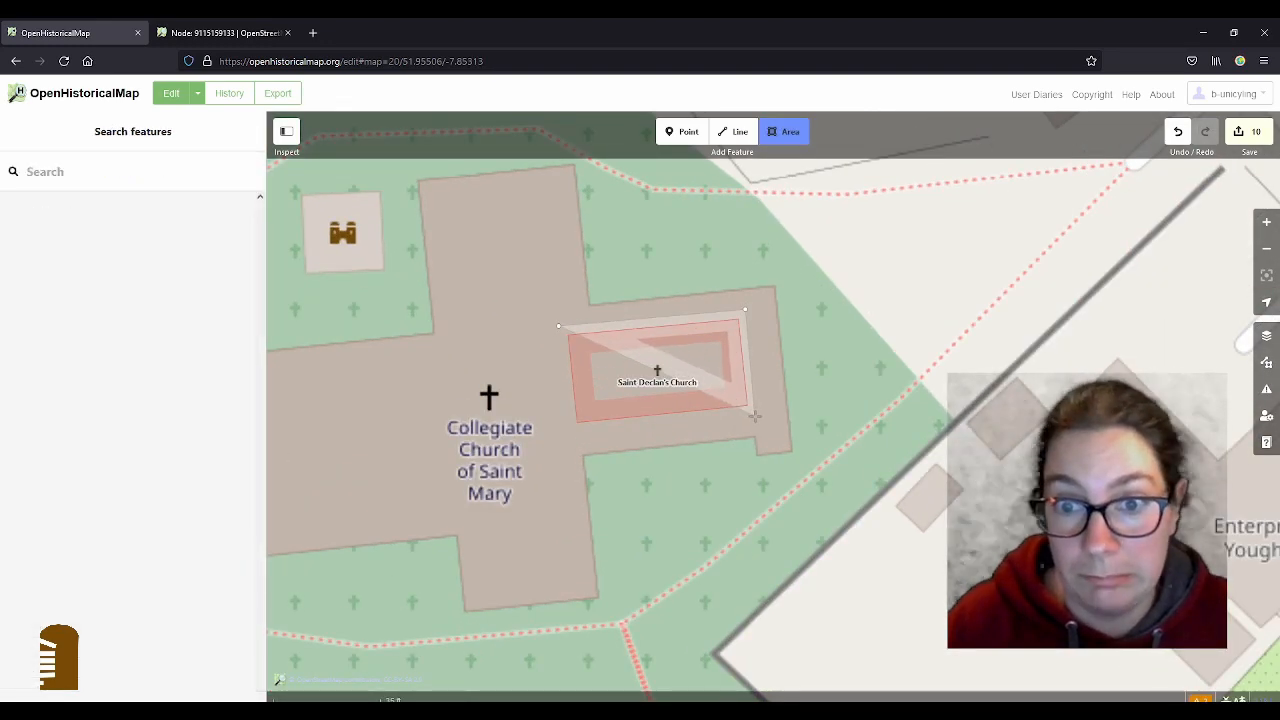
left_click(756, 419)
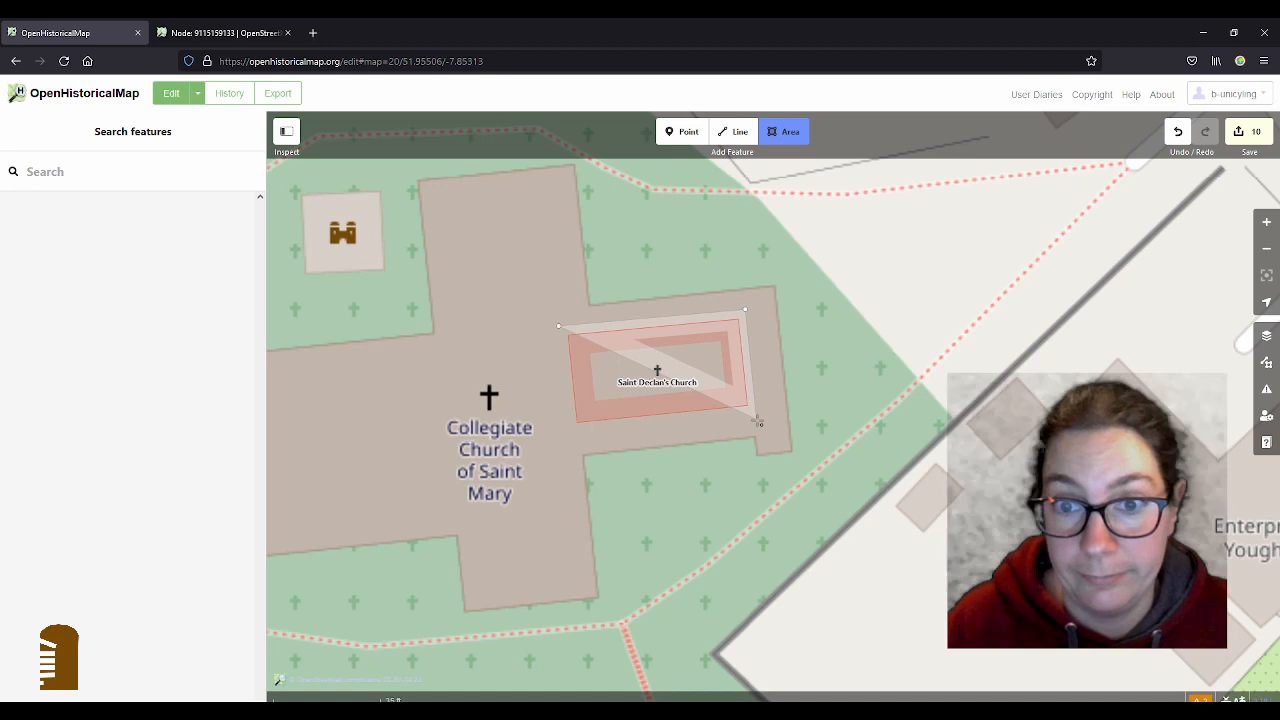
left_click(566, 436)
left_click(566, 436)
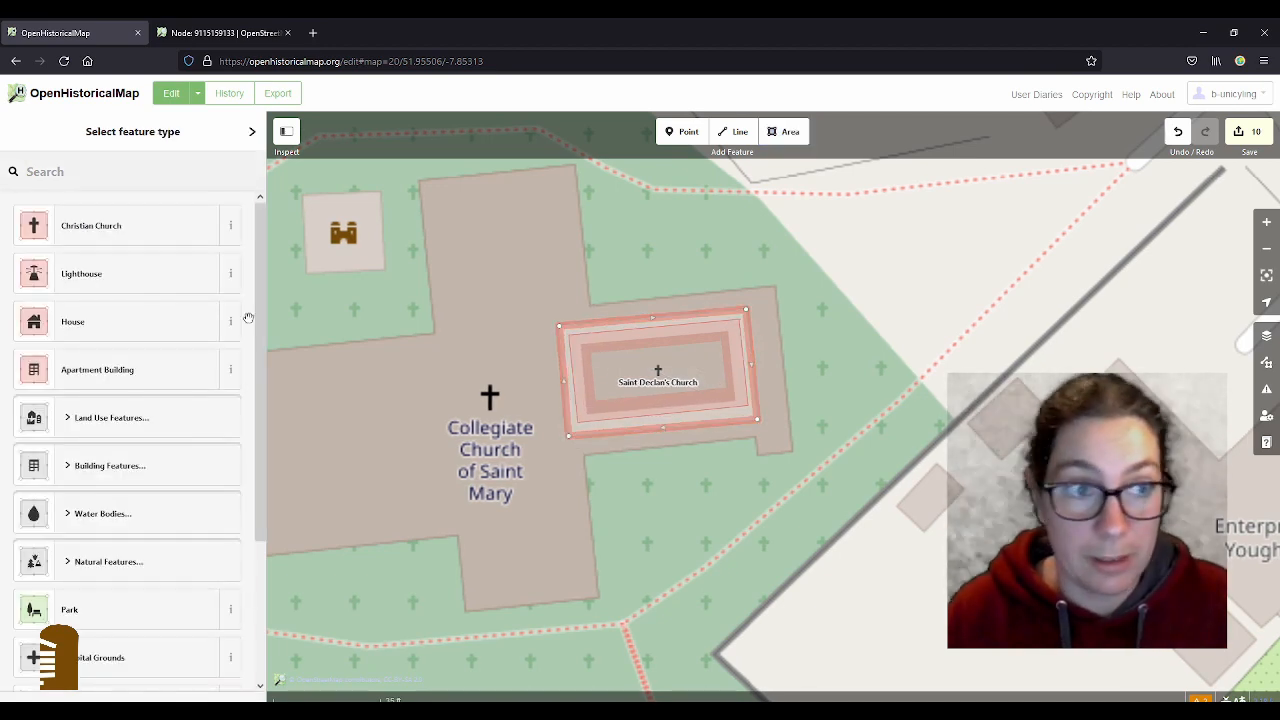
- Make the new outer area a Christian Church with start date 750 and end date 1220
left_click(101, 229)
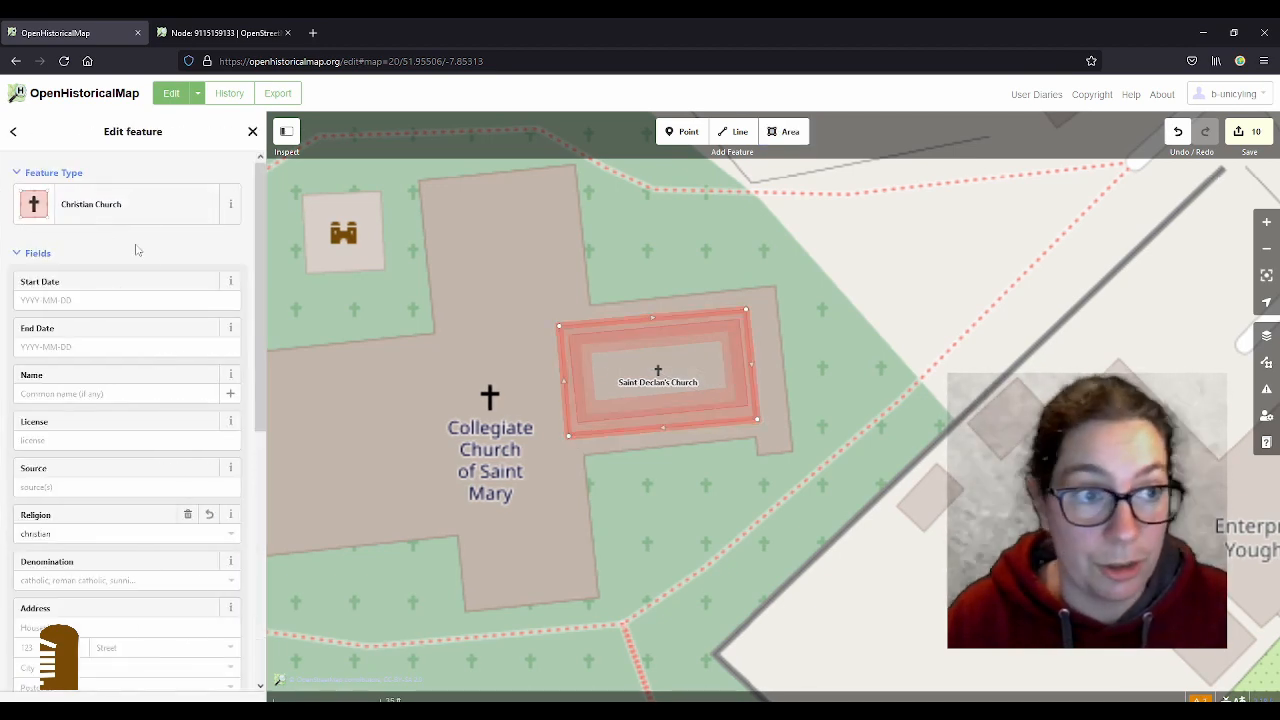
left_click(97, 301)
type("750")
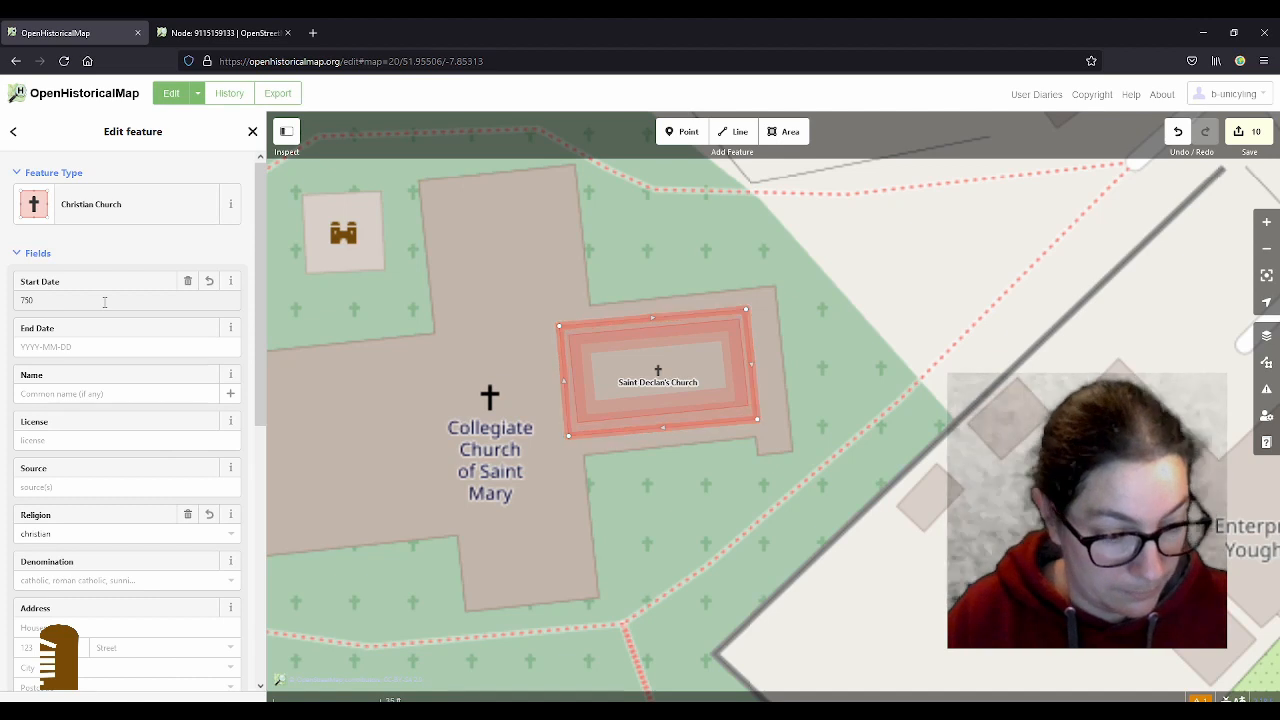
left_click(61, 348)
type("1220")
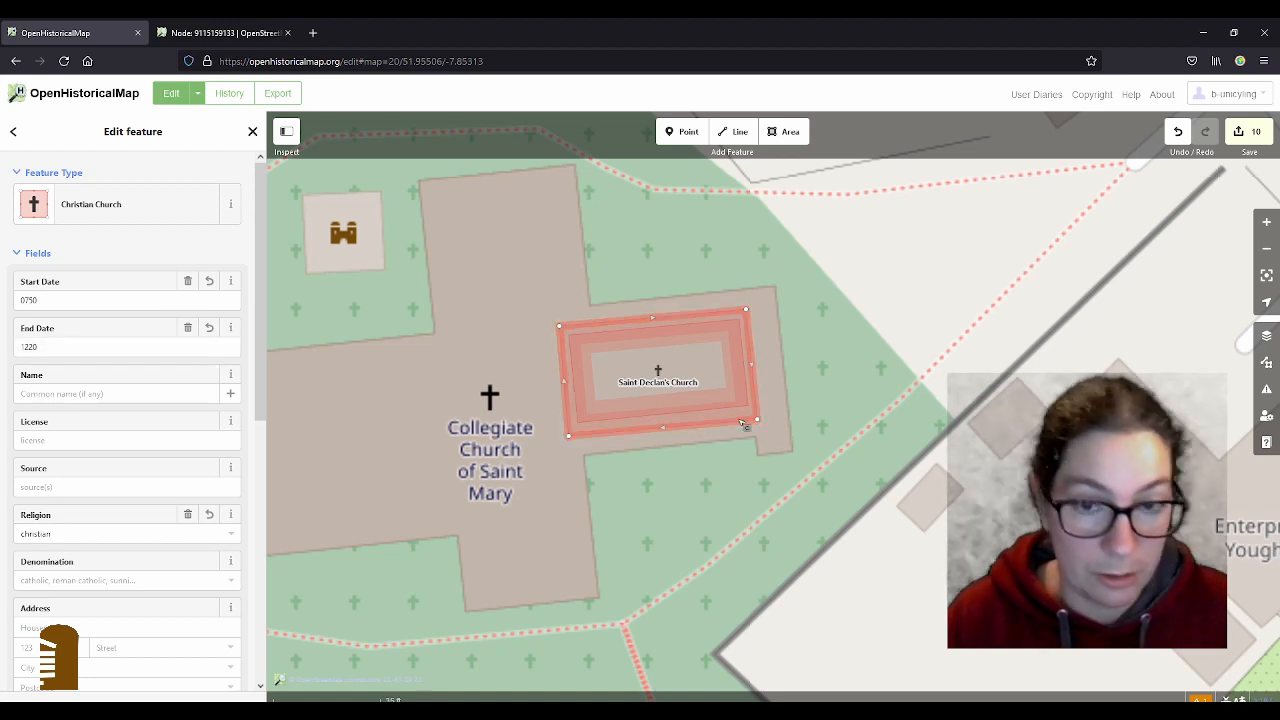
- Name the outer church area Saint Declan's Church
left_click(71, 393)
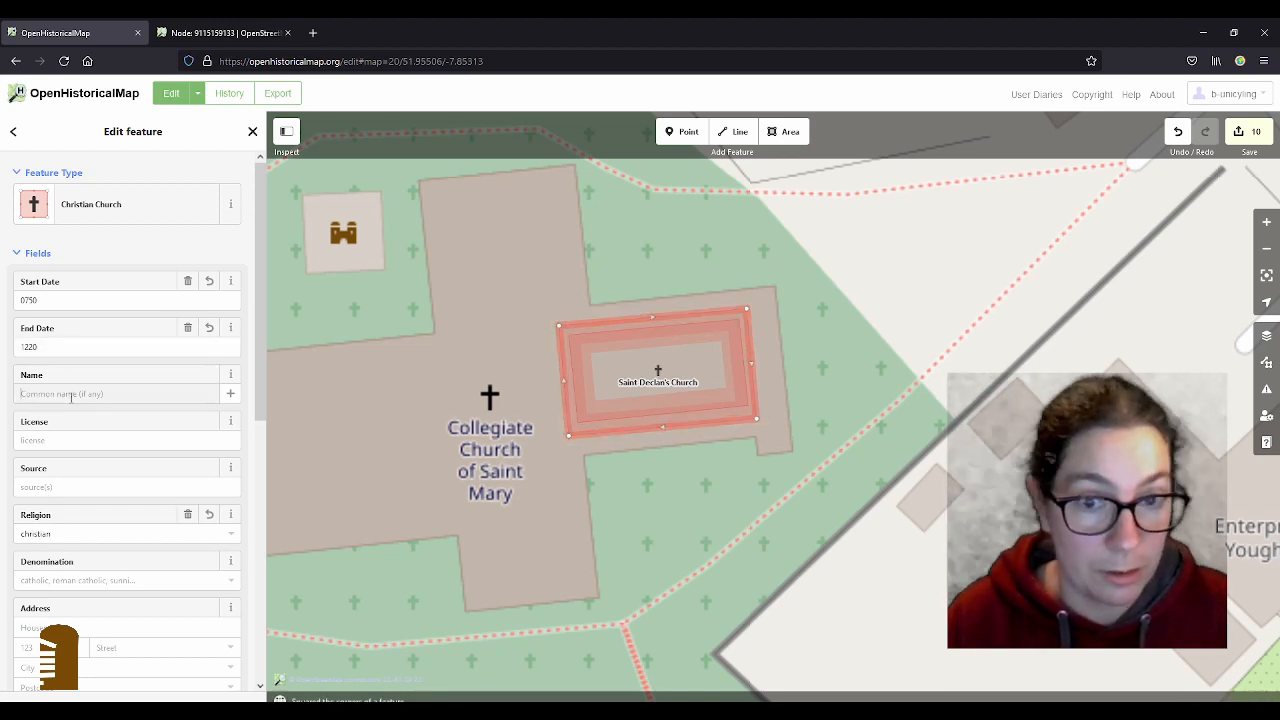
type("Saint De")
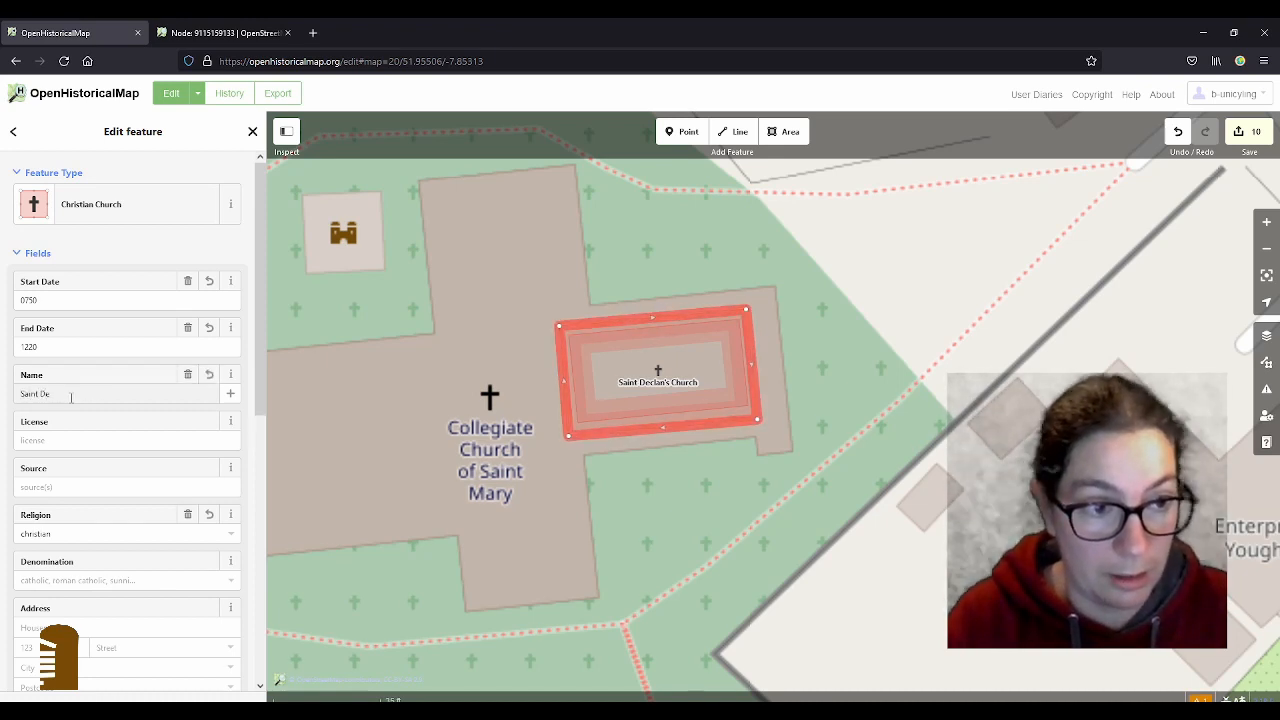
type("clan's Church")
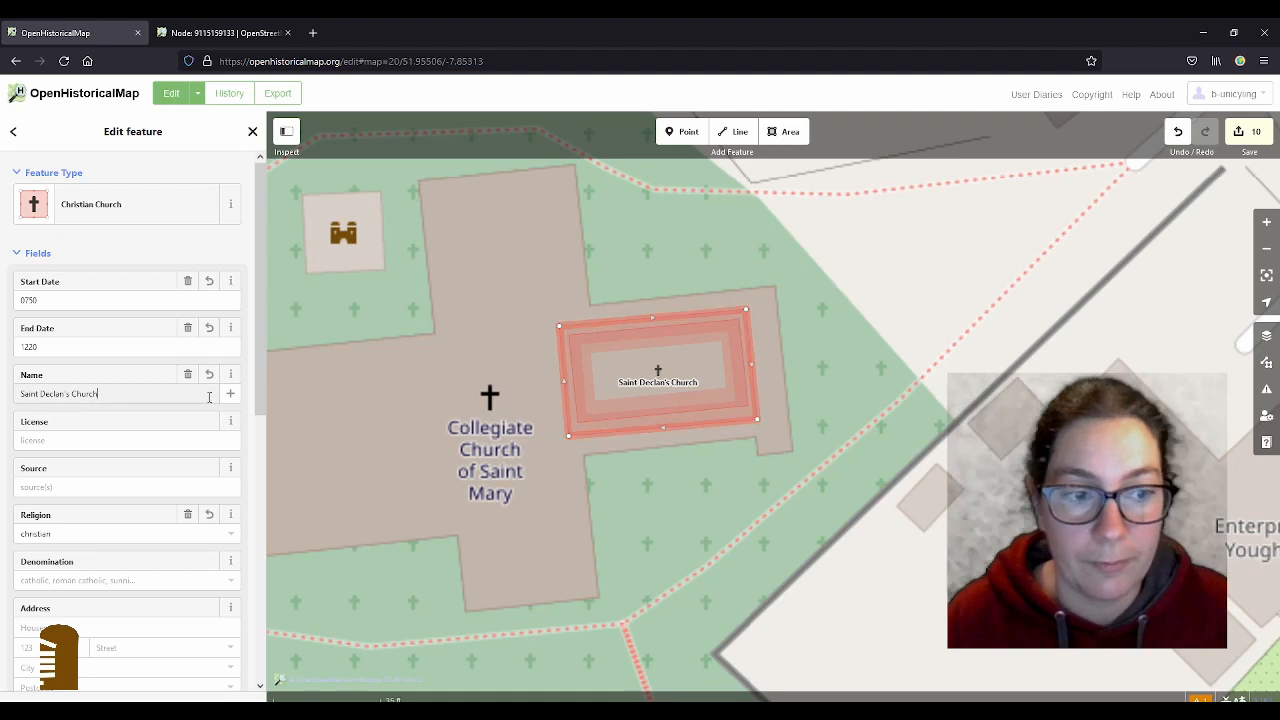
- Set the denomination of the inner Saint Declan's Church area, dated from 450, to catholic
left_click(717, 330)
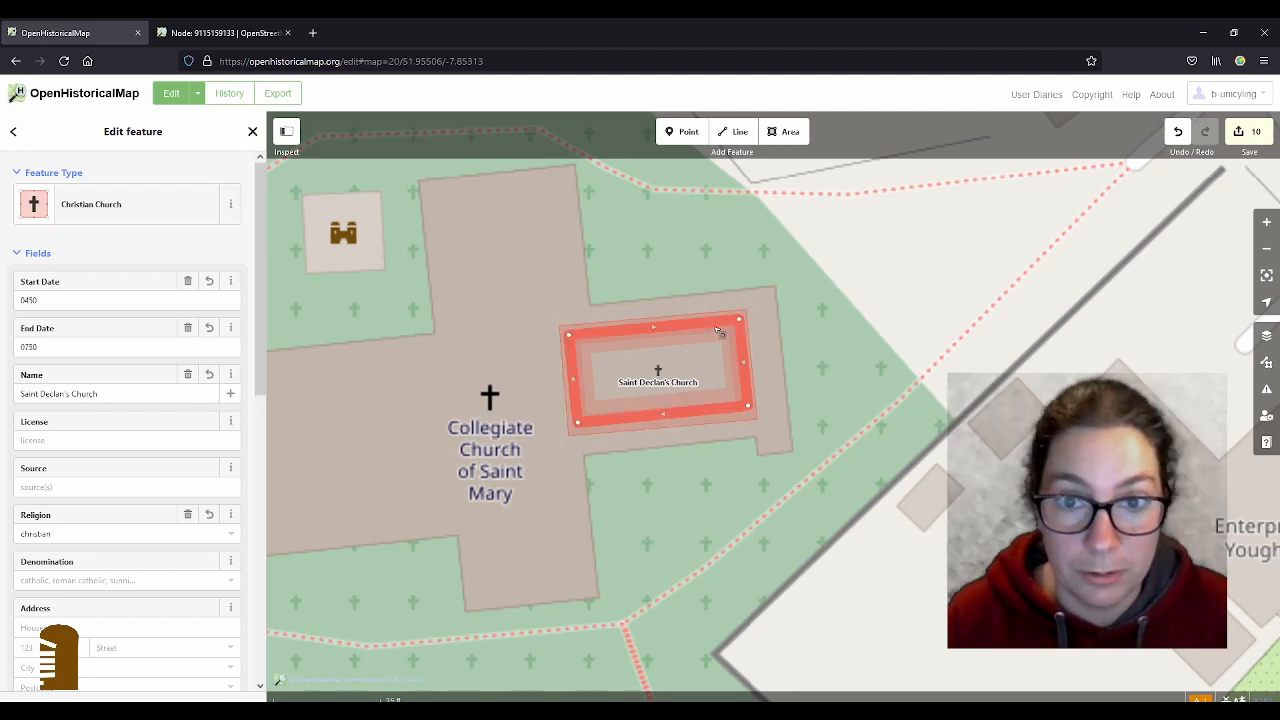
left_click(73, 580)
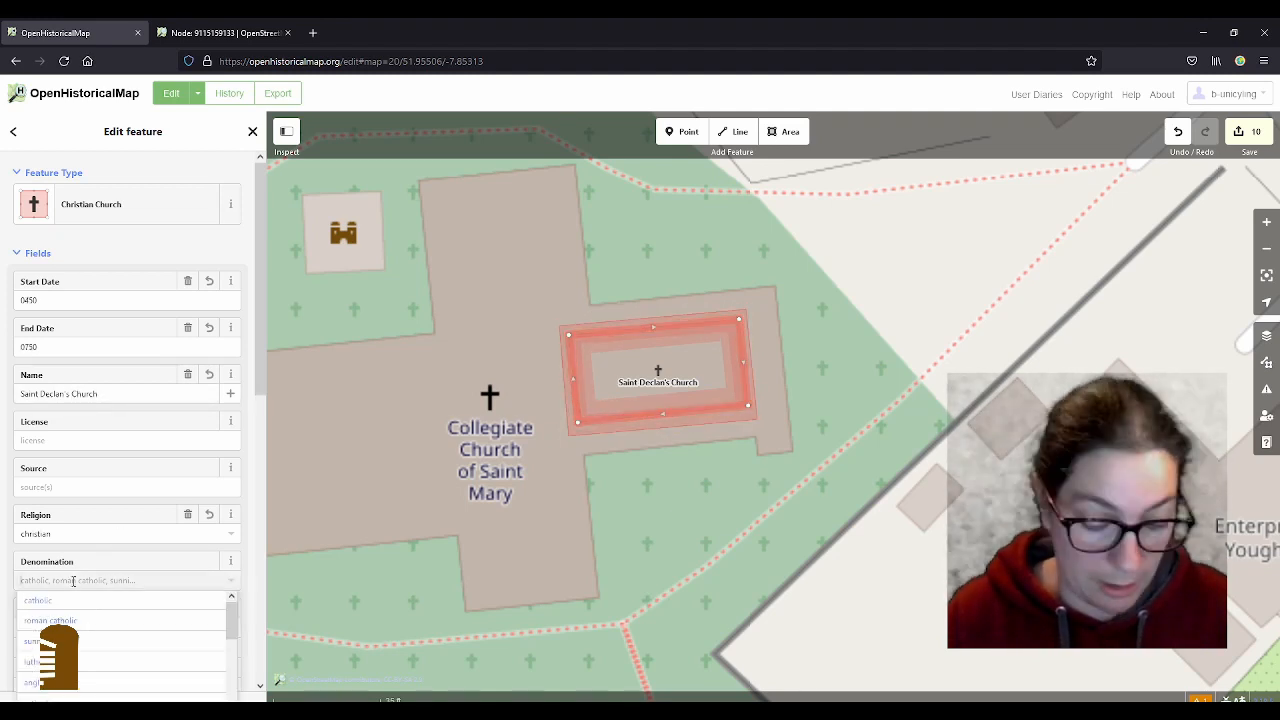
type("roman catholic")
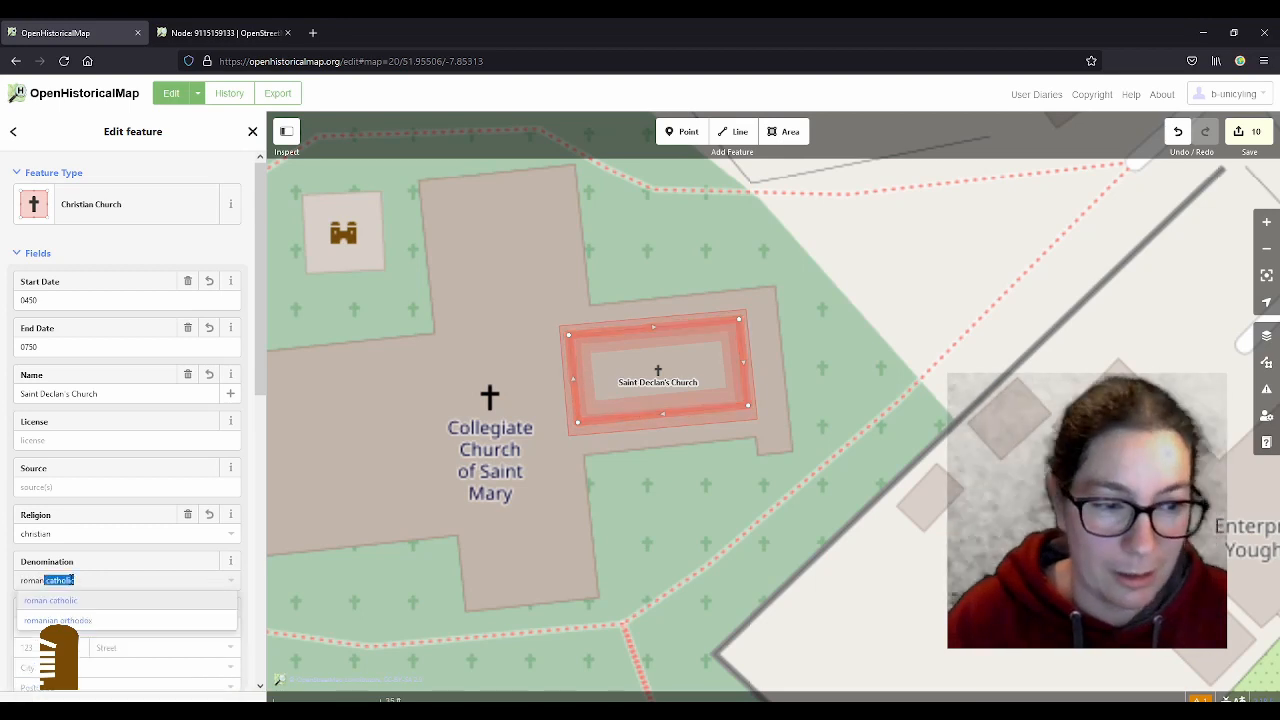
left_click_drag(106, 580, 2, 578)
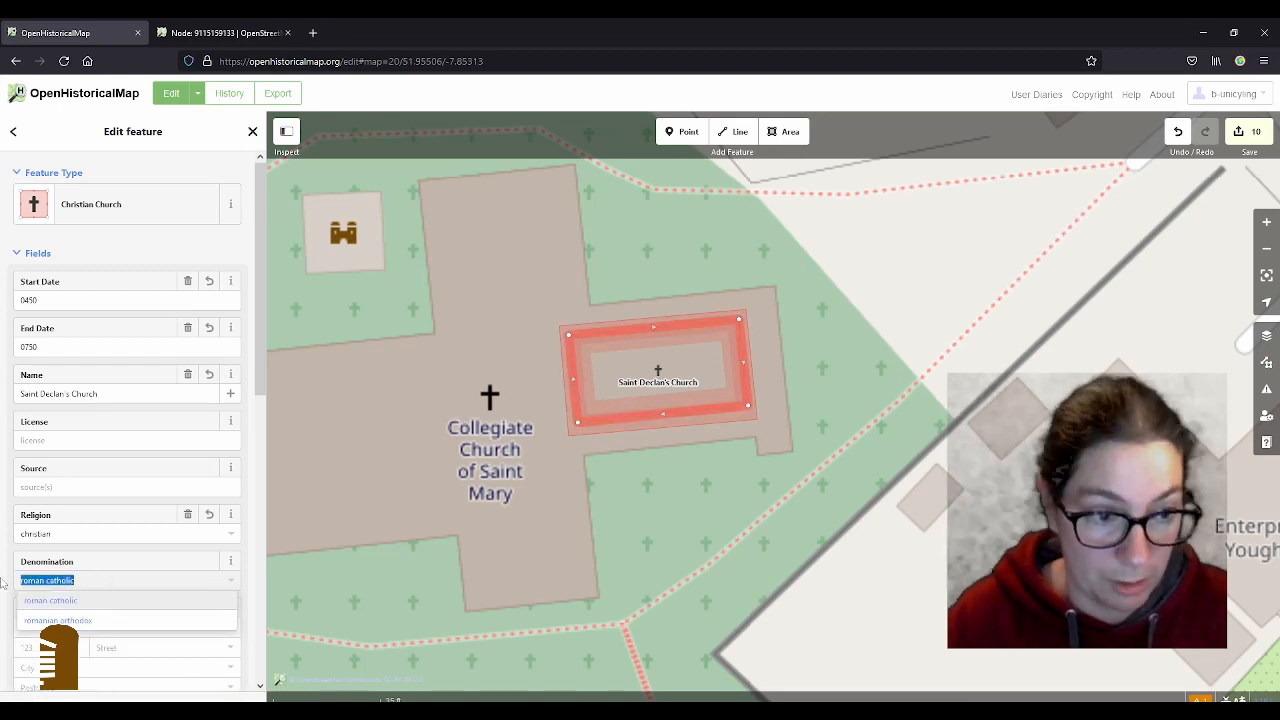
type("catholic")
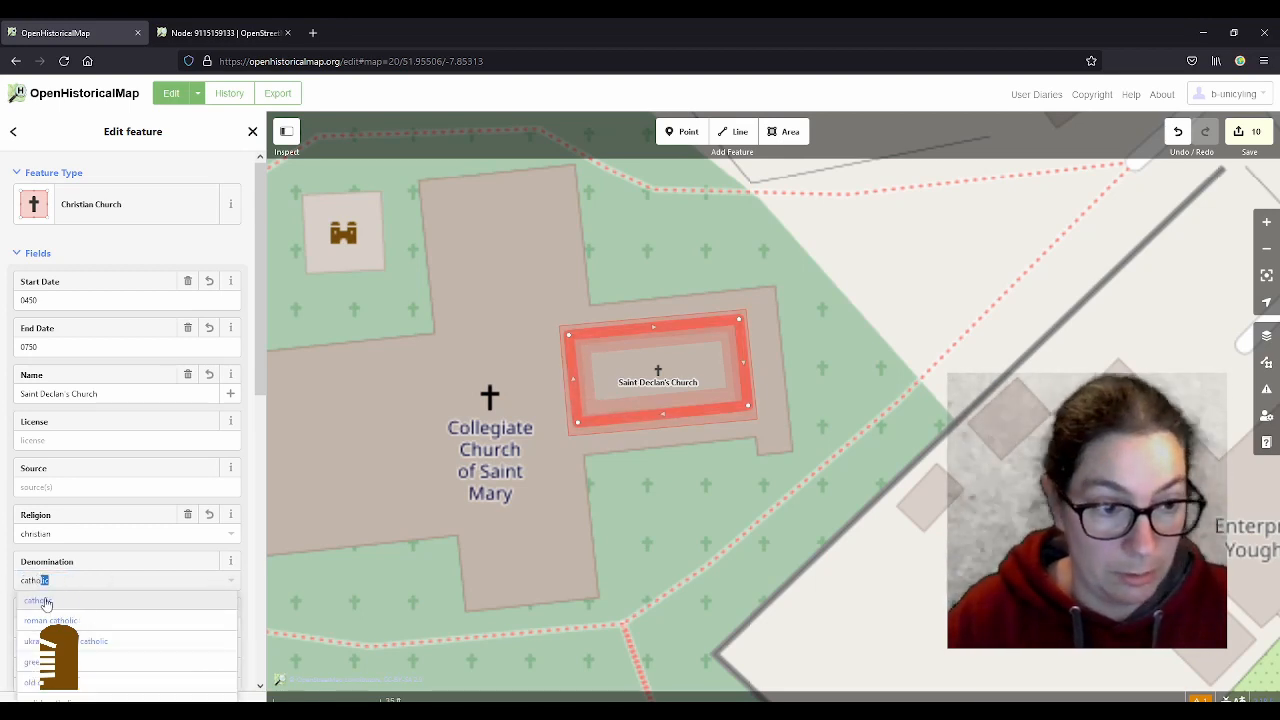
key("Return")
- Set the denomination of the outer Saint Declan's Church area, dated 750 to 1220, to catholic
left_click(692, 412)
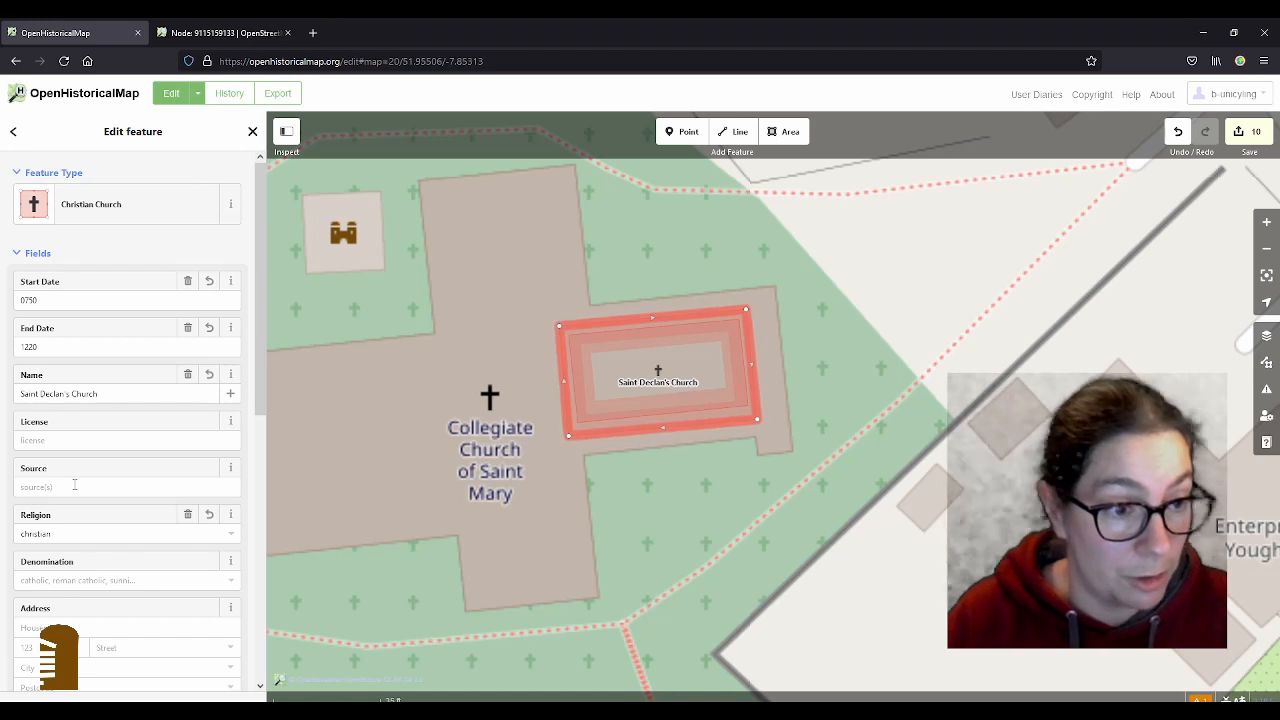
left_click(73, 579)
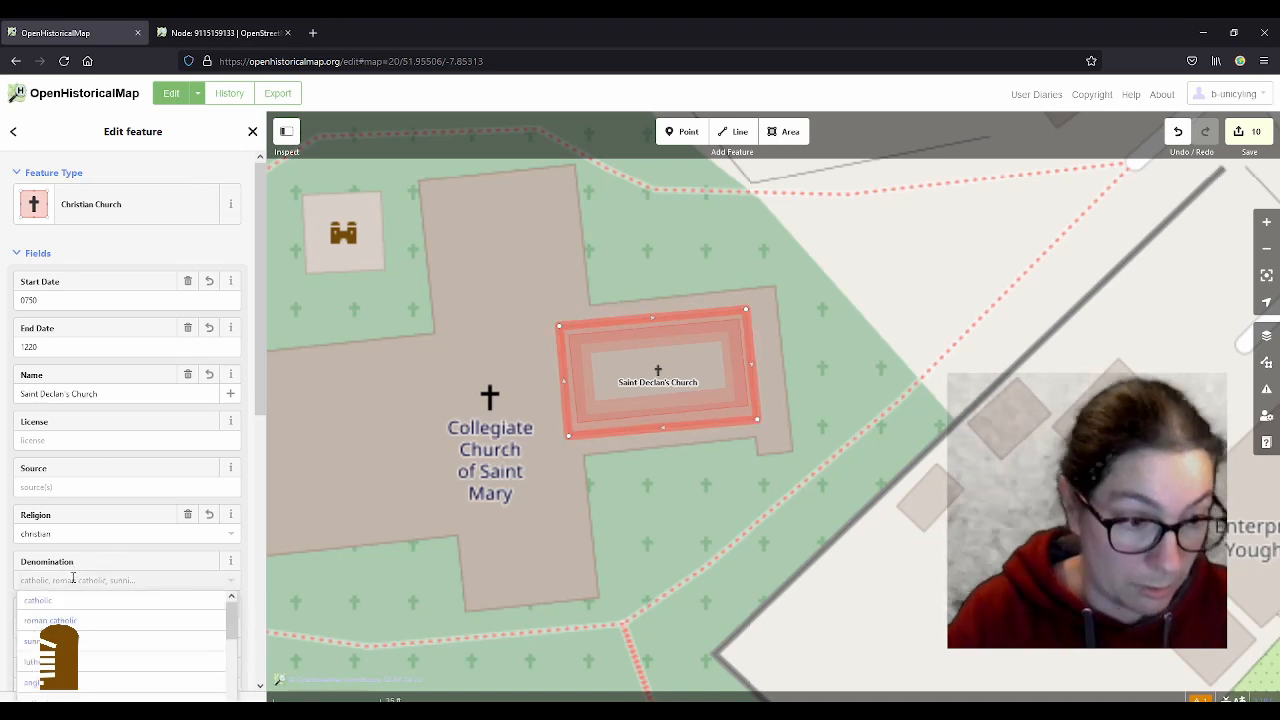
left_click(72, 600)
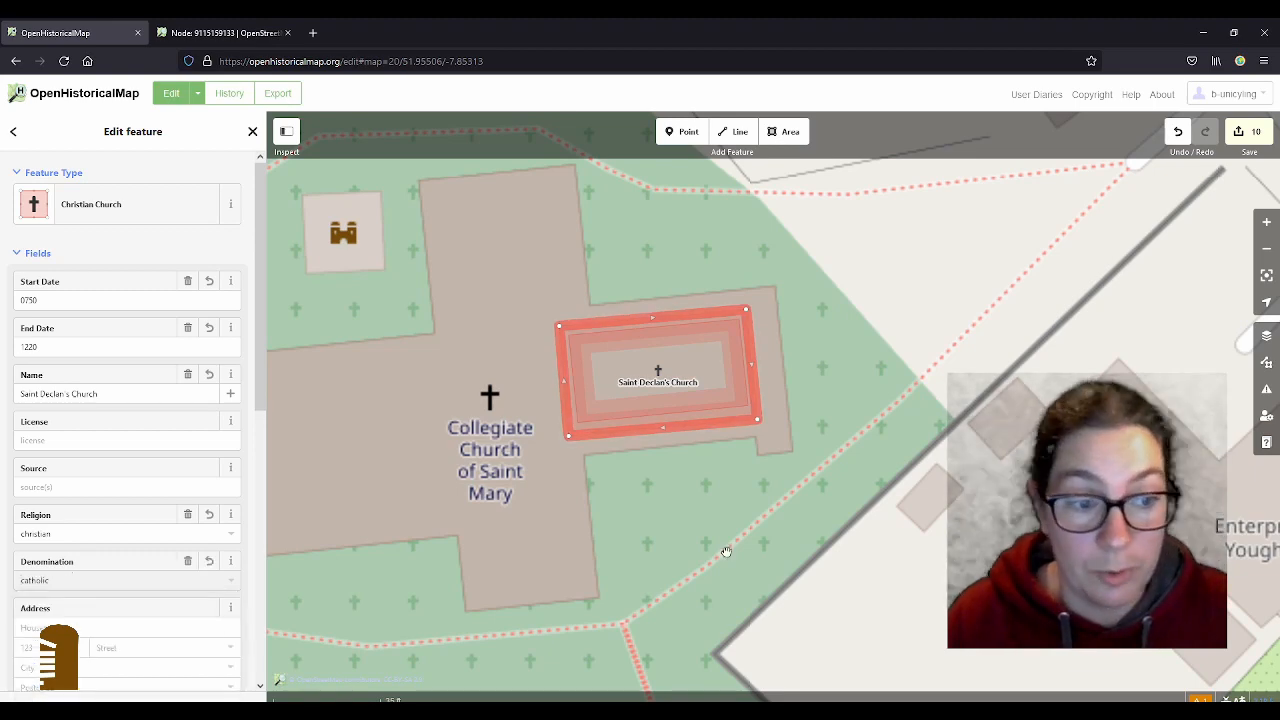
left_click(797, 309)
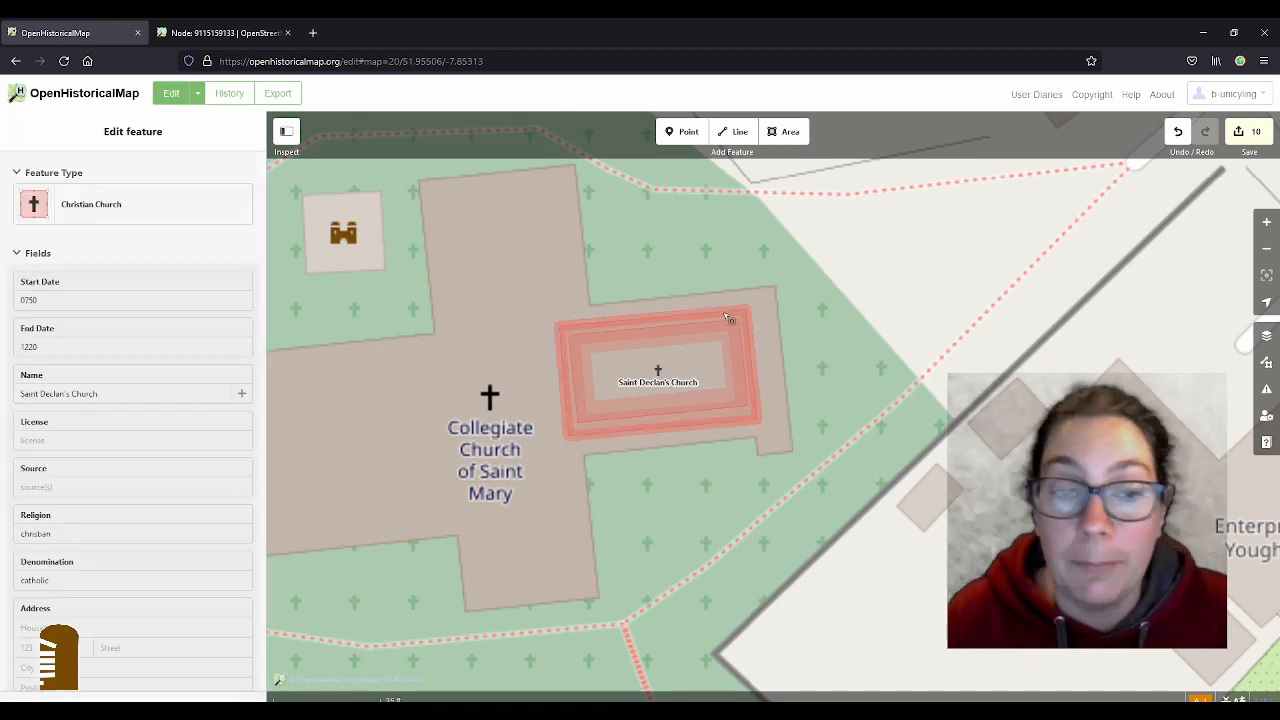
- Trace a new area around the full cross-shaped outline of the Collegiate Church of Saint Mary, following every corner of the building
scroll(745, 316, "down", 3)
key("3")
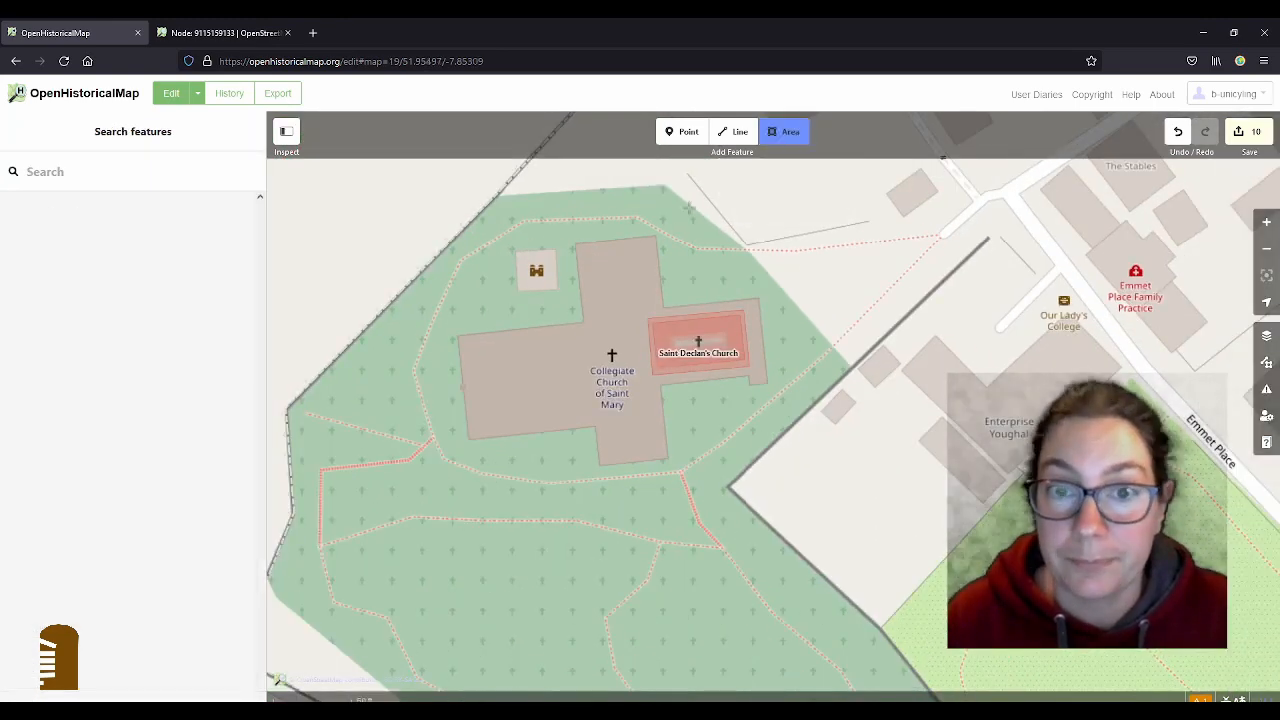
scroll(656, 236, "up", 3)
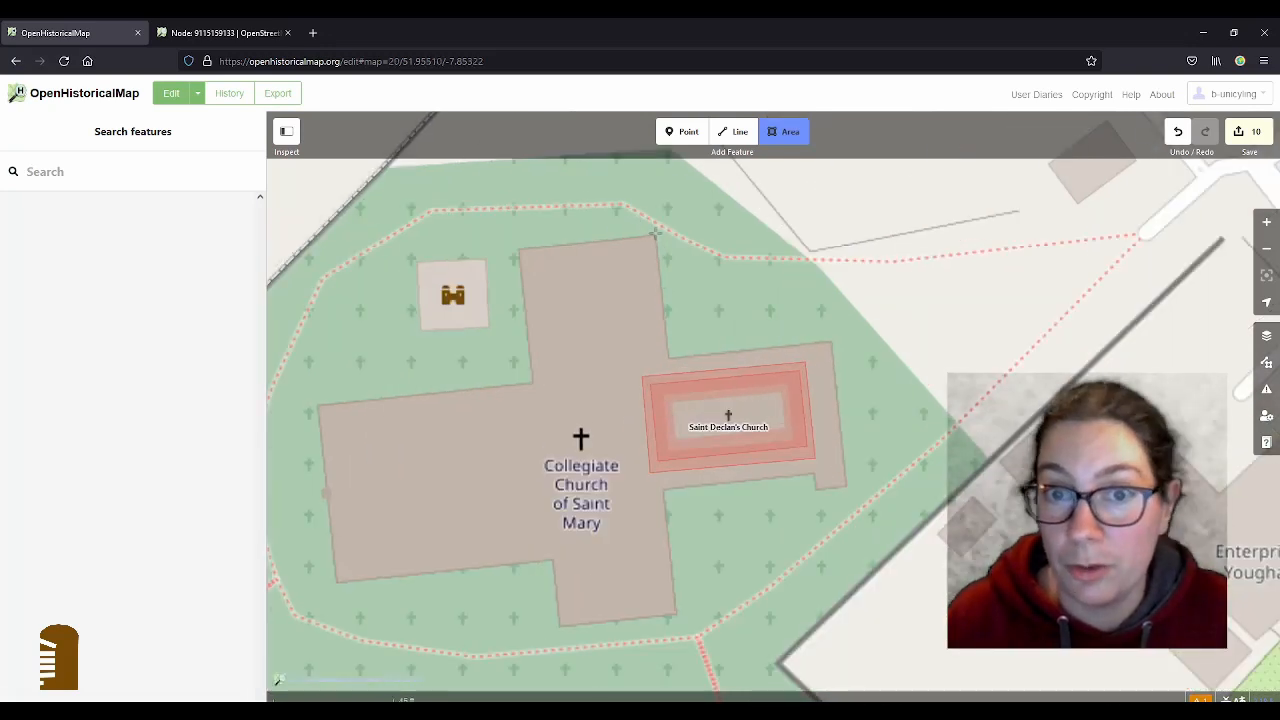
left_click(668, 357)
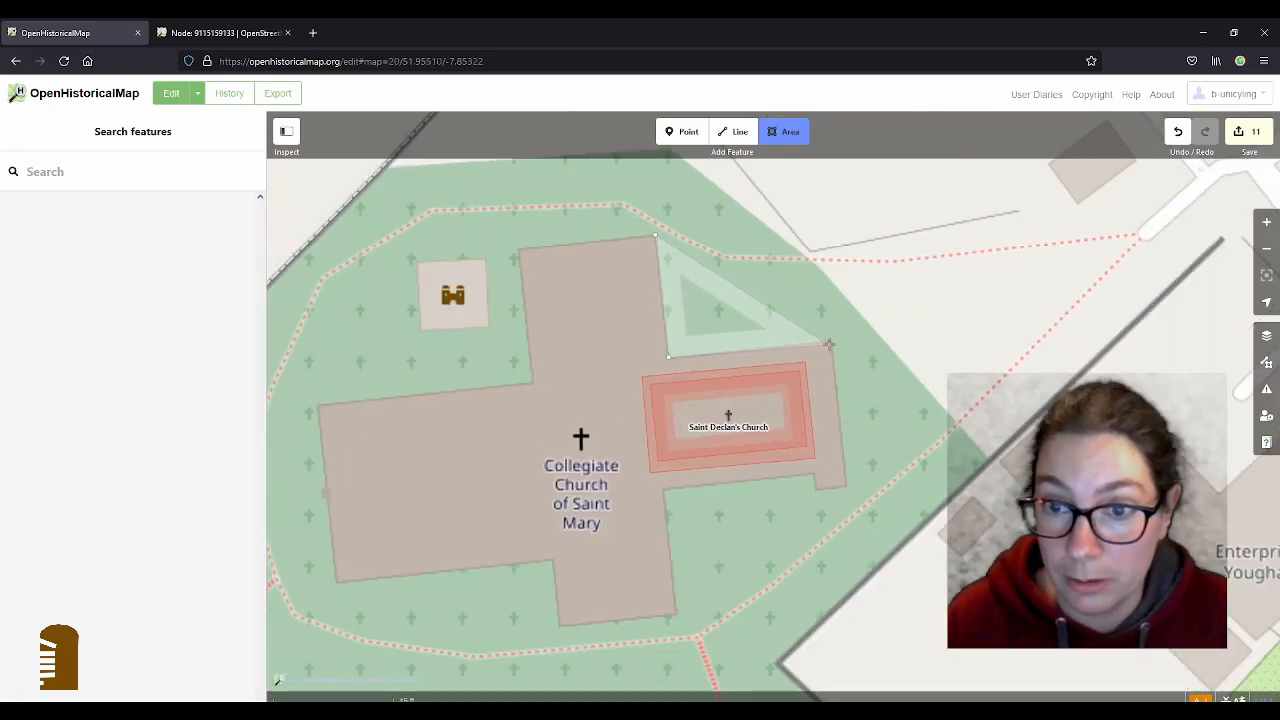
left_click(831, 342)
left_click(847, 486)
left_click(816, 488)
left_click(814, 474)
left_click(662, 488)
left_click(675, 614)
left_click(559, 626)
left_click(553, 558)
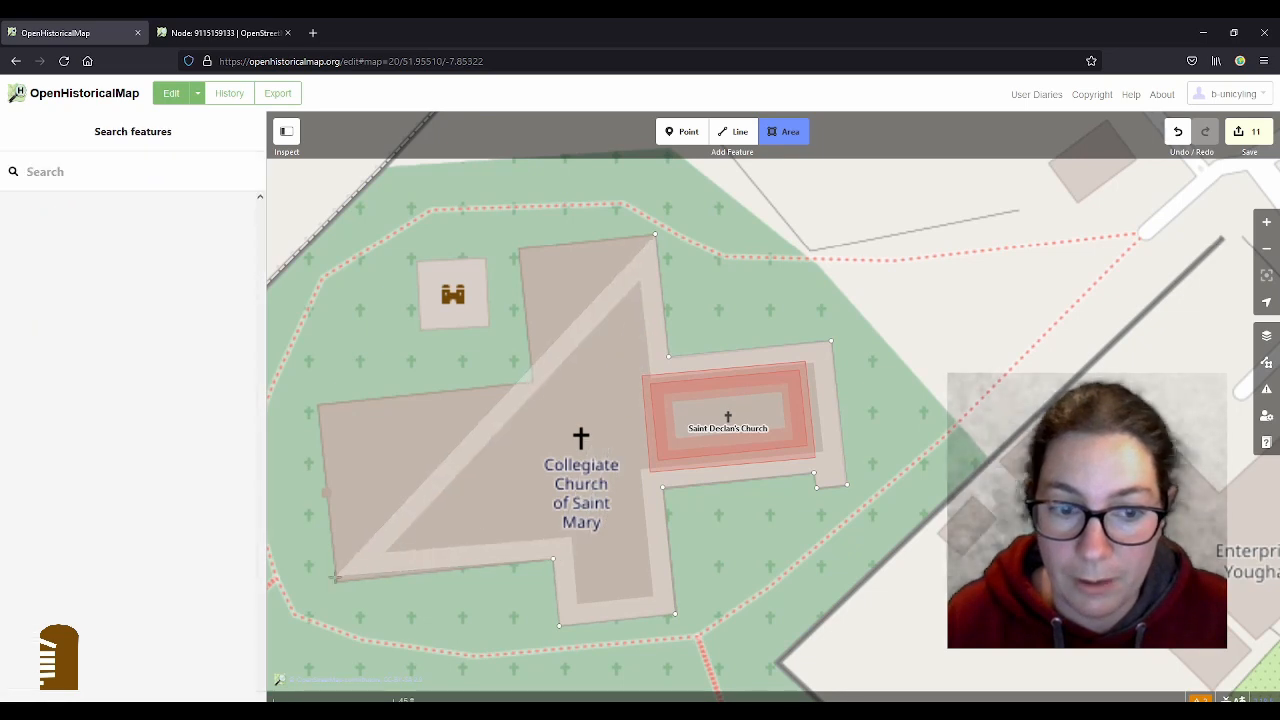
left_click(336, 580)
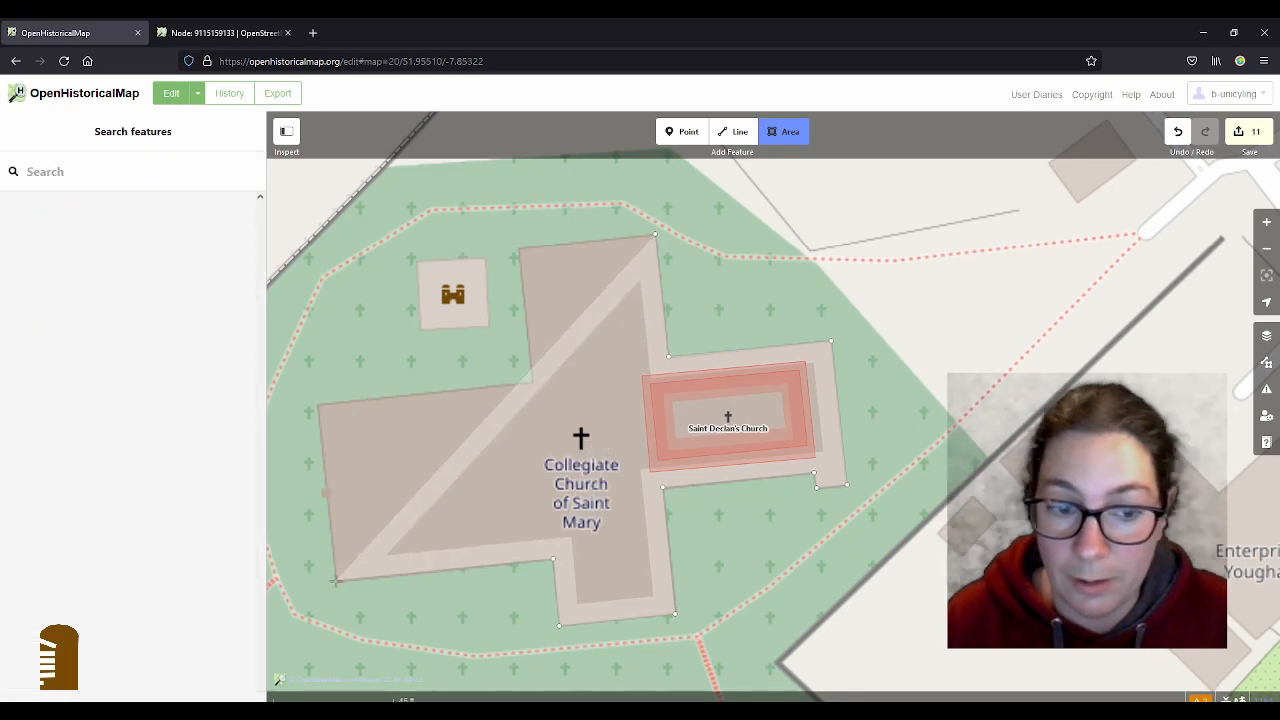
left_click(320, 404)
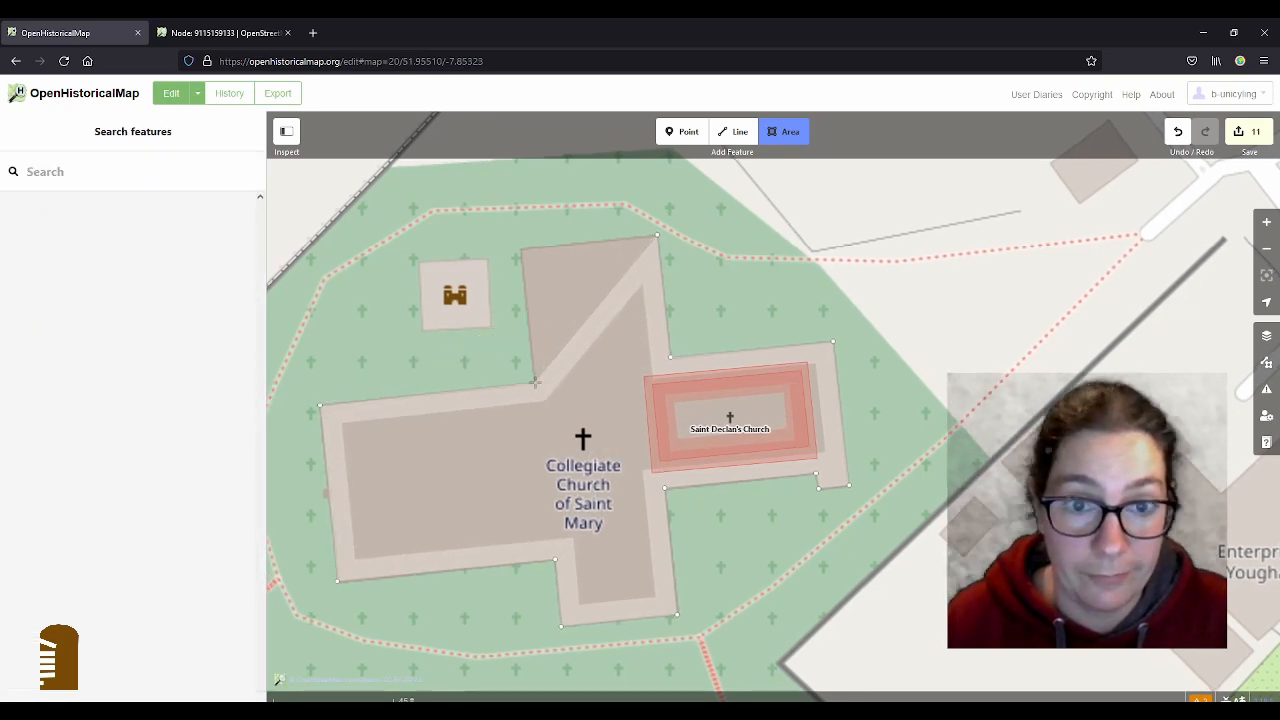
left_click(535, 382)
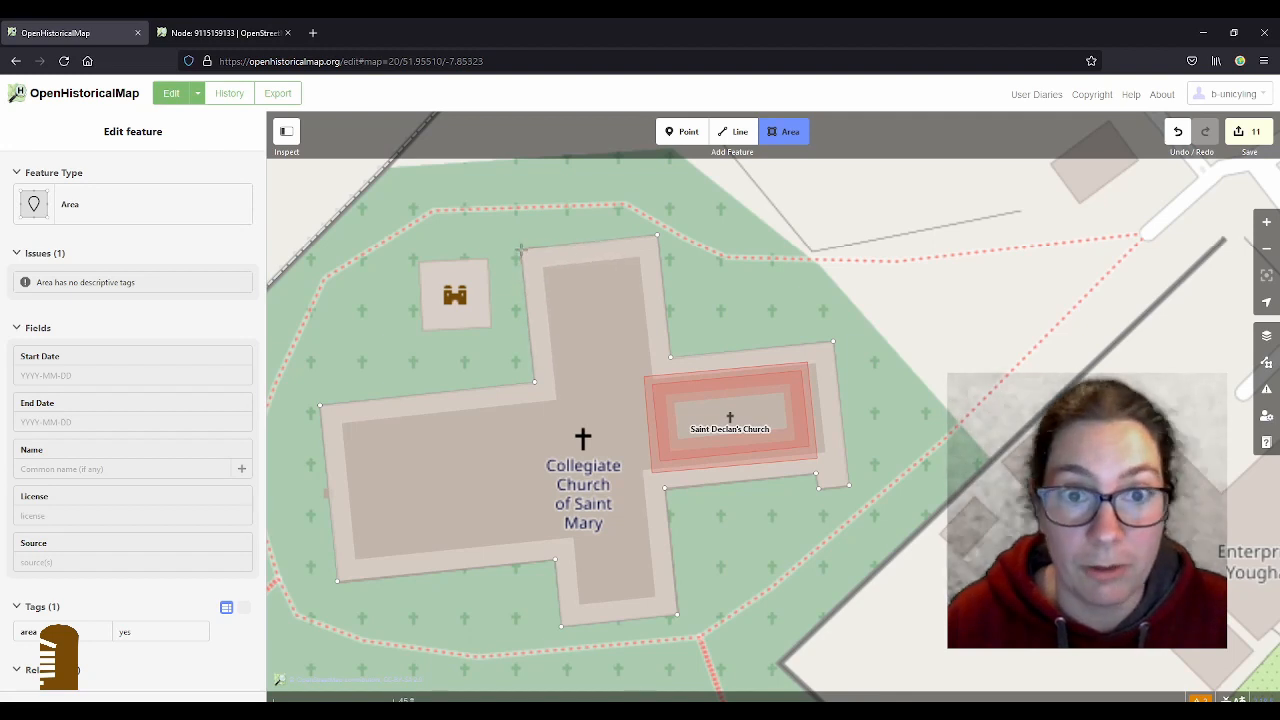
left_click(521, 248)
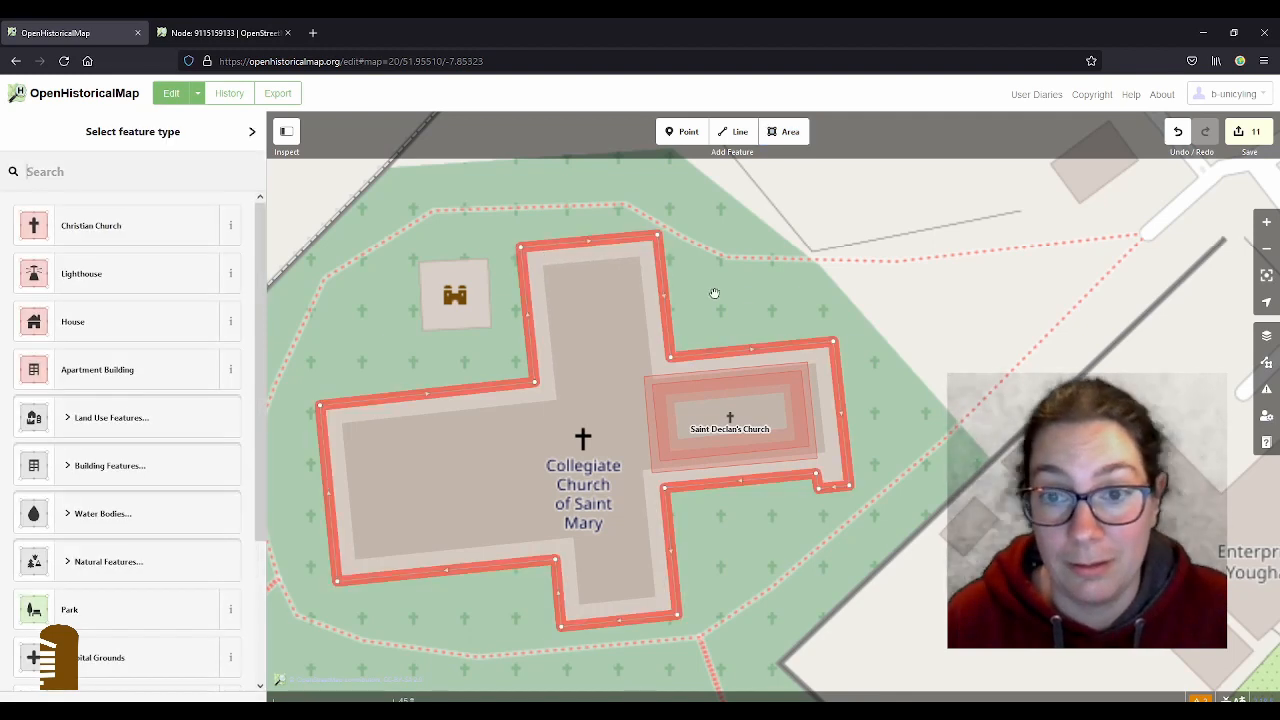
- Make the new cross-shaped area a Christian Church with start date 1220
left_click(146, 229)
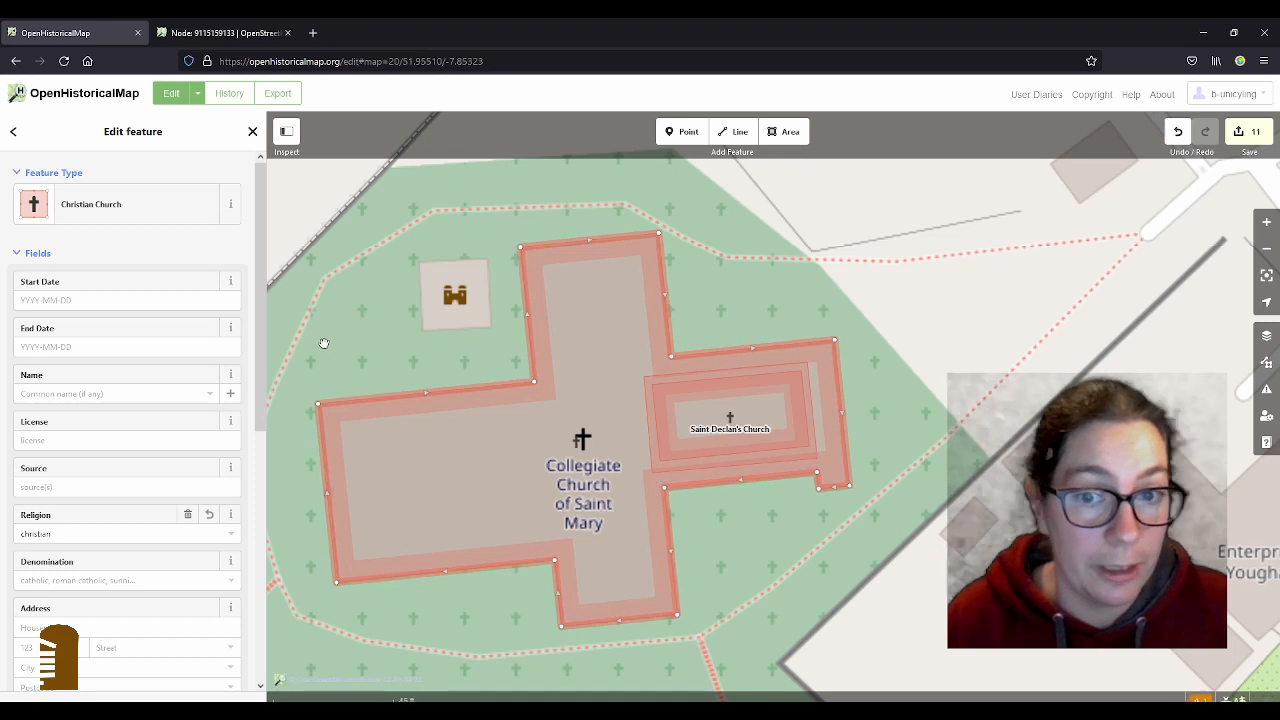
left_click(69, 300)
type("1220")
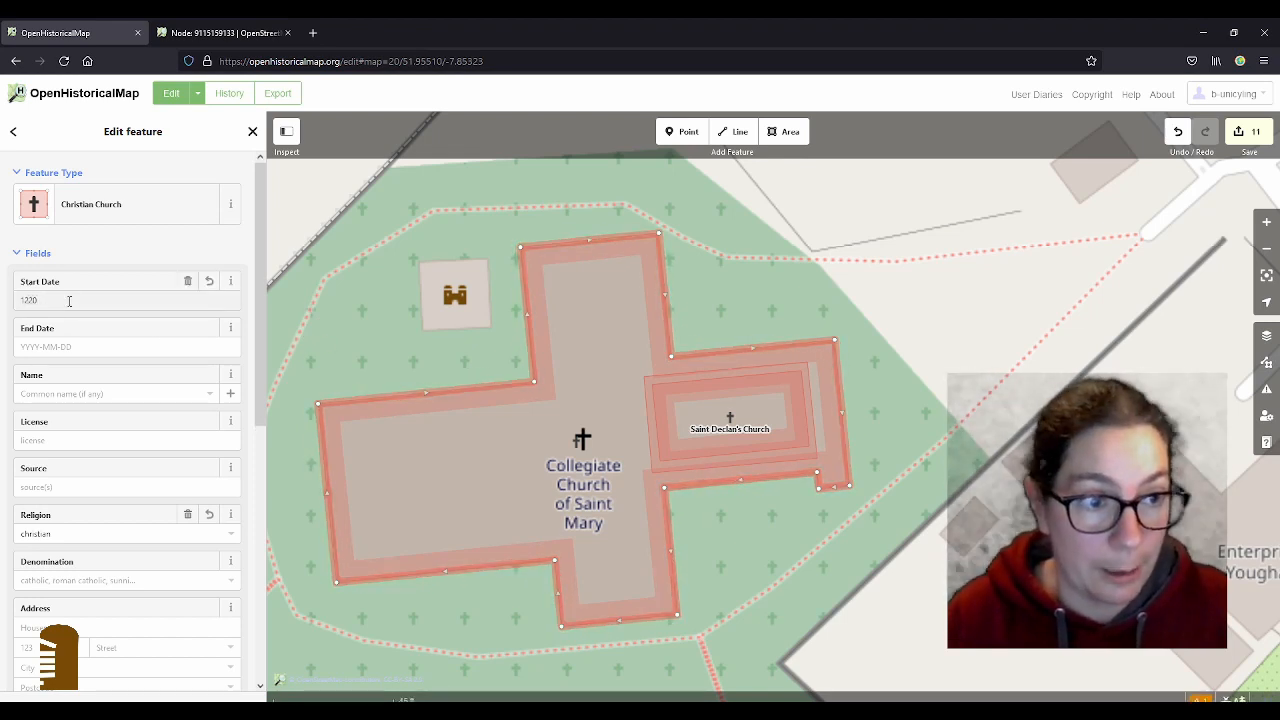
- Name the cross-shaped area Collegiate Church of Saint Mary and set its source to OSM
left_click(85, 393)
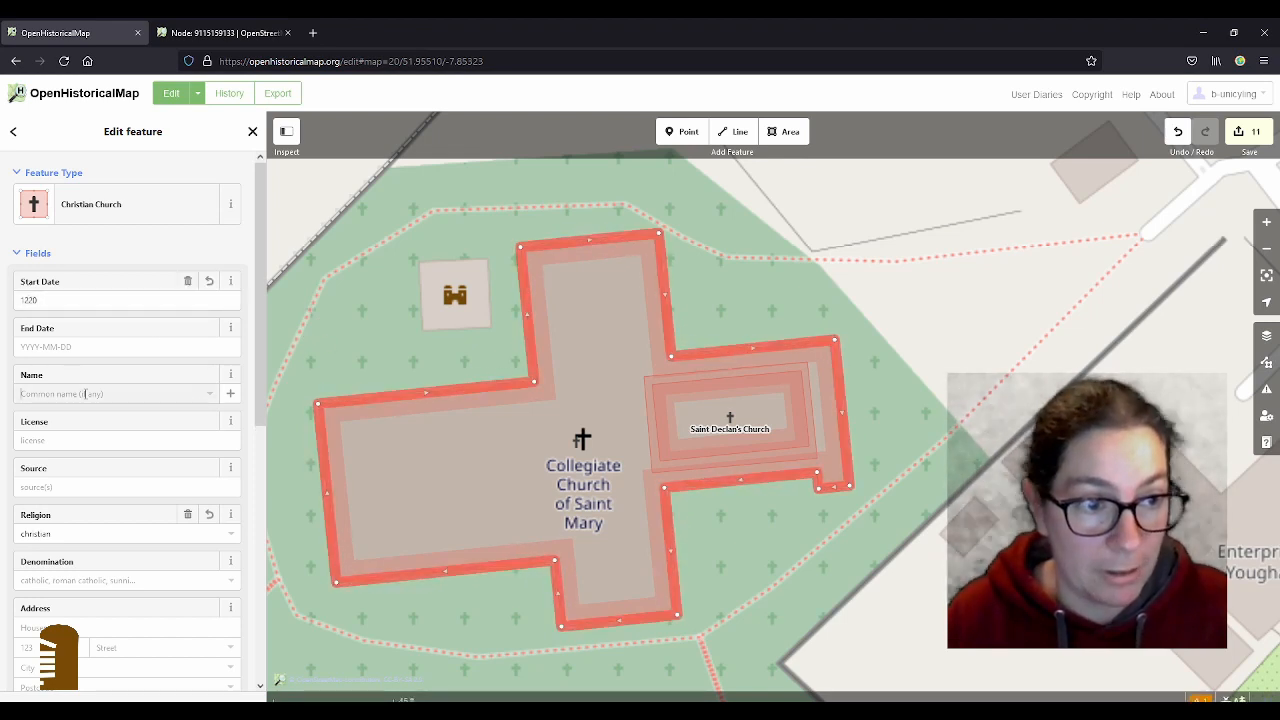
type("Colleg")
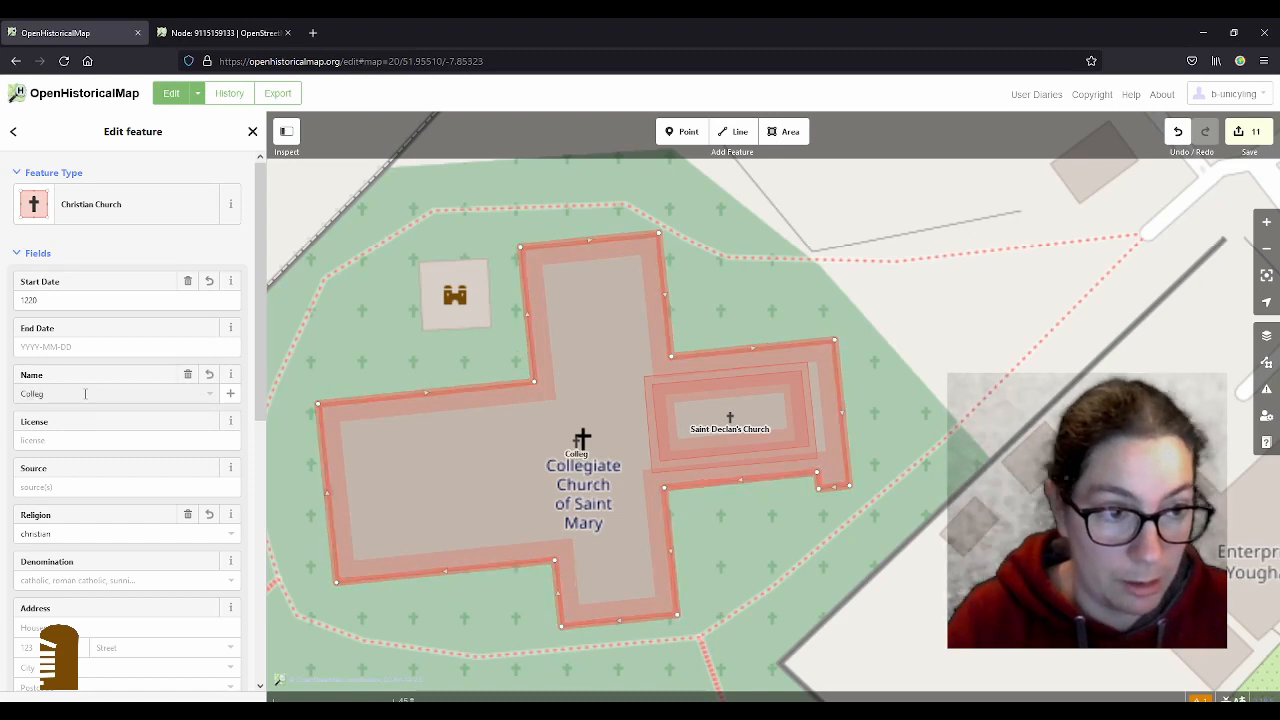
type("iate Church")
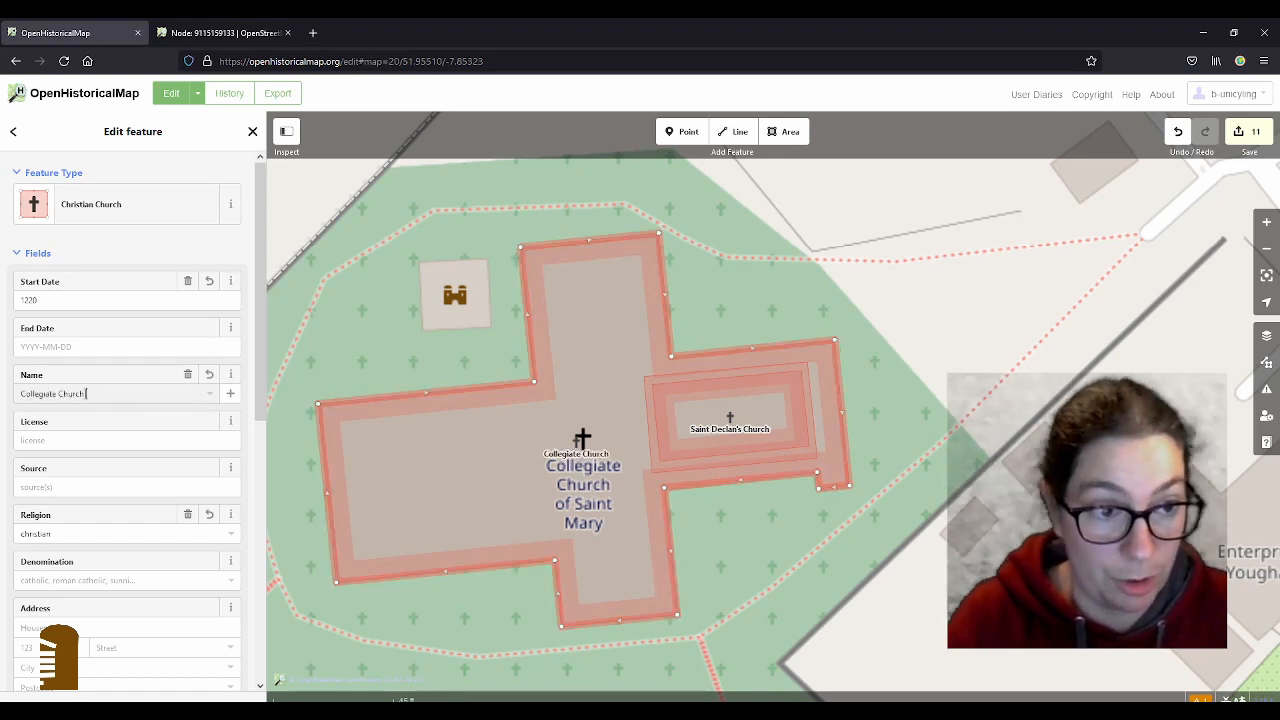
type(" of Saint Mary")
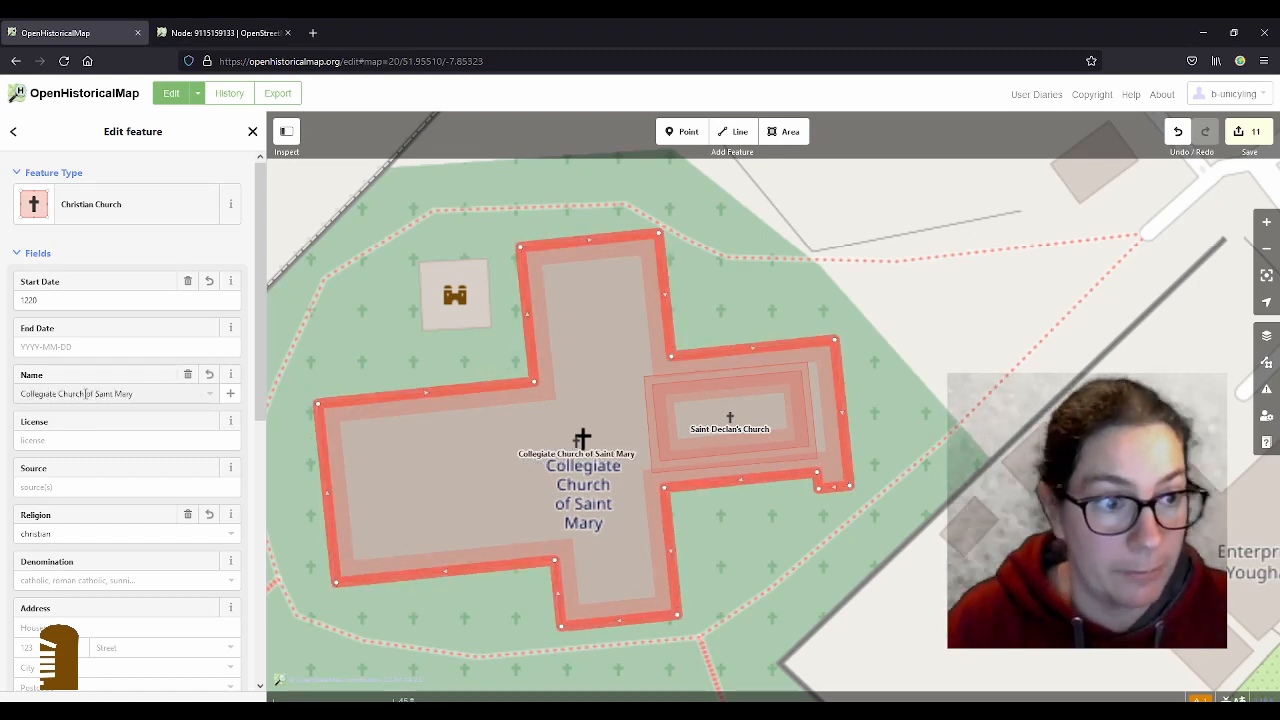
left_click(57, 486)
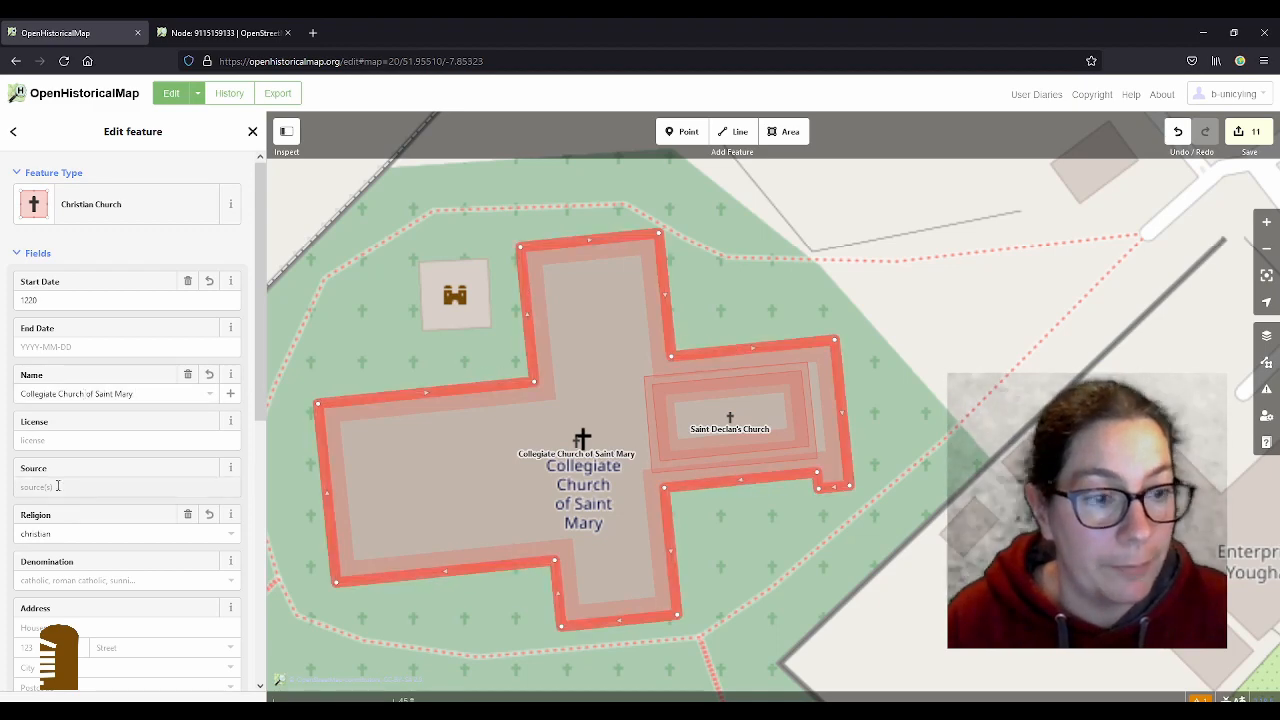
type("OSM")
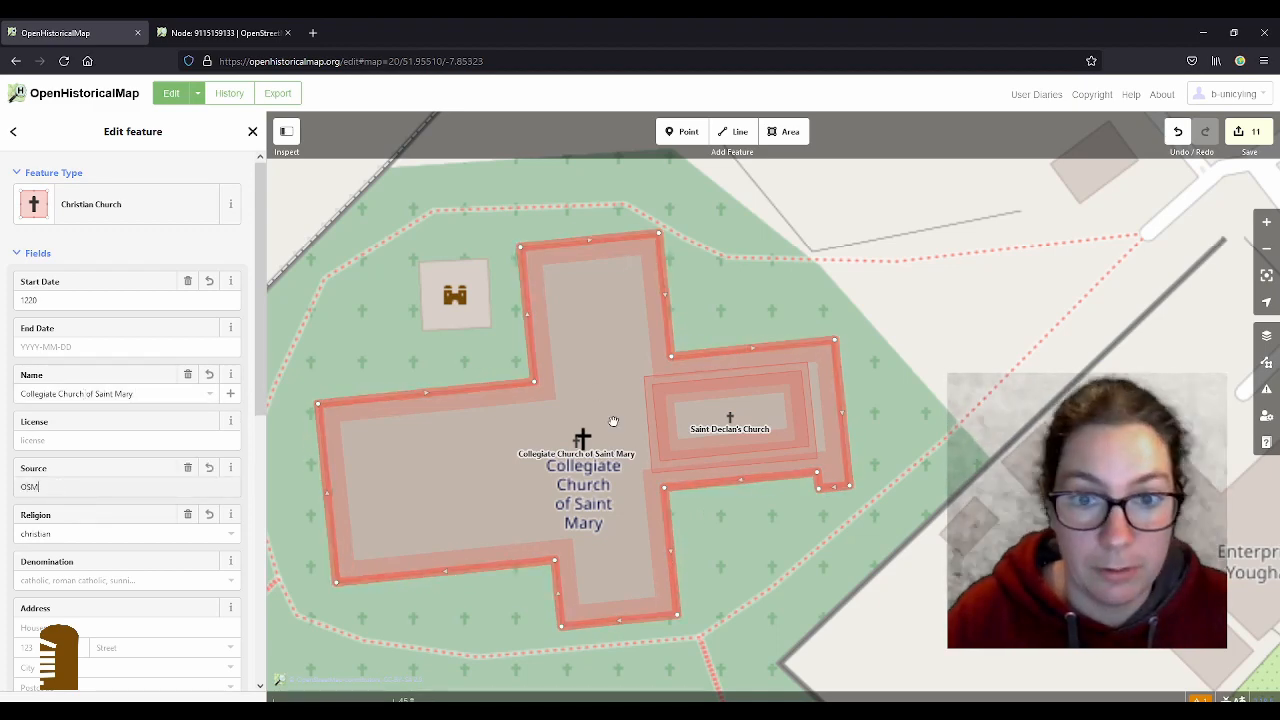
- Copy the description "estimated alignment and size" from the inner Saint Declan's Church area into a new description tag on the outer one
left_click(651, 428)
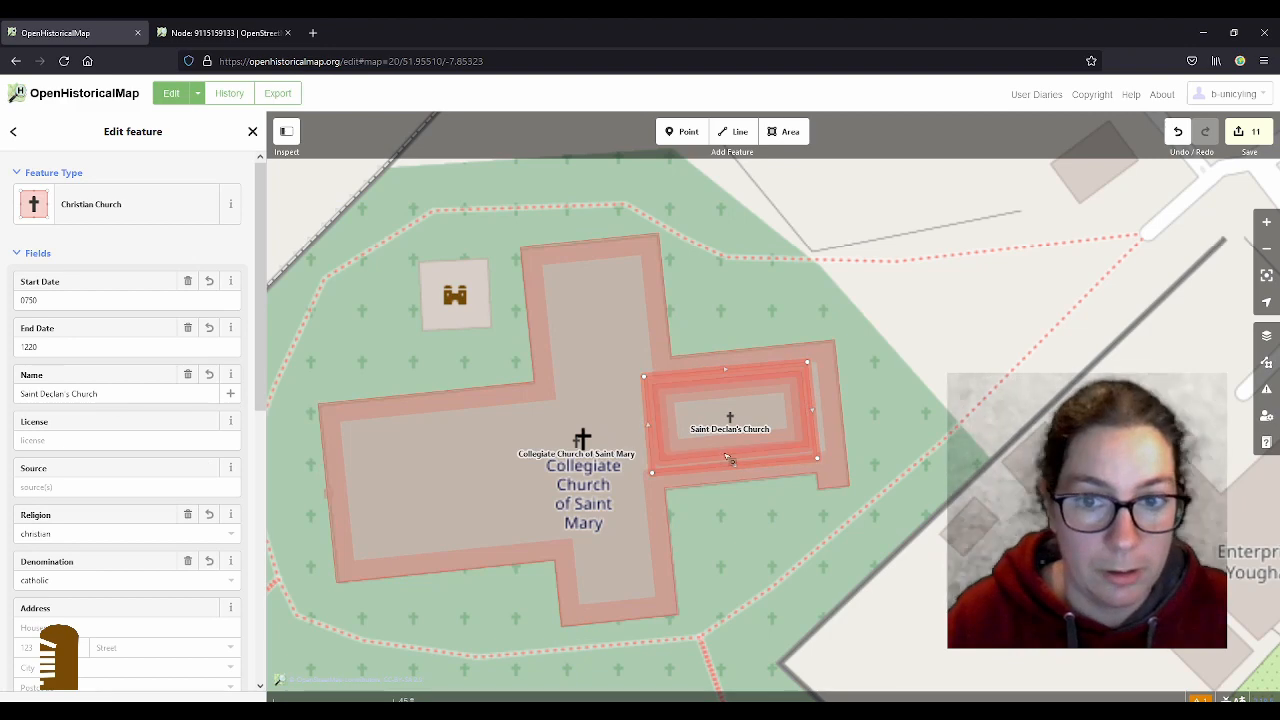
scroll(241, 450, "down", 10)
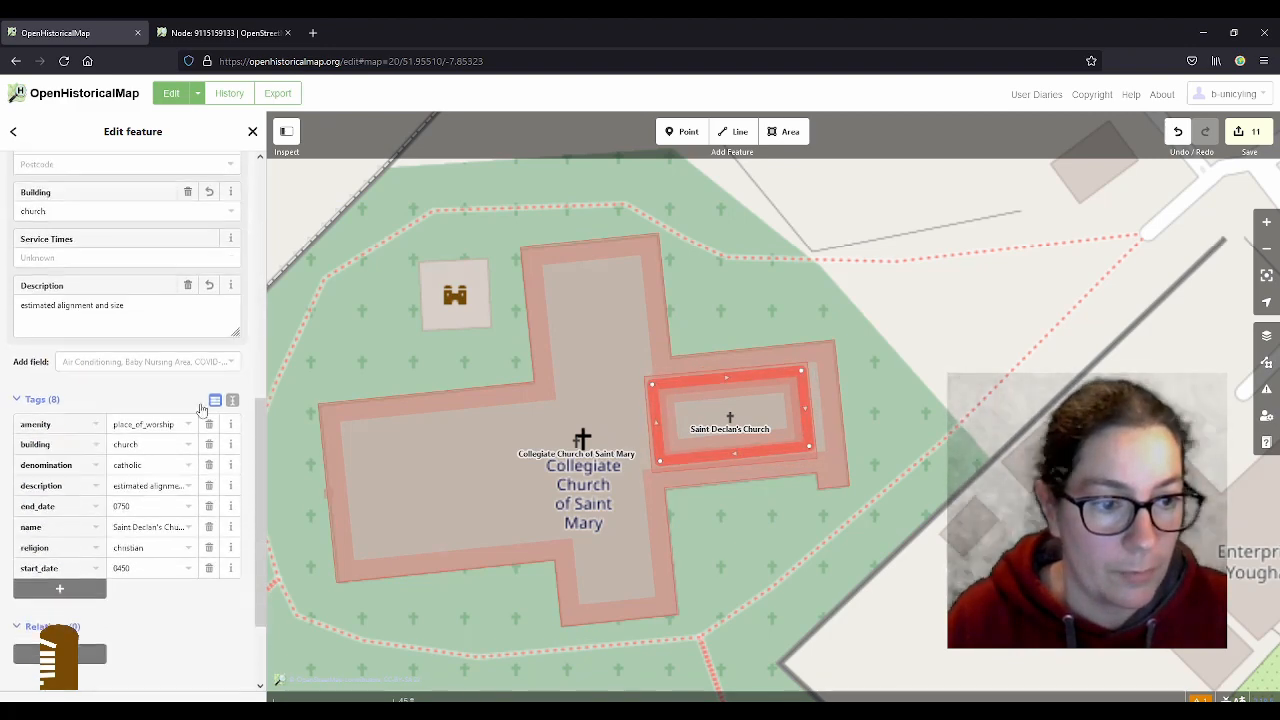
left_click(148, 432)
key("ctrl+a")
key("ctrl+c")
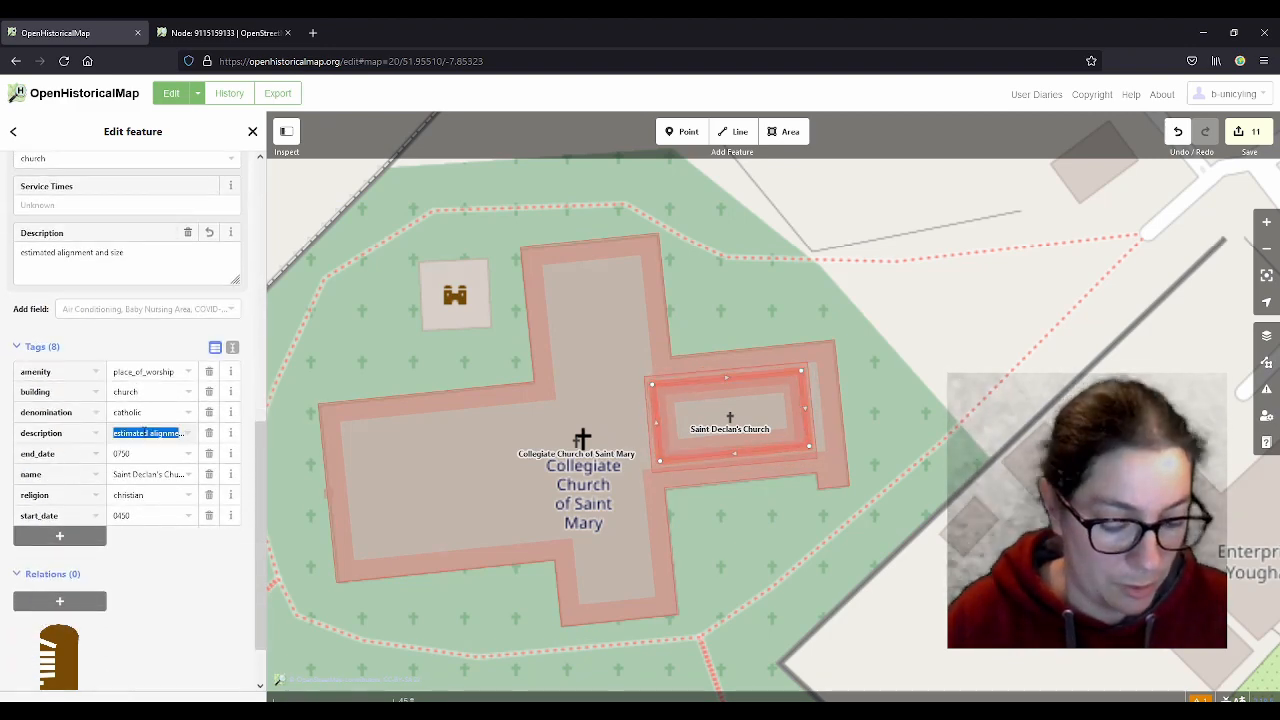
left_click(647, 425)
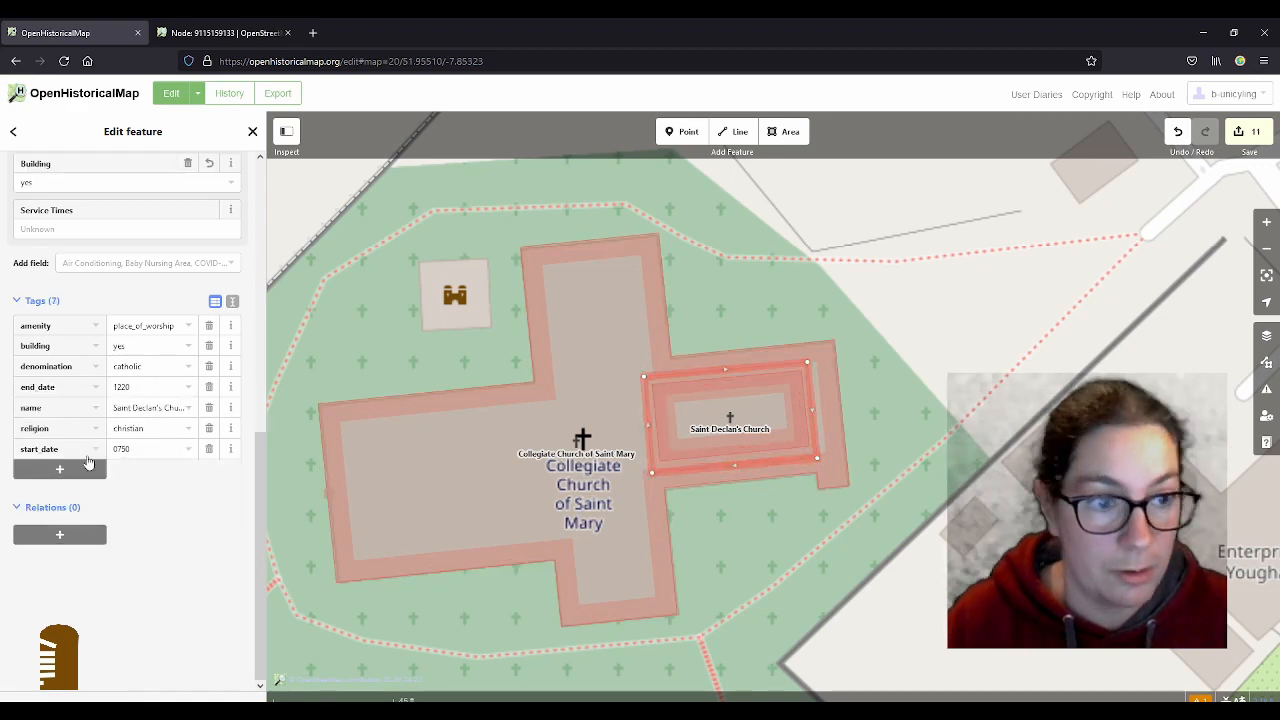
left_click(71, 468)
type("description")
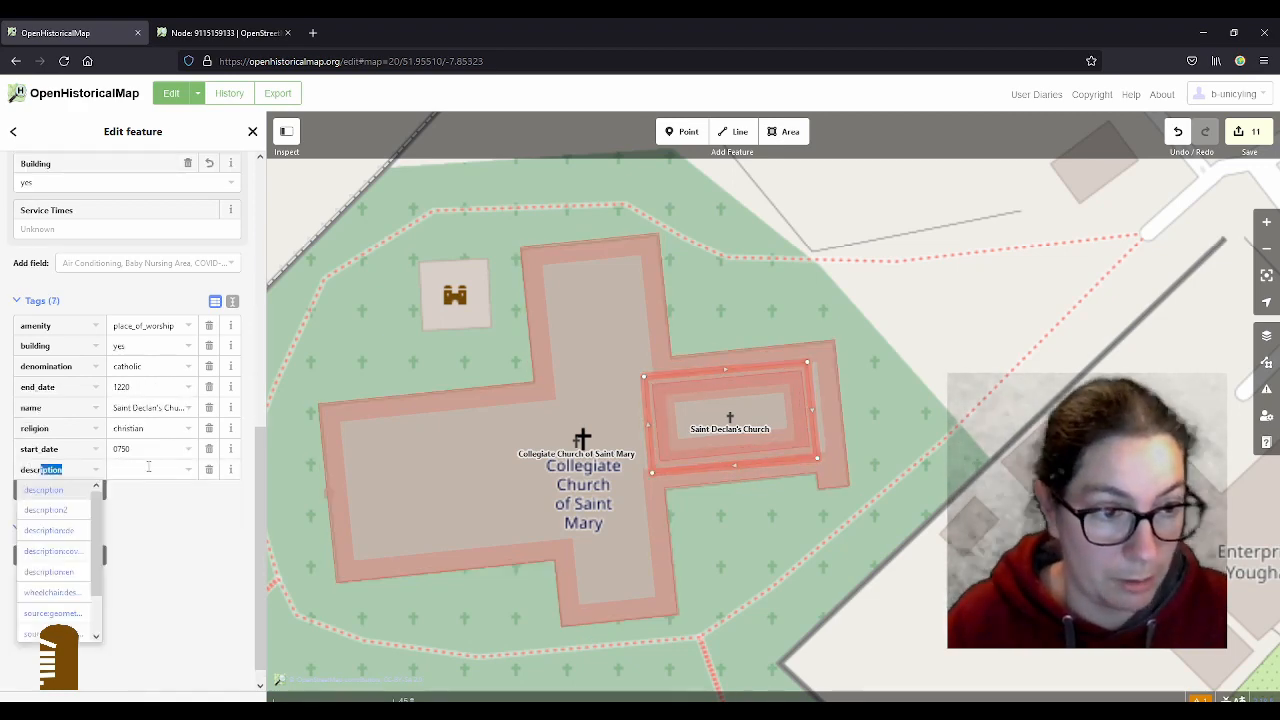
left_click(149, 467)
key("ctrl+v")
- Select the cross-shaped church area, switch to Wikipedia, open the St Mary's Collegiate Church article from the Youghal page and copy its title
left_click(667, 312)
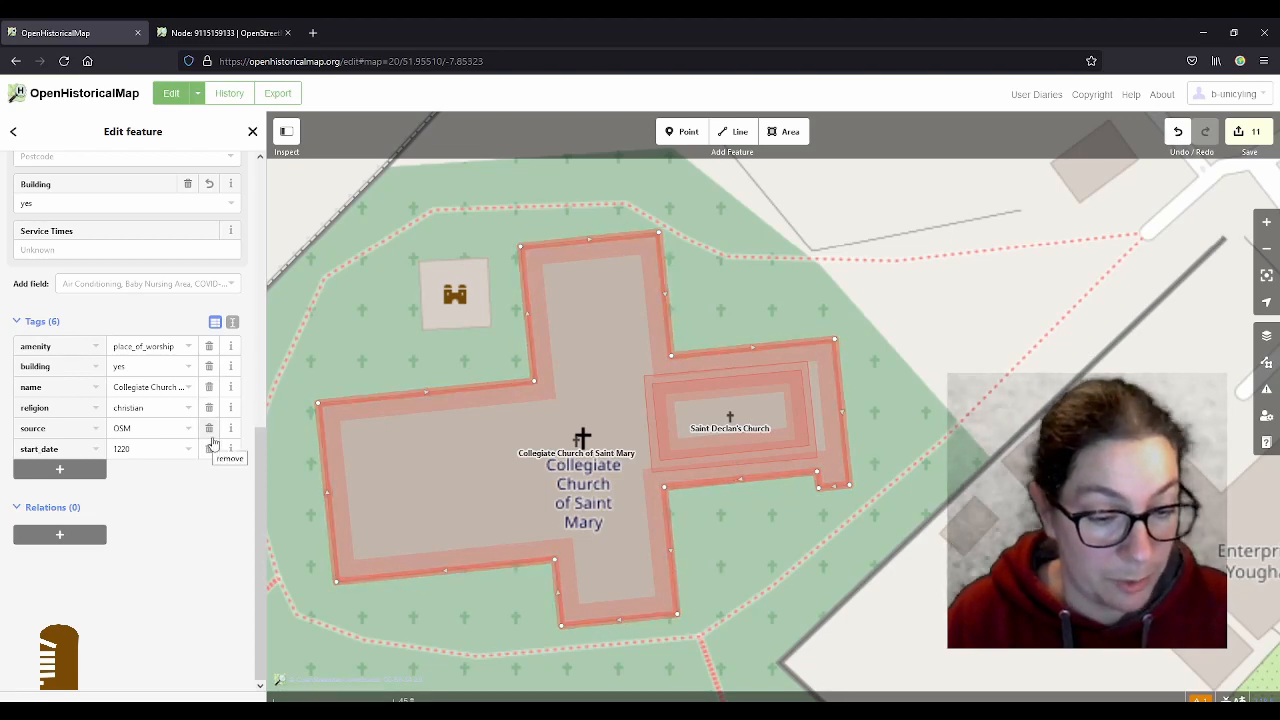
key("alt+Tab")
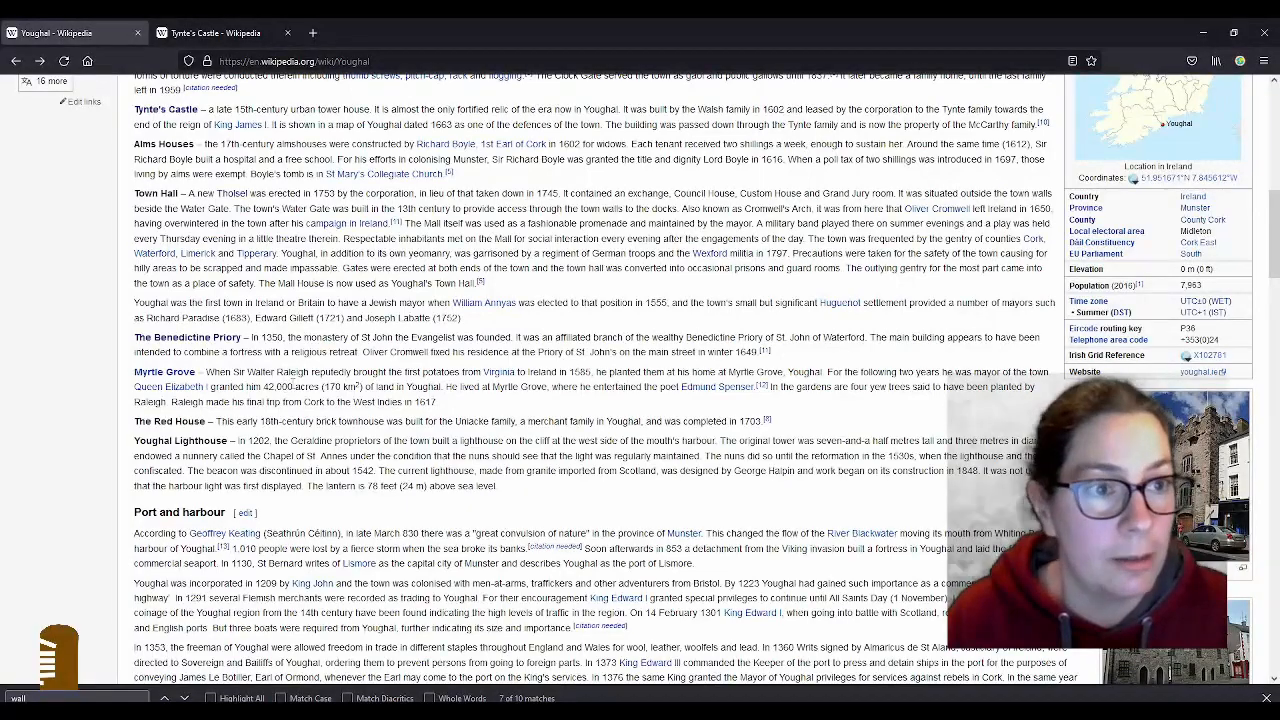
scroll(320, 375, "up", 1)
scroll(320, 375, "up", 5)
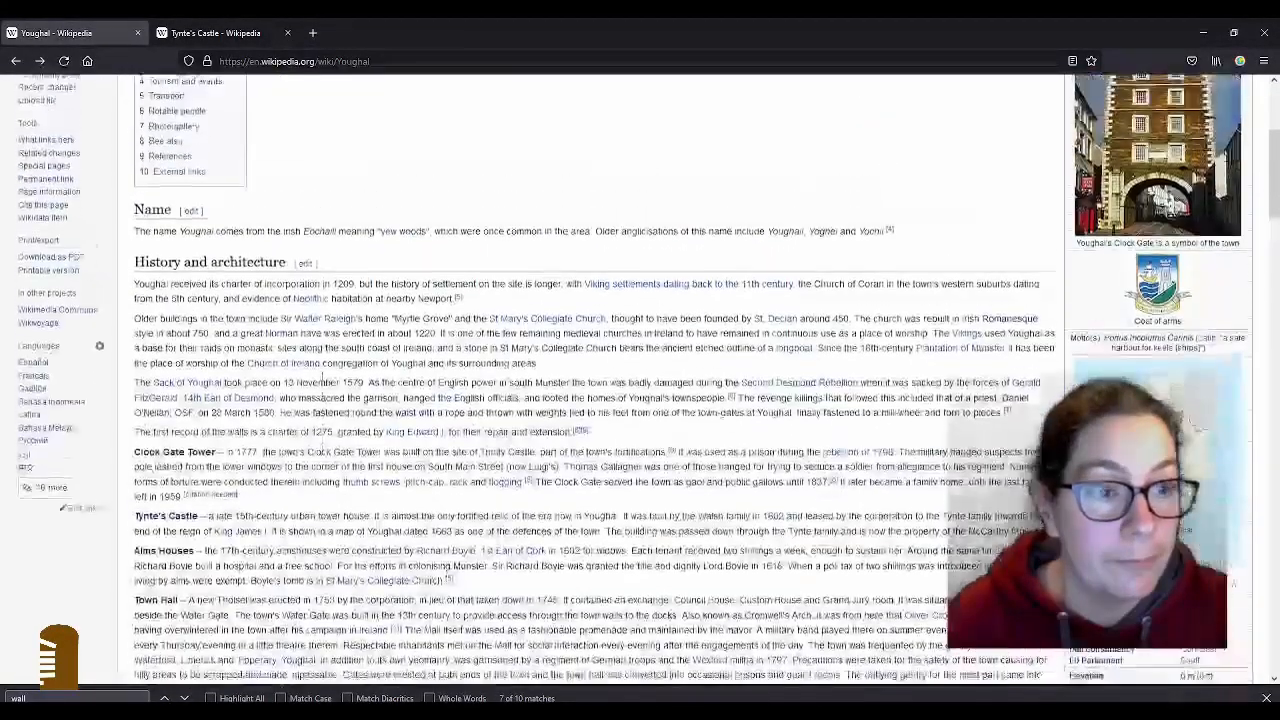
key("ctrl+f")
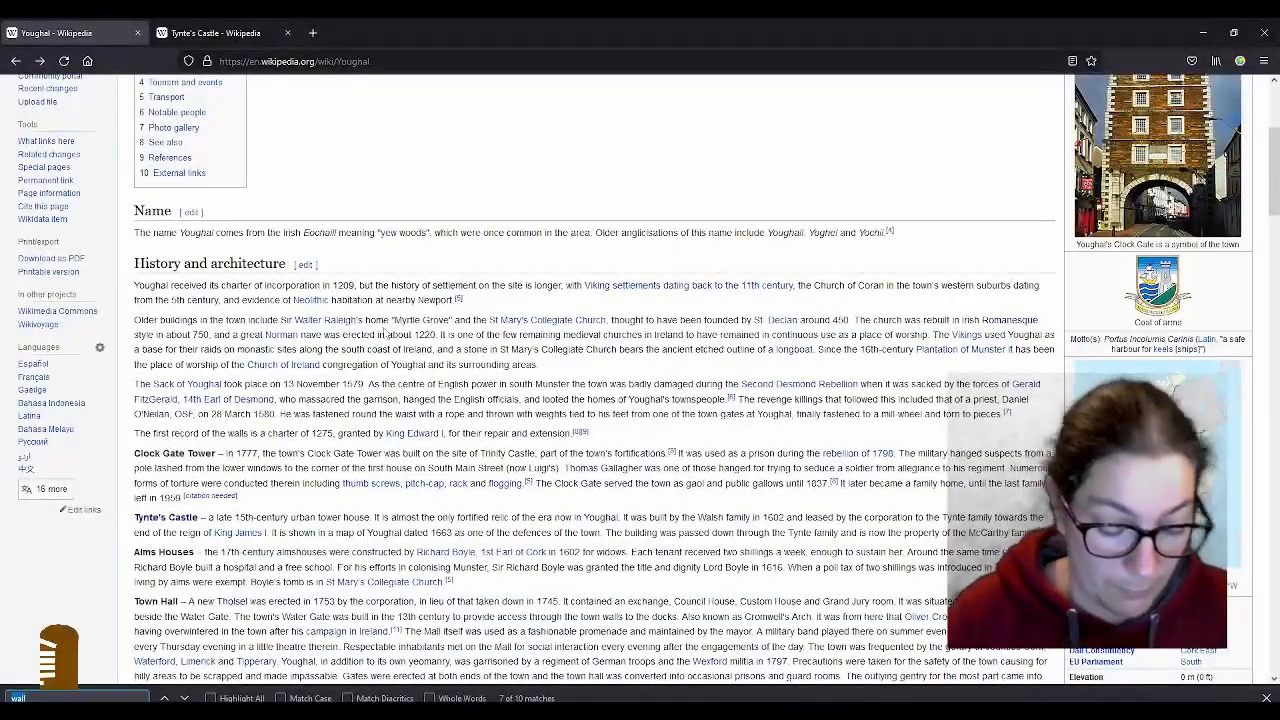
scroll(390, 333, "up", 4)
type("Colleg")
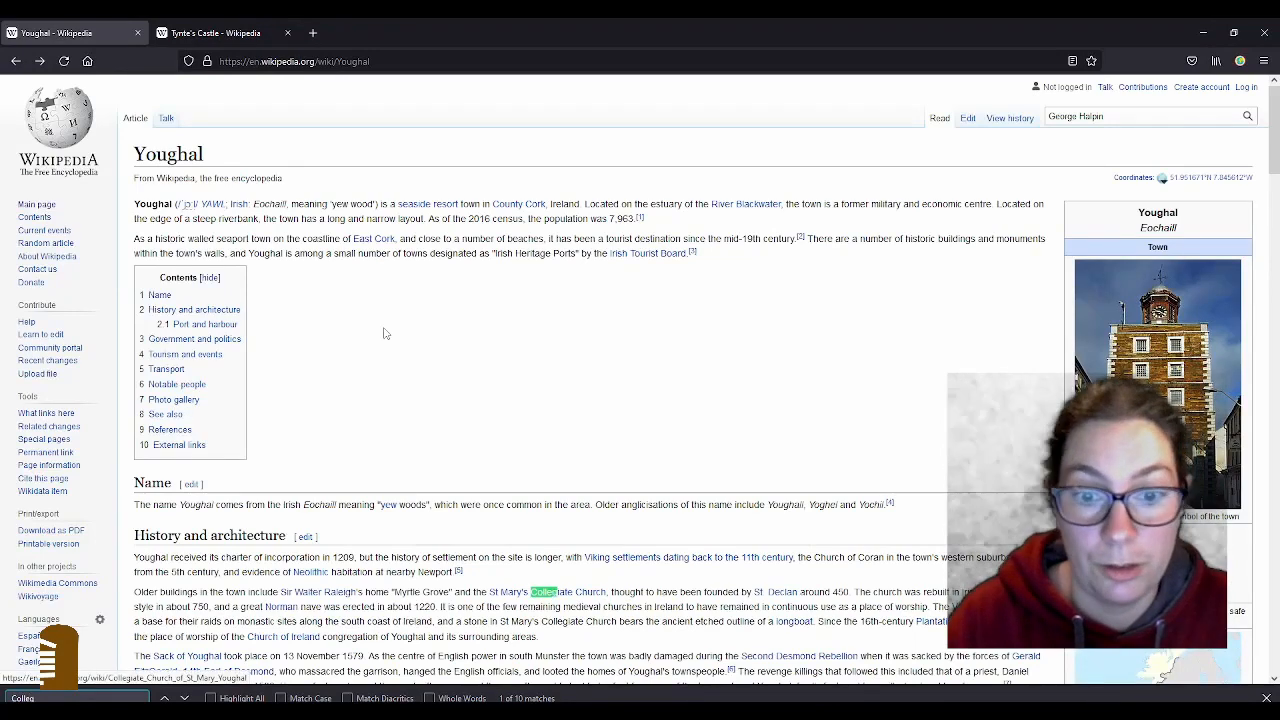
left_click(567, 592)
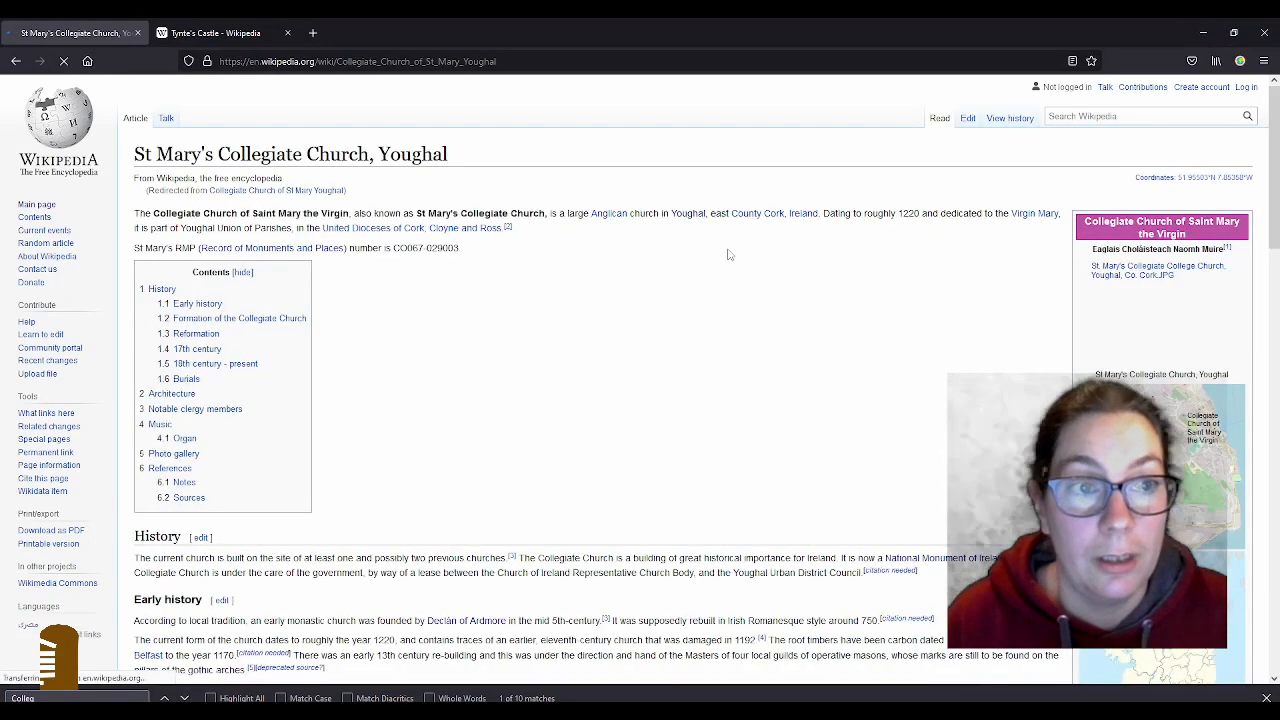
left_click_drag(134, 154, 452, 153)
key("ctrl+c")
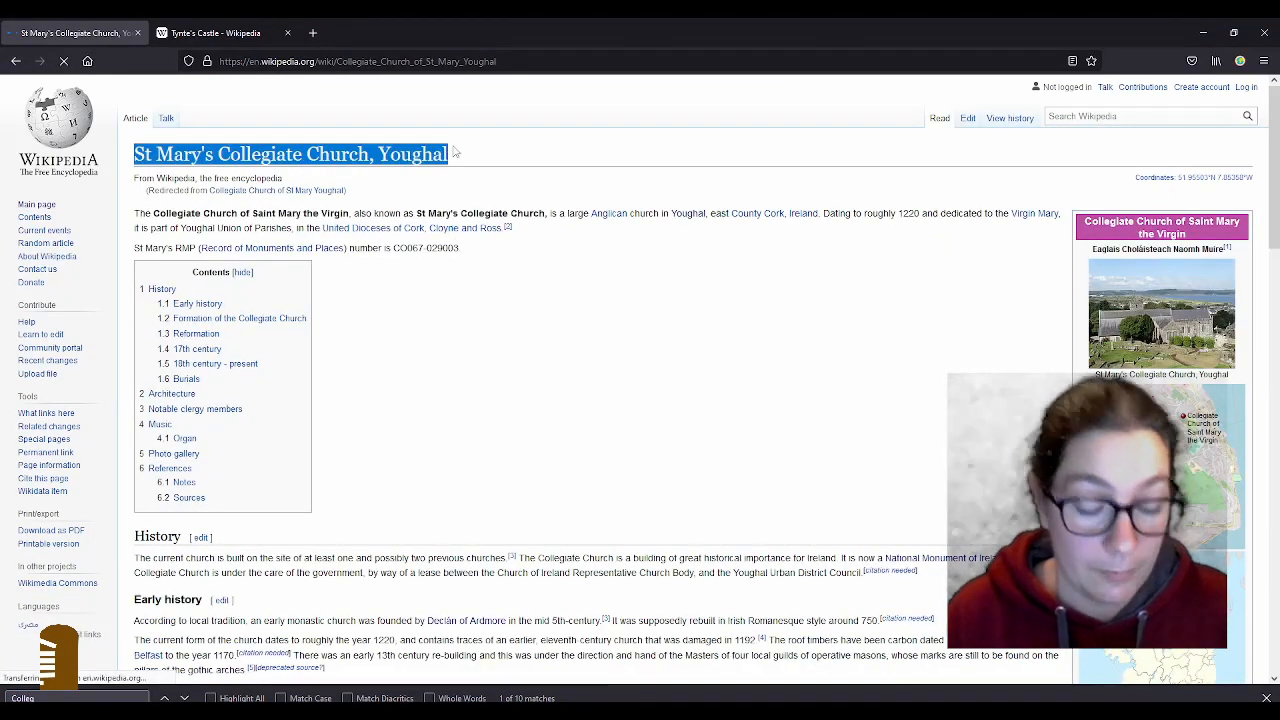
- Back in OpenHistoricalMap, add a wikipedia tag with the value "en:St Mary's Collegiate Church, Youghal" to the cross-shaped church area
key("alt+Tab")
left_click(59, 469)
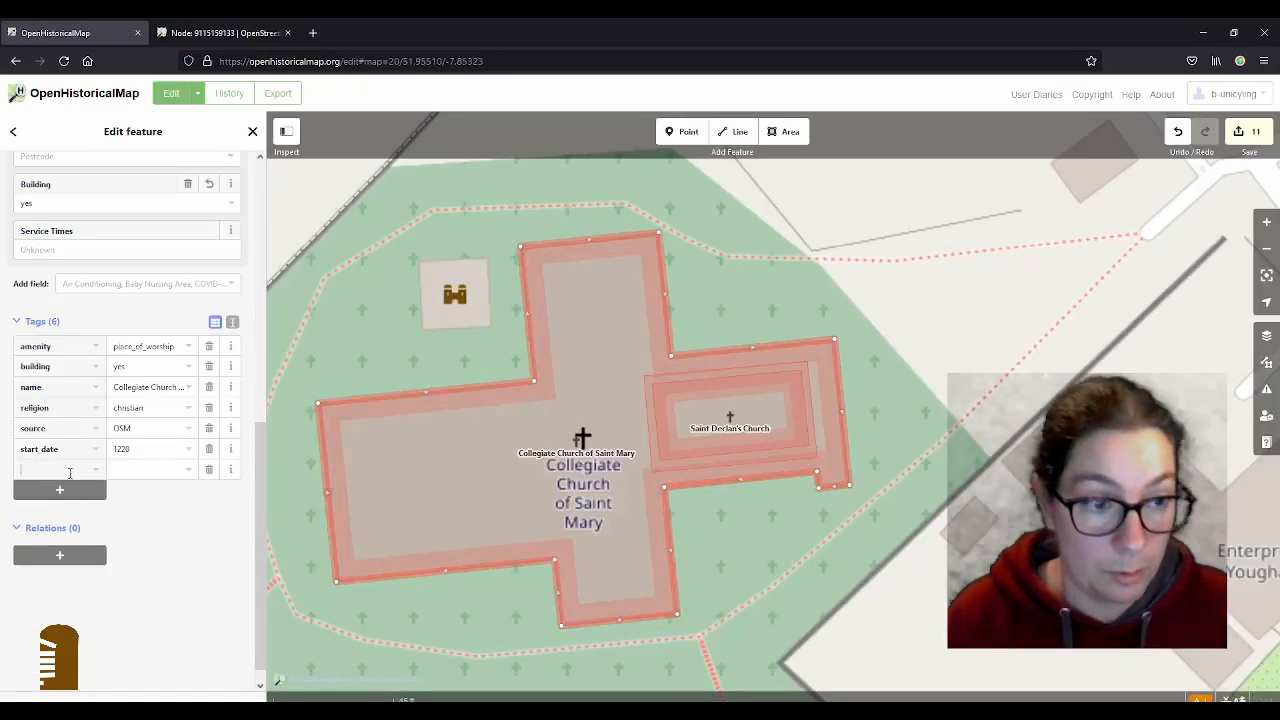
type("wikipedia")
key("Tab")
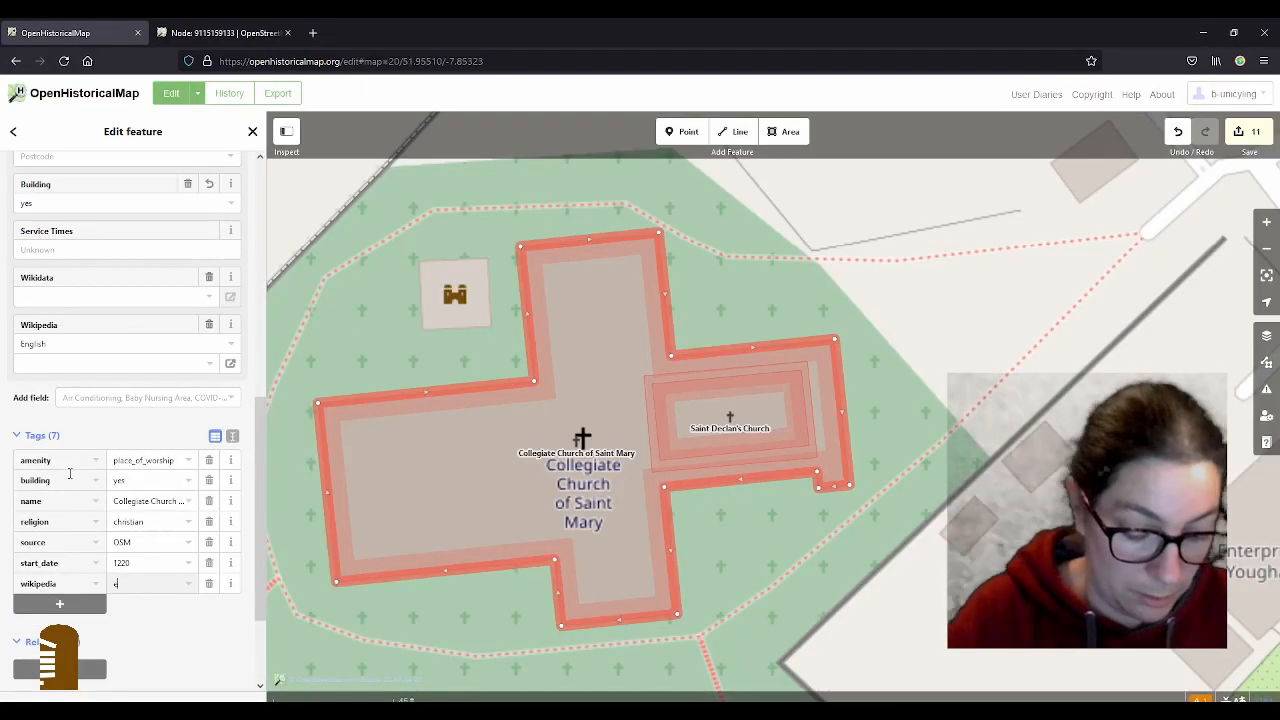
type("en:")
key("ctrl+v")
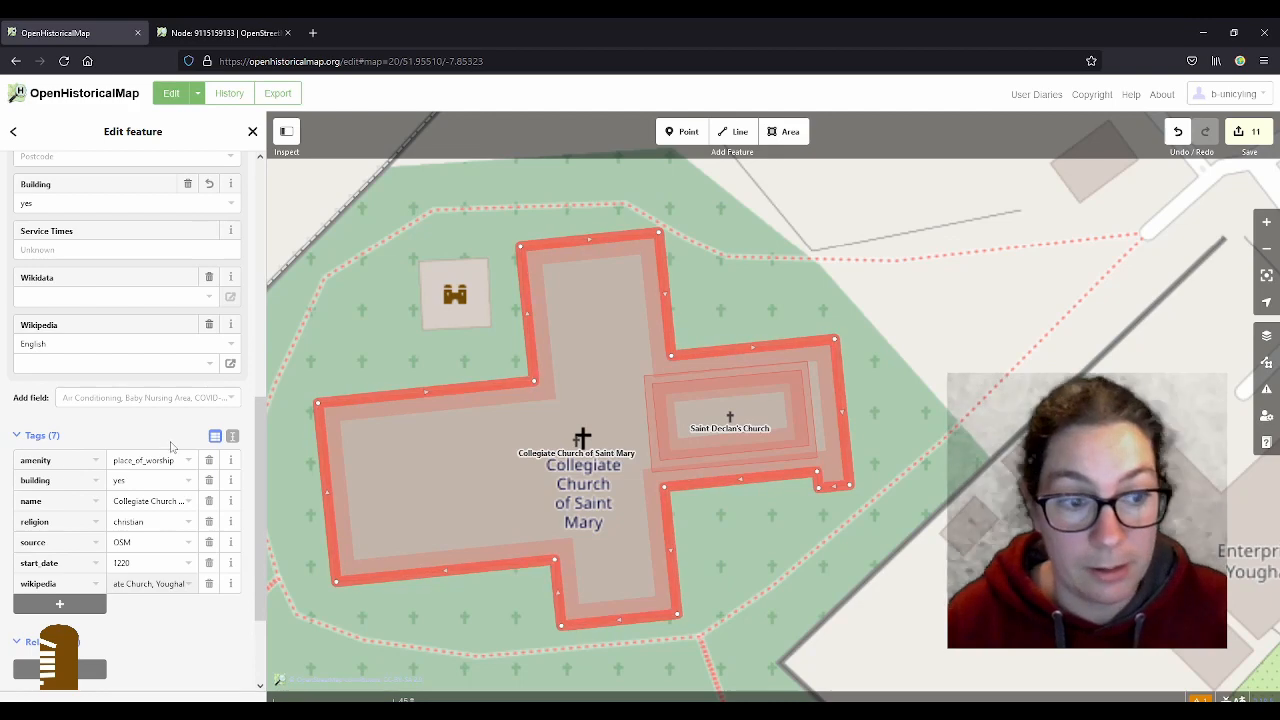
- Switch to the St Mary's Collegiate Church Wikipedia article and read its history, especially the section on the formation of the Collegiate Church
key("alt+Tab")
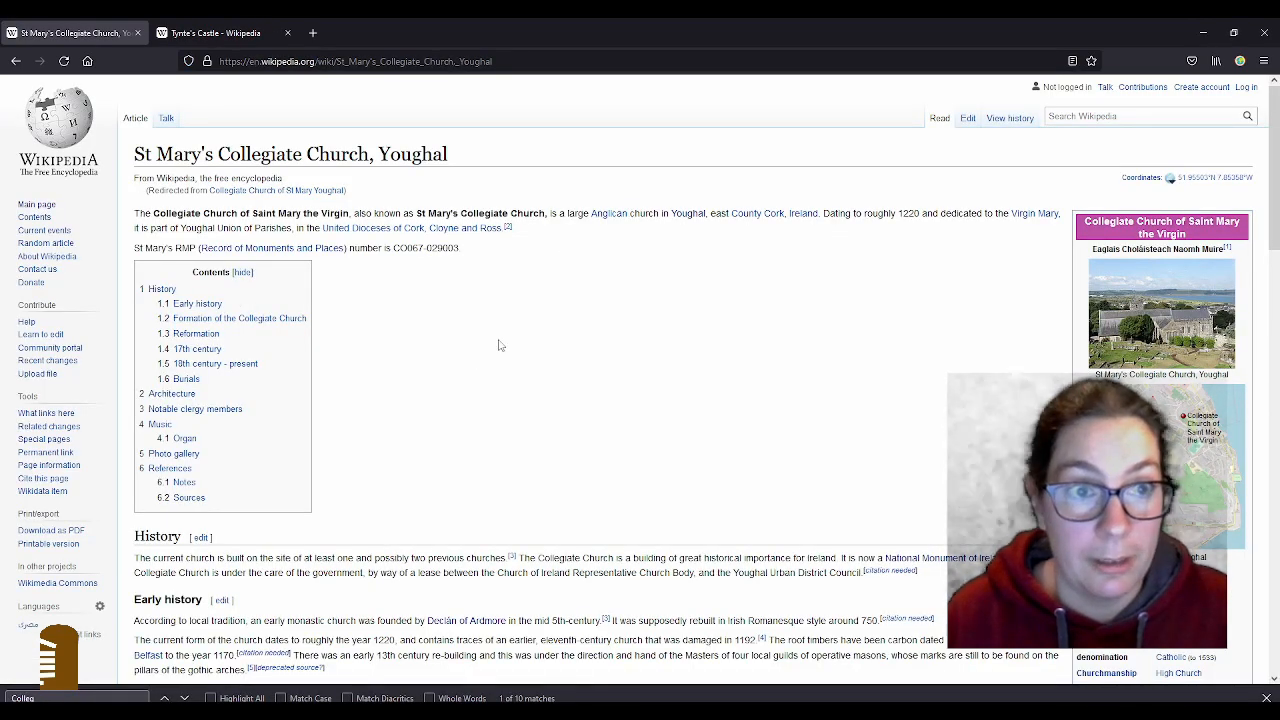
scroll(527, 294, "down", 3)
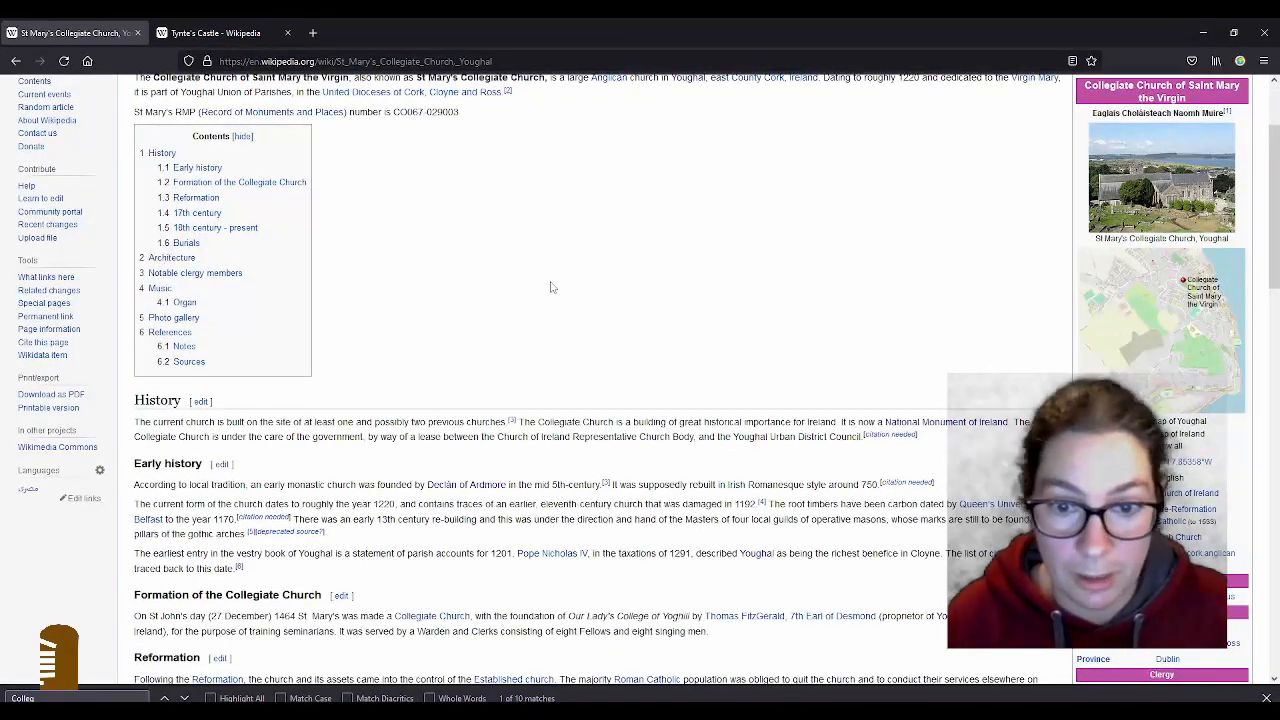
scroll(550, 287, "down", 1)
scroll(550, 287, "down", 1)
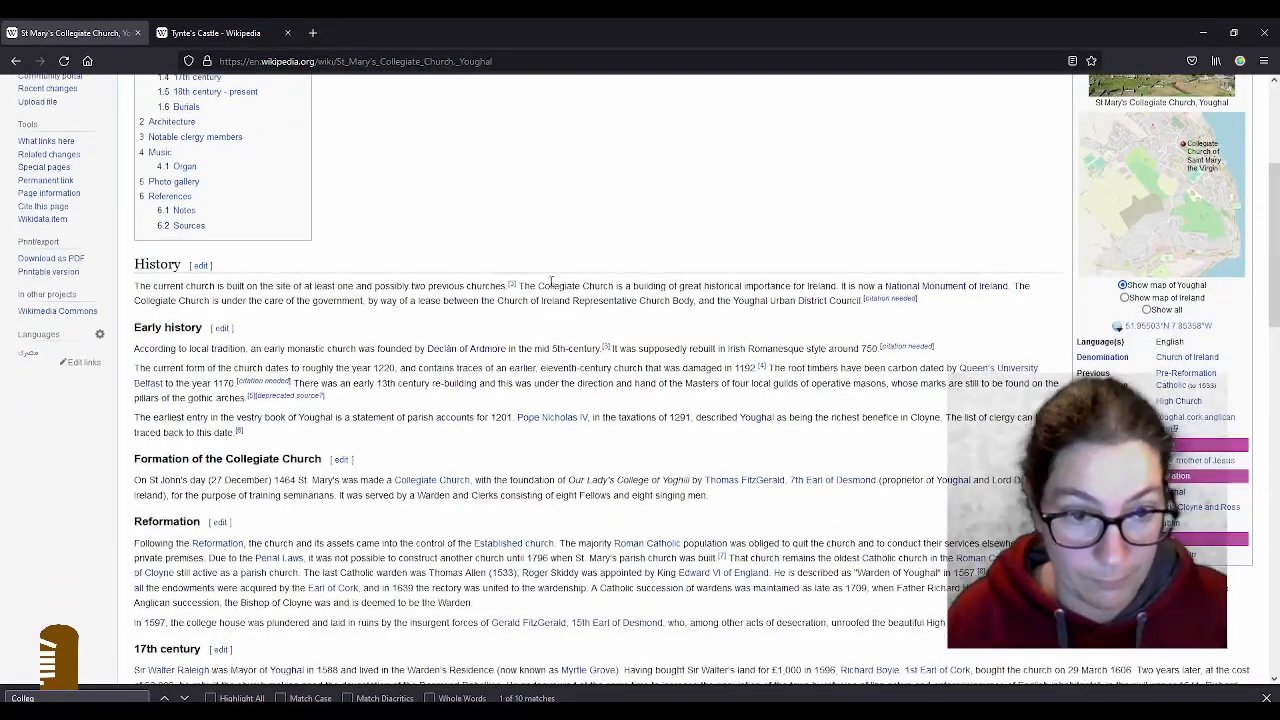
left_click_drag(369, 481, 486, 480)
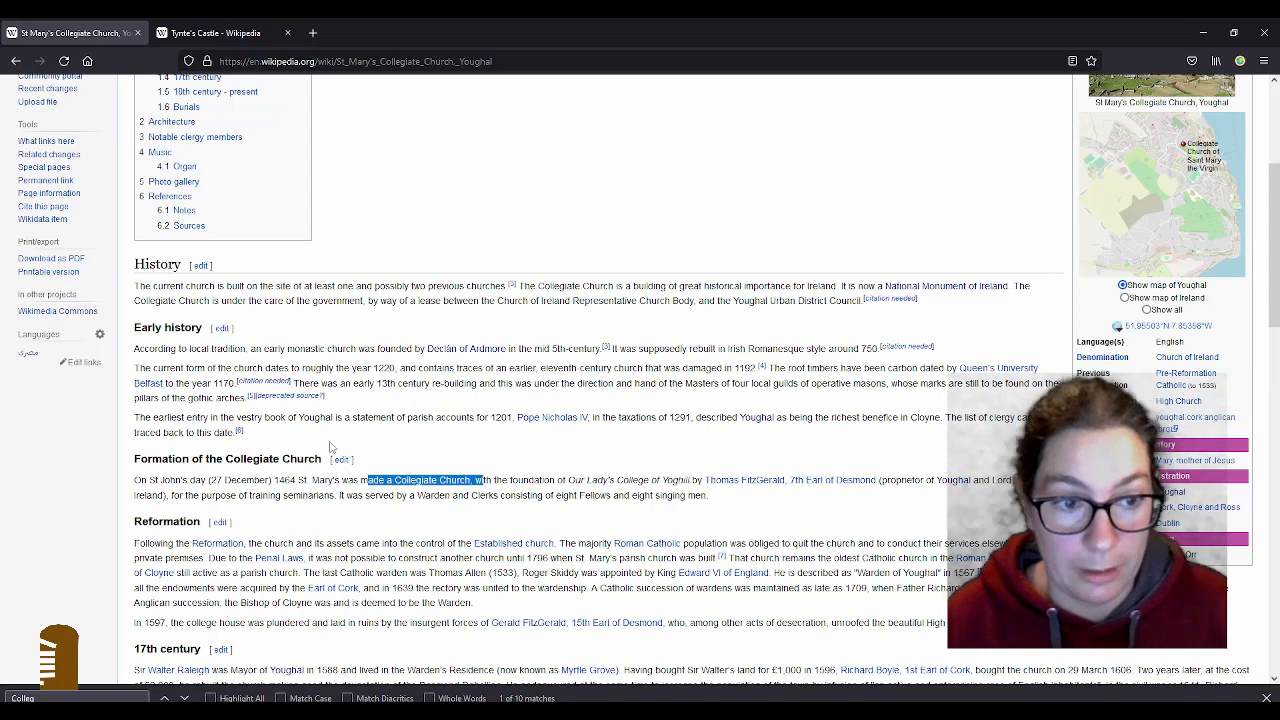
- Return to OpenHistoricalMap and change the cross-shaped church area's name tag to name:1220 with the value "Saint Mary's Church"
left_click_drag(189, 483, 432, 481)
key("alt+Tab")
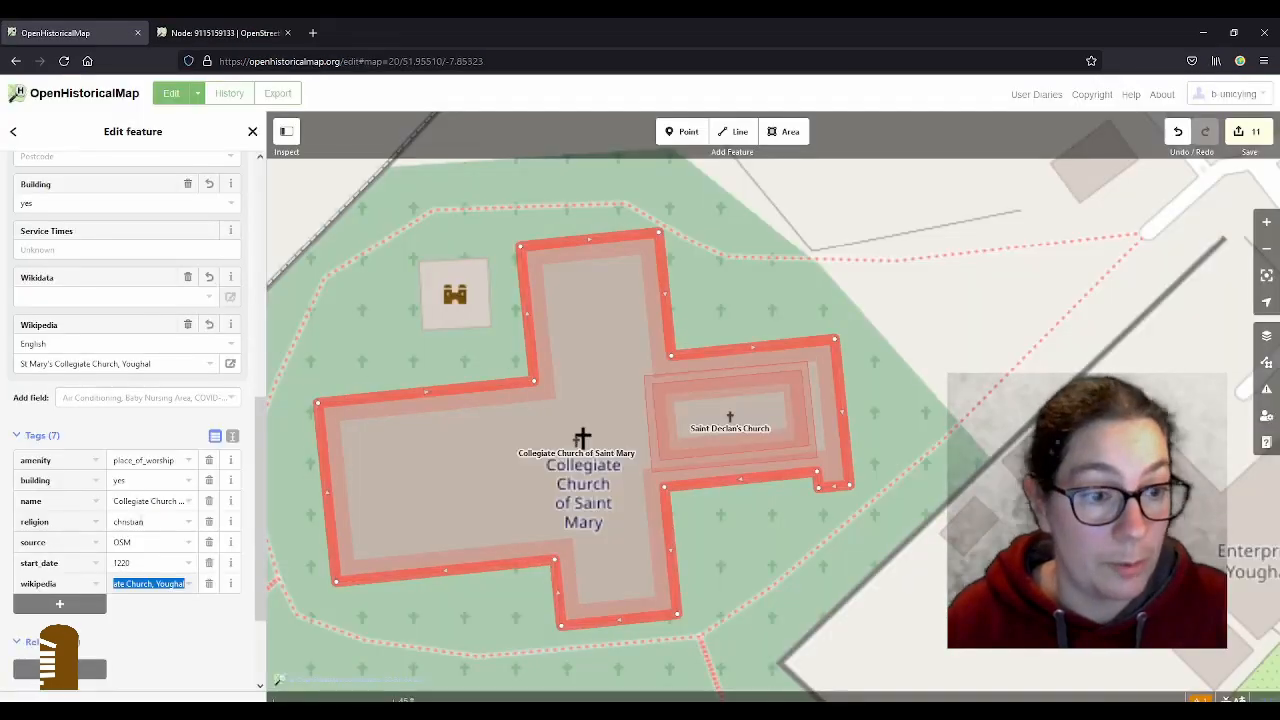
left_click(59, 500)
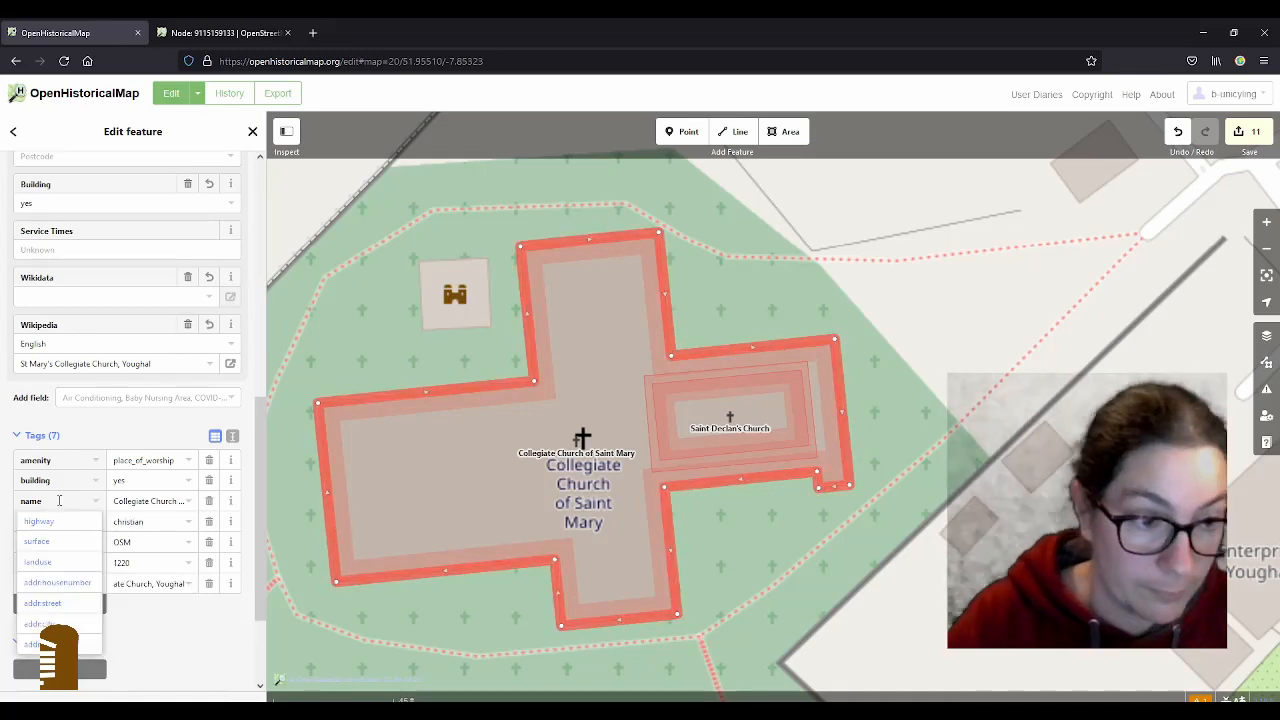
type(":11")
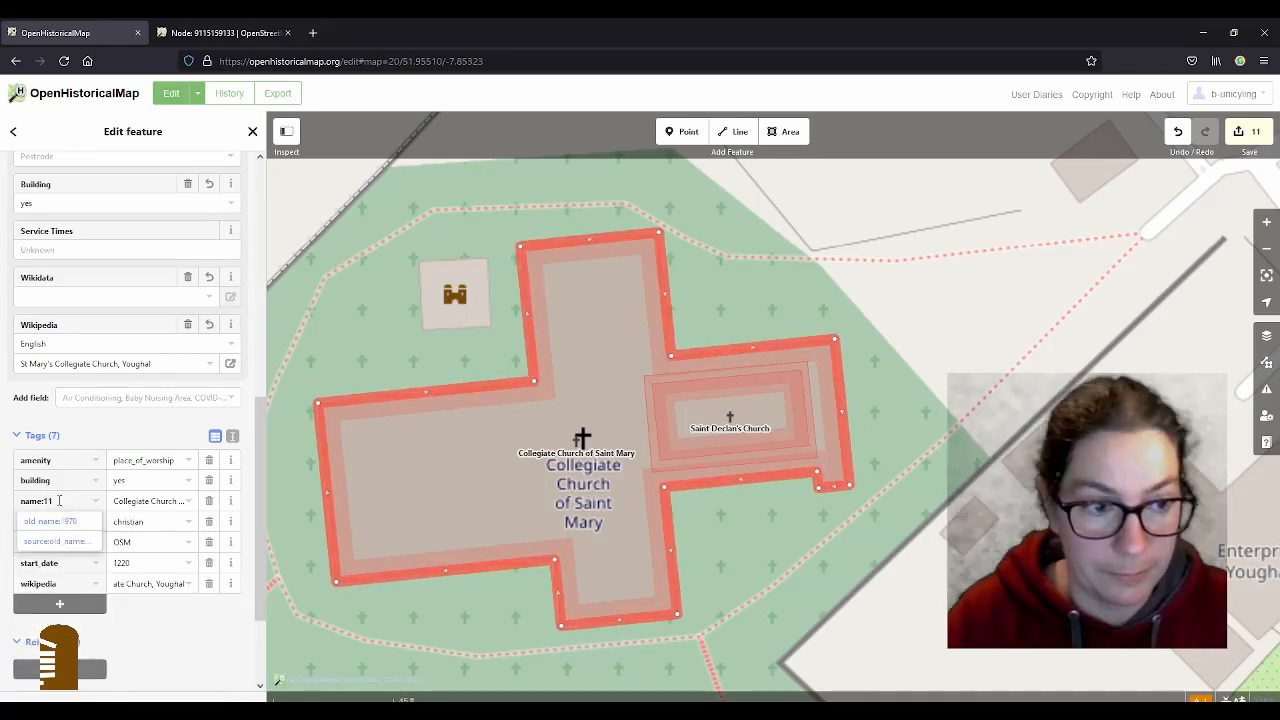
key("BackSpace")
type("220")
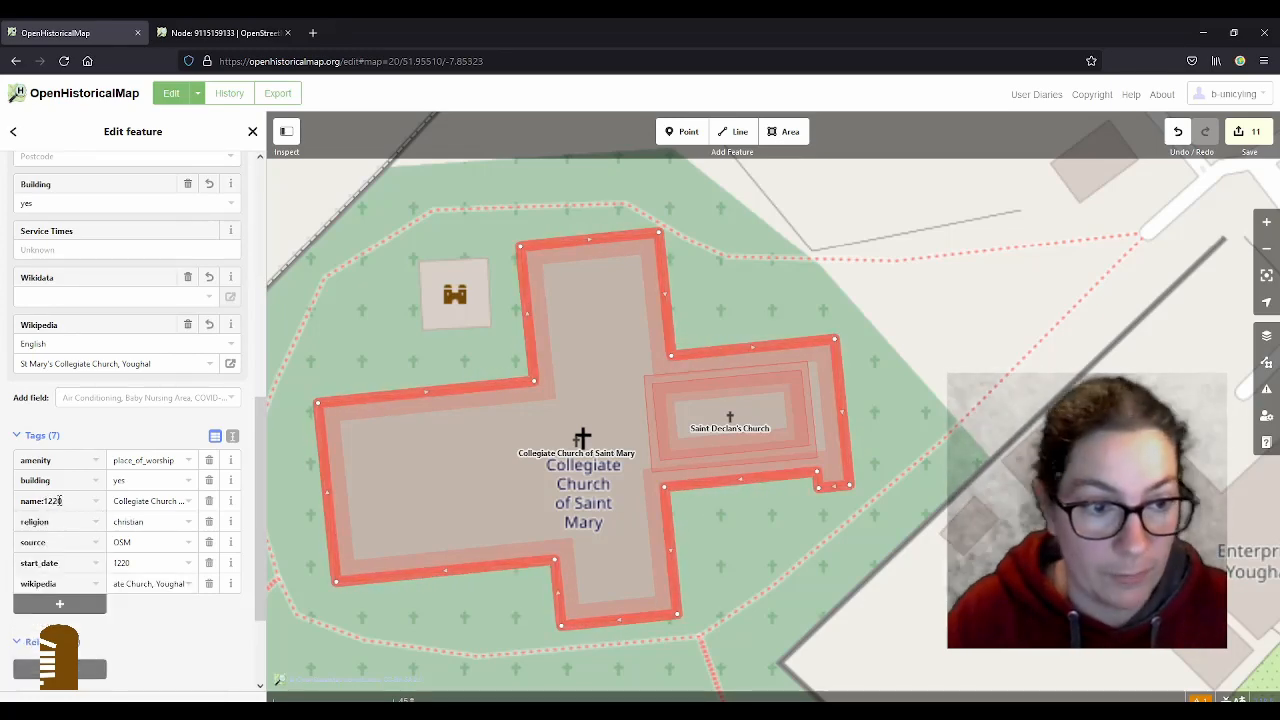
left_click(157, 497)
left_click_drag(114, 499, 152, 499)
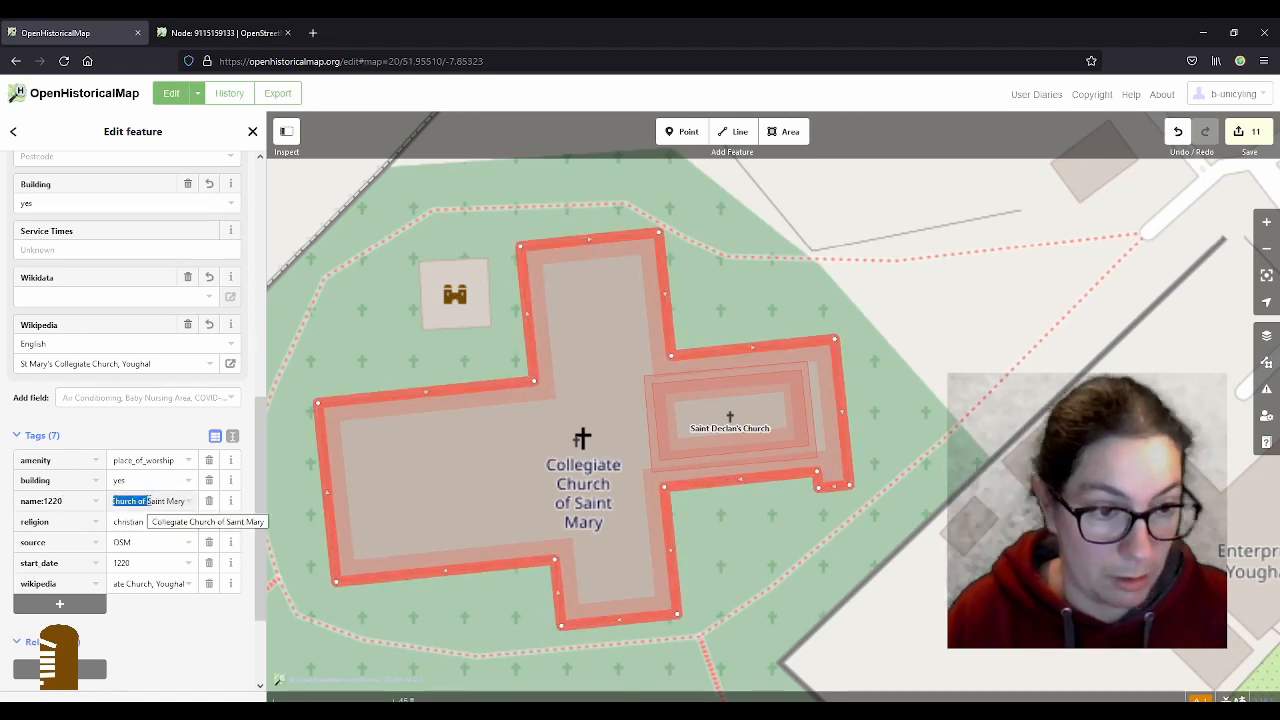
key("BackSpace")
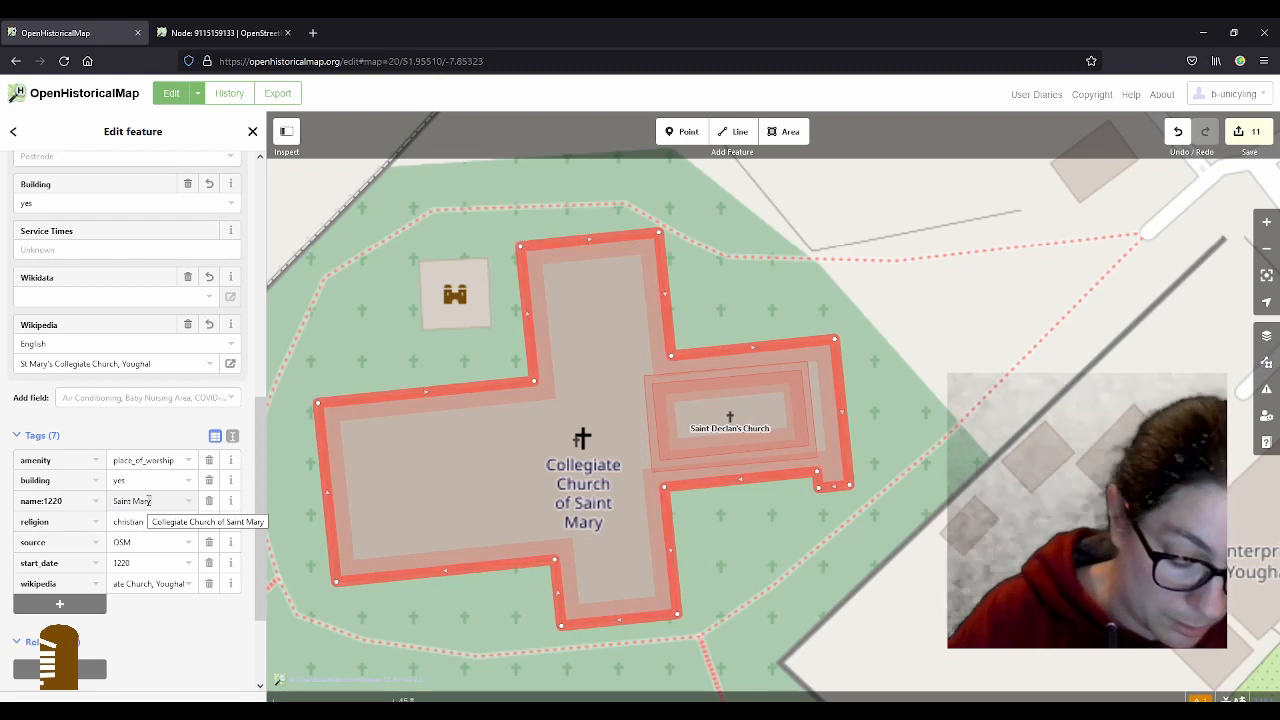
type("'s C")
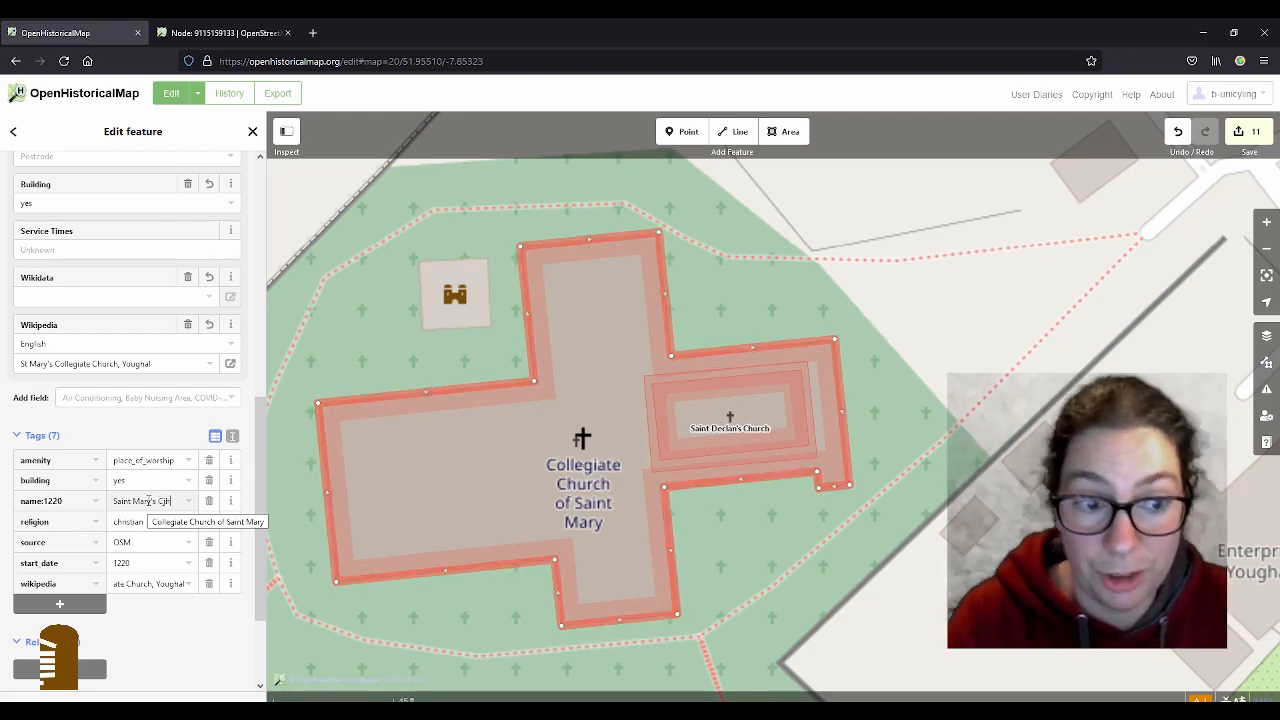
type("hurch")
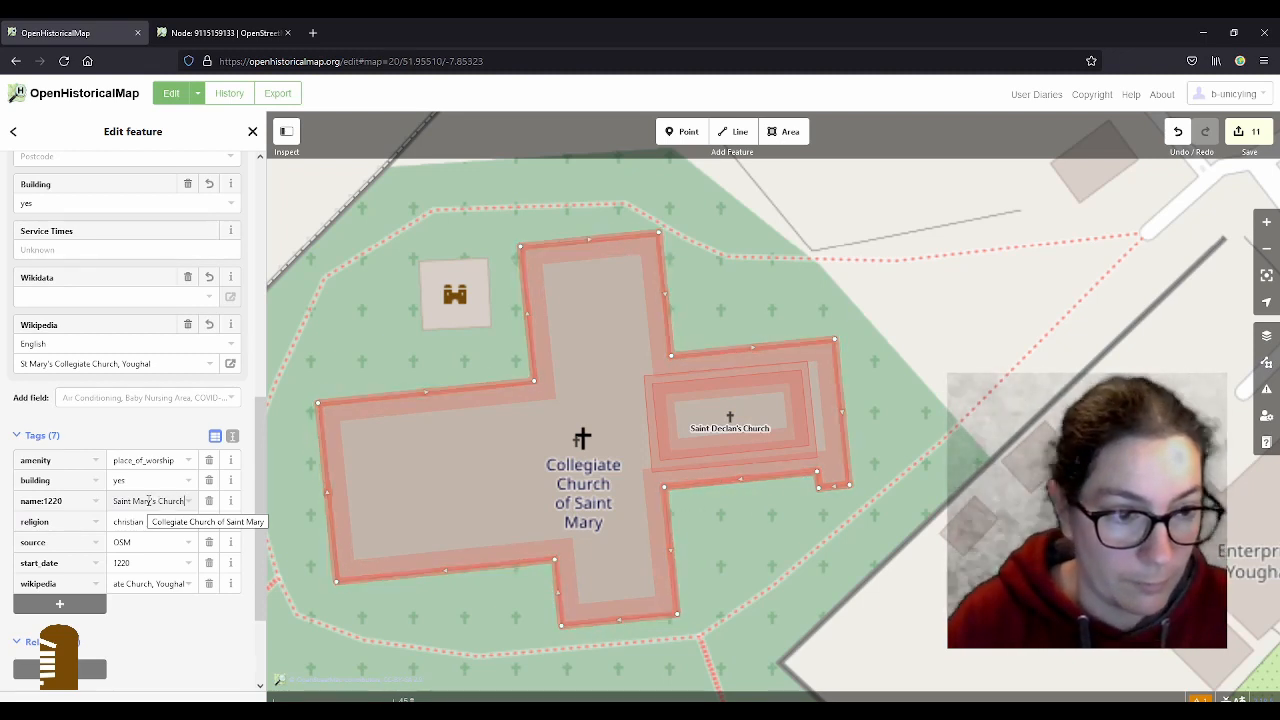
- Add a name:1464 tag with the value "Collegiate Church of Saint Mary" to the cross-shaped church area
left_click(79, 605)
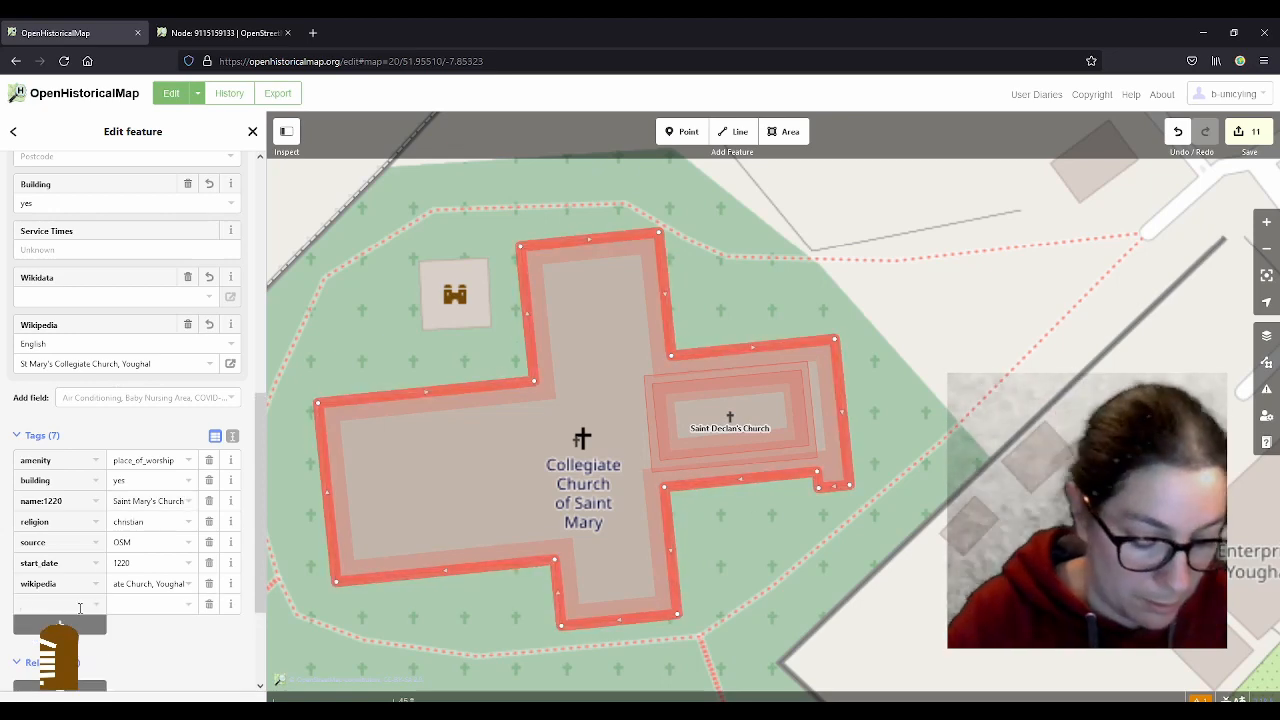
type("name:1")
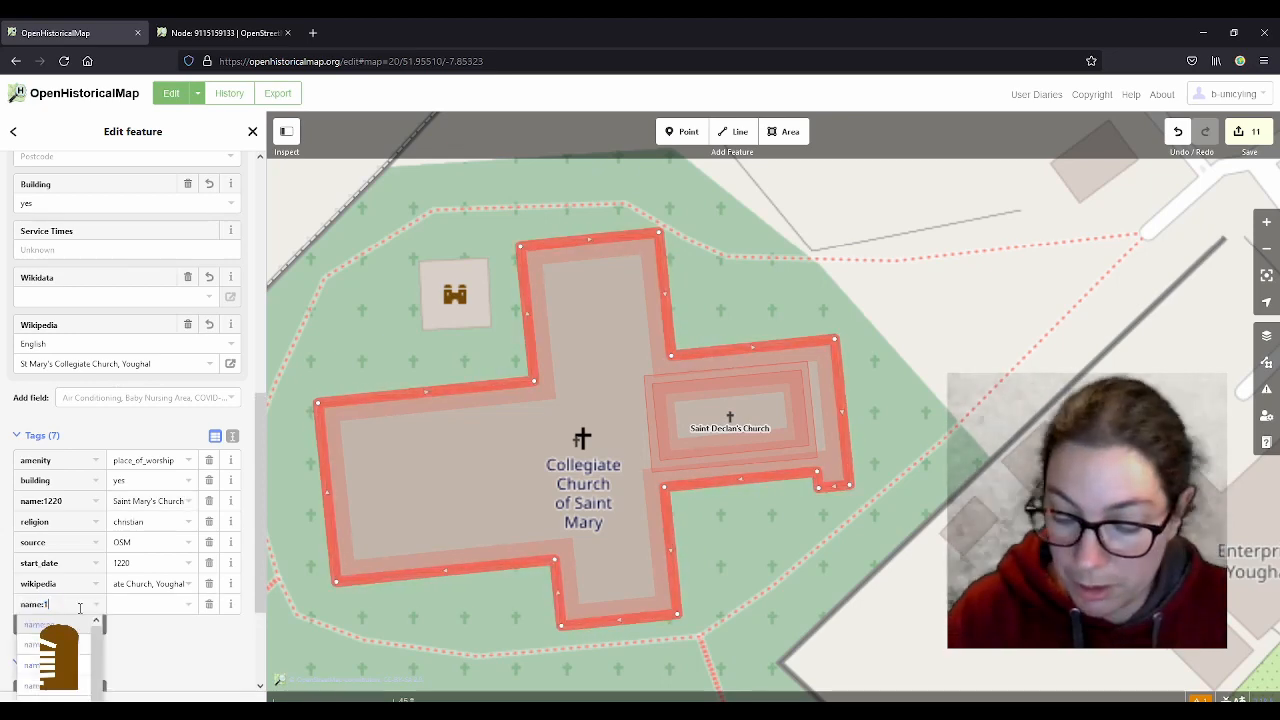
type("464")
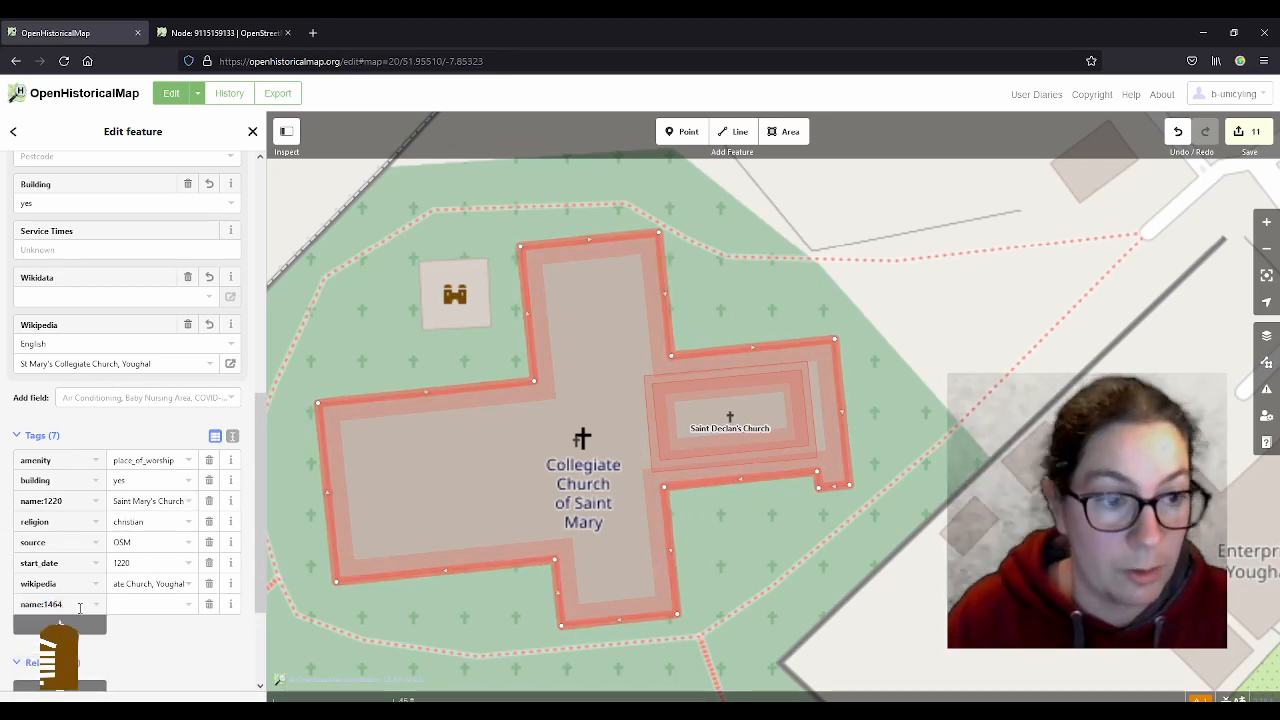
key("alt+Tab")
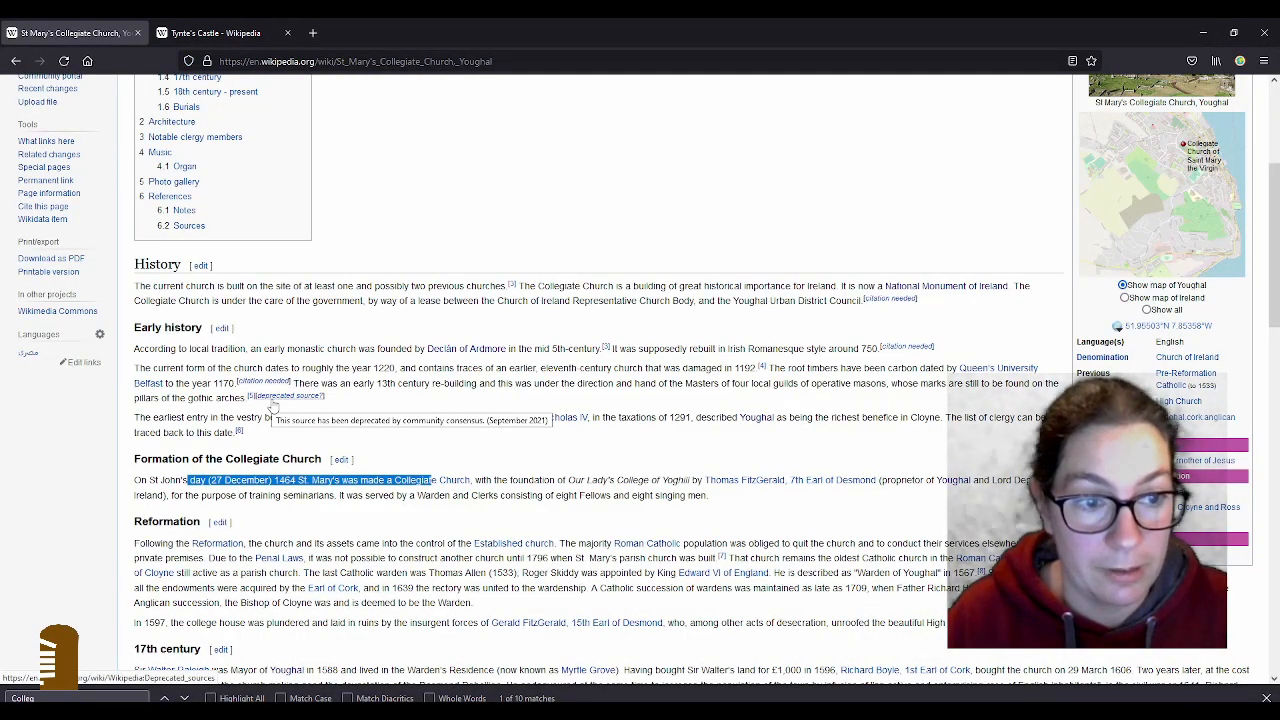
key("alt+Tab")
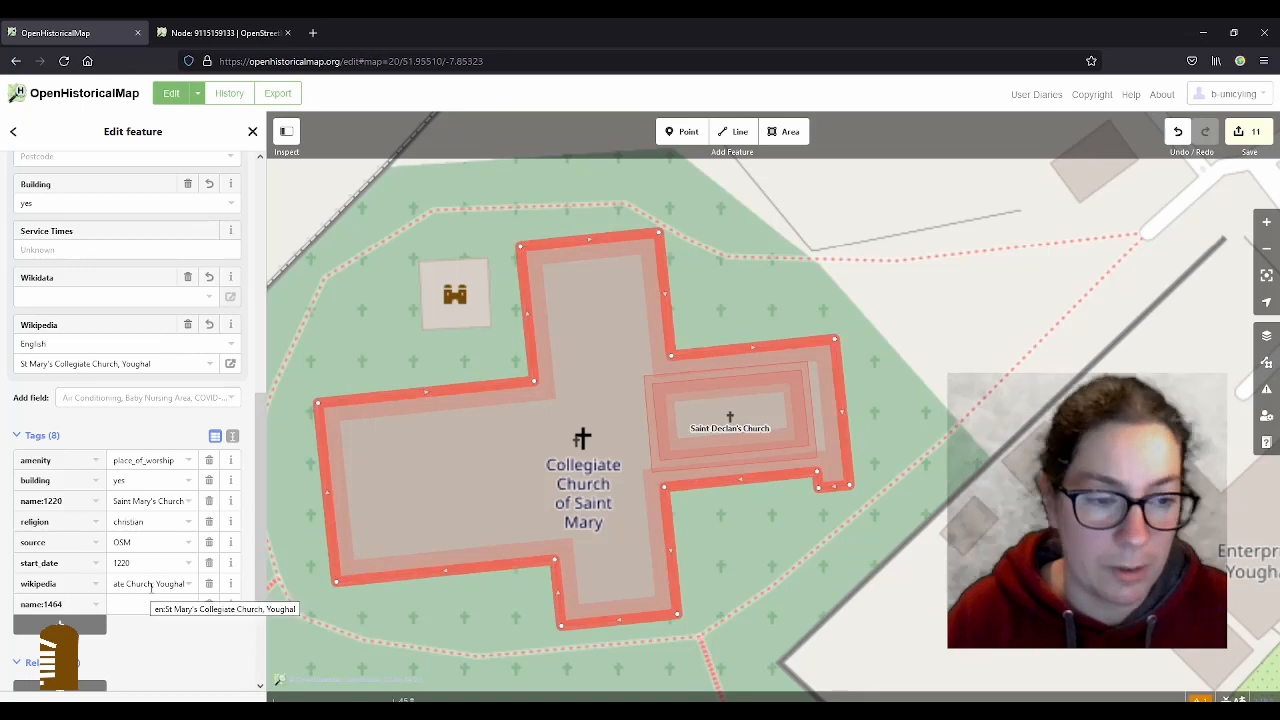
left_click(96, 607)
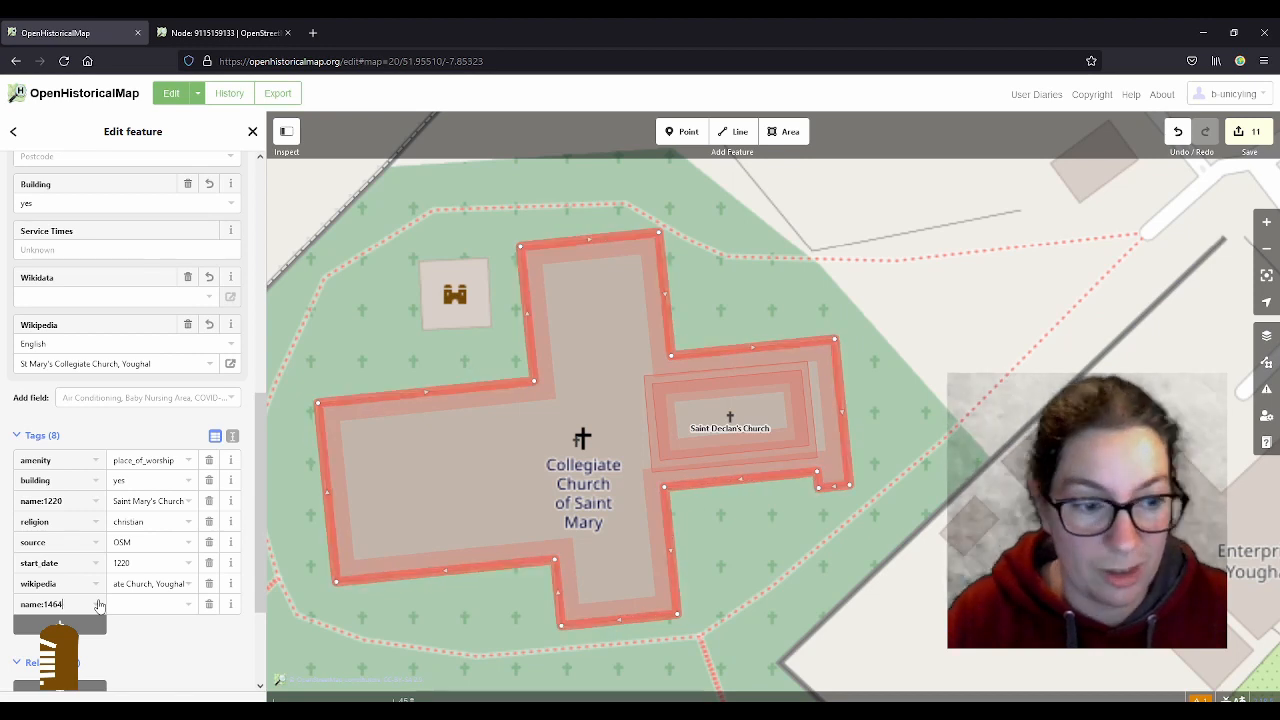
left_click(146, 604)
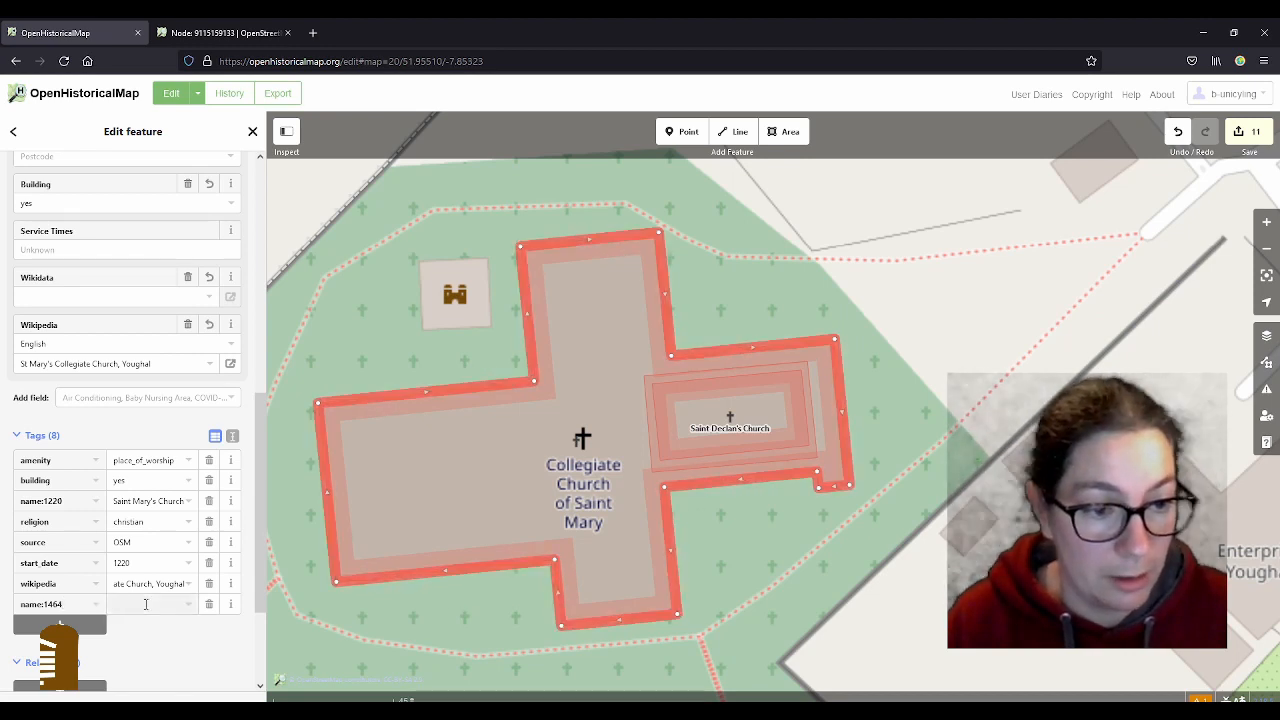
type("Collegiate Church of Saint Mary")
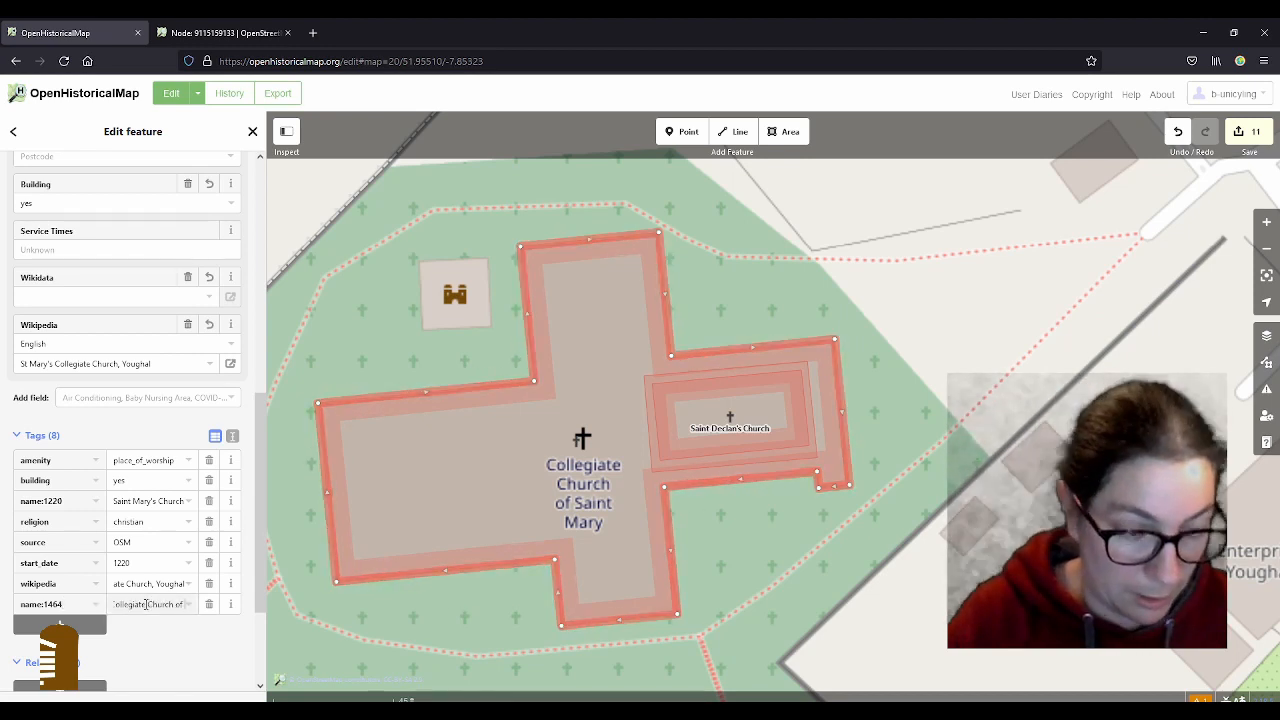
type("Saint Mary")
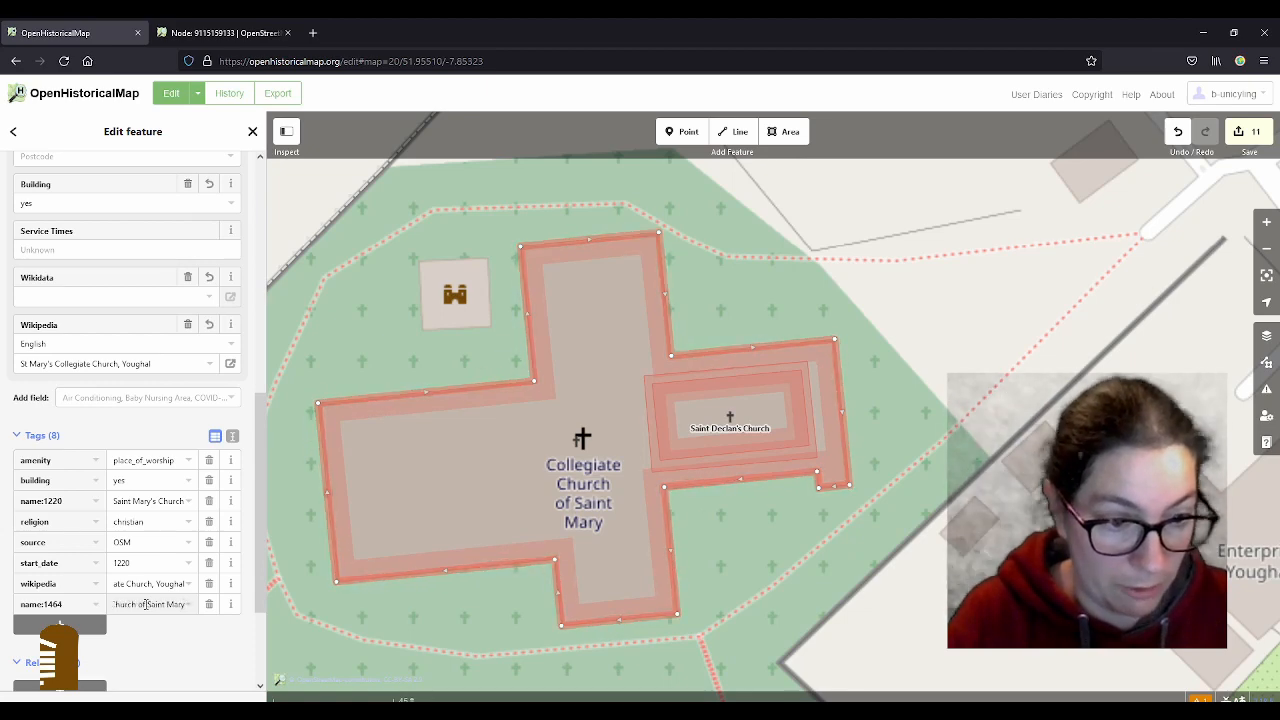
key("Tab")
- Check the Reformation section of the Wikipedia article for the last date of the Catholic wardens and return to OpenHistoricalMap
key("alt+Tab")
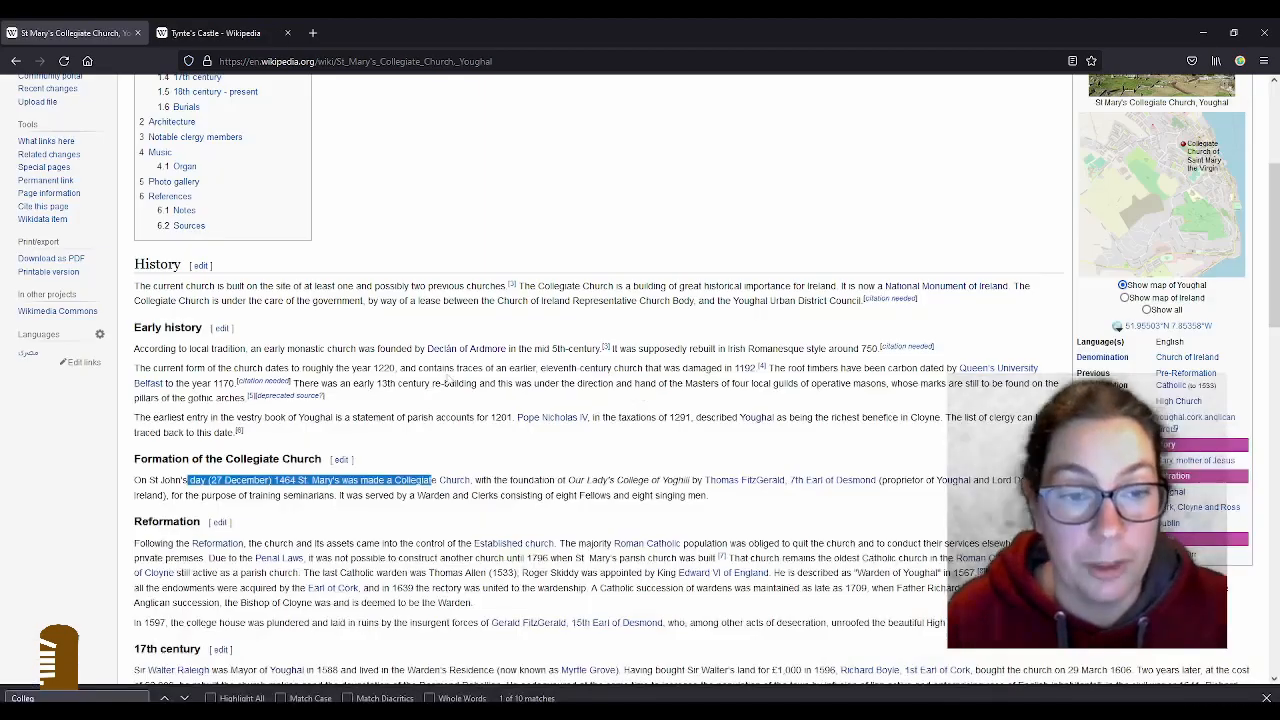
scroll(640, 400, "down", 3)
left_click_drag(825, 385, 870, 390)
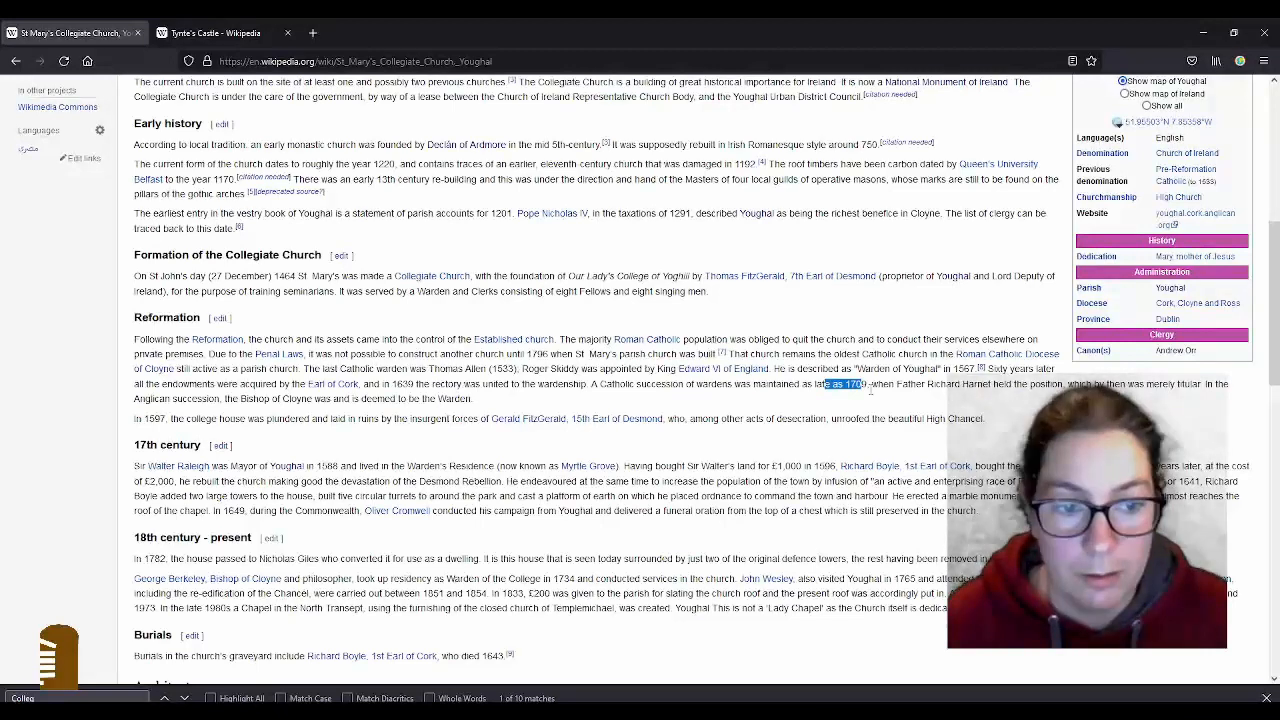
left_click(869, 383)
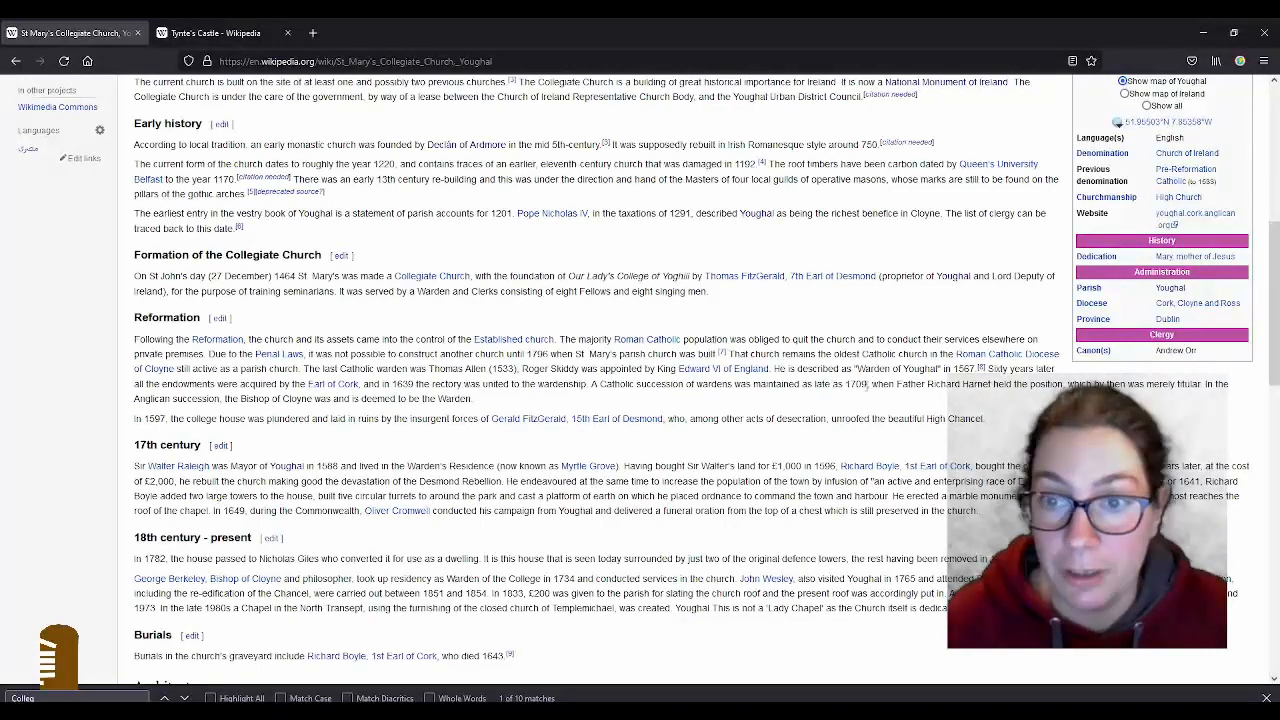
left_click_drag(867, 384, 848, 384)
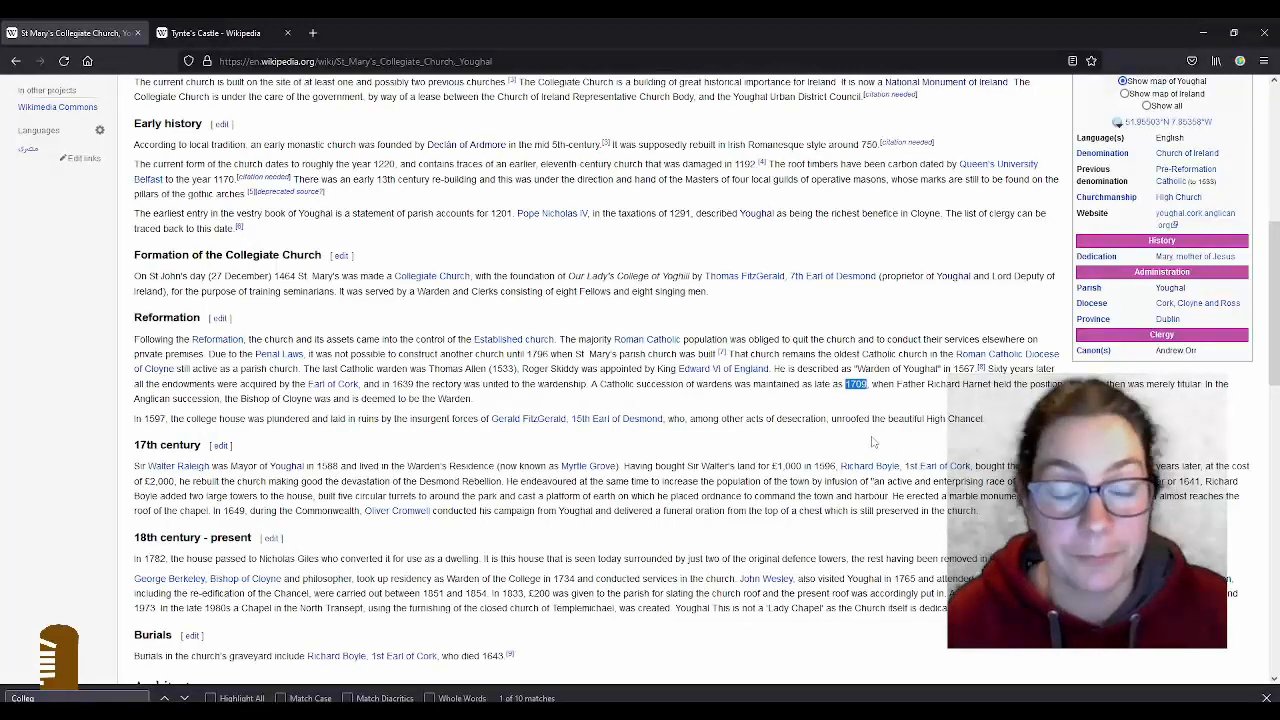
key("alt+Tab")
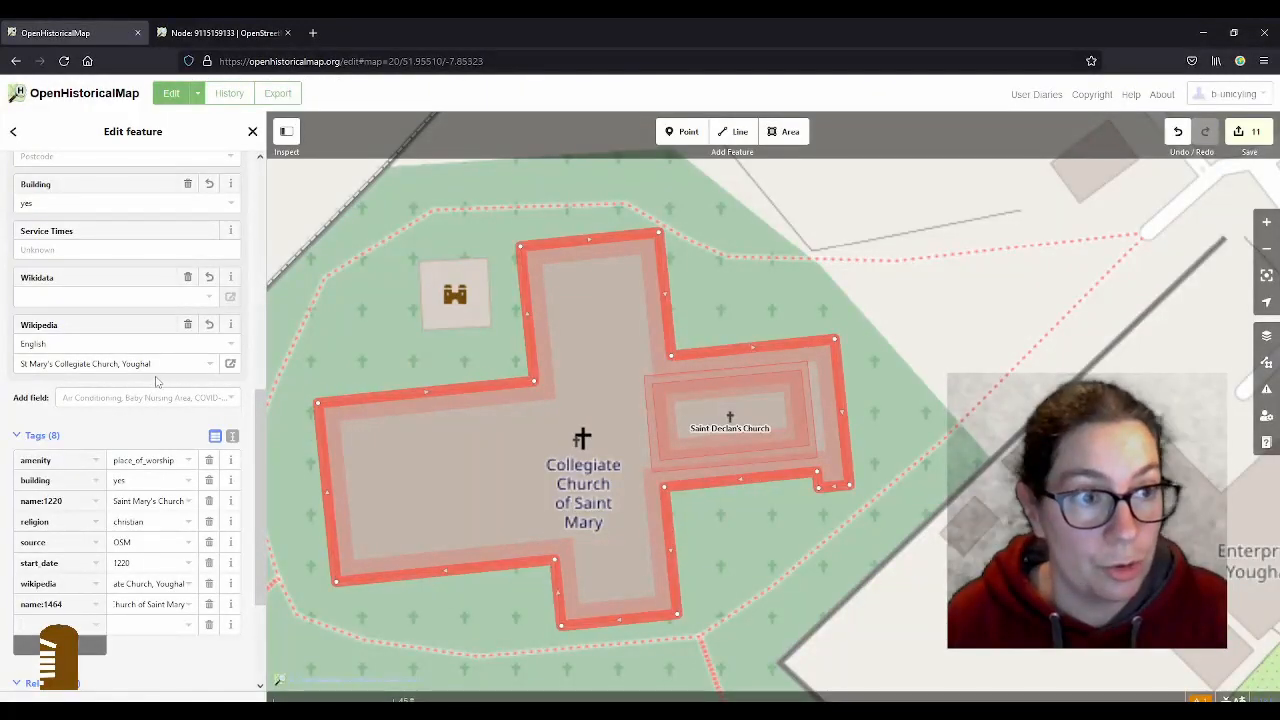
- Set the cross-shaped area's building type to church and extract a place-of-worship point from the area
left_click_drag(36, 204, 2, 207)
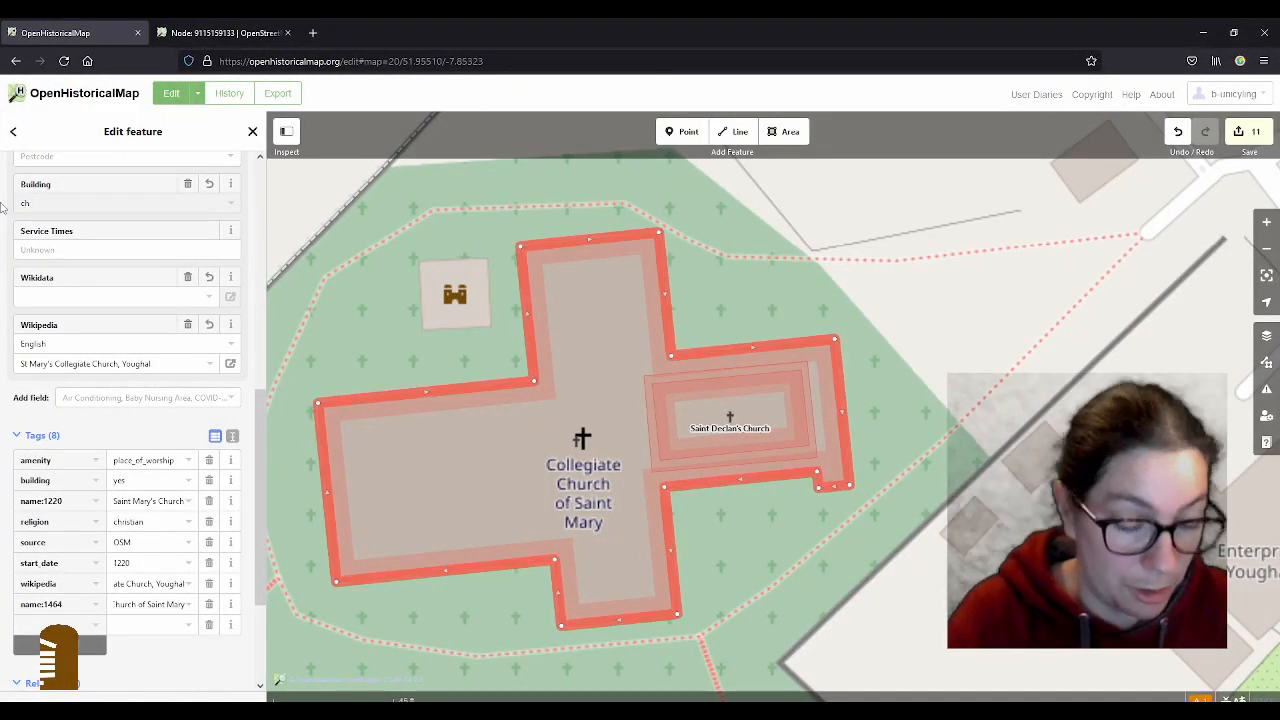
scroll(69, 453, "down", 3)
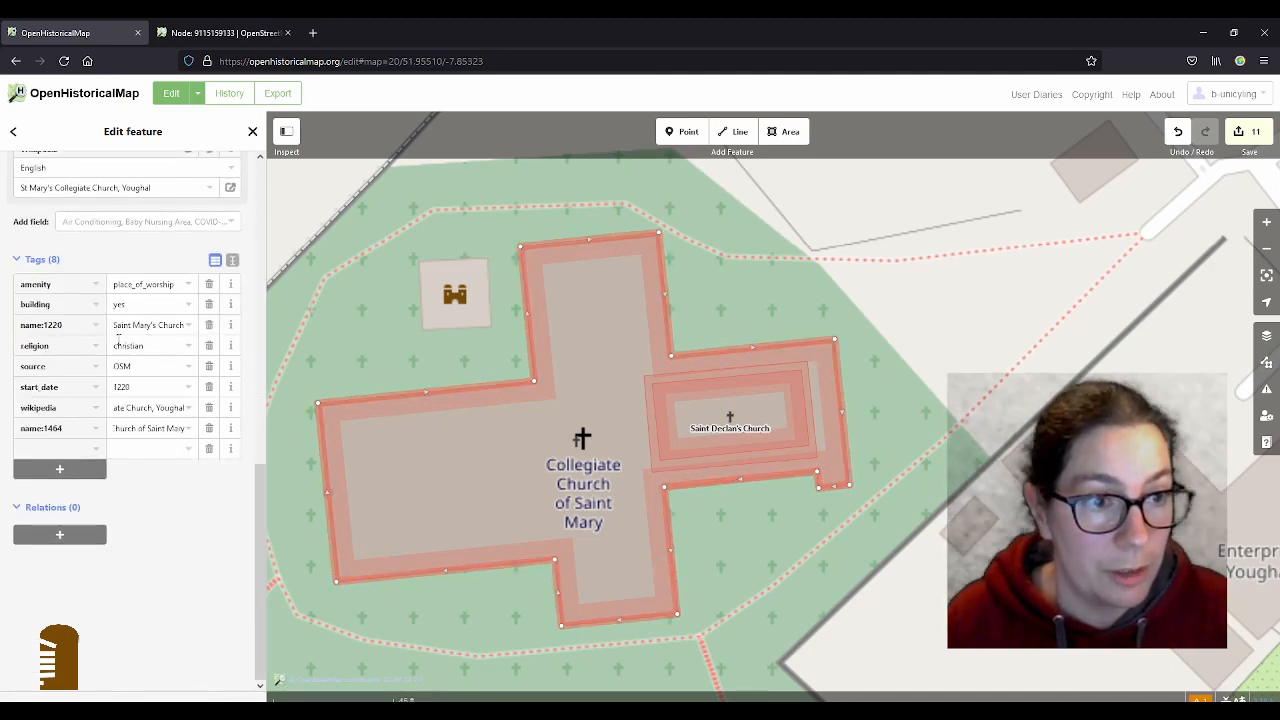
type("church")
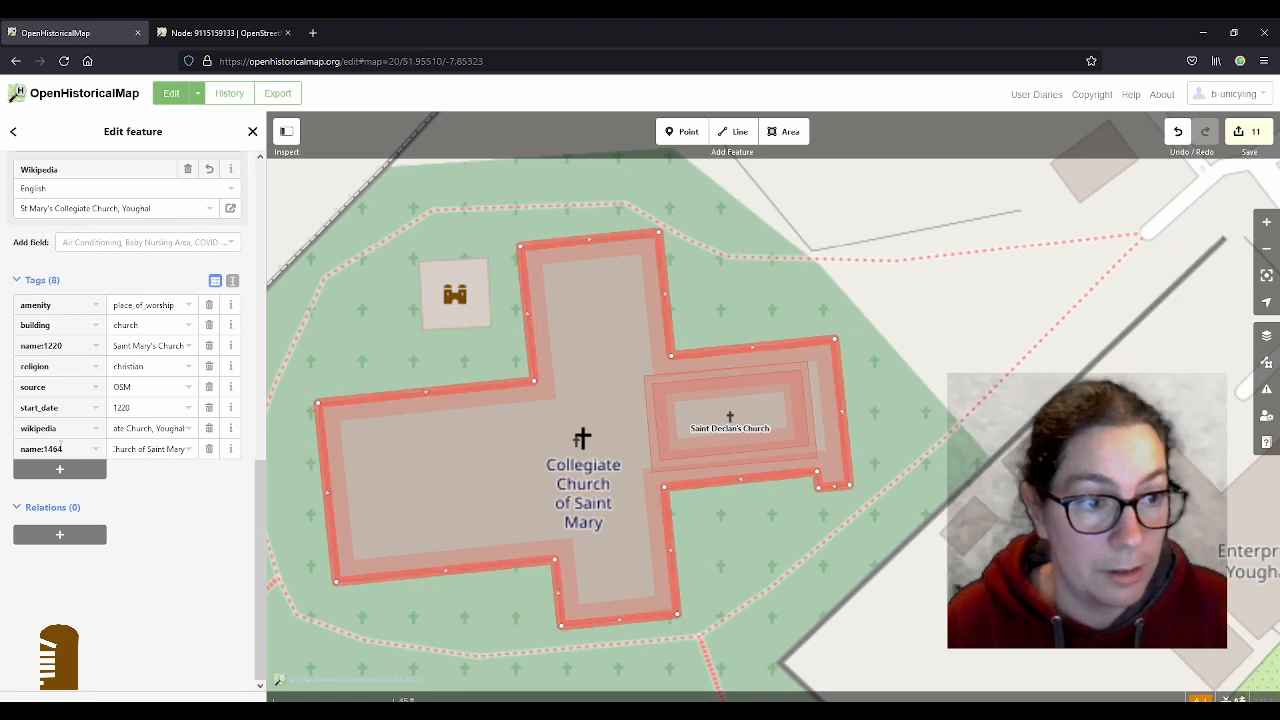
type("e")
- Add a denomination:1220-1709 tag with the value roman_catholic to the extracted church point
left_click(60, 470)
type("de")
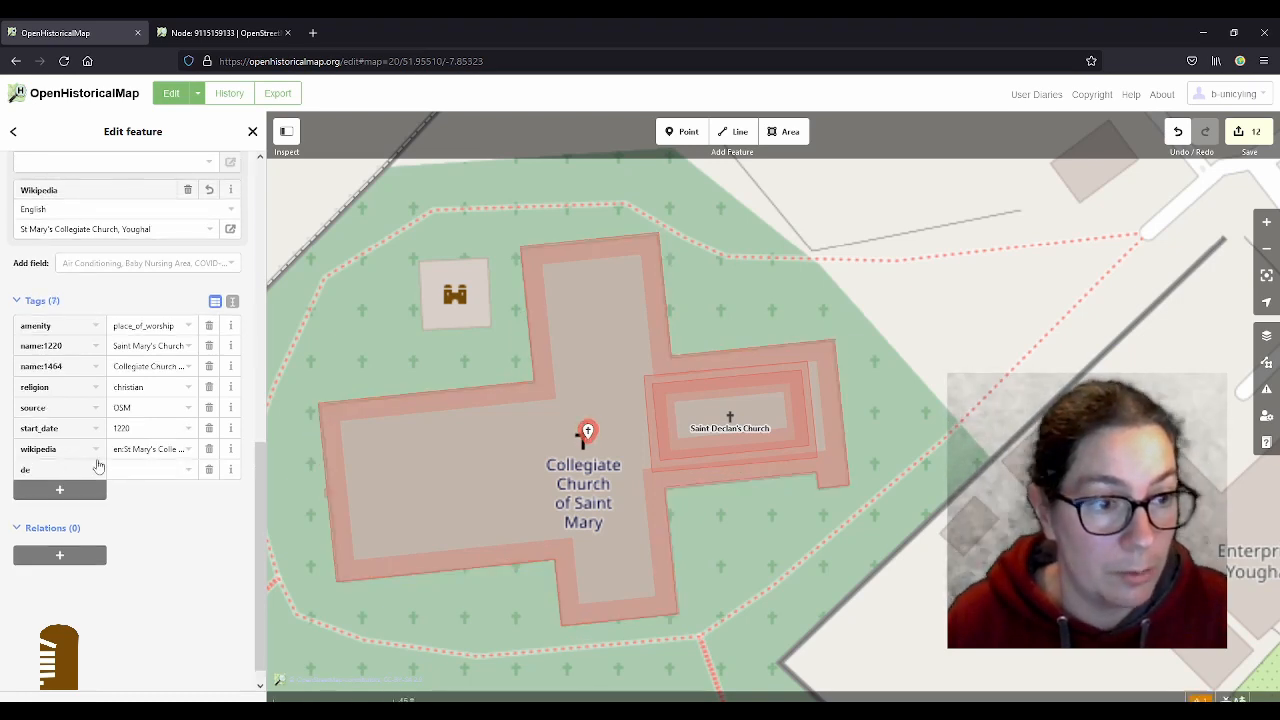
type("n")
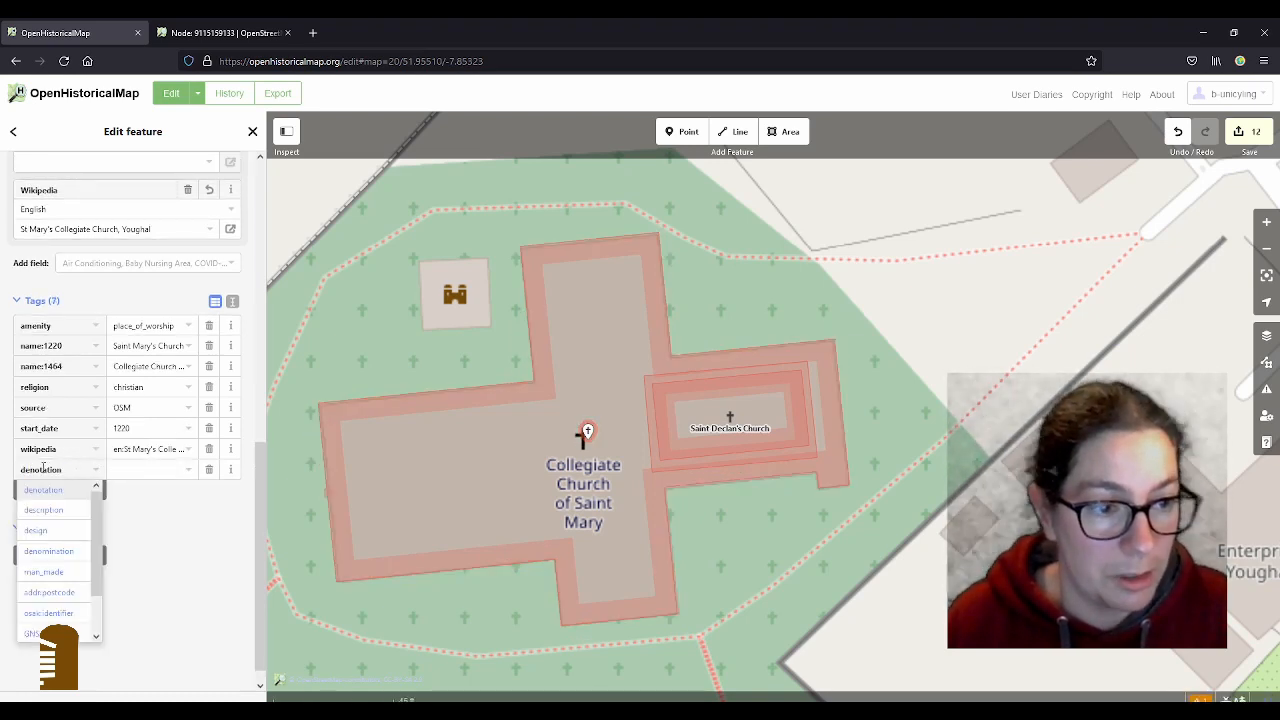
type("omination")
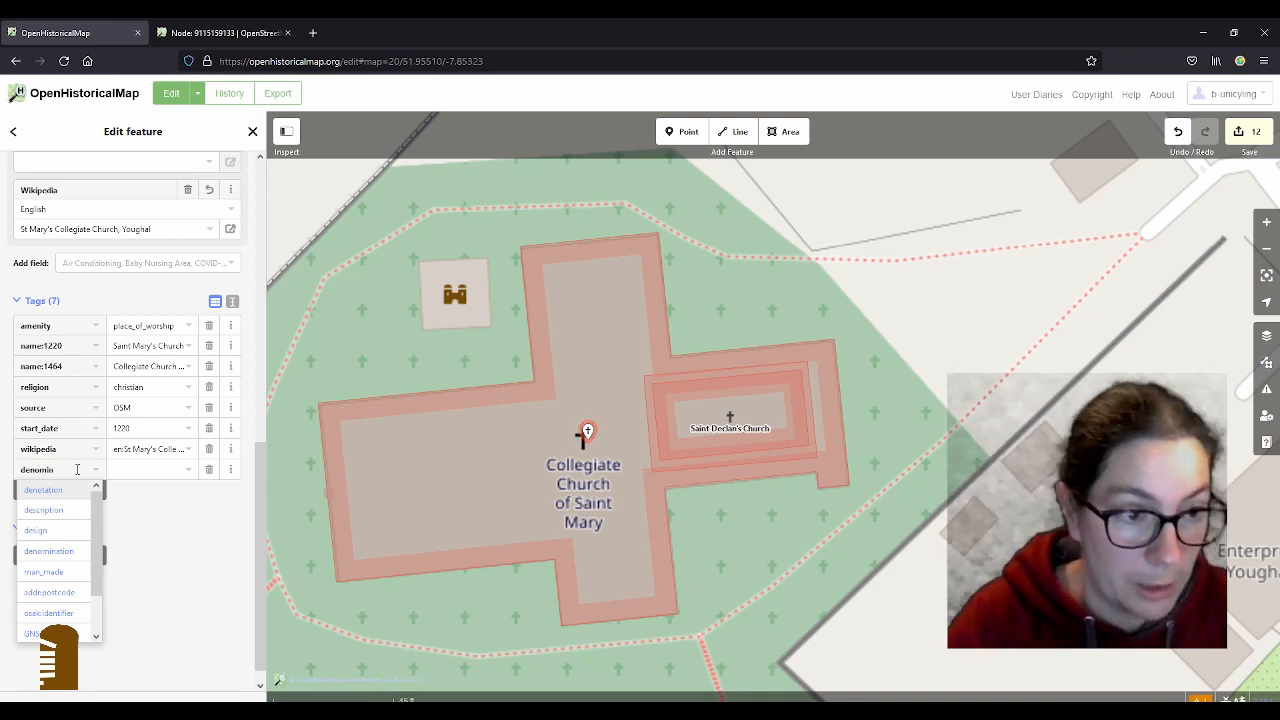
left_click(127, 474)
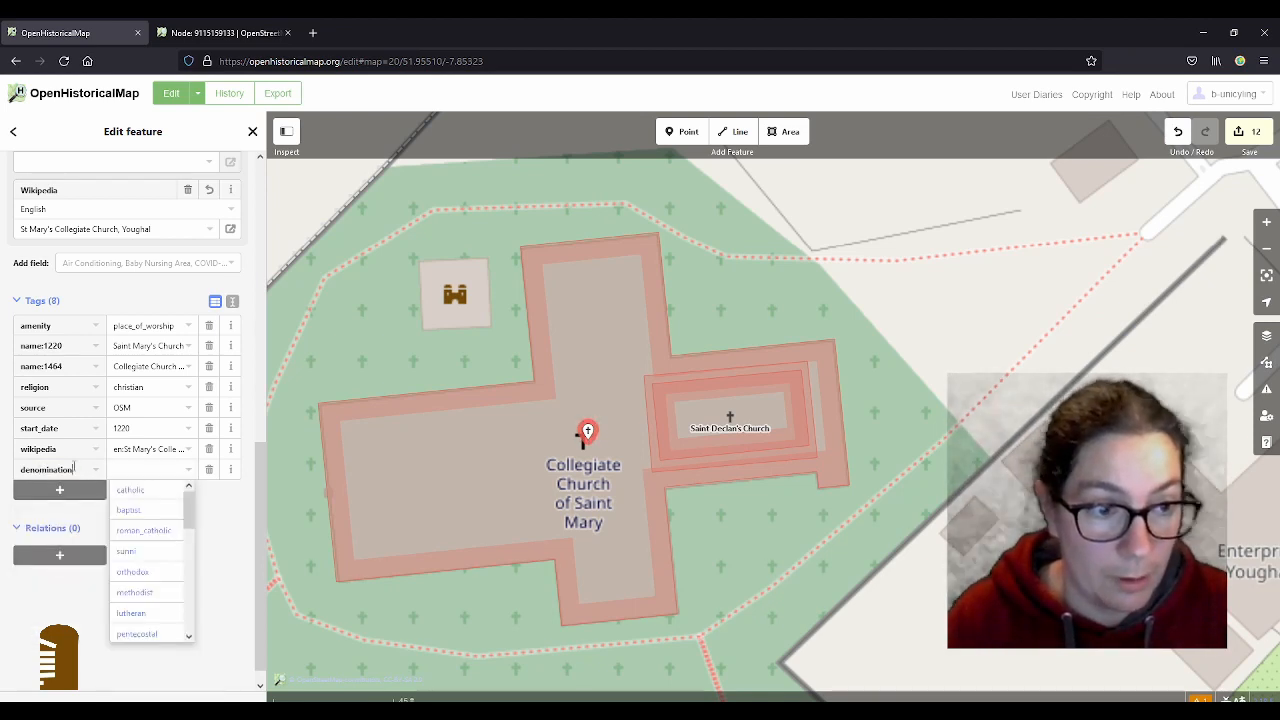
left_click(84, 475)
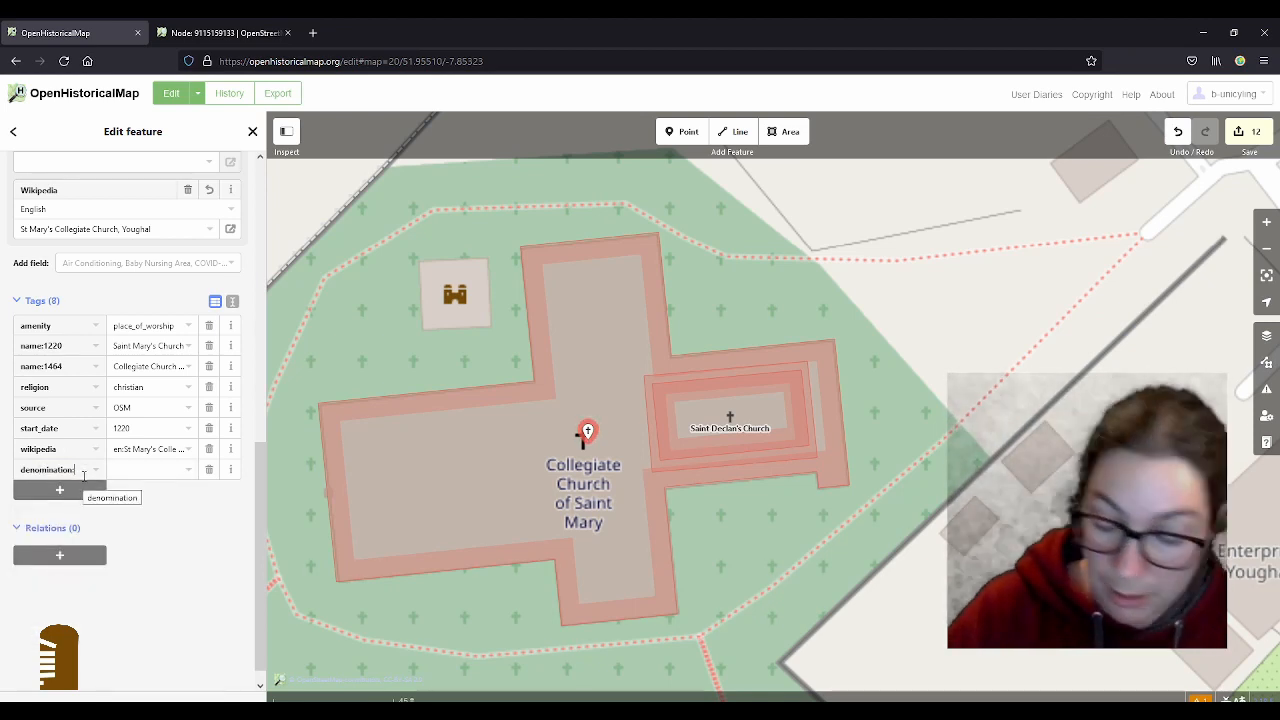
type(":1220-1709")
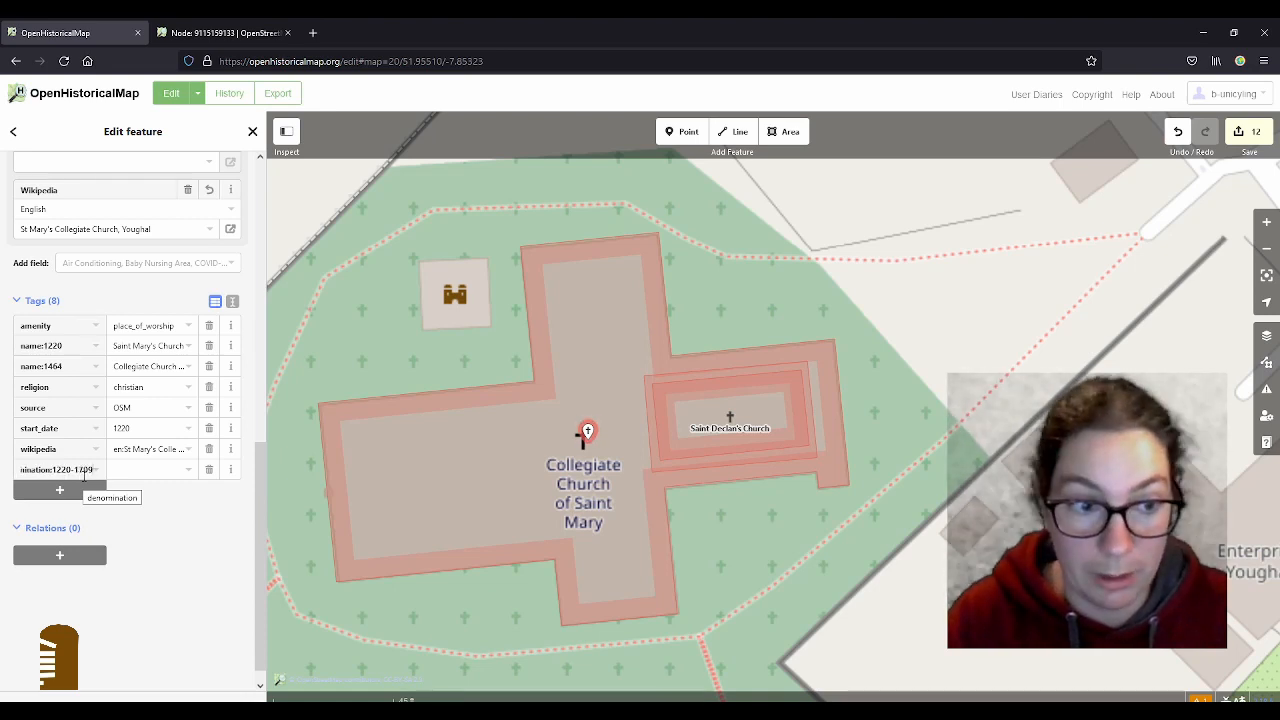
key("Tab")
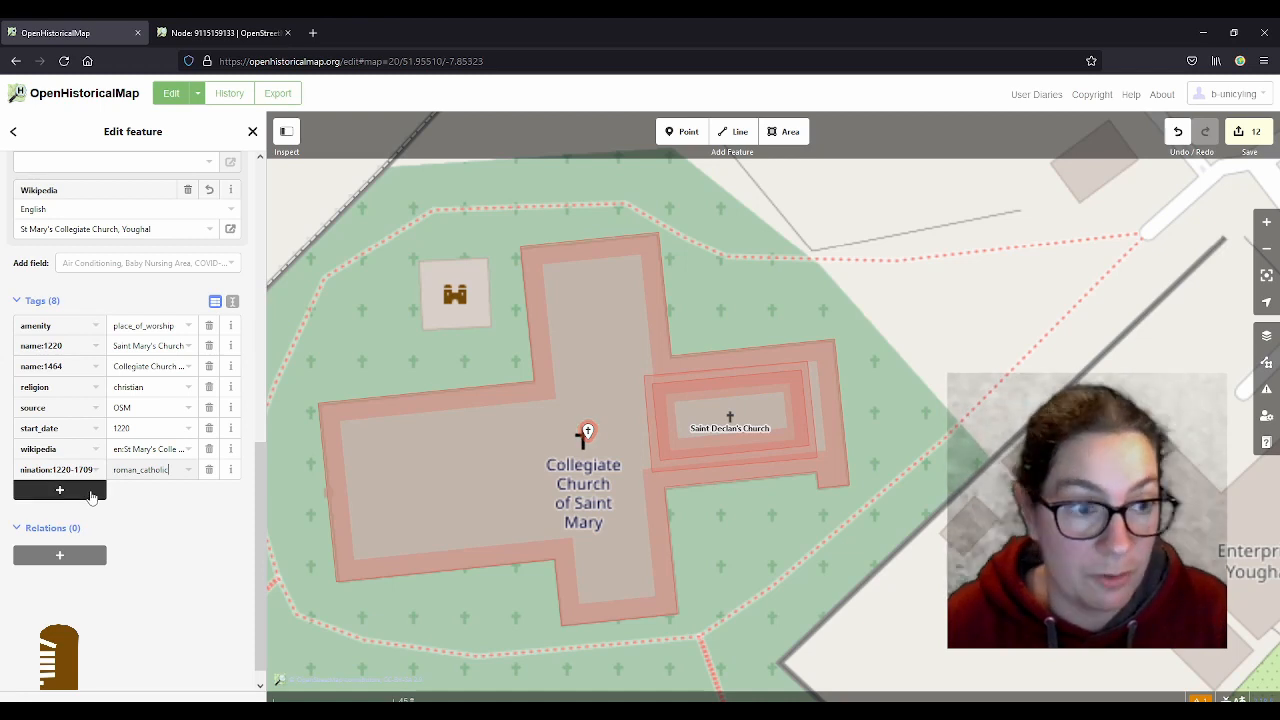
- Add a denomination:1709 tag with the value anglican to the extracted church point
left_click(91, 490)
type("de")
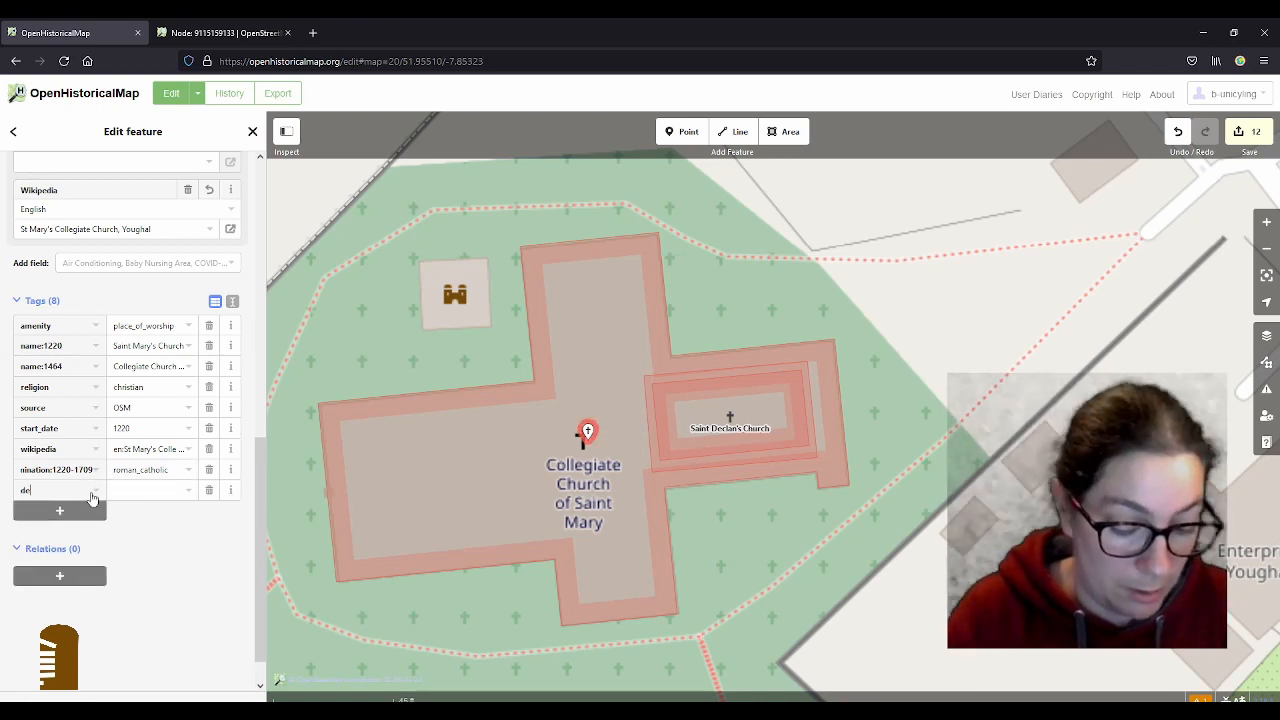
type("nomi")
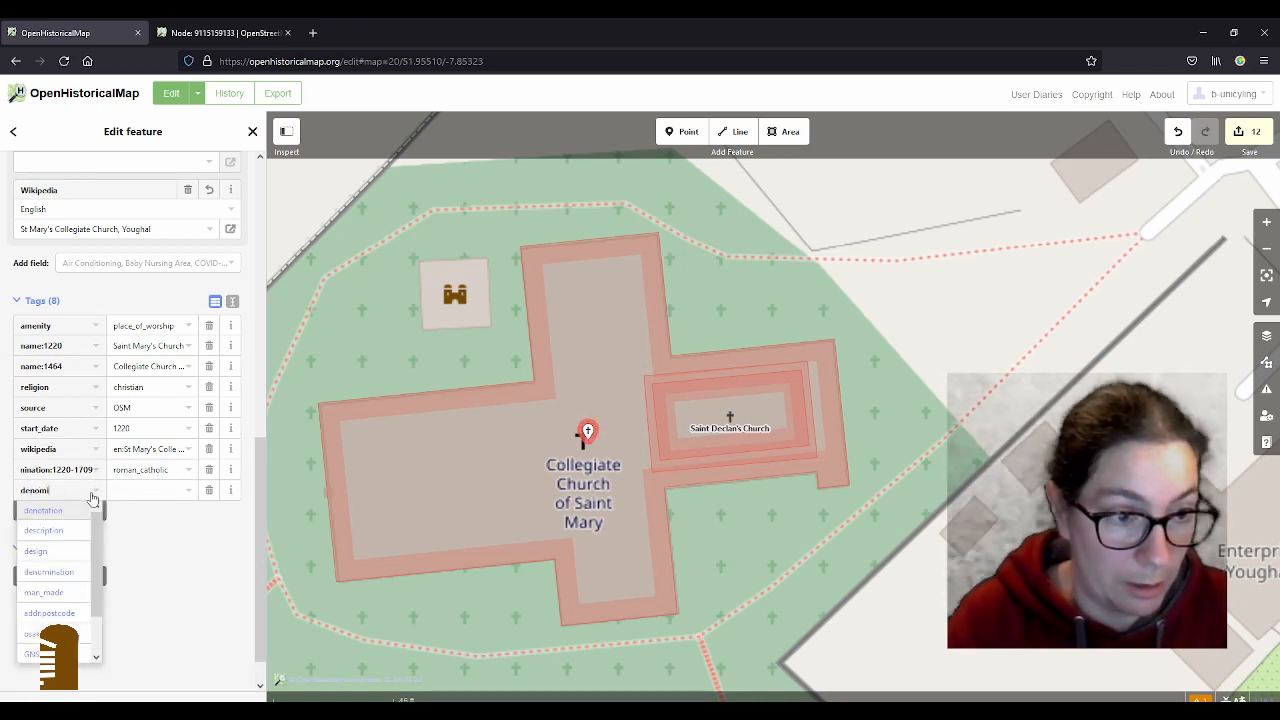
type("m")
key("Right")
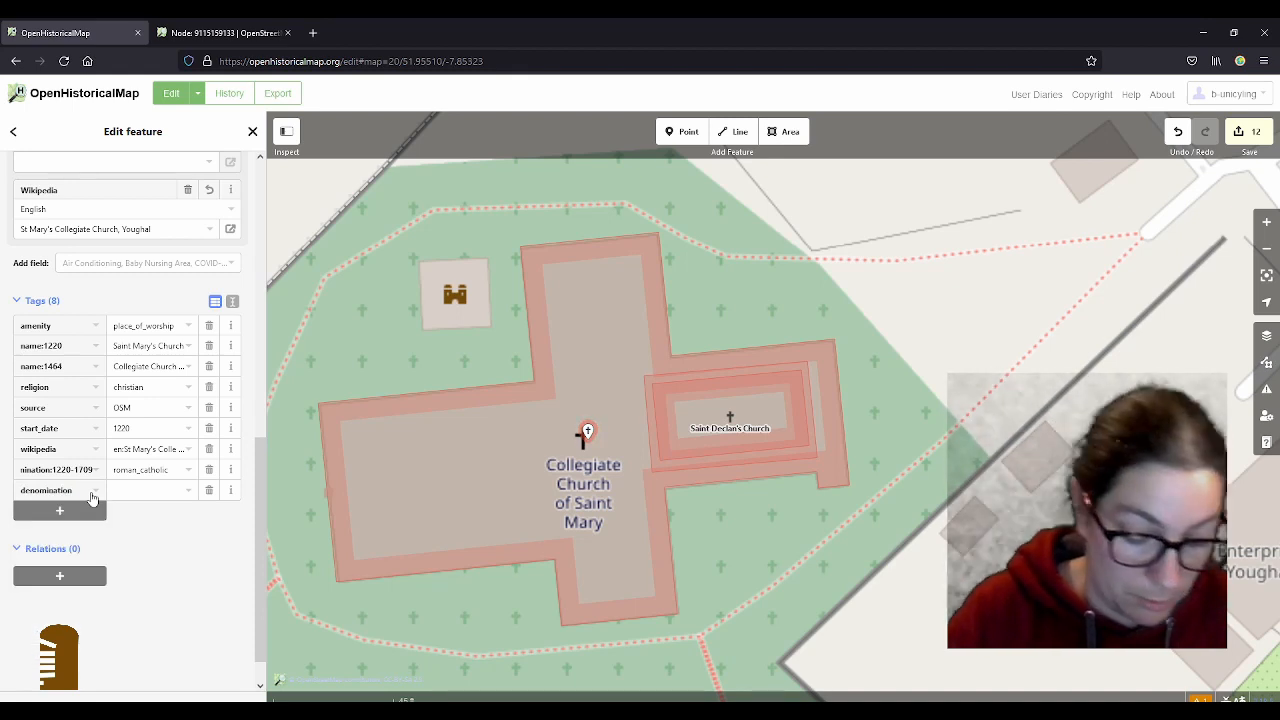
type(":1709")
key("Tab")
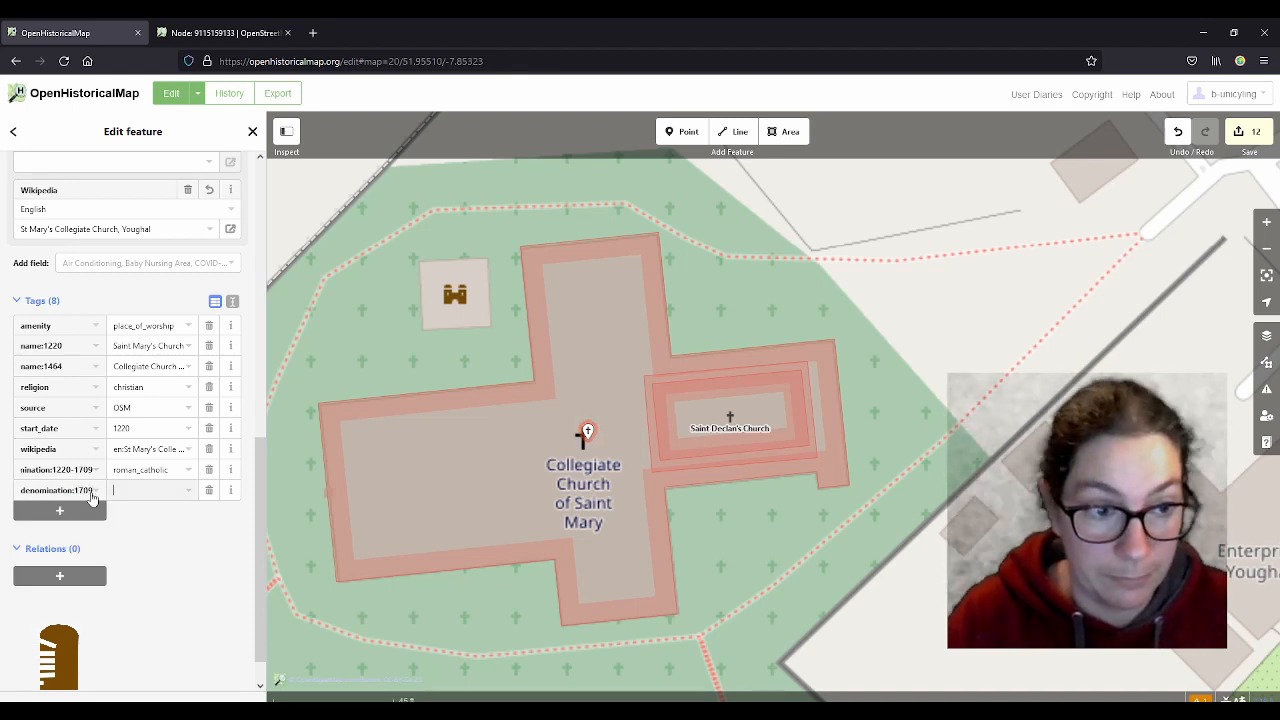
type("anglican")
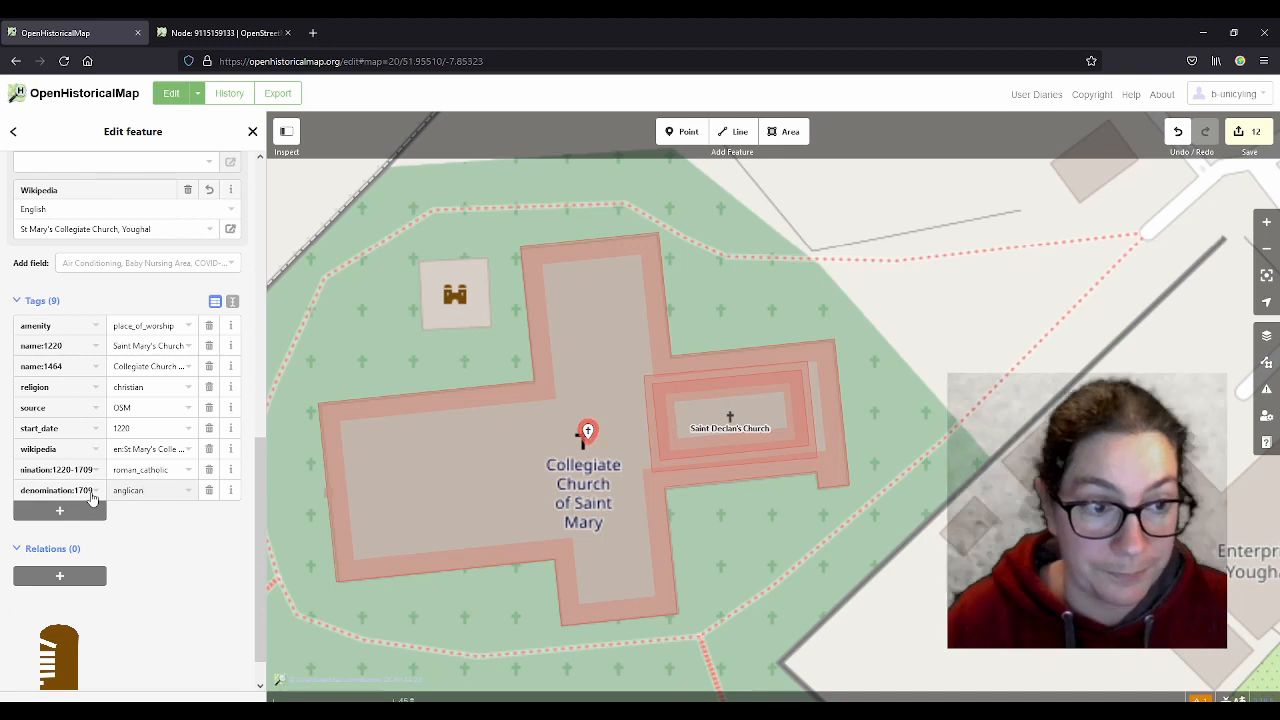
left_click(361, 359)
- Compare the tags on the extracted church point with those on the cross-shaped building area
left_click(588, 434)
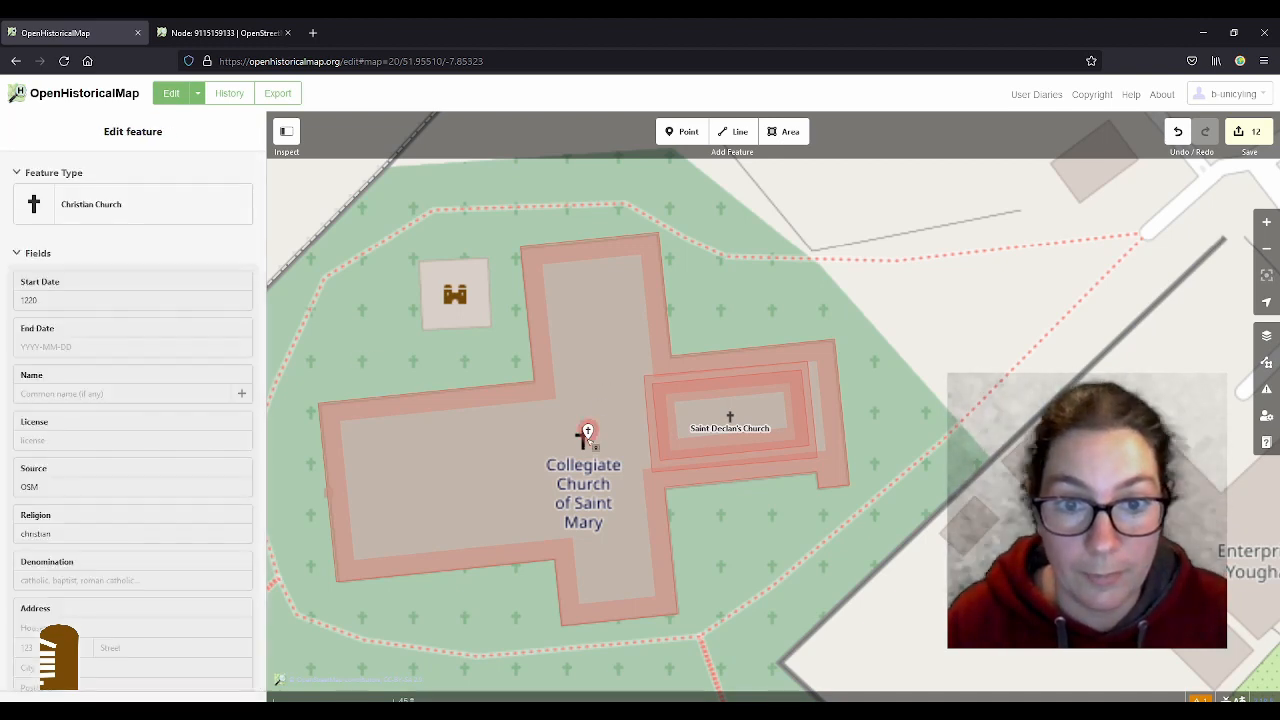
left_click(477, 394)
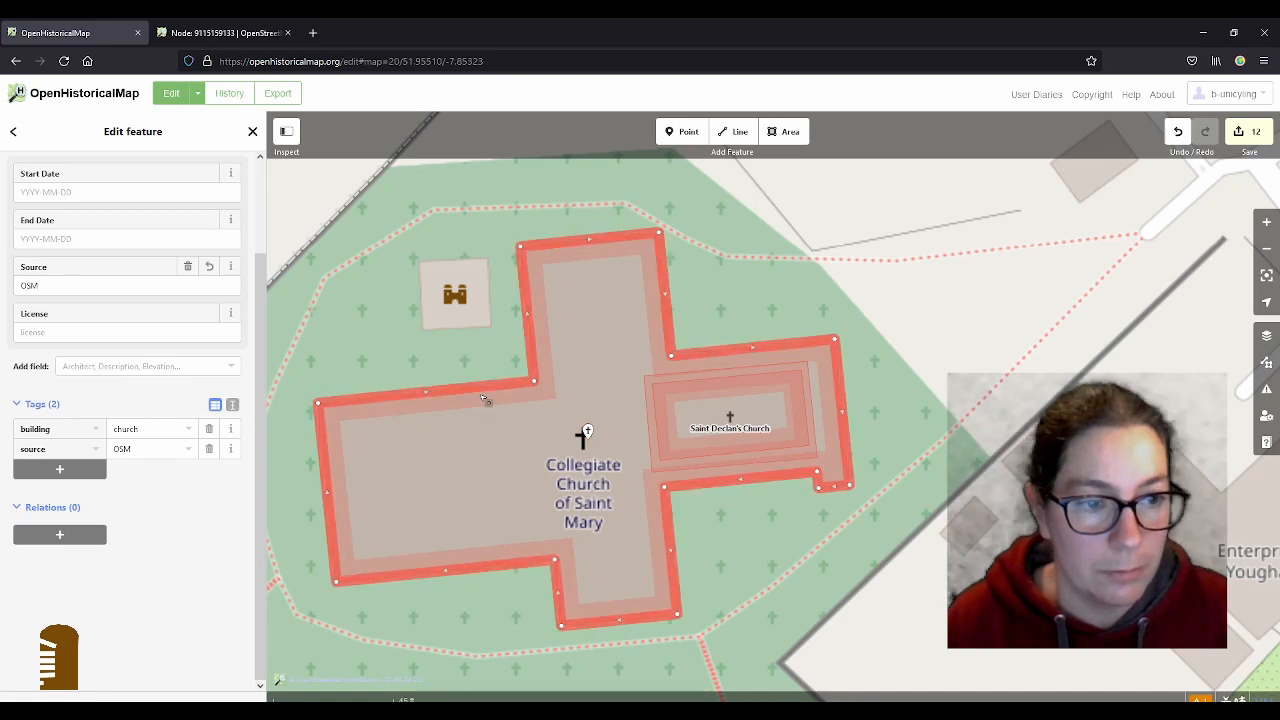
left_click(588, 433)
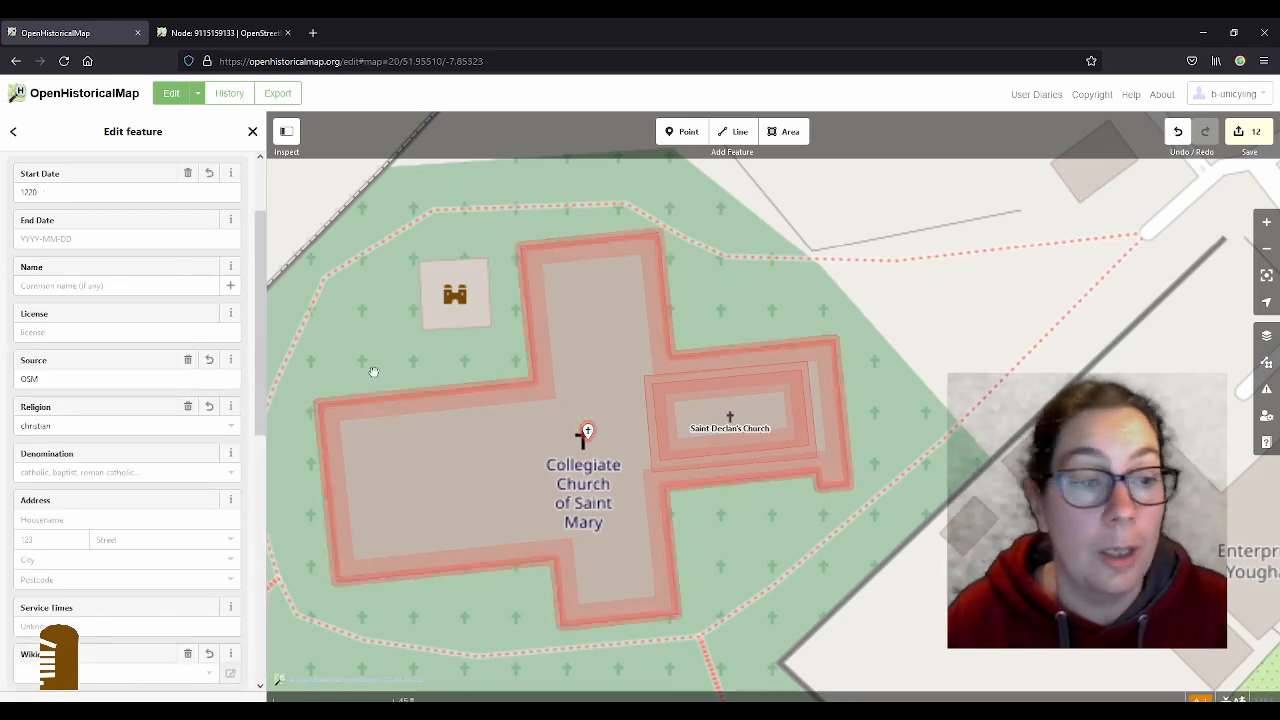
scroll(229, 417, "down", 5)
scroll(255, 368, "down", 3)
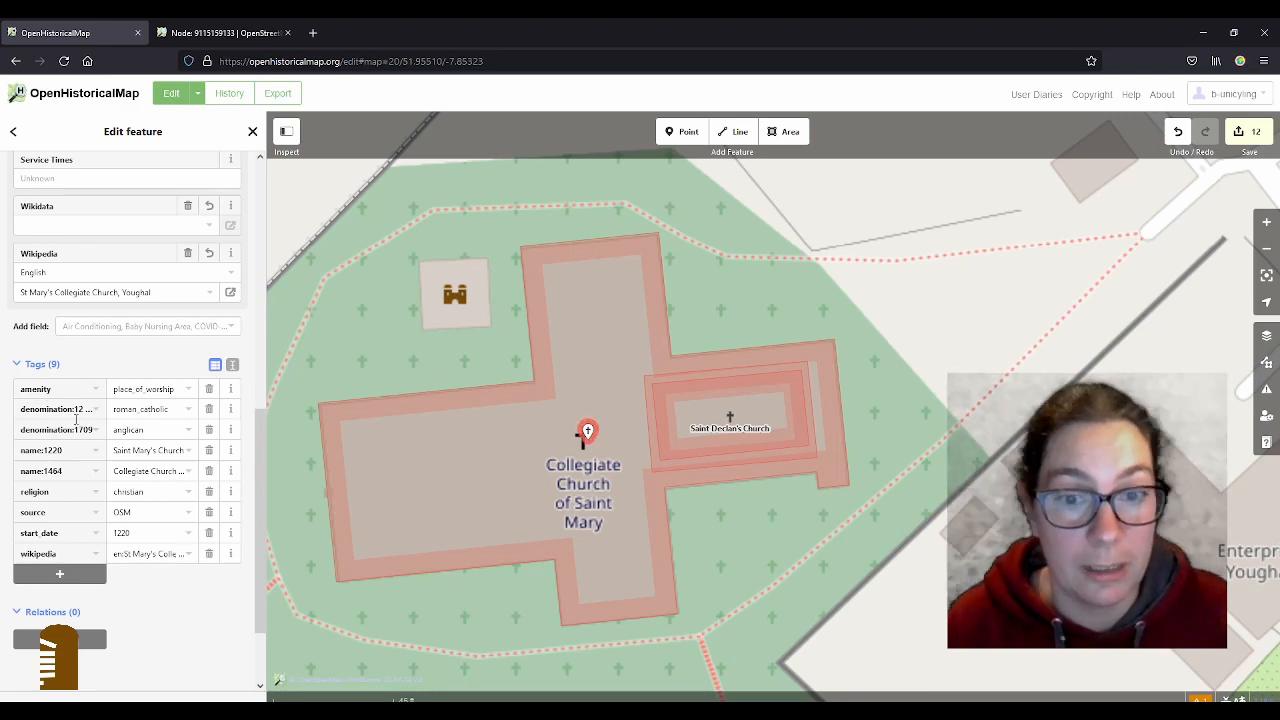
left_click(414, 410)
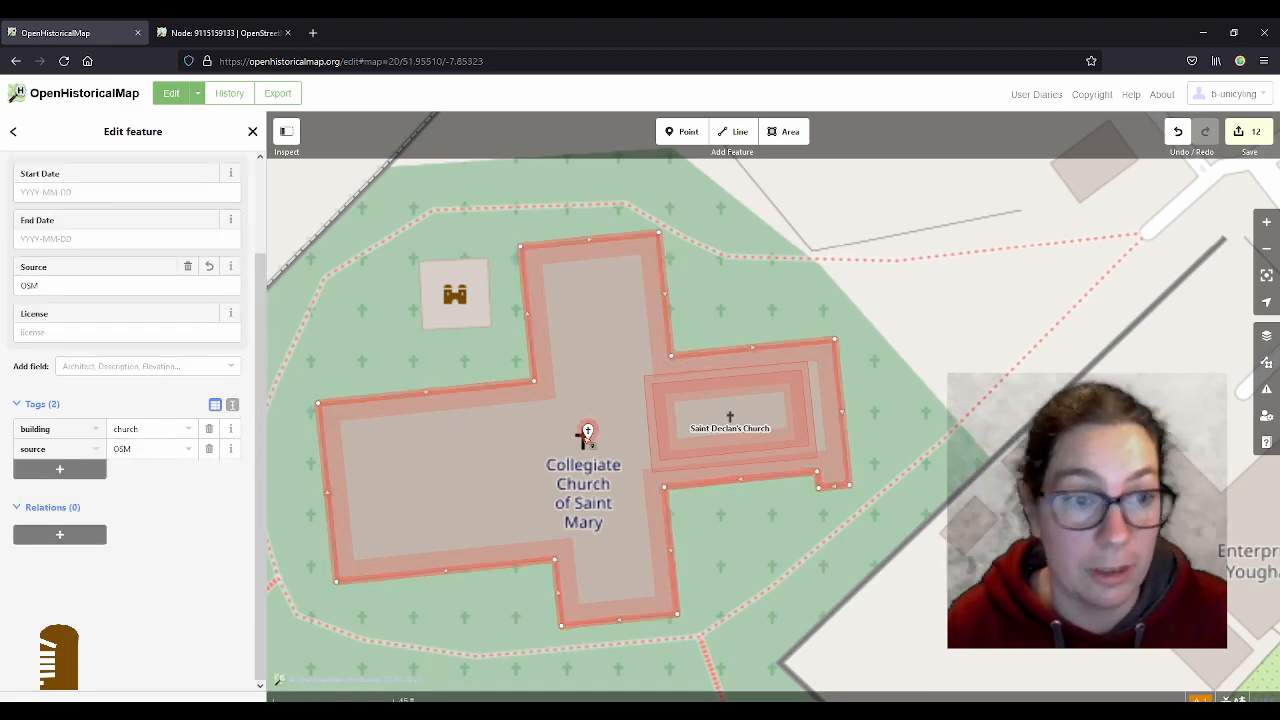
- Show the extracted church point's tags as text and move all of them to the clipboard, leaving its tag list empty
left_click(588, 438)
scroll(140, 455, "down", 6)
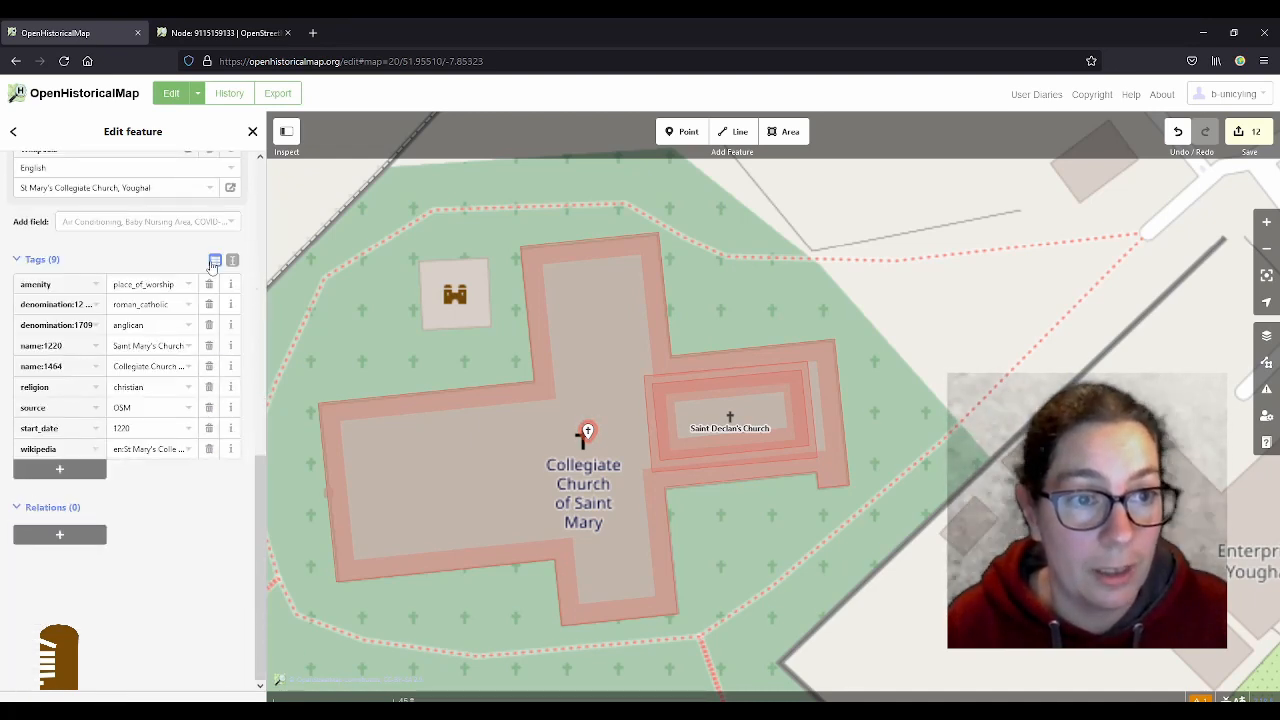
left_click(233, 261)
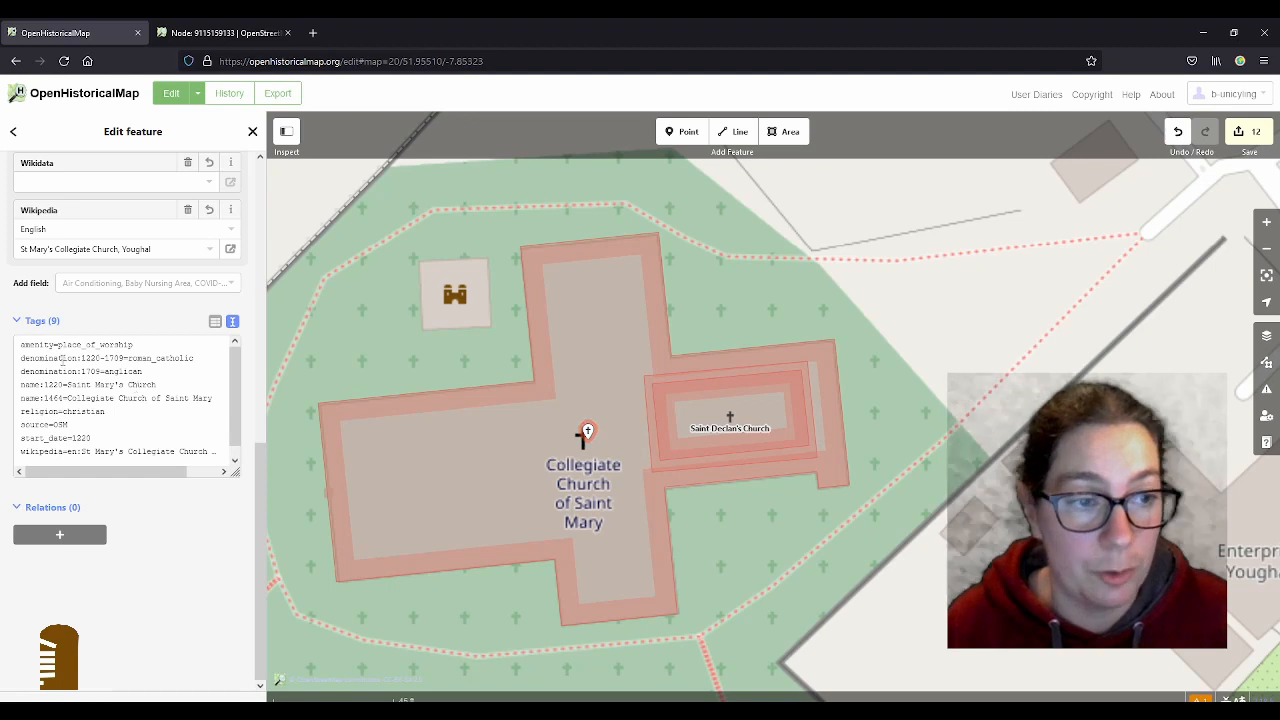
left_click(51, 345)
key("ctrl+a")
key("ctrl+c")
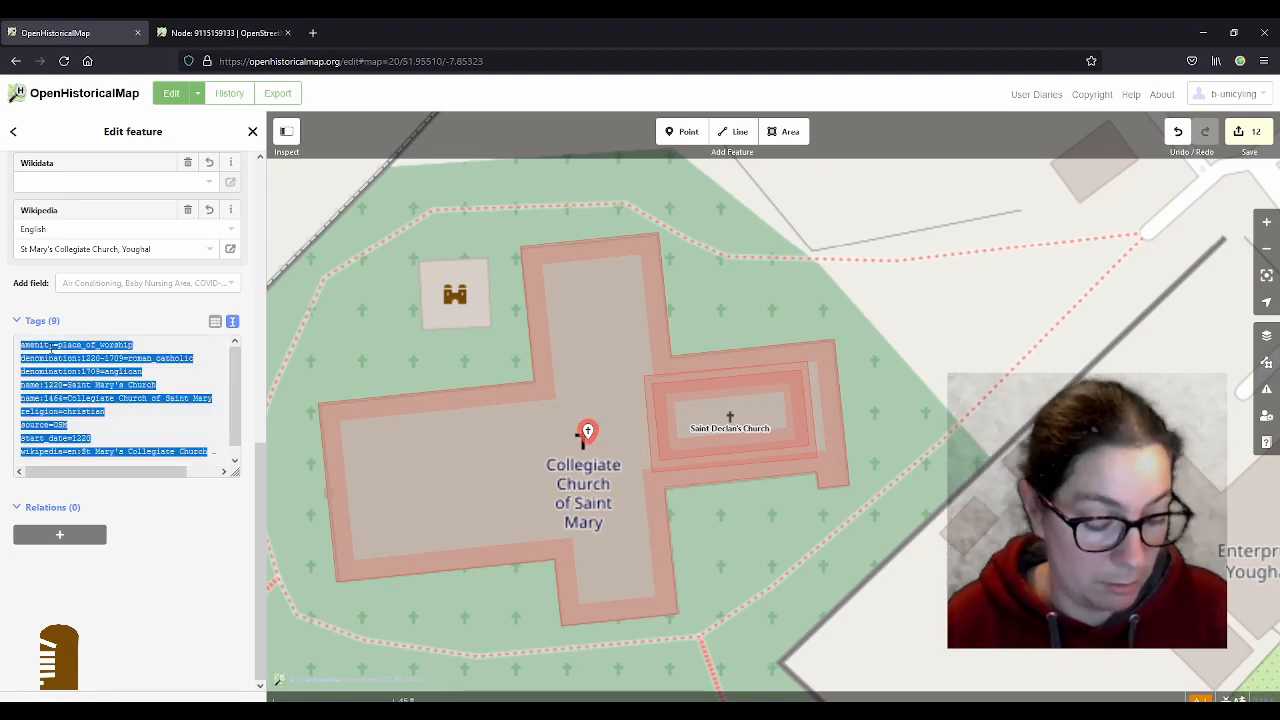
key("BackSpace")
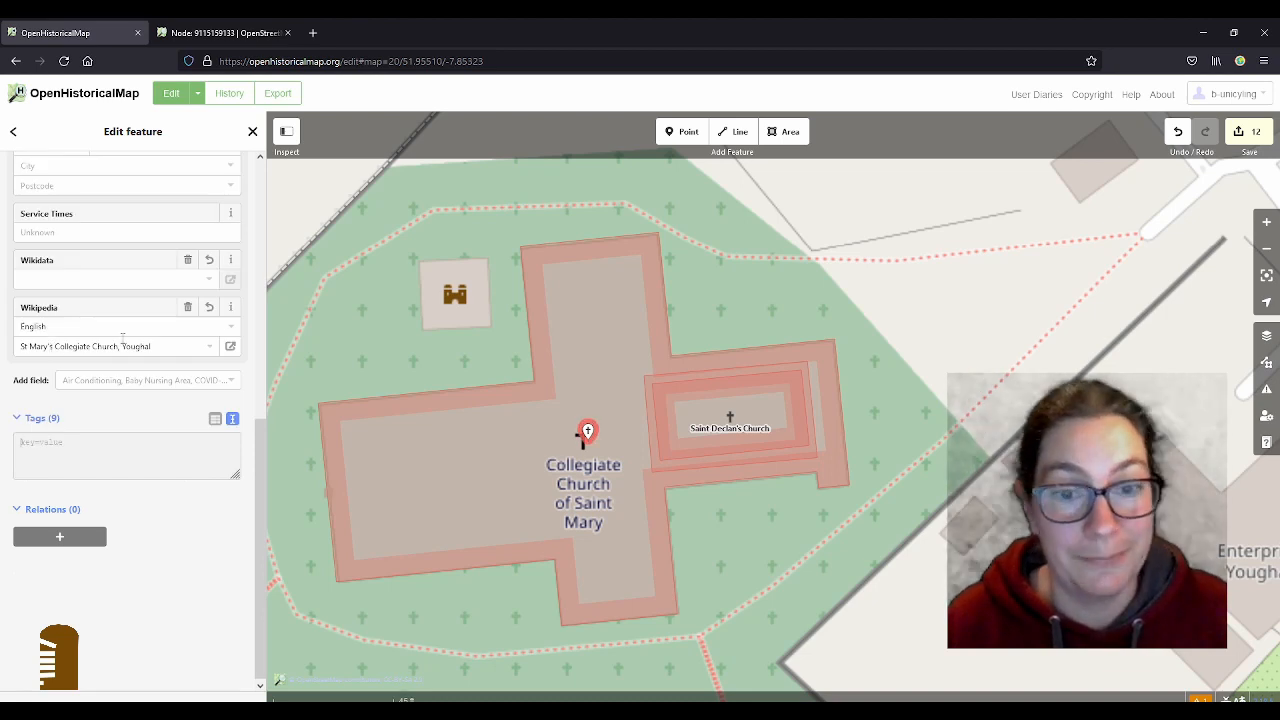
- Paste the copied tags below source=OSM in the cross-shaped area's tag text and return its tags to table view
left_click(539, 392)
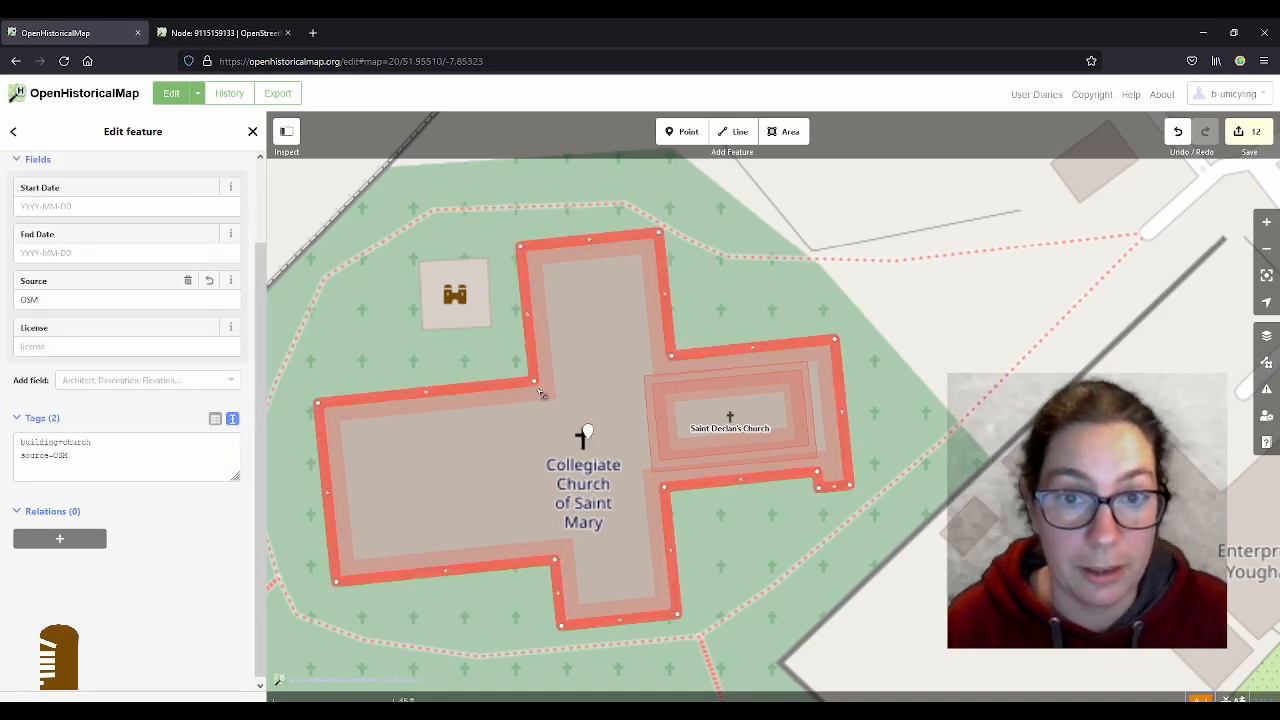
left_click(117, 457)
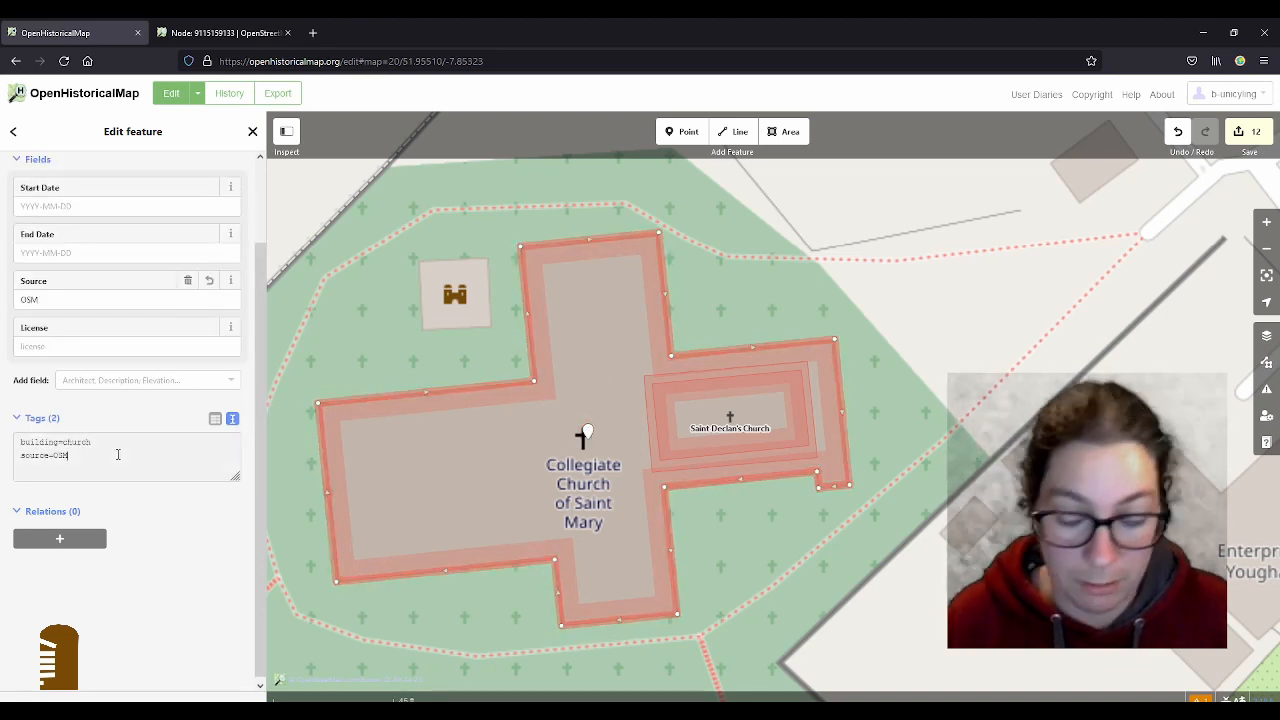
key("Return")
key("ctrl+v")
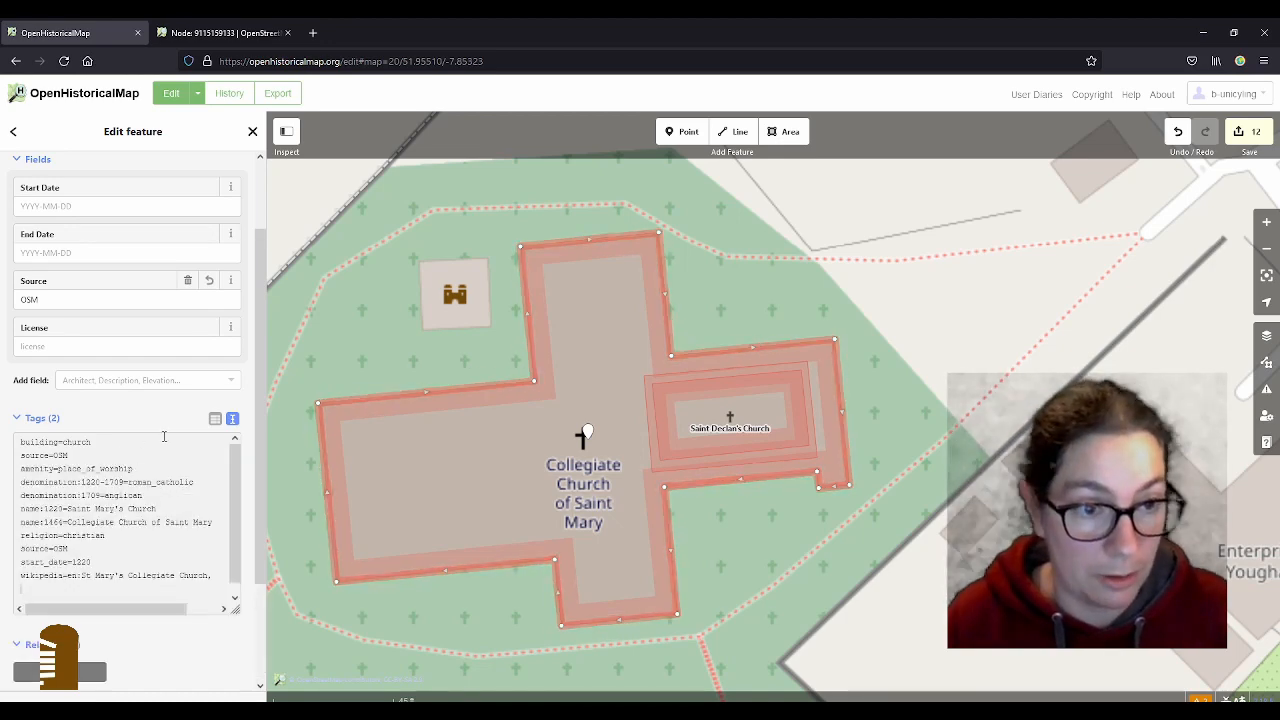
left_click(215, 420)
scroll(215, 425, "down", 5)
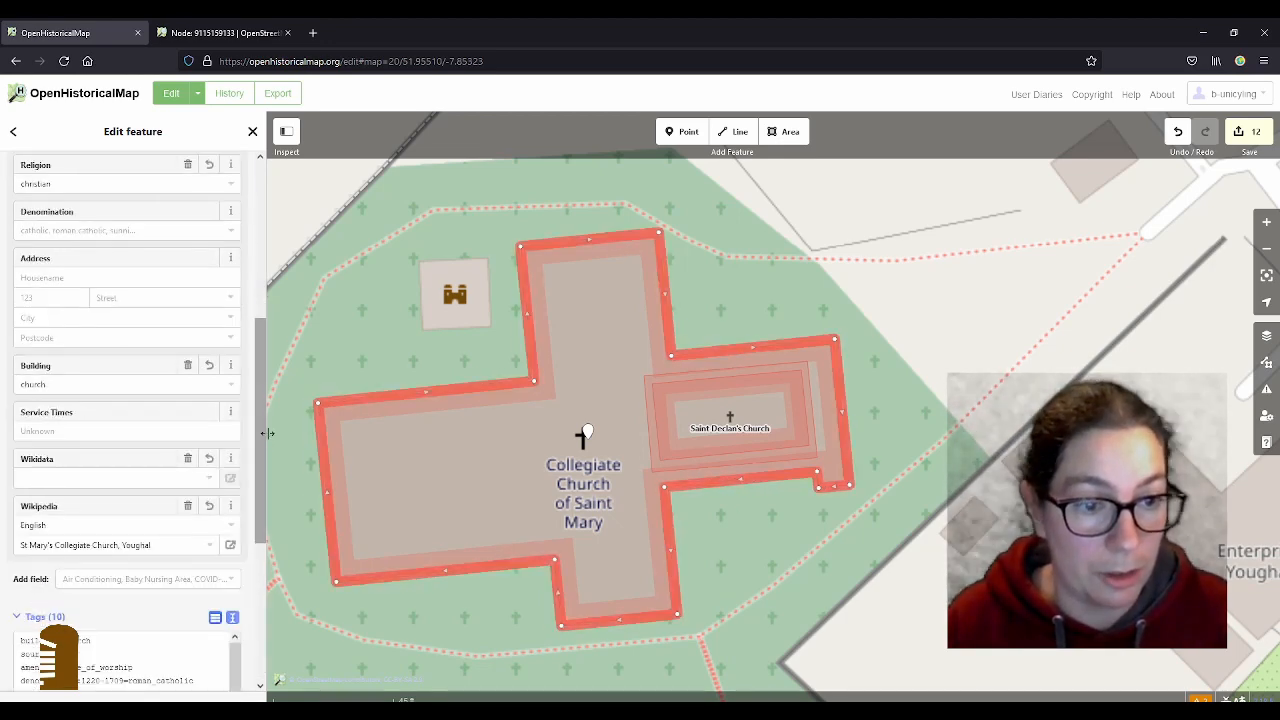
left_click(215, 426)
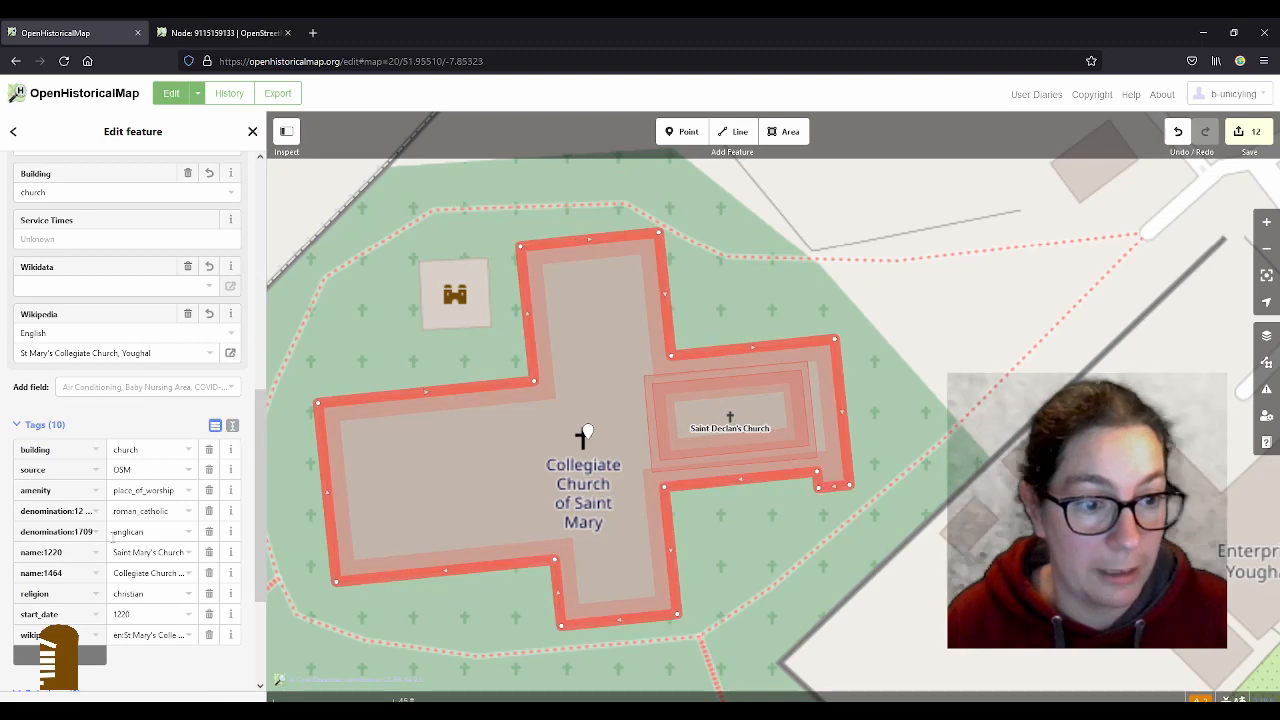
- Delete the untagged point inside the cross-shaped church and reselect the church area
left_click(588, 437)
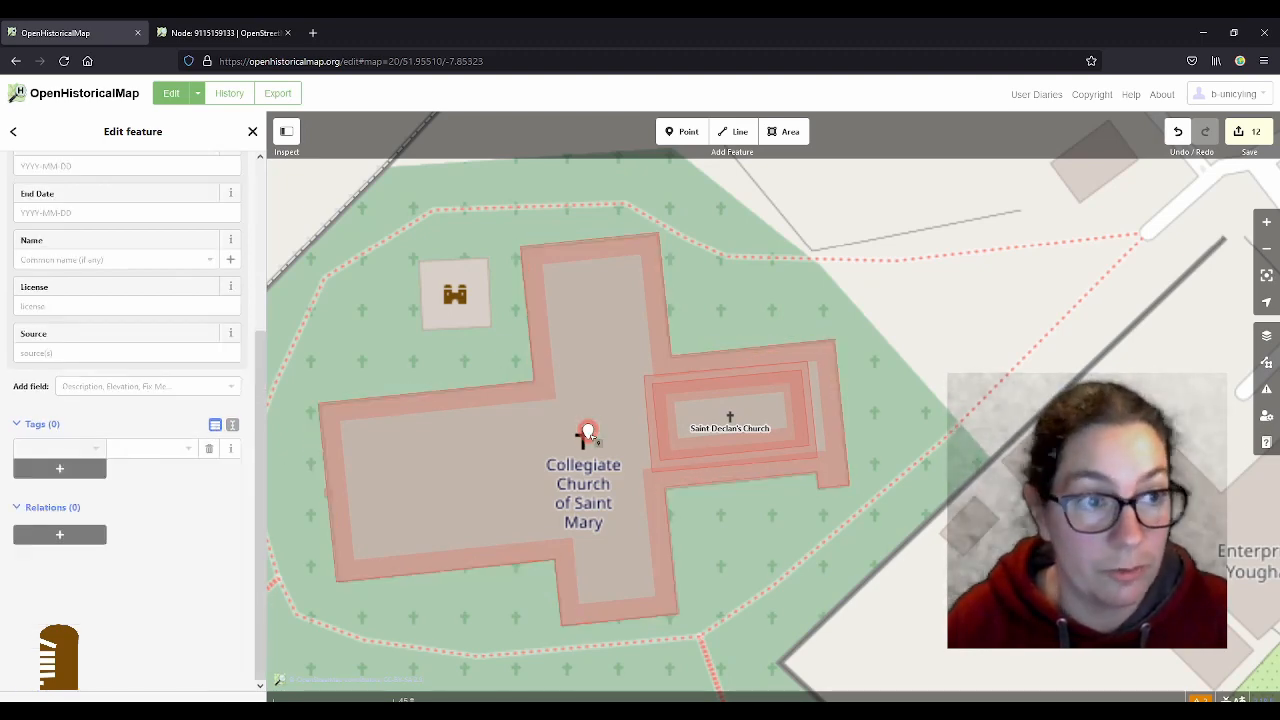
key("Delete")
left_click(474, 402)
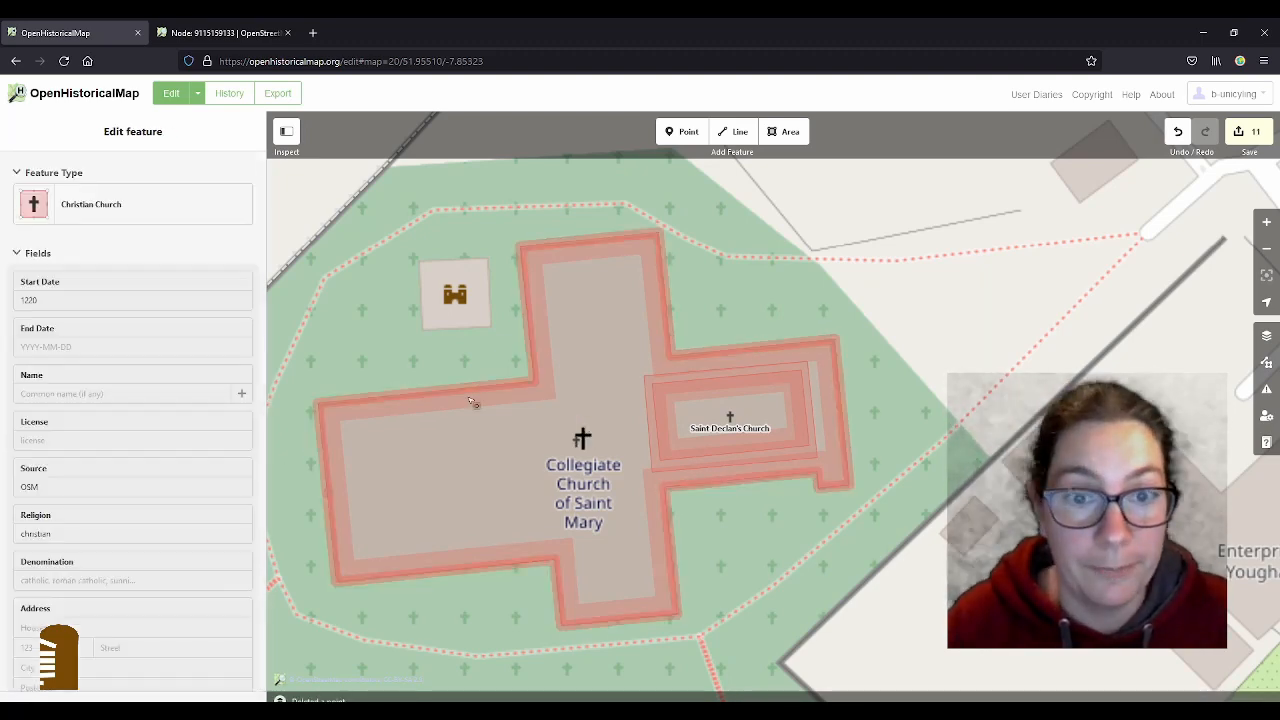
scroll(654, 428, "down", 4)
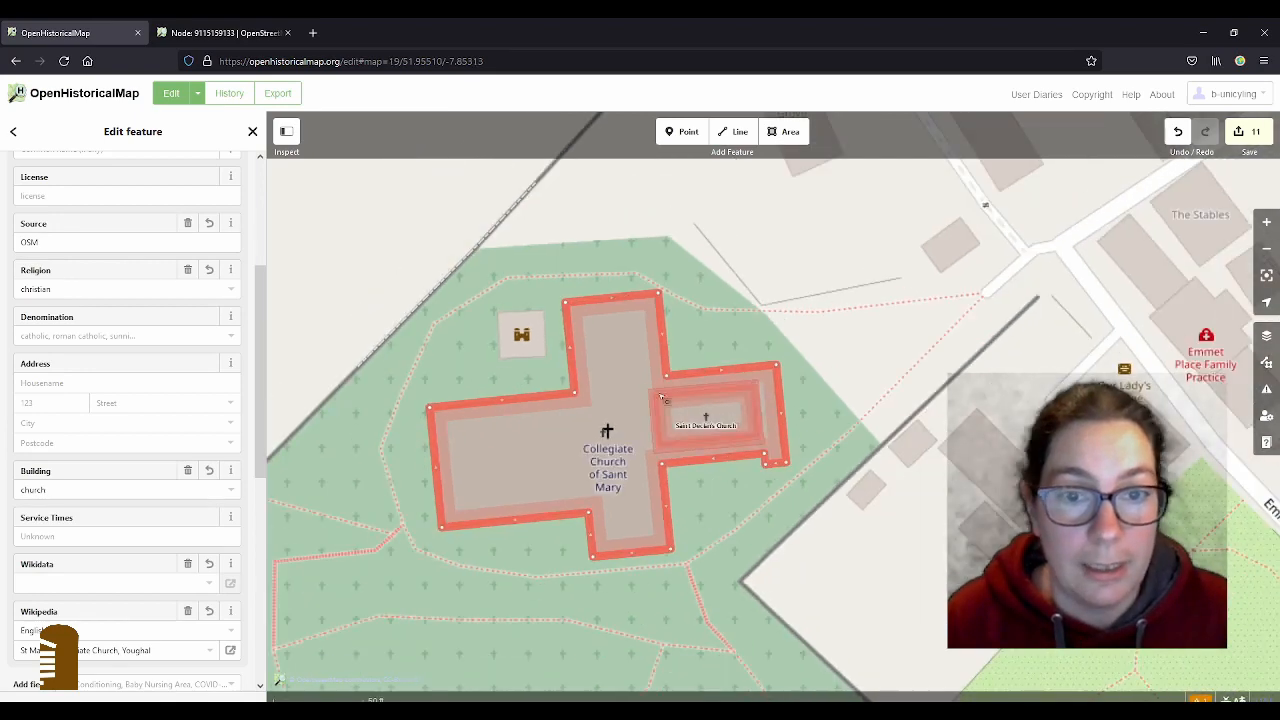
left_click(477, 316)
left_click_drag(477, 316, 514, 325)
scroll(514, 325, "down", 2)
left_click(518, 380)
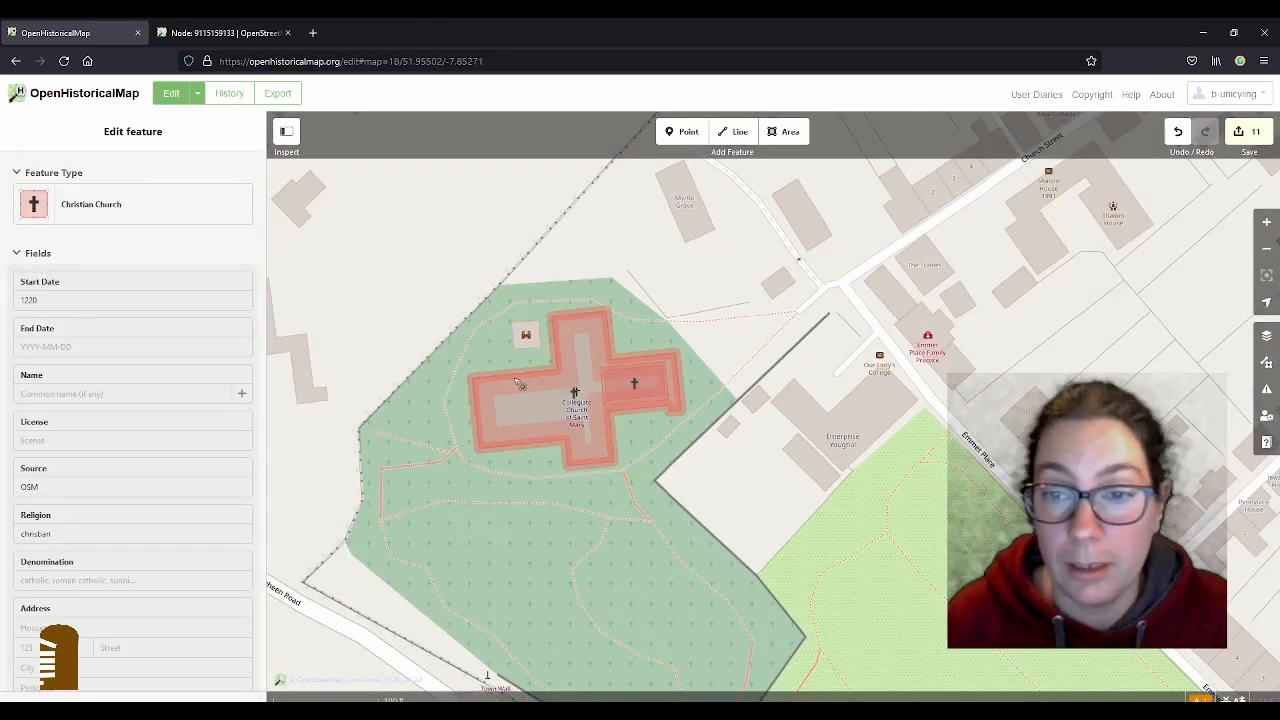
- Switch the map background to the historical GSGS 3906 map over the town centre
scroll(514, 374, "down", 3)
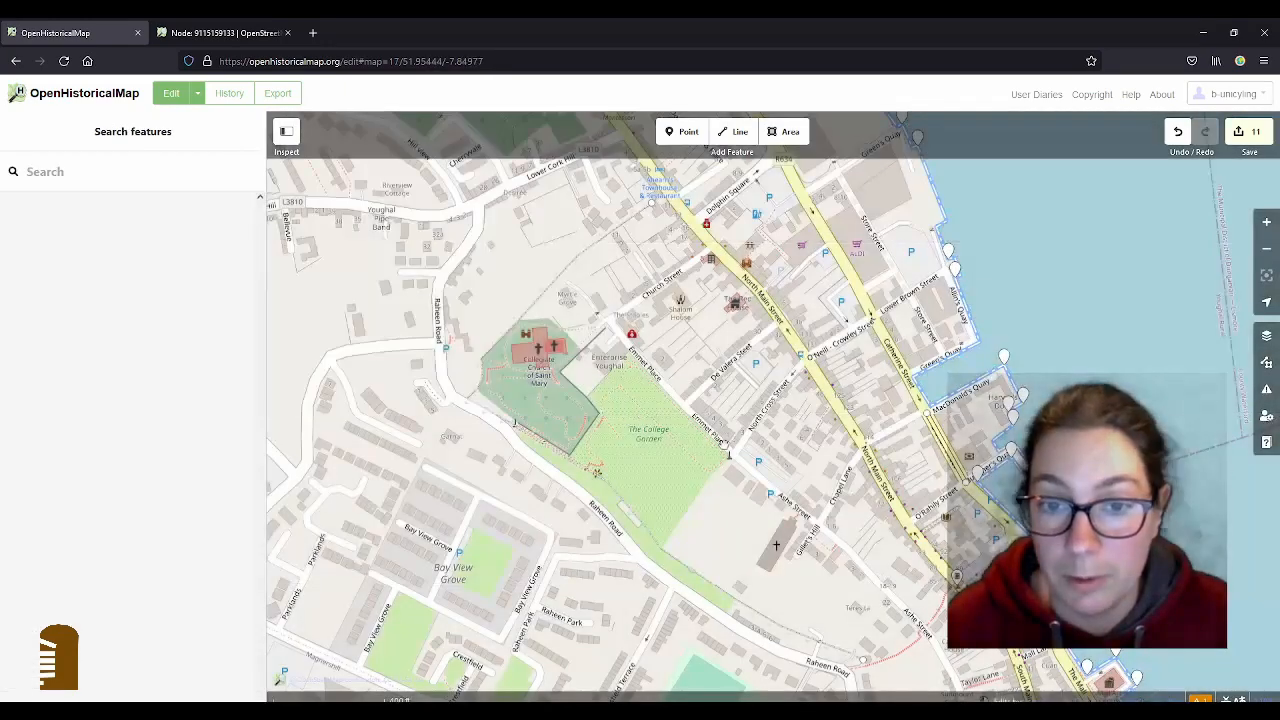
left_click_drag(741, 400, 633, 480)
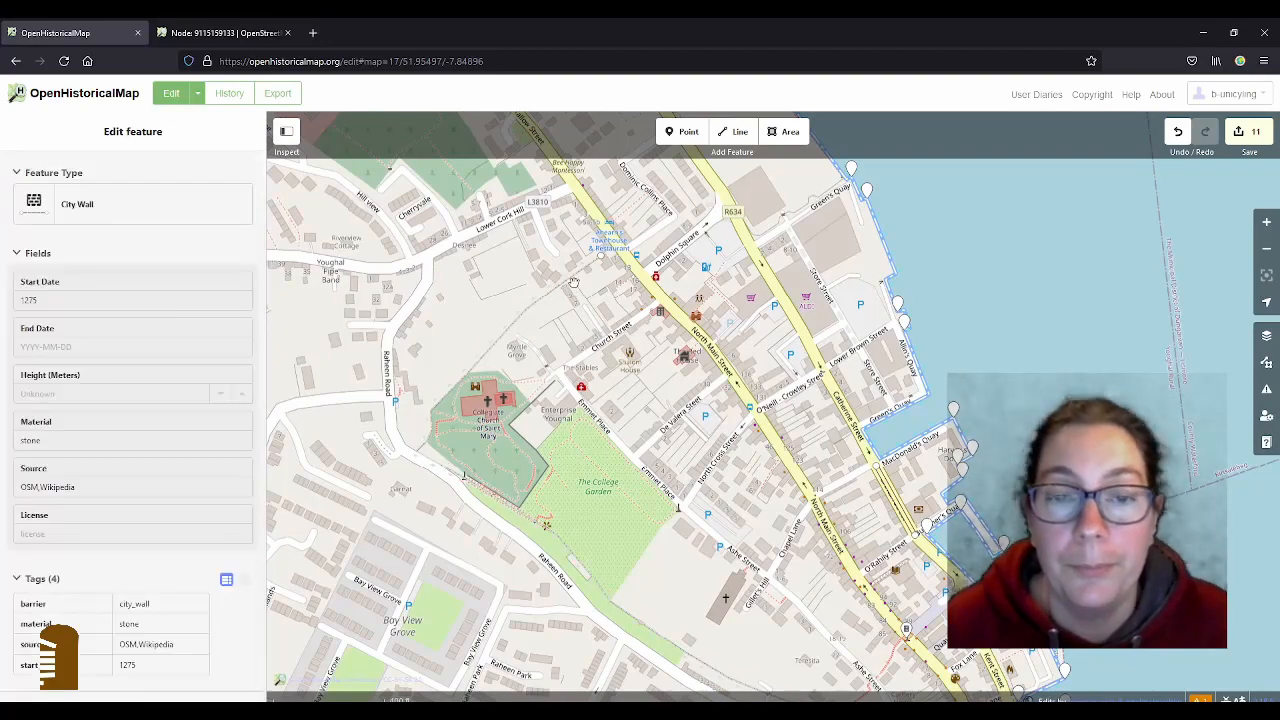
scroll(576, 282, "up", 2)
scroll(592, 280, "up", 2)
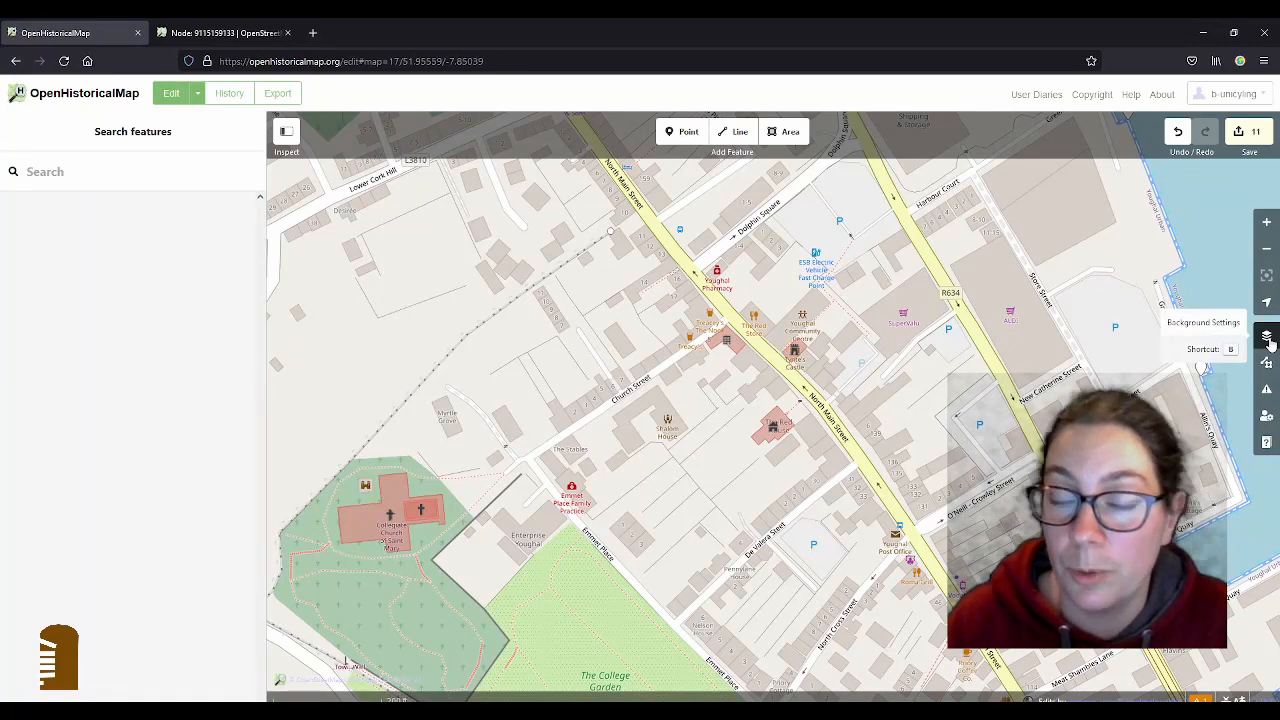
left_click(1269, 340)
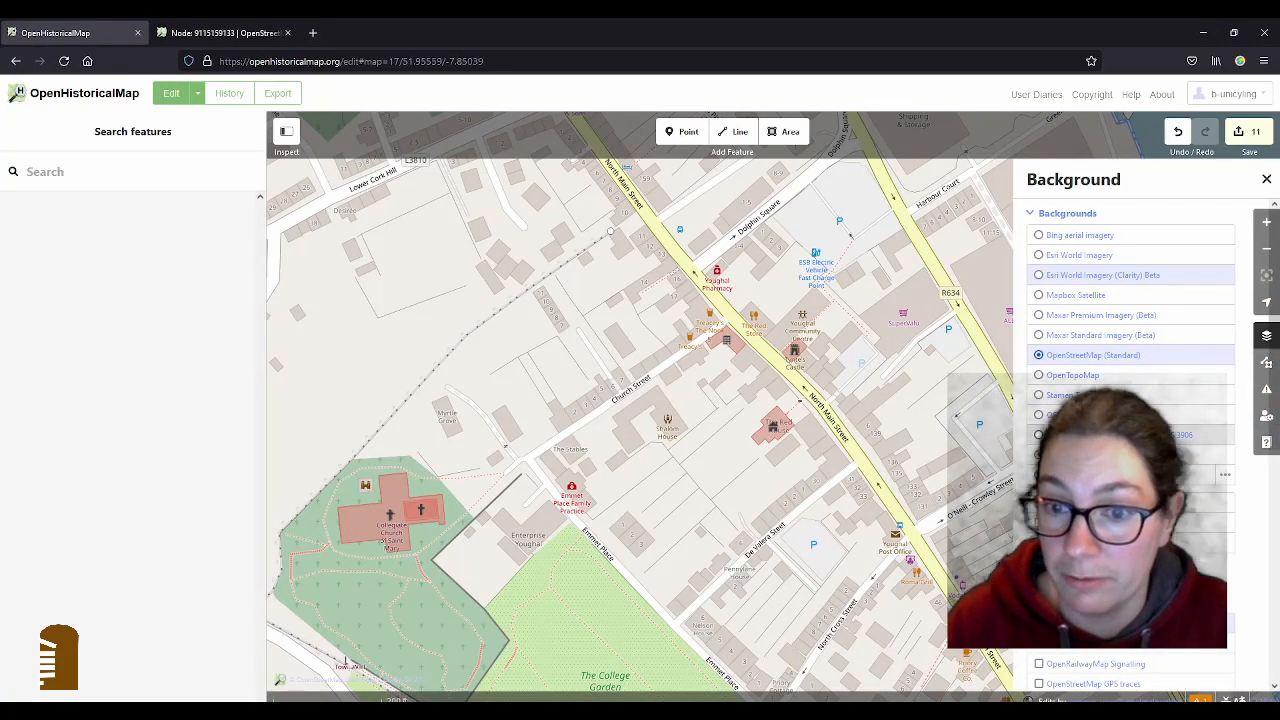
left_click(1060, 434)
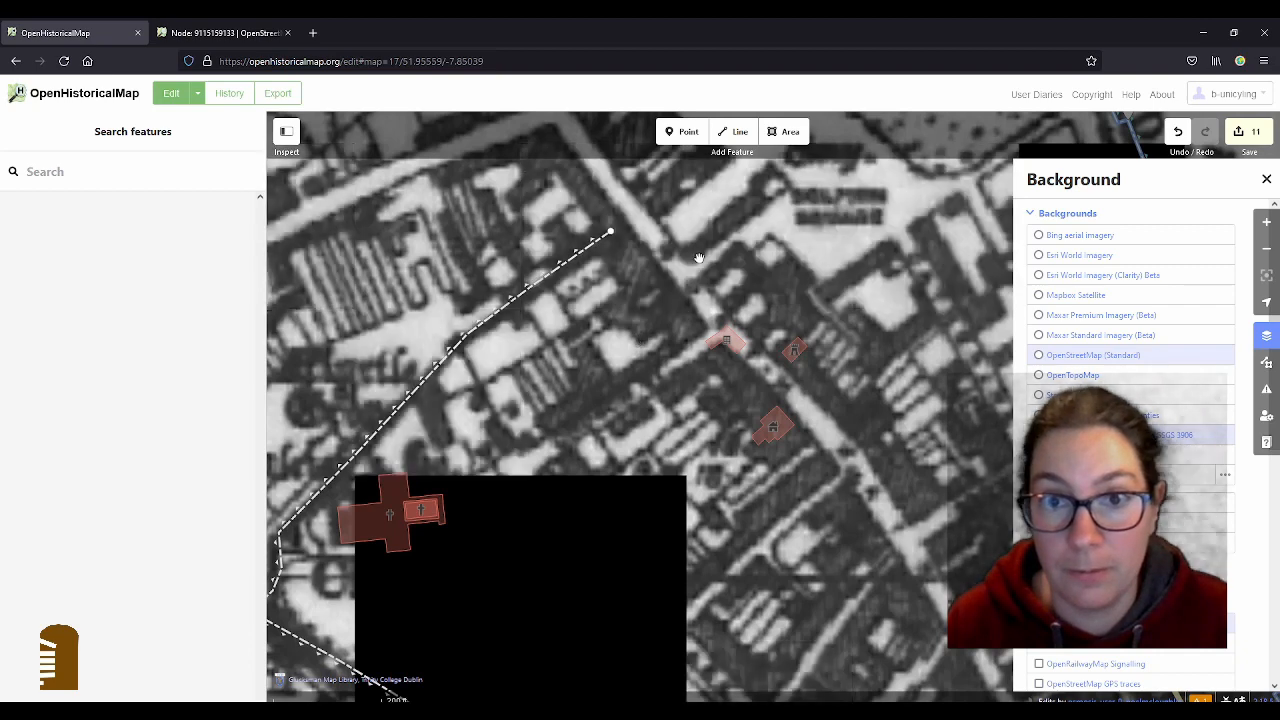
- Examine the historical background map along North Main Street and the waterfront south past the Town Hall for coverage and street layout
left_click_drag(697, 251, 557, 171)
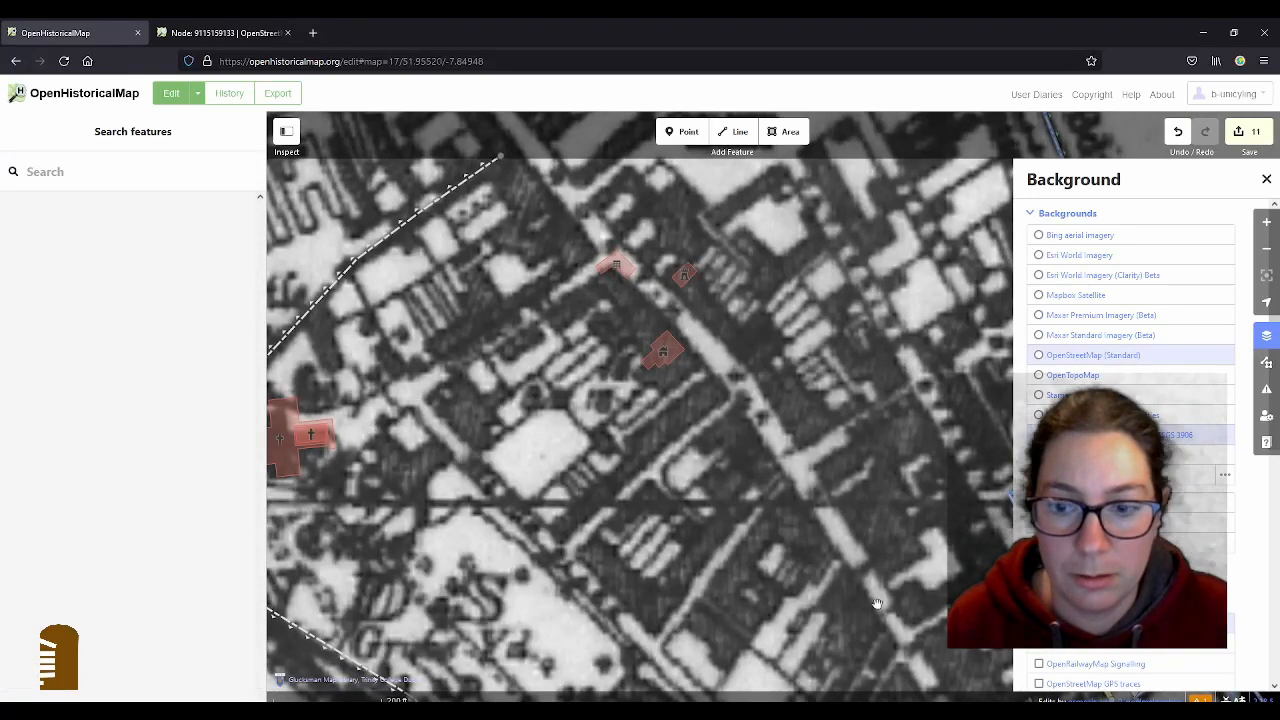
left_click_drag(878, 603, 675, 277)
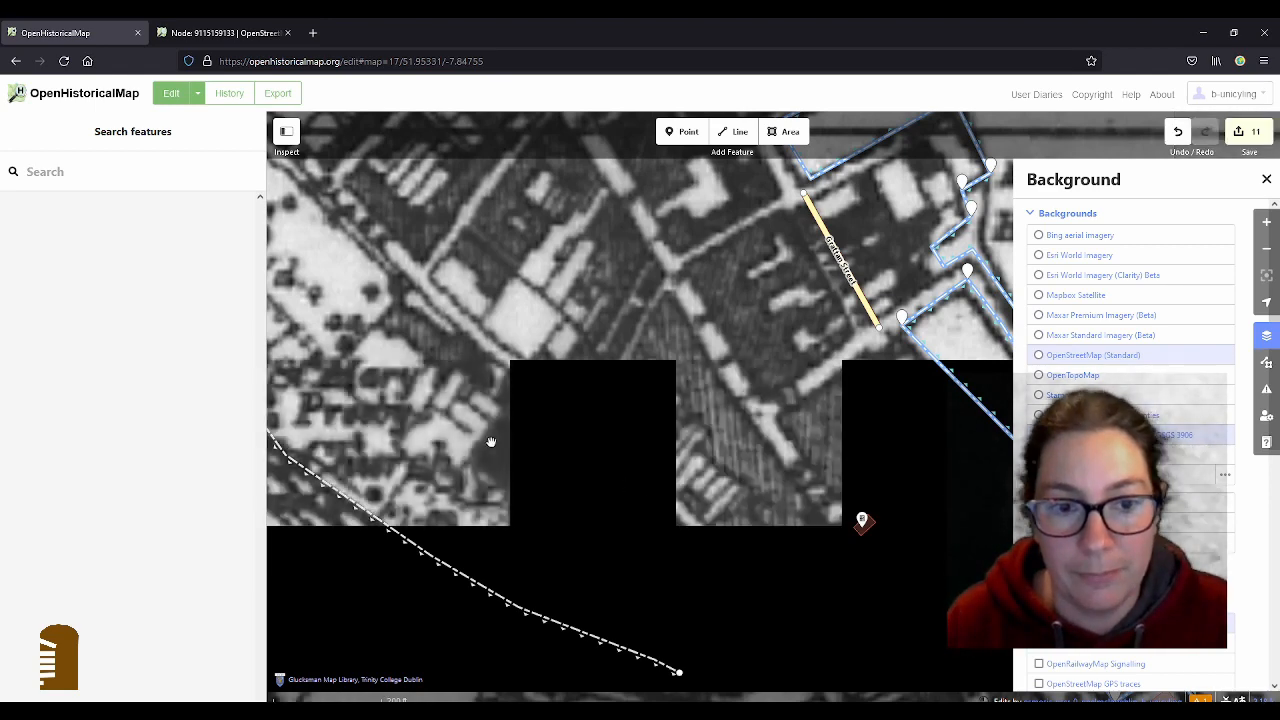
left_click_drag(490, 442, 638, 455)
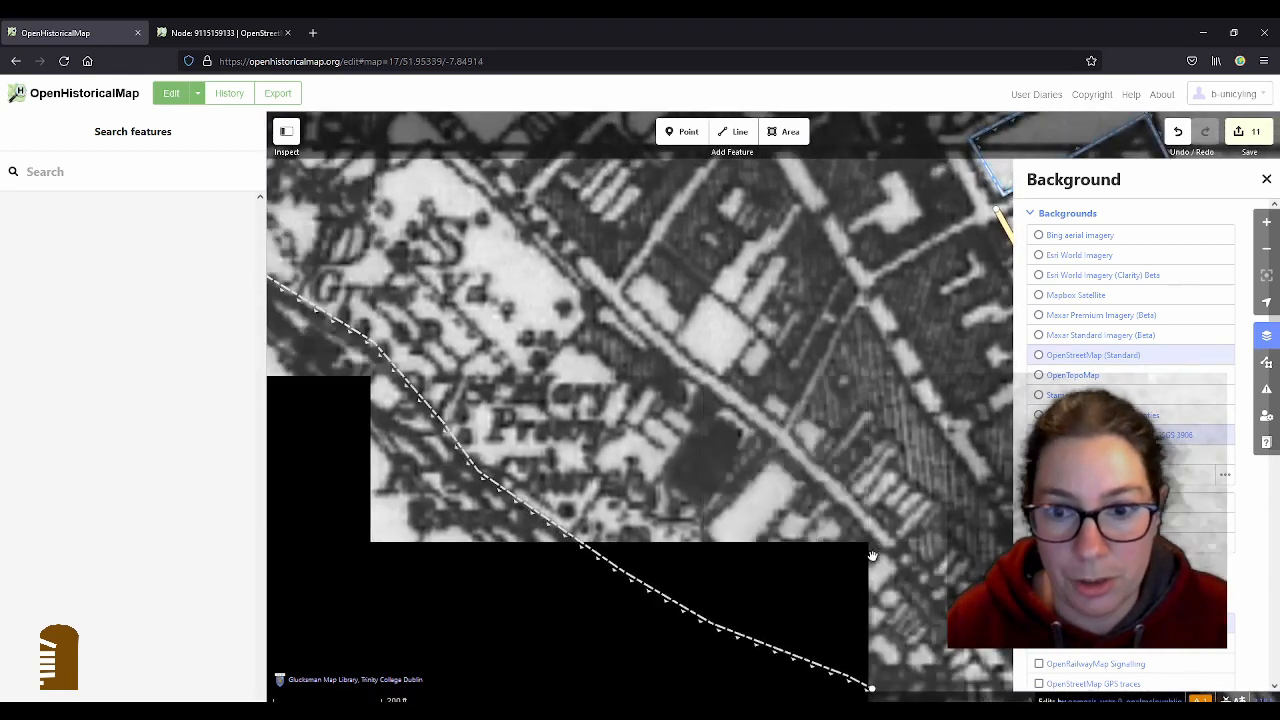
left_click_drag(874, 560, 517, 430)
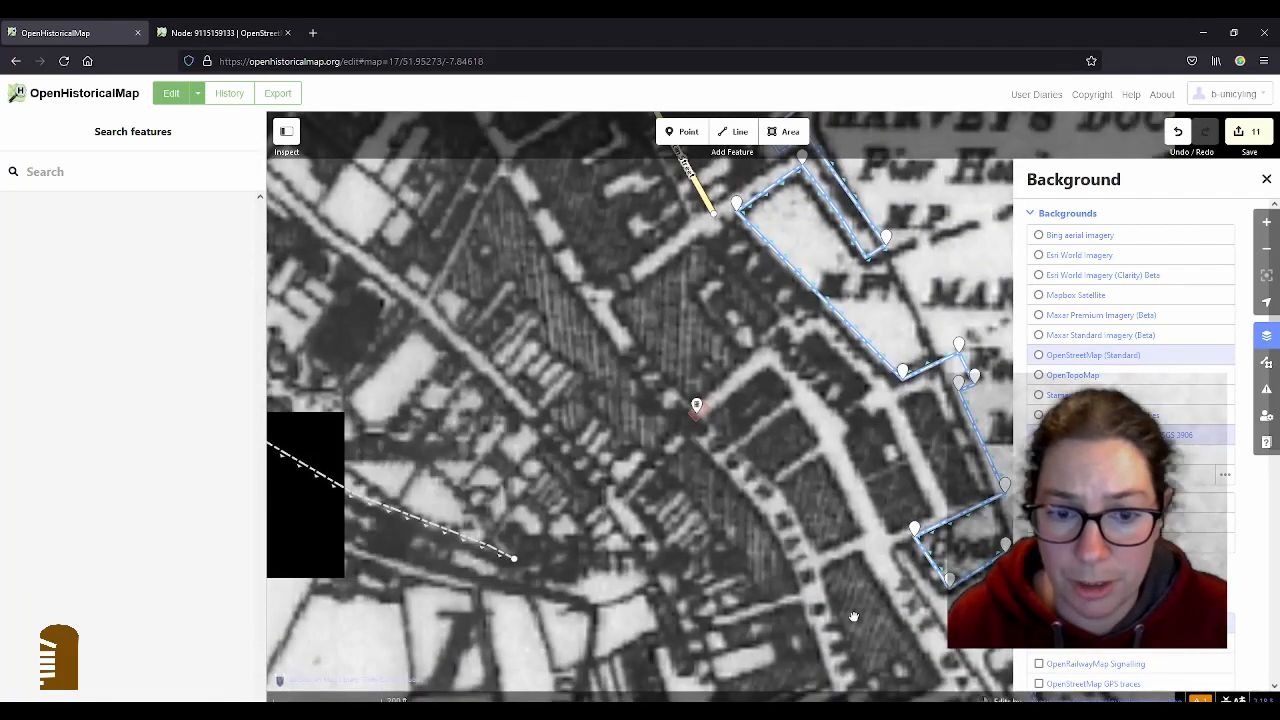
left_click_drag(851, 567, 601, 413)
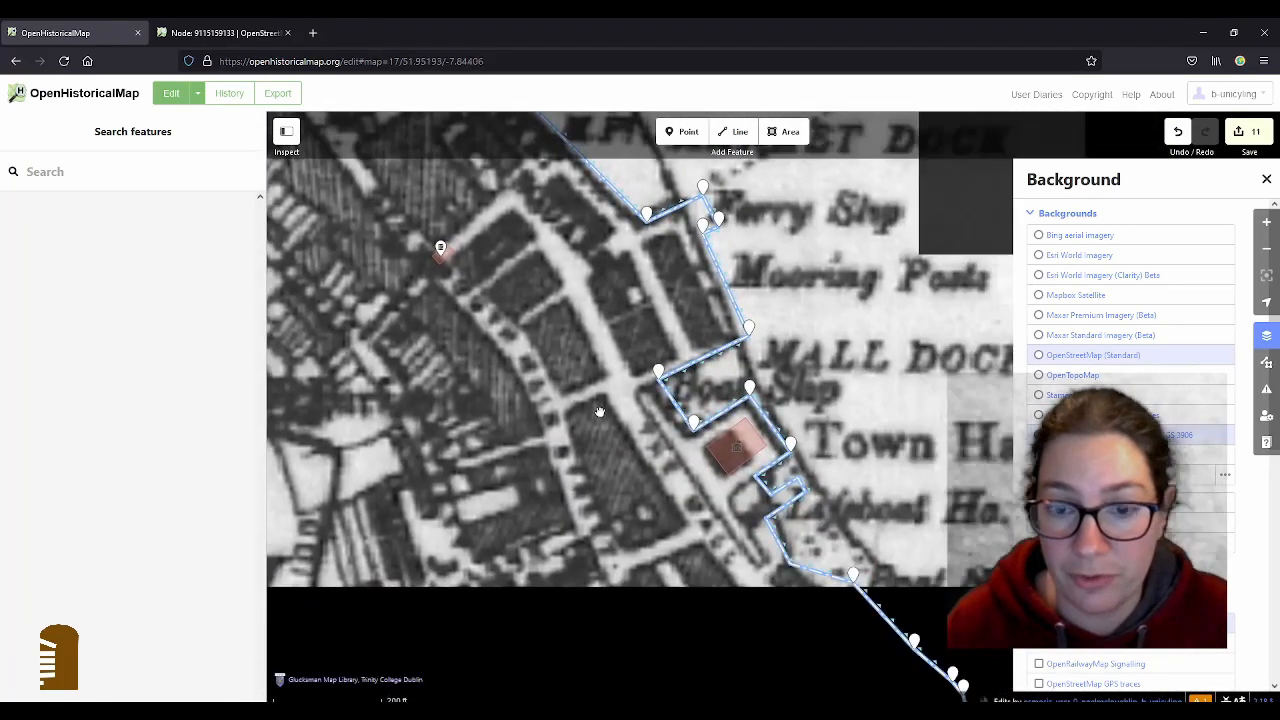
left_click_drag(737, 583, 567, 403)
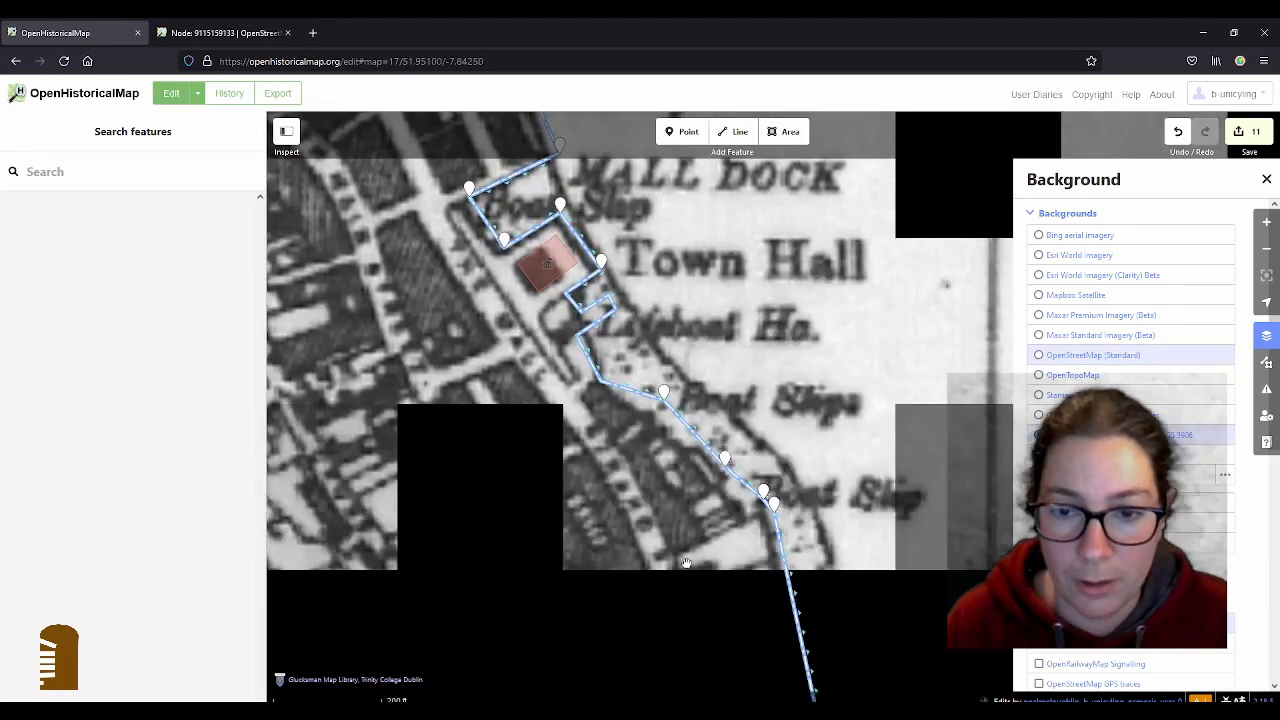
left_click_drag(484, 497, 661, 453)
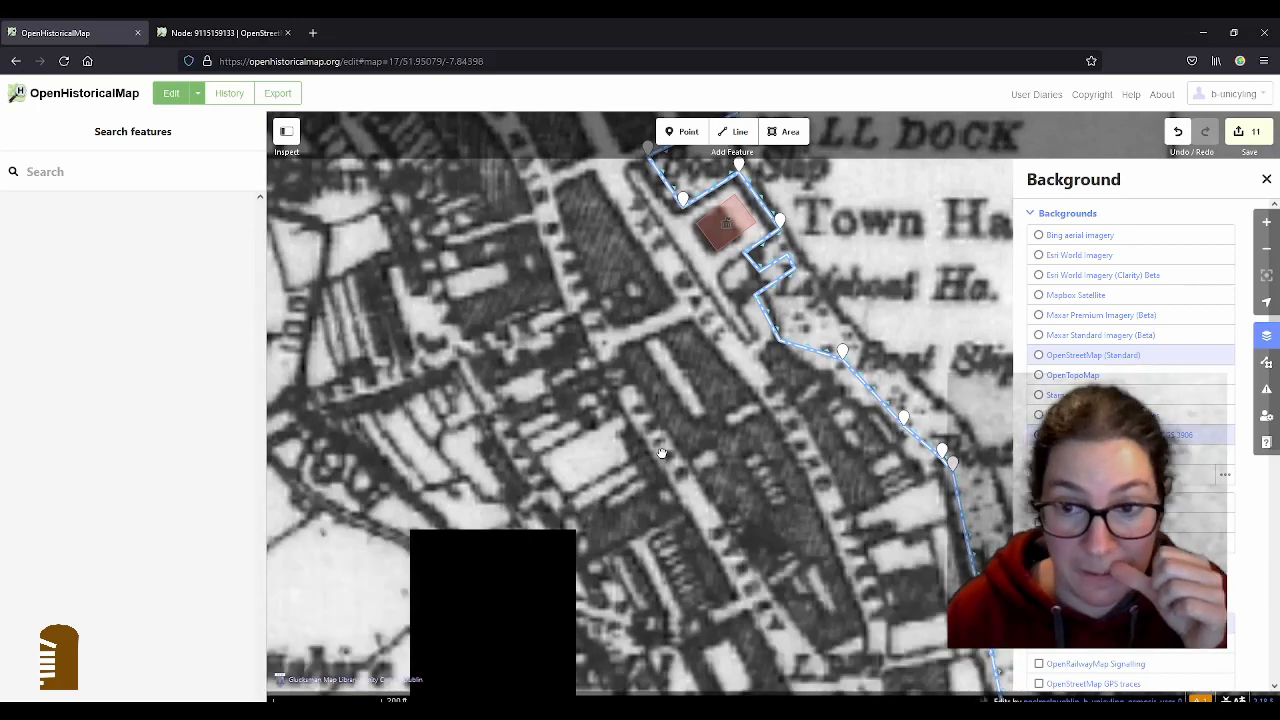
- Switch the map background to Esri World Imagery (Clarity) Beta over the Youghal waterfront and clear the feature selection
left_click_drag(781, 617, 726, 390)
scroll(726, 390, "down", 3)
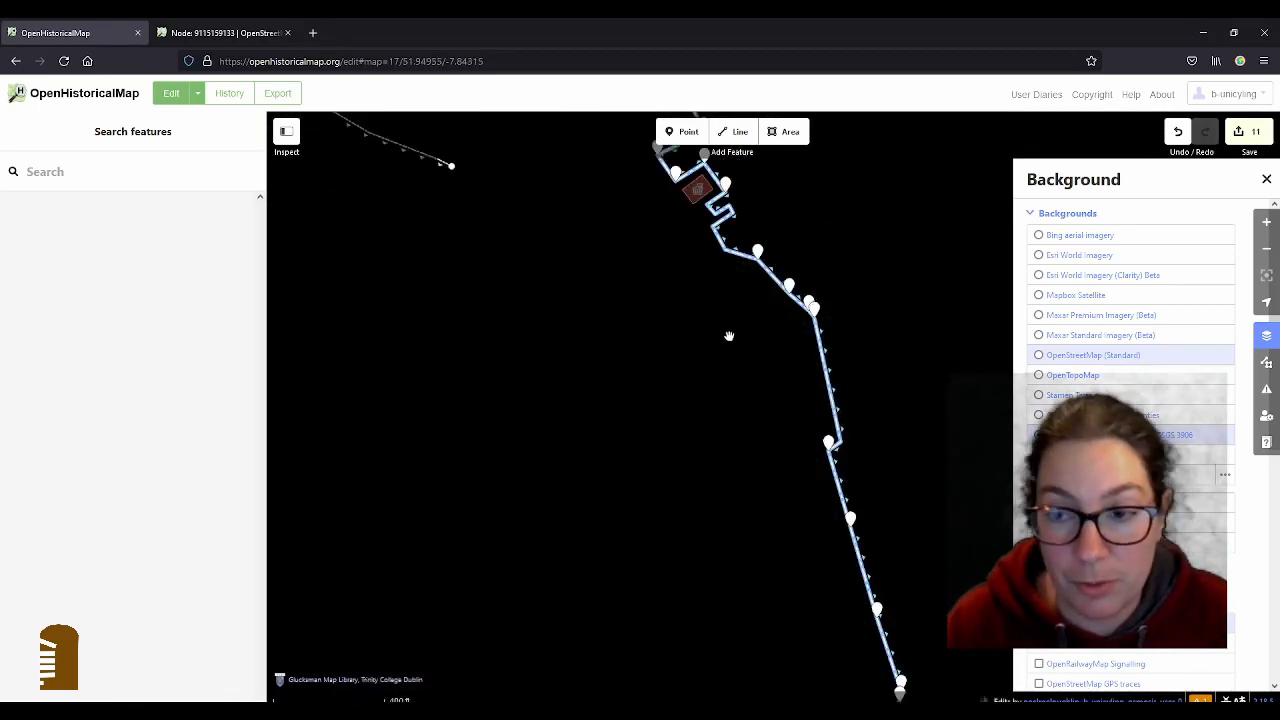
left_click_drag(700, 349, 676, 521)
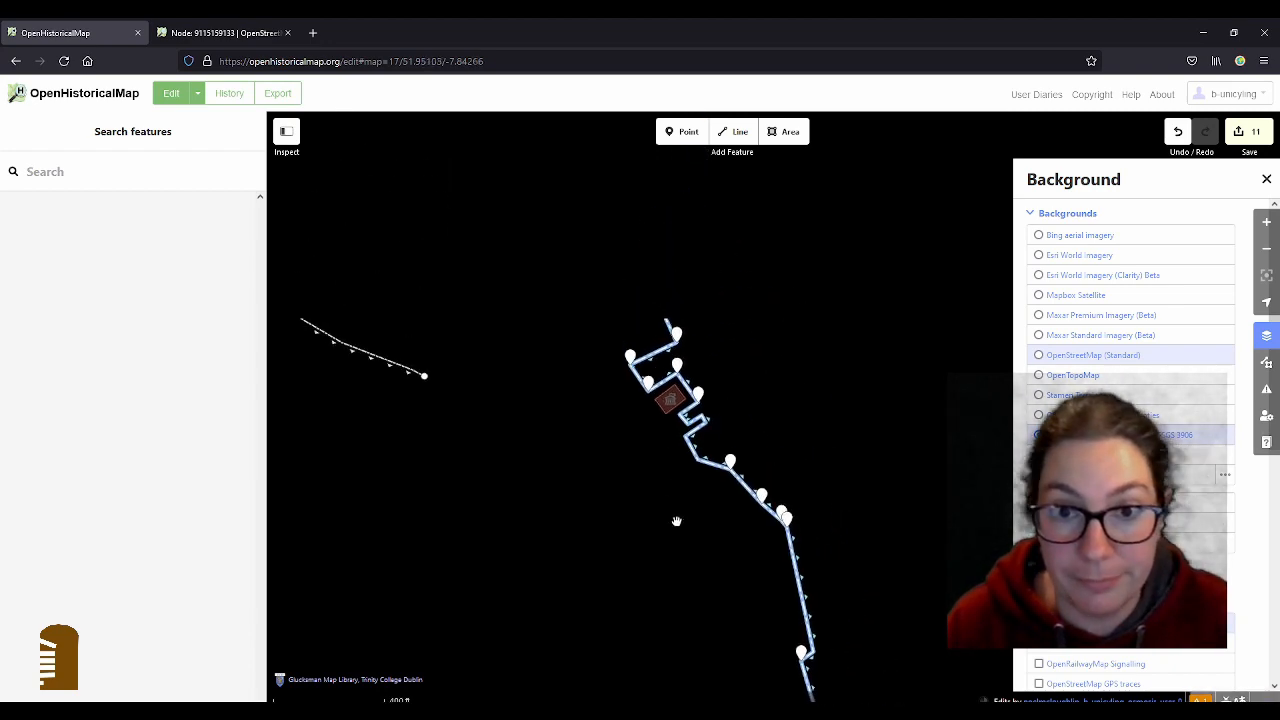
scroll(645, 398, "up", 2)
left_click(650, 384)
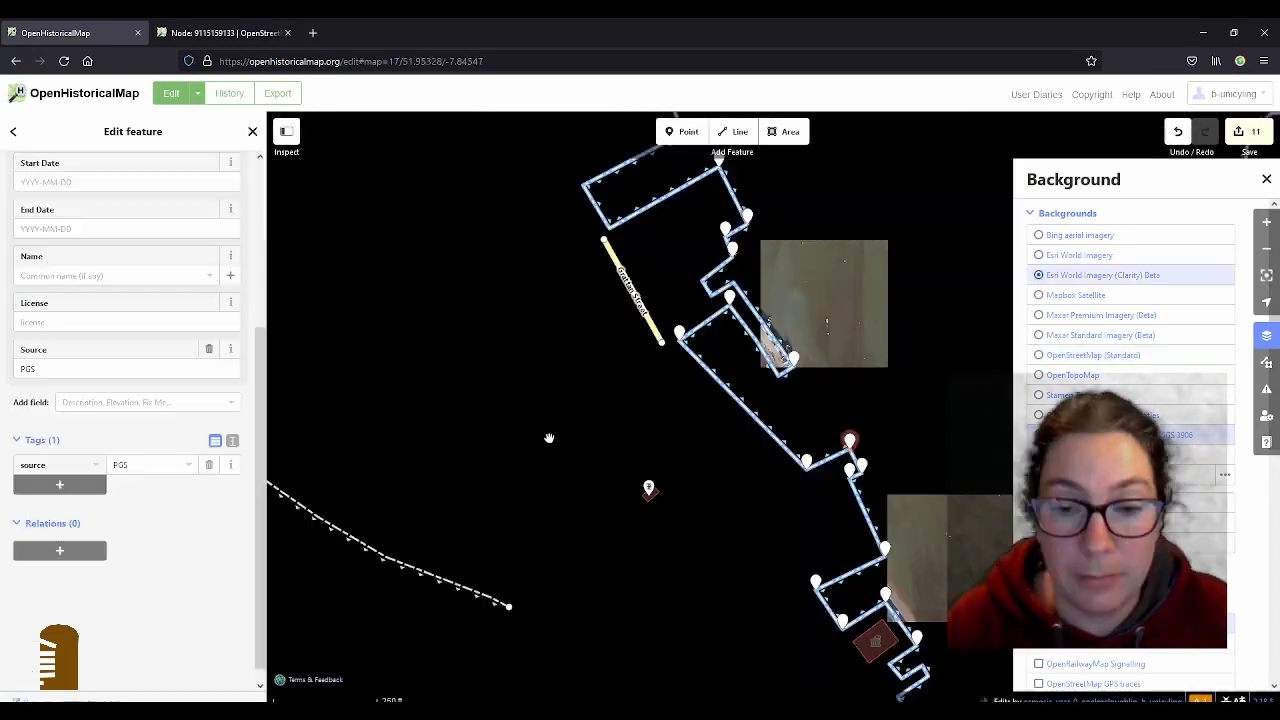
left_click(549, 438)
- Open the upload form for the pending edits and set the changeset comment to "added buildings, street"
left_click(1249, 131)
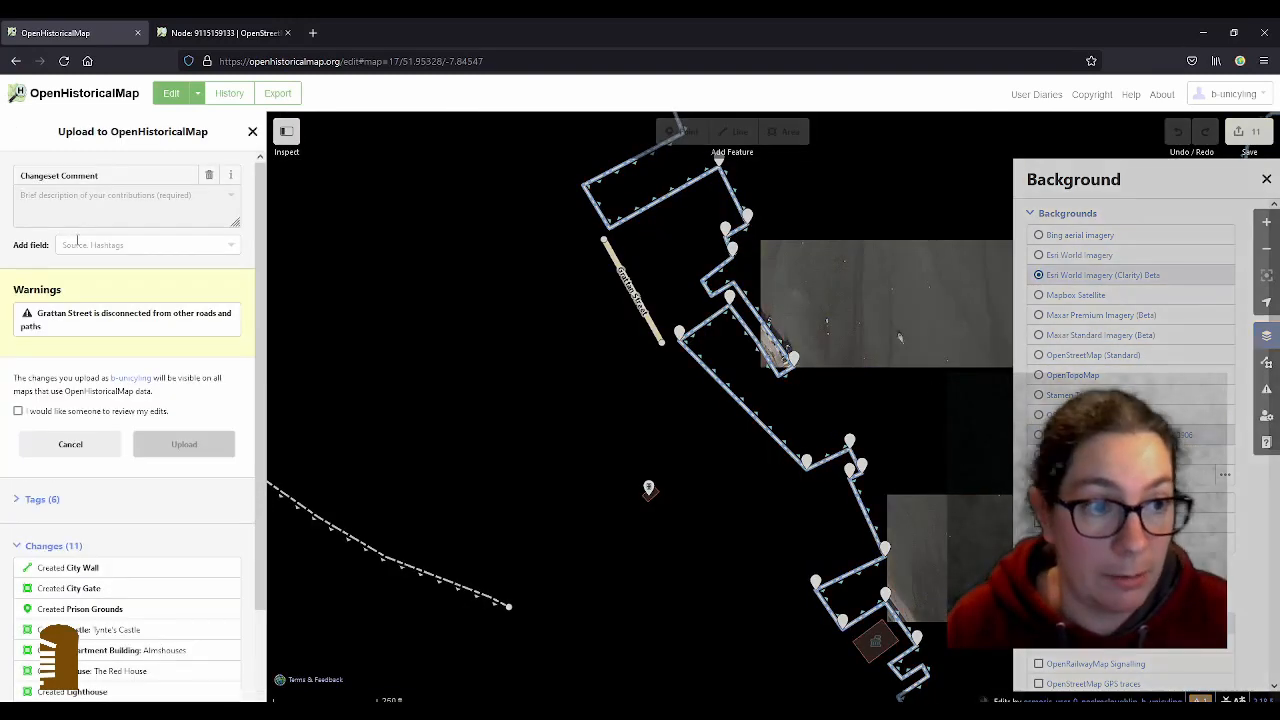
type("added ")
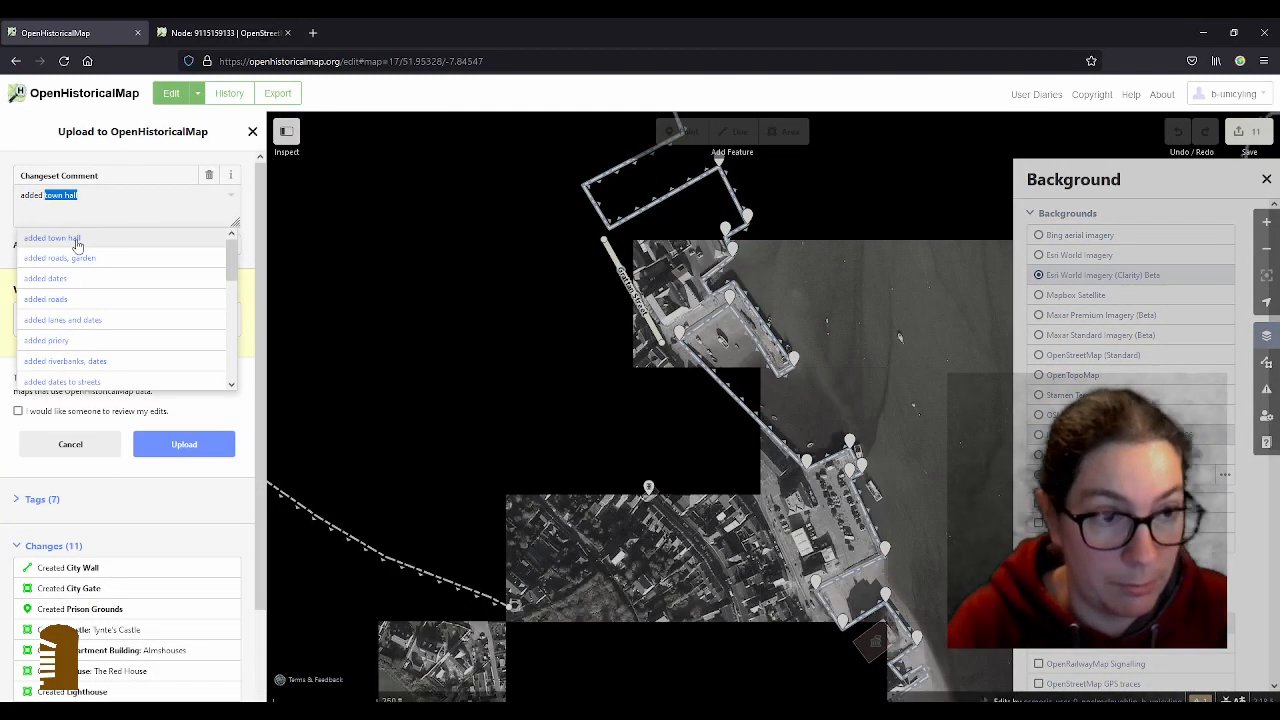
type("buildings")
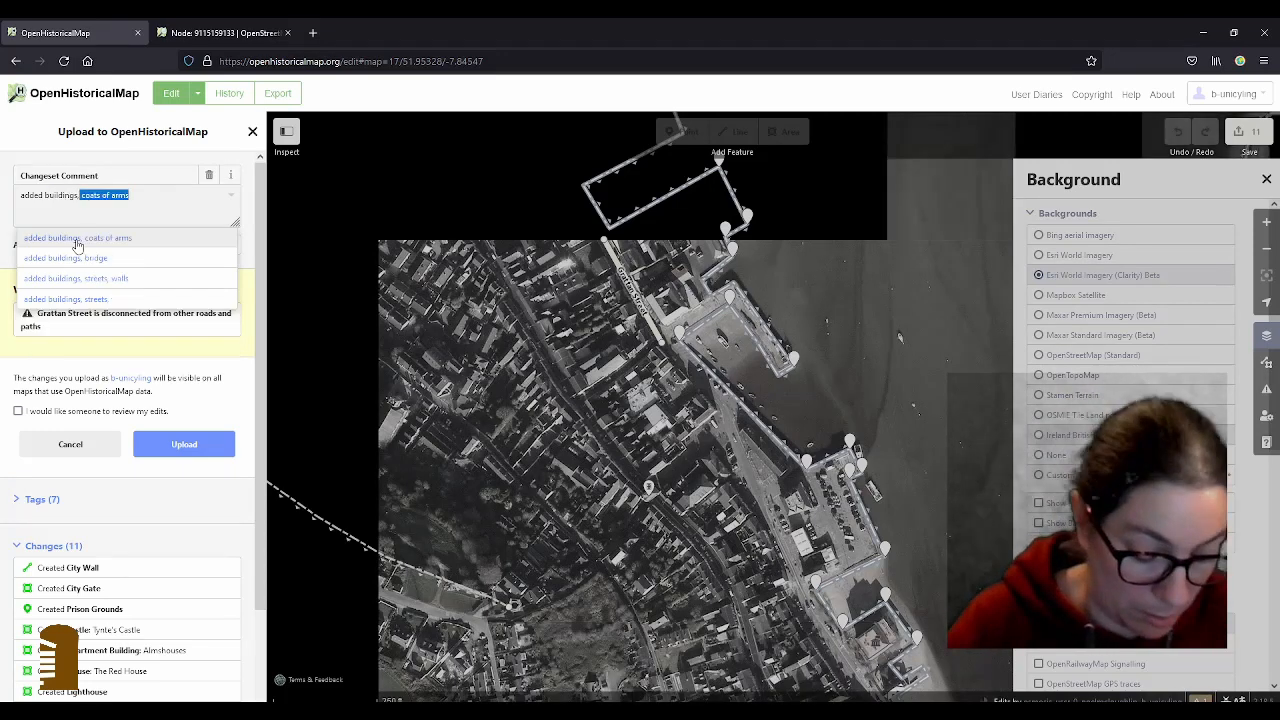
type(", street")
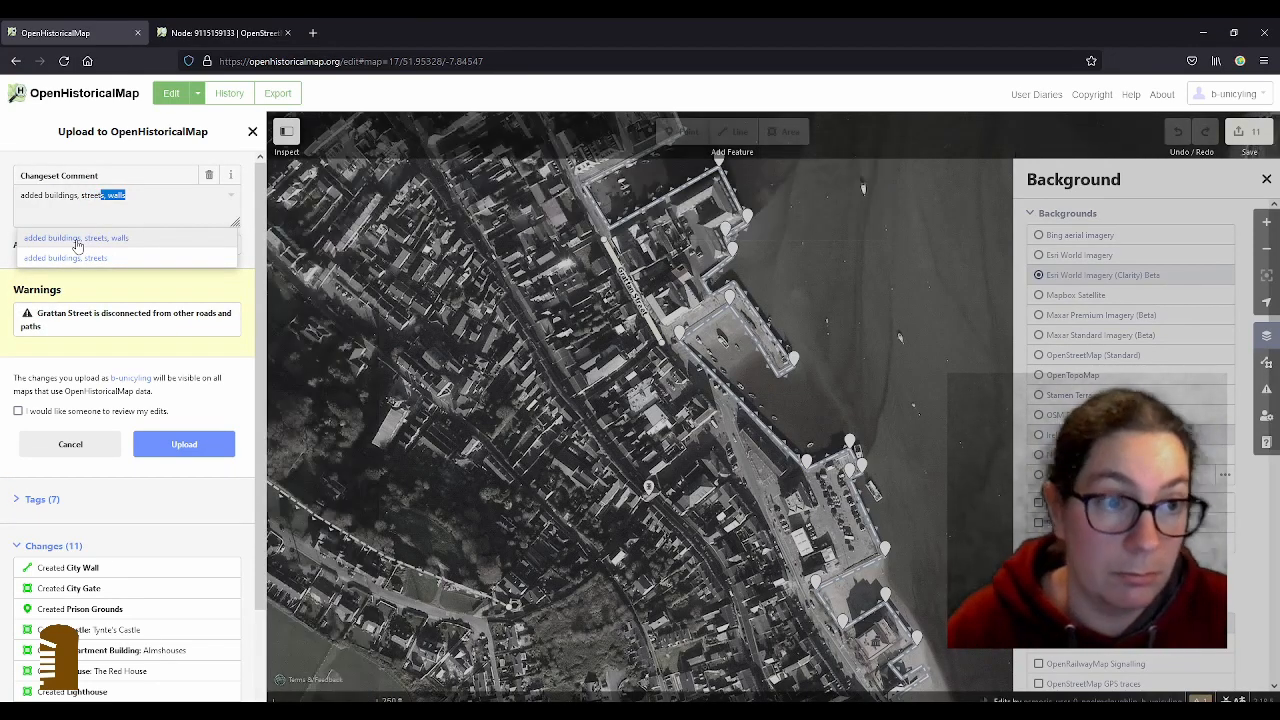
key("BackSpace")
left_click(8, 215)
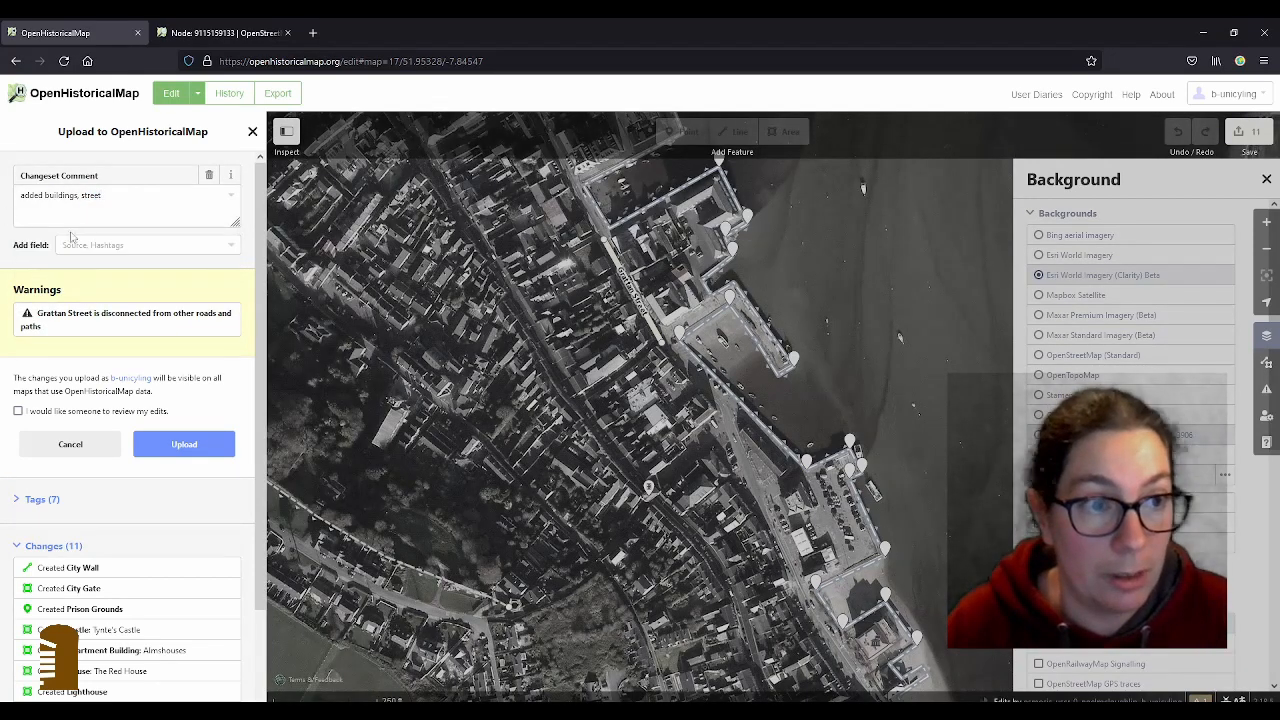
- Enter OSM,Wikipedia,plaques in the changeset's additional-field entry and upload the edits
left_click(98, 247)
type("OSM,")
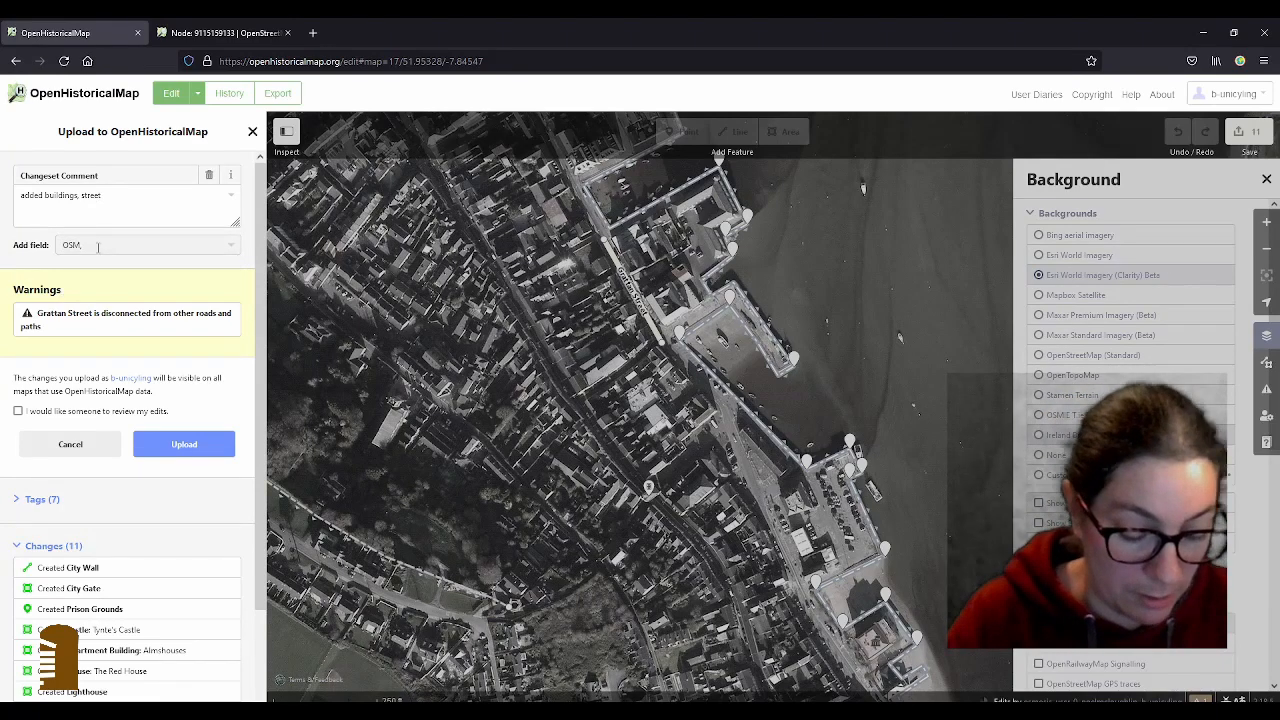
type("Wikipedia,pl")
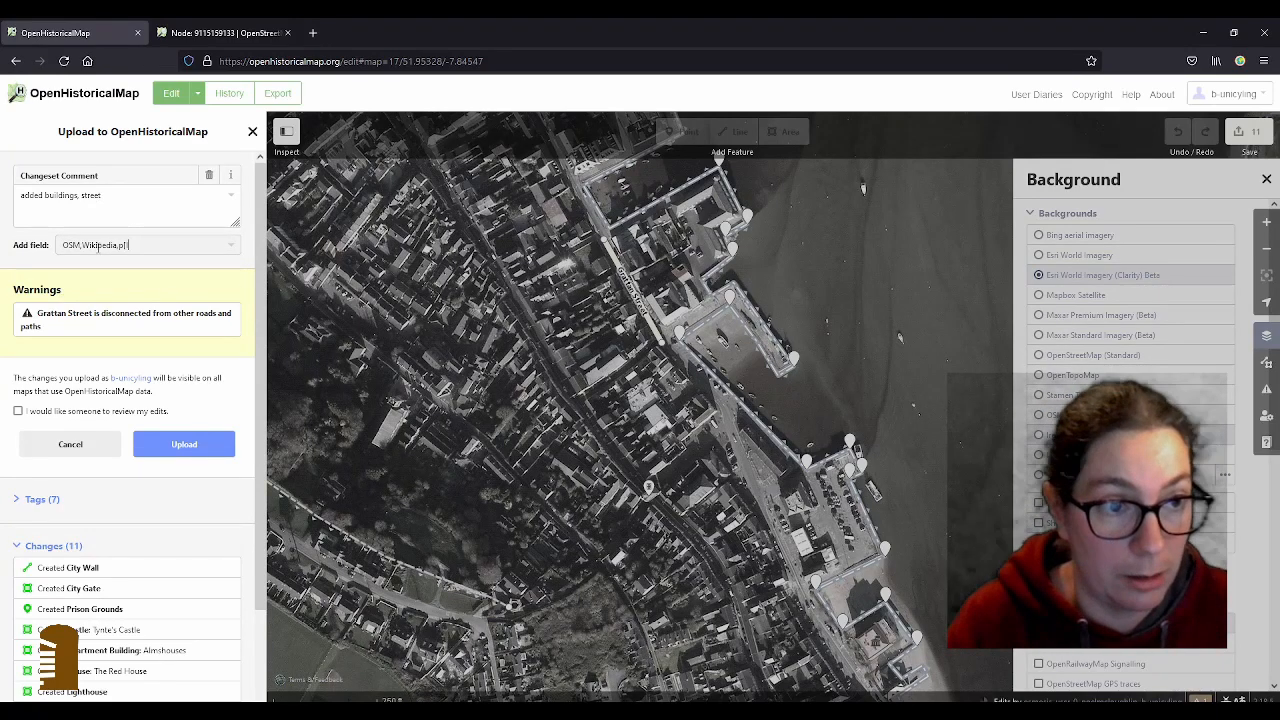
type("ac")
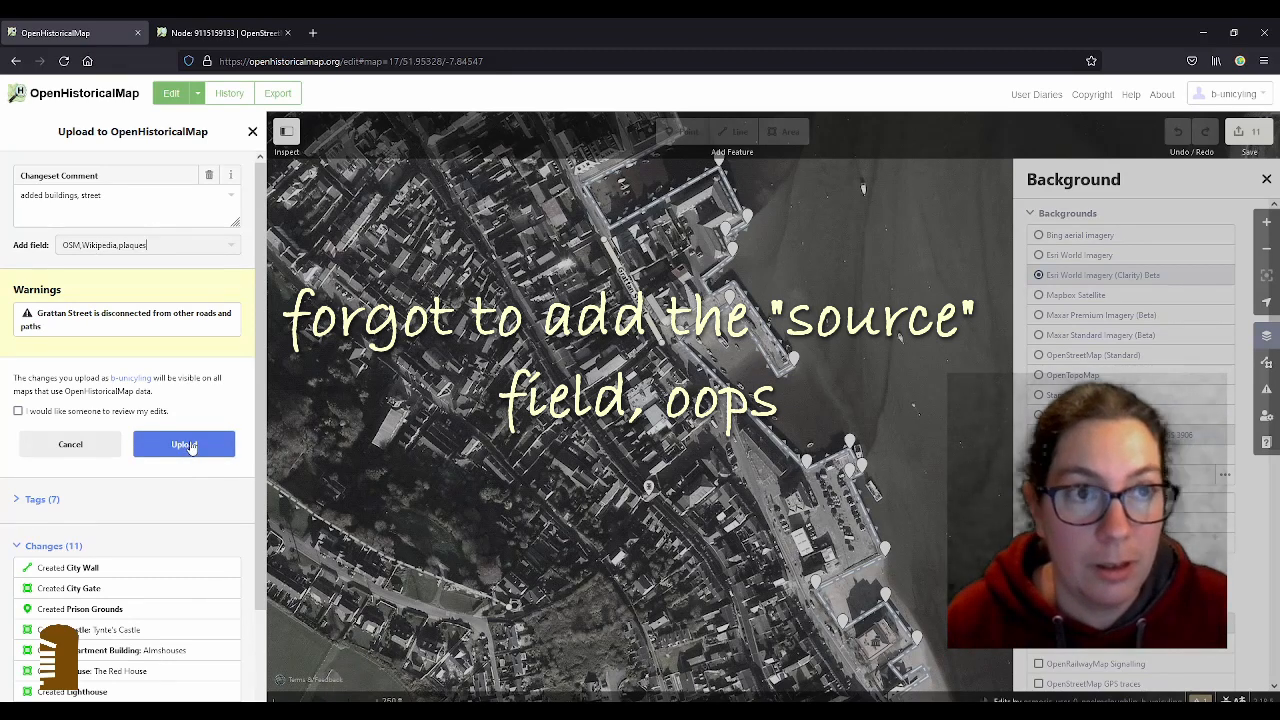
left_click(192, 447)
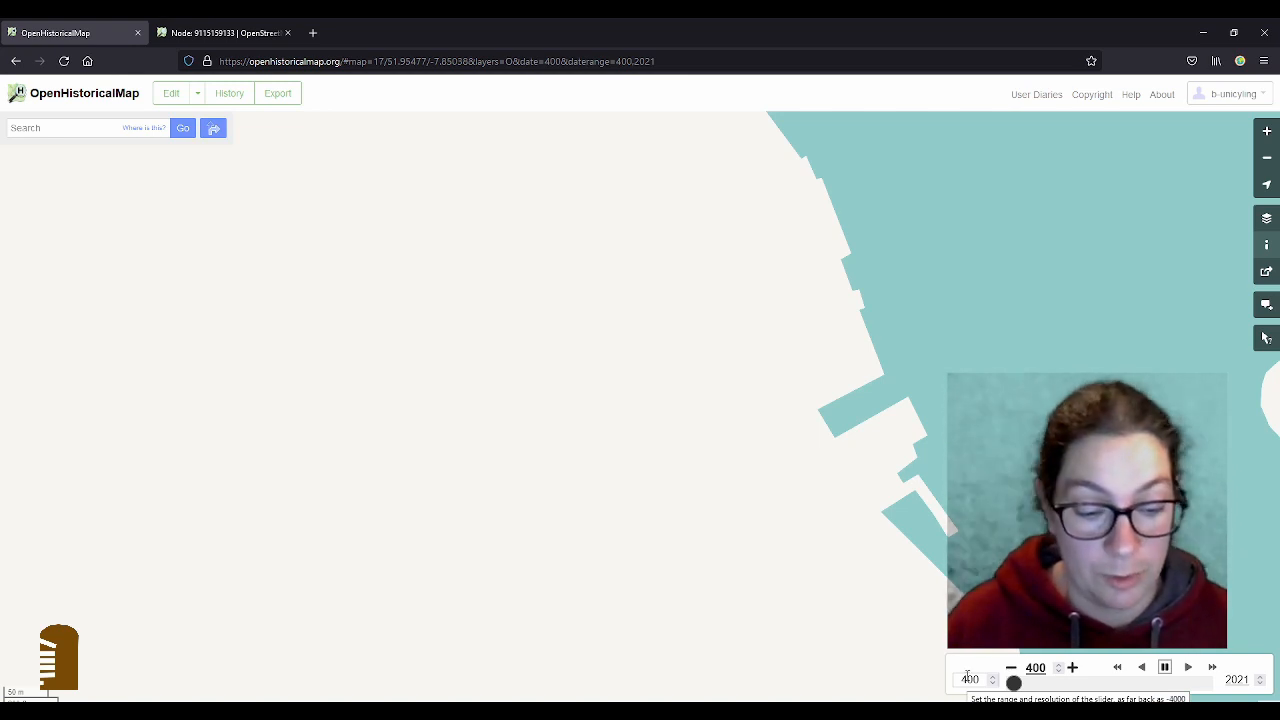
- Set the timeline's end year to 1900 and start automatic playback from 400 at the faster rate
double_click(1238, 679)
type("1900")
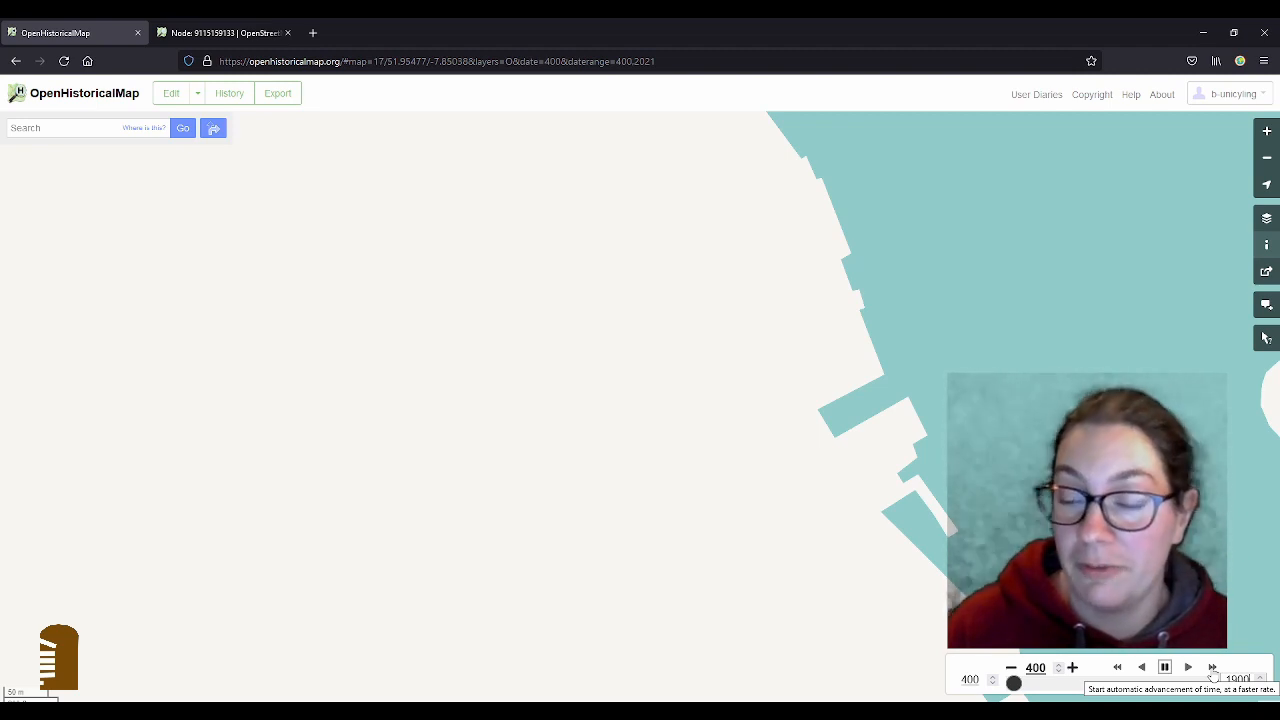
left_click(1213, 670)
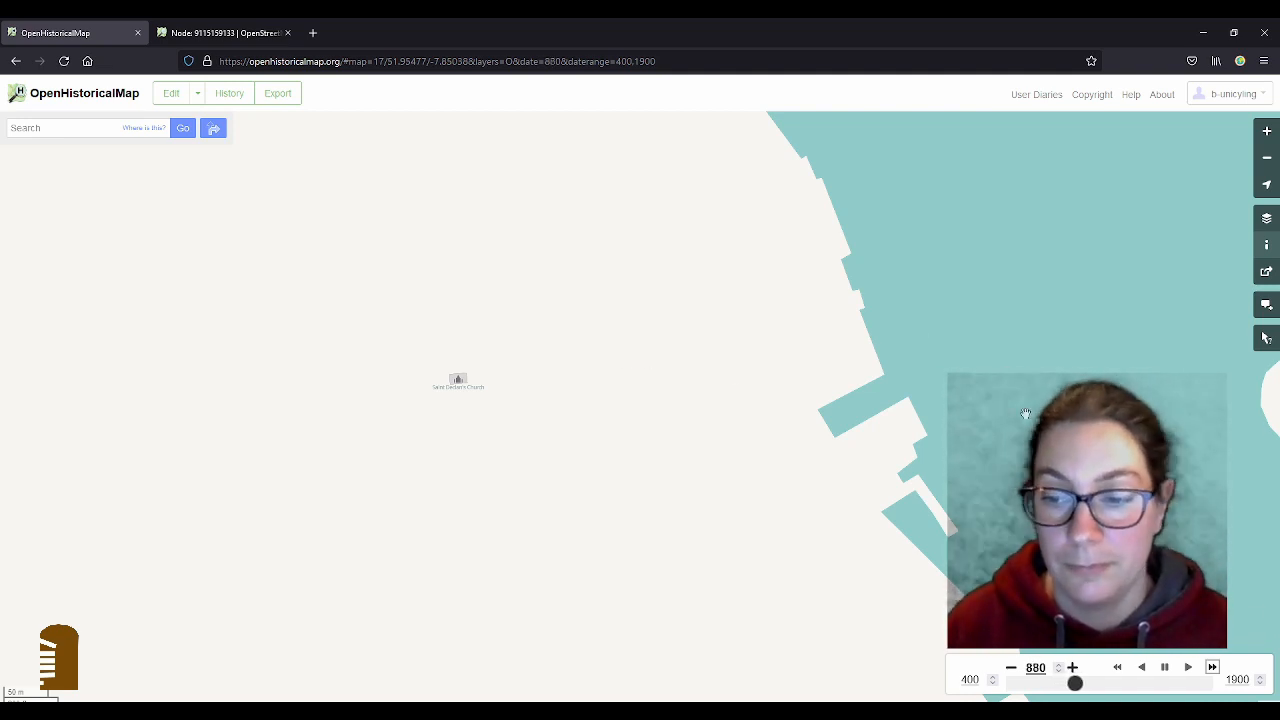
- Advance the timeline ahead of the playback and examine the cross-shaped church and city wall through the medieval years
left_click(1104, 684)
left_click_drag(1104, 685, 1106, 685)
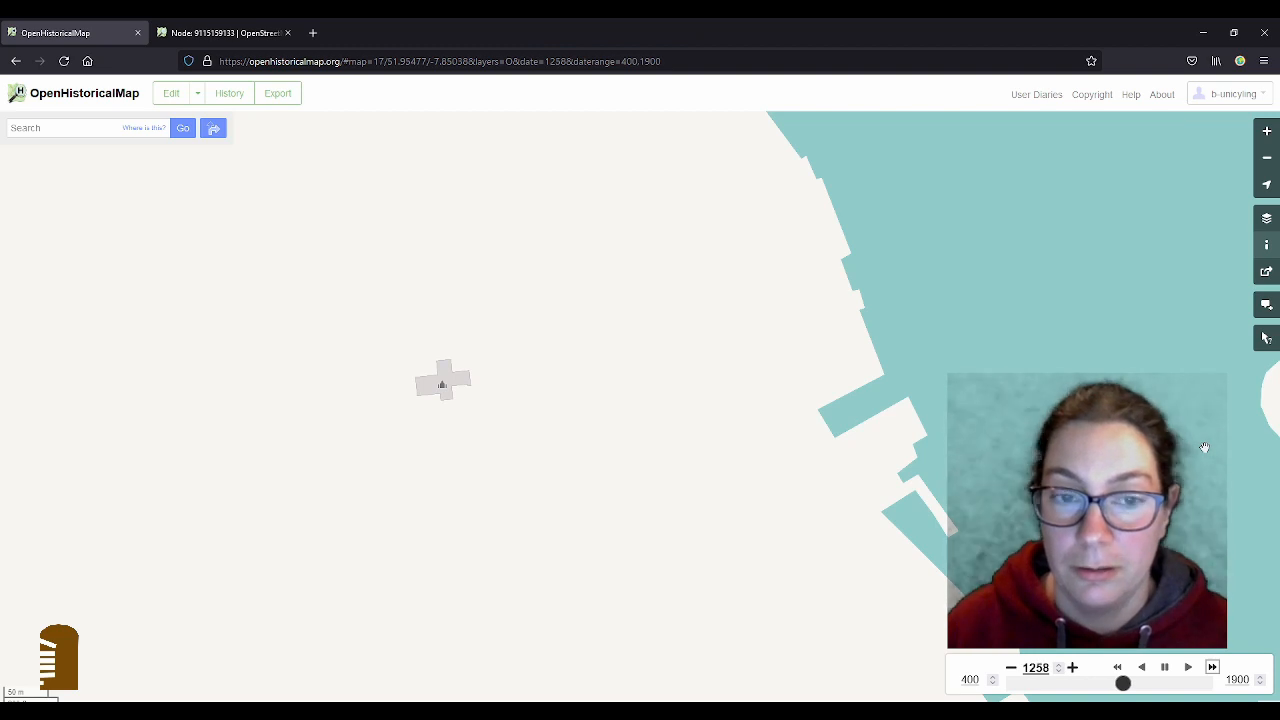
scroll(443, 386, "up", 1)
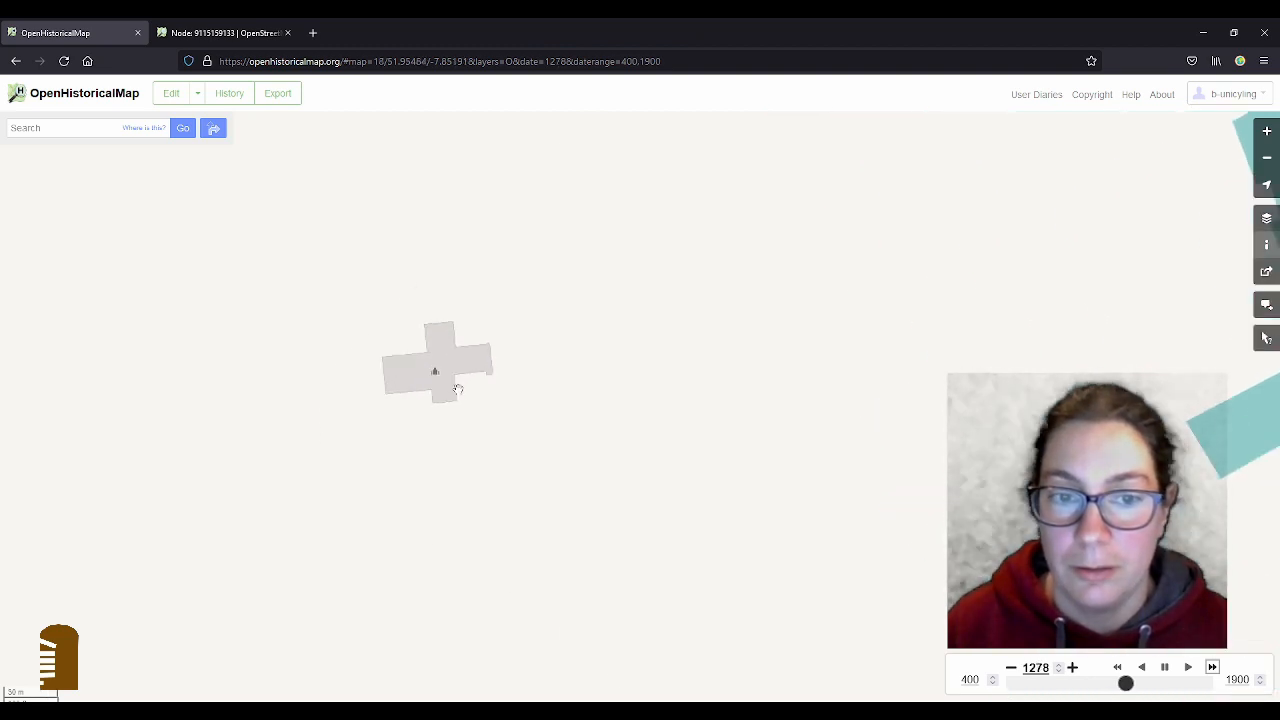
scroll(457, 388, "down", 1)
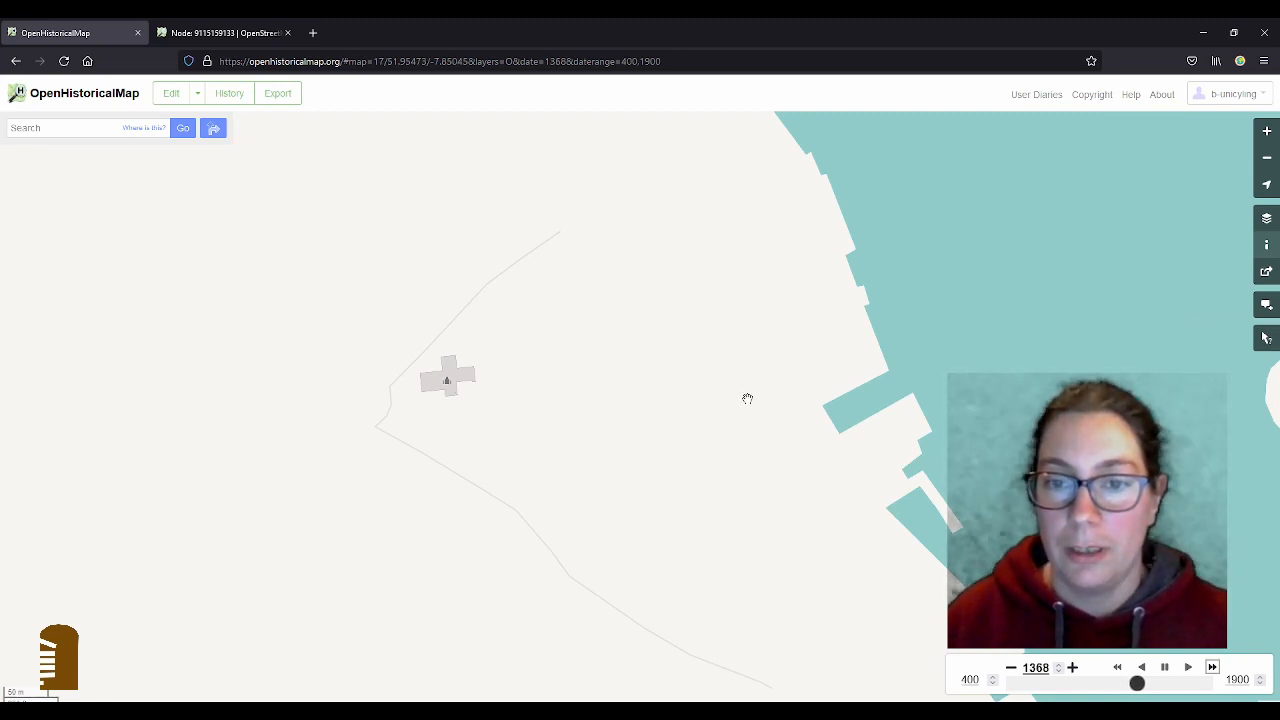
left_click_drag(988, 231, 957, 286)
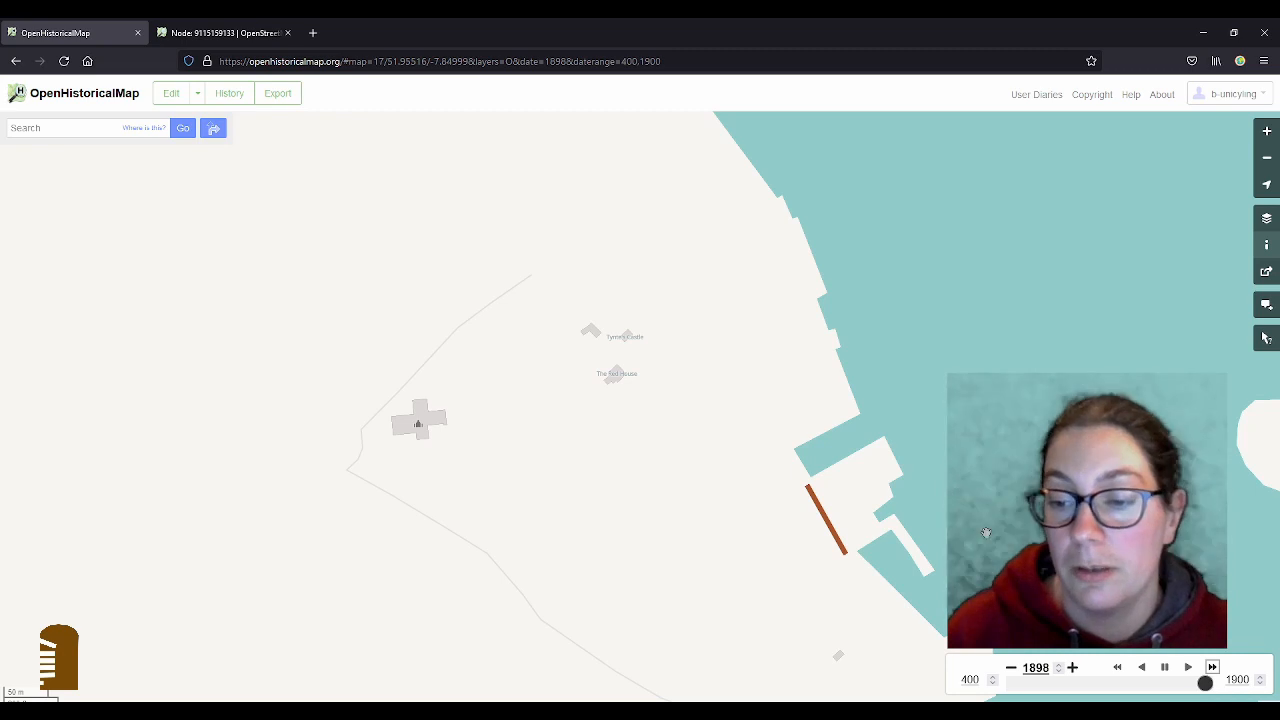
- Examine the 1898 map from the church and Red House south along the coastline past the Town Hall and back
left_click_drag(1014, 520, 838, 347)
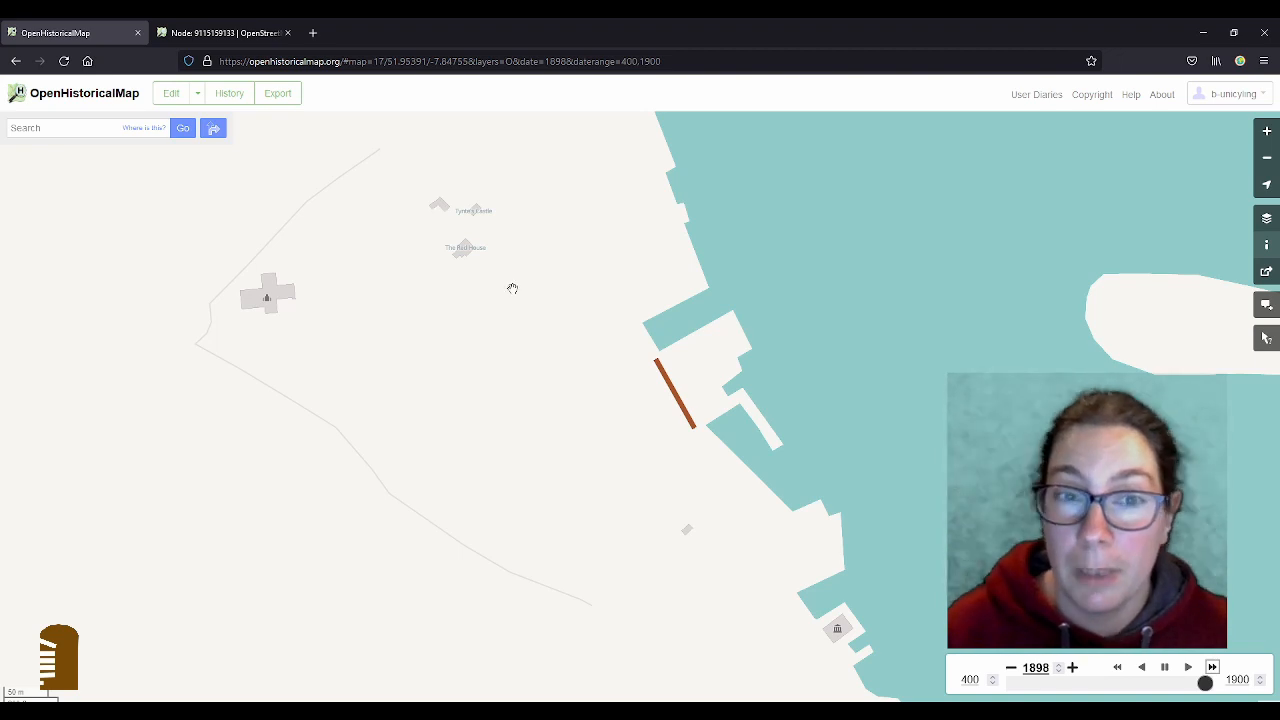
left_click_drag(636, 602, 537, 126)
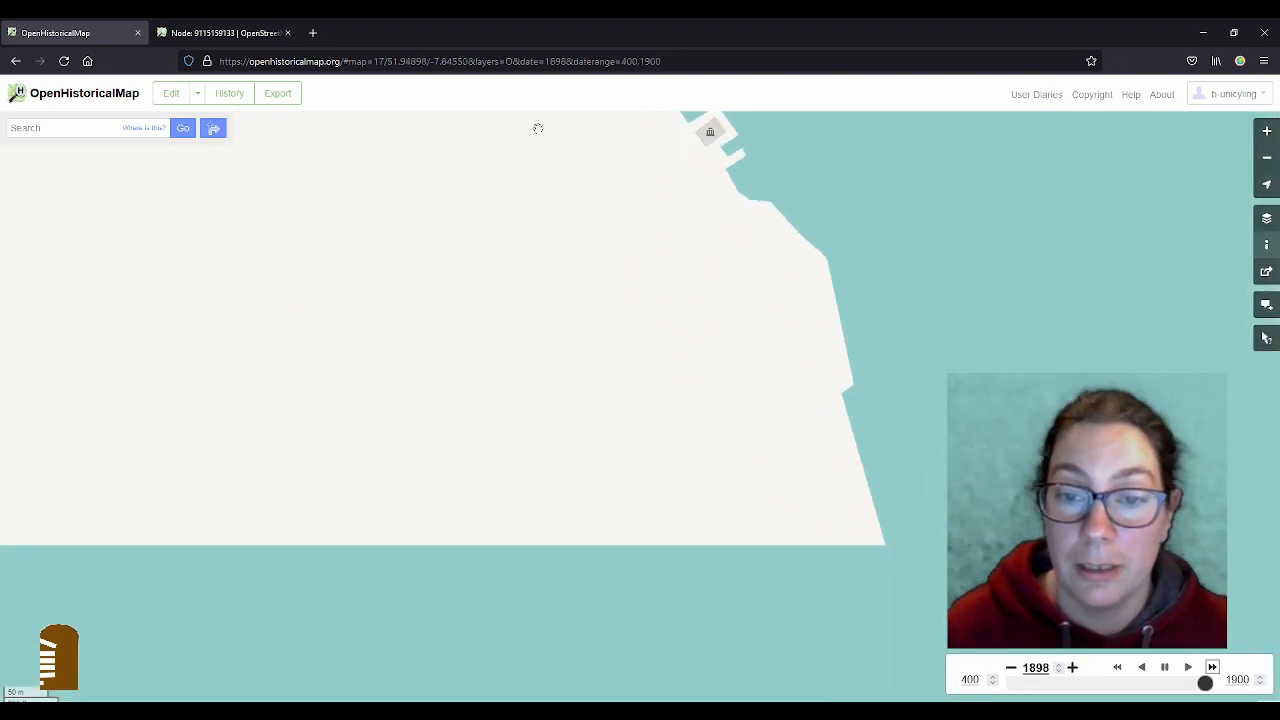
left_click_drag(666, 612, 757, 201)
left_click_drag(660, 357, 640, 214)
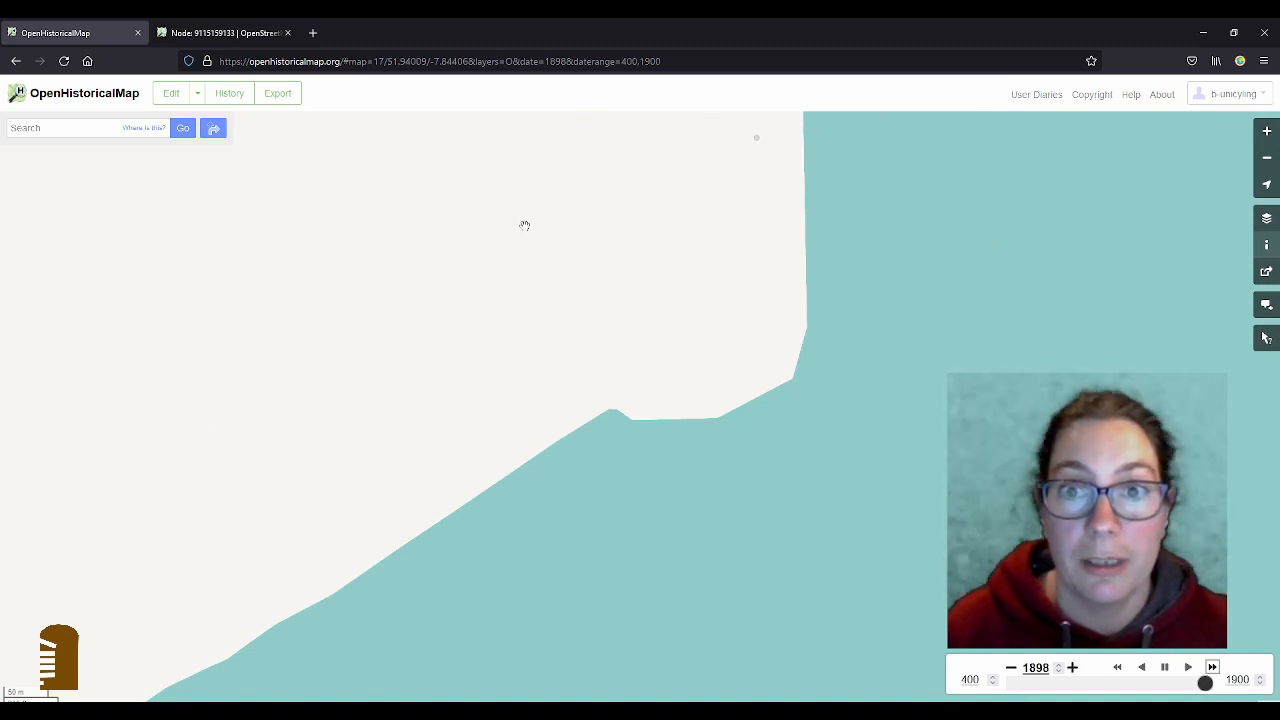
left_click_drag(523, 223, 520, 486)
left_click_drag(500, 206, 594, 606)
left_click_drag(584, 272, 684, 620)
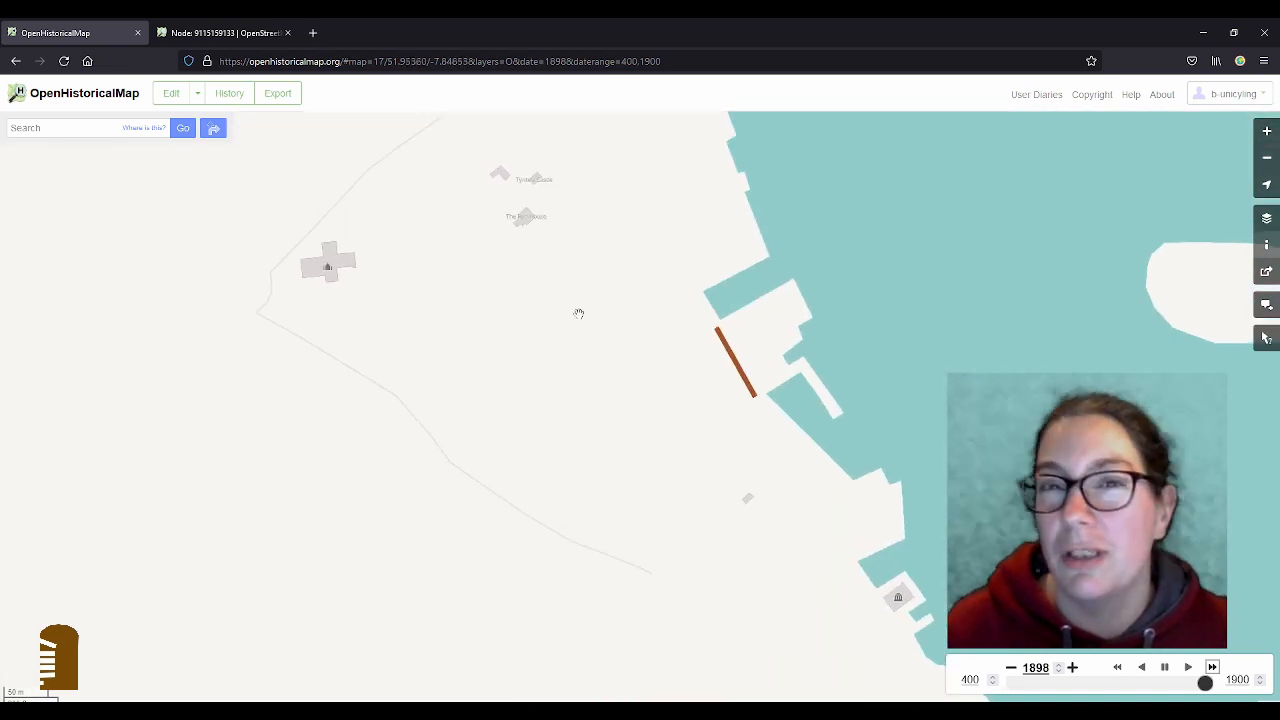
left_click_drag(578, 312, 563, 417)
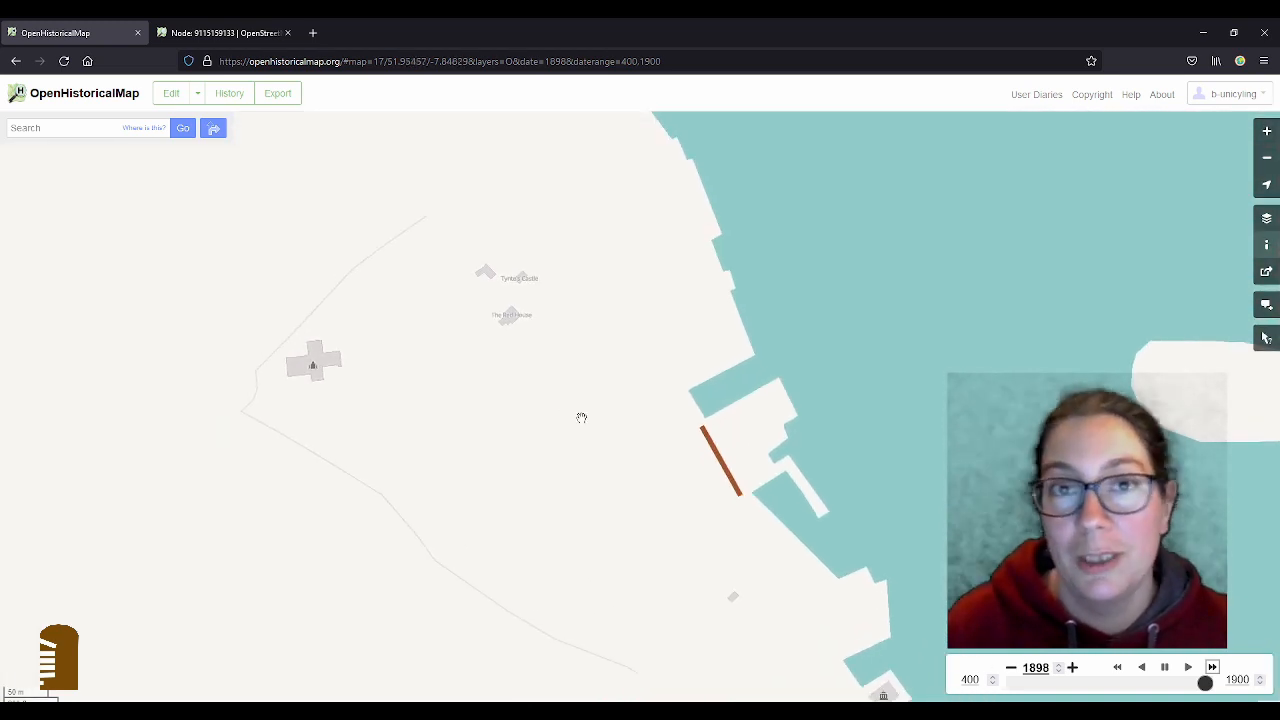